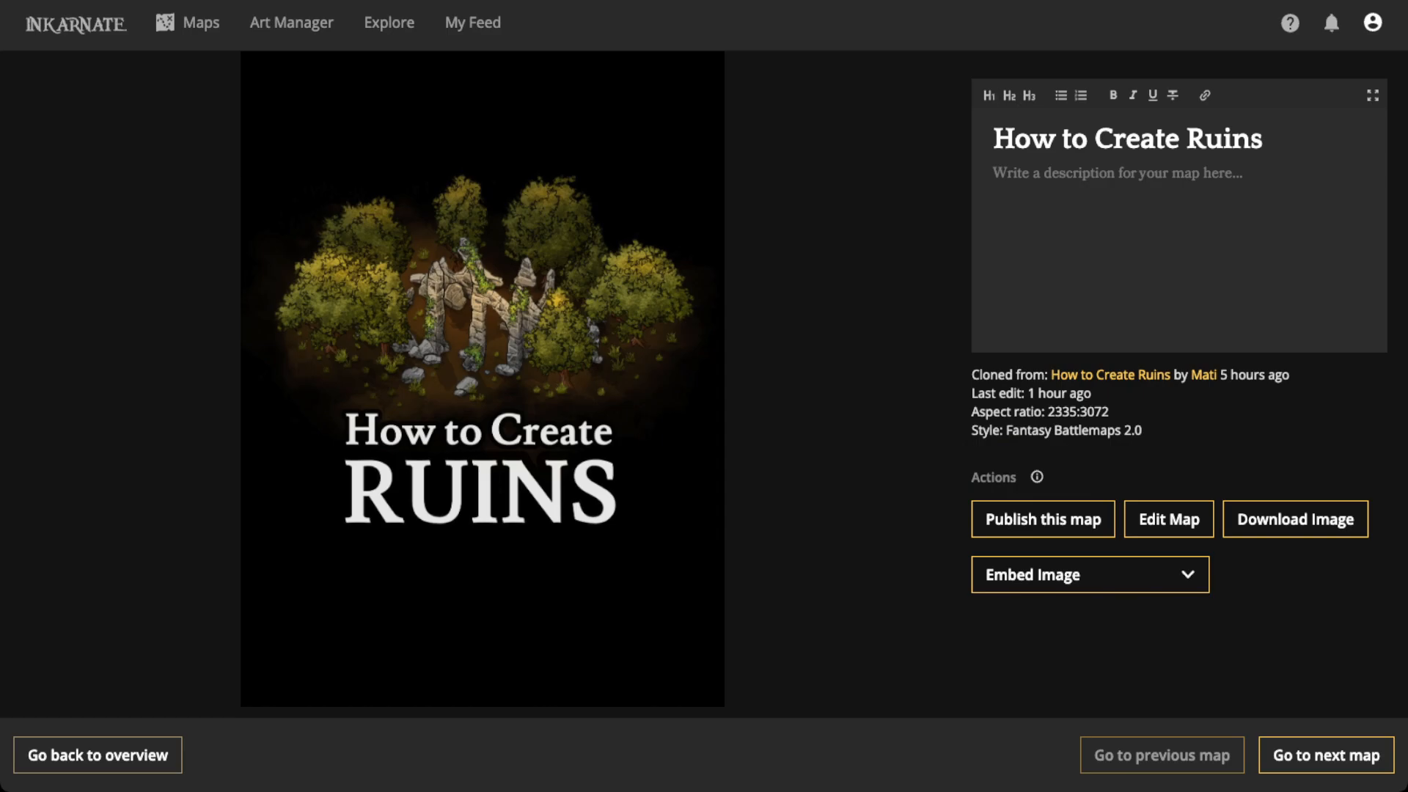
# - Open the "How to Create Ruins" map for editing from the maps overview, dismissing the recent updates and the live-stream notice
pyautogui.click(188, 23)
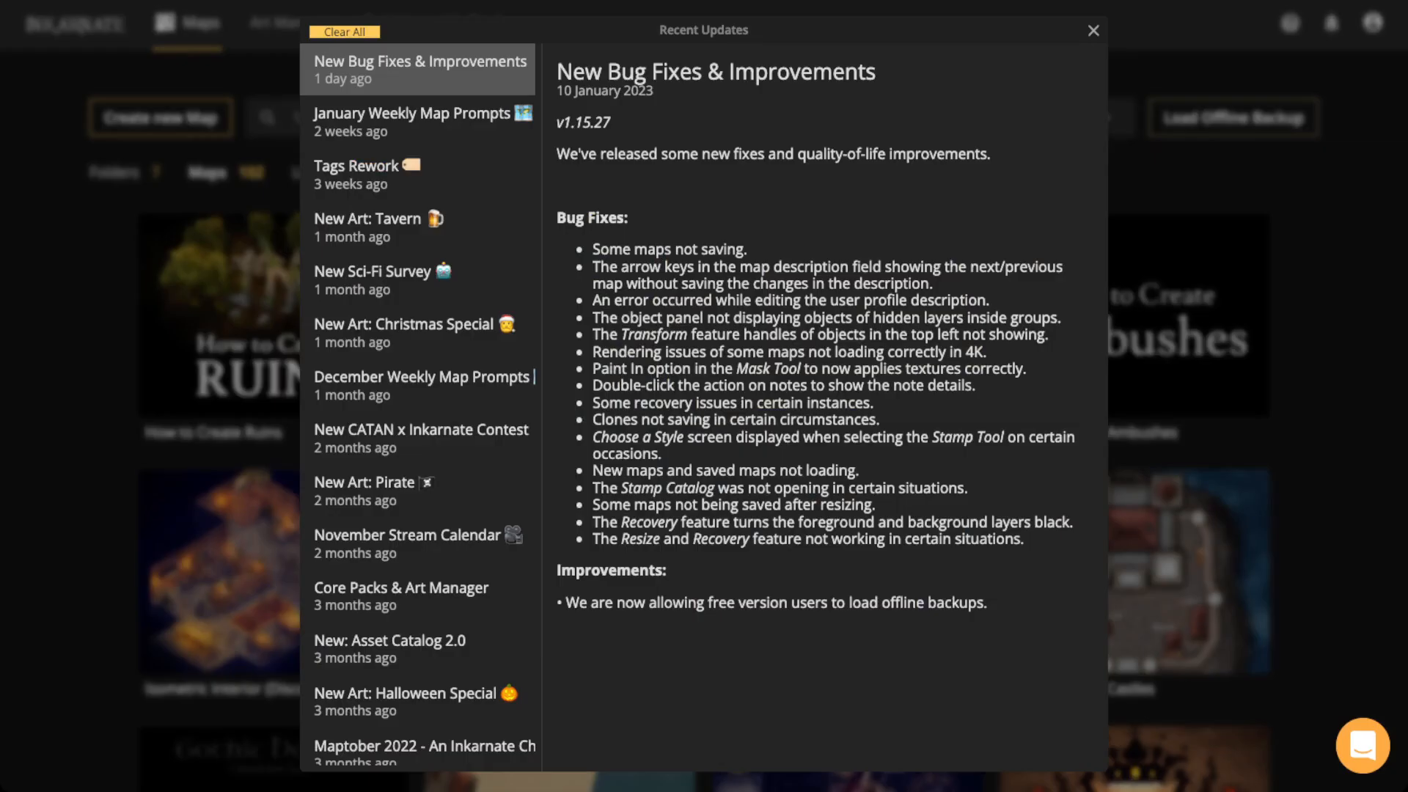
pyautogui.click(1318, 23)
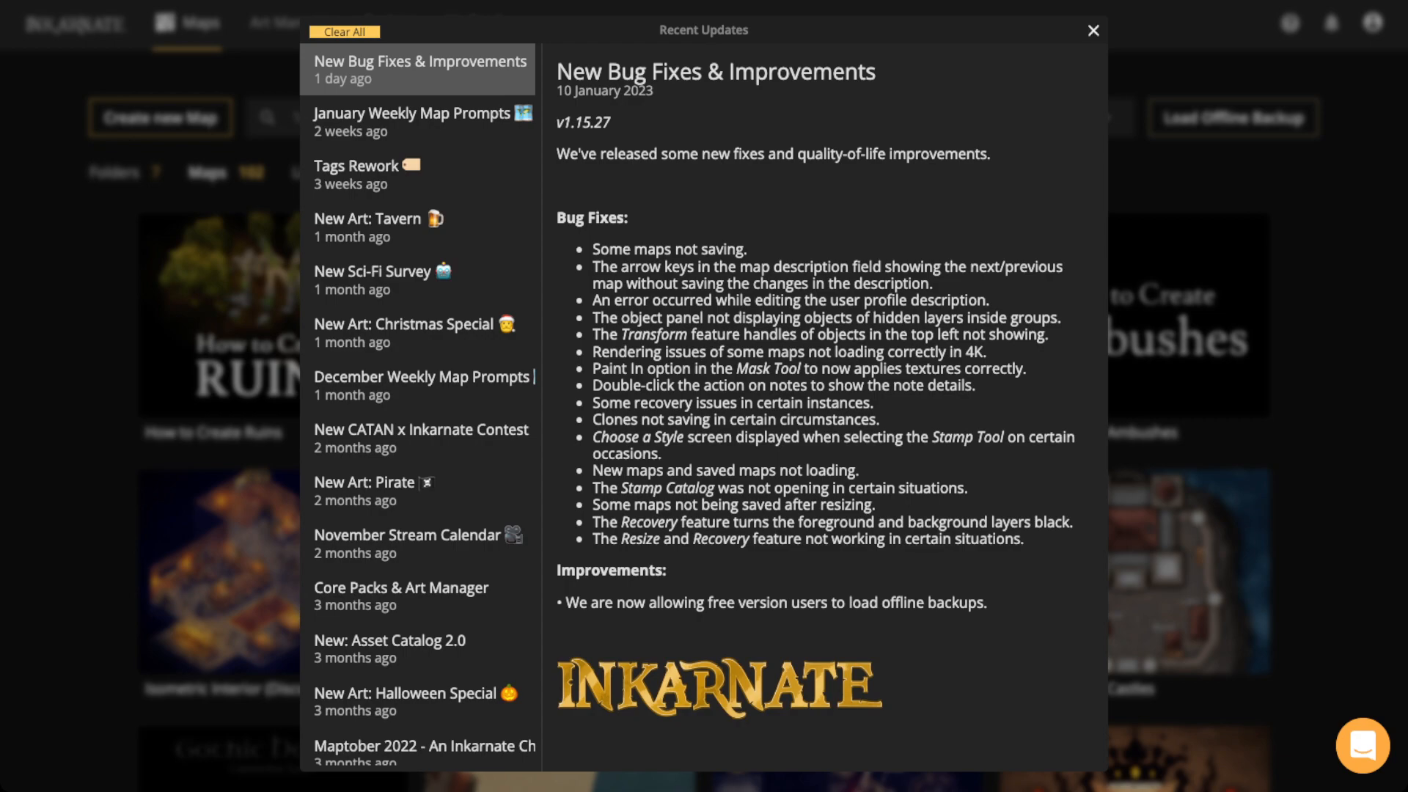
pyautogui.click(1094, 30)
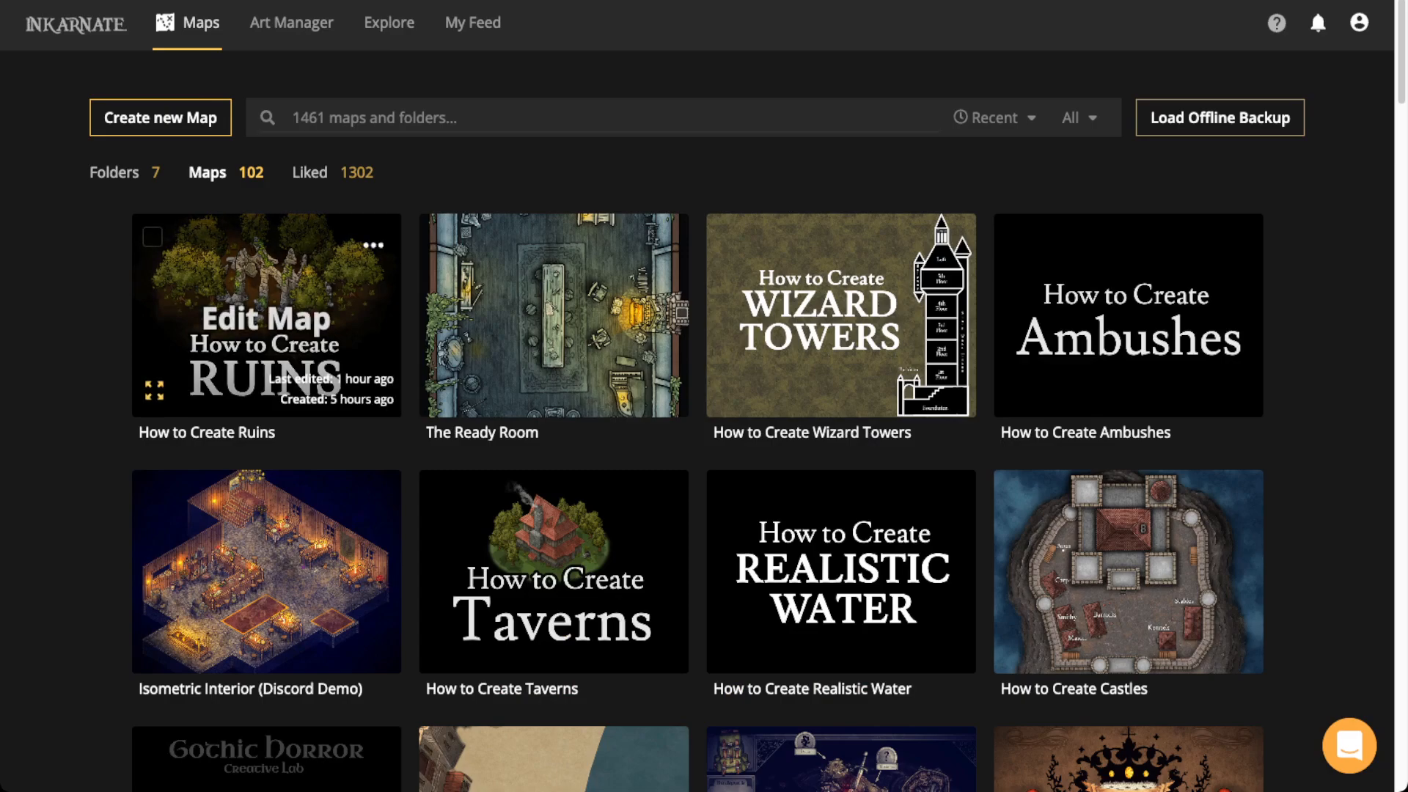
pyautogui.click(266, 319)
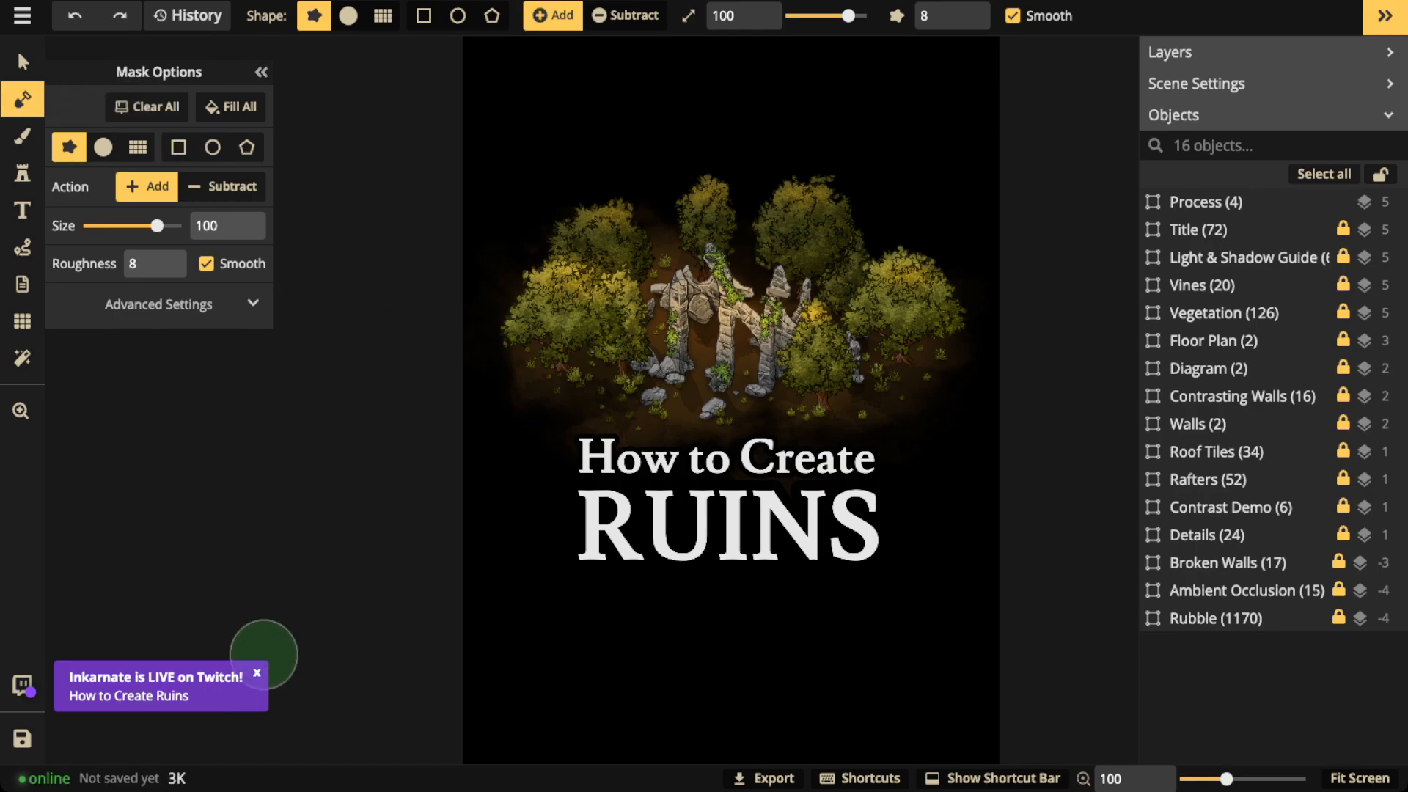
pyautogui.click(257, 672)
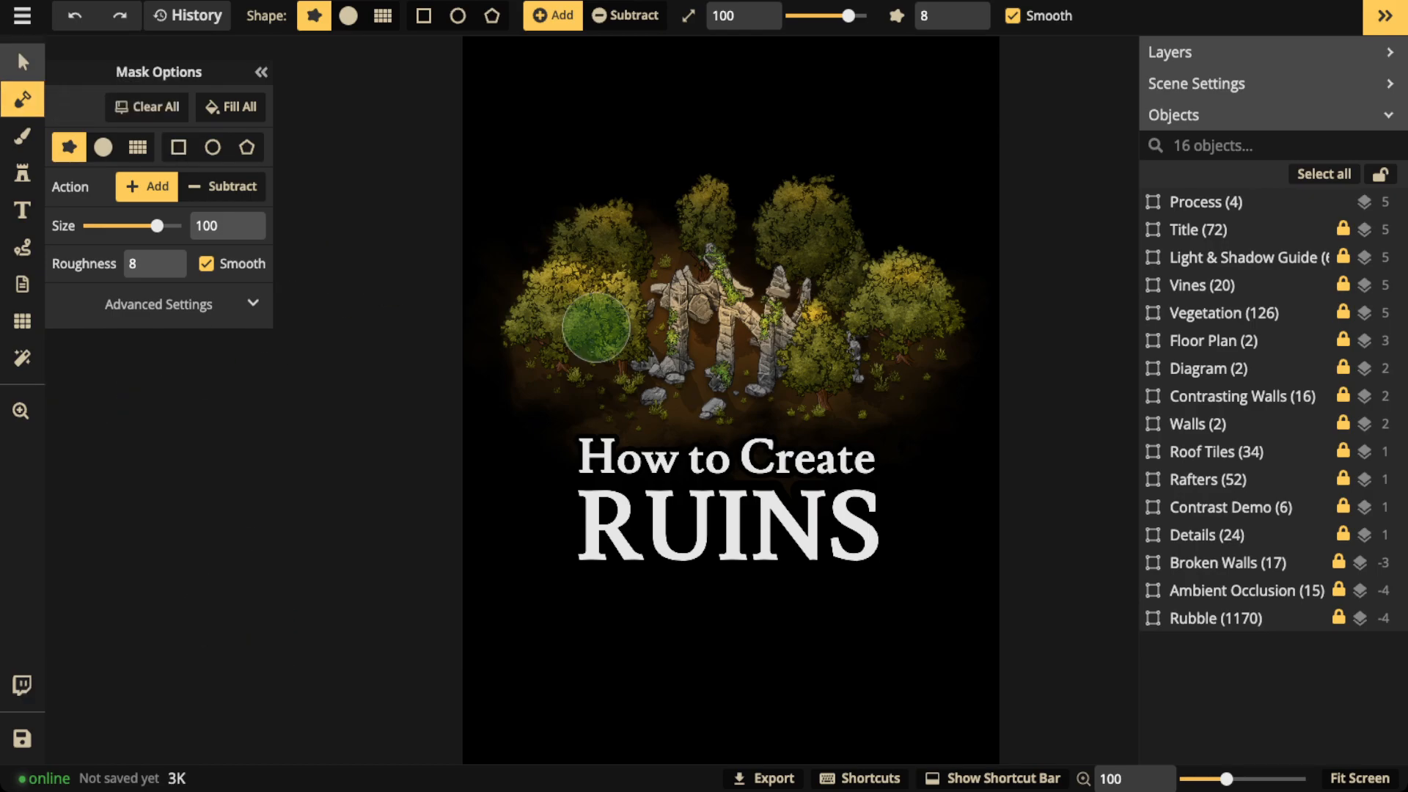
# - Delete the Title group from the map
pyautogui.click(22, 62)
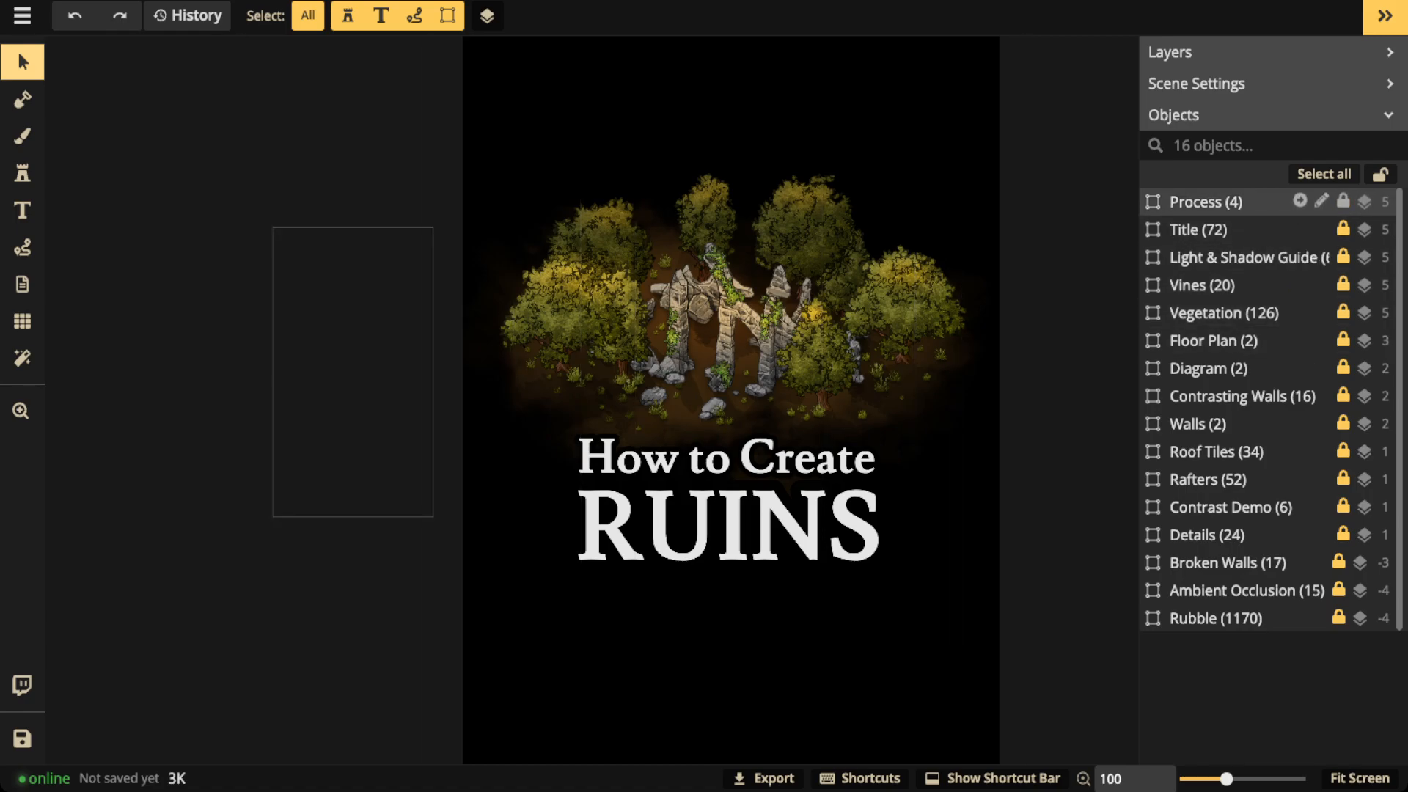
pyautogui.click(1203, 230)
pyautogui.press('Delete')
# - Move the Process list onto the map to read it, and move it back outside the canvas
pyautogui.moveTo(353, 372); pyautogui.dragTo(565, 327)
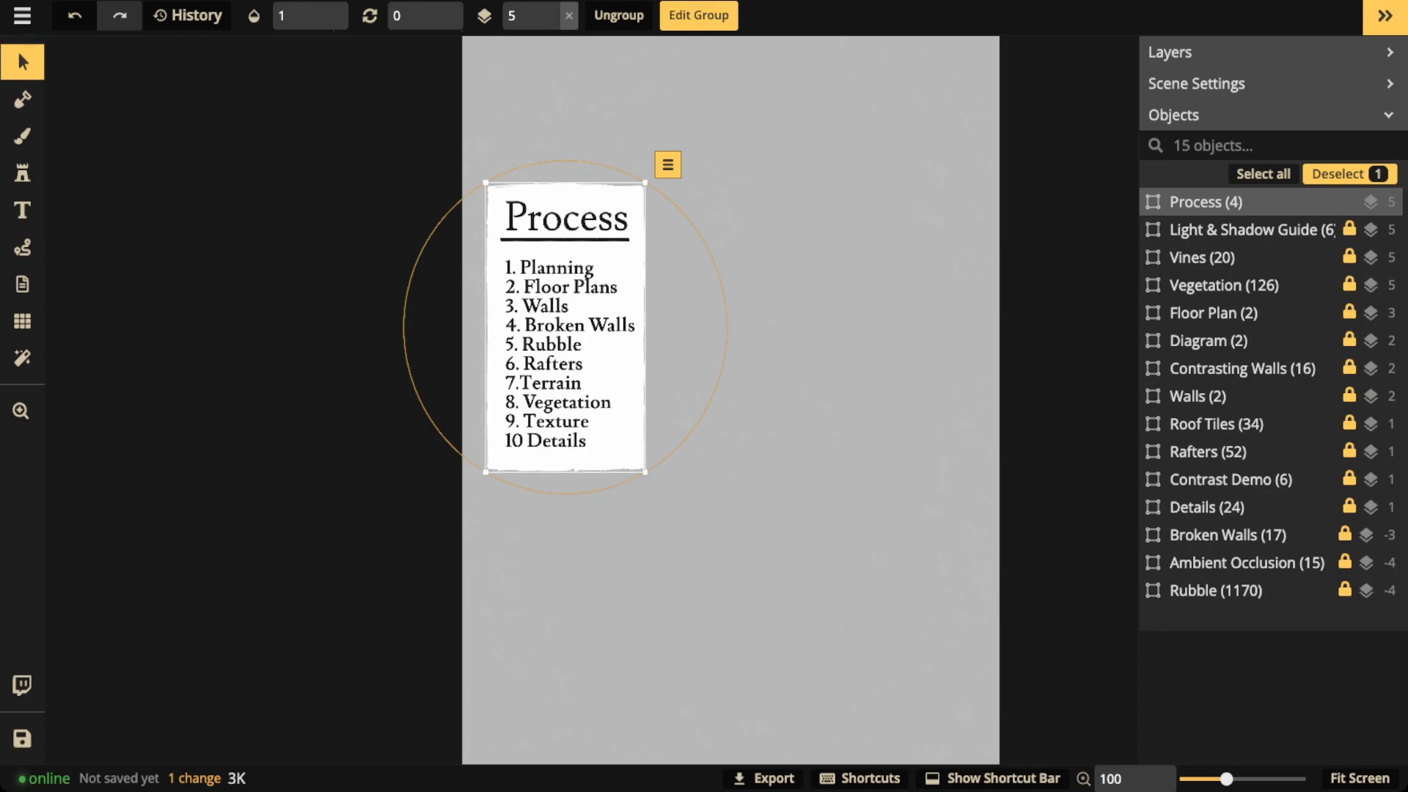
pyautogui.moveTo(565, 327); pyautogui.dragTo(345, 342)
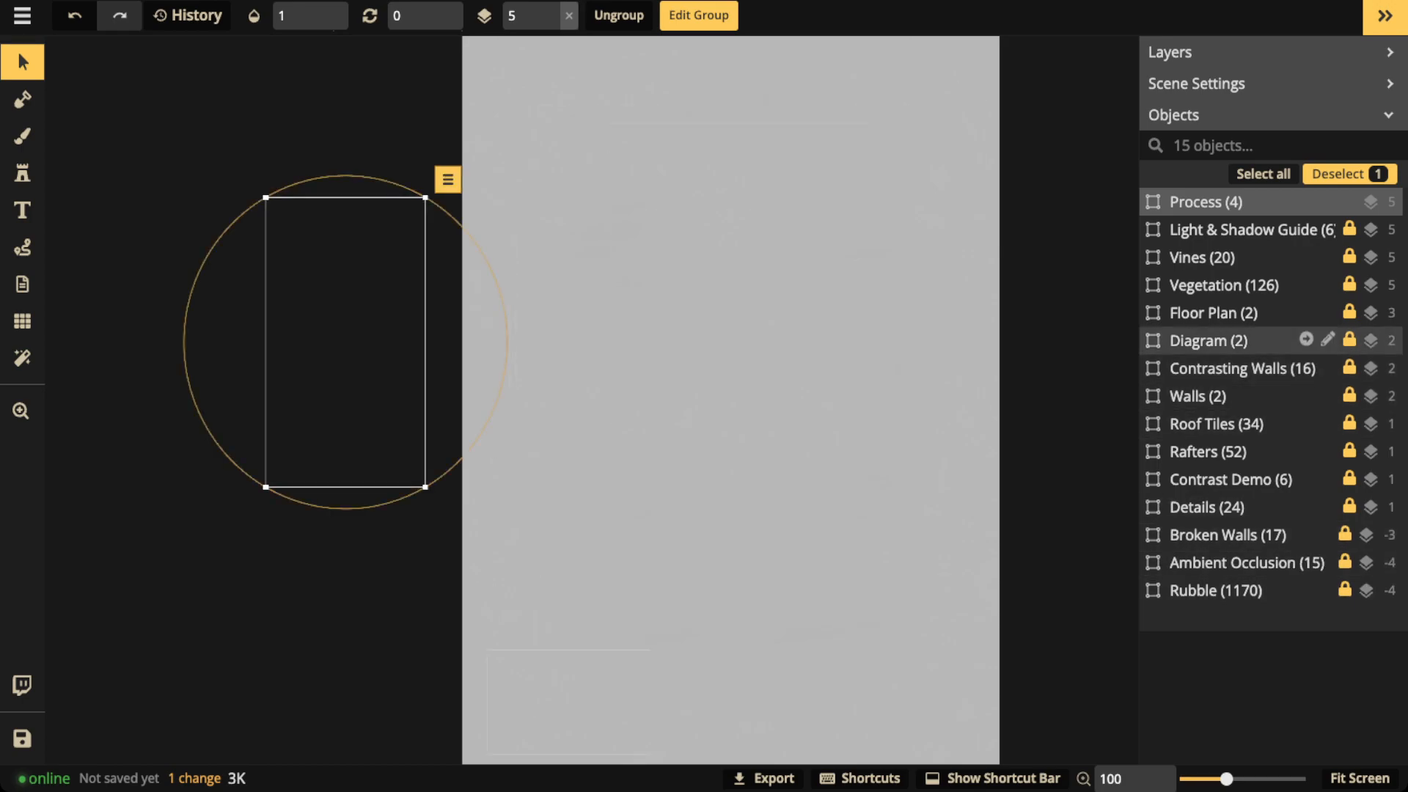
# - Set the opacity of the Diagram group to 1 and deselect it
pyautogui.click(1208, 340)
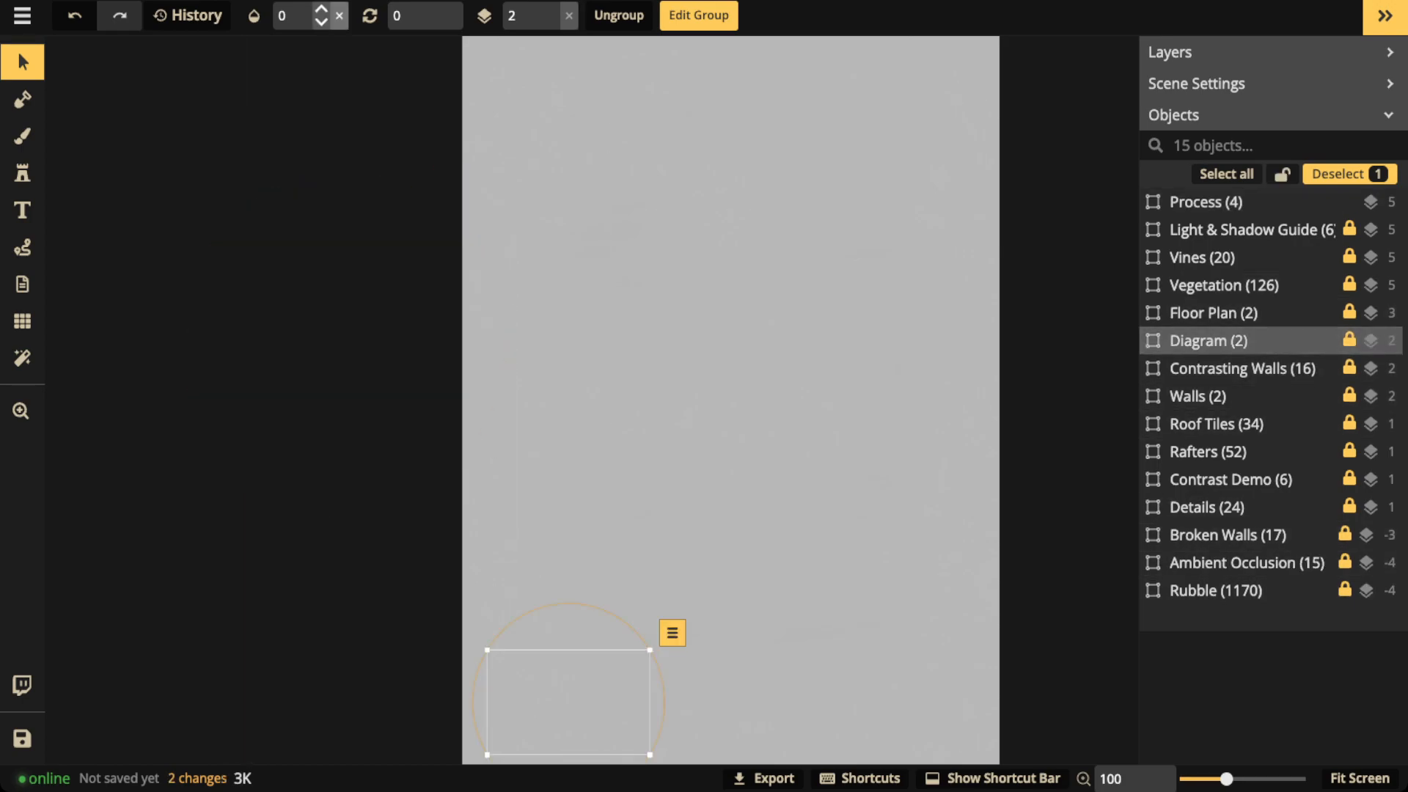
pyautogui.scroll(2, 522, 455)
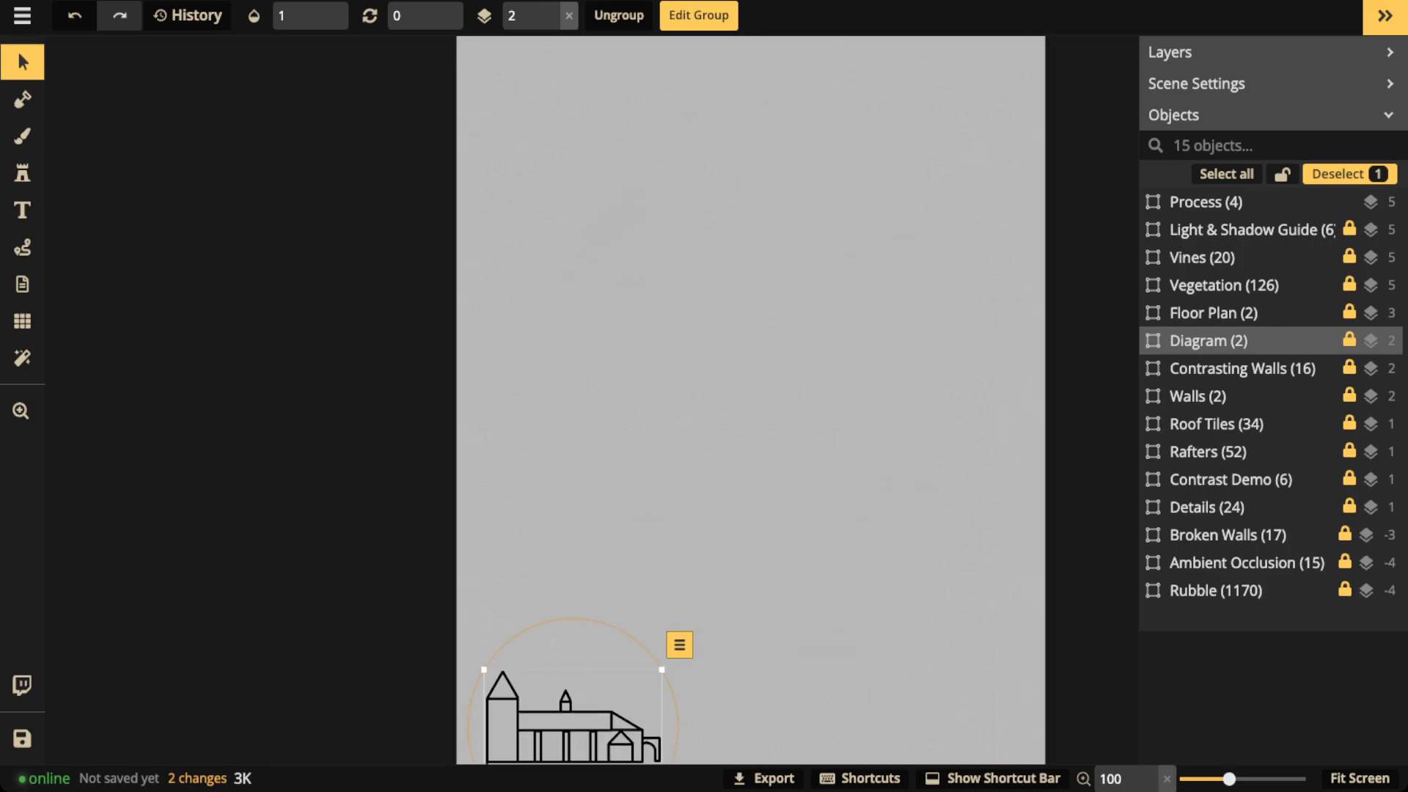
pyautogui.moveTo(522, 455); pyautogui.dragTo(507, 257)
pyautogui.scroll(5, 637, 652)
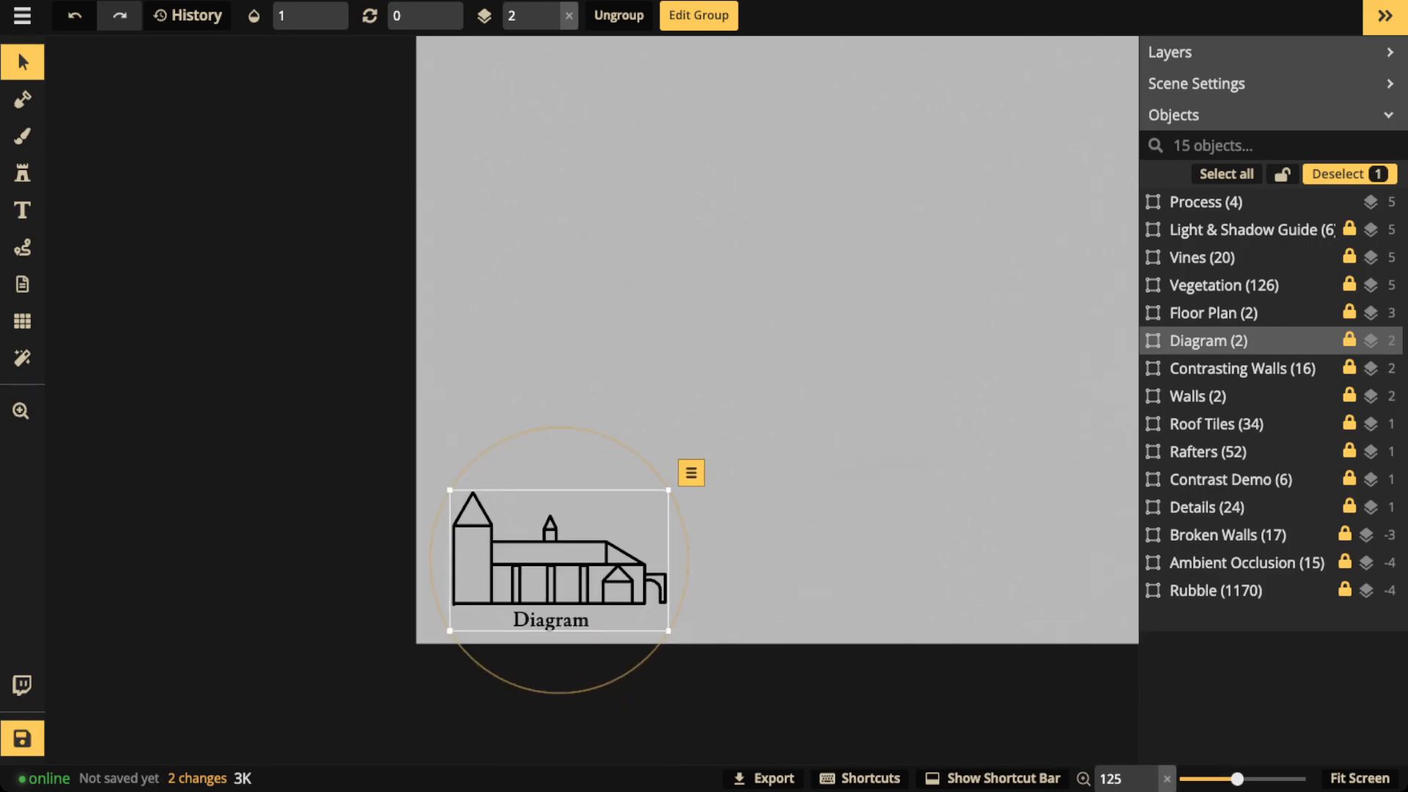
pyautogui.scroll(-3, 705, 350)
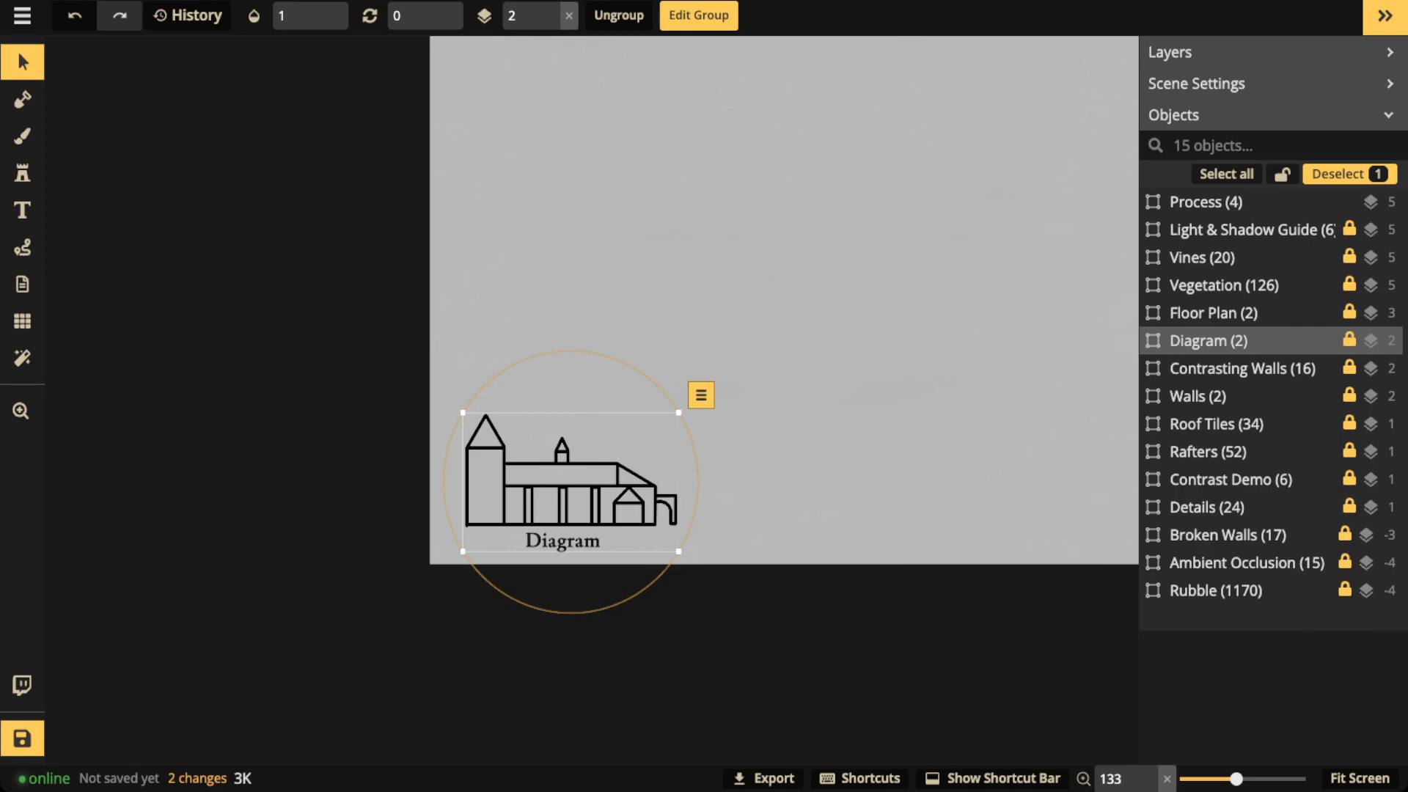
pyautogui.scroll(-4, 687, 339)
pyautogui.press('space')
pyautogui.moveTo(686, 339); pyautogui.dragTo(478, 534)
pyautogui.click(550, 396)
pyautogui.scroll(-1, 551, 396)
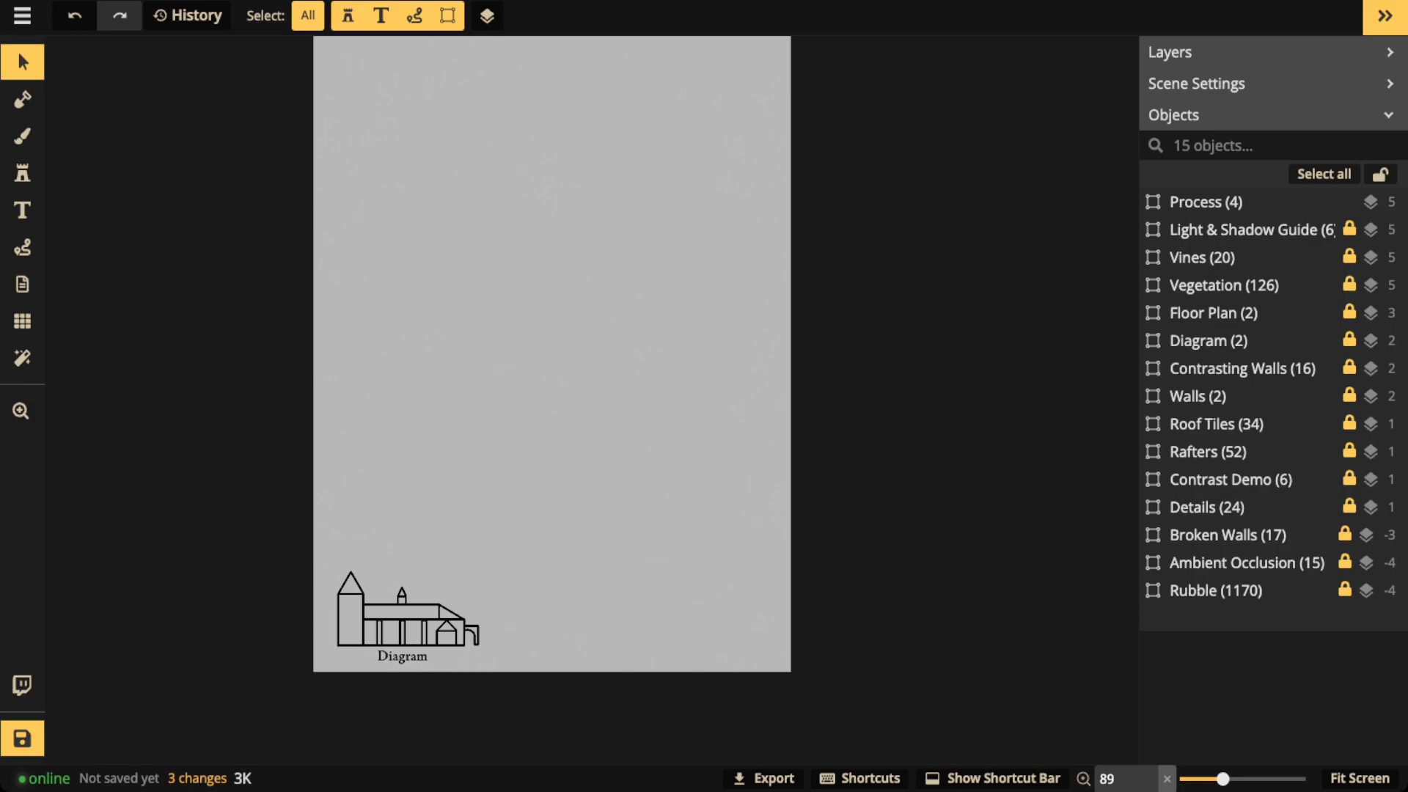
# - Enter the Diagram group, set the opacity of its Ruined subgroup to 1 and leave the group
pyautogui.scroll(5, 469, 572)
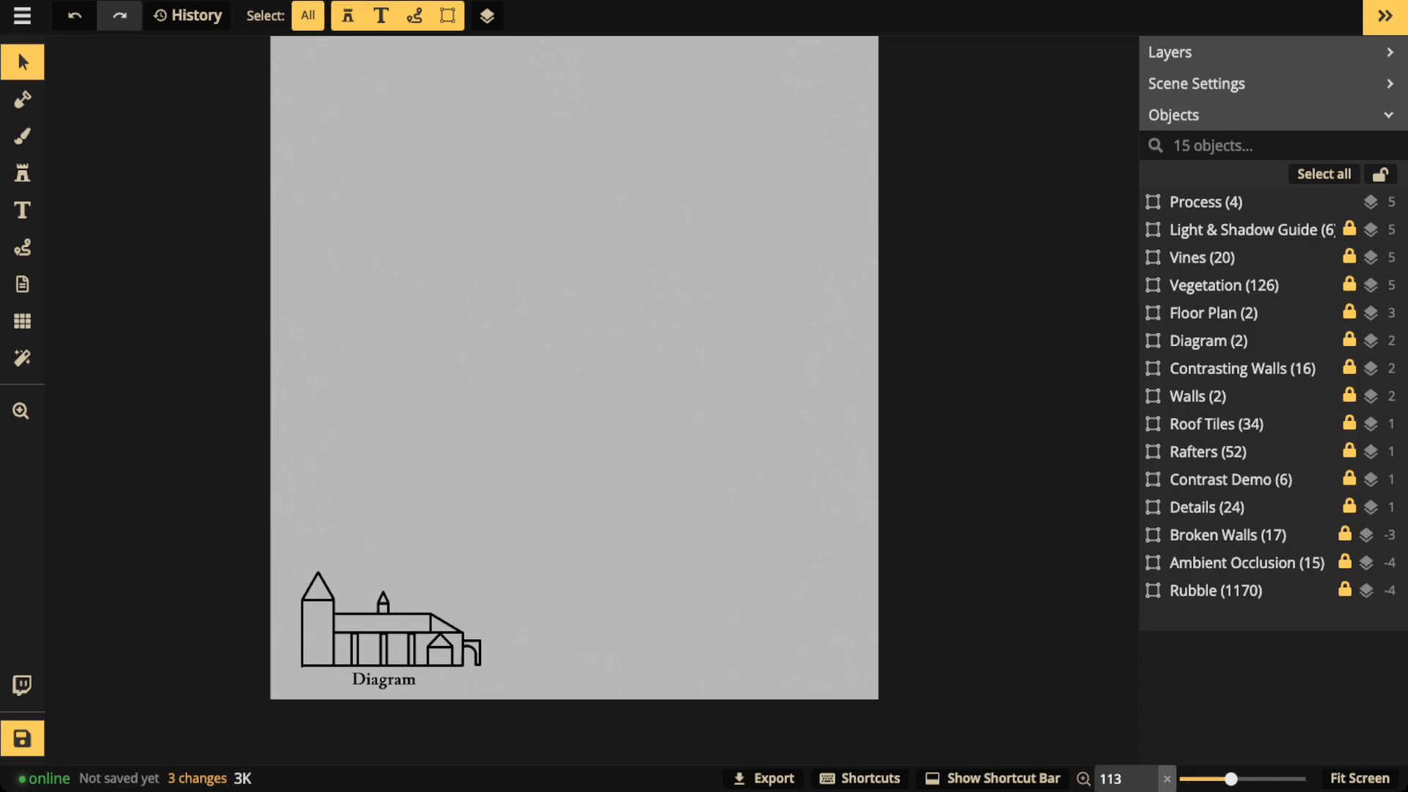
pyautogui.scroll(4, 315, 597)
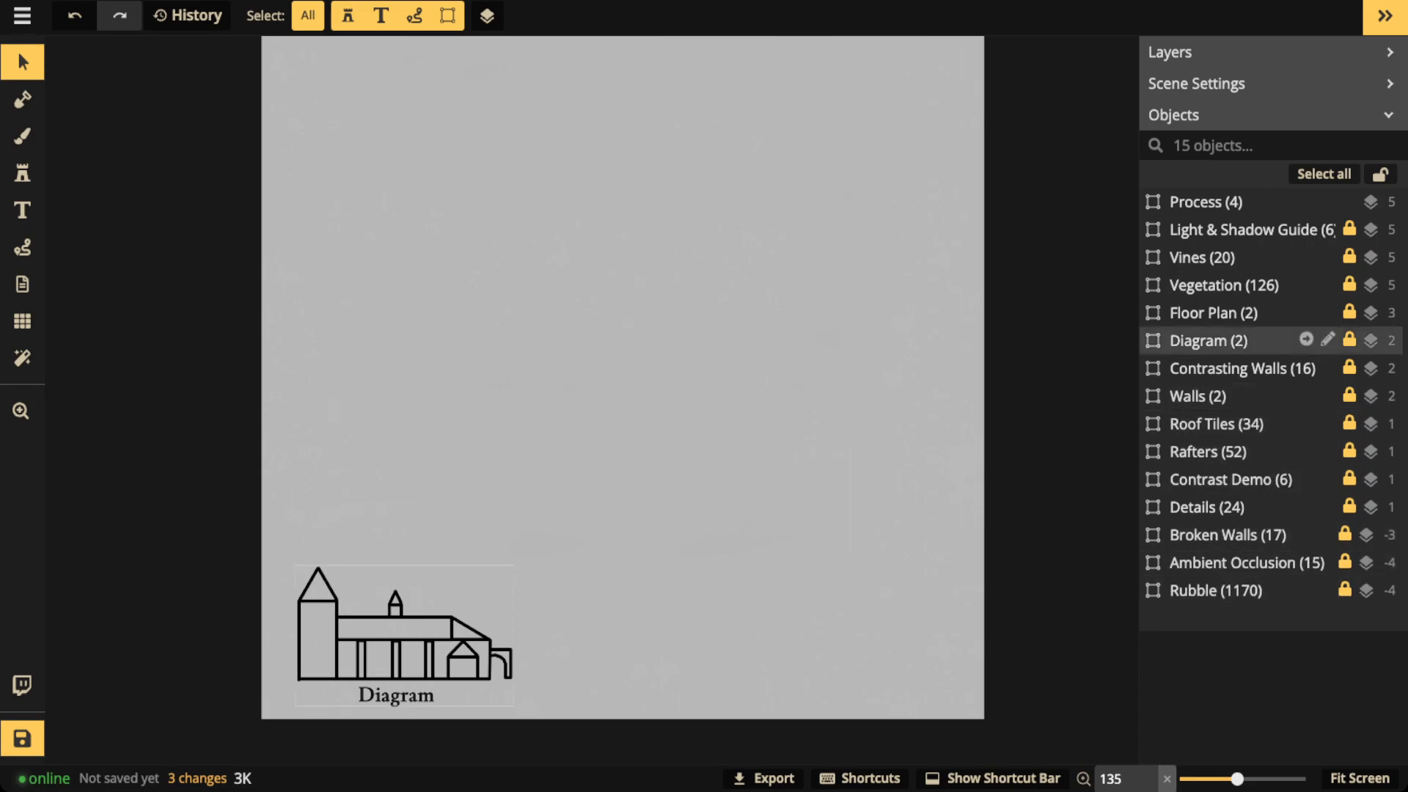
pyautogui.doubleClick(1209, 341)
pyautogui.click(1205, 202)
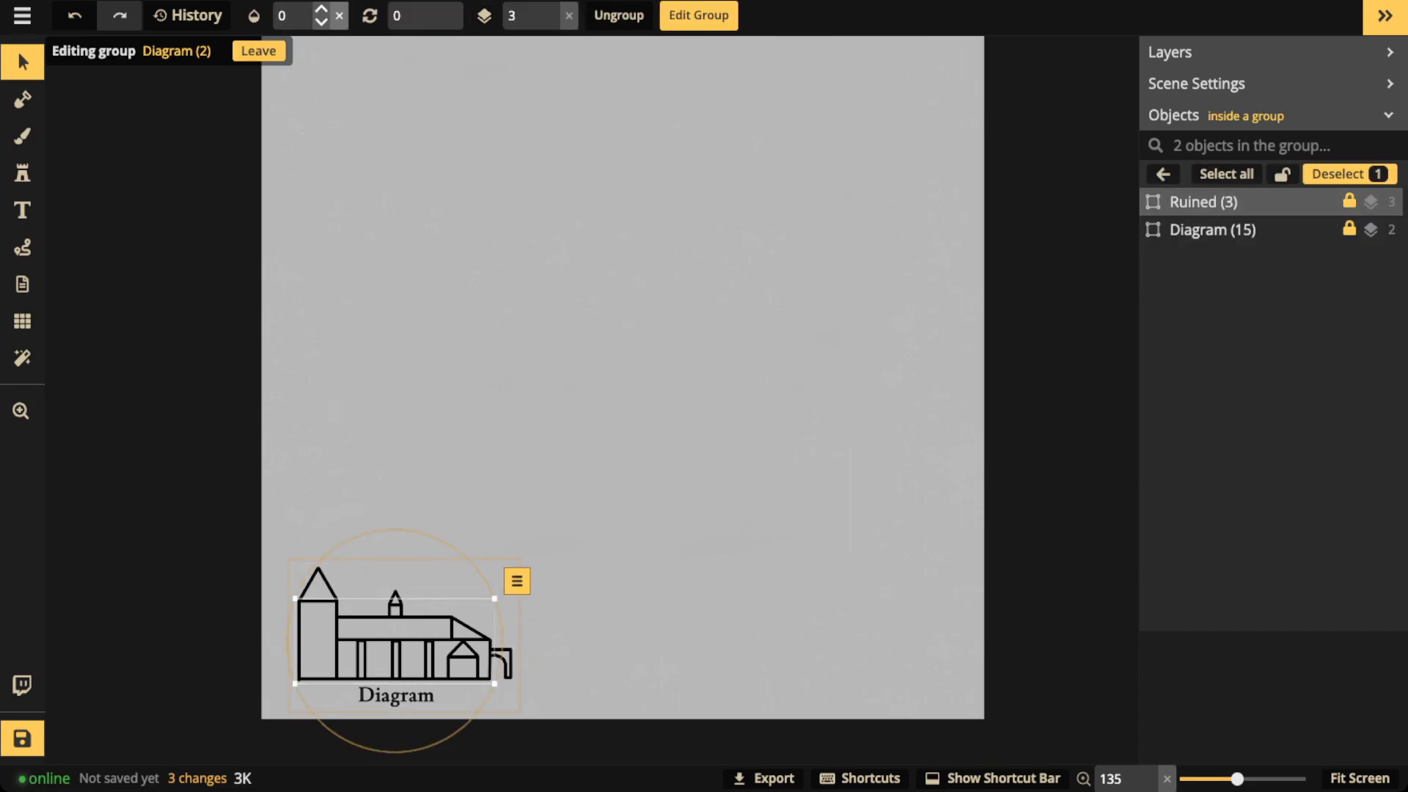
pyautogui.click(339, 15)
pyautogui.scroll(8, 361, 632)
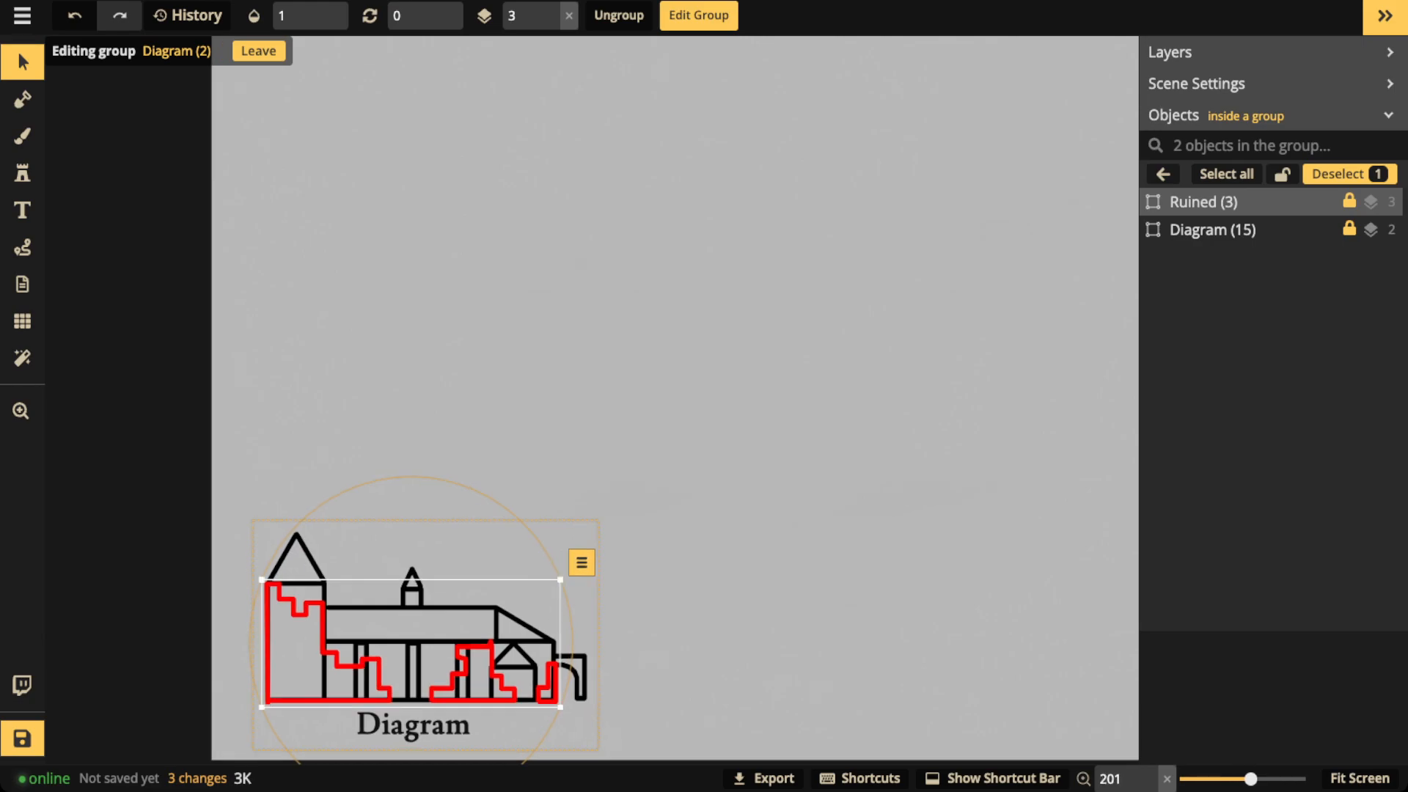
pyautogui.scroll(1, 359, 629)
pyautogui.moveTo(359, 629); pyautogui.dragTo(438, 522)
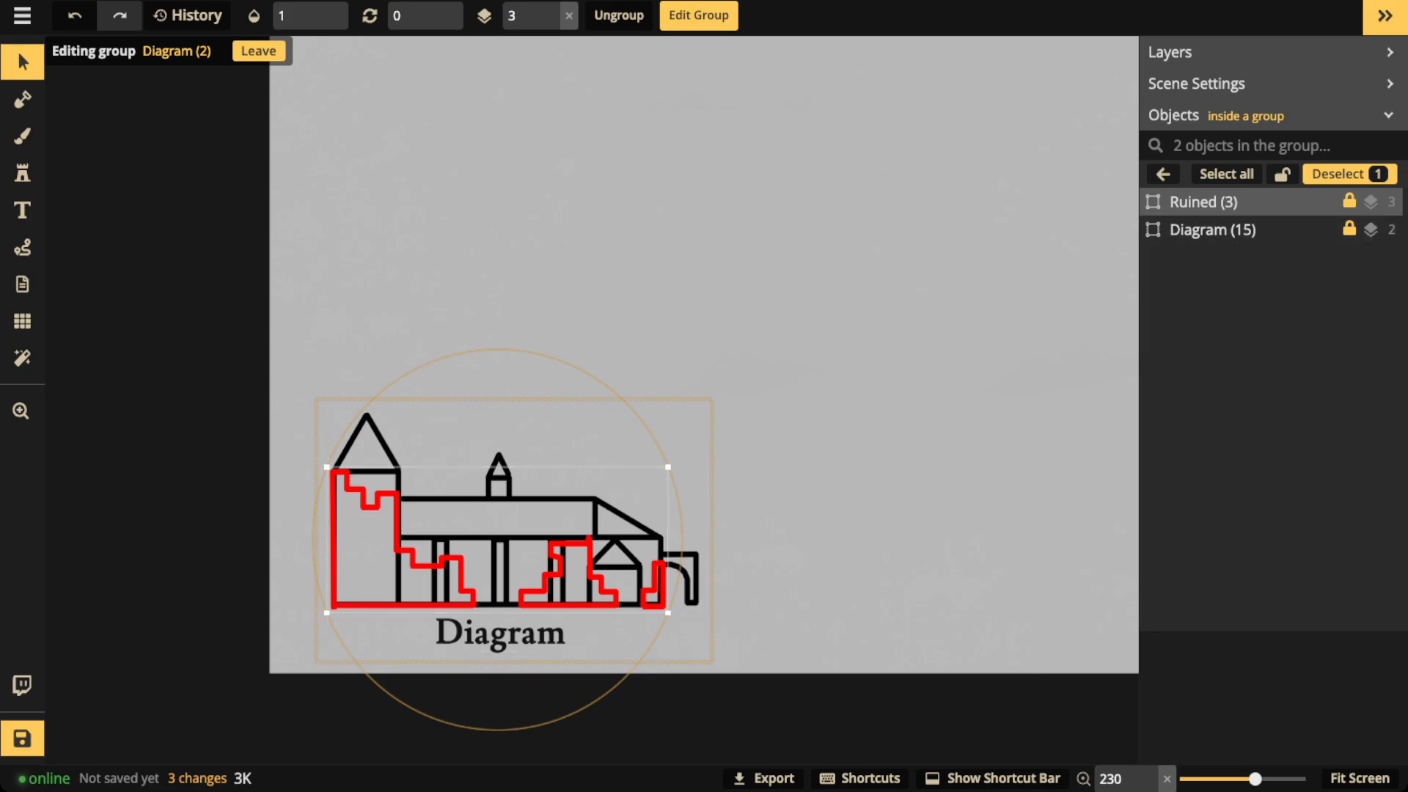
pyautogui.scroll(-4, 784, 369)
pyautogui.click(784, 370)
pyautogui.click(1163, 174)
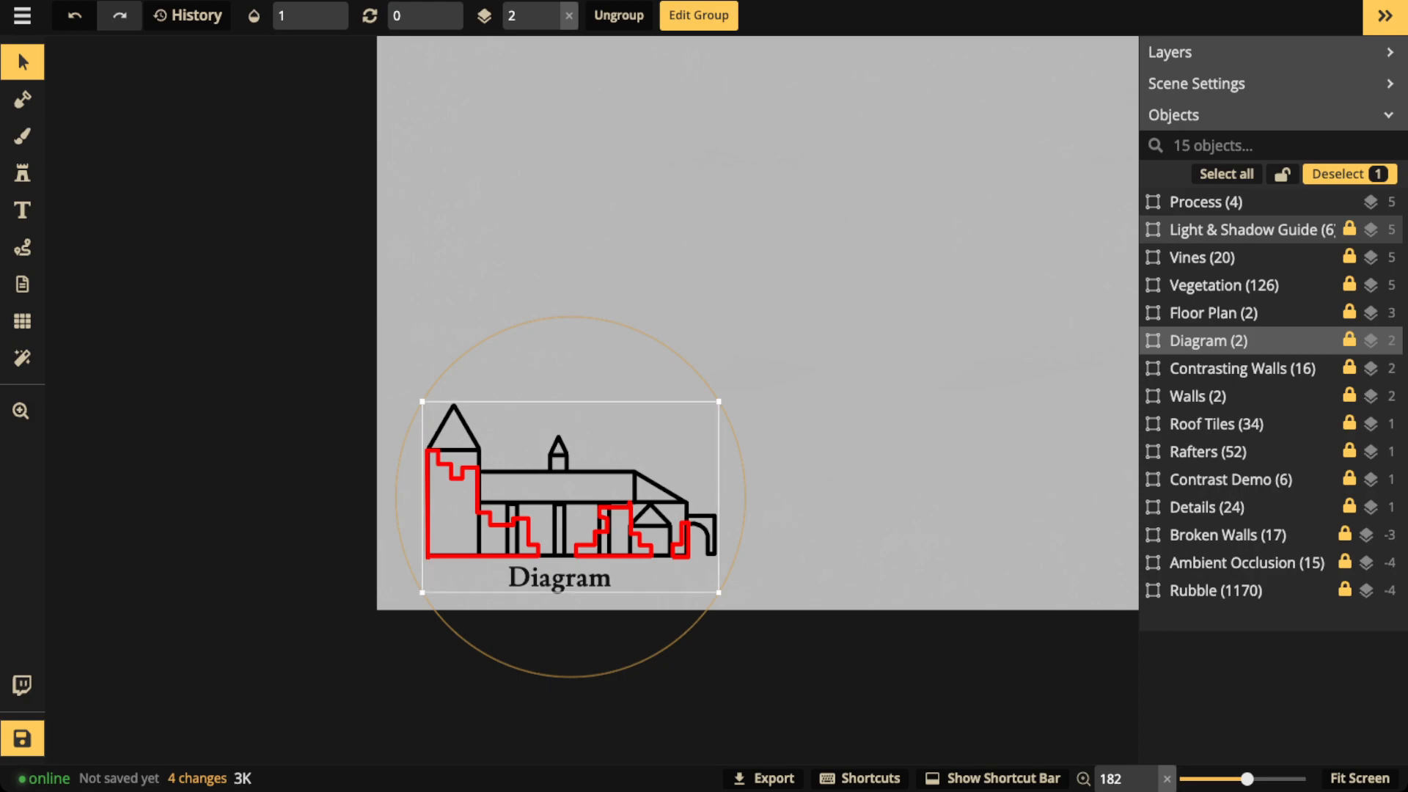
# - Reopen the Diagram group, set the Ruined subgroup's opacity to 0 and leave the group
pyautogui.scroll(-3, 607, 482)
pyautogui.press('space')
pyautogui.moveTo(607, 482); pyautogui.dragTo(475, 599)
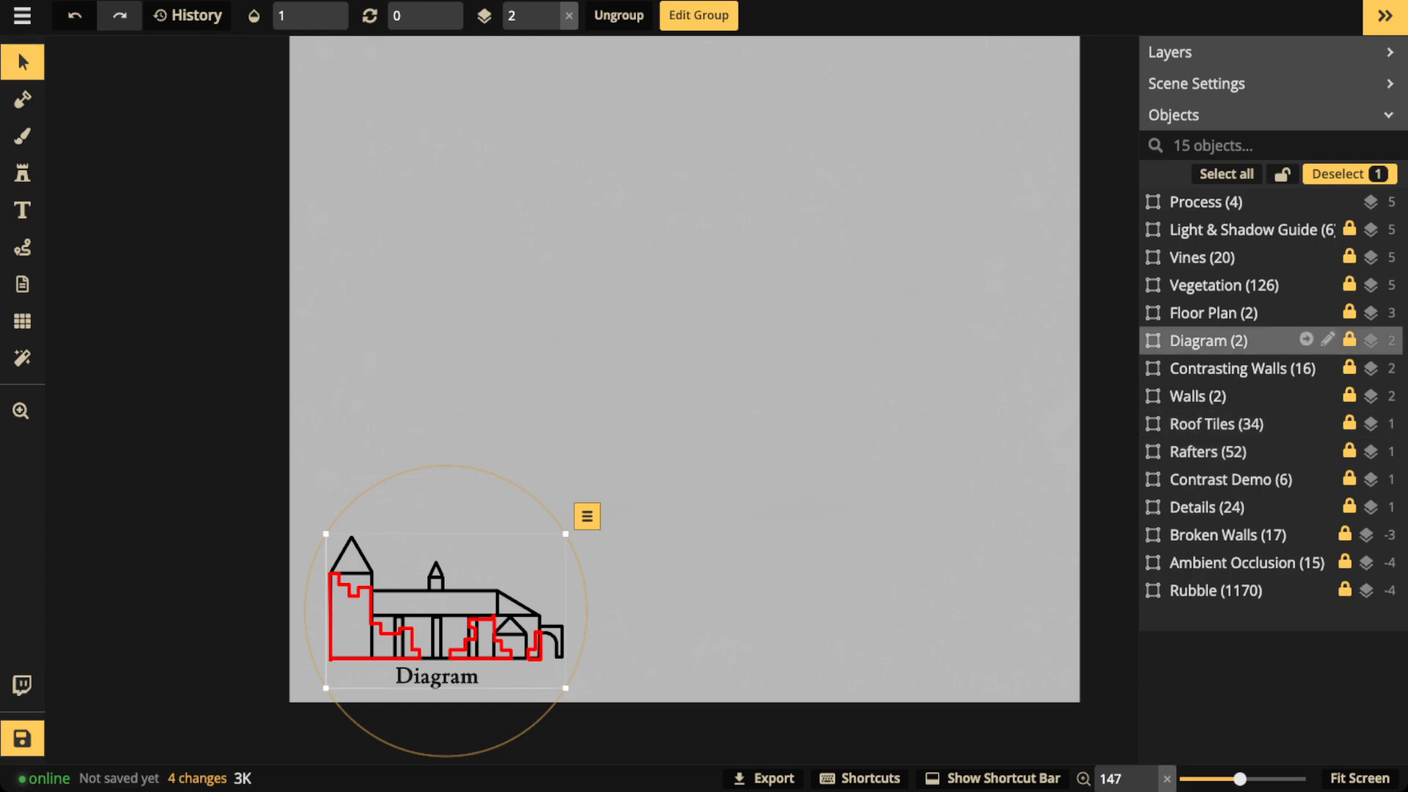
pyautogui.click(1306, 340)
pyautogui.click(1221, 203)
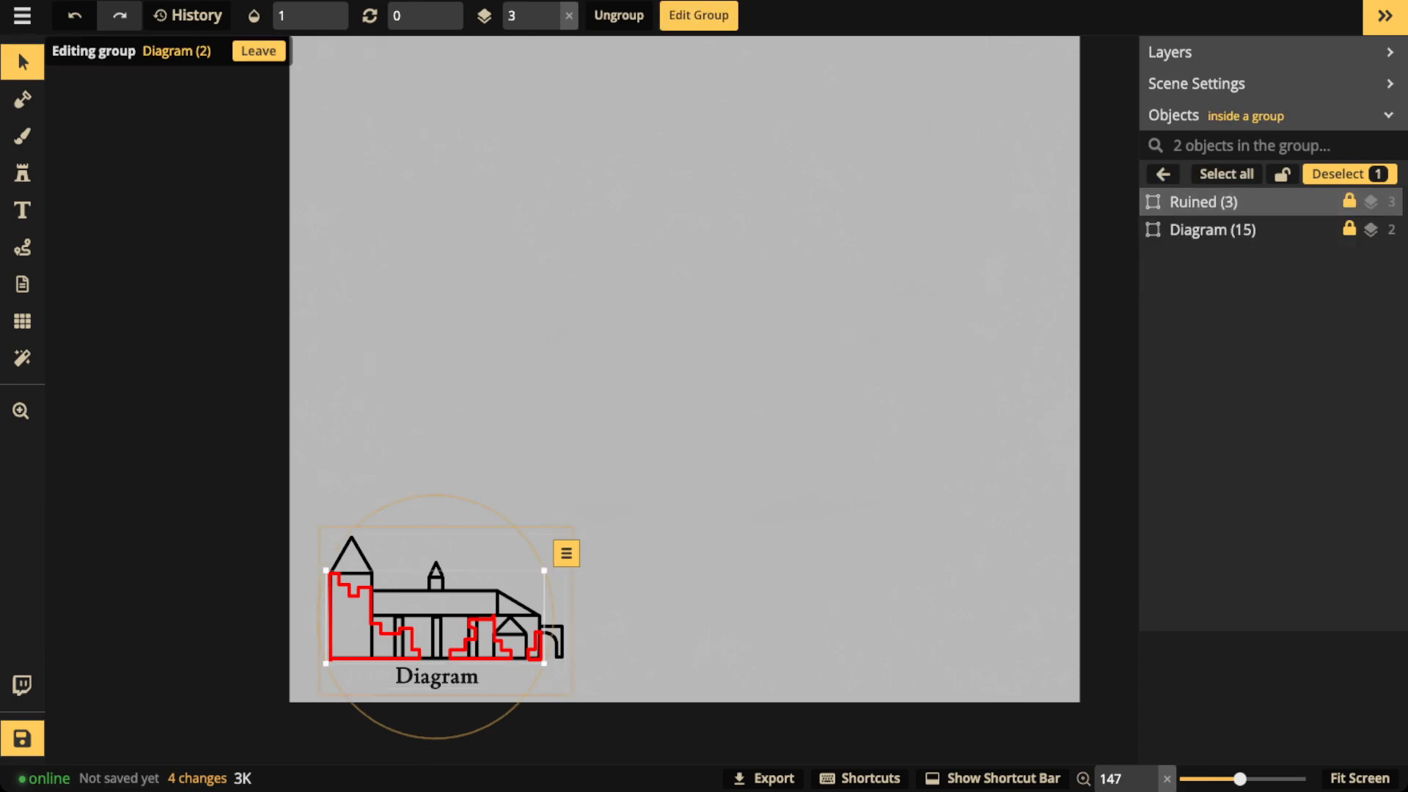
pyautogui.click(311, 16)
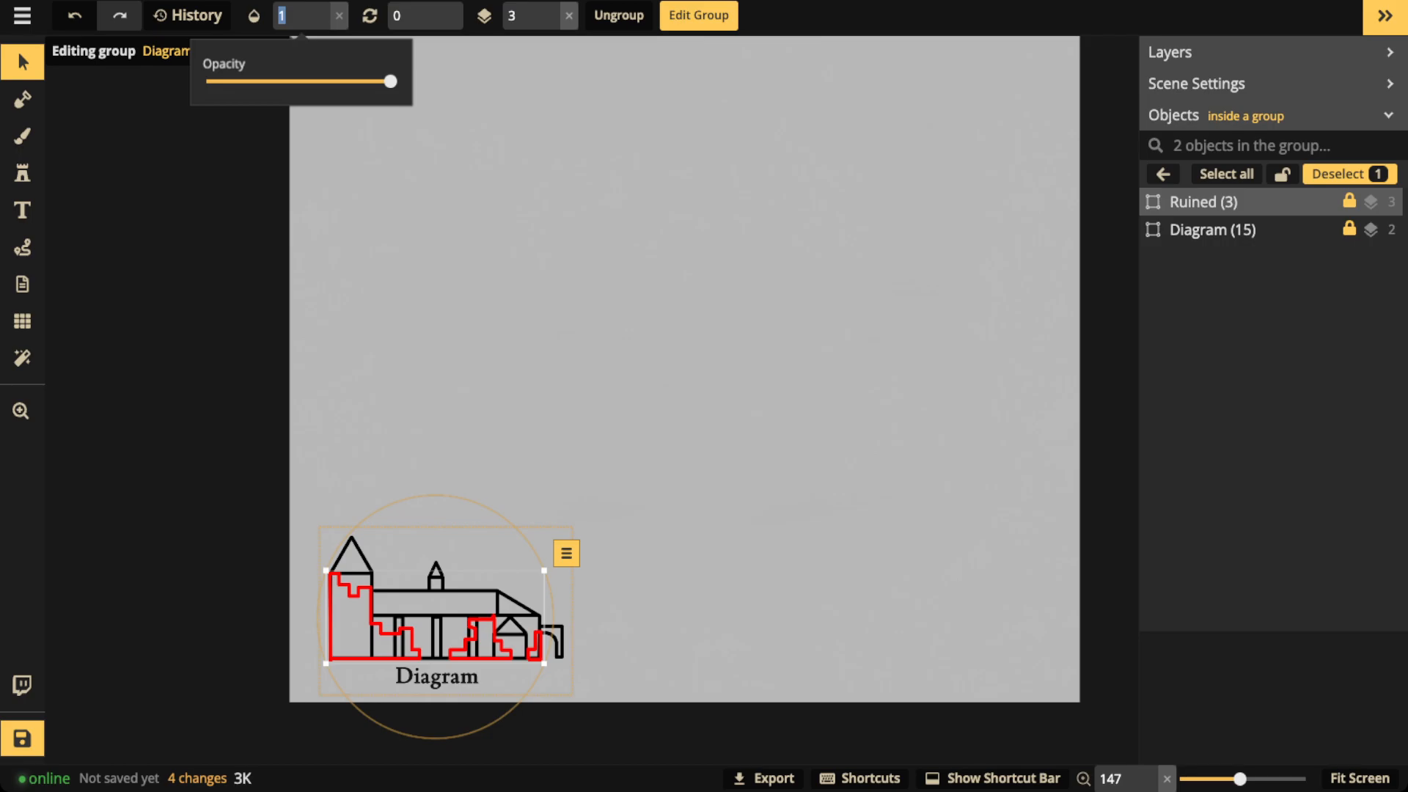
pyautogui.write('0')
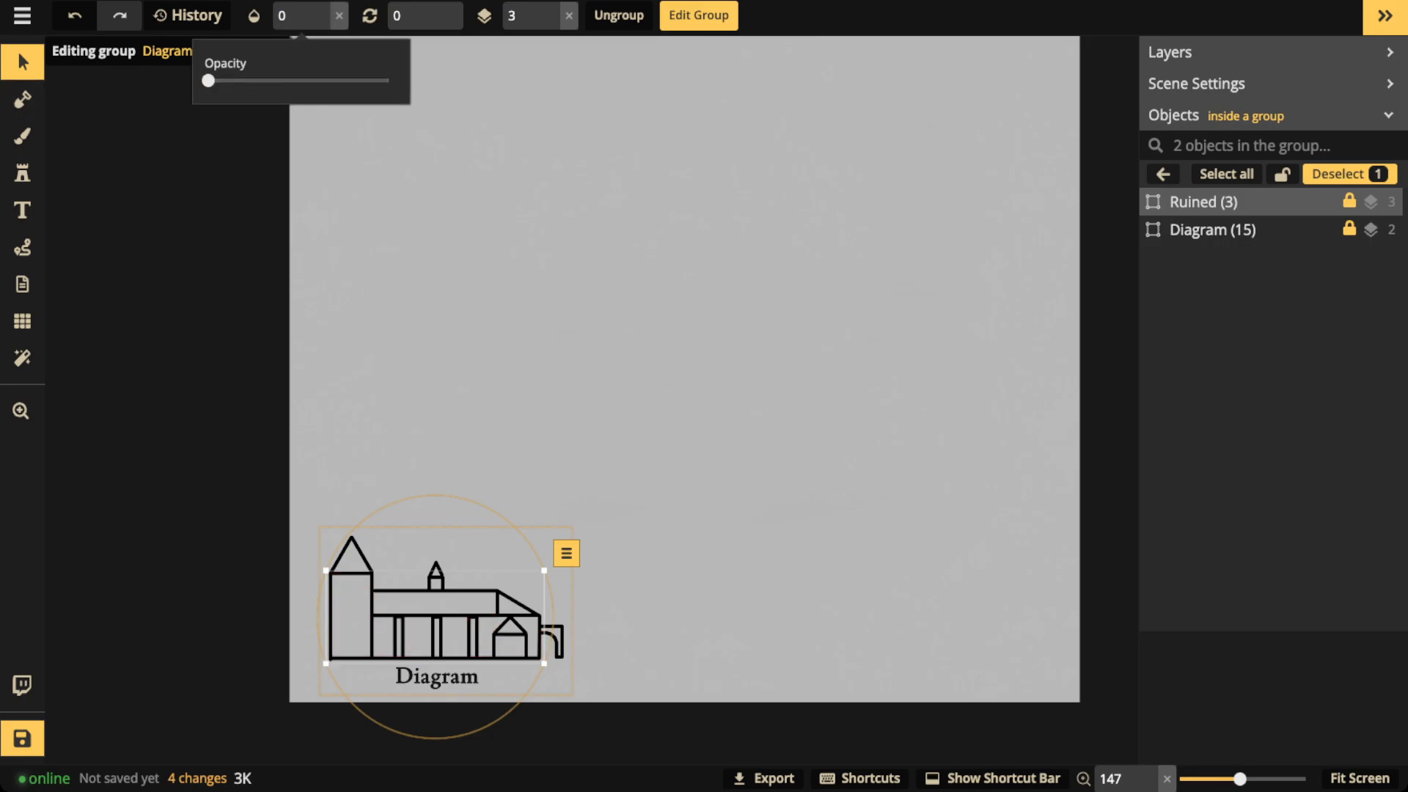
pyautogui.doubleClick(524, 391)
pyautogui.scroll(-3, 524, 391)
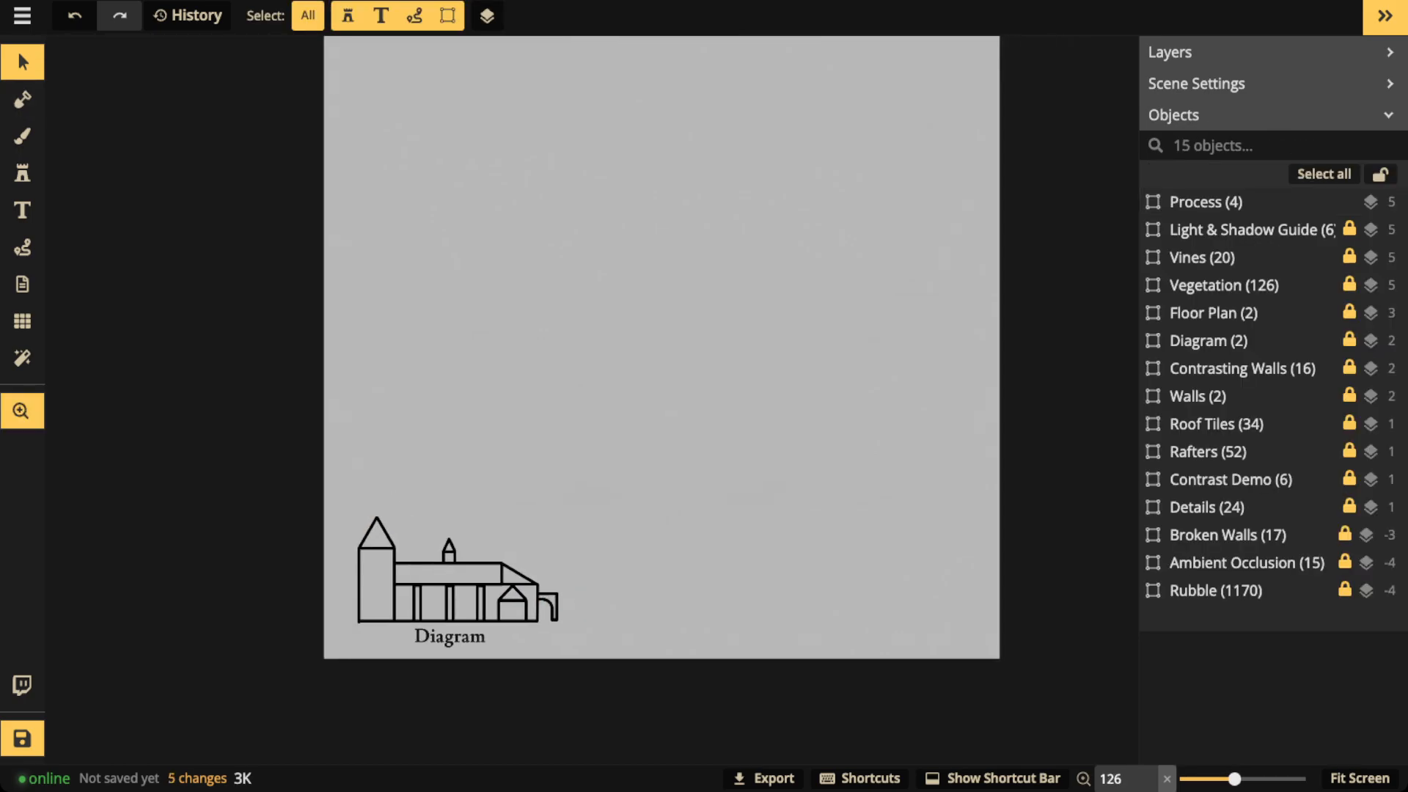
pyautogui.moveTo(524, 391); pyautogui.dragTo(437, 462)
# - Turn on the grid overlay for the whole map
pyautogui.click(22, 320)
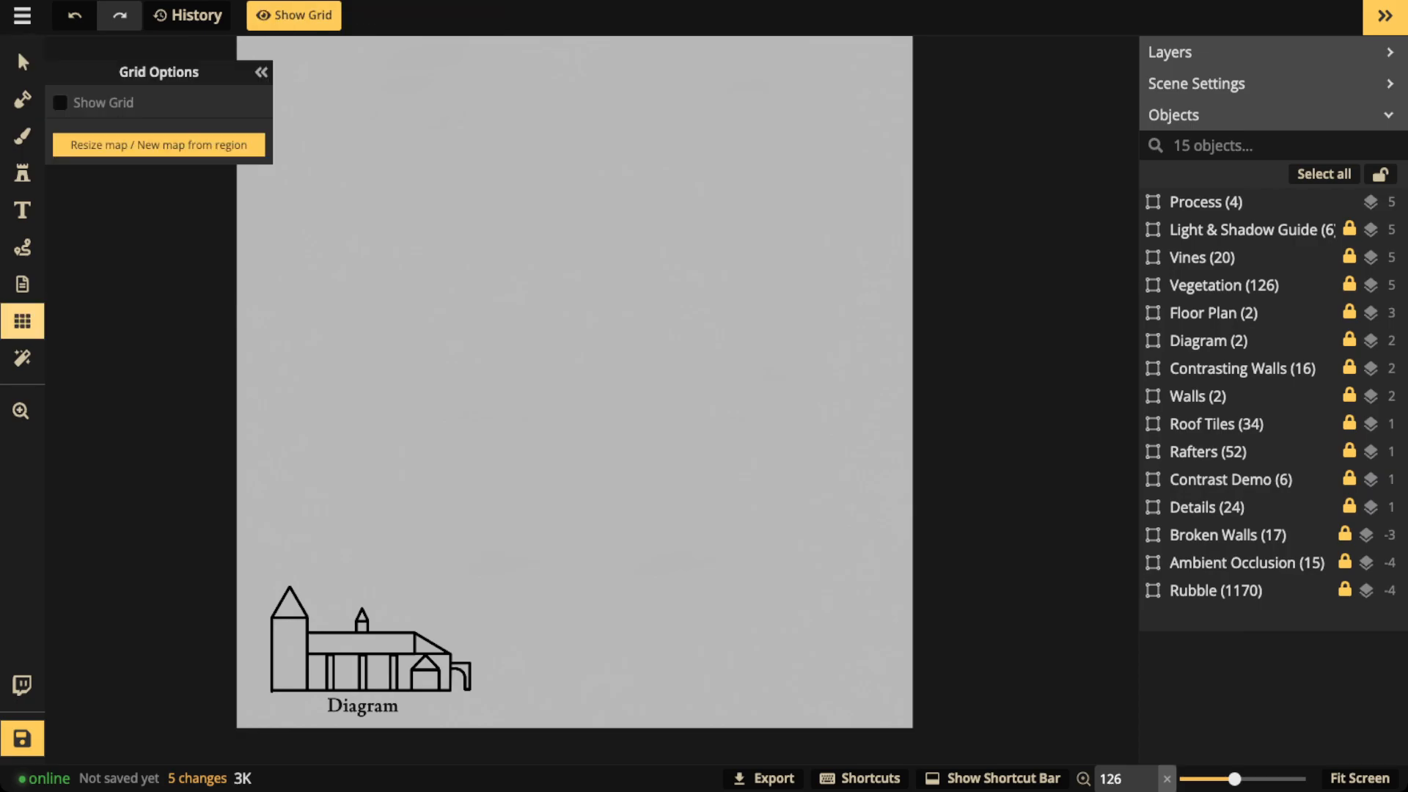
pyautogui.click(60, 103)
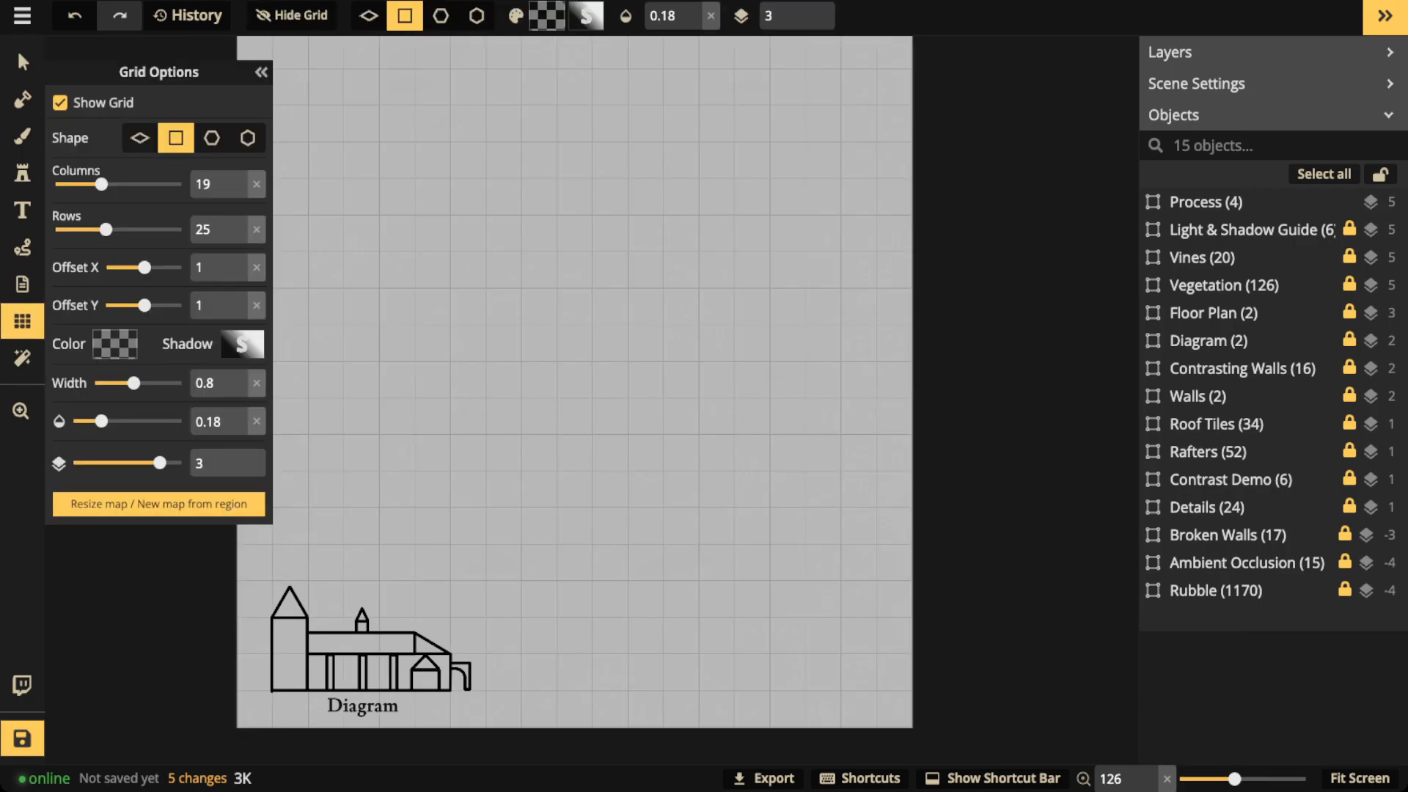
pyautogui.scroll(-4, 407, 215)
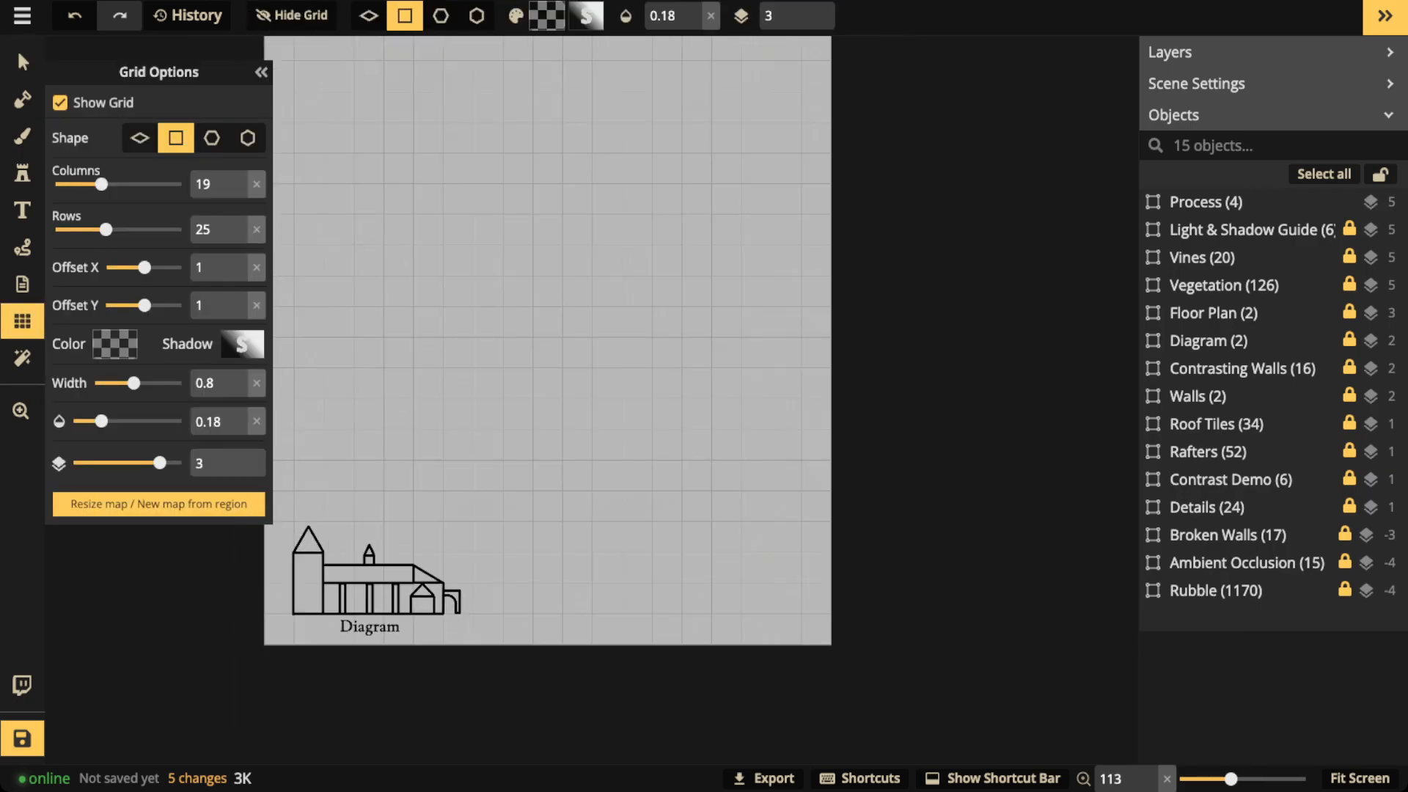
pyautogui.scroll(-2, 544, 367)
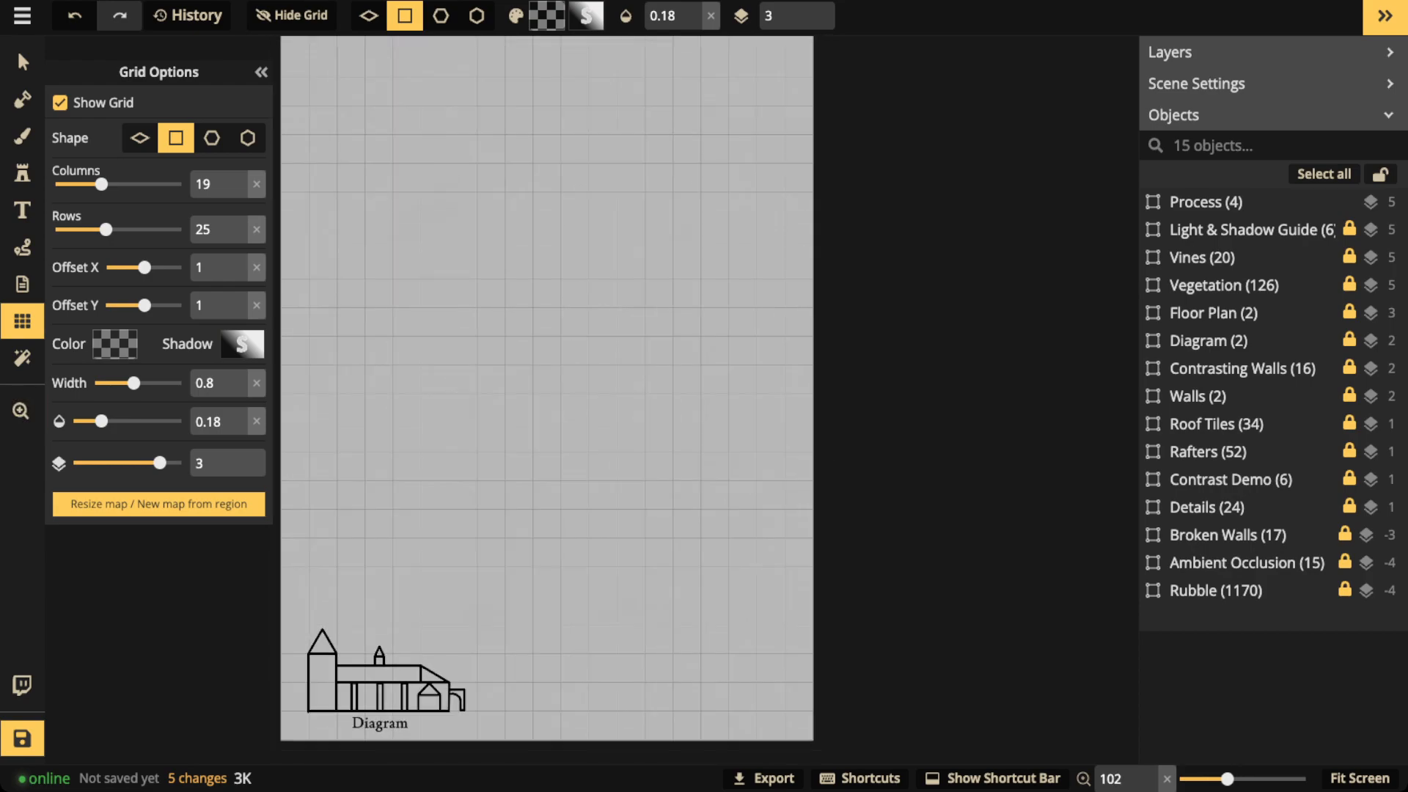
pyautogui.scroll(-1, 544, 366)
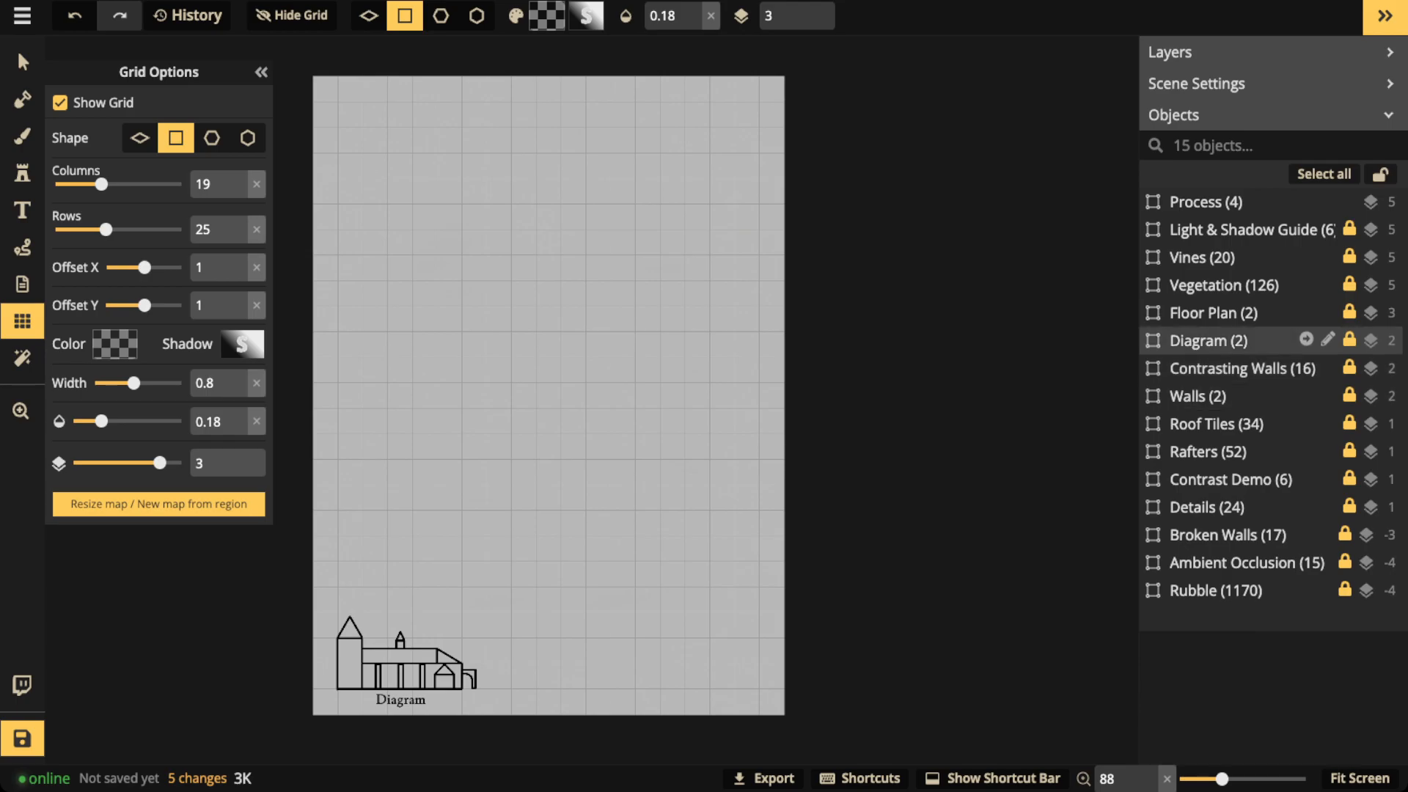
# - Set the opacity of the Floor Plan group to 1
pyautogui.click(1214, 313)
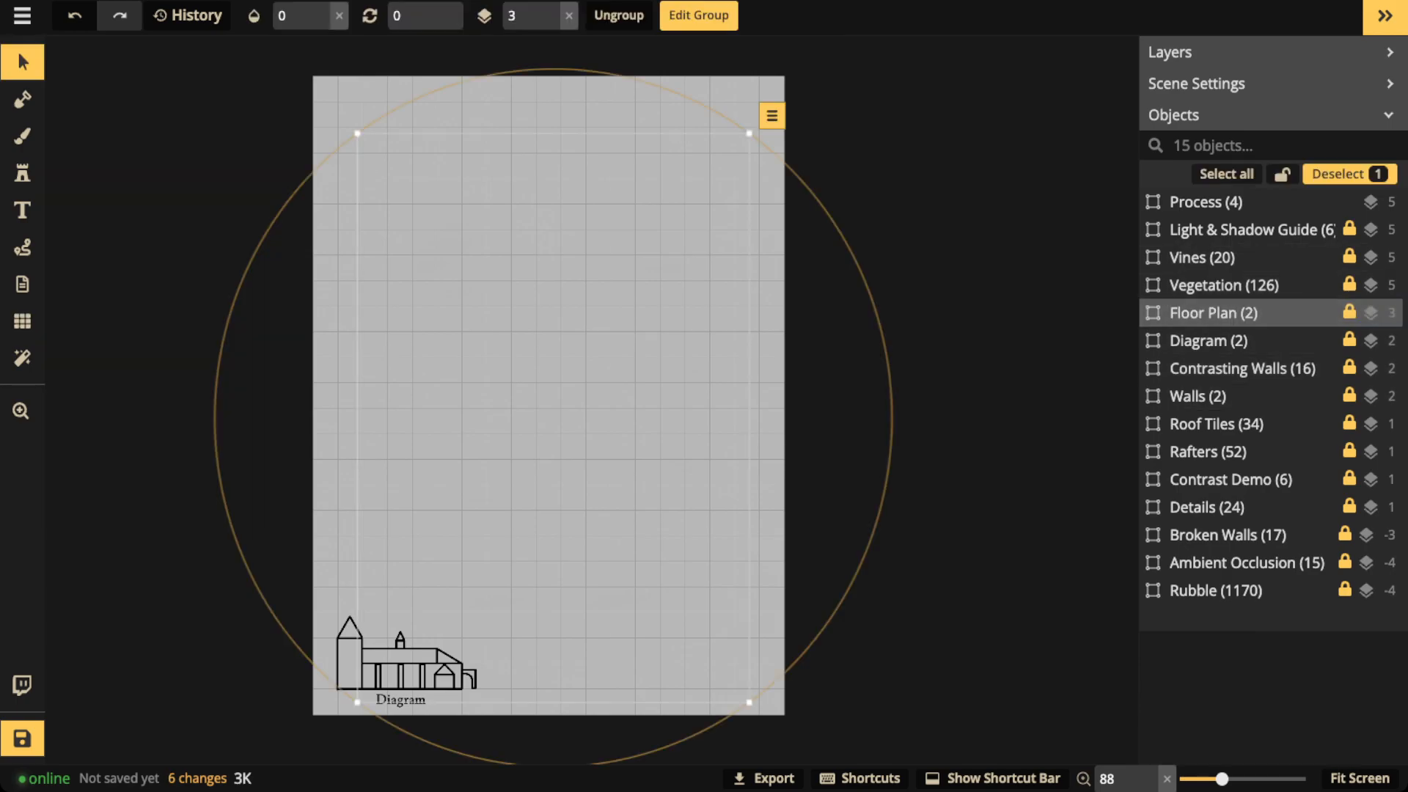
pyautogui.click(320, 8)
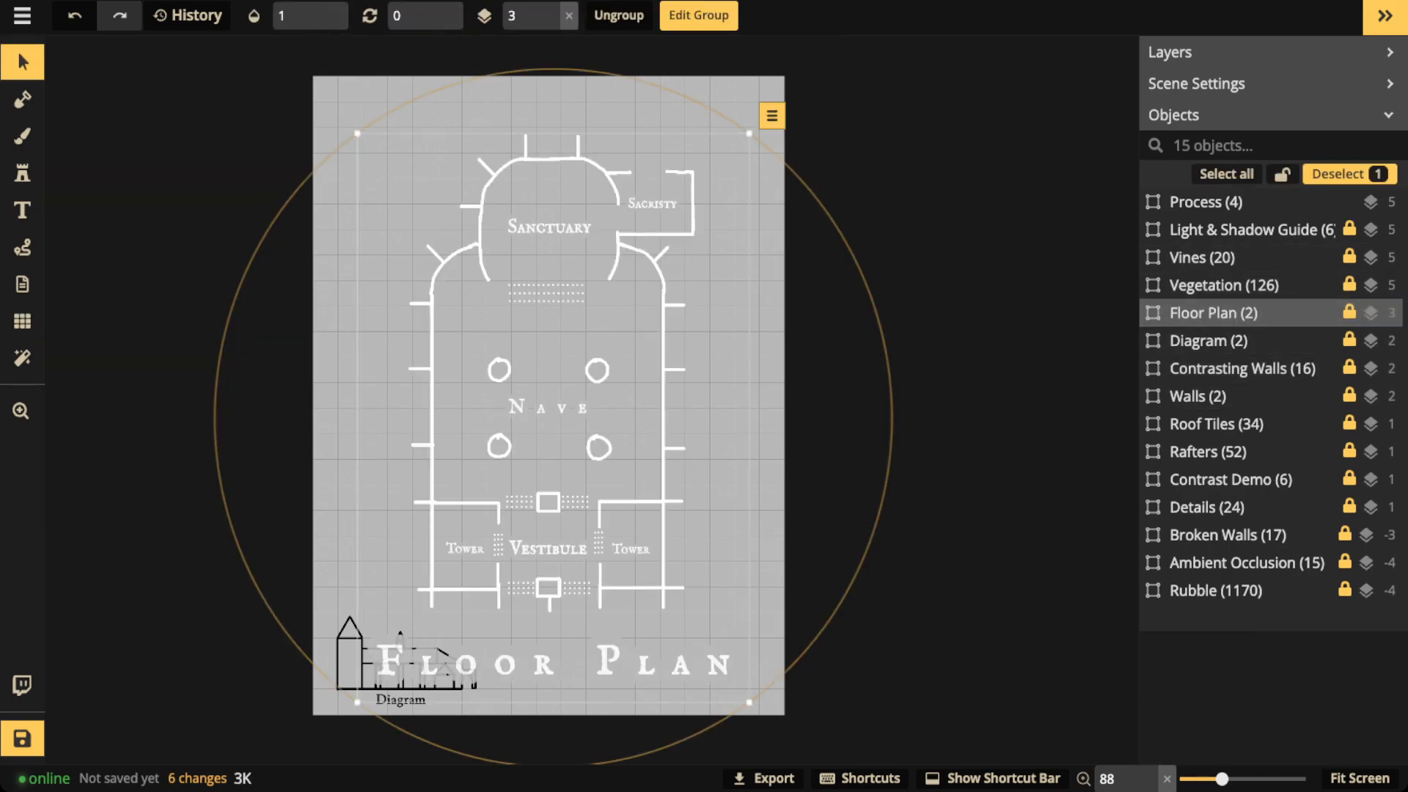
pyautogui.scroll(5, 452, 655)
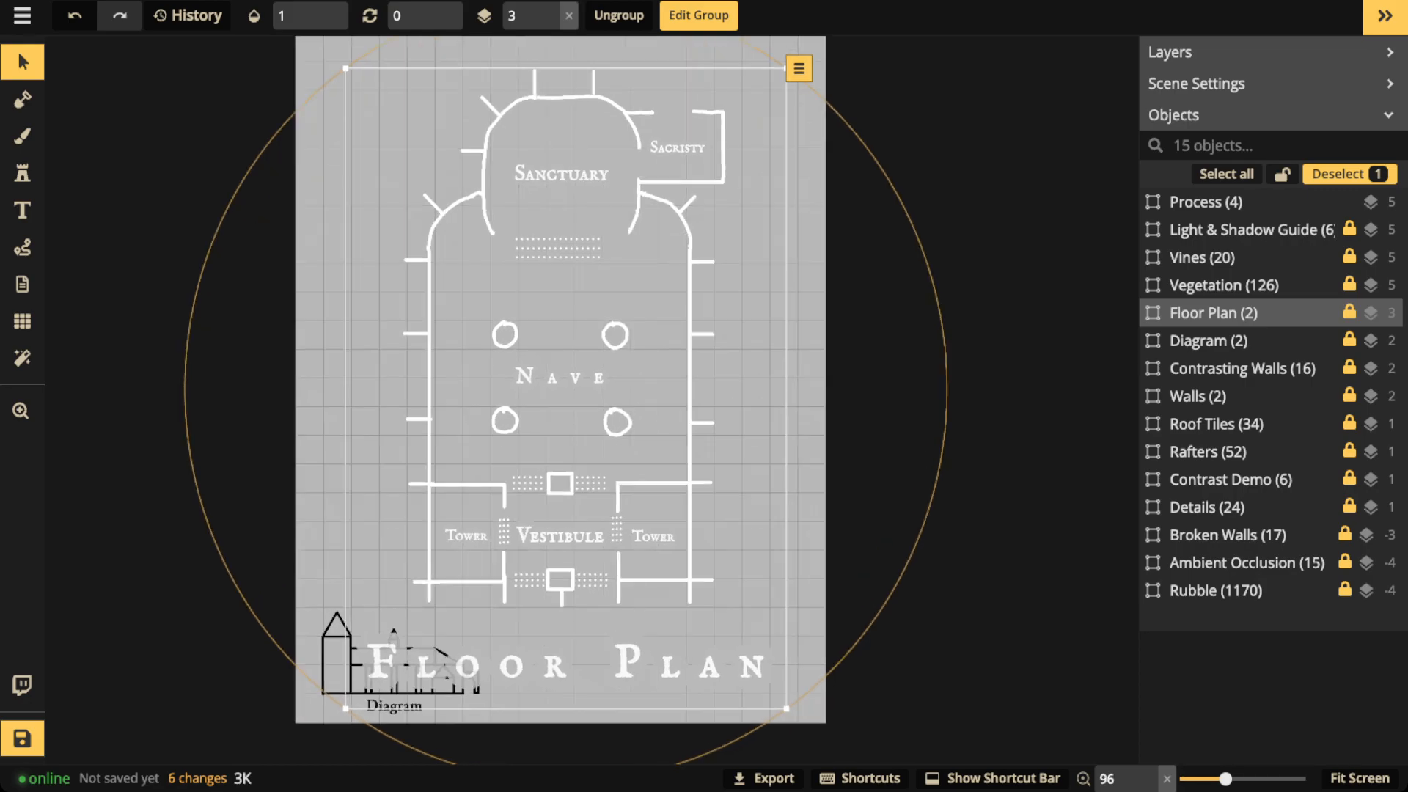
pyautogui.scroll(4, 436, 668)
# - Set the whole Diagram group's opacity to 0 and deselect it, leaving the floor plan in view
pyautogui.click(1209, 340)
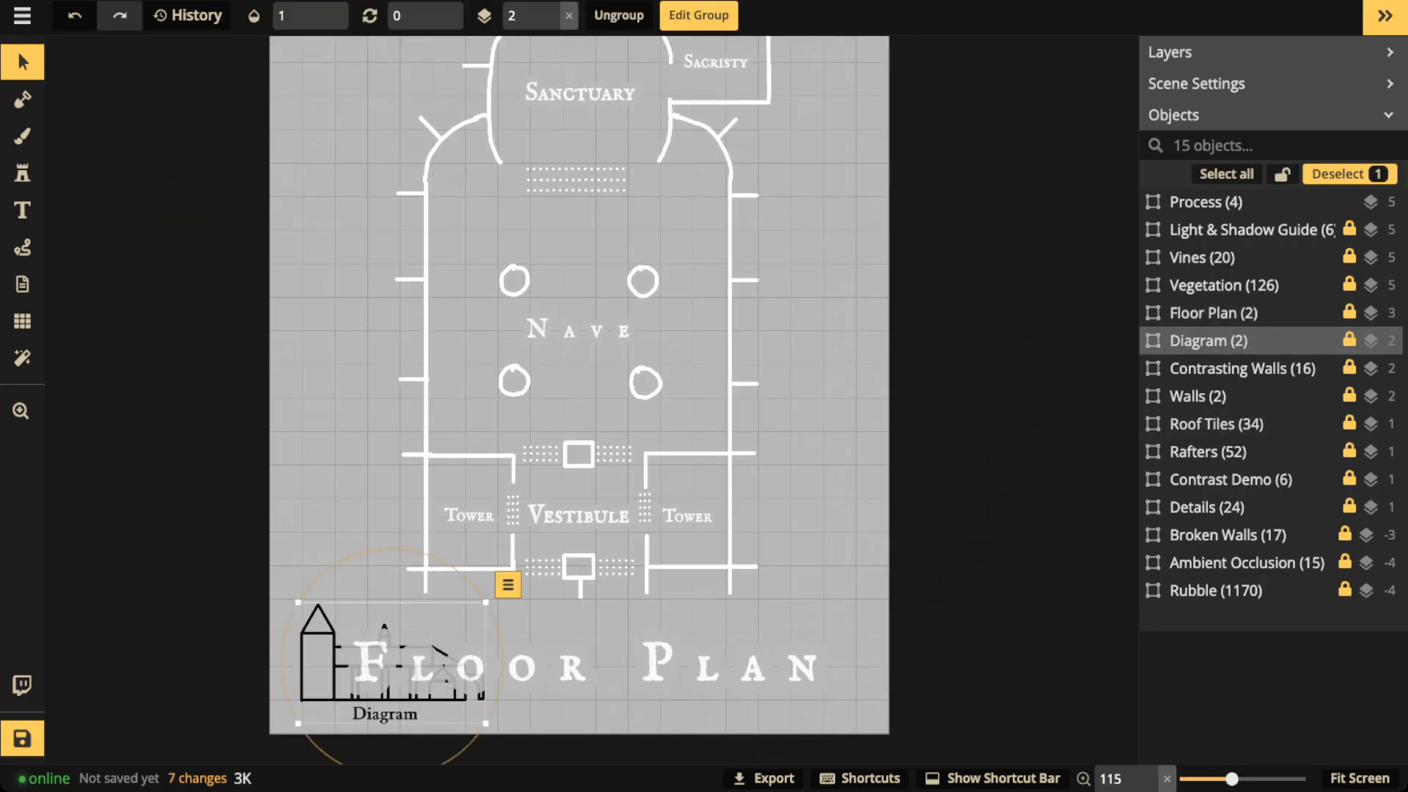
pyautogui.click(302, 15)
pyautogui.moveTo(387, 81); pyautogui.dragTo(209, 80)
pyautogui.scroll(-3, 660, 239)
pyautogui.moveTo(663, 235); pyautogui.dragTo(689, 266)
pyautogui.click(602, 308)
pyautogui.scroll(-4, 605, 305)
pyautogui.scroll(-1, 613, 279)
pyautogui.scroll(3, 686, 272)
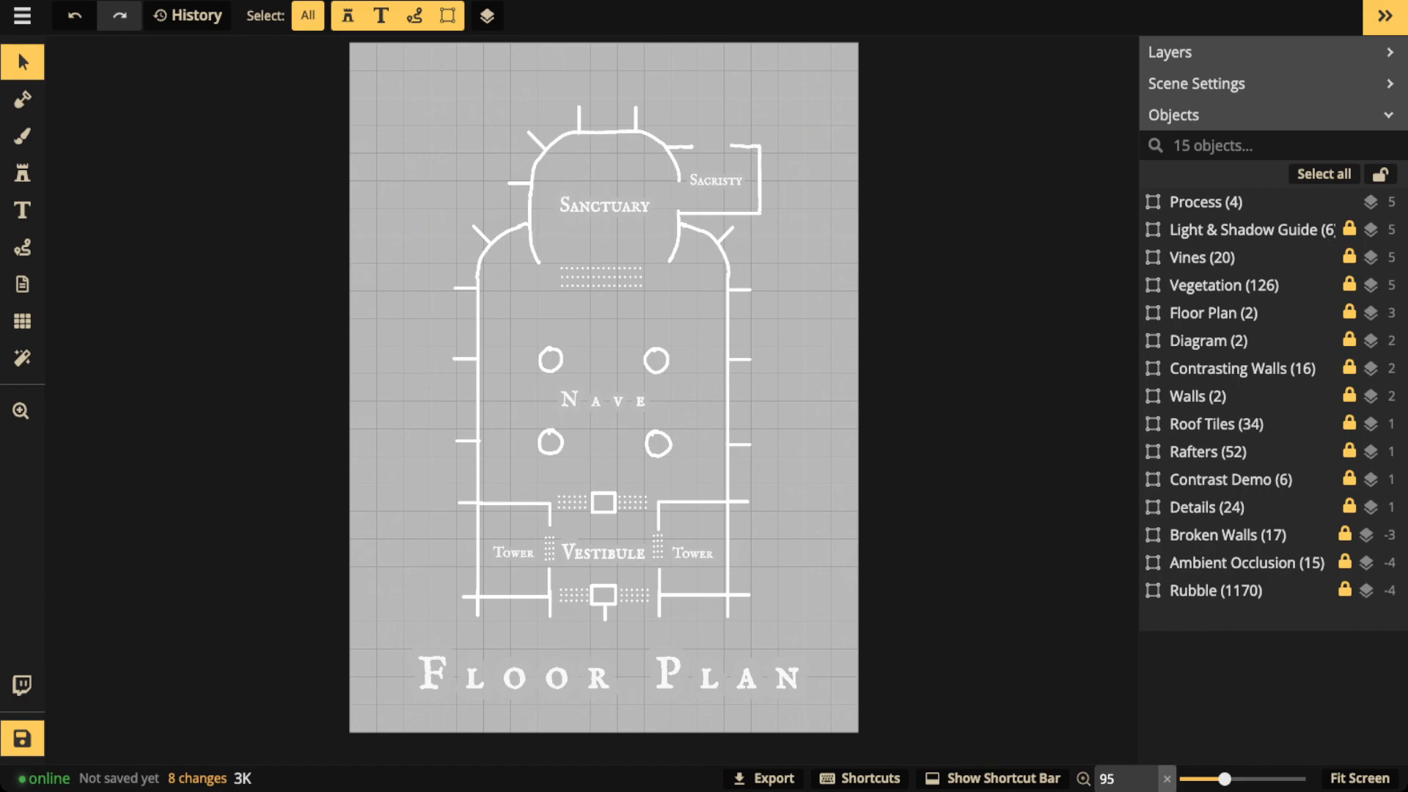
# - Set up the Path tool with a solid red line, width 5 and opacity 1, and reduce its shadow settings
pyautogui.click(22, 247)
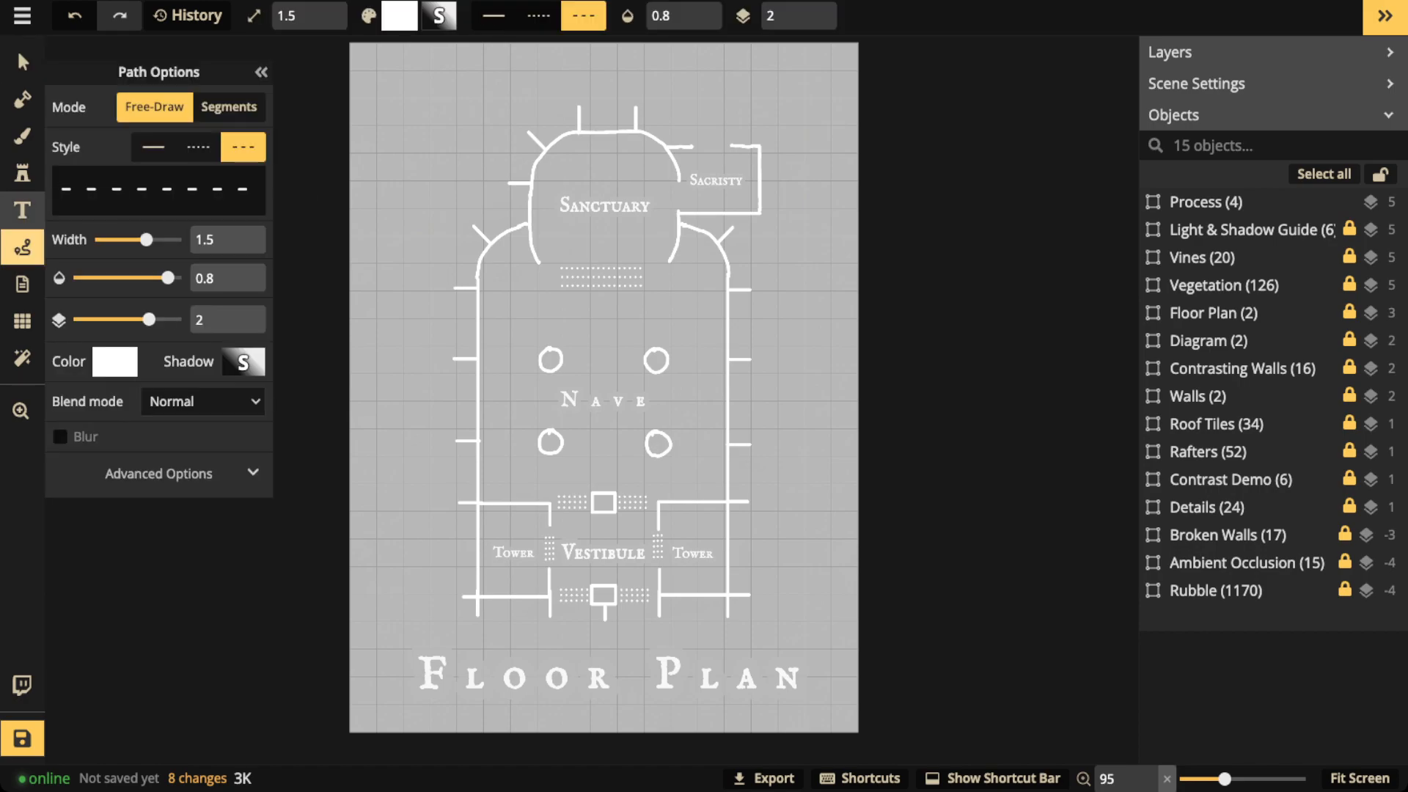
pyautogui.click(154, 147)
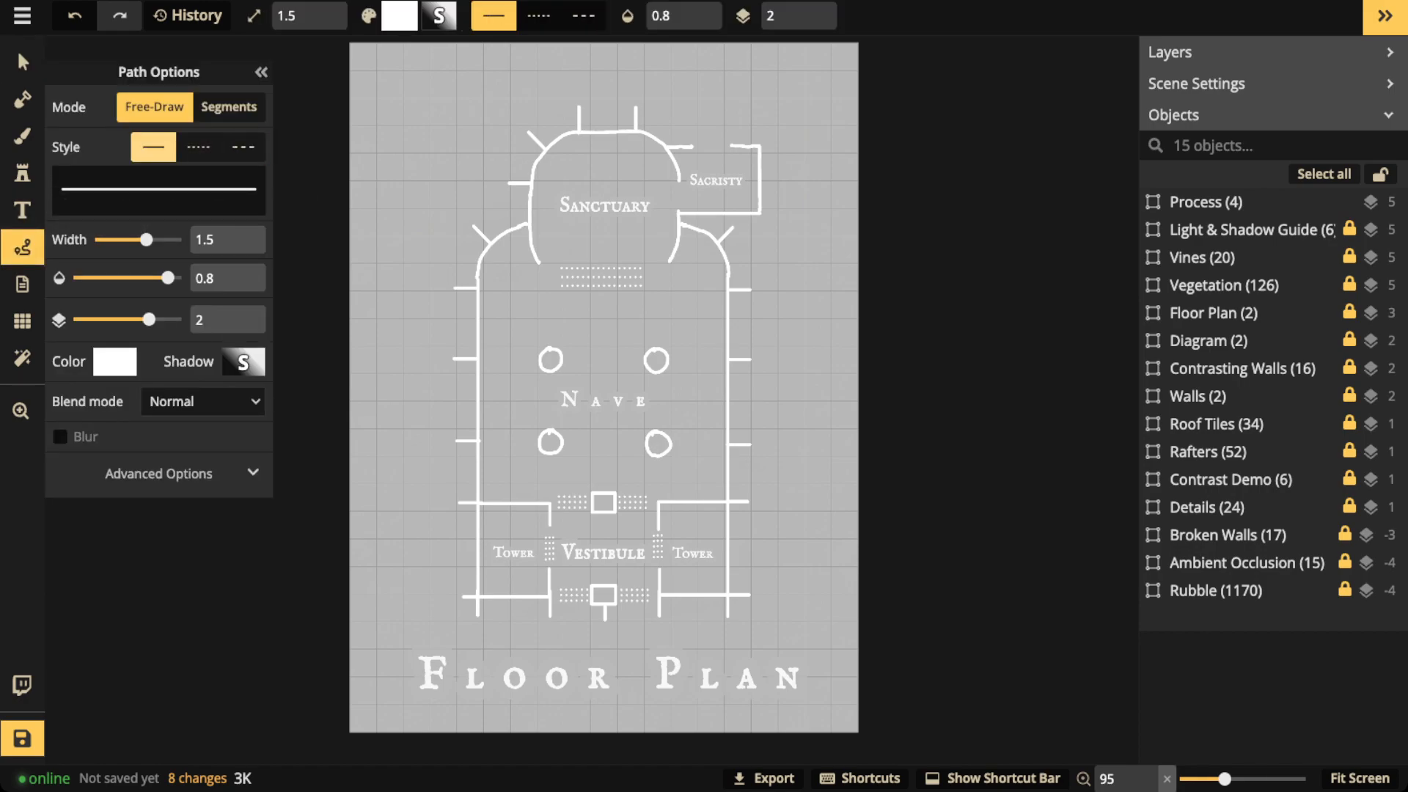
pyautogui.click(115, 361)
pyautogui.click(315, 274)
pyautogui.moveTo(315, 274); pyautogui.dragTo(363, 240)
pyautogui.moveTo(168, 278); pyautogui.dragTo(181, 240)
pyautogui.click(243, 361)
pyautogui.moveTo(328, 245); pyautogui.dragTo(284, 246)
pyautogui.moveTo(345, 285); pyautogui.dragTo(273, 285)
# - Circle the vestibule with its towers, the nave and the sanctuary one at a time in red, deleting each path after drawing it
pyautogui.moveTo(671, 468)
pyautogui.mouseDown()
pyautogui.moveTo(641, 461)
pyautogui.moveTo(487, 609)
pyautogui.moveTo(624, 626)
pyautogui.moveTo(773, 578)
pyautogui.moveTo(670, 468)
pyautogui.mouseUp()
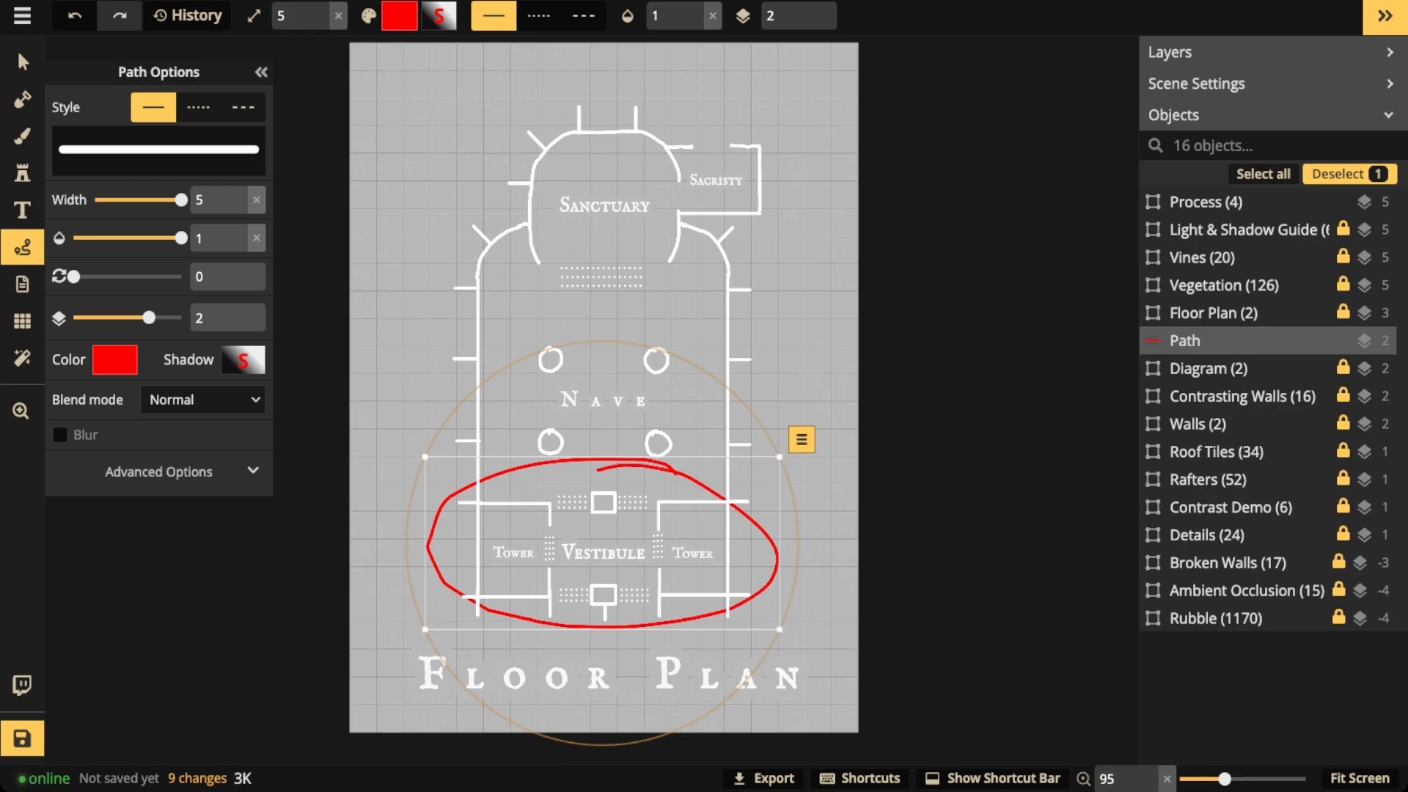
pyautogui.press('Delete')
pyautogui.moveTo(678, 249)
pyautogui.mouseDown()
pyautogui.moveTo(660, 245)
pyautogui.moveTo(528, 502)
pyautogui.moveTo(766, 352)
pyautogui.moveTo(682, 250)
pyautogui.mouseUp()
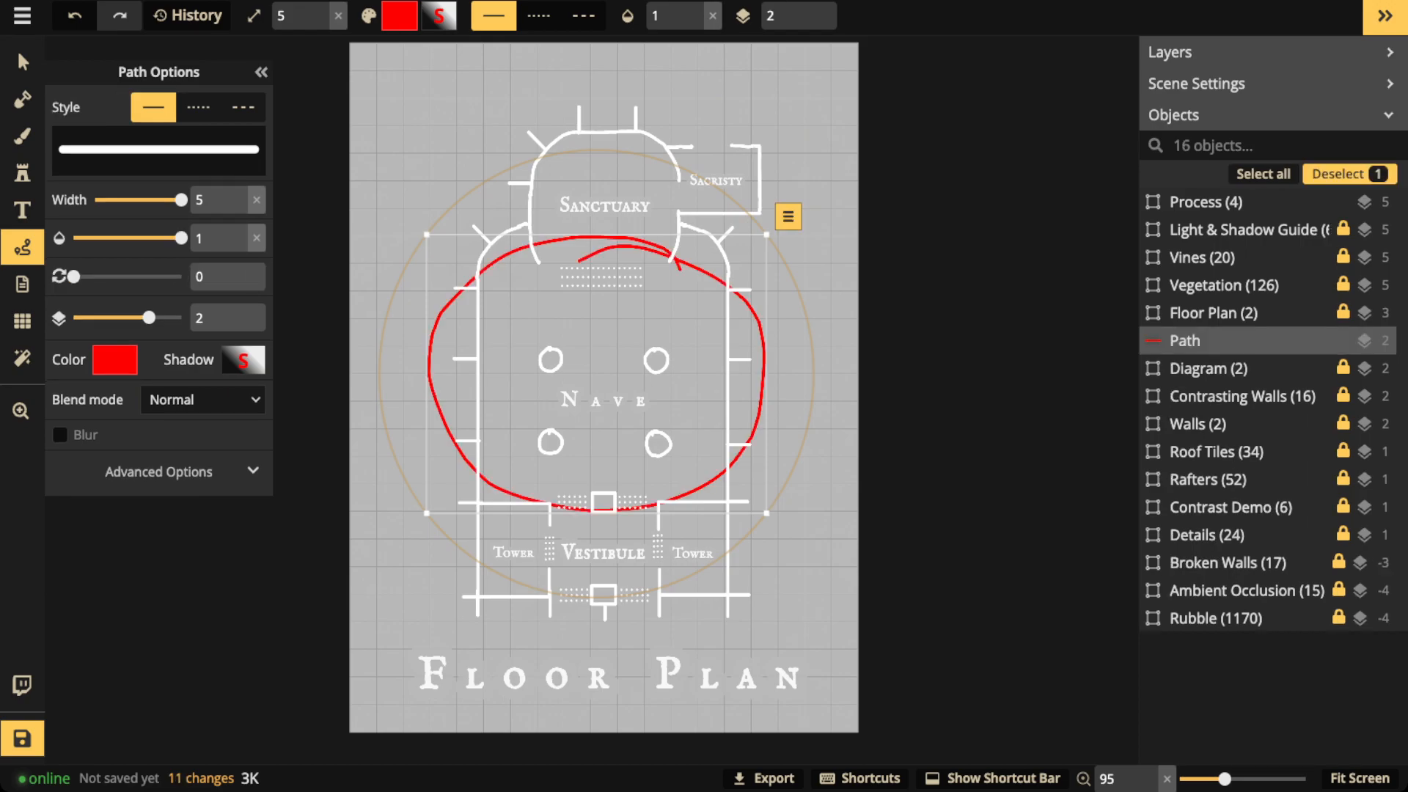
pyautogui.press('Delete')
pyautogui.moveTo(646, 131)
pyautogui.mouseDown()
pyautogui.moveTo(539, 240)
pyautogui.moveTo(618, 275)
pyautogui.moveTo(669, 178)
pyautogui.moveTo(637, 129)
pyautogui.mouseUp()
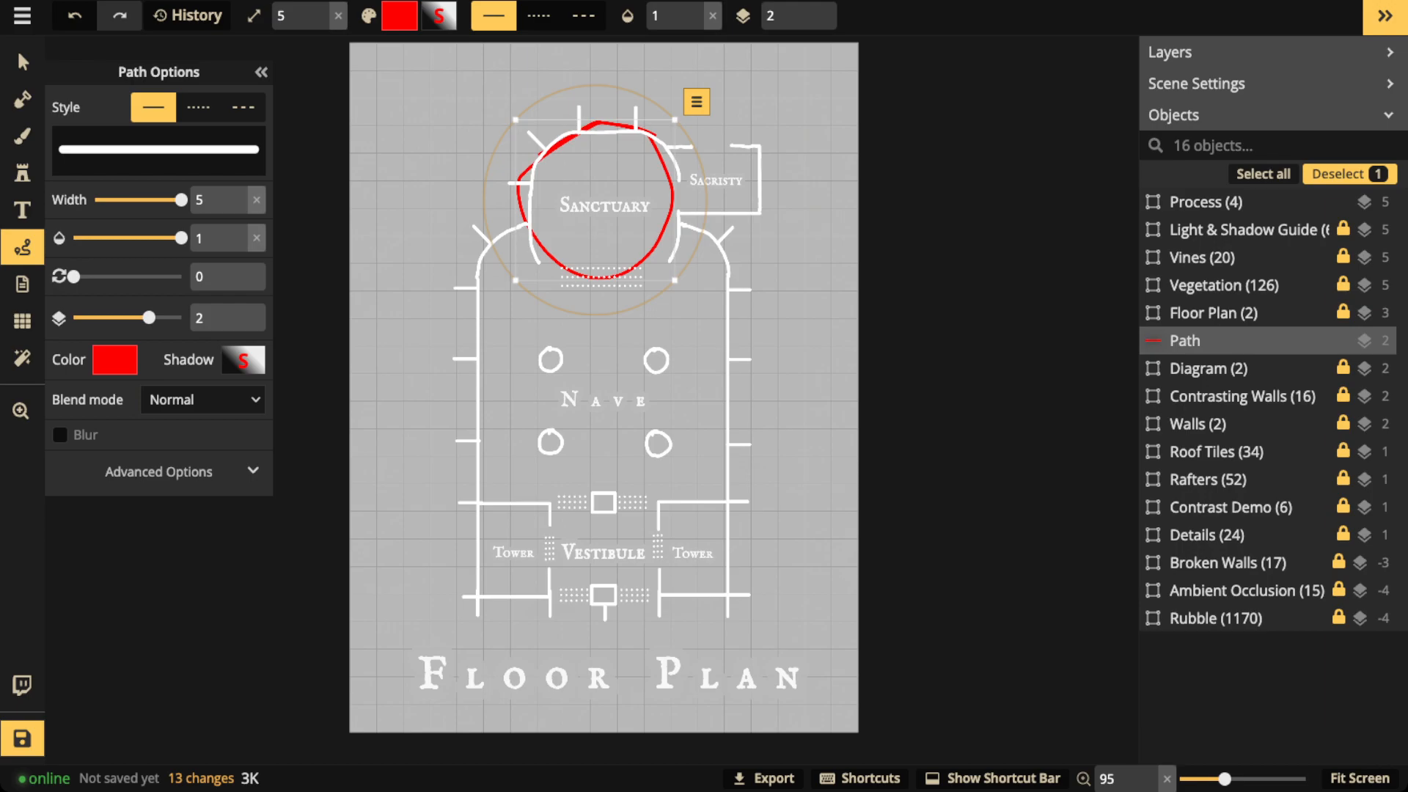
pyautogui.press('Delete')
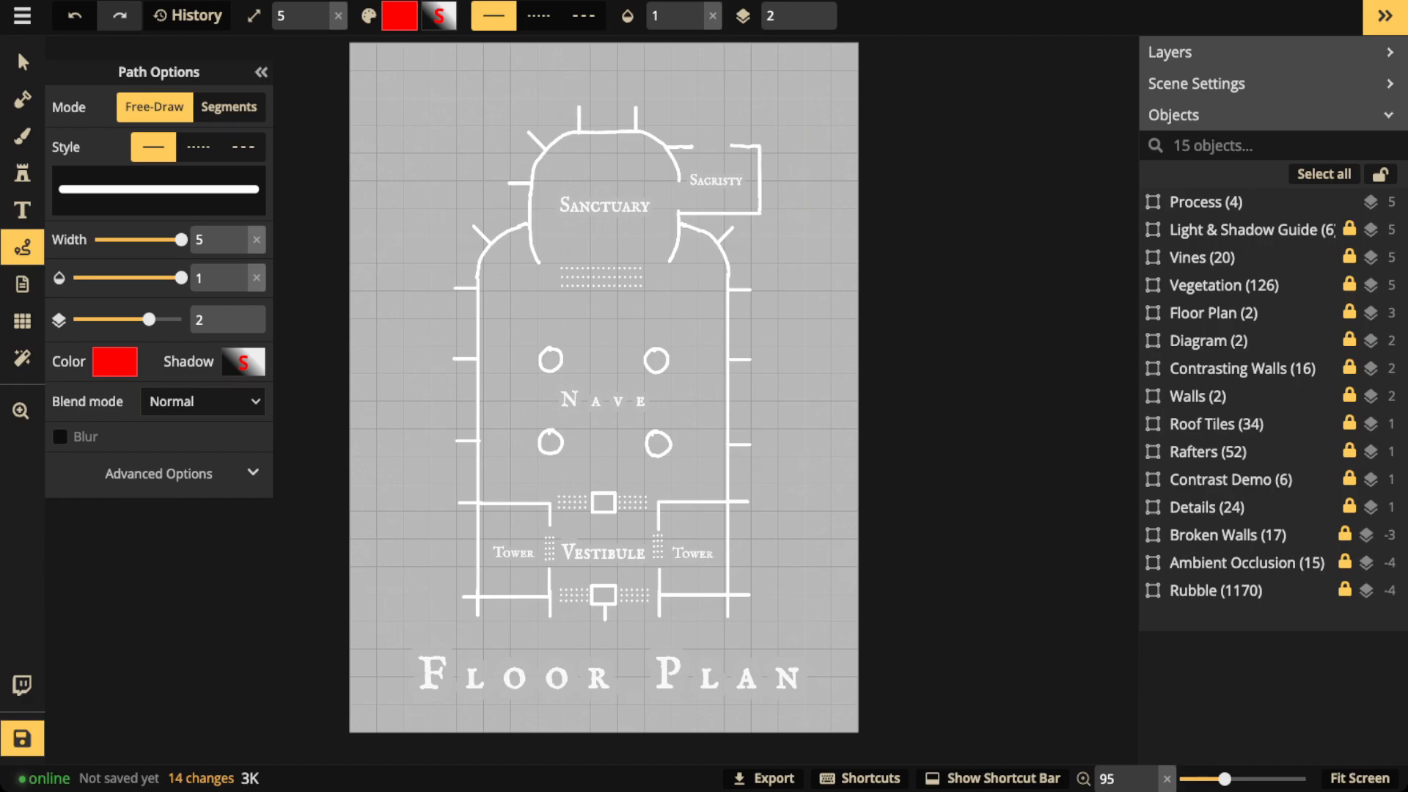
# - Outline the sacristy's rectangular walls in red twice, deleting the path each time
pyautogui.moveTo(748, 147)
pyautogui.mouseDown()
pyautogui.moveTo(669, 206)
pyautogui.moveTo(739, 215)
pyautogui.moveTo(753, 147)
pyautogui.mouseUp()
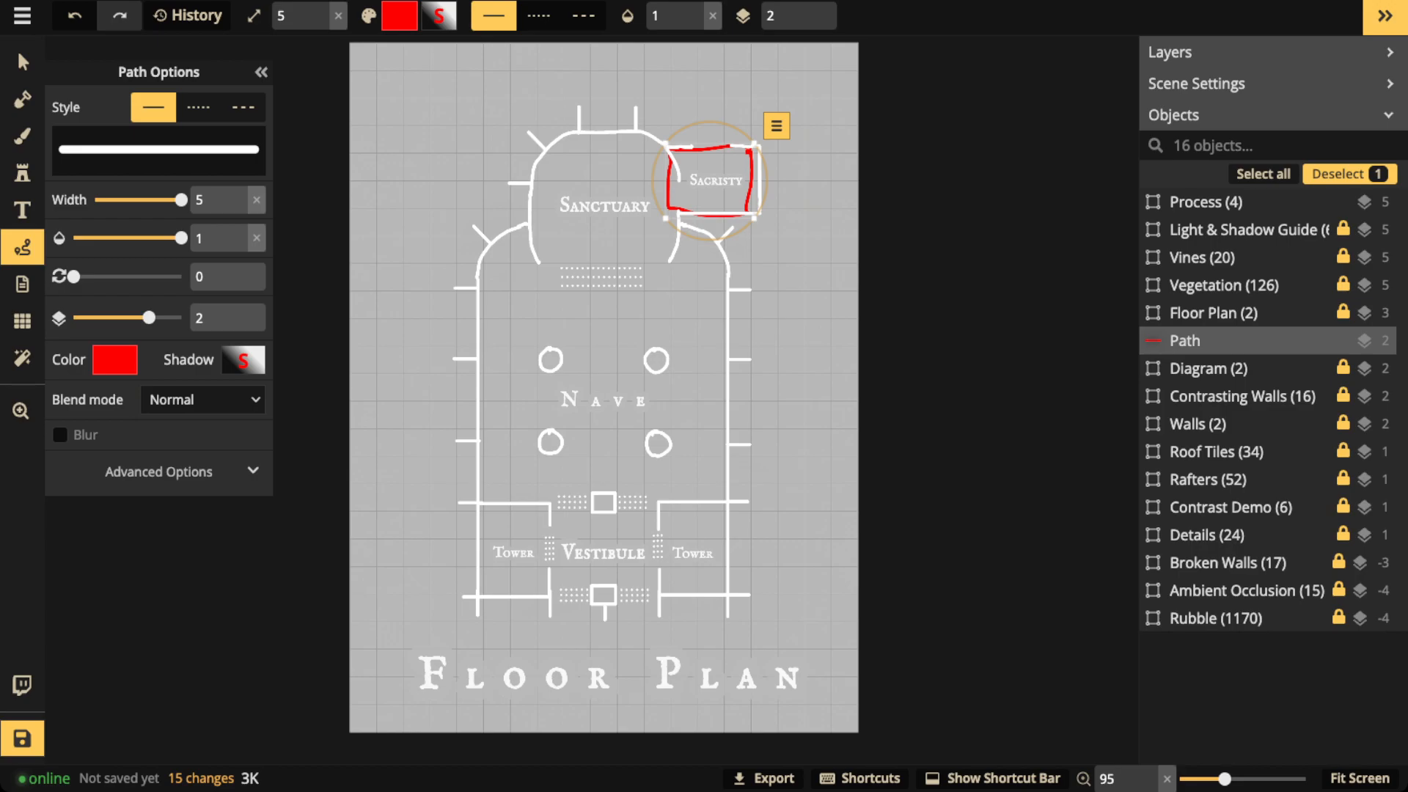
pyautogui.press('Delete')
pyautogui.moveTo(760, 144)
pyautogui.mouseDown()
pyautogui.moveTo(666, 144)
pyautogui.moveTo(709, 215)
pyautogui.moveTo(737, 214)
pyautogui.moveTo(763, 146)
pyautogui.mouseUp()
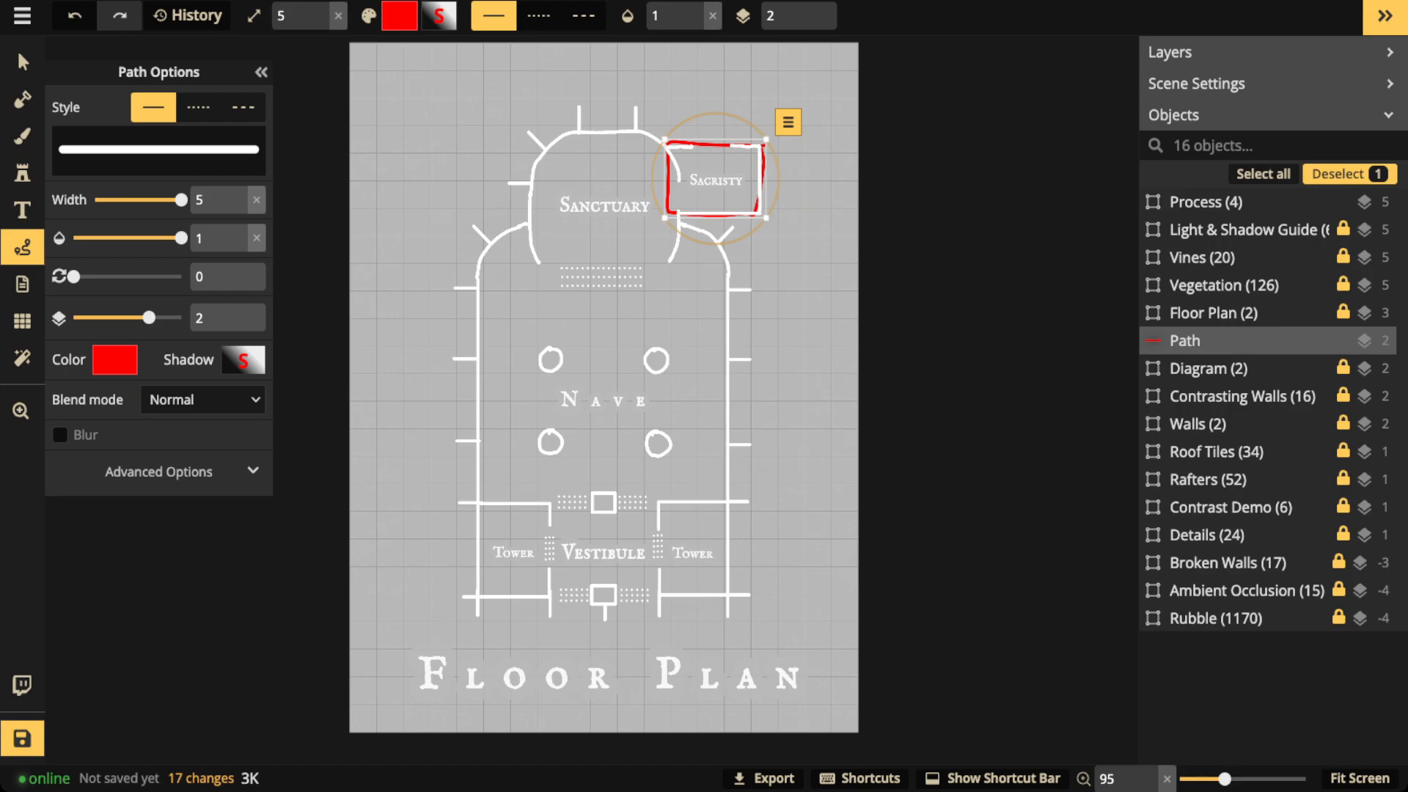
pyautogui.press('Delete')
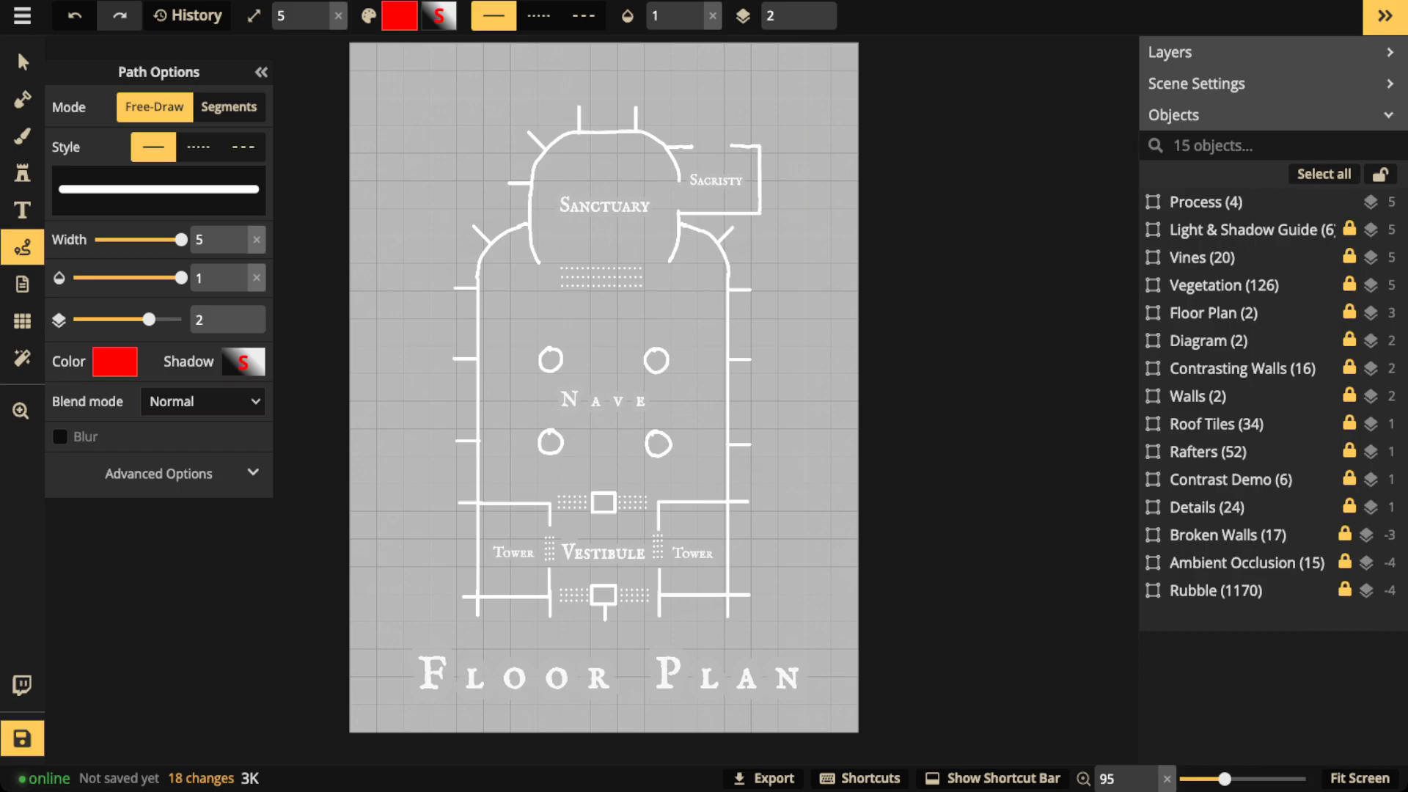
# - Trace the church's outer wall without the sacristy and circle the sacristy separately, deleting each red path after drawing it
pyautogui.moveTo(728, 260)
pyautogui.mouseDown()
pyautogui.moveTo(679, 221)
pyautogui.moveTo(679, 183)
pyautogui.moveTo(648, 132)
pyautogui.moveTo(560, 134)
pyautogui.moveTo(523, 221)
pyautogui.moveTo(480, 257)
pyautogui.moveTo(477, 589)
pyautogui.moveTo(499, 606)
pyautogui.moveTo(724, 606)
pyautogui.moveTo(728, 258)
pyautogui.mouseUp()
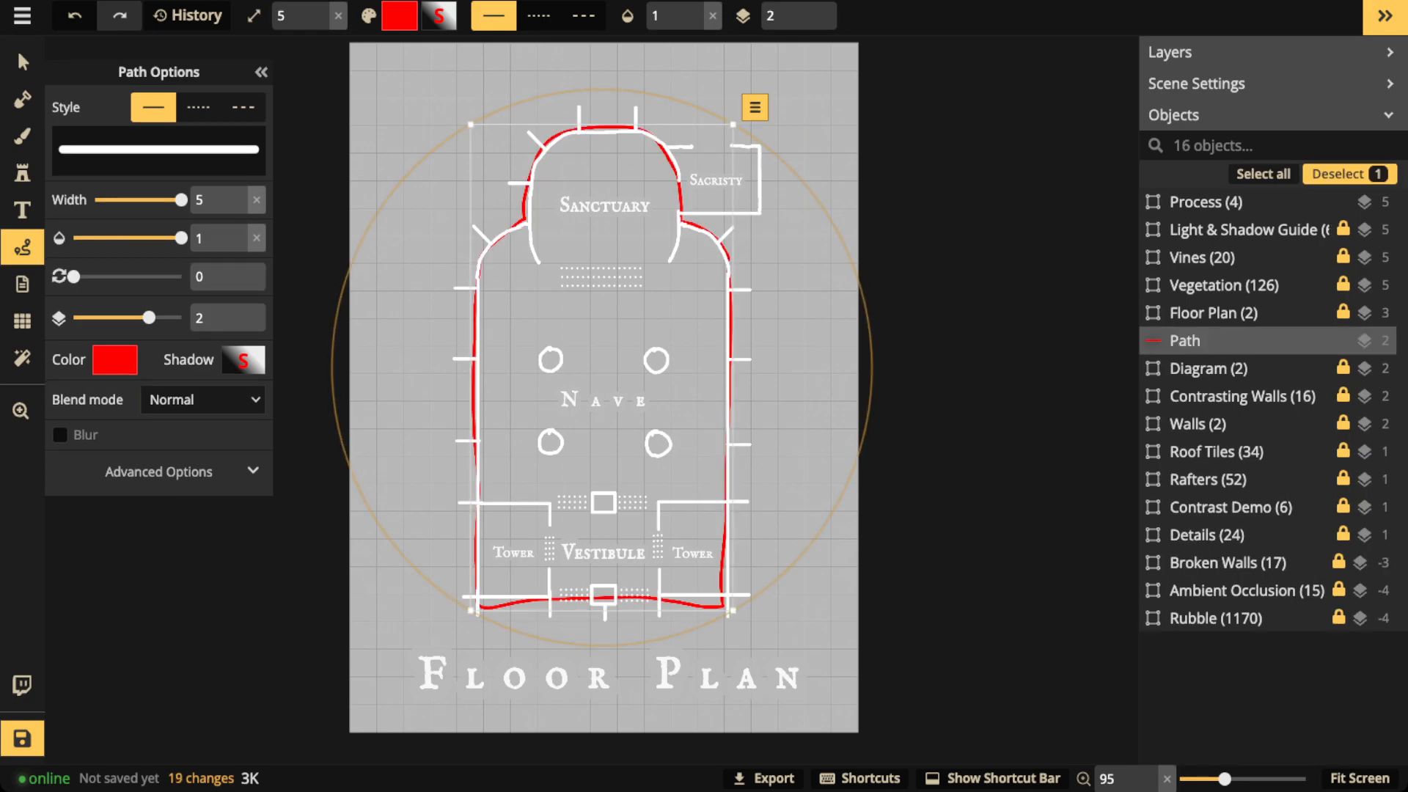
pyautogui.press('Delete')
pyautogui.moveTo(715, 136)
pyautogui.mouseDown()
pyautogui.moveTo(675, 146)
pyautogui.moveTo(777, 181)
pyautogui.moveTo(700, 139)
pyautogui.mouseUp()
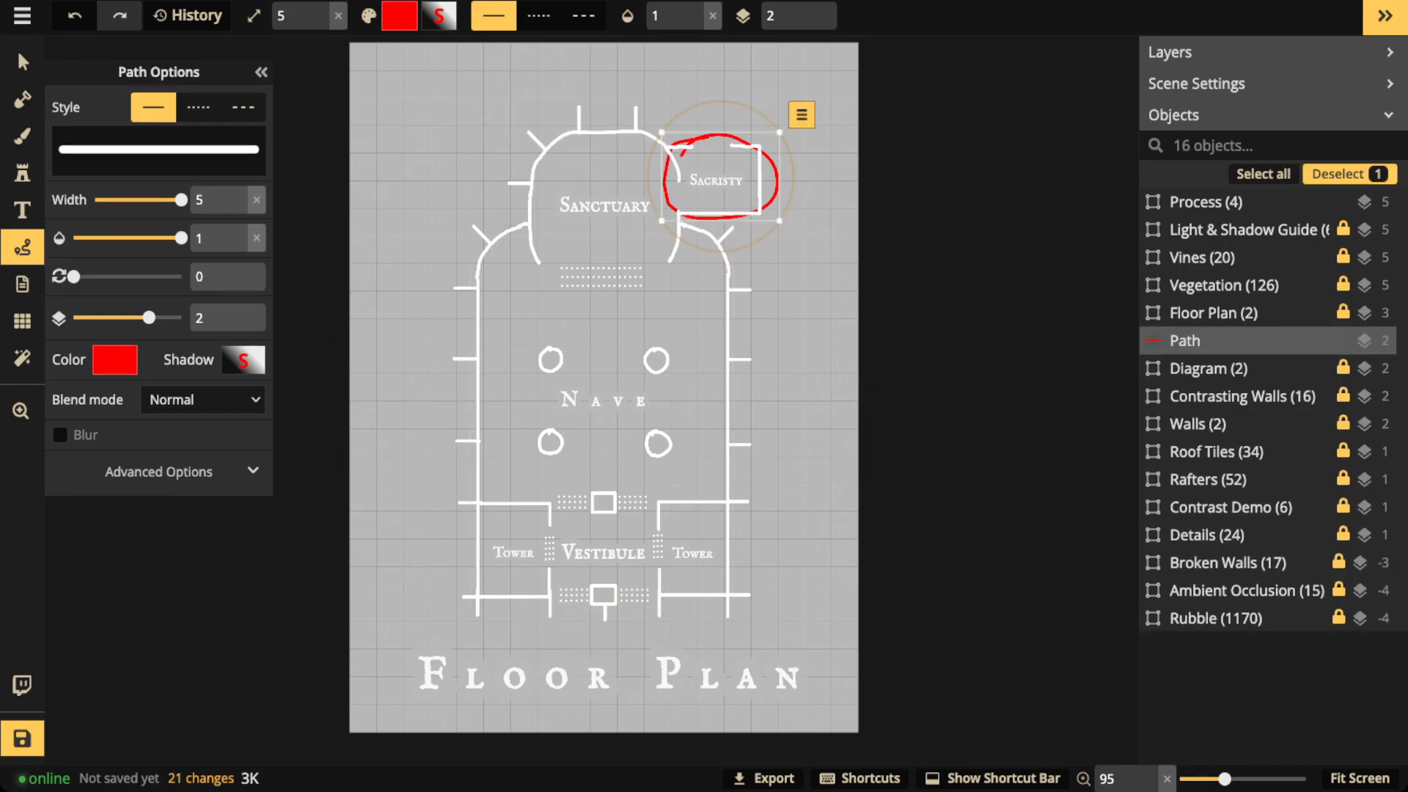
pyautogui.press('Delete')
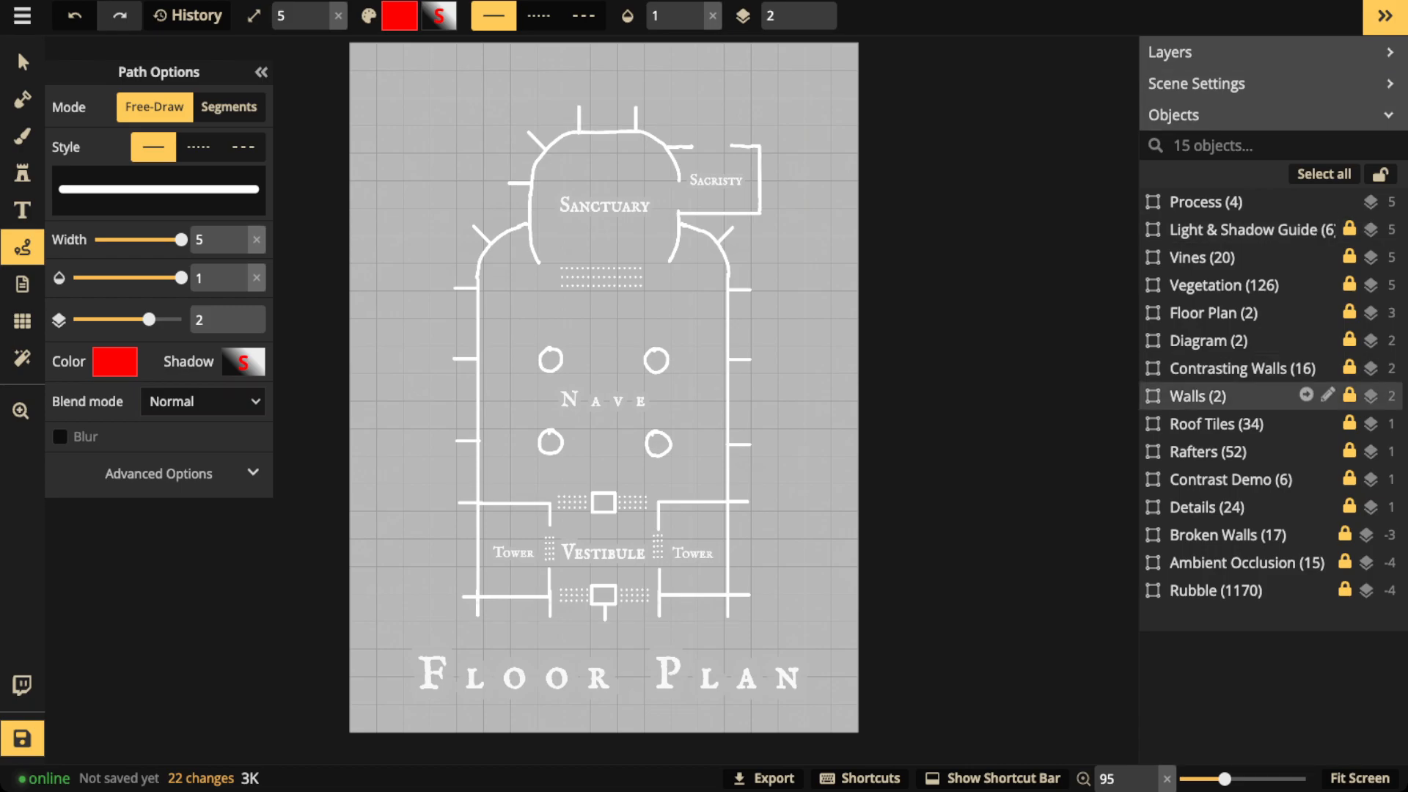
# - Set the opacity of the Walls group to 1
pyautogui.click(1218, 397)
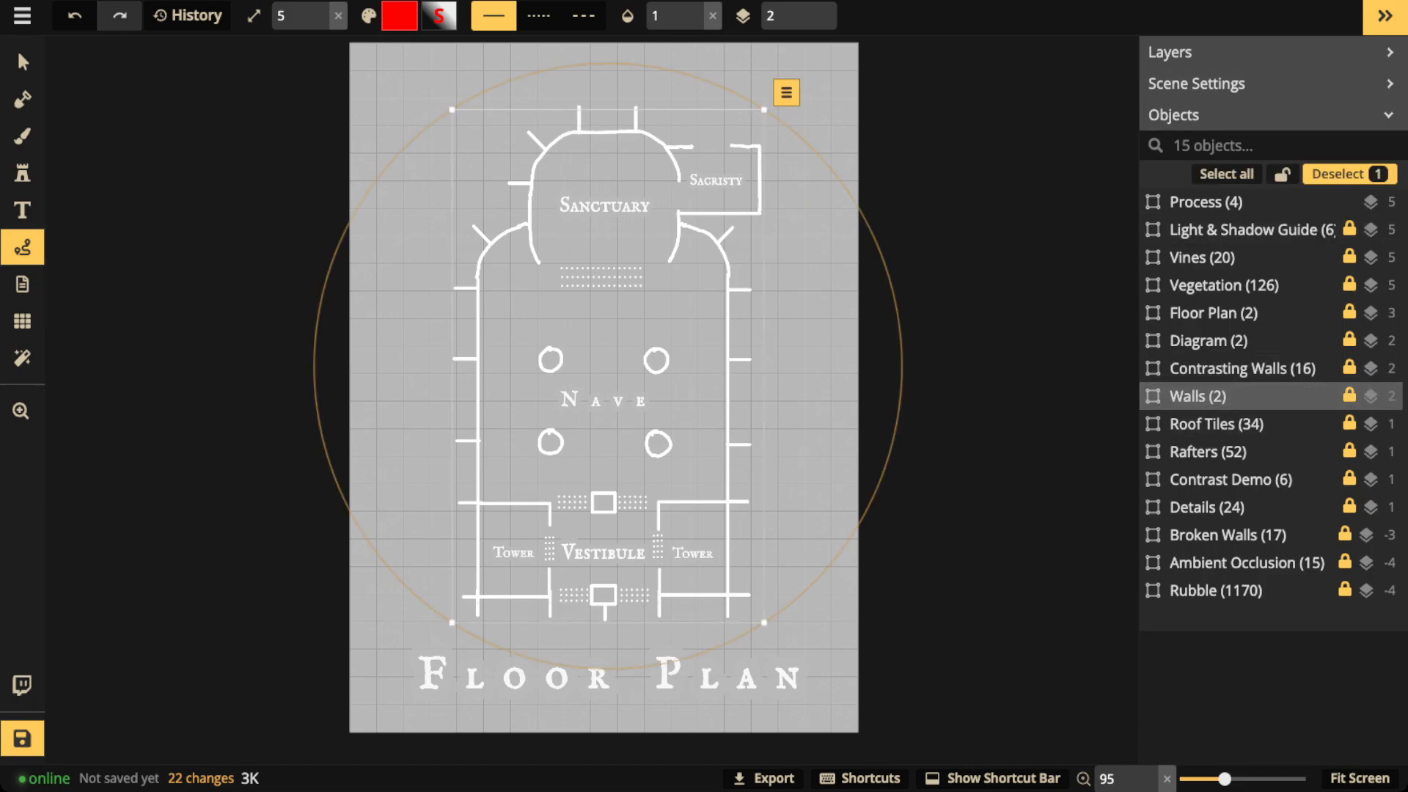
pyautogui.click(23, 62)
pyautogui.click(321, 10)
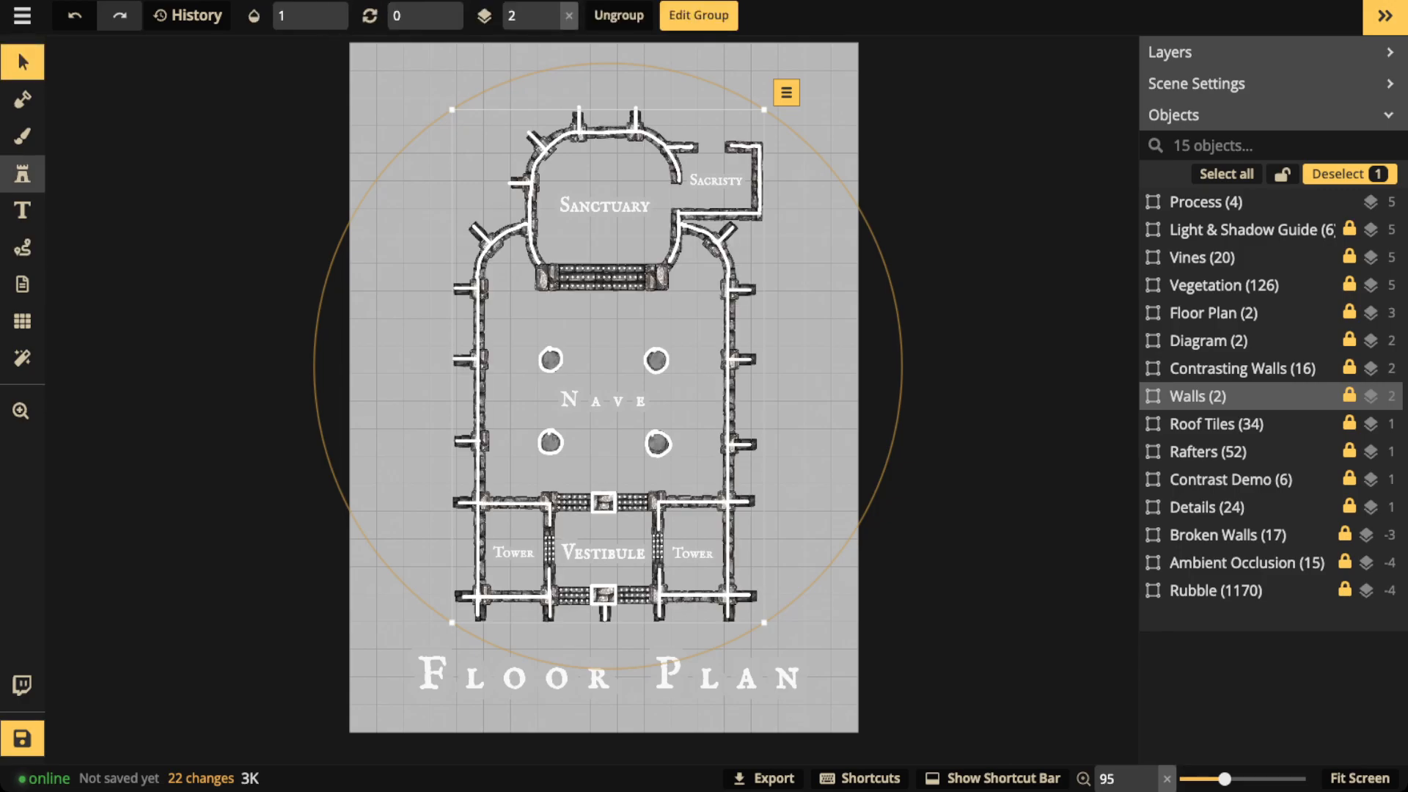
# - Choose the recently used Wooden Walls beam stamp and set its shadow to None
pyautogui.click(22, 173)
pyautogui.click(22, 211)
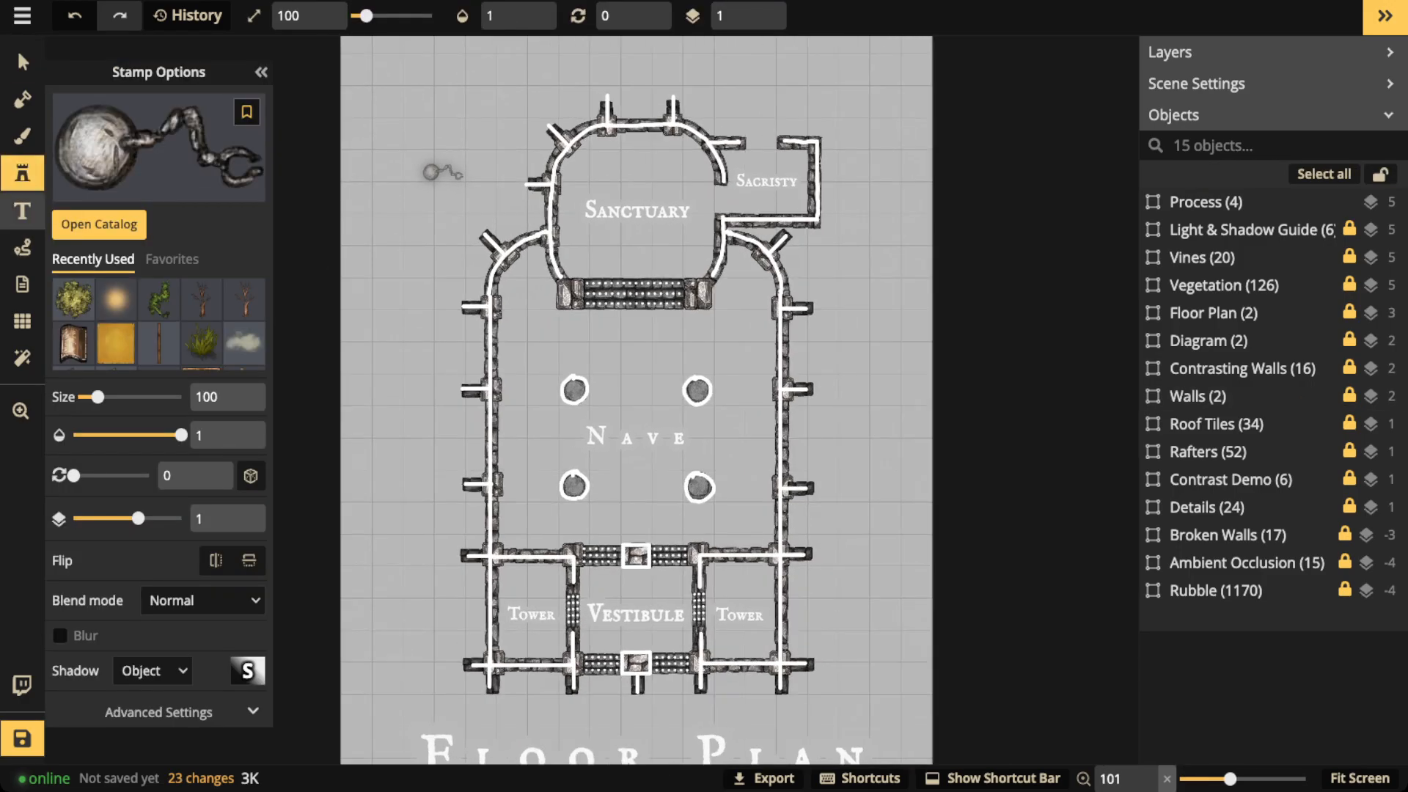
pyautogui.click(22, 174)
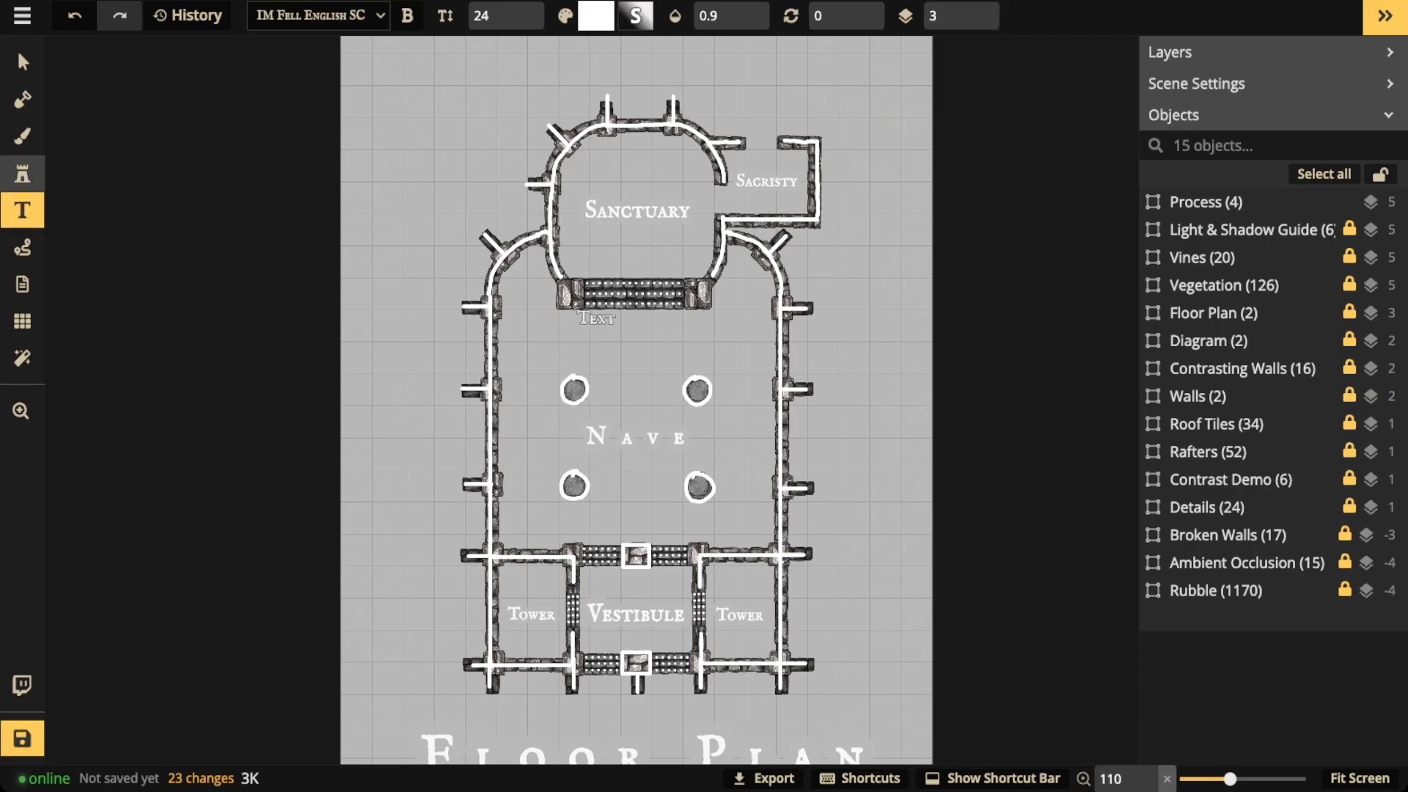
pyautogui.click(160, 345)
pyautogui.scroll(1, 518, 315)
pyautogui.scroll(4, 459, 271)
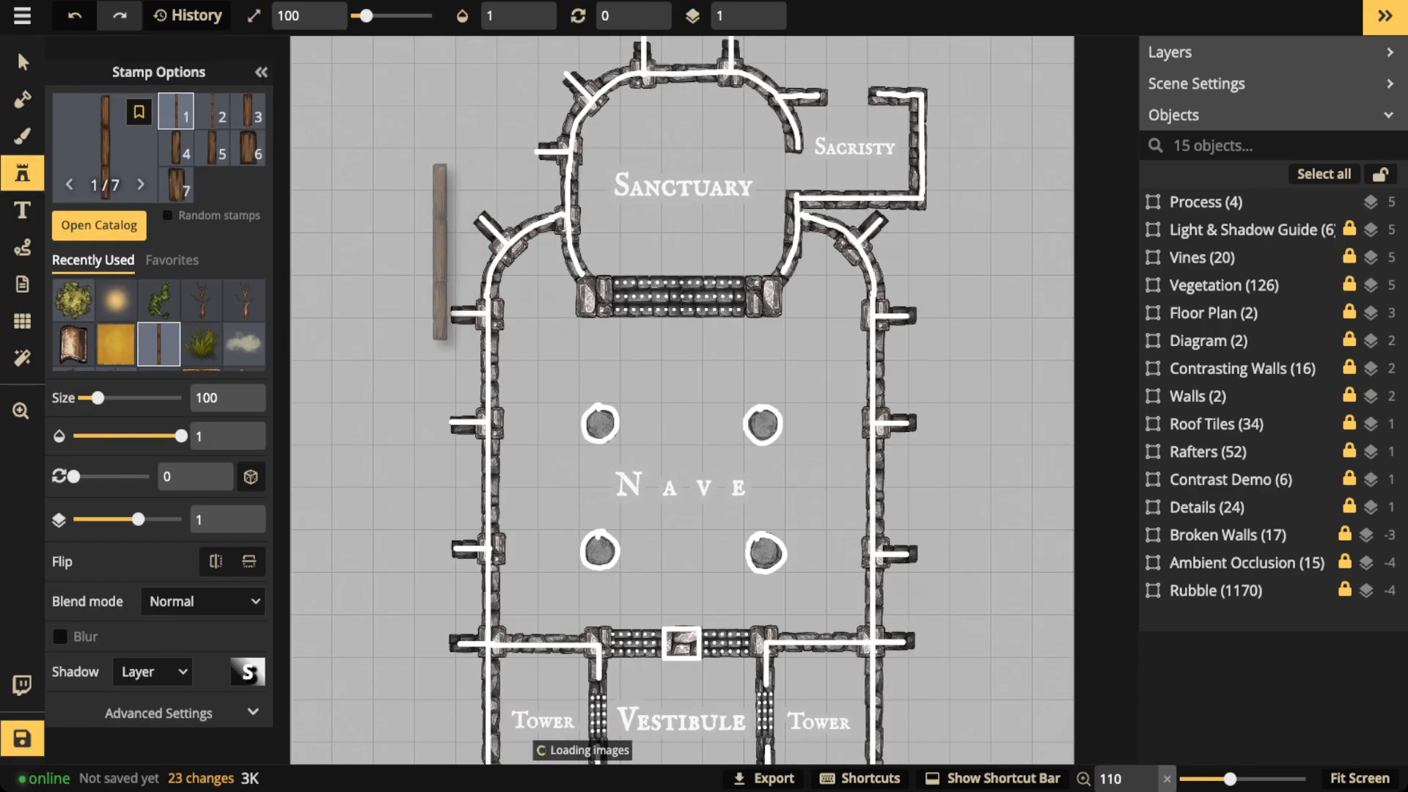
pyautogui.scroll(-1, 154, 587)
pyautogui.click(152, 662)
pyautogui.click(132, 505)
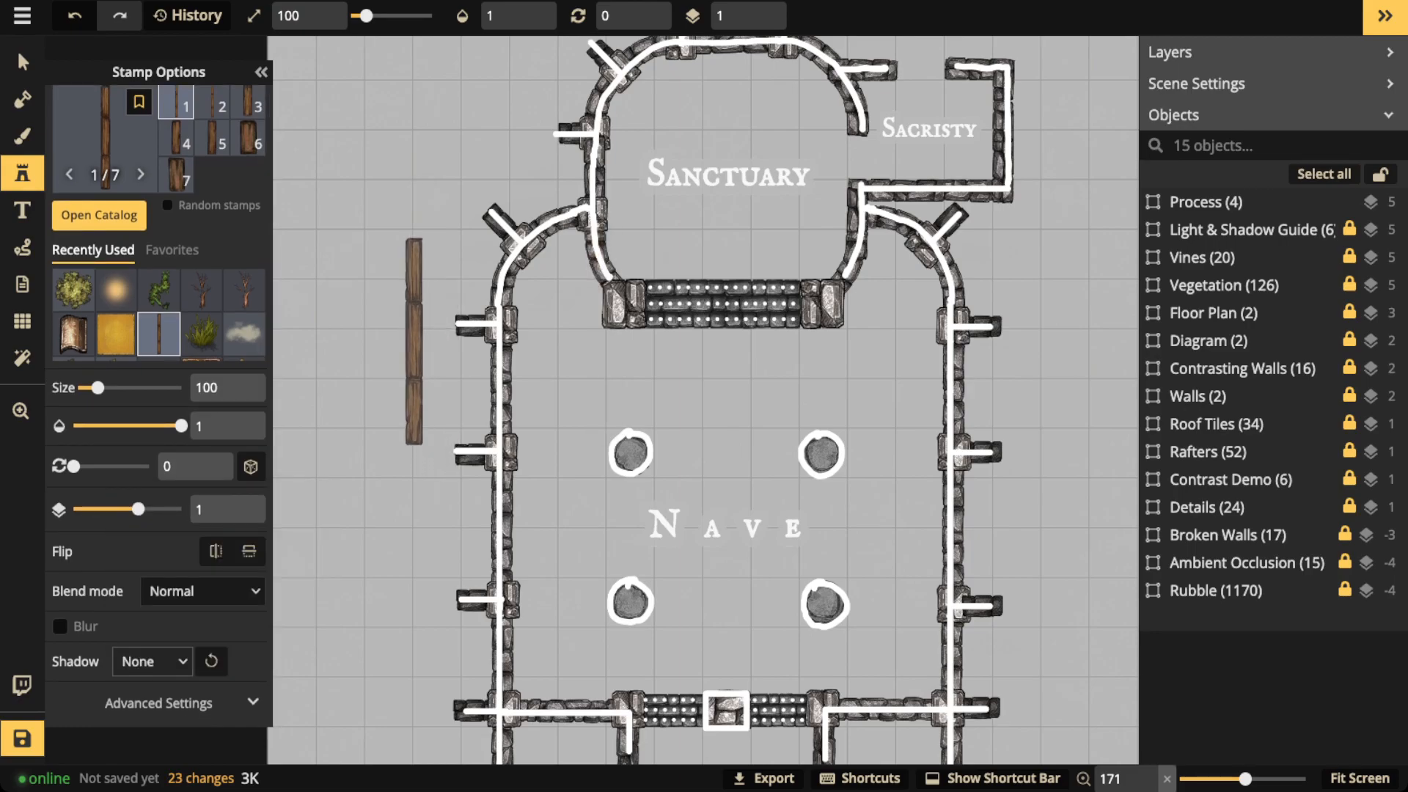
# - Stamp two vertical wooden beams end to end outside the nave's west wall and two beams rotated 90° running east from their lower end
pyautogui.click(413, 334)
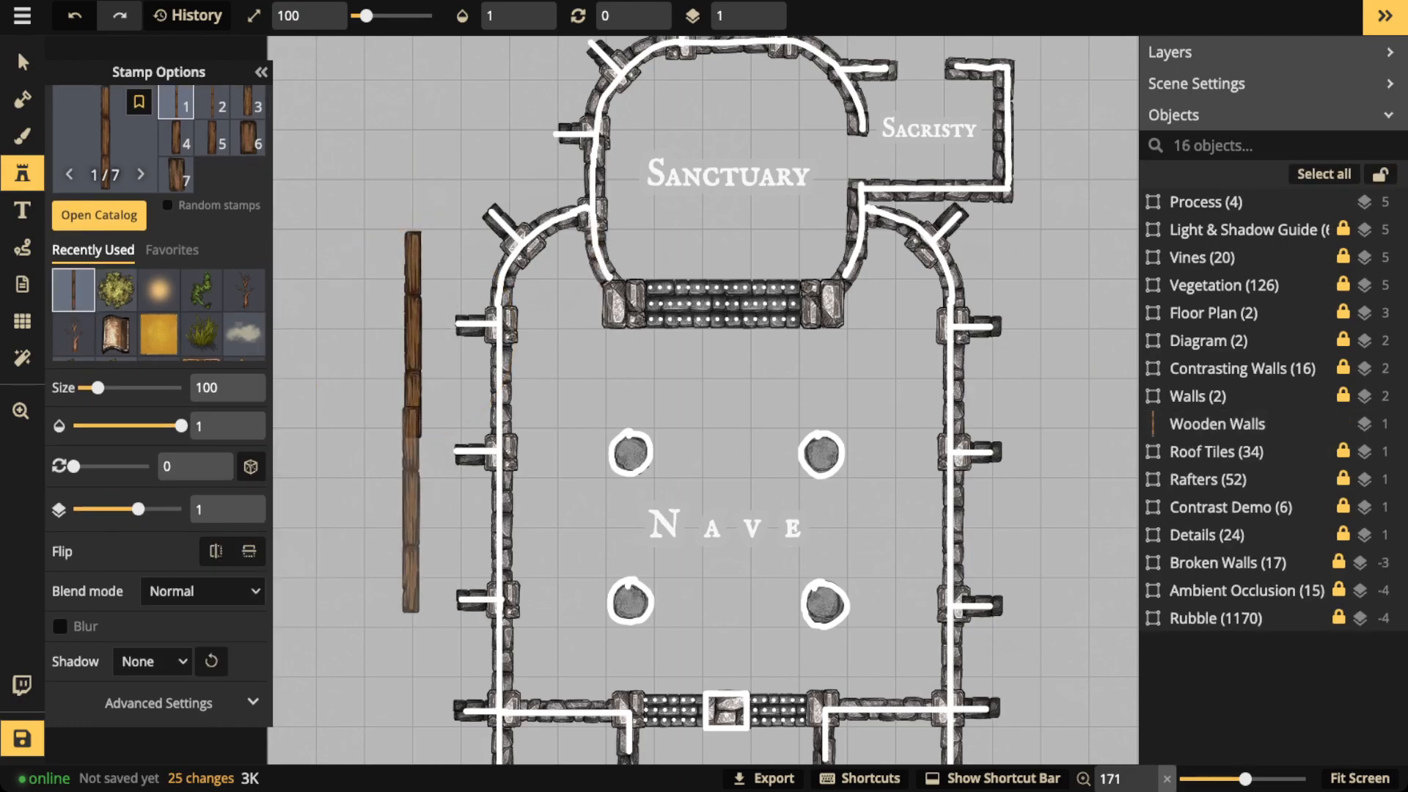
pyautogui.click(413, 541)
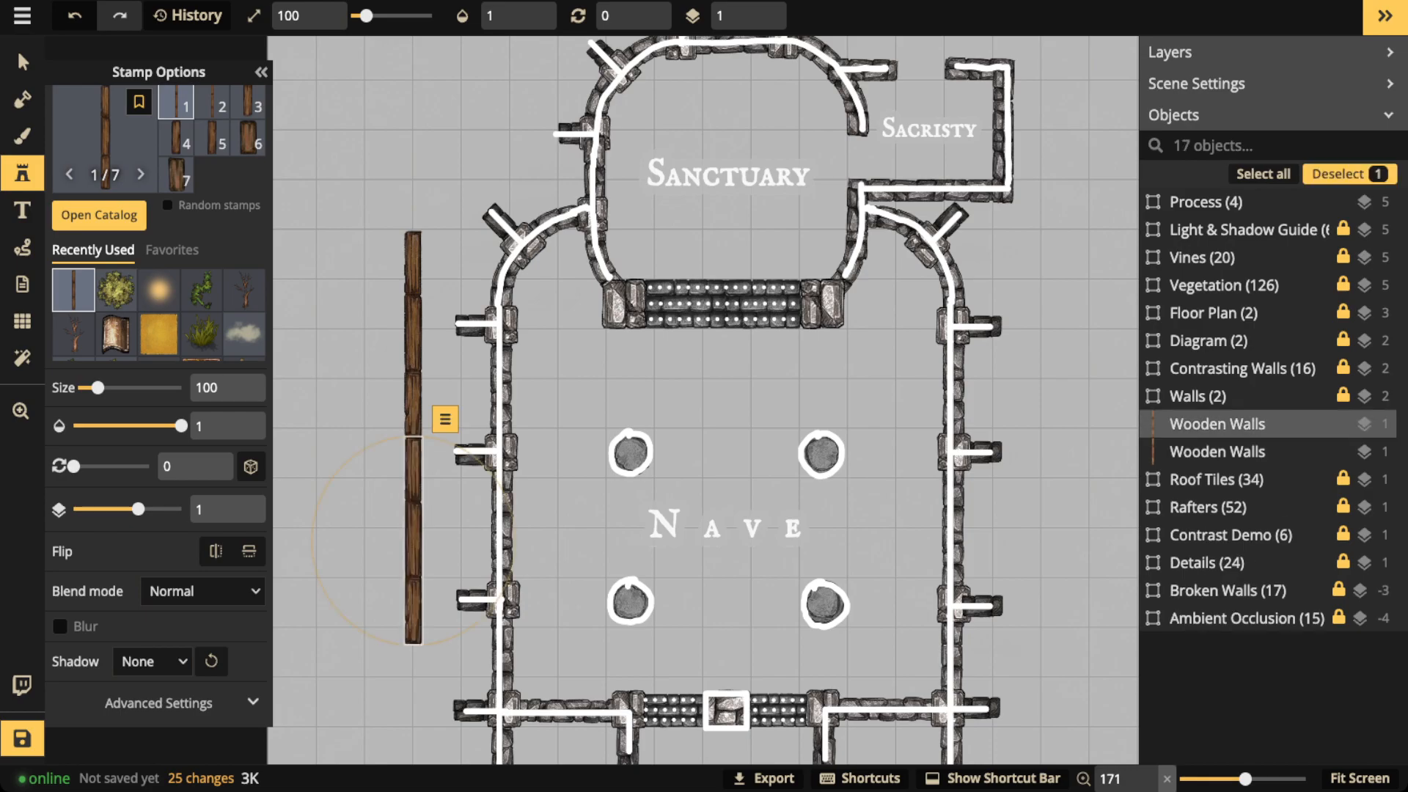
pyautogui.scroll(4, 543, 550)
pyautogui.scroll(2, 556, 564)
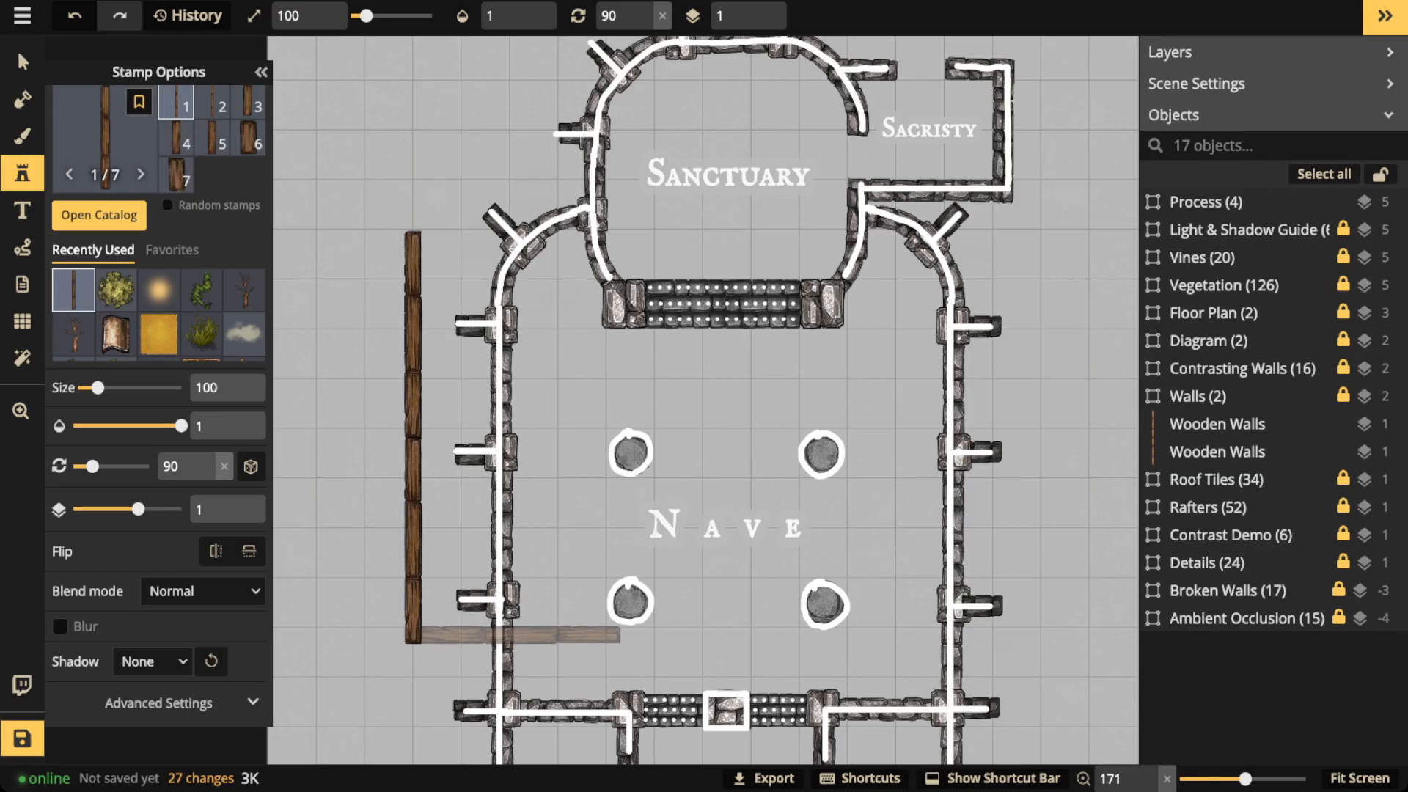
pyautogui.click(520, 635)
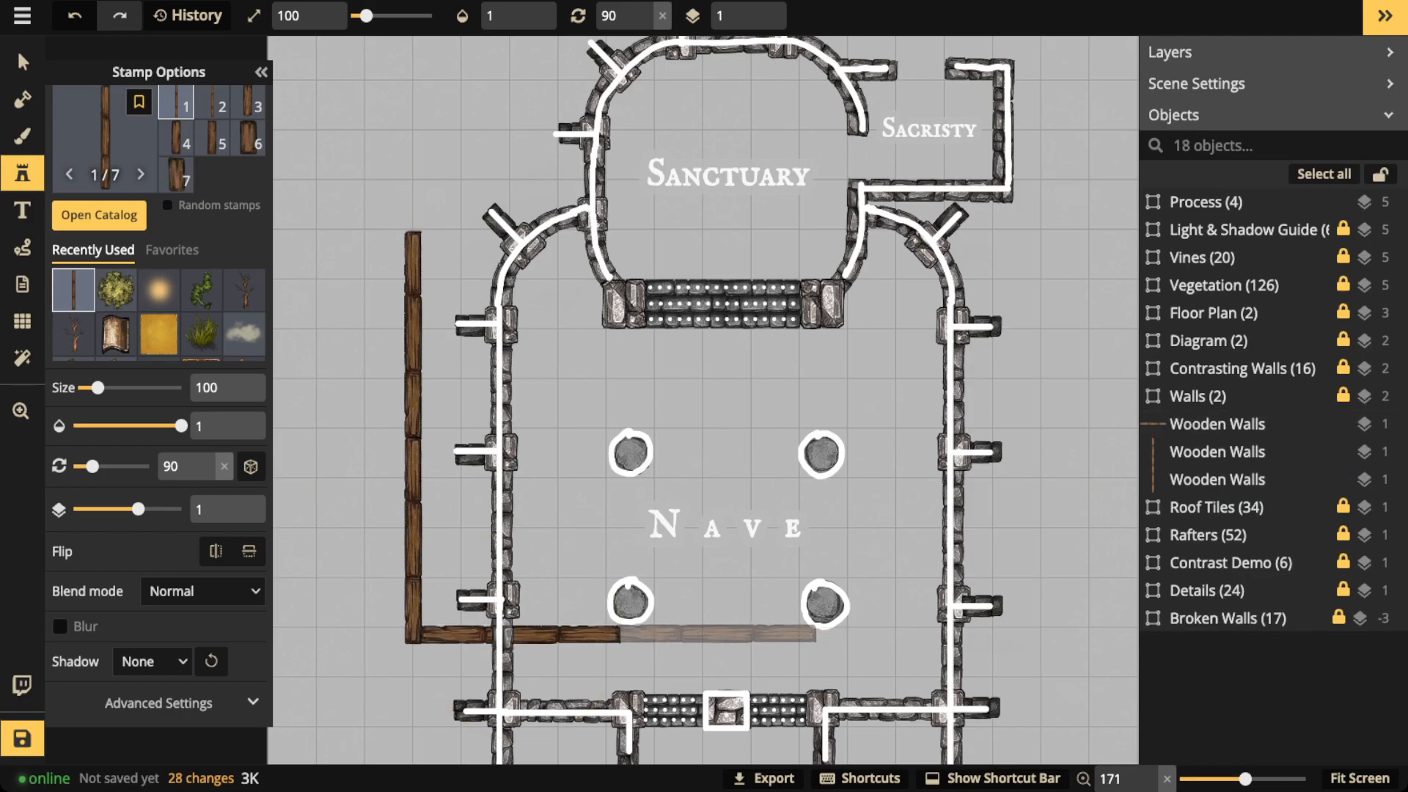
pyautogui.click(719, 635)
# - Rotate the wooden beam stamp to 180° and place it upright at the east end of the horizontal beams
pyautogui.scroll(8, 800, 440)
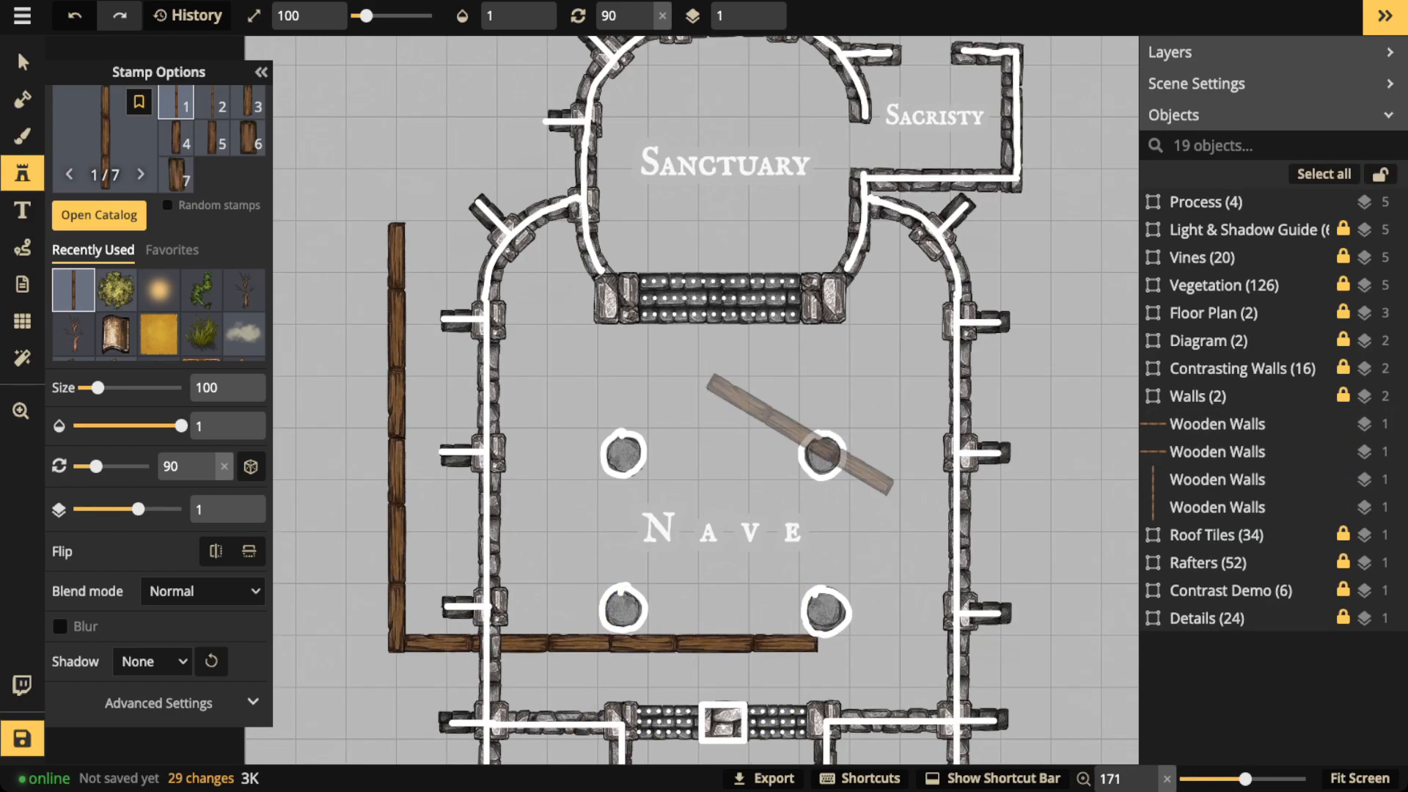
pyautogui.scroll(-1, 800, 485)
pyautogui.scroll(-1, 797, 499)
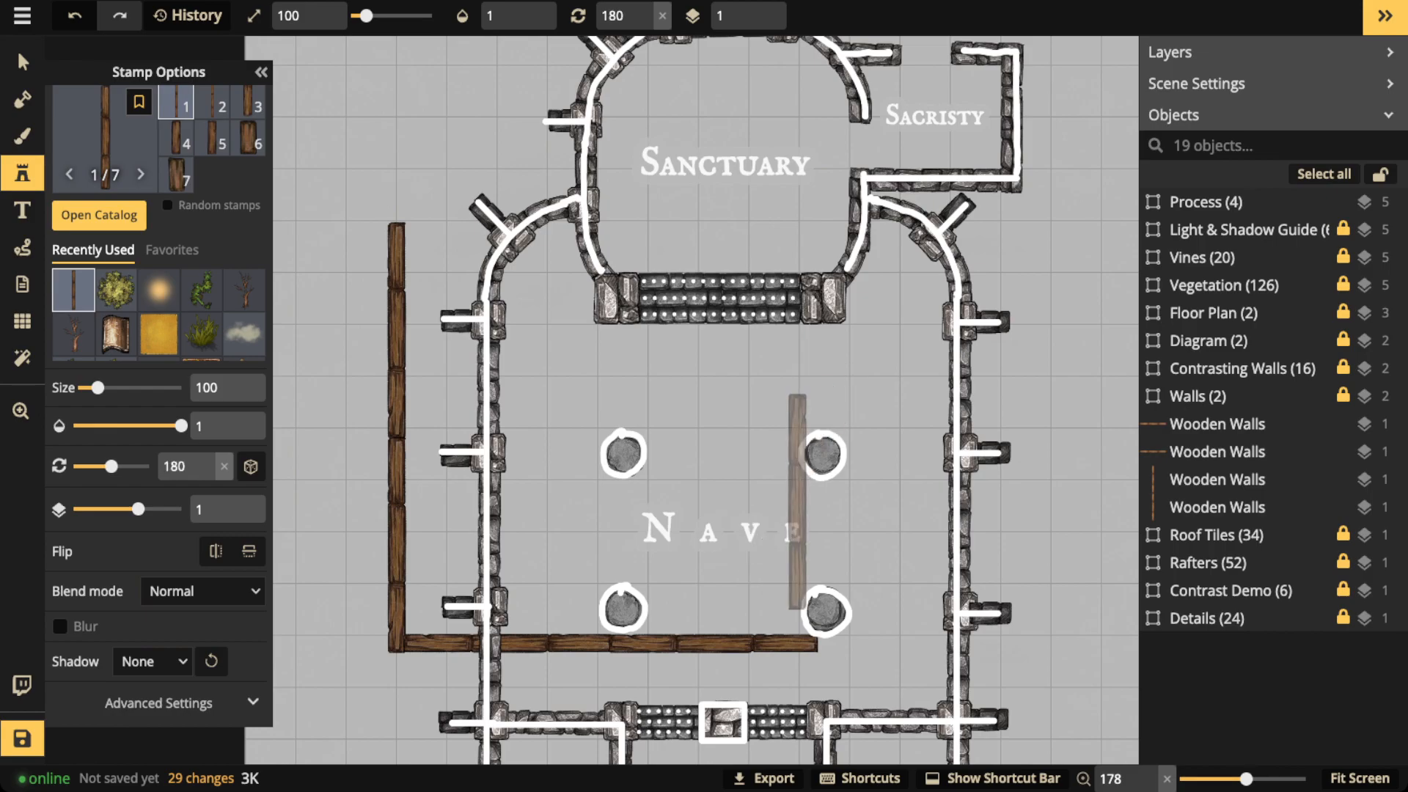
pyautogui.click(798, 528)
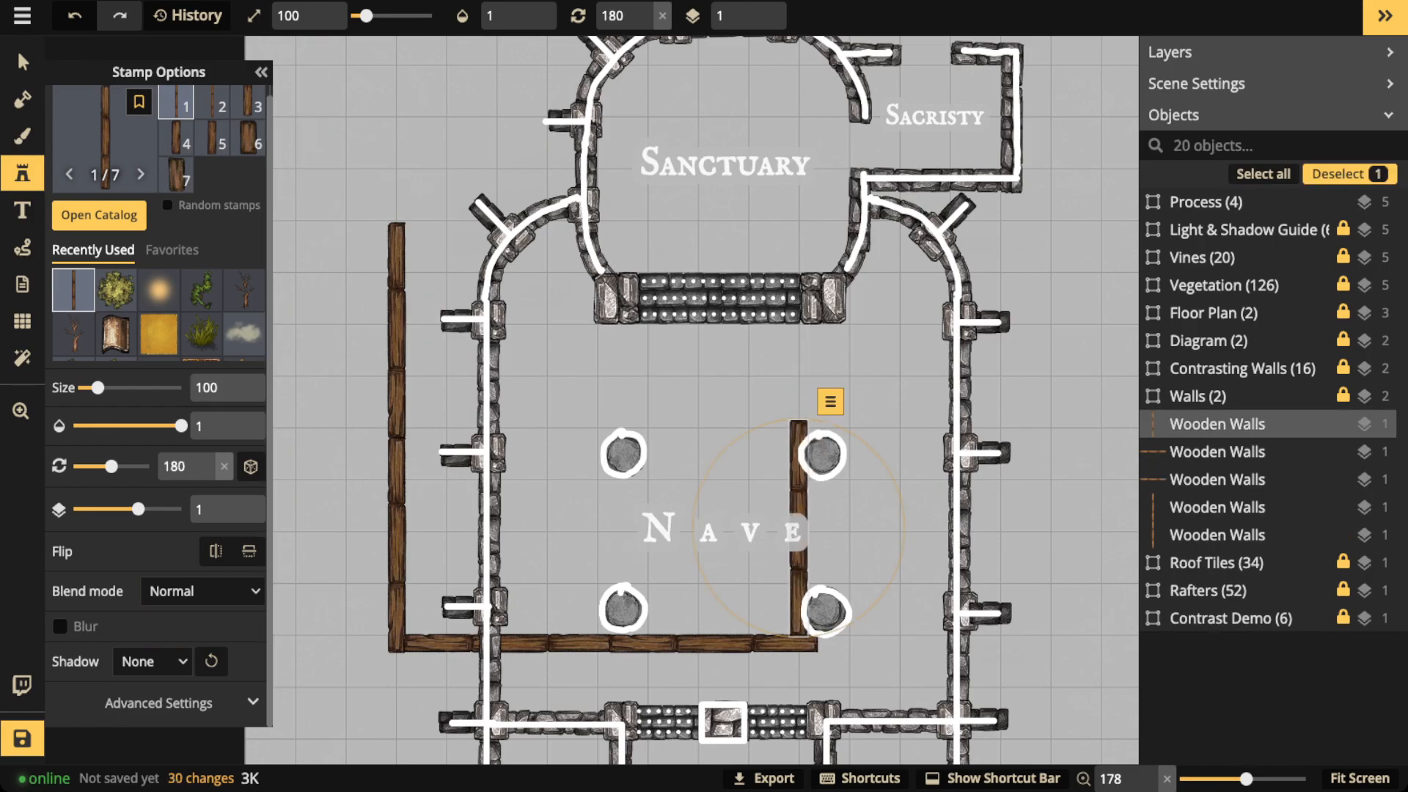
# - Shift the eastern horizontal beam slightly west so its end lines up with the upright beam at the corner
pyautogui.click(23, 62)
pyautogui.click(770, 644)
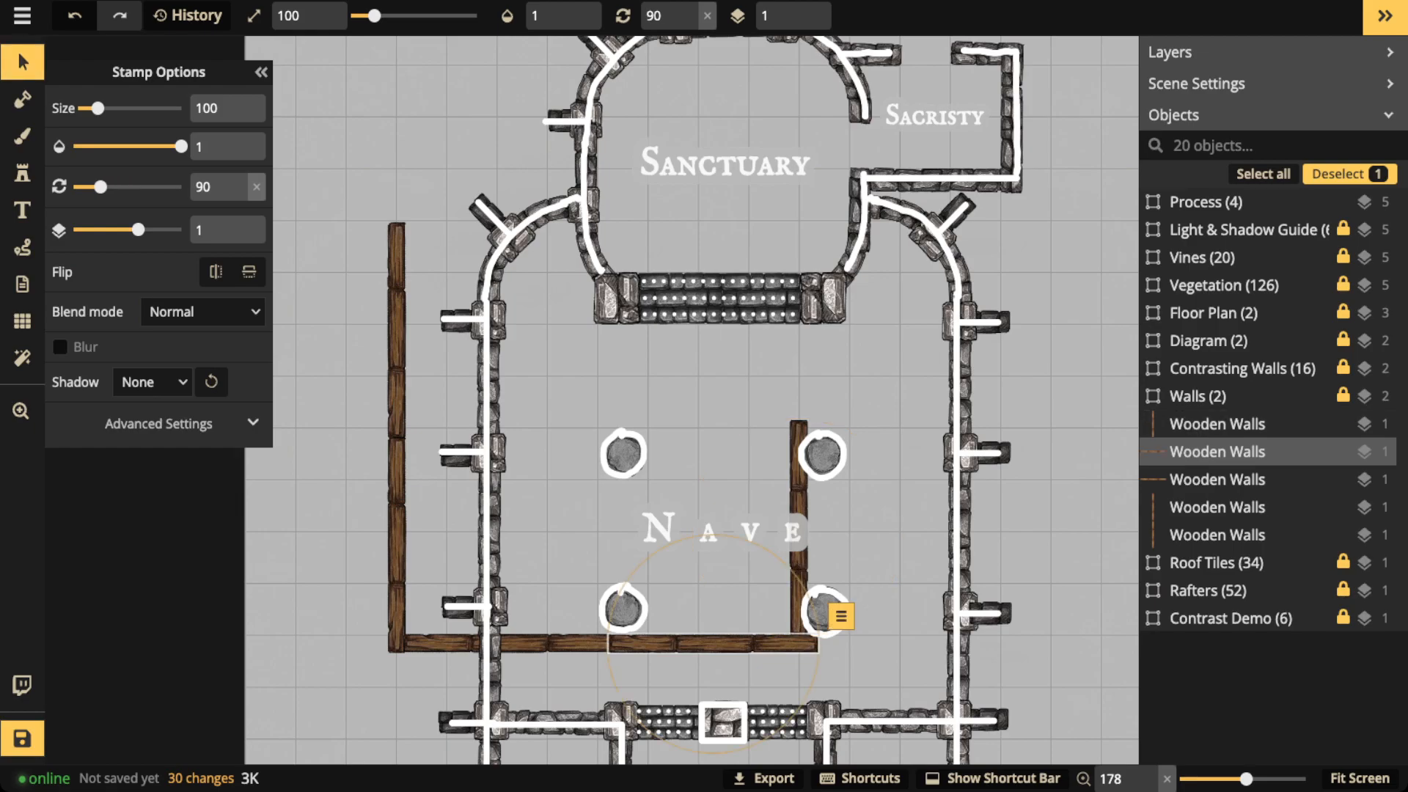
pyautogui.scroll(3, 770, 643)
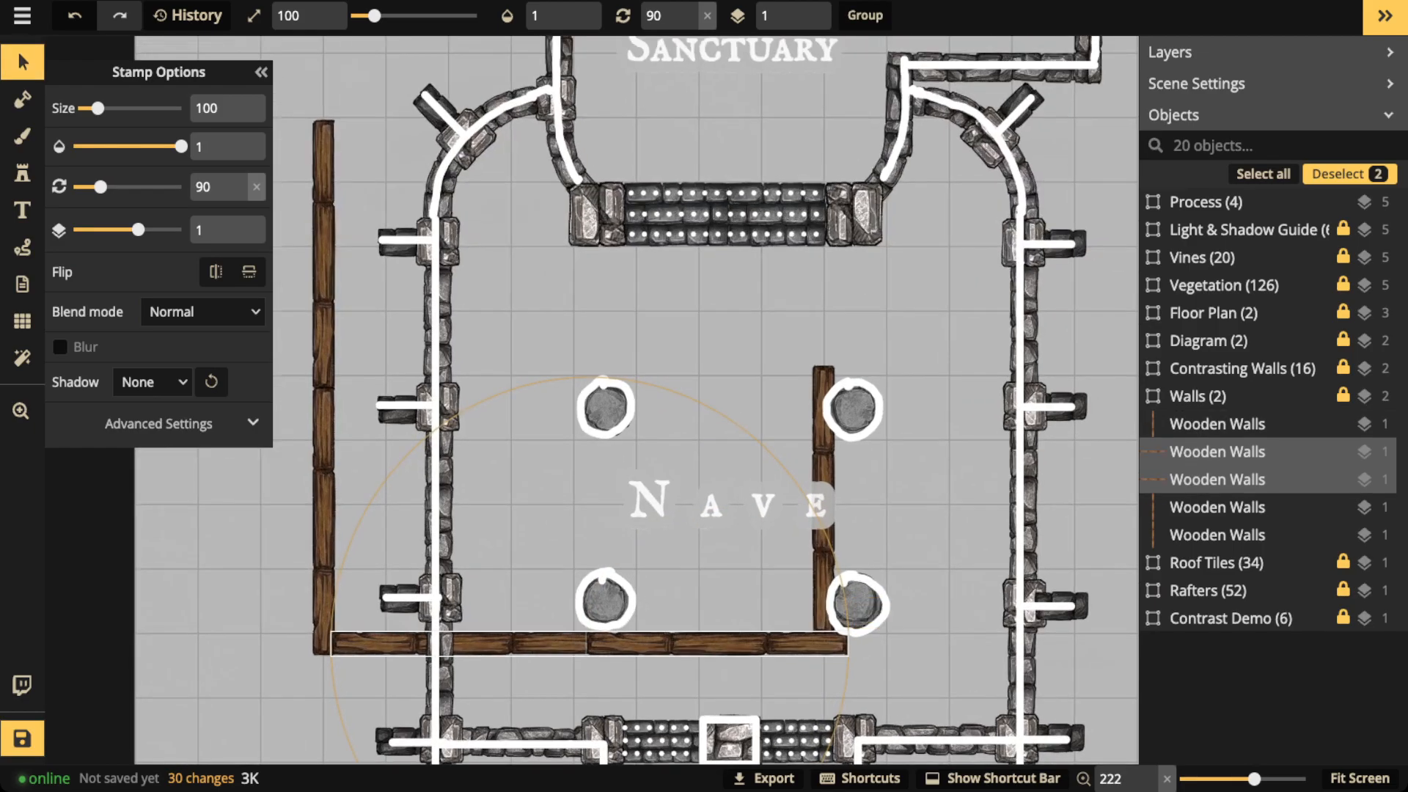
pyautogui.moveTo(770, 644); pyautogui.dragTo(764, 644)
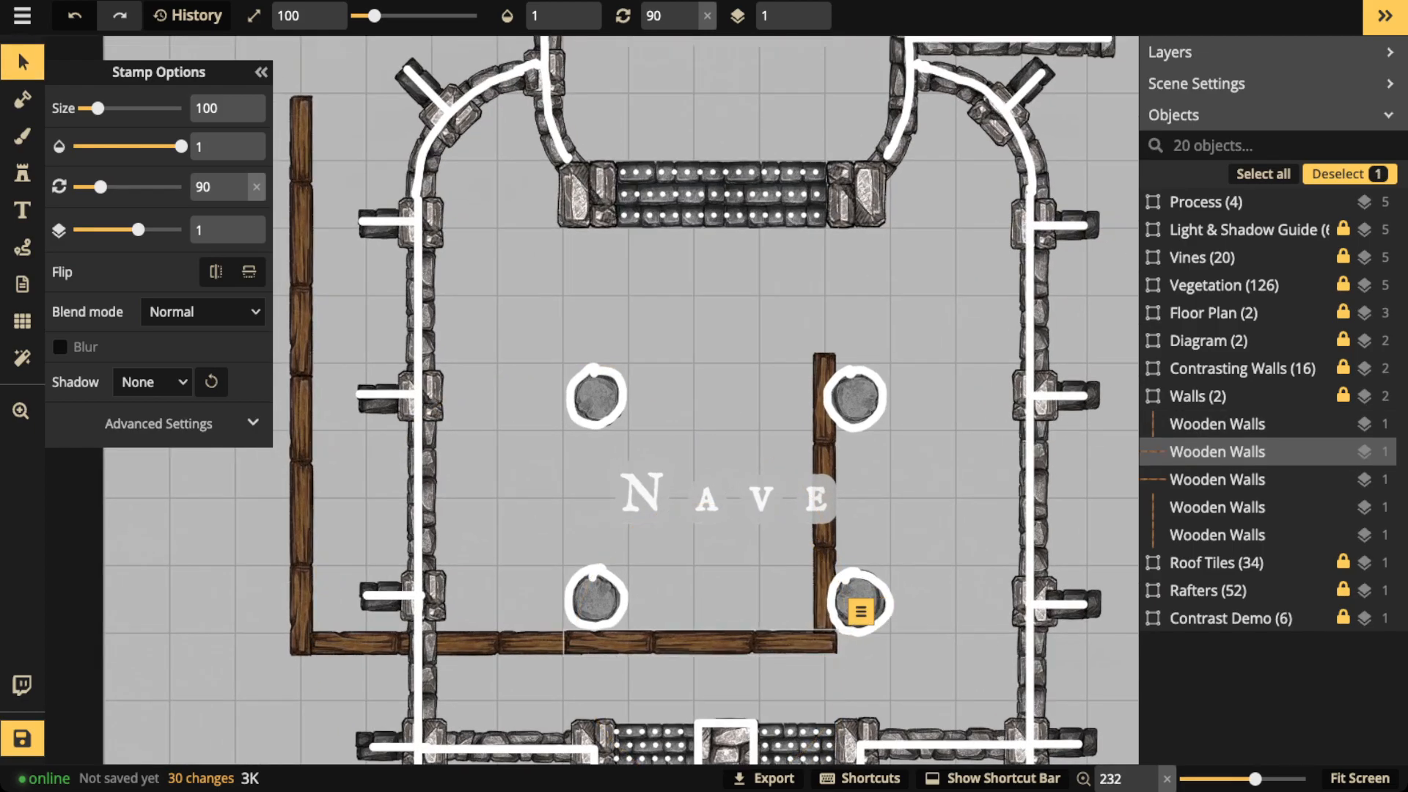
pyautogui.click(625, 464)
pyautogui.scroll(-4, 625, 463)
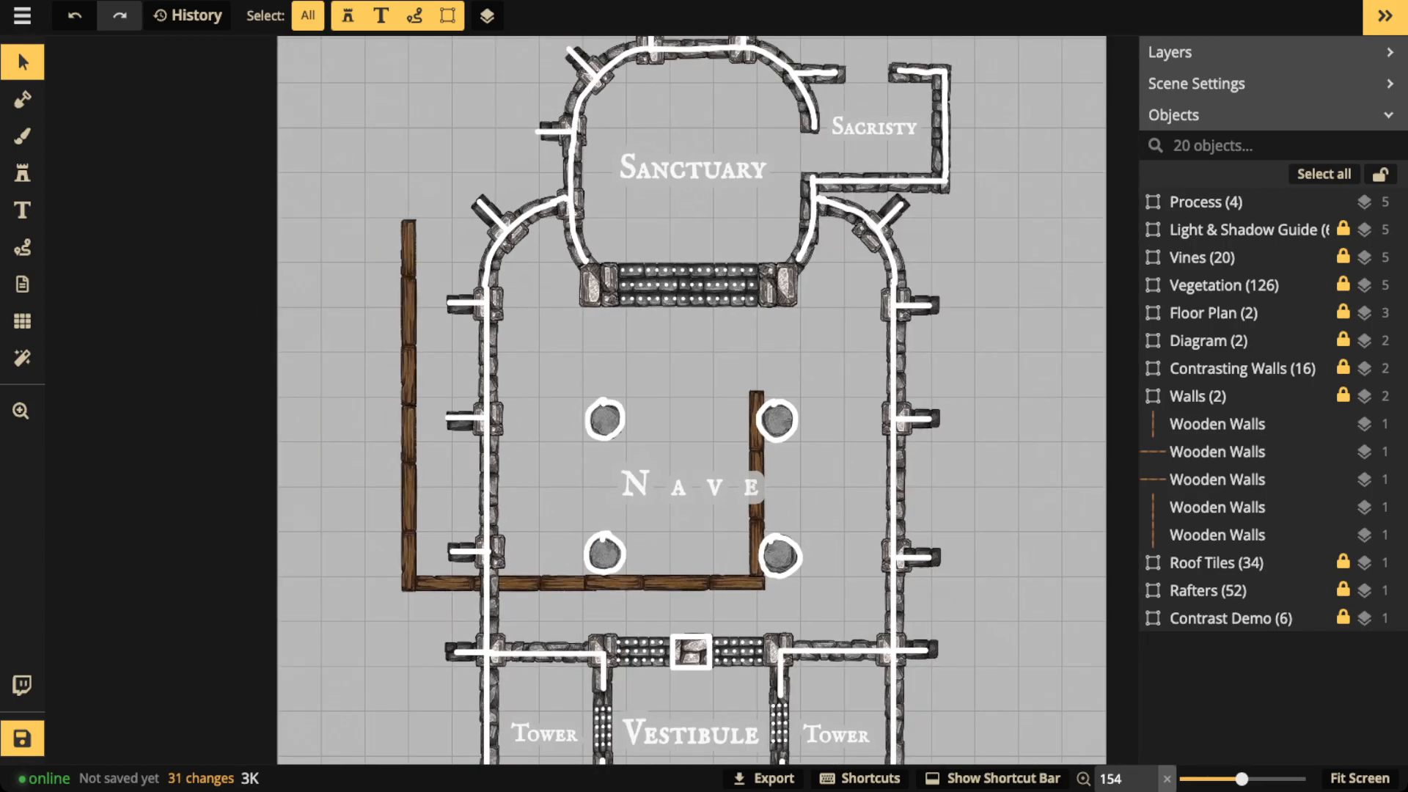
# - Delete all five wooden beams from the map
pyautogui.click(756, 484)
pyautogui.scroll(1, 756, 484)
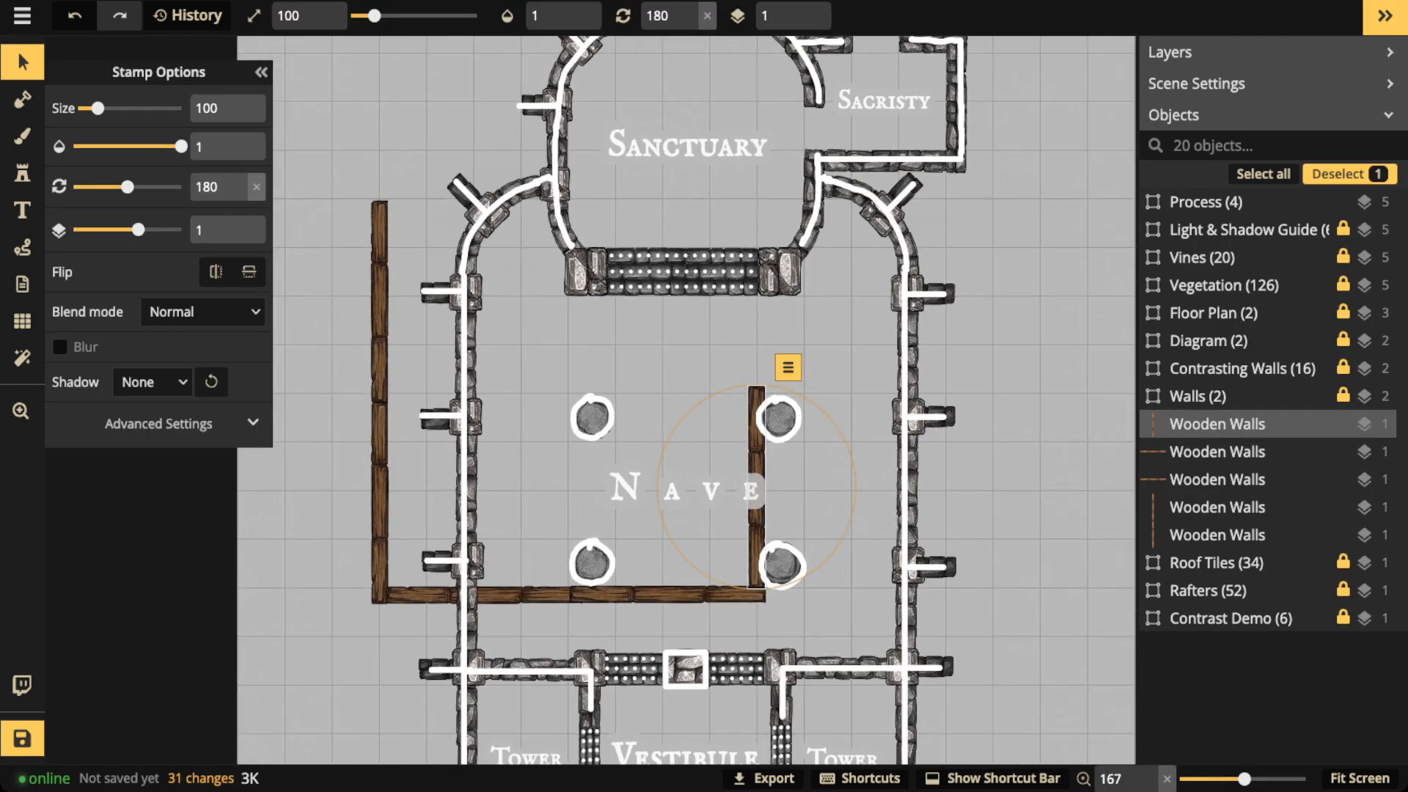
pyautogui.press('Delete')
pyautogui.click(759, 593)
pyautogui.press('Delete')
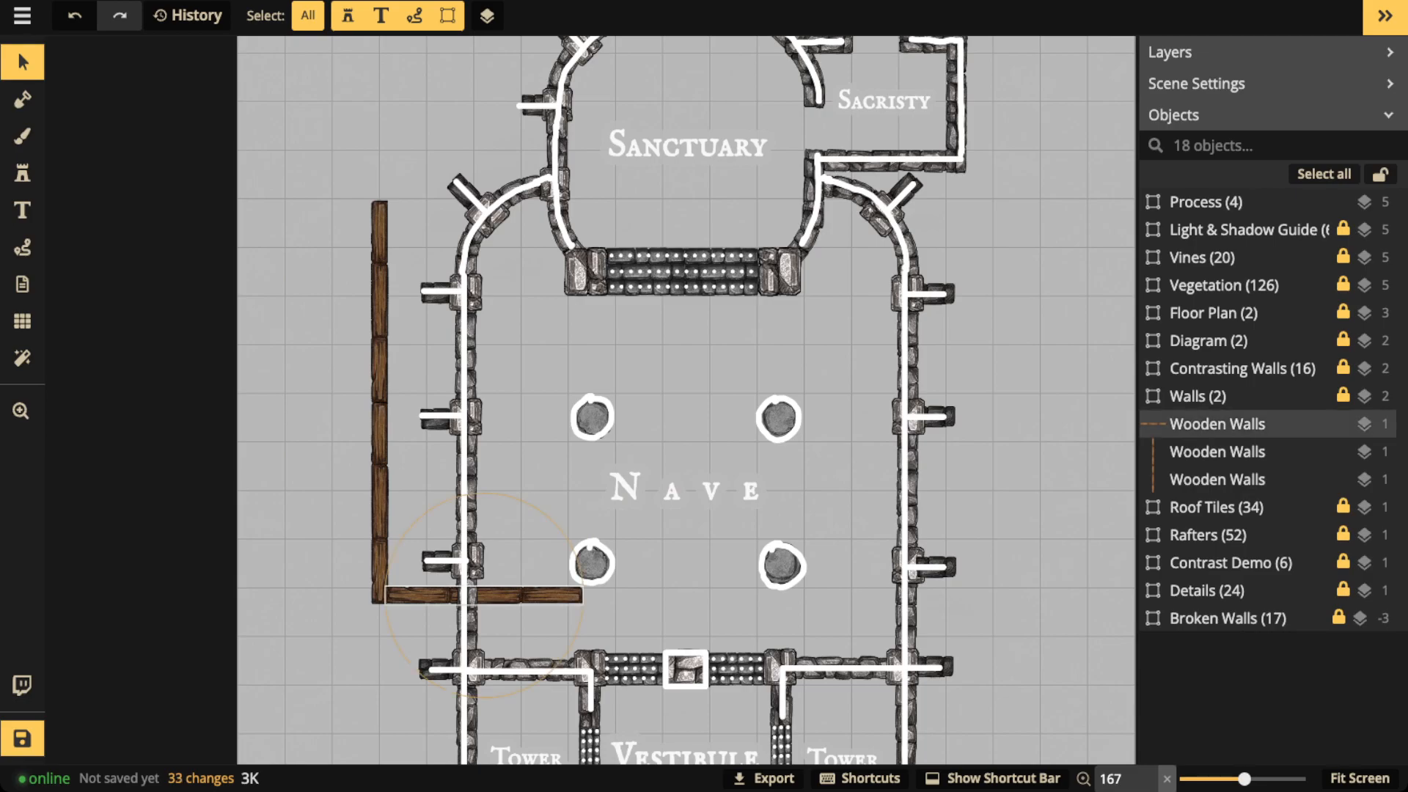
pyautogui.click(484, 594)
pyautogui.press('Delete')
pyautogui.click(379, 499)
pyautogui.press('Delete')
pyautogui.click(380, 323)
pyautogui.press('Delete')
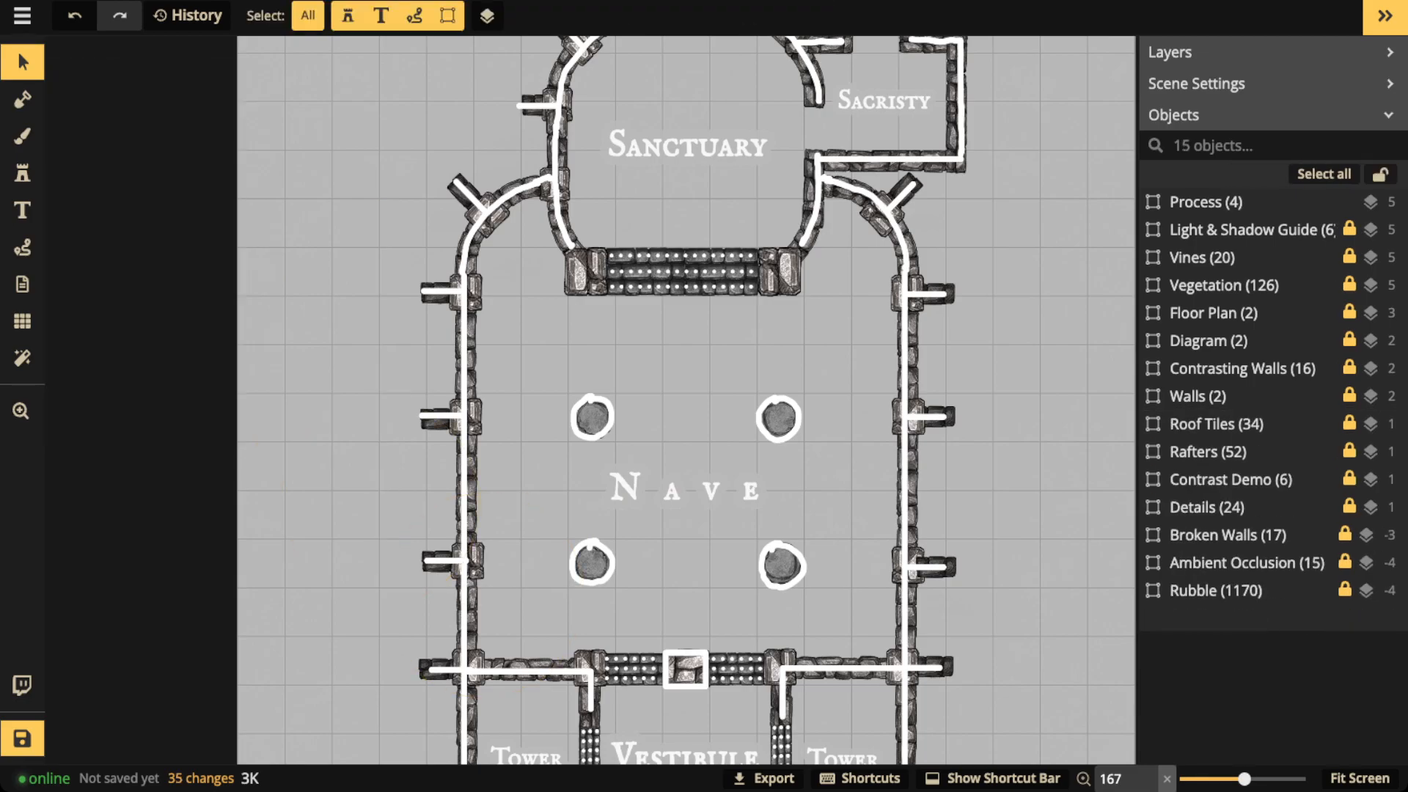
# - Delete the Floor Plan group so the white guide lines and room labels are removed from the map
pyautogui.scroll(-1, 412, 323)
pyautogui.scroll(-1, 413, 324)
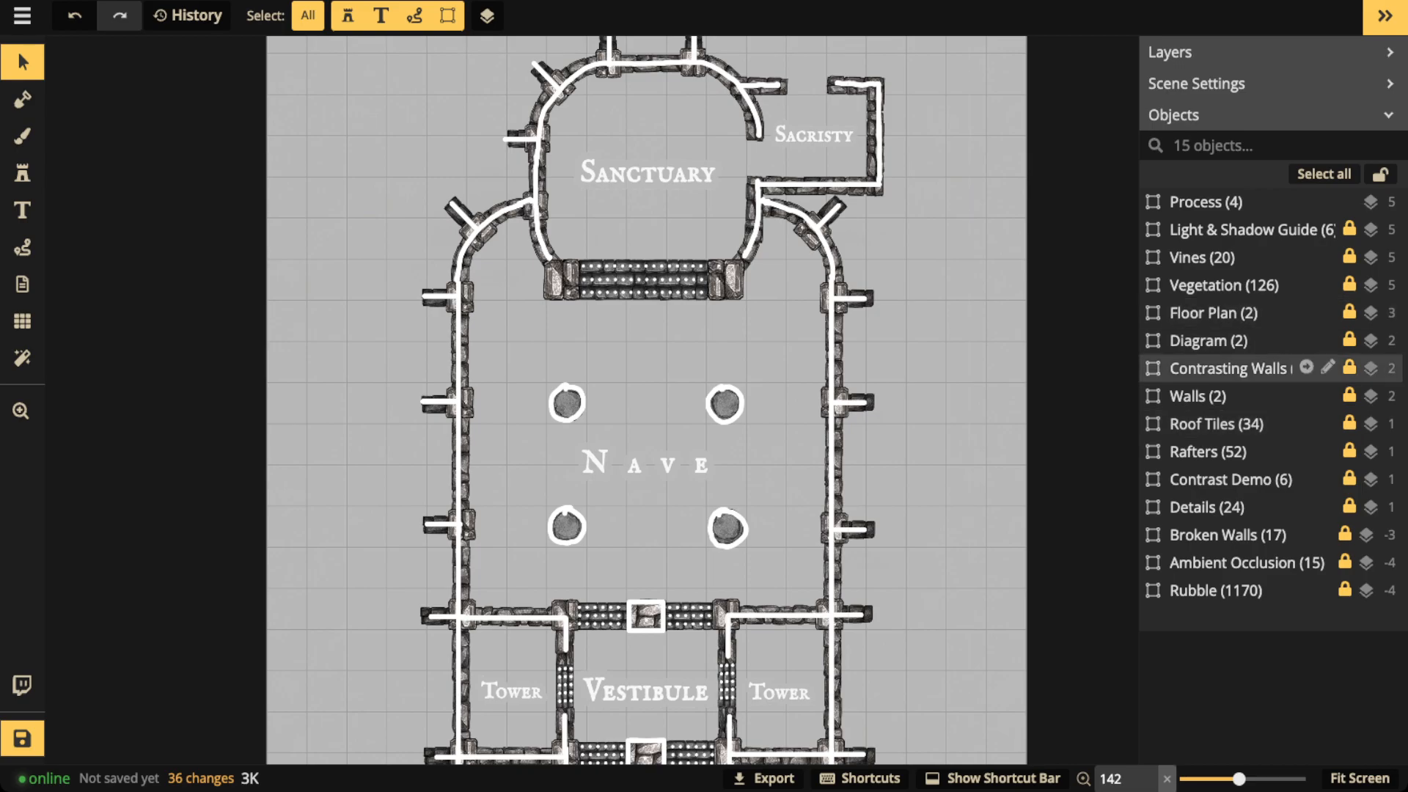
pyautogui.click(1214, 313)
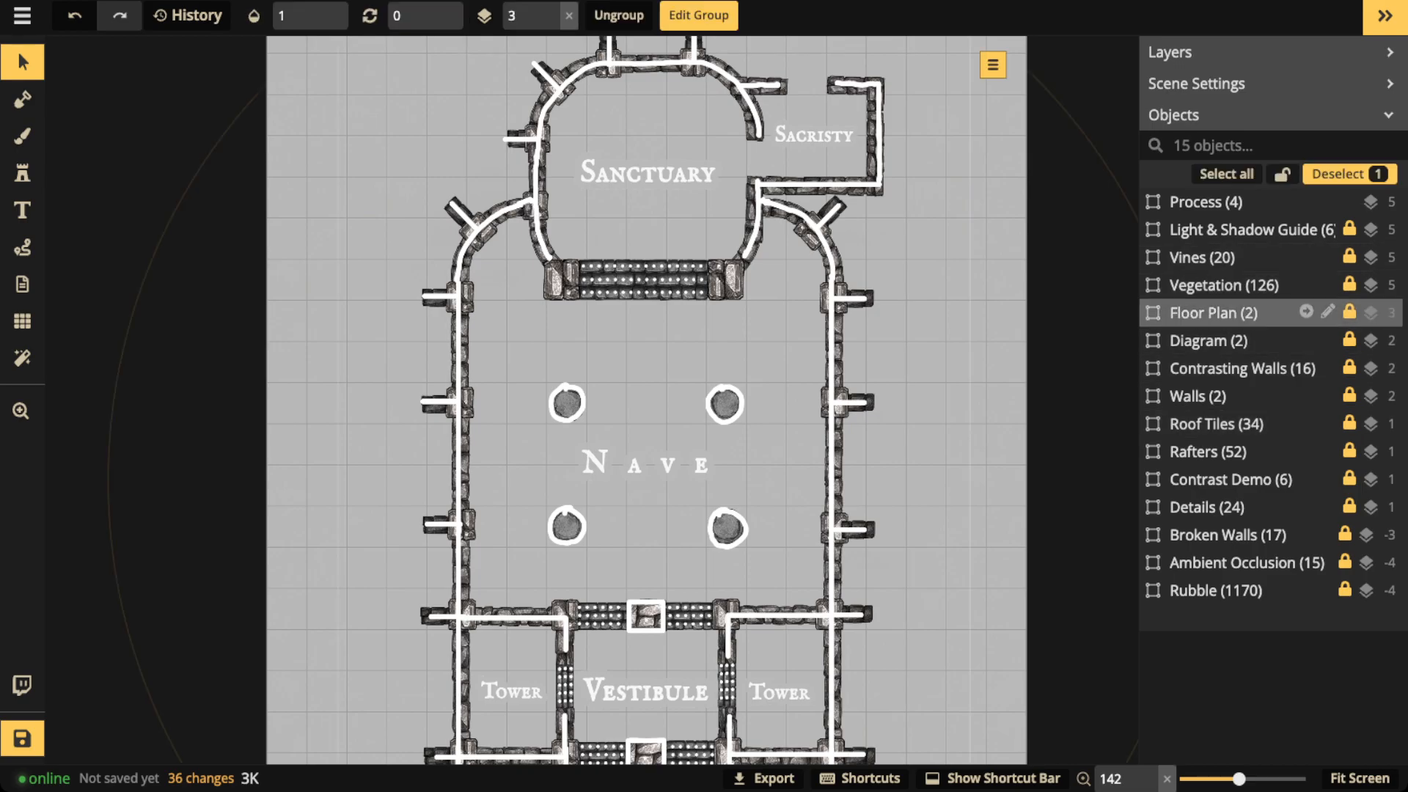
pyautogui.click(294, 15)
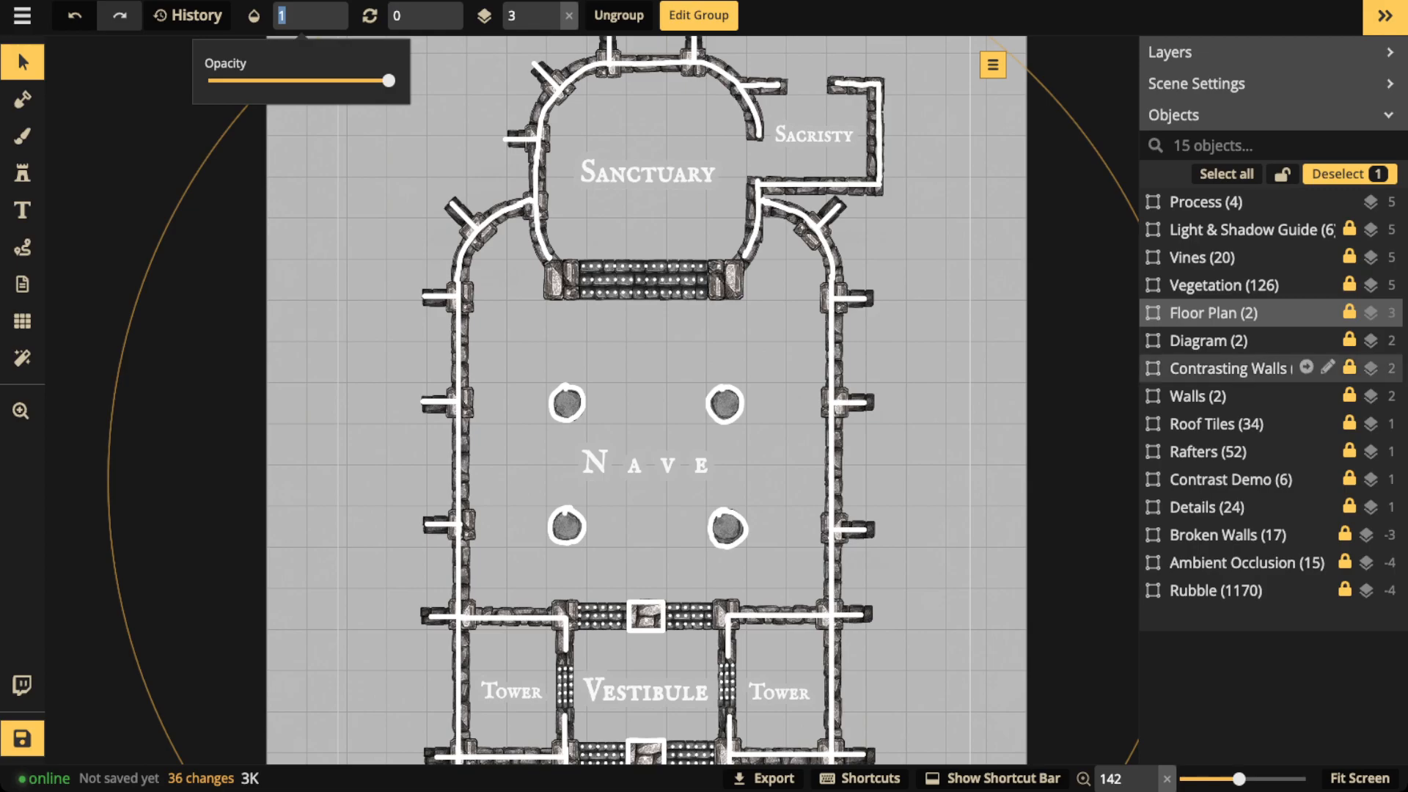
pyautogui.click(1215, 313)
pyautogui.press('Delete')
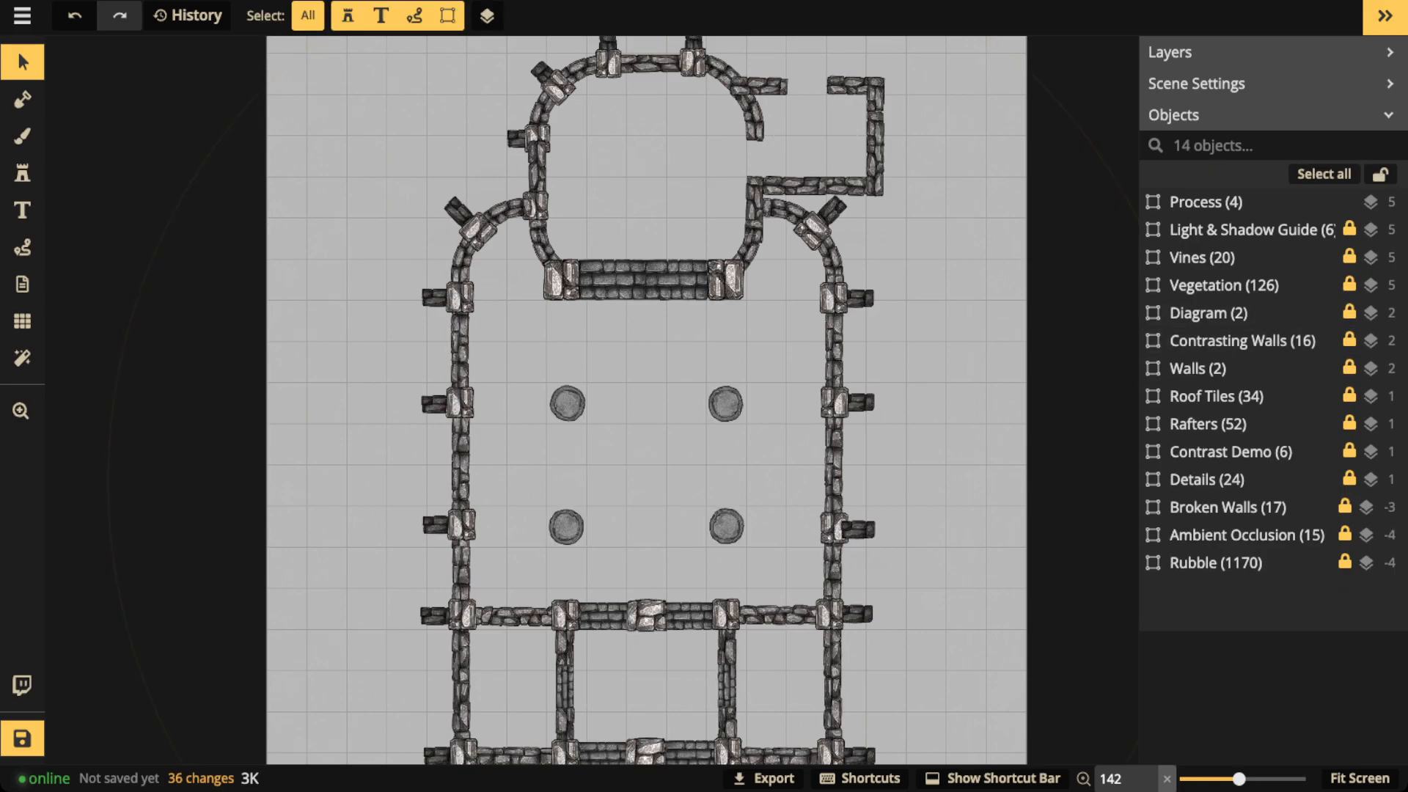
# - Circle the nave's upper west wall, its middle east wall and the sanctuary's northwest curve with red freehand paths of width 5
pyautogui.scroll(-3, 652, 315)
pyautogui.moveTo(653, 315); pyautogui.dragTo(601, 267)
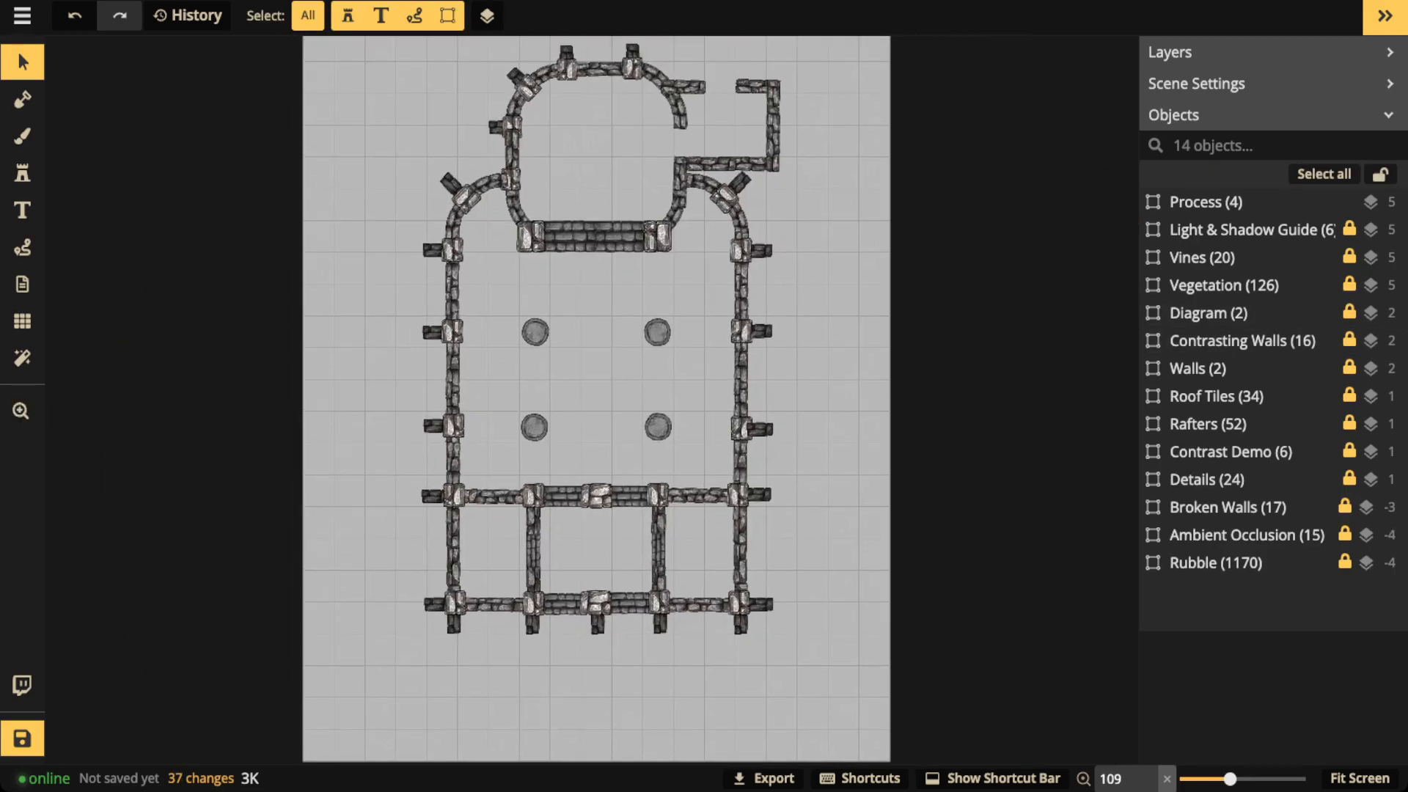
pyautogui.scroll(-2, 444, 698)
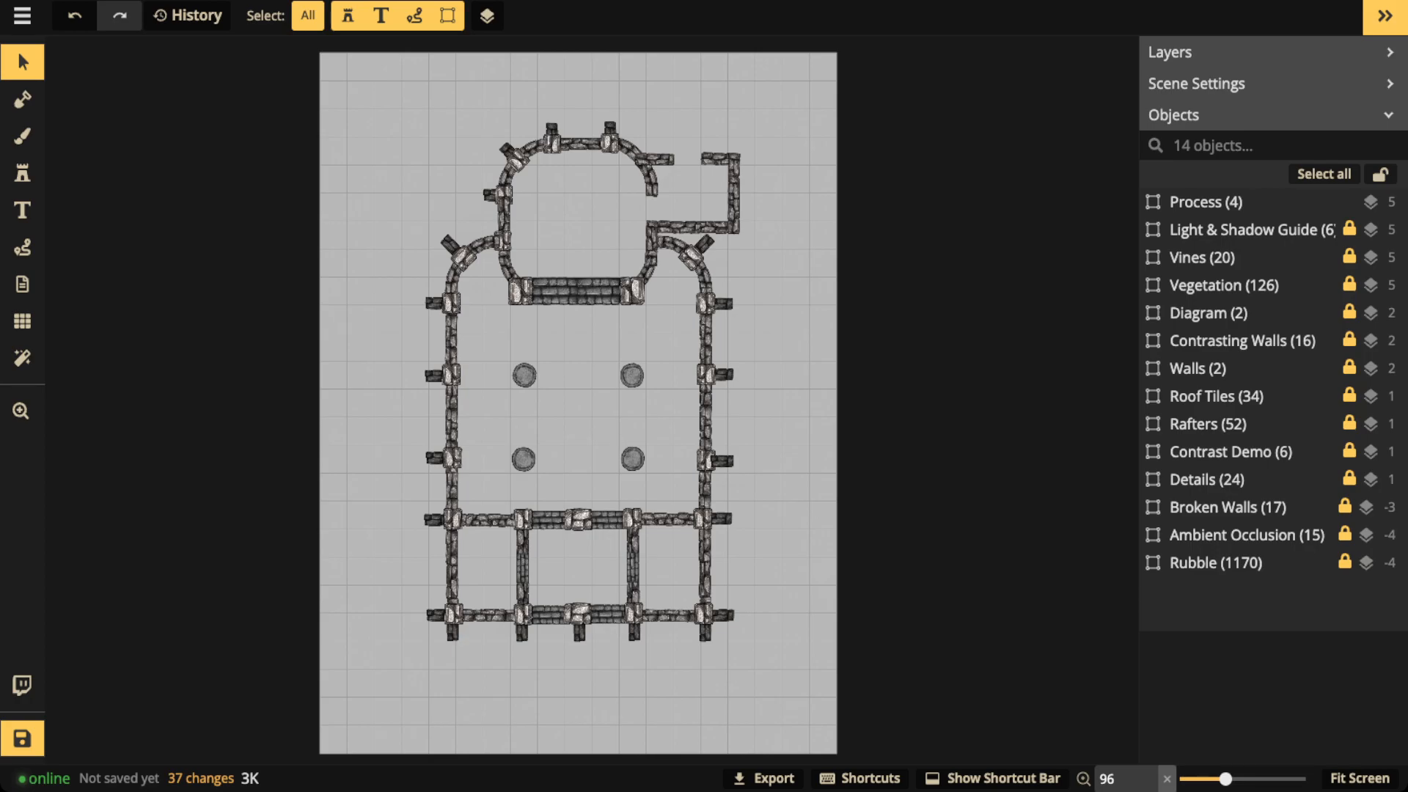
pyautogui.click(22, 247)
pyautogui.moveTo(427, 302)
pyautogui.mouseDown()
pyautogui.moveTo(455, 435)
pyautogui.moveTo(442, 298)
pyautogui.mouseUp()
pyautogui.moveTo(694, 376)
pyautogui.mouseDown()
pyautogui.moveTo(733, 445)
pyautogui.moveTo(679, 387)
pyautogui.mouseUp()
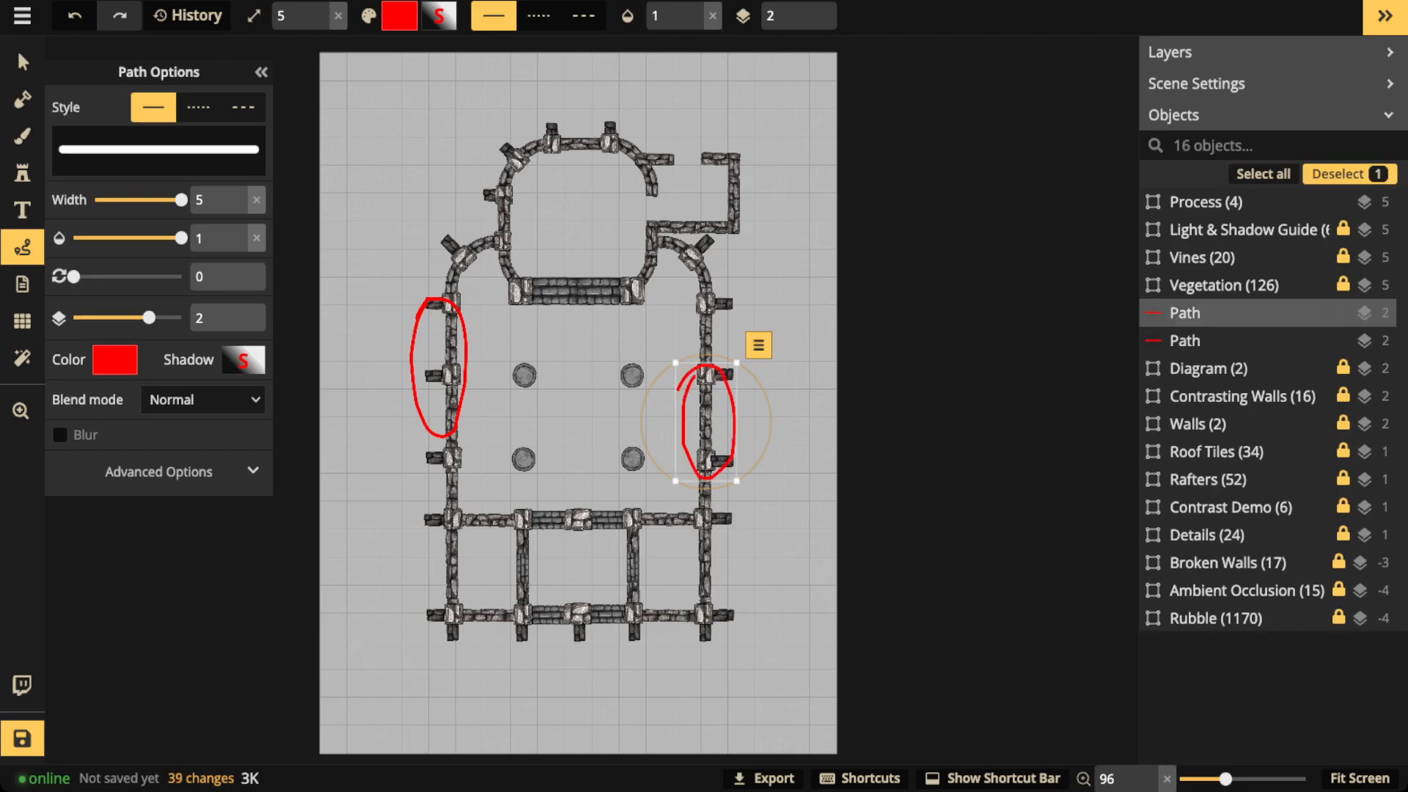
pyautogui.moveTo(539, 125)
pyautogui.mouseDown()
pyautogui.moveTo(568, 194)
pyautogui.moveTo(506, 140)
pyautogui.moveTo(547, 122)
pyautogui.mouseUp()
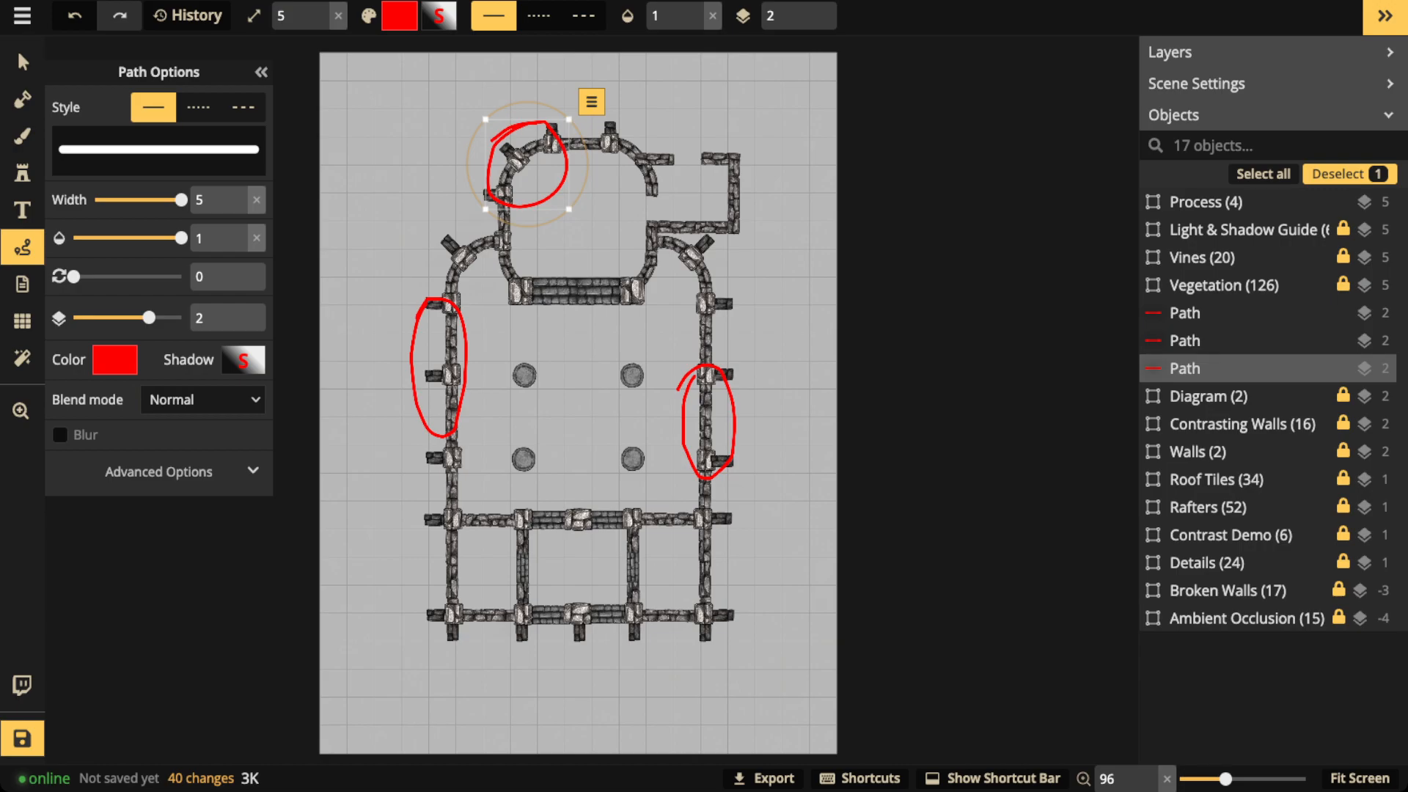
# - Delete the three red circles from the church walls
pyautogui.click(22, 63)
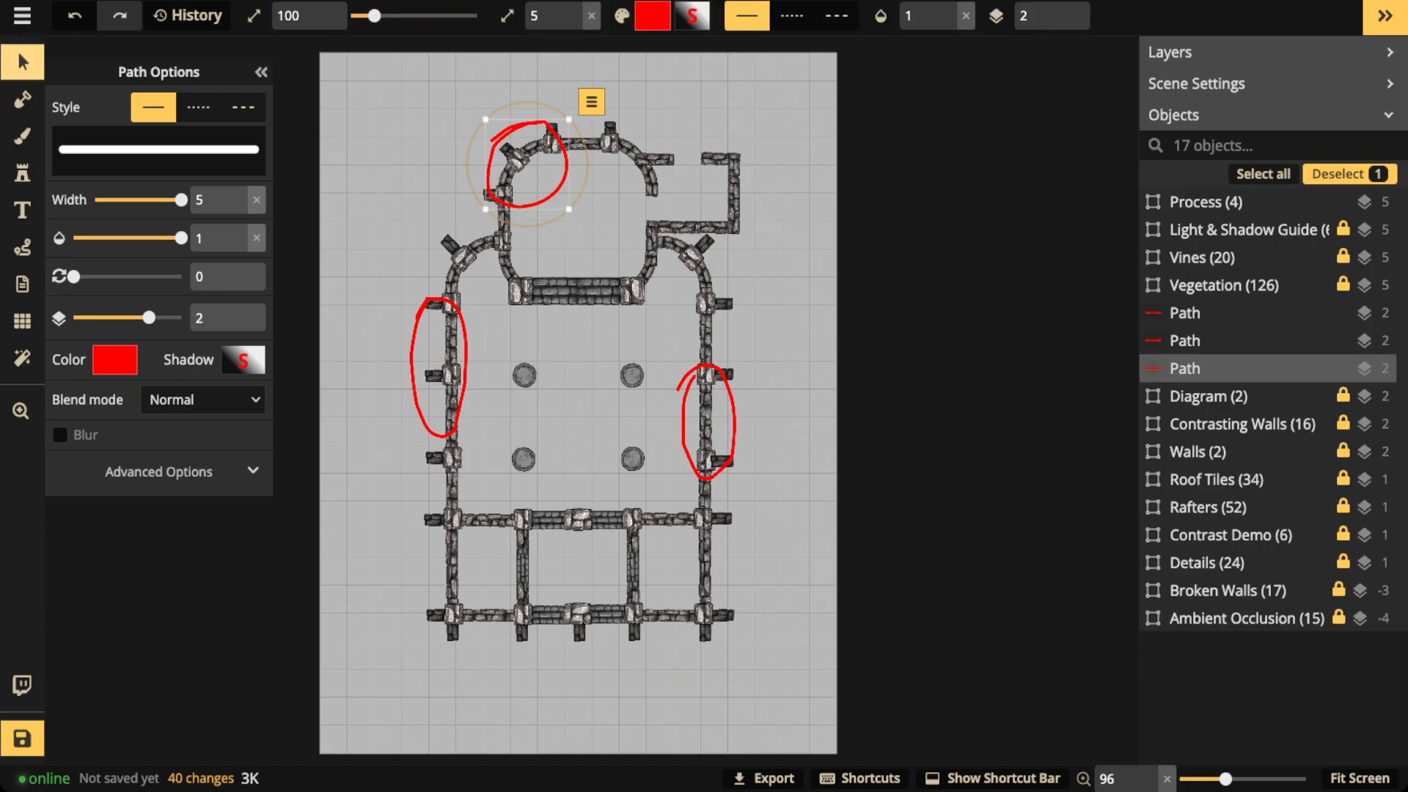
pyautogui.press('Delete')
pyautogui.press('Delete')
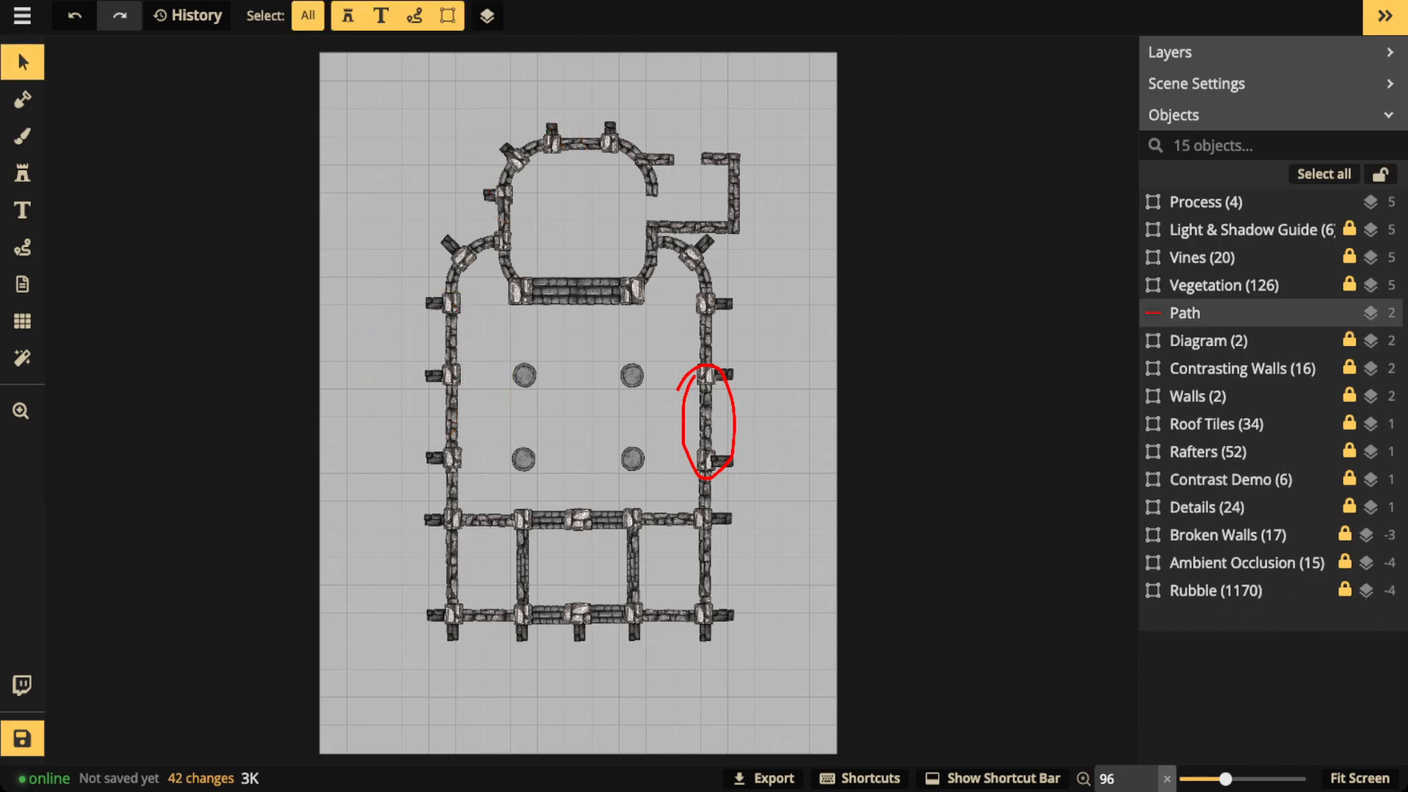
pyautogui.press('Delete')
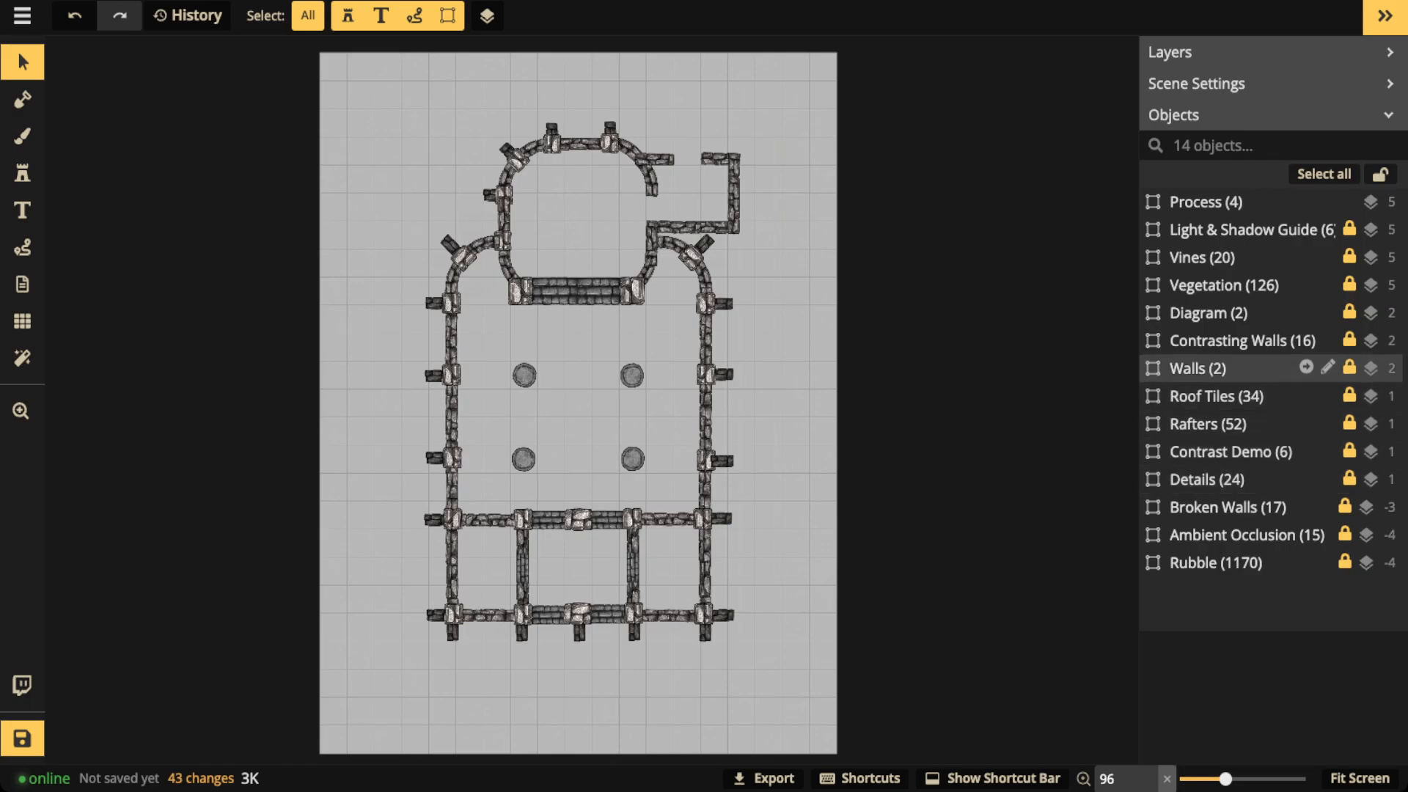
# - Inside the Walls group, set the Ruin subgroup's opacity to 0, and return to the full object list
pyautogui.click(1306, 368)
pyautogui.click(1247, 230)
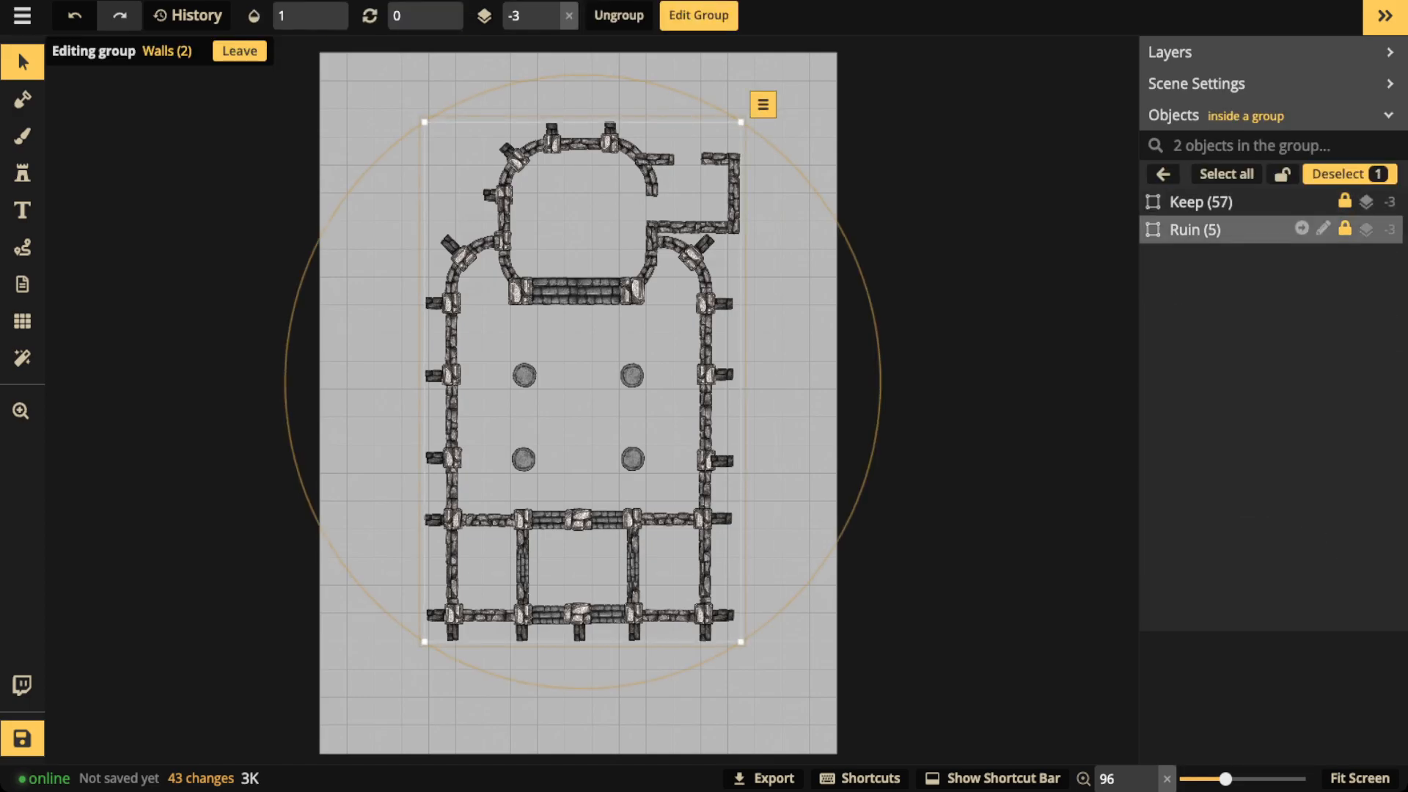
pyautogui.click(1240, 202)
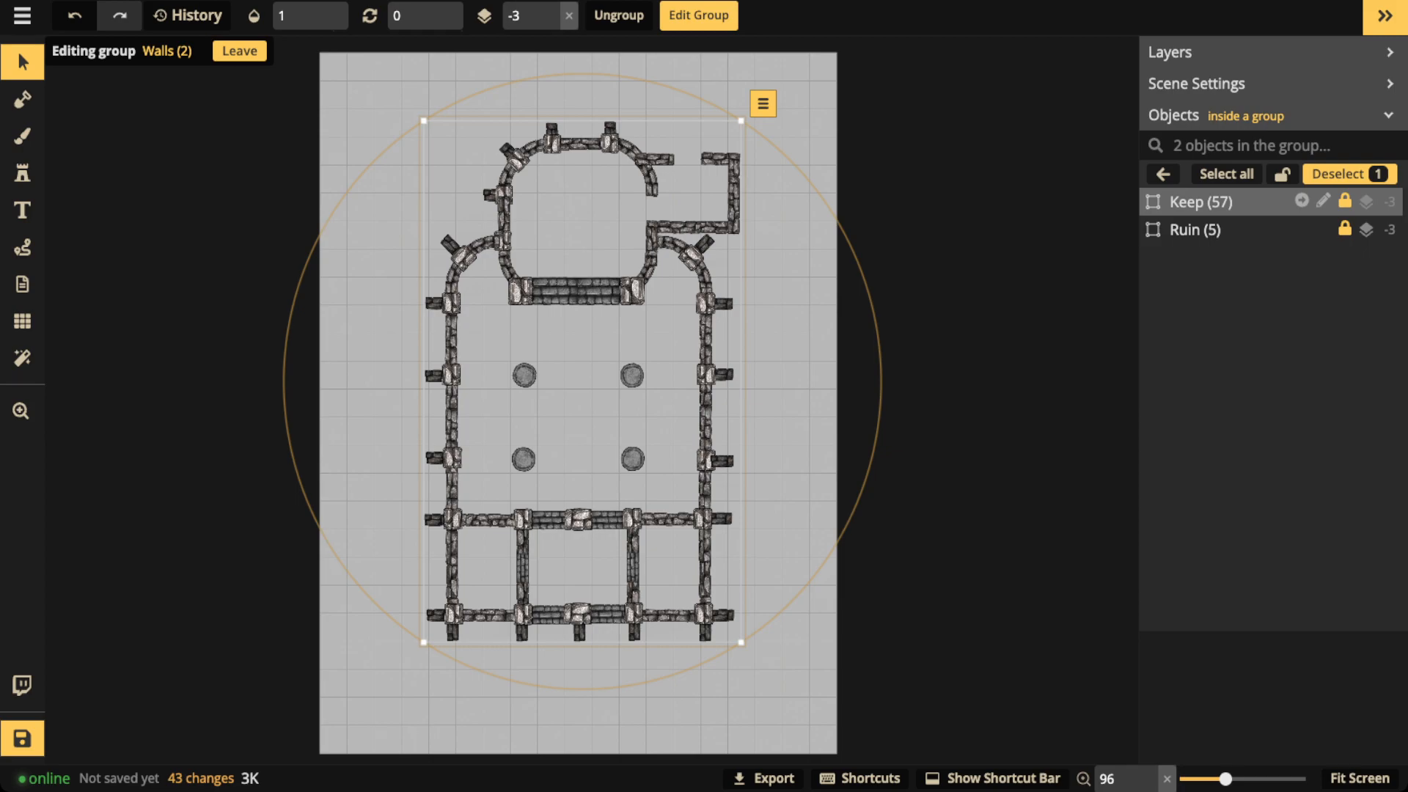
pyautogui.click(1240, 231)
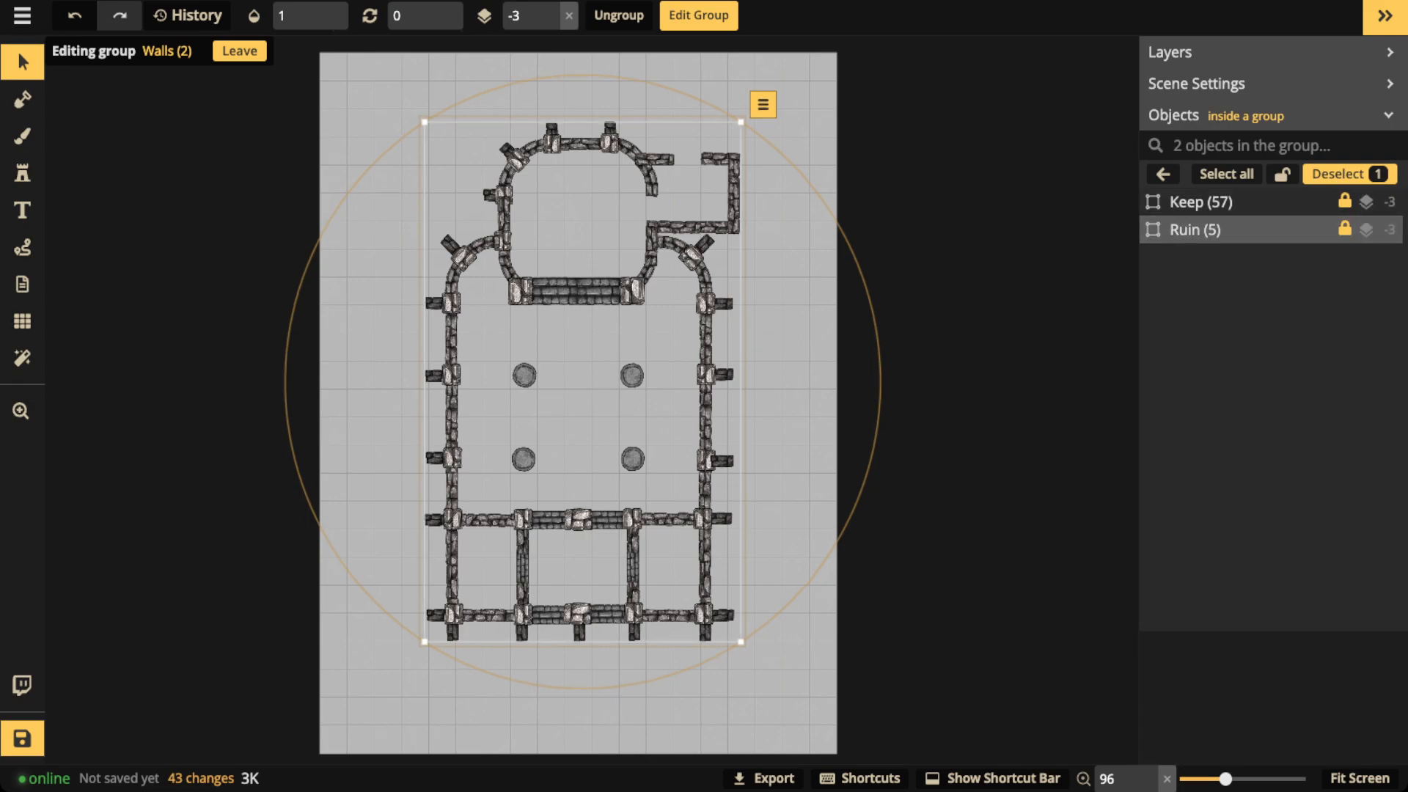
pyautogui.click(308, 16)
pyautogui.moveTo(389, 81); pyautogui.dragTo(208, 81)
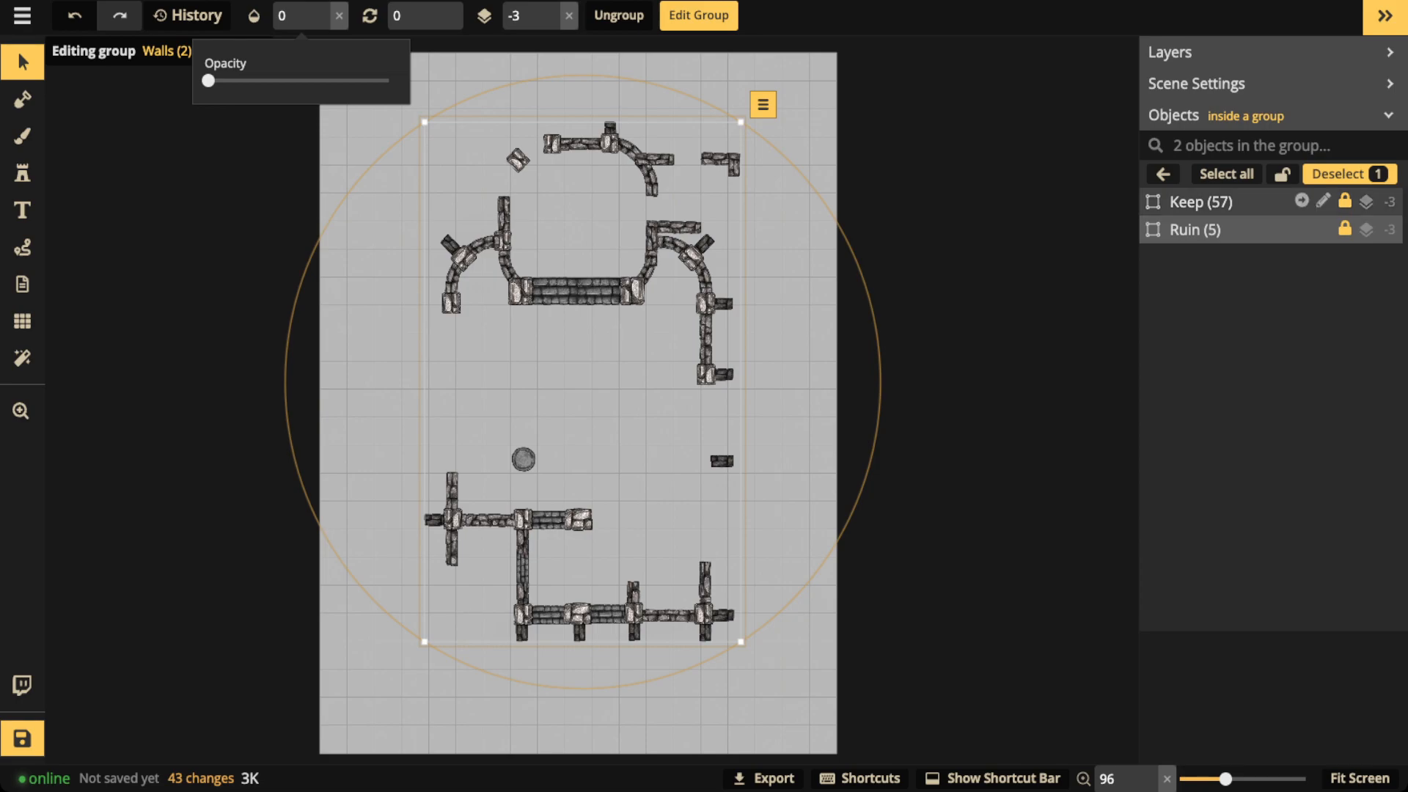
pyautogui.click(1163, 174)
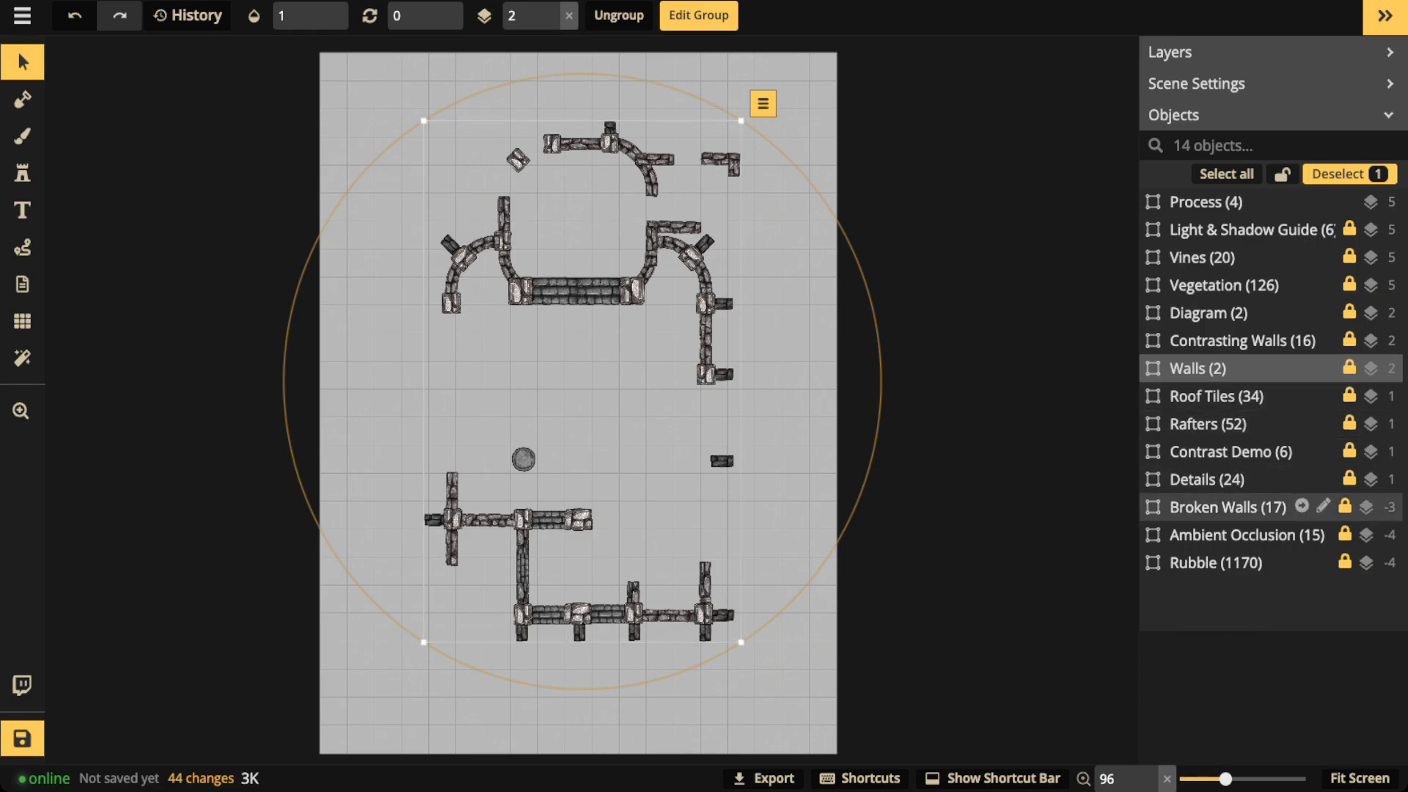
# - Show the Broken Walls group by setting its opacity to 1, and inspect the collapsed sections
pyautogui.click(1228, 508)
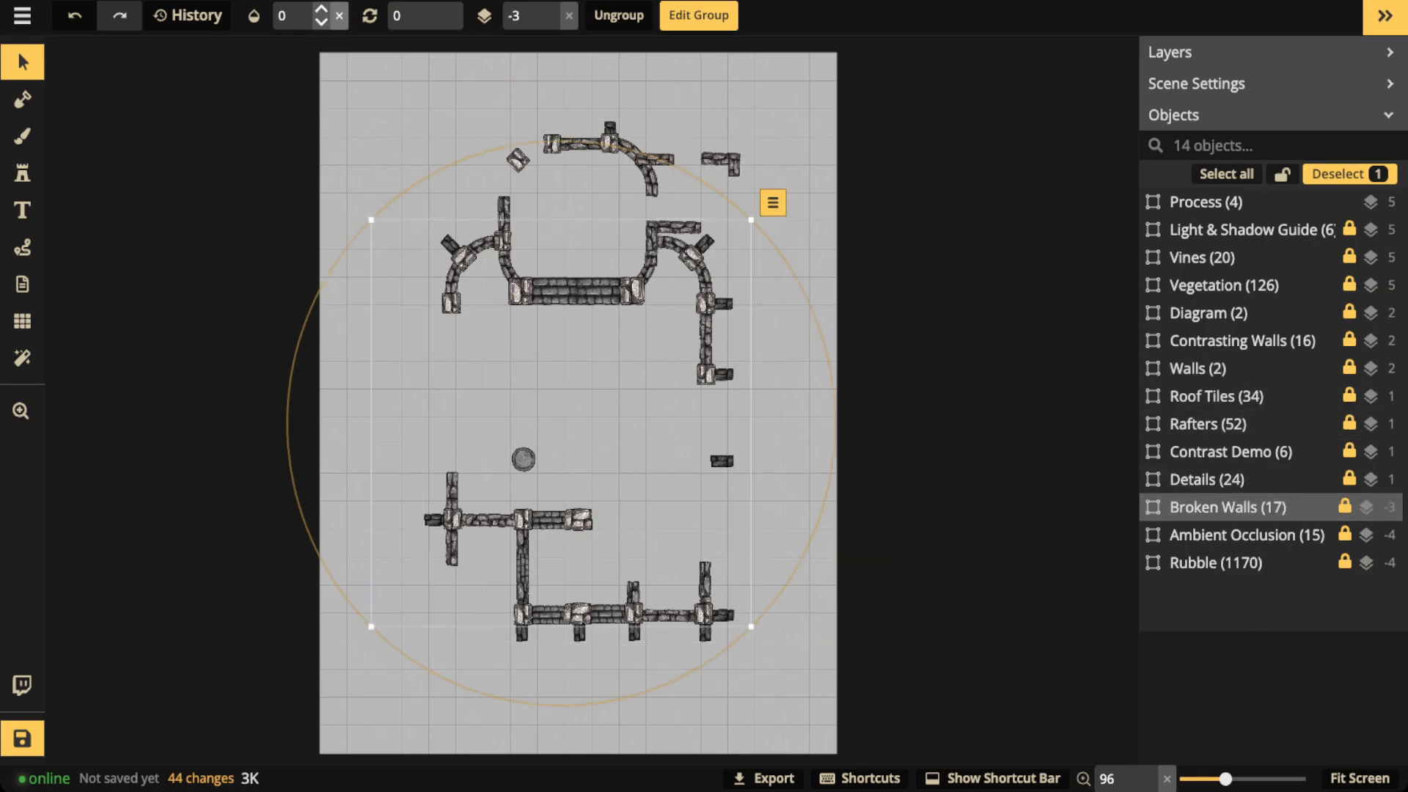
pyautogui.click(320, 10)
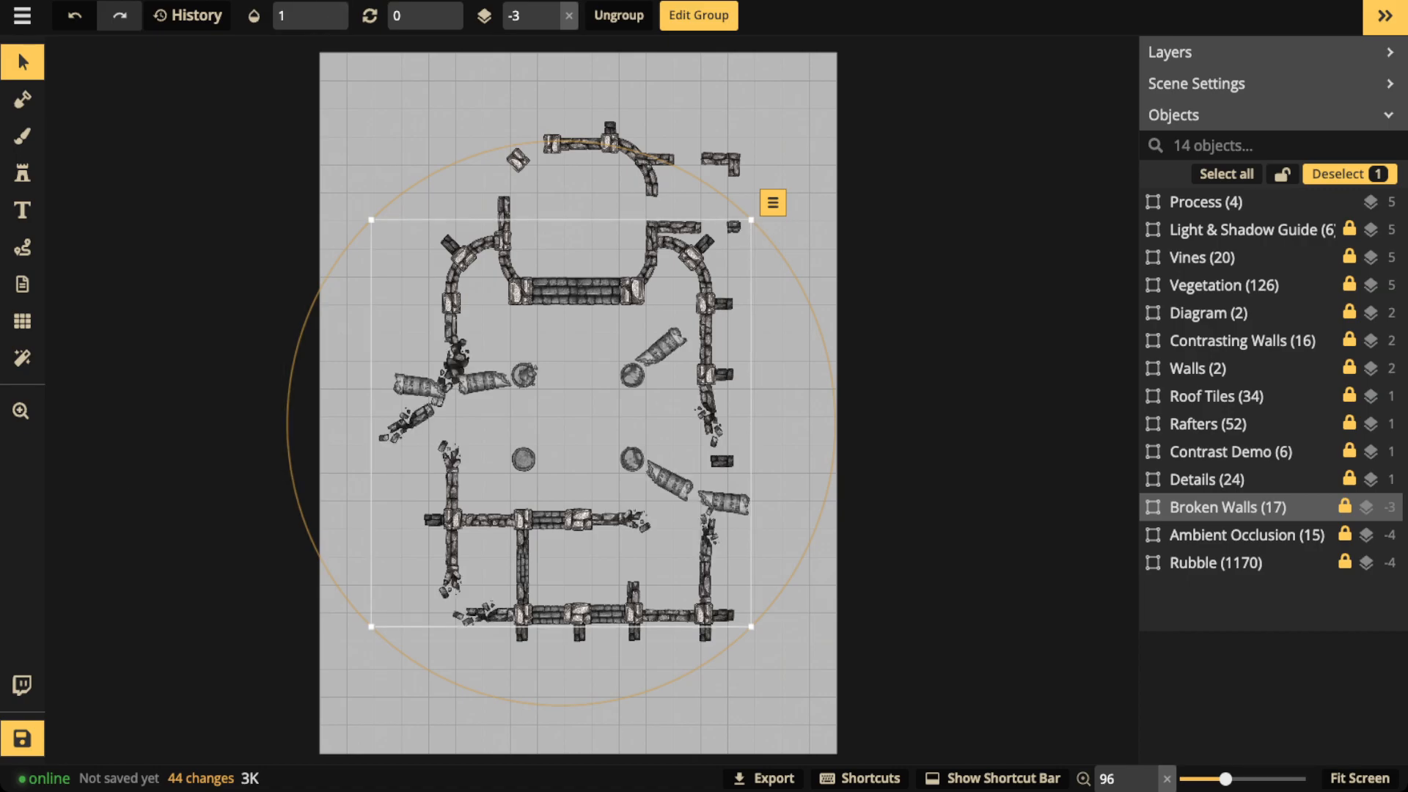
pyautogui.scroll(3, 643, 453)
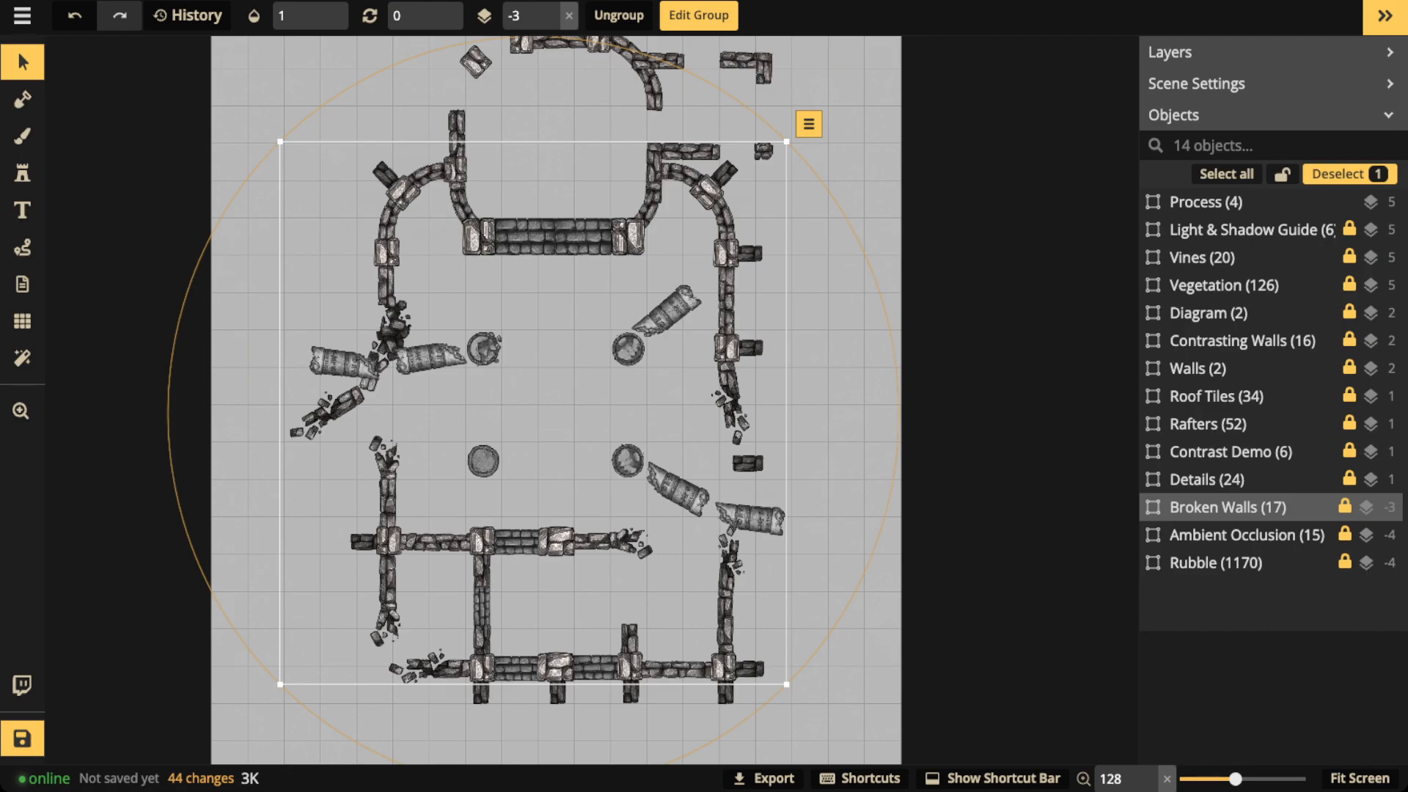
pyautogui.scroll(-3, 367, 378)
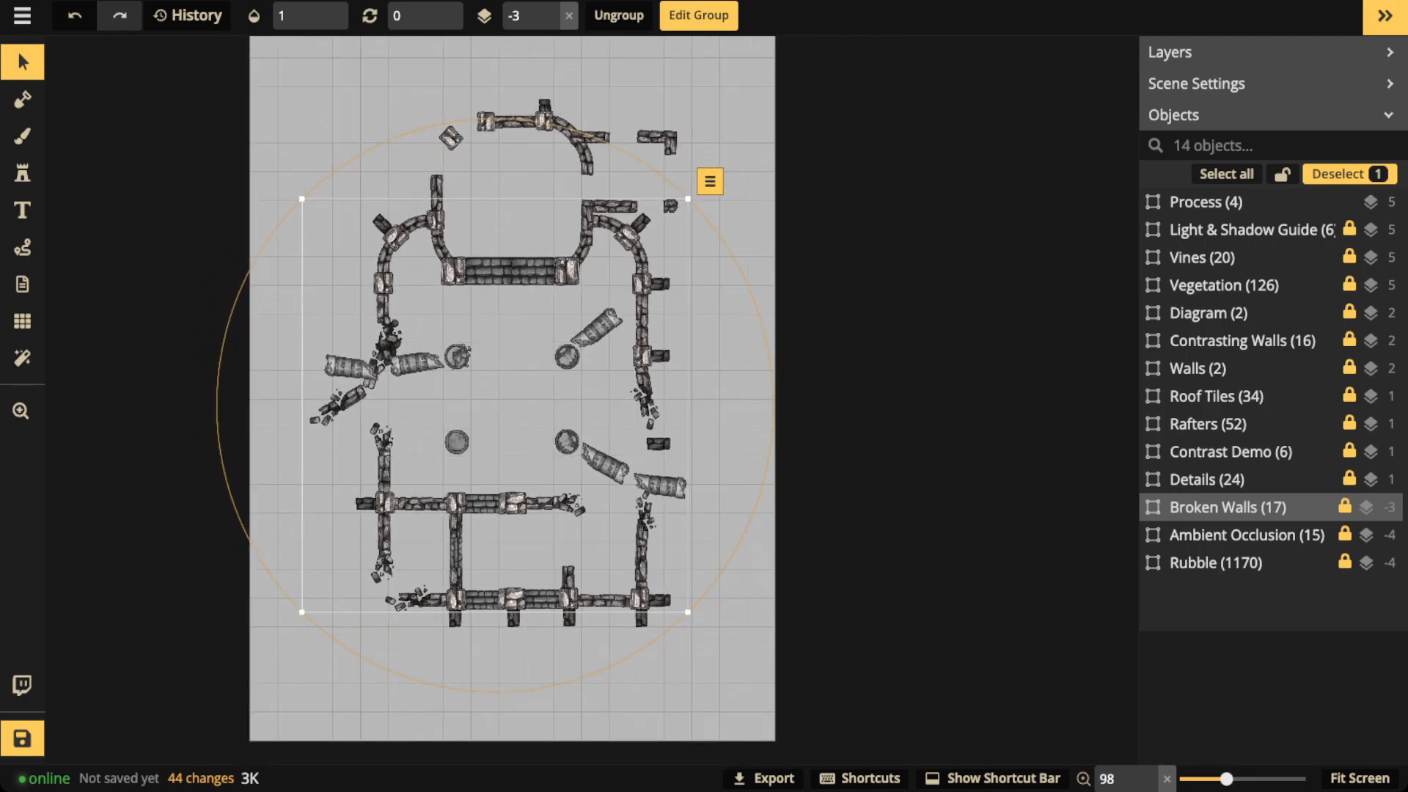
# - Fade the Broken Walls group to an opacity of 0.37
pyautogui.click(307, 15)
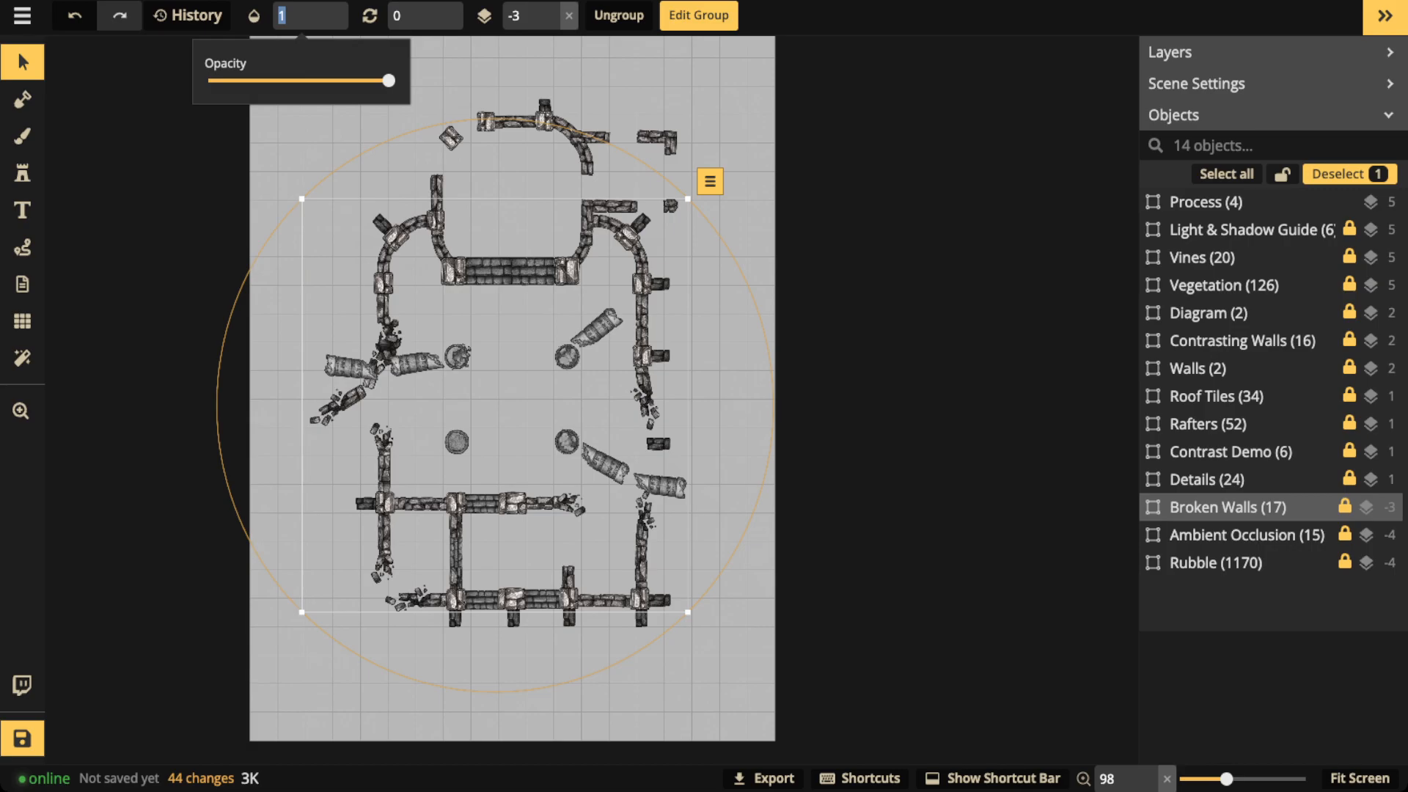
pyautogui.write('0.41')
pyautogui.press('BackSpace')
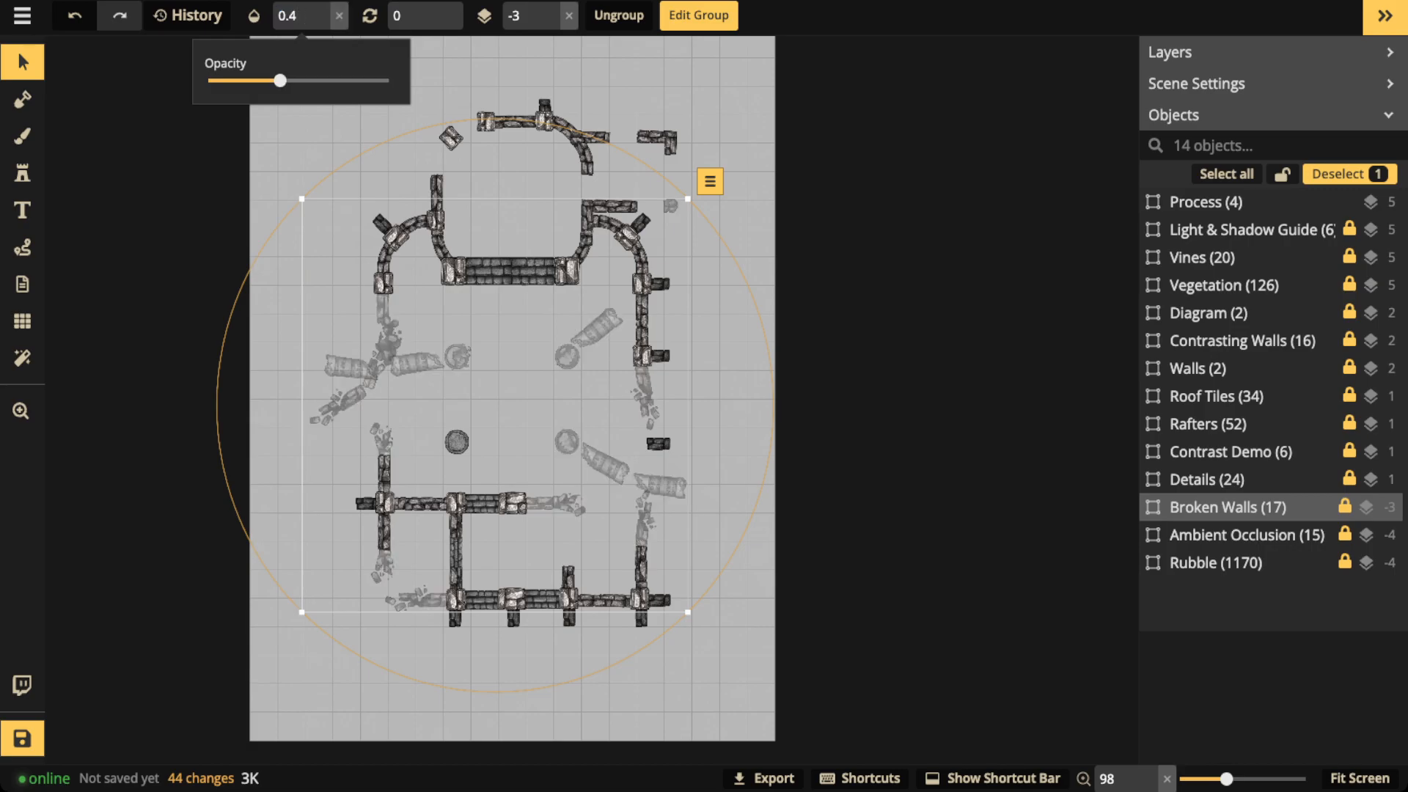
pyautogui.press('Down')
pyautogui.press('Down')
pyautogui.press('Down')
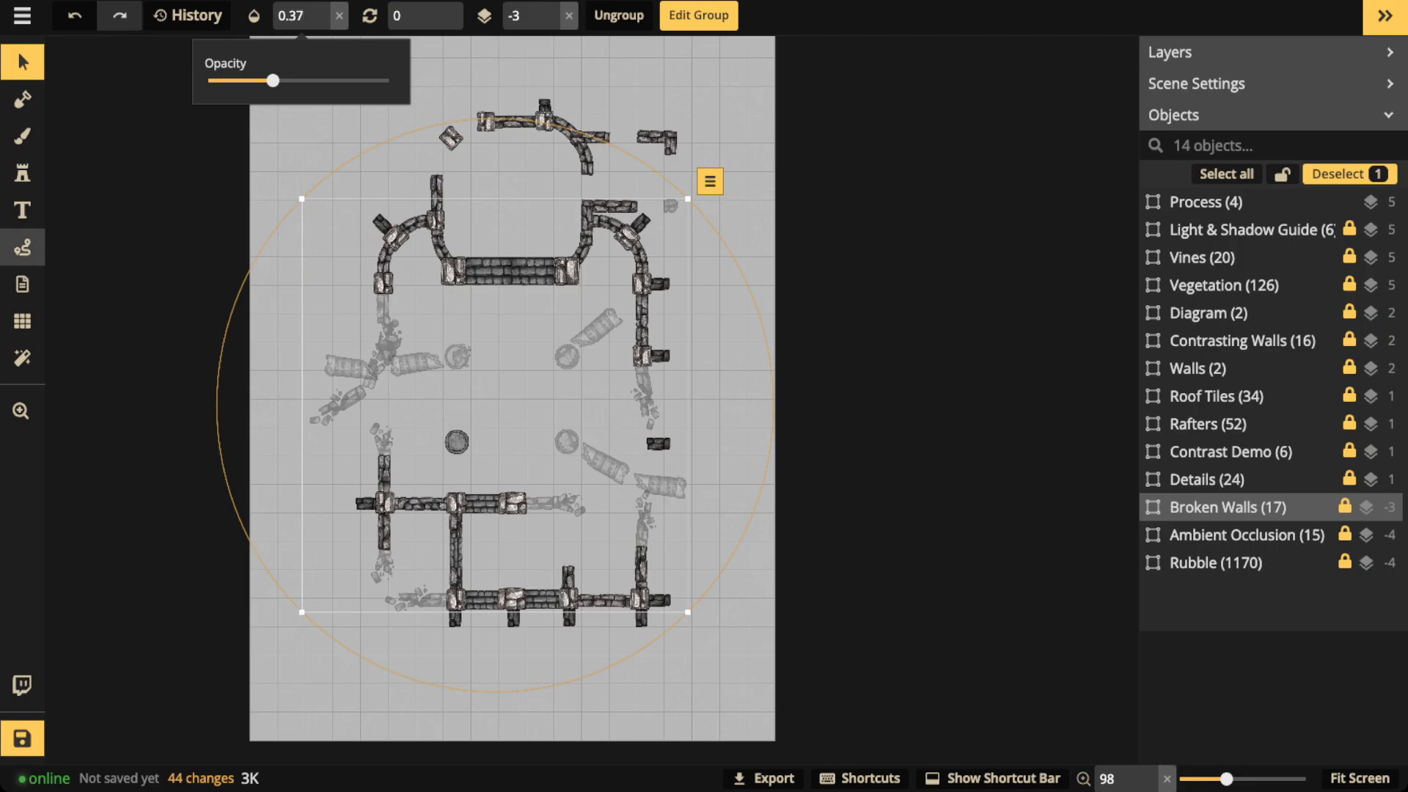
# - Trace the collapsed west wall and the fallen column crossing it with red freehand paths, deleting each one after drawing it
pyautogui.click(22, 247)
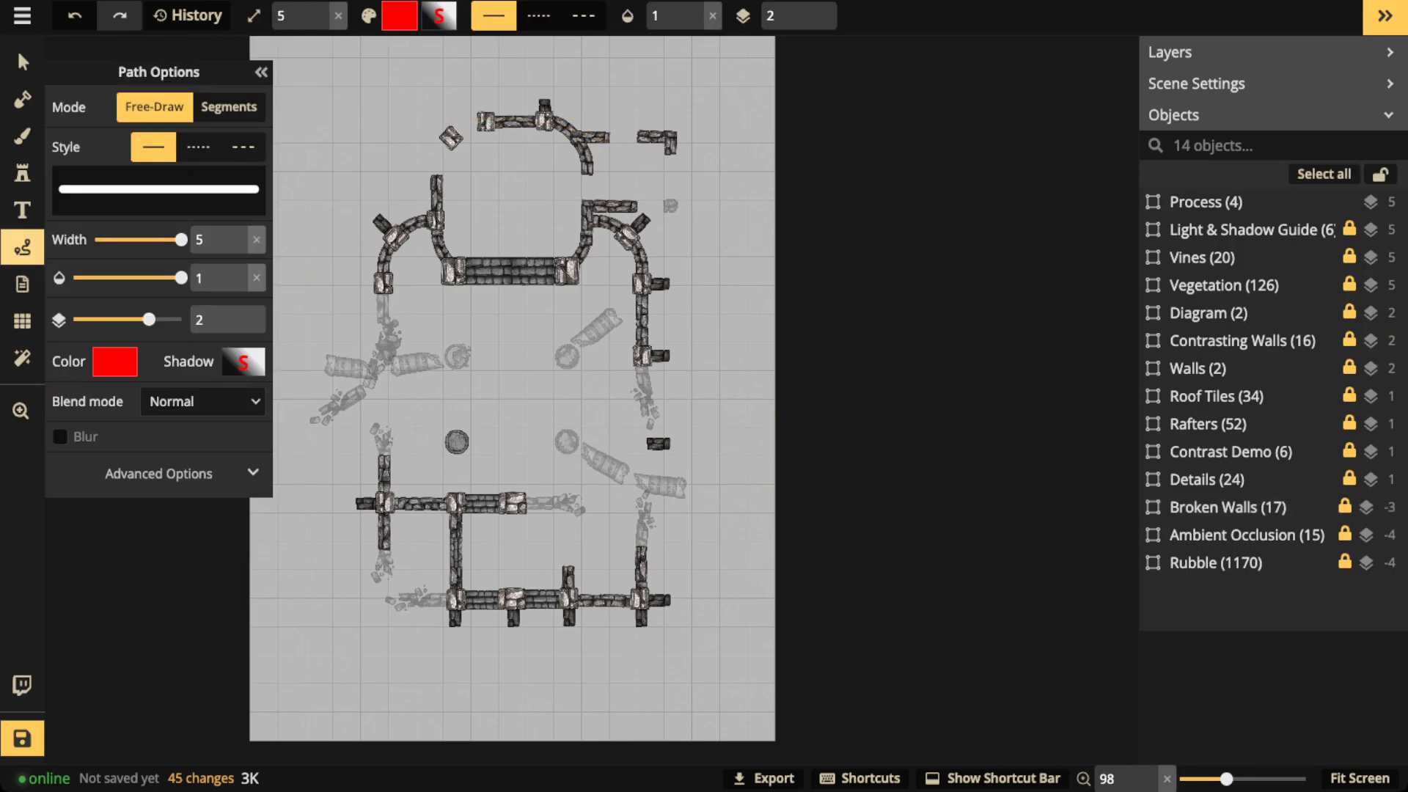
pyautogui.moveTo(389, 304)
pyautogui.mouseDown()
pyautogui.moveTo(387, 343)
pyautogui.moveTo(323, 417)
pyautogui.mouseUp()
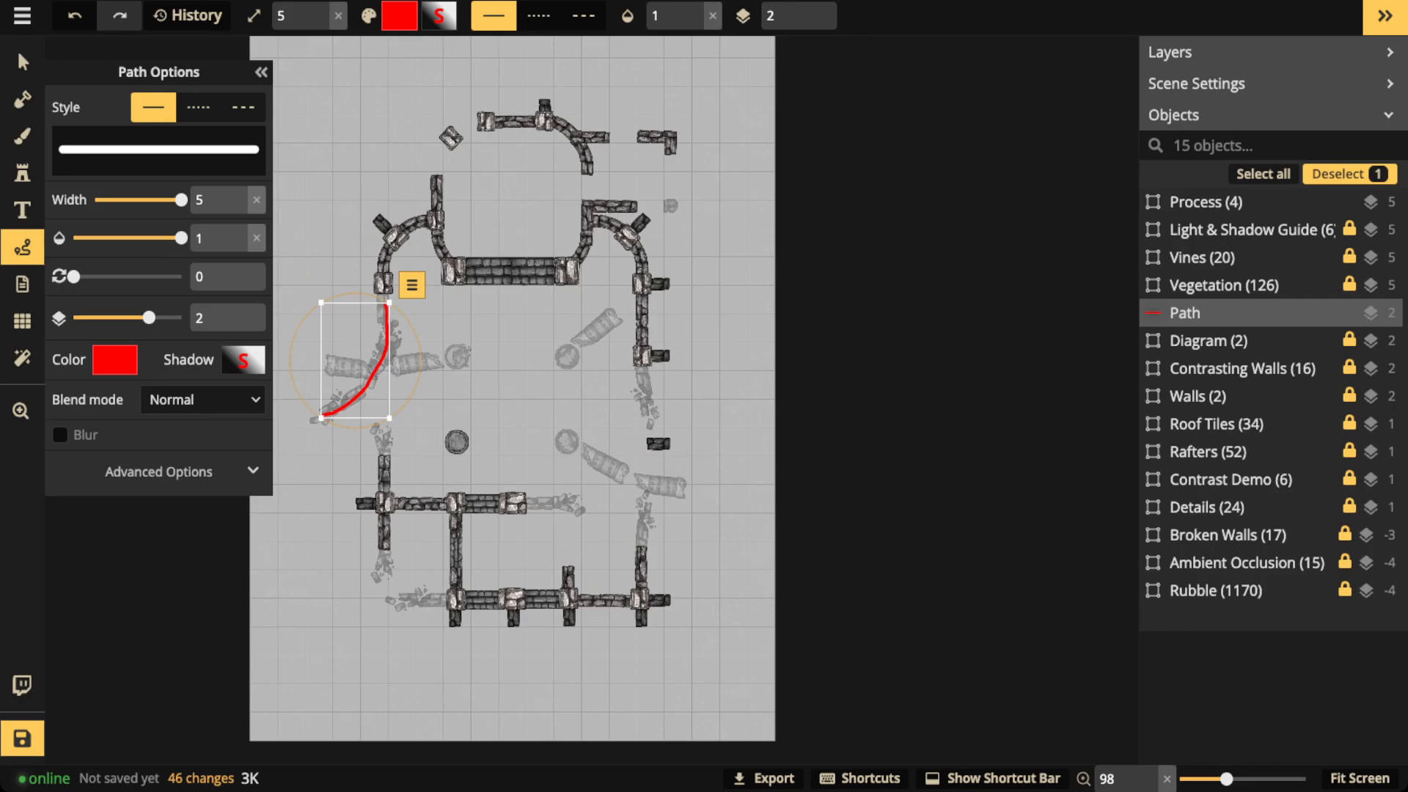
pyautogui.press('Delete')
pyautogui.moveTo(466, 360); pyautogui.dragTo(325, 357)
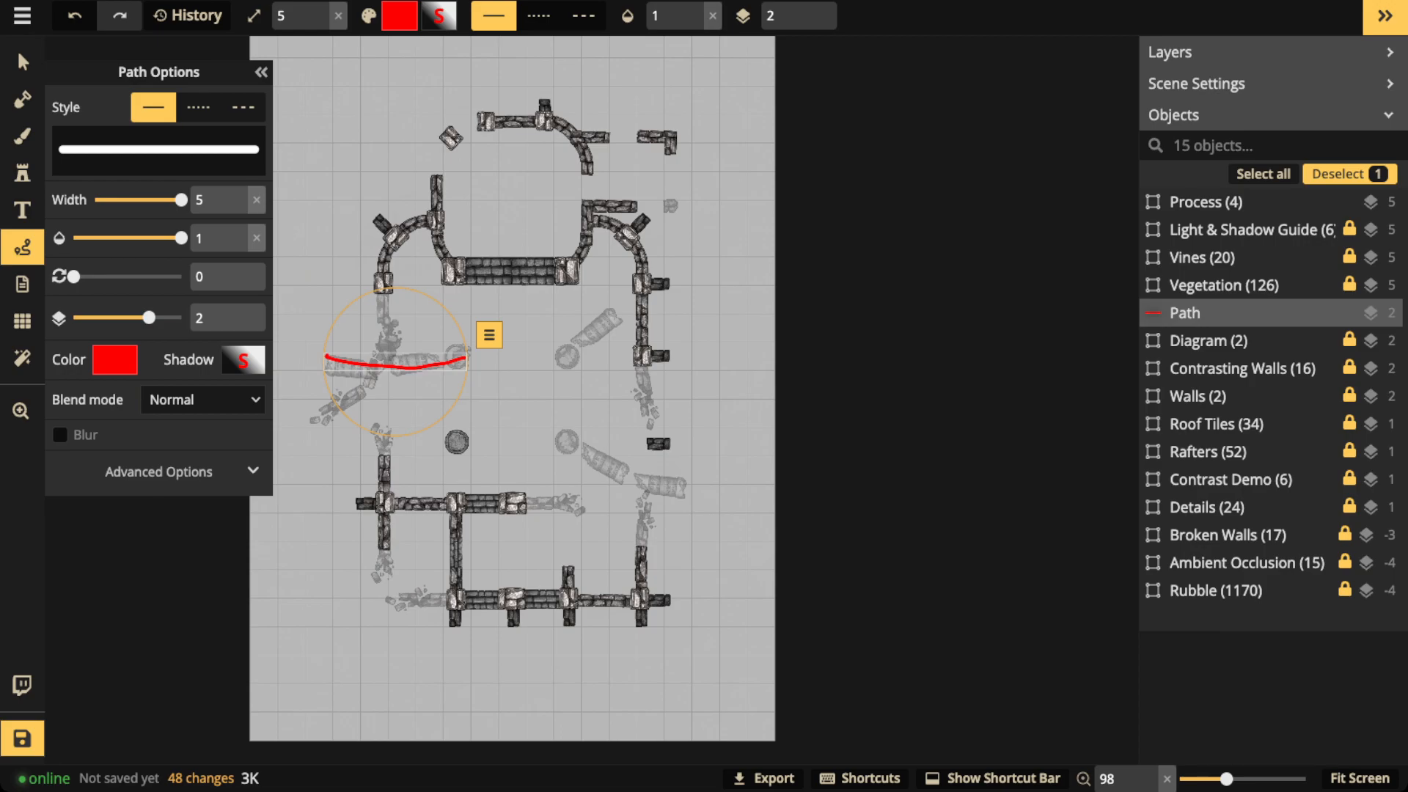
pyautogui.press('Delete')
# - Draw one red path southwest along the toppled west wall piece and another from the nave's northwest pillar out past the wall
pyautogui.moveTo(378, 372); pyautogui.dragTo(310, 416)
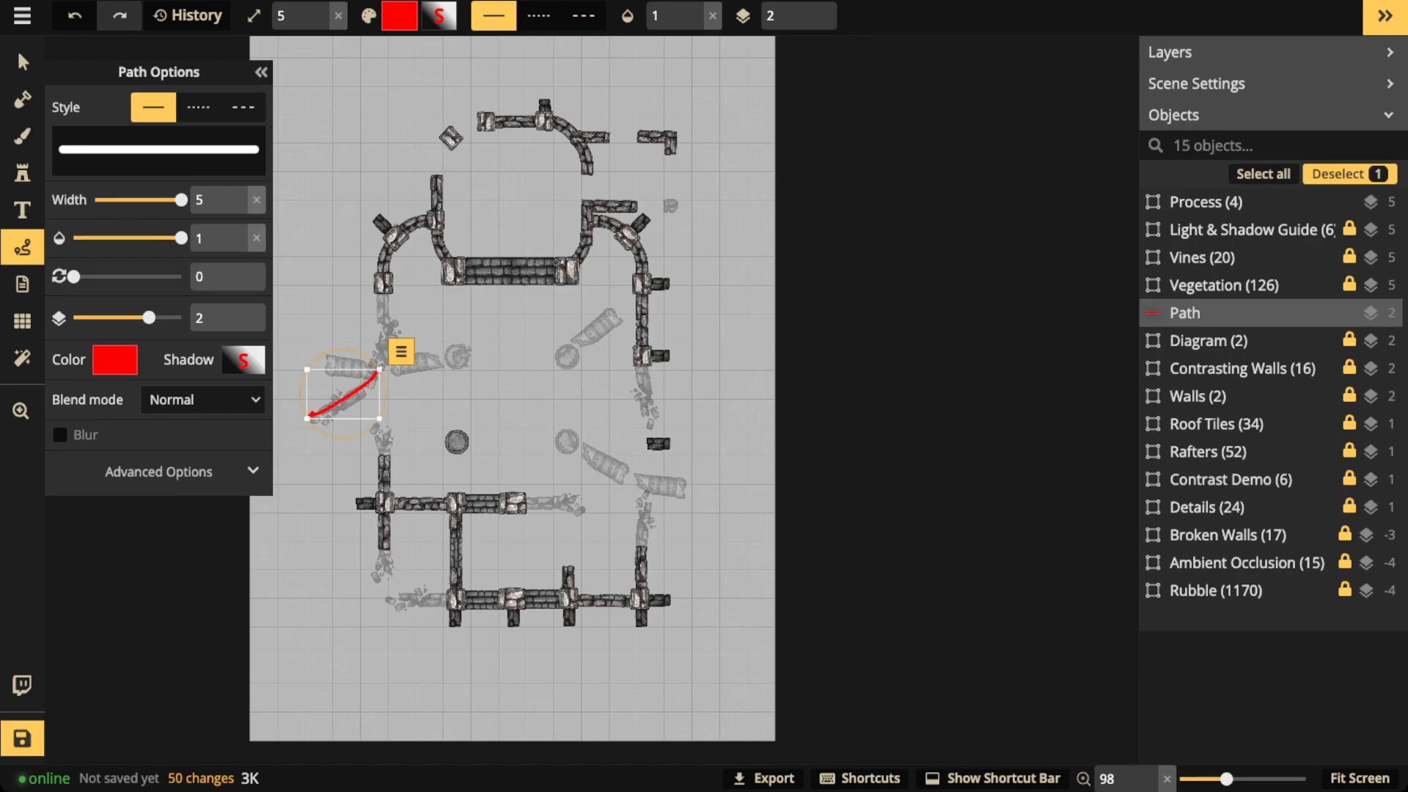
pyautogui.press('Escape')
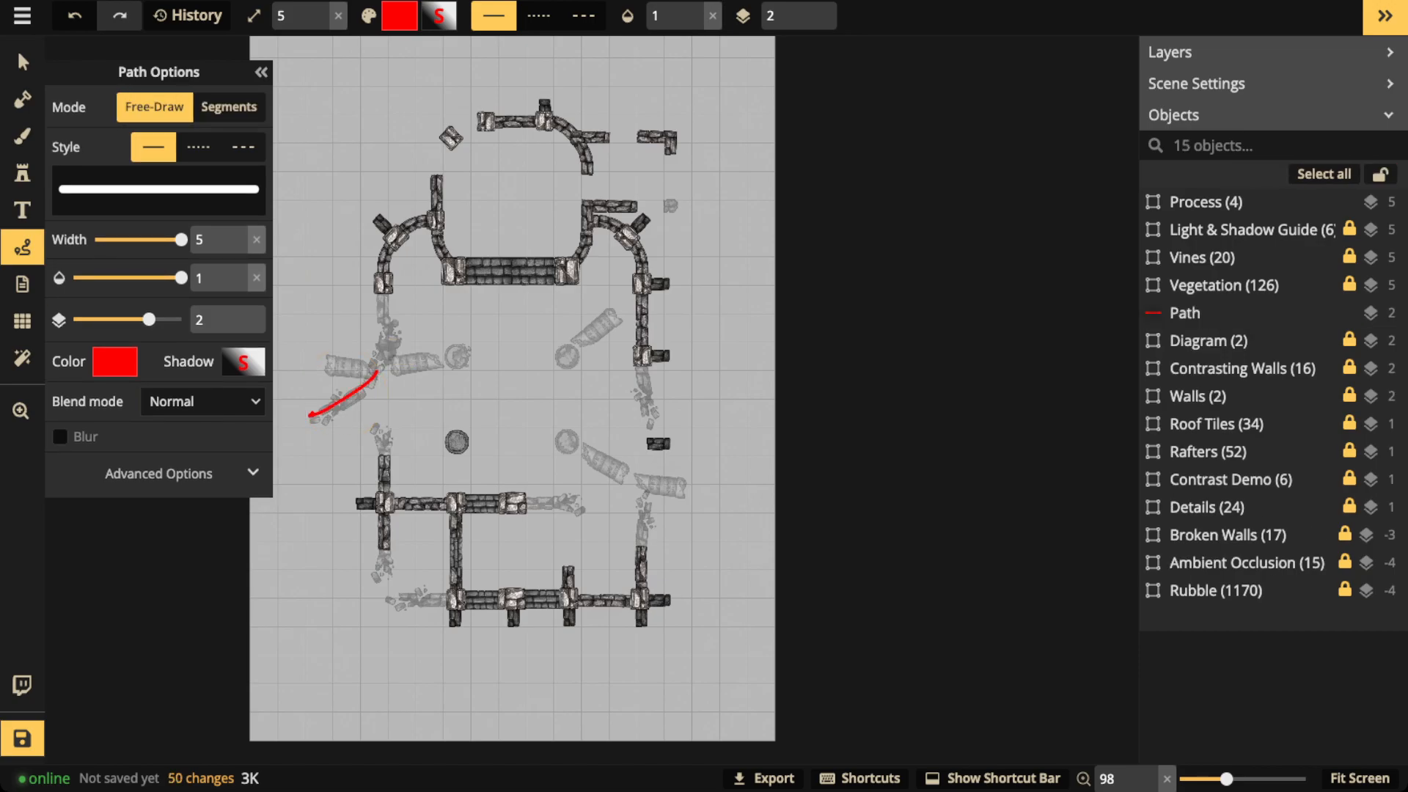
pyautogui.moveTo(447, 355)
pyautogui.mouseDown()
pyautogui.moveTo(375, 370)
pyautogui.moveTo(273, 423)
pyautogui.mouseUp()
pyautogui.press('Escape')
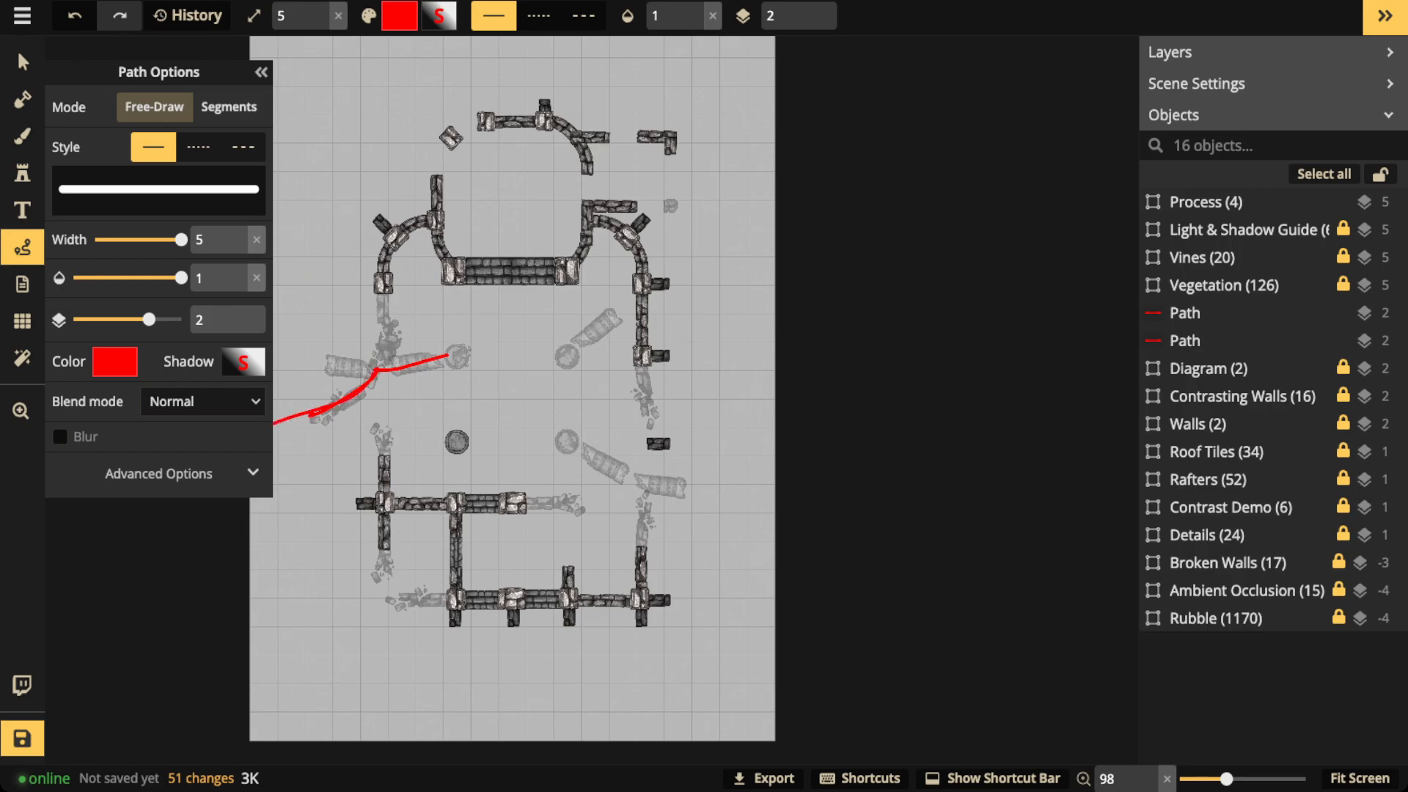
# - Select both red paths at the west wall together and delete them
pyautogui.click(22, 62)
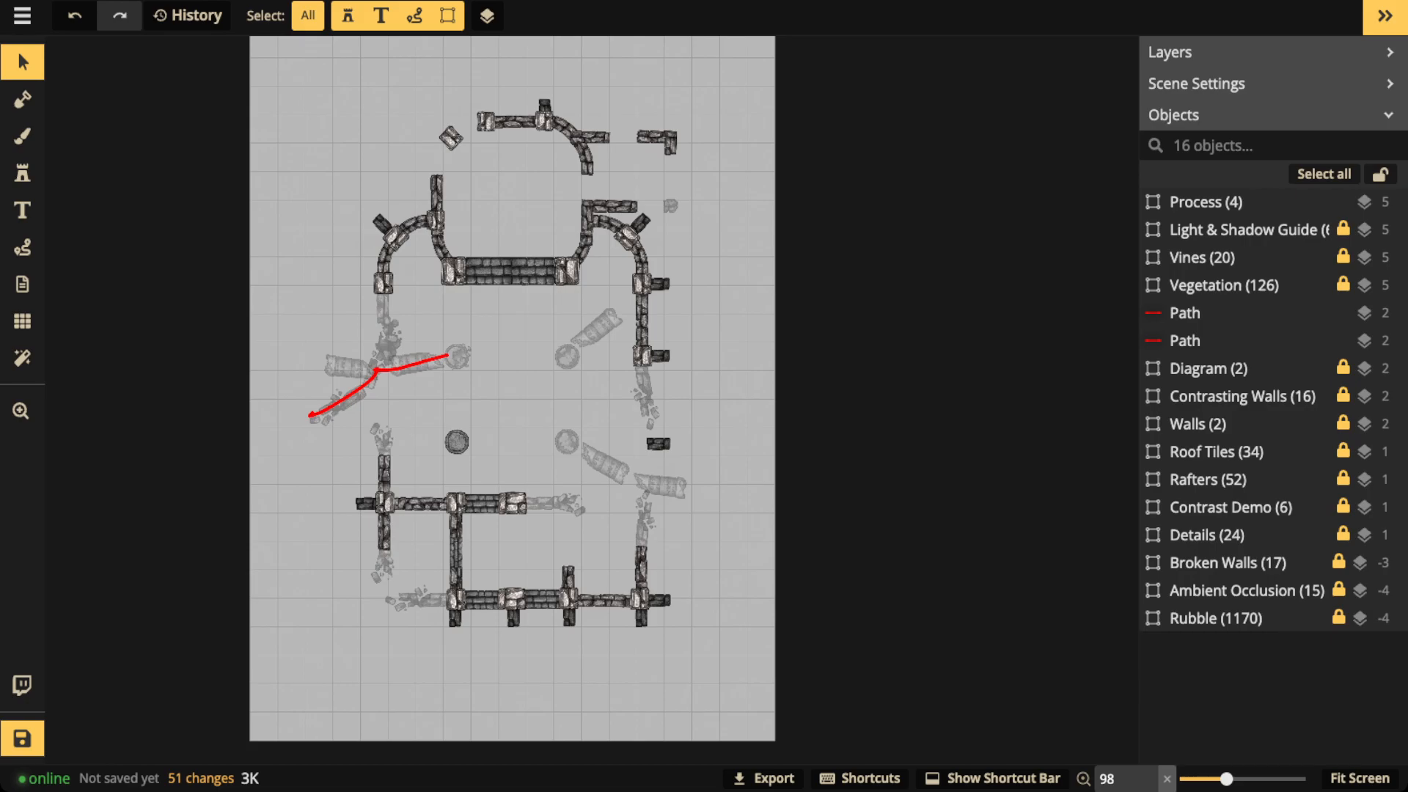
pyautogui.moveTo(281, 229); pyautogui.dragTo(433, 436)
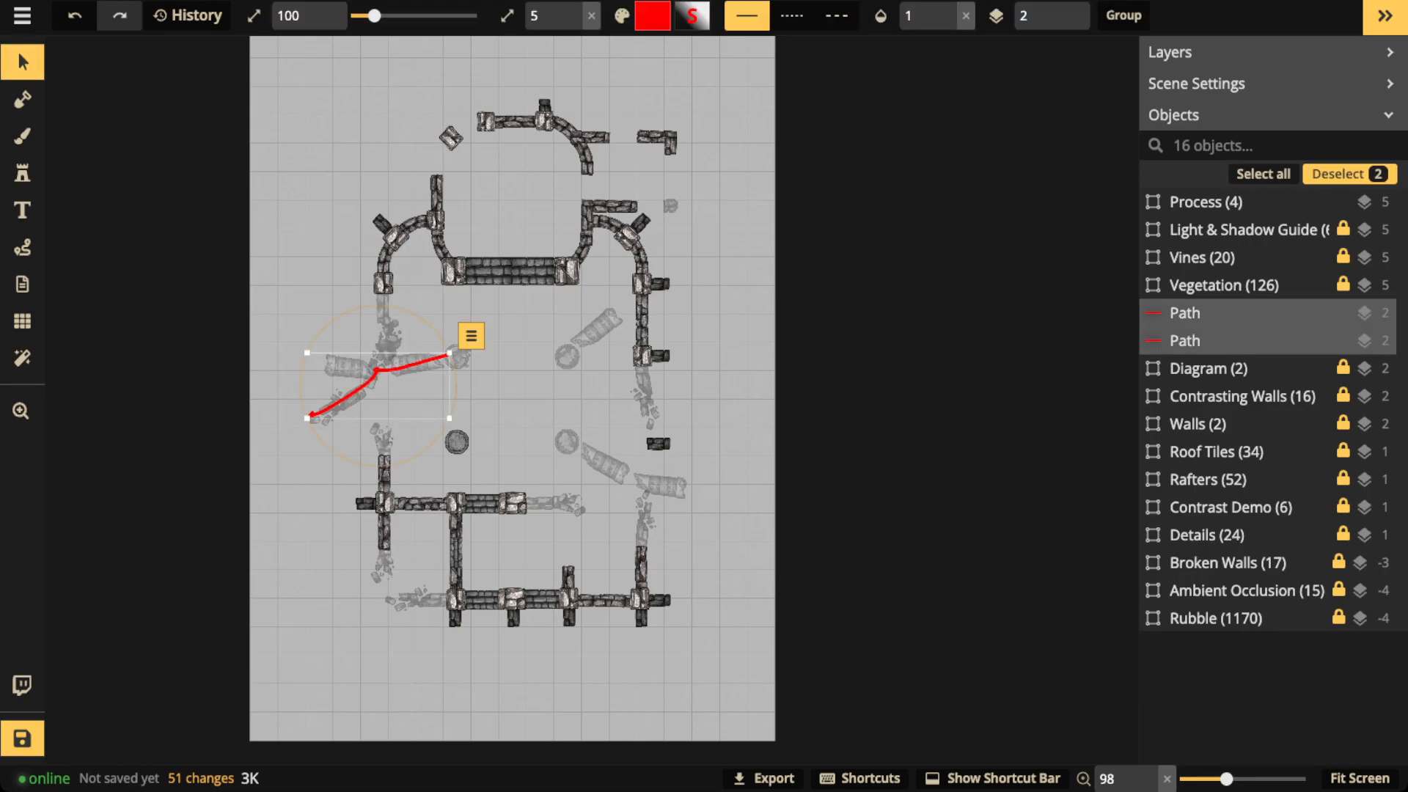
pyautogui.press('Delete')
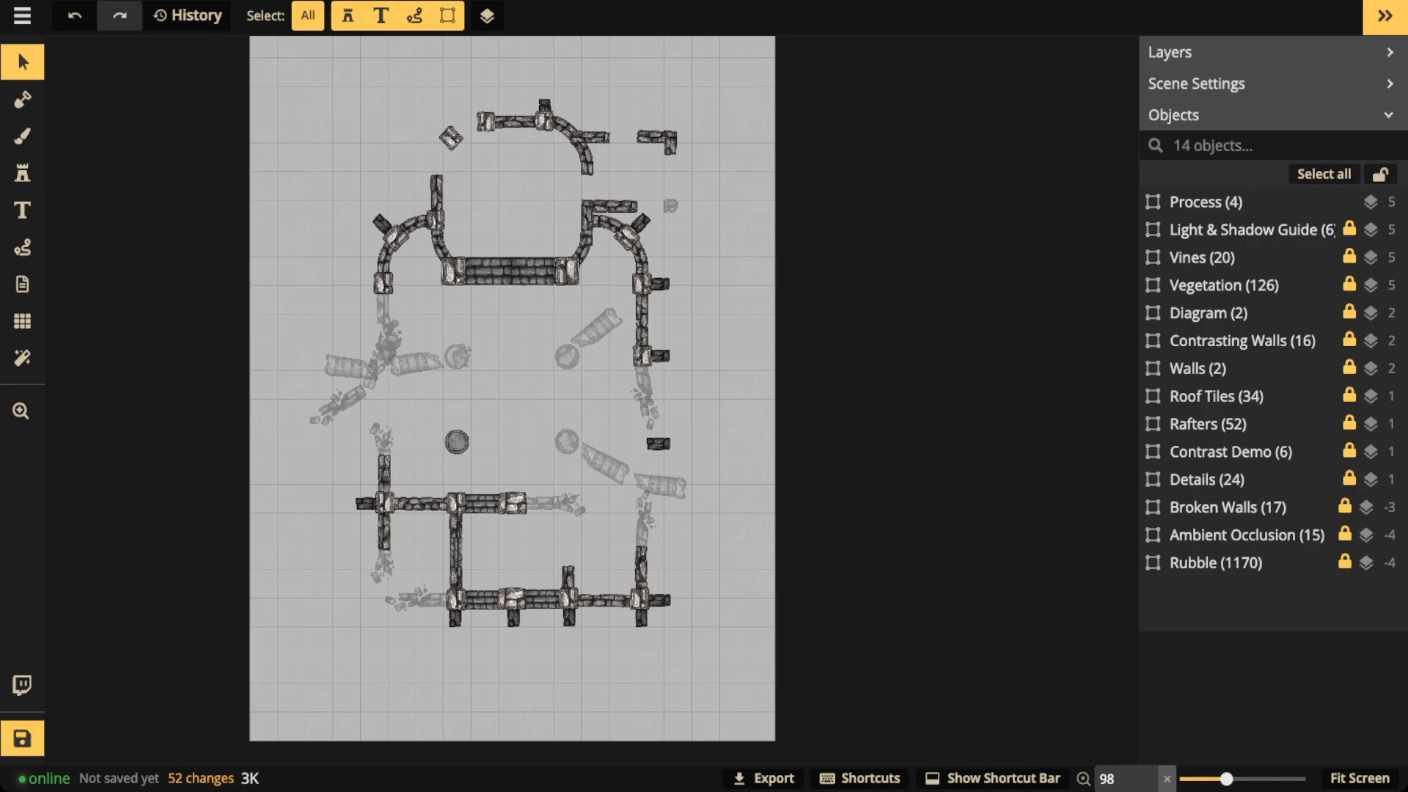
# - Draw two red freehand arrows pointing east, one across the west wall breach and one across the east wall breach
pyautogui.click(23, 247)
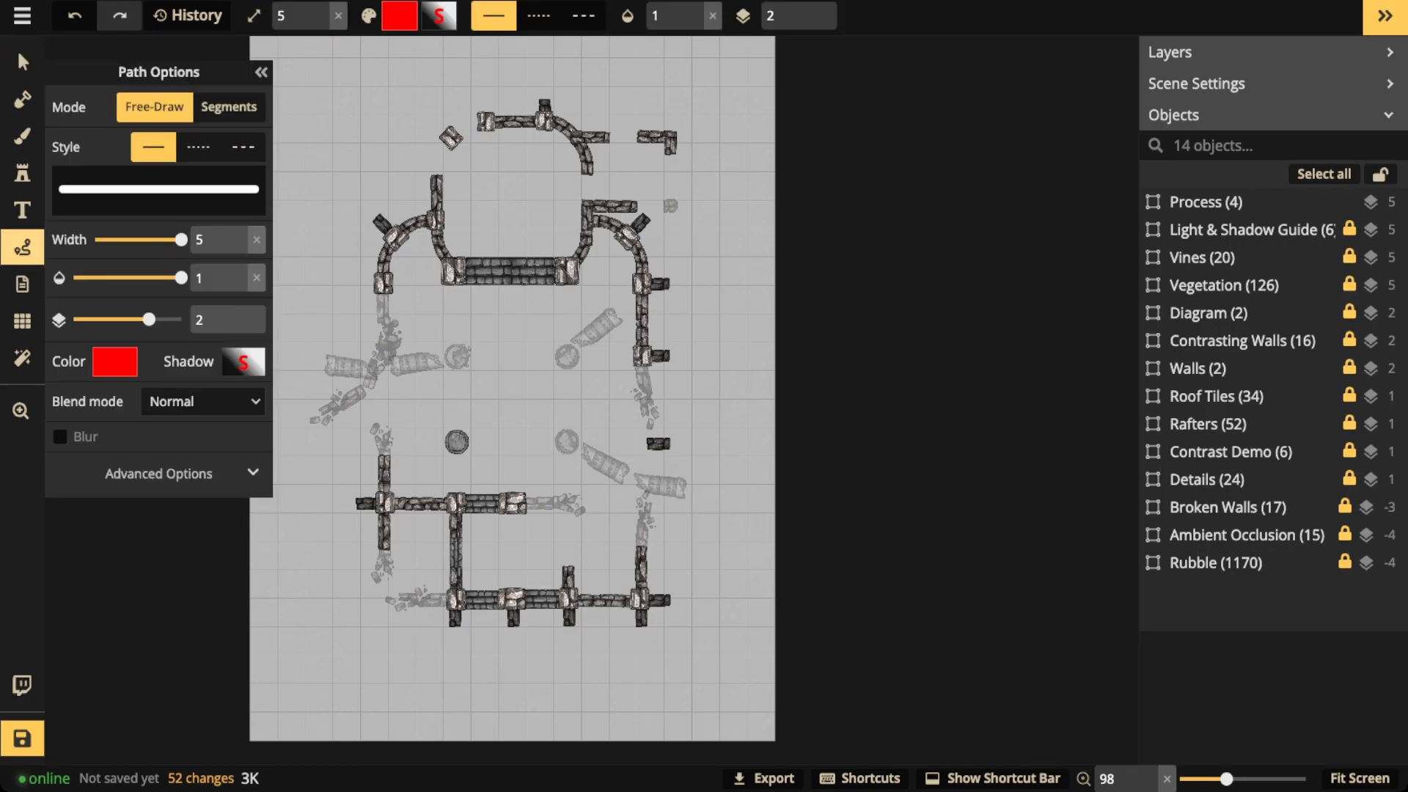
pyautogui.moveTo(365, 329); pyautogui.dragTo(427, 369)
pyautogui.press('Escape')
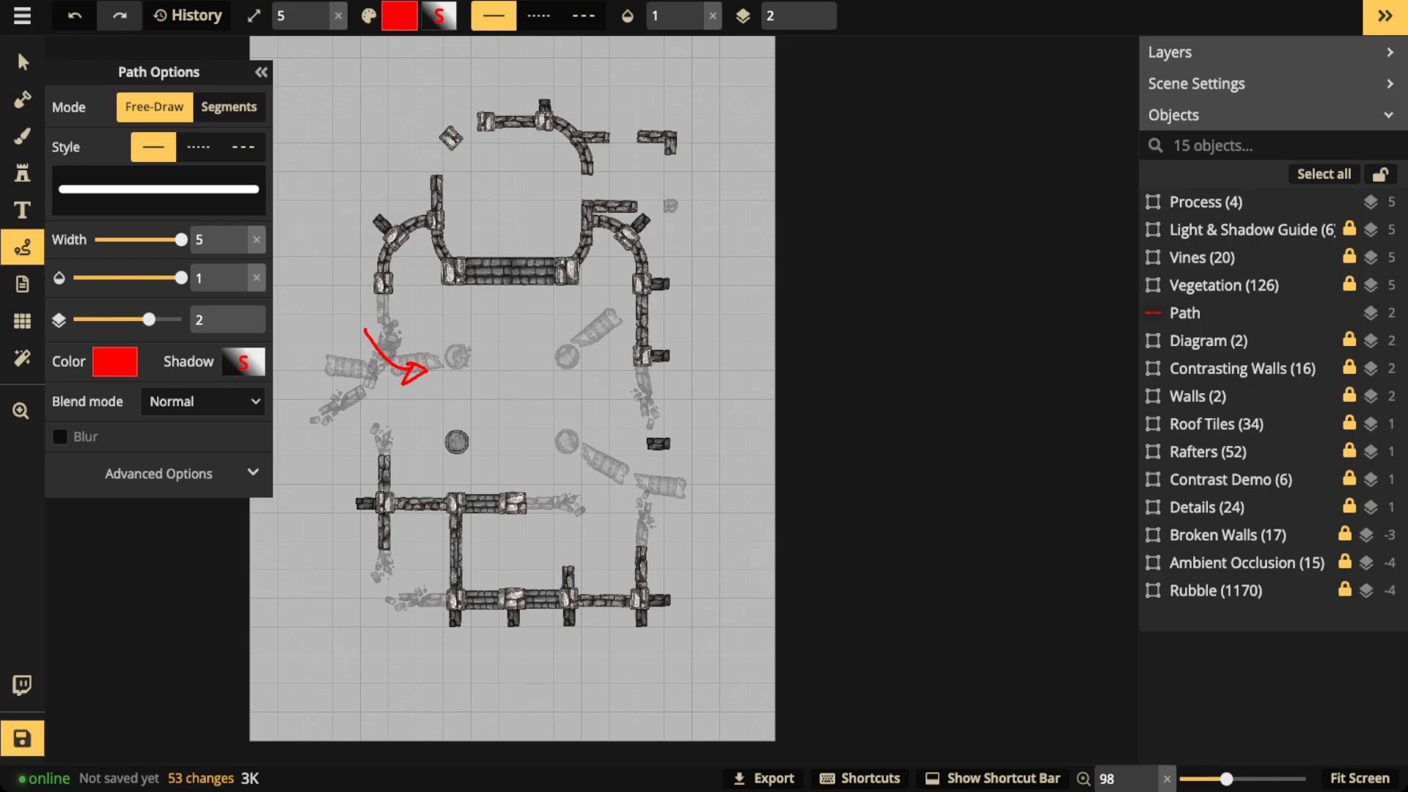
pyautogui.moveTo(608, 375)
pyautogui.mouseDown()
pyautogui.moveTo(662, 400)
pyautogui.moveTo(684, 385)
pyautogui.moveTo(689, 411)
pyautogui.mouseUp()
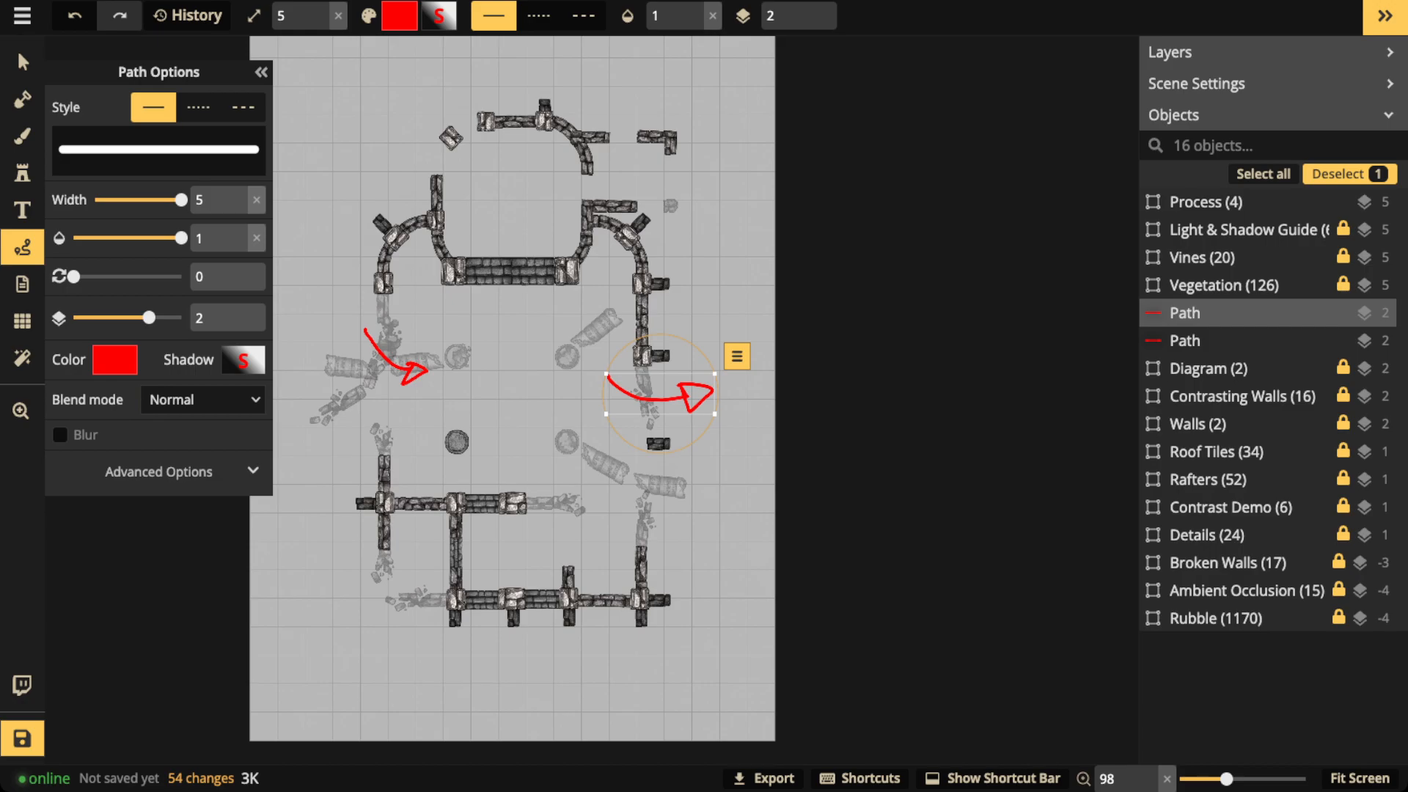
# - Delete the red arrows crossing the east and west wall breaches
pyautogui.press('Delete')
pyautogui.click(23, 63)
pyautogui.click(394, 364)
pyautogui.press('Delete')
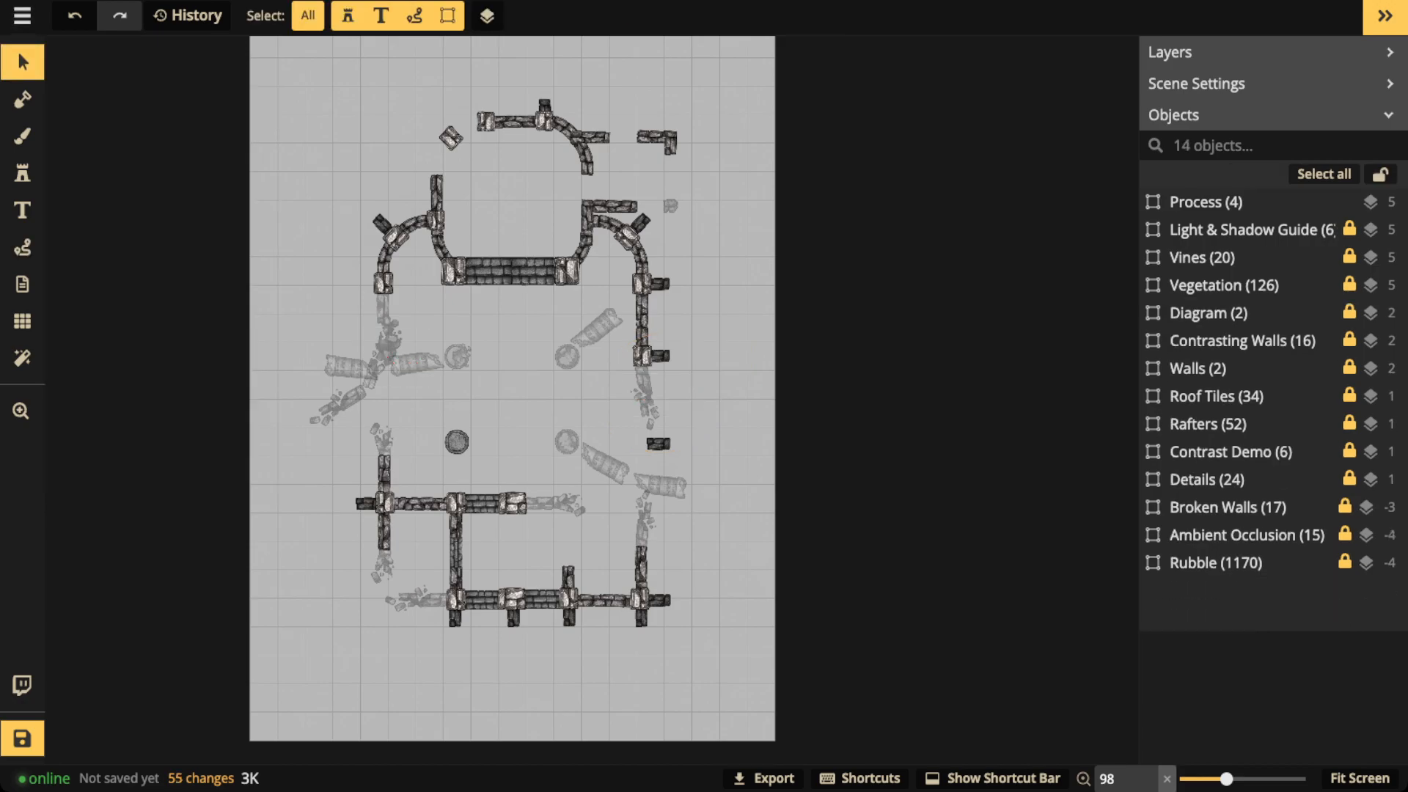
# - Set the Broken Walls group's opacity to 1
pyautogui.click(1229, 507)
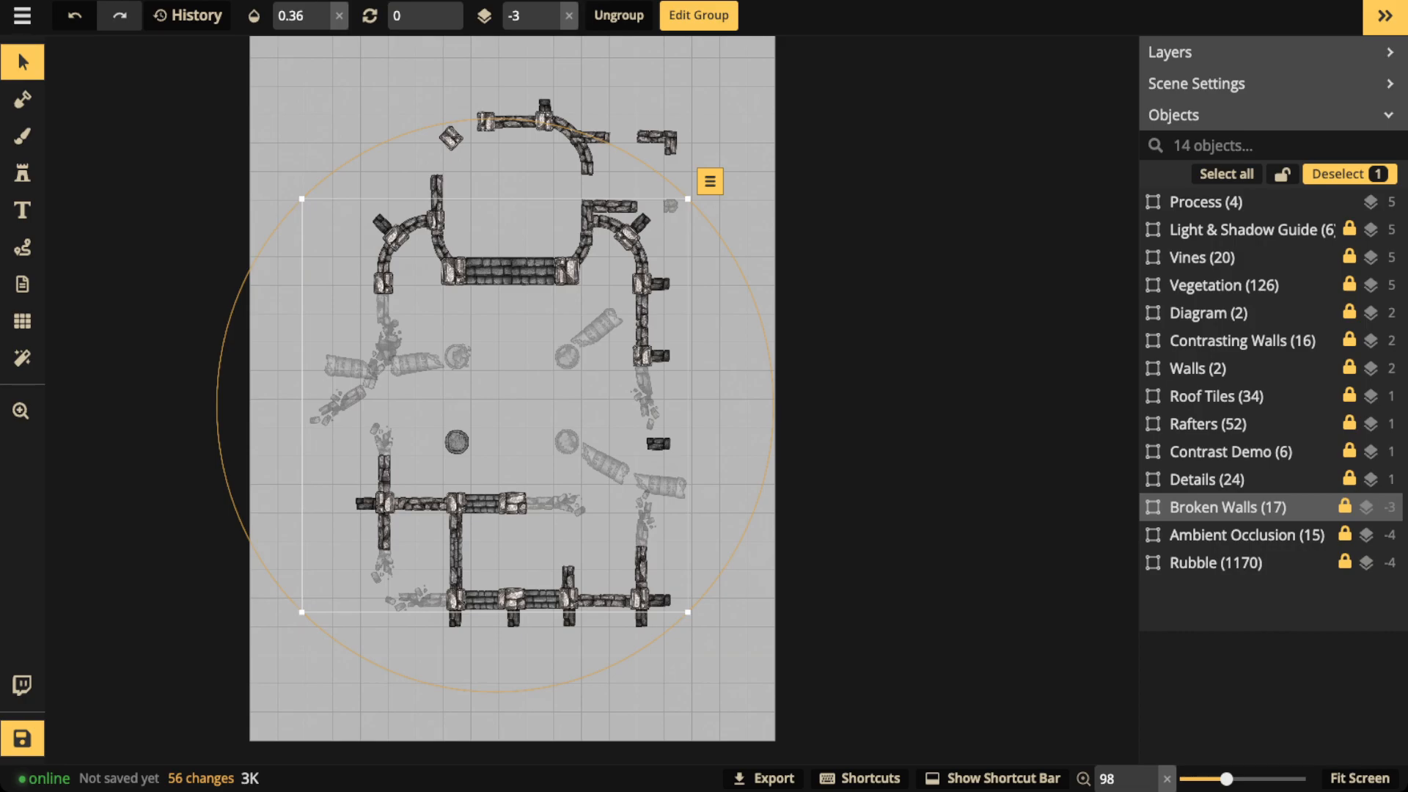
pyautogui.click(339, 15)
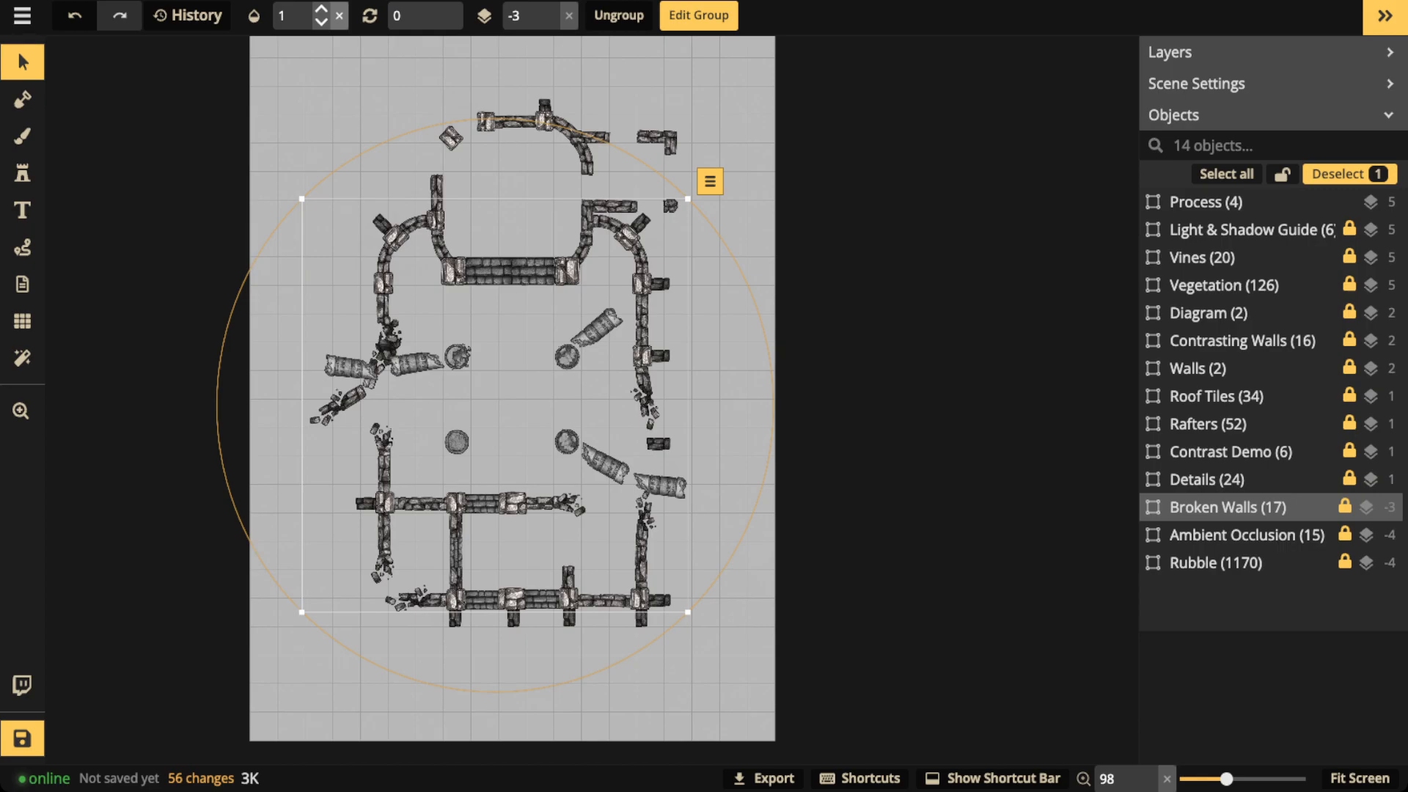
pyautogui.press('Escape')
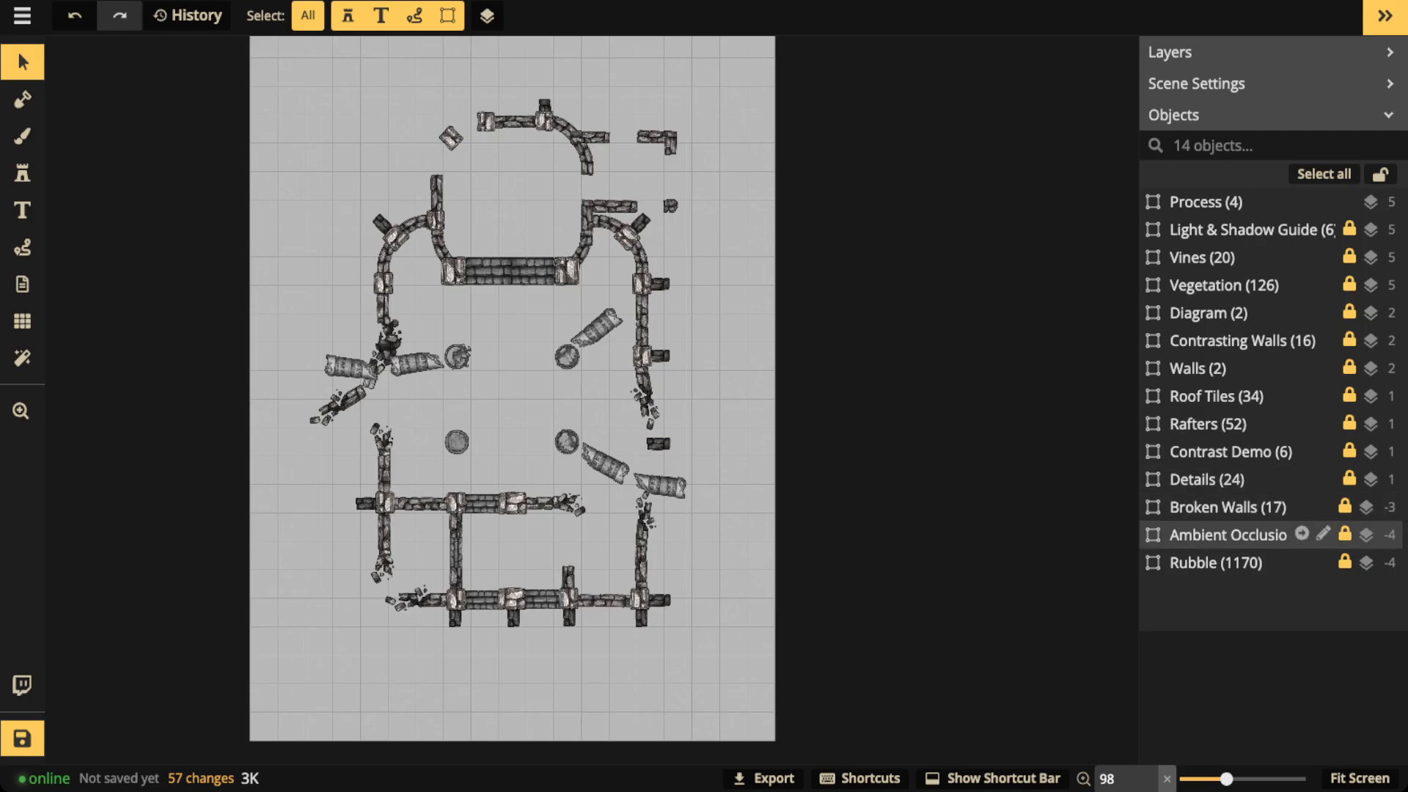
# - Circle the east wall breach with a narrow red freehand loop and again with a wide one, deleting each loop after drawing it
pyautogui.click(1216, 563)
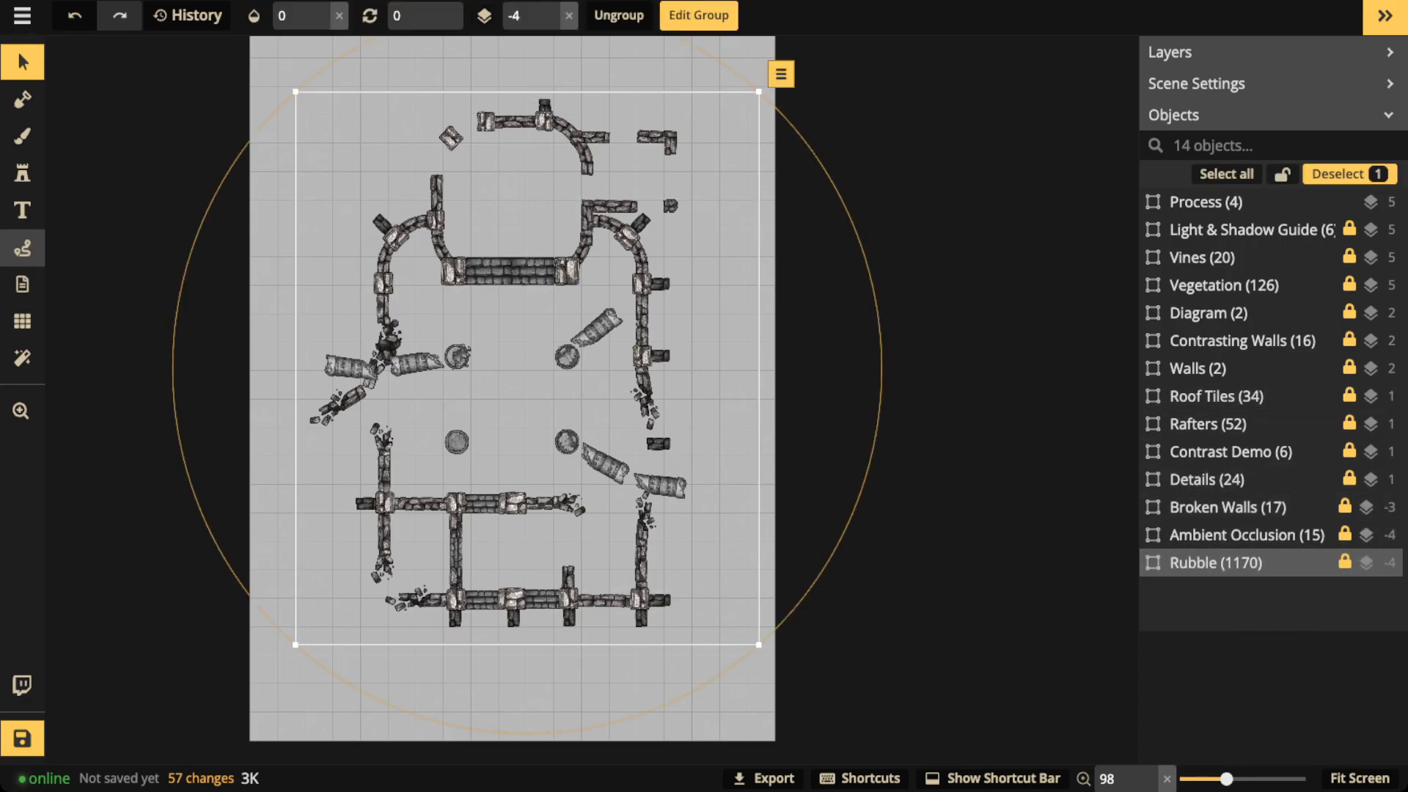
pyautogui.click(22, 248)
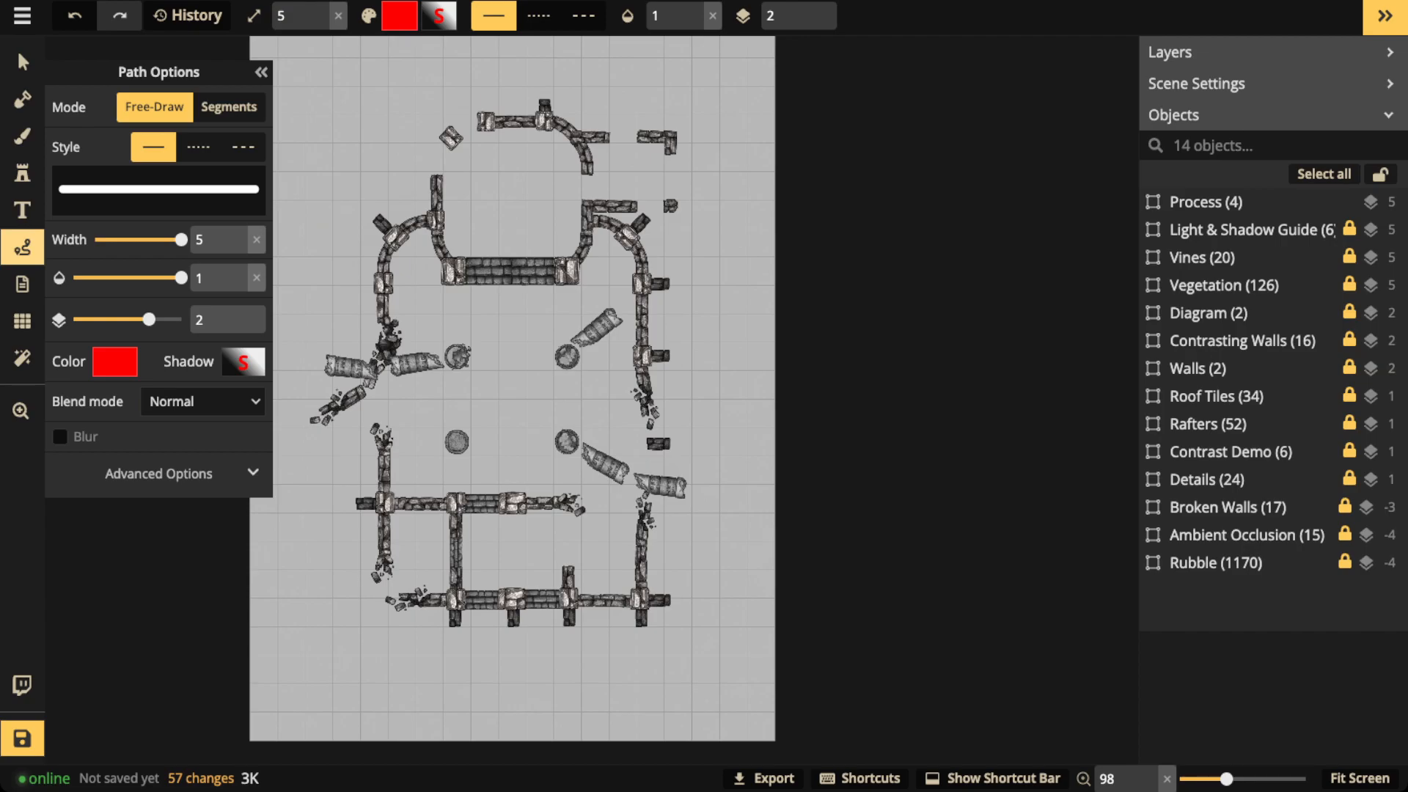
pyautogui.moveTo(636, 370)
pyautogui.mouseDown()
pyautogui.moveTo(630, 453)
pyautogui.moveTo(651, 500)
pyautogui.moveTo(649, 369)
pyautogui.mouseUp()
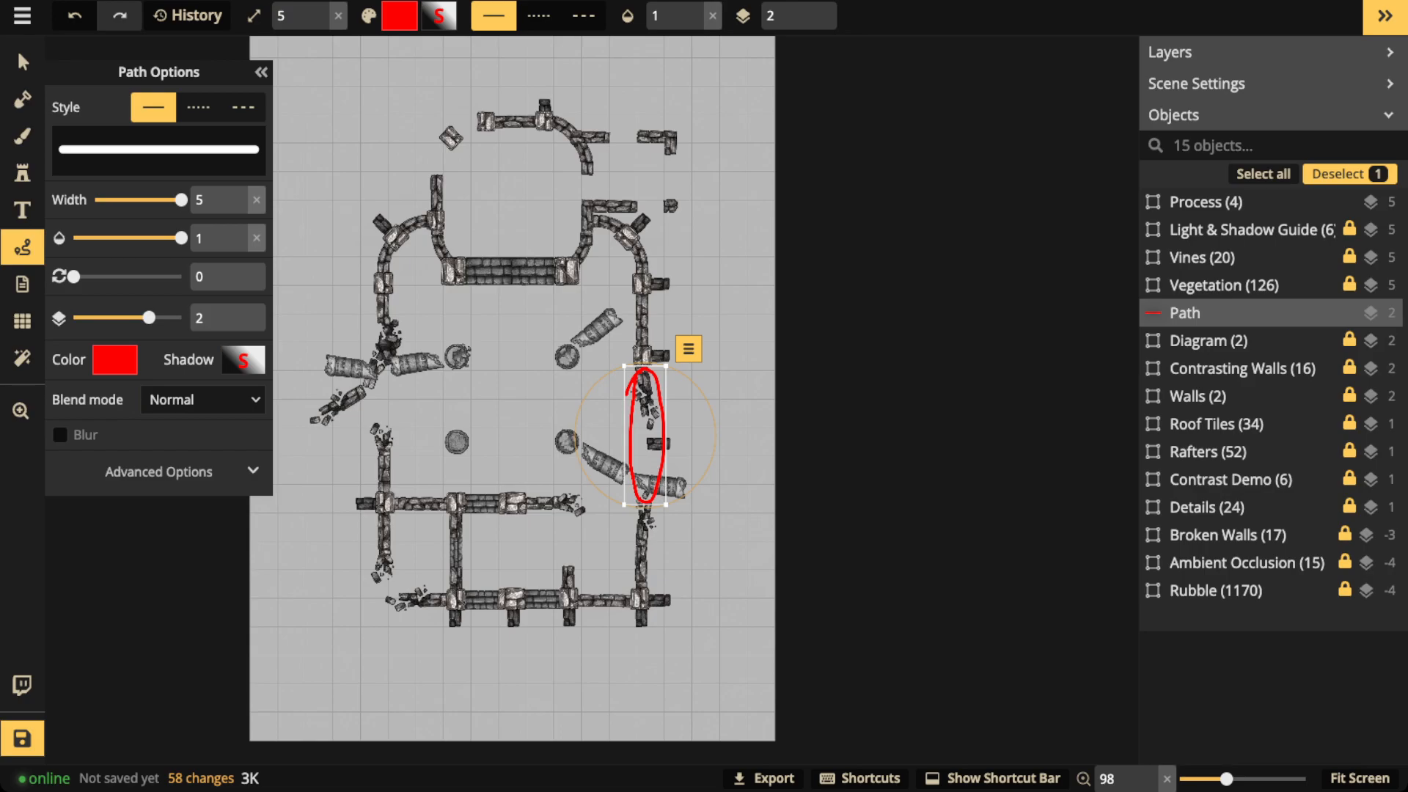
pyautogui.press('Delete')
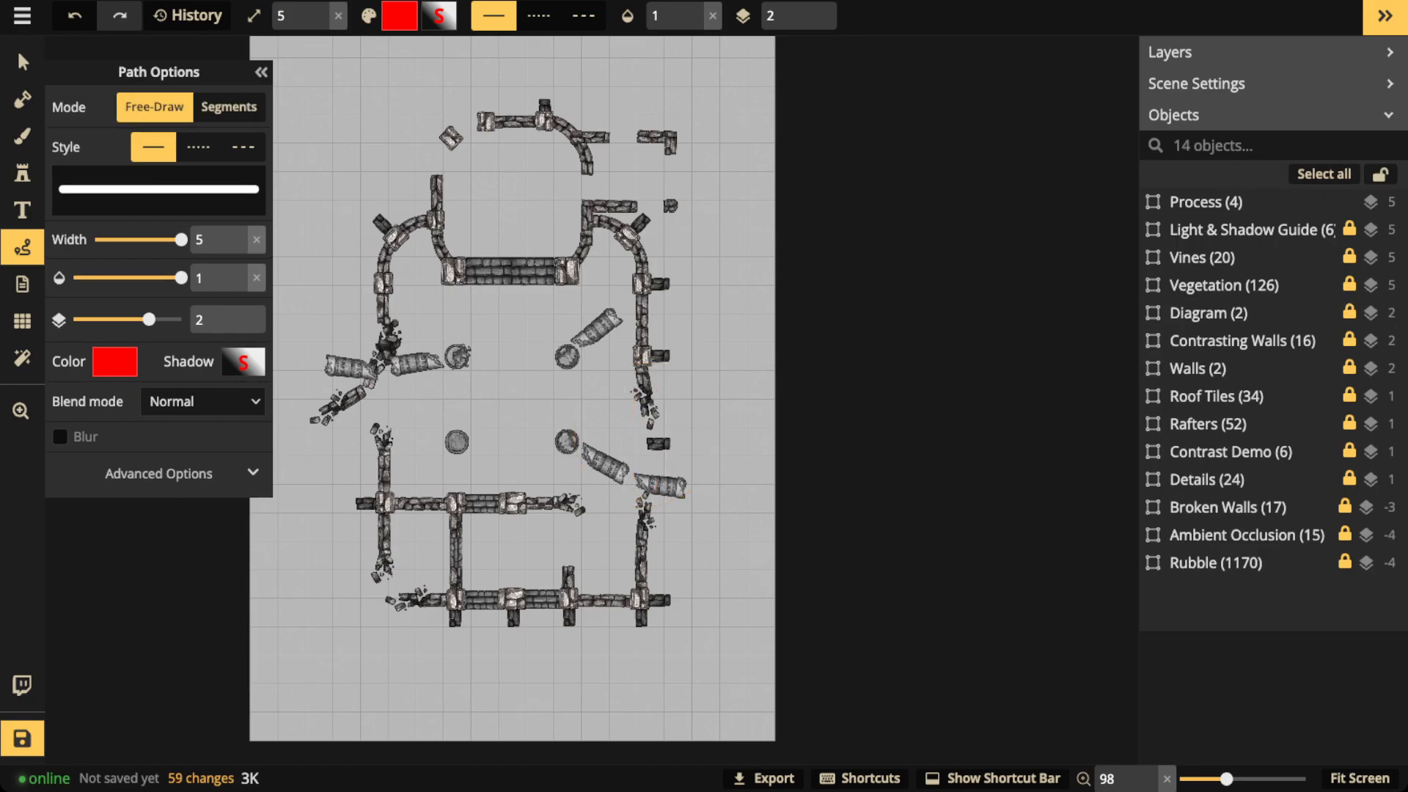
pyautogui.moveTo(682, 375)
pyautogui.mouseDown()
pyautogui.moveTo(618, 421)
pyautogui.moveTo(712, 504)
pyautogui.moveTo(649, 378)
pyautogui.mouseUp()
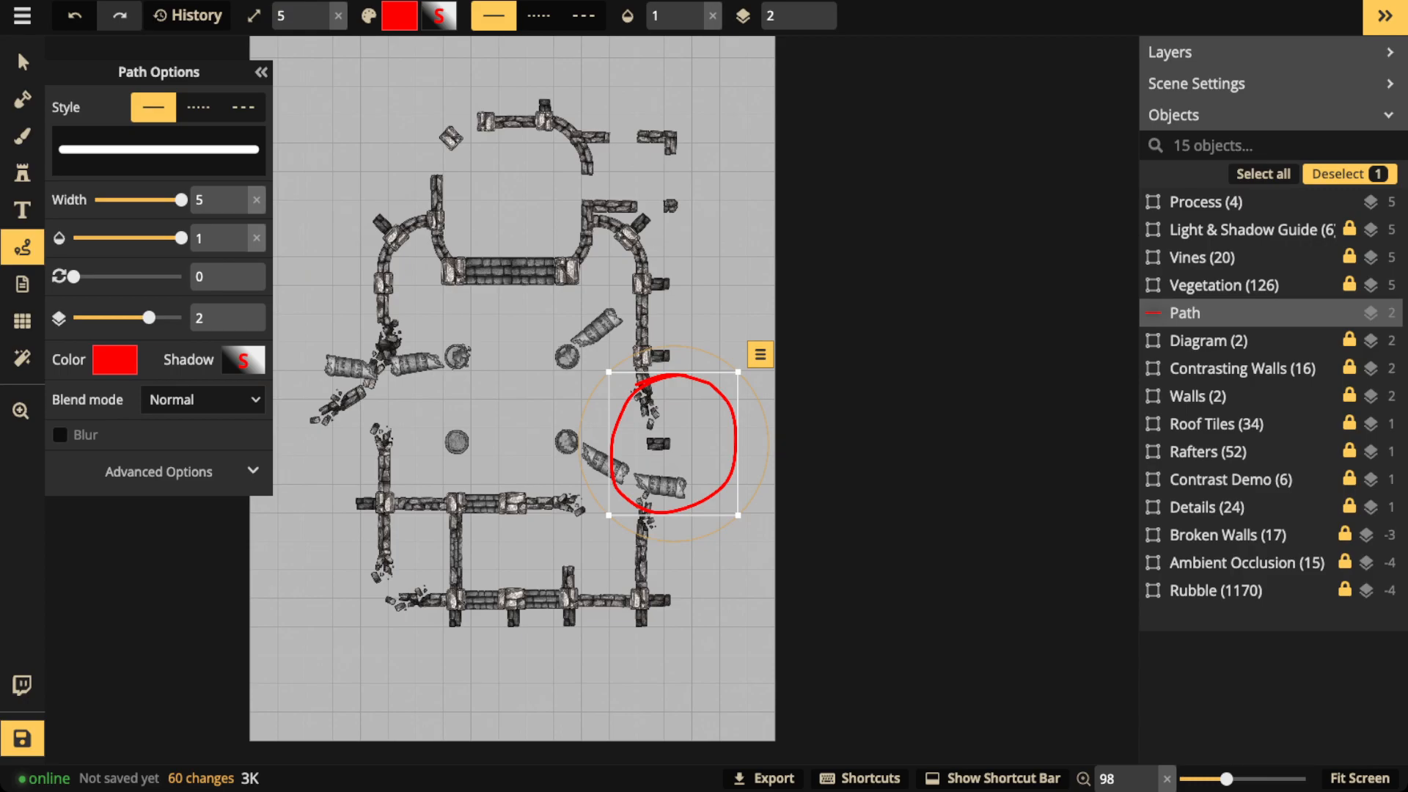
pyautogui.press('Delete')
# - Draw five red freehand loops around the gaps at the inner south wall, southwest corner, west wall, northwest apse and northeast annex
pyautogui.moveTo(612, 478)
pyautogui.mouseDown()
pyautogui.moveTo(568, 494)
pyautogui.moveTo(645, 518)
pyautogui.moveTo(575, 484)
pyautogui.mouseUp()
pyautogui.press('Escape')
pyautogui.moveTo(381, 565)
pyautogui.mouseDown()
pyautogui.moveTo(423, 591)
pyautogui.moveTo(386, 563)
pyautogui.mouseUp()
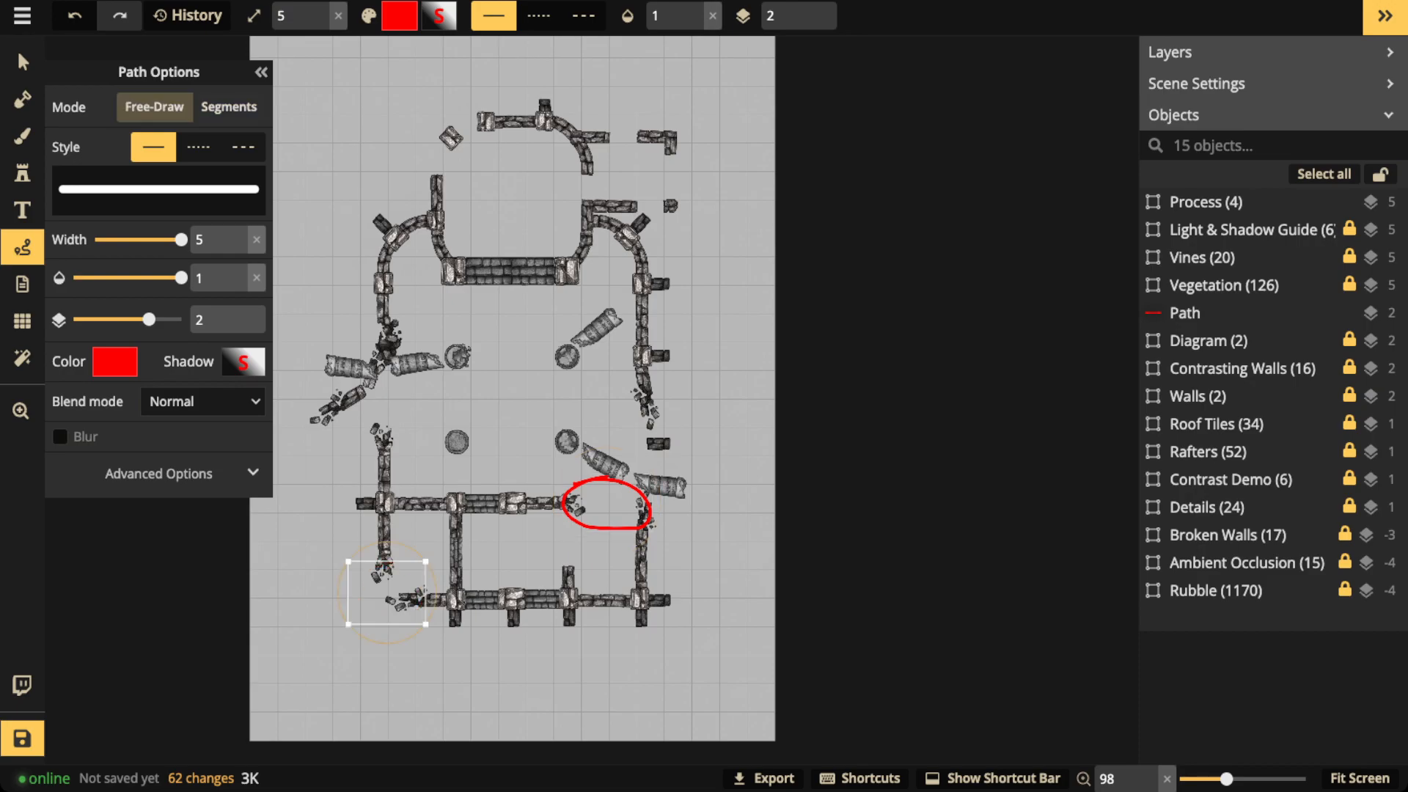
pyautogui.moveTo(396, 354)
pyautogui.mouseDown()
pyautogui.moveTo(403, 436)
pyautogui.moveTo(388, 352)
pyautogui.mouseUp()
pyautogui.press('Escape')
pyautogui.moveTo(418, 115)
pyautogui.mouseDown()
pyautogui.moveTo(447, 103)
pyautogui.moveTo(458, 174)
pyautogui.moveTo(421, 119)
pyautogui.mouseUp()
pyautogui.press('Escape')
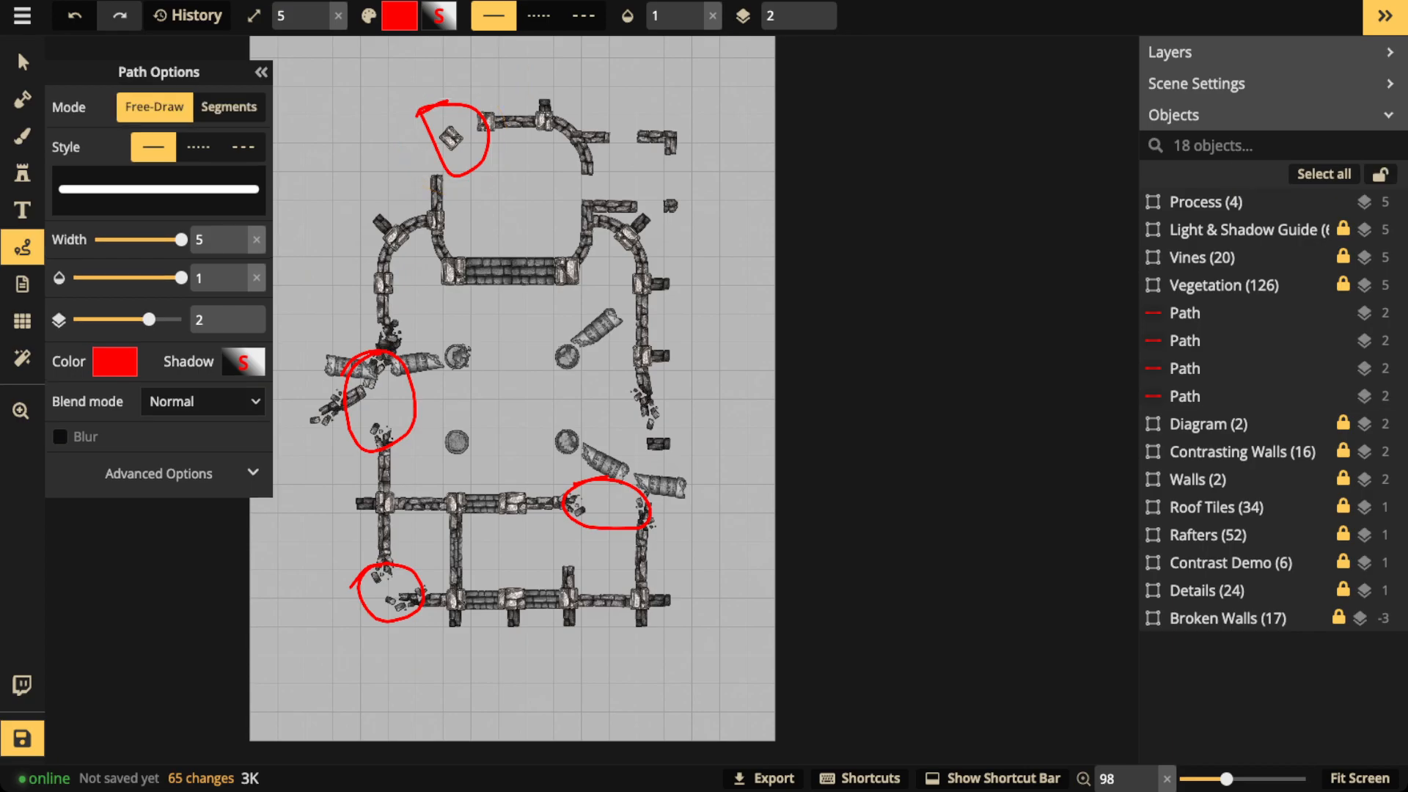
pyautogui.moveTo(669, 152)
pyautogui.mouseDown()
pyautogui.moveTo(658, 174)
pyautogui.moveTo(679, 155)
pyautogui.mouseUp()
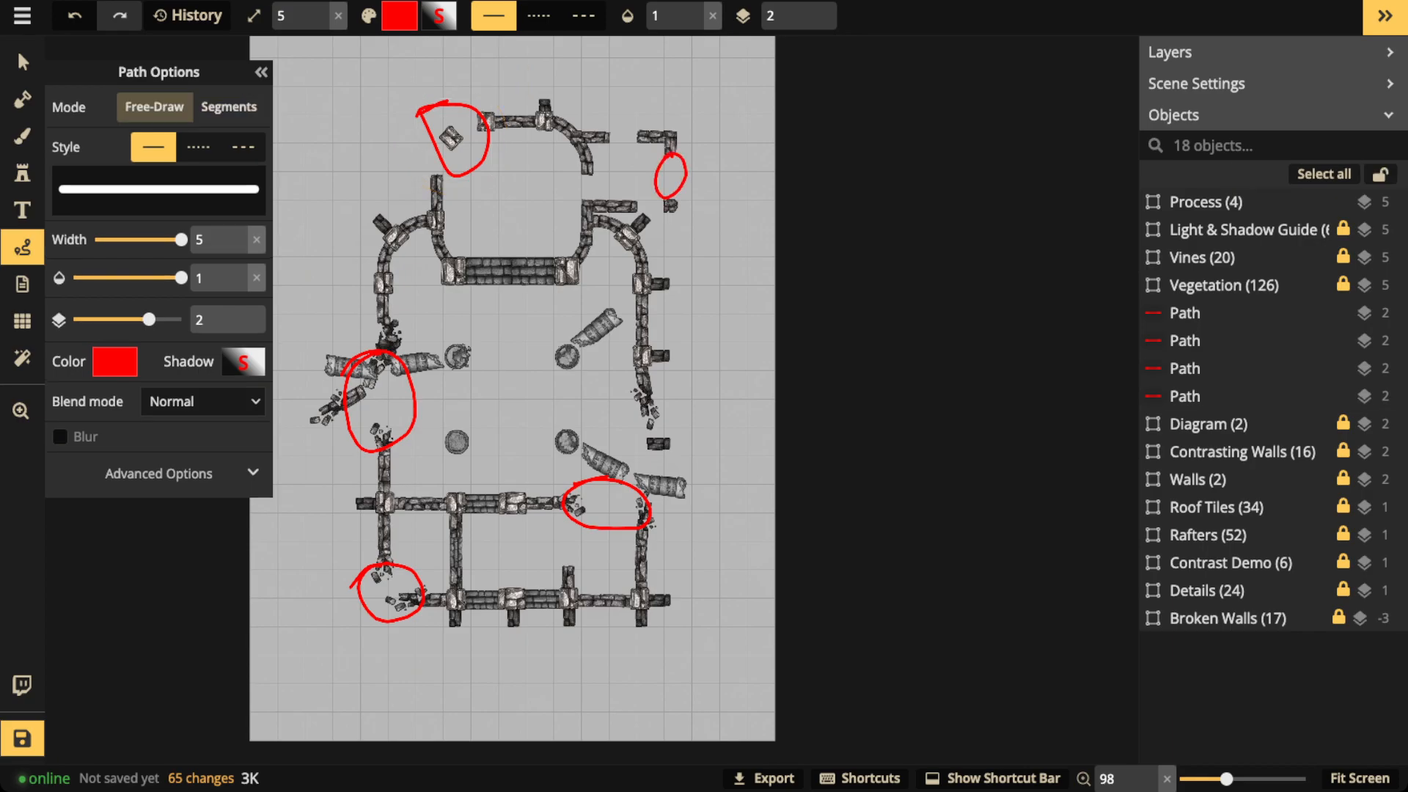
pyautogui.press('Escape')
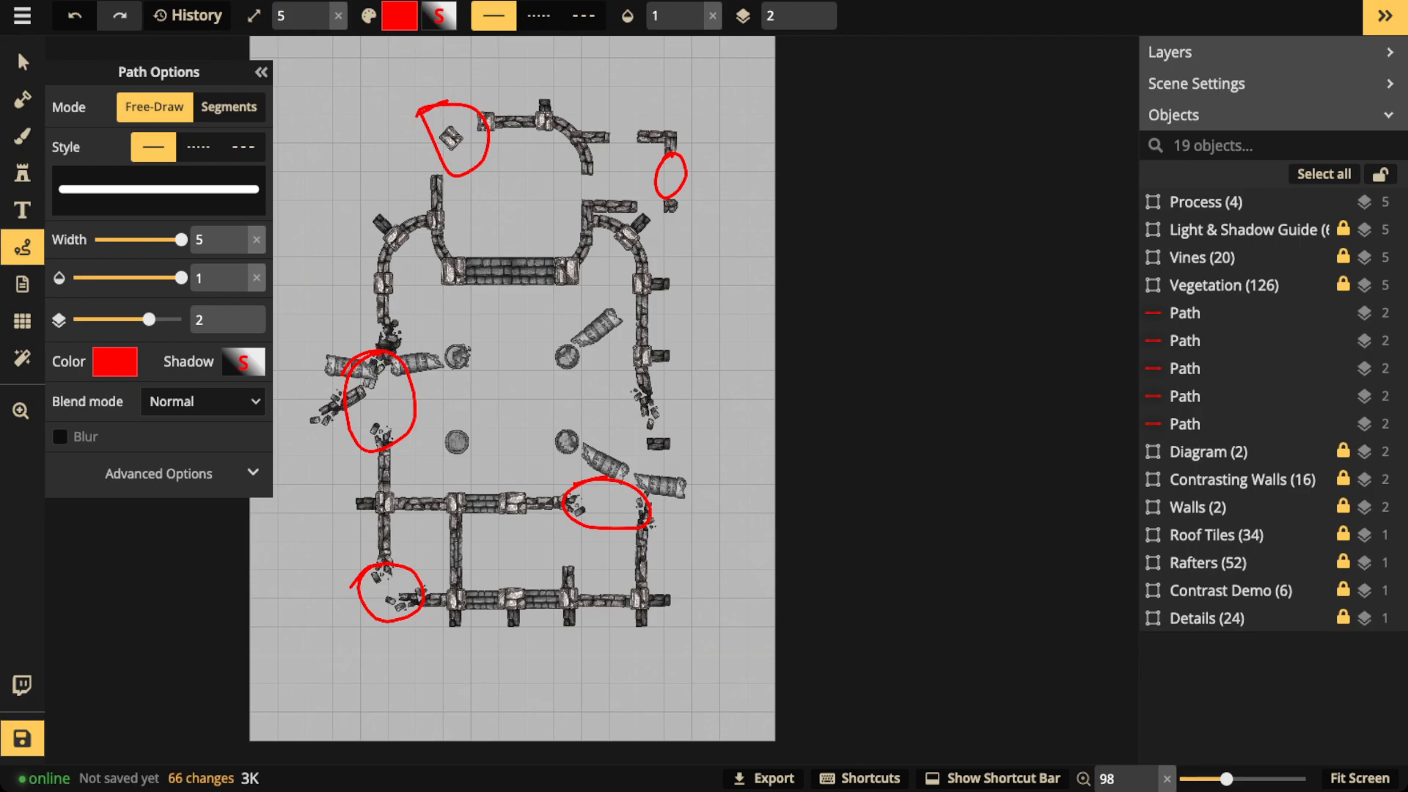
# - Set the Rubble group's opacity to 1
pyautogui.click(22, 62)
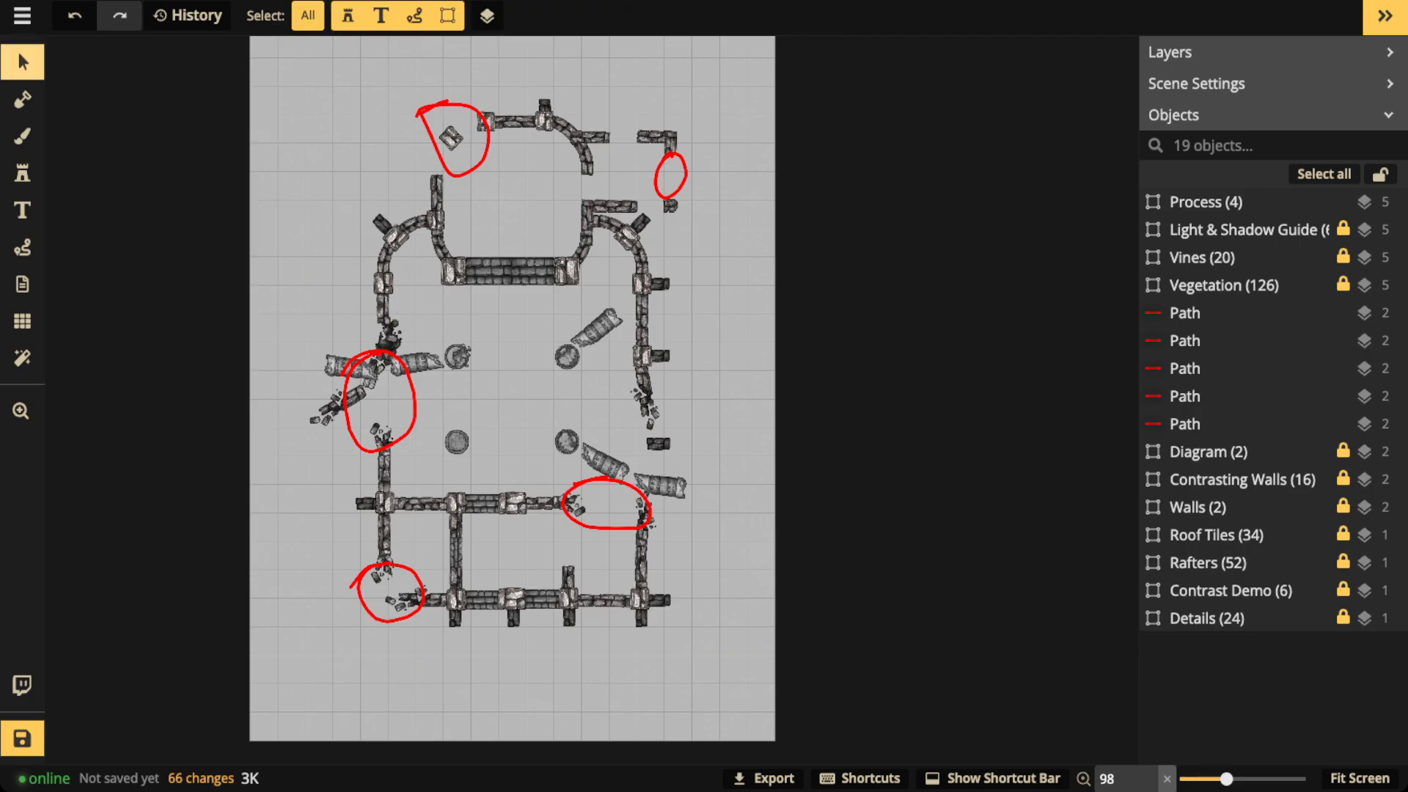
pyautogui.moveTo(291, 72); pyautogui.dragTo(834, 724)
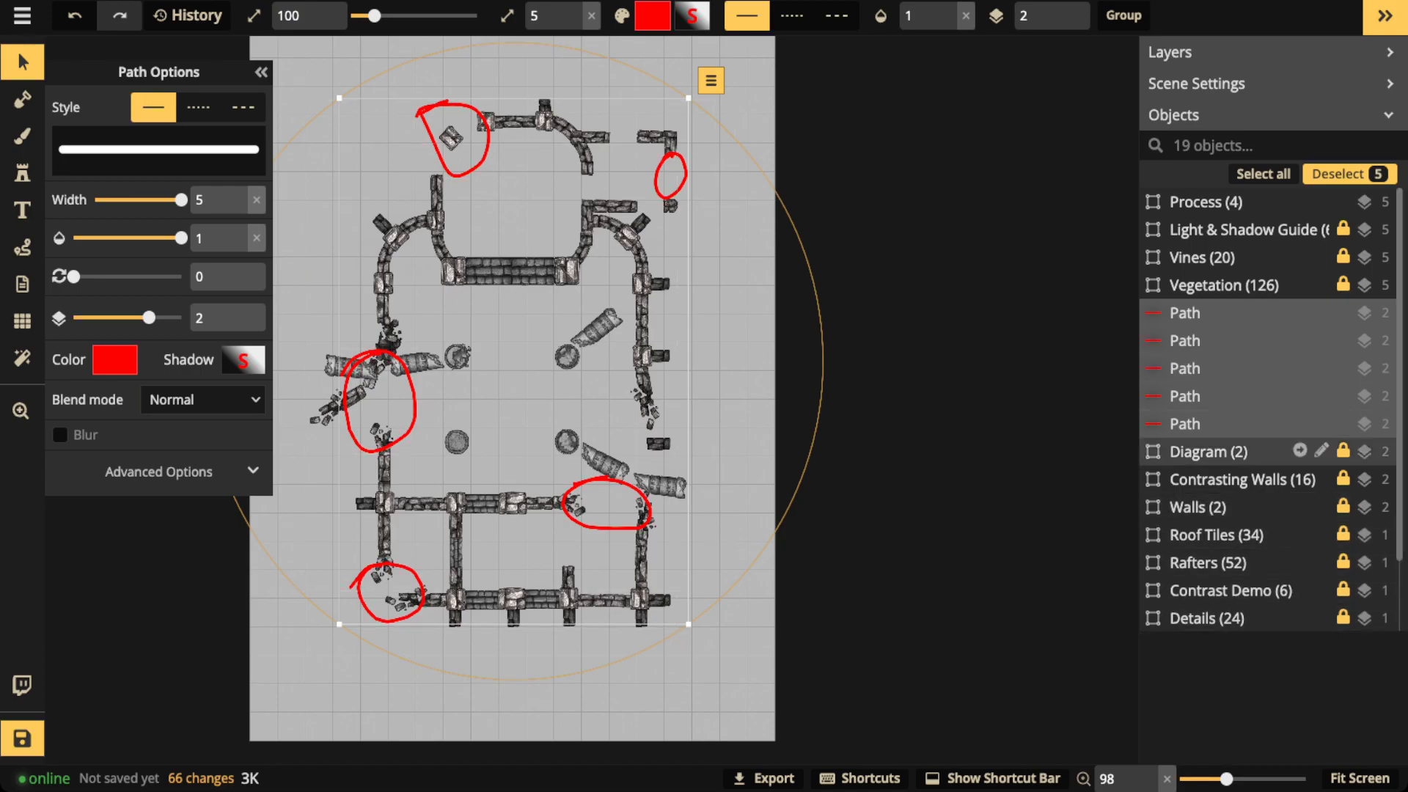
pyautogui.scroll(-1, 1247, 516)
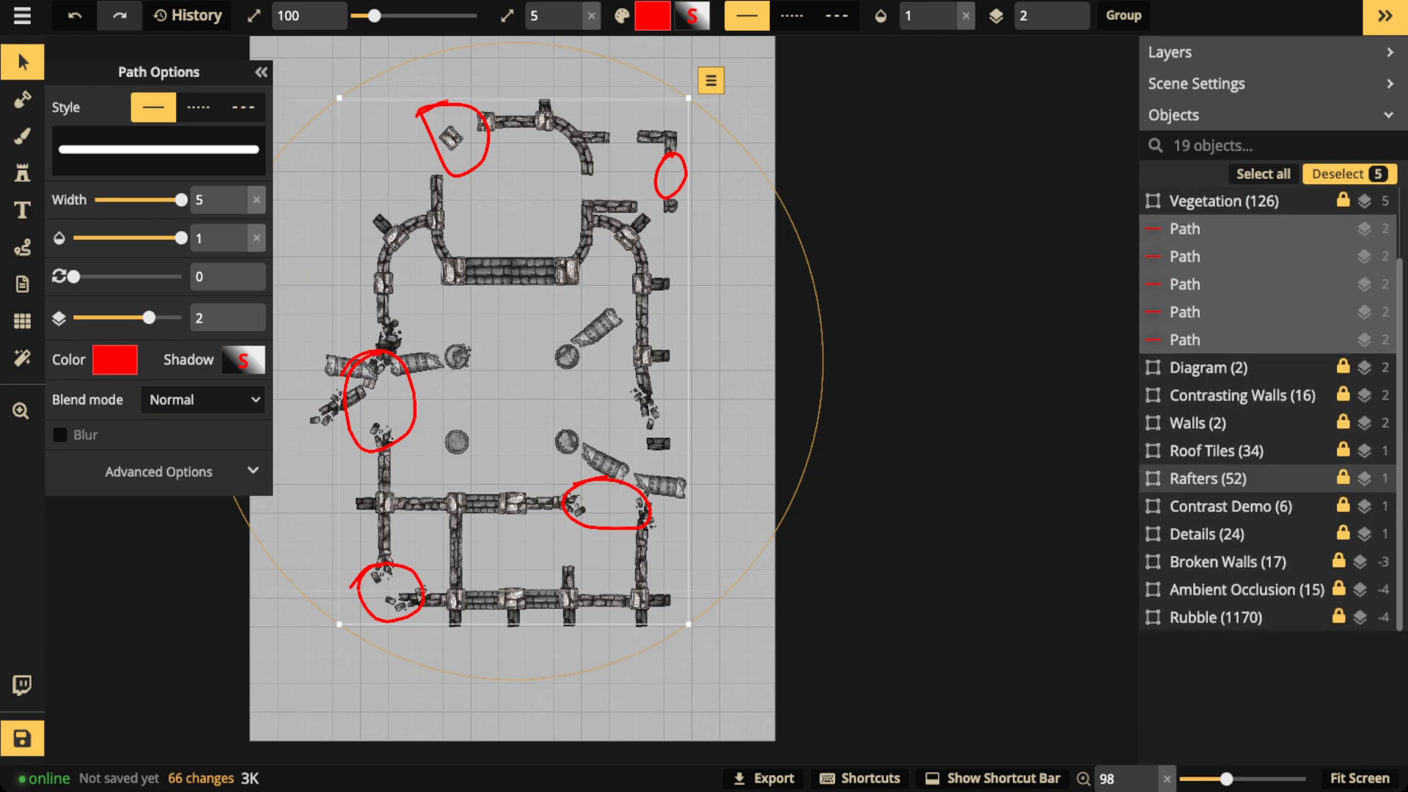
pyautogui.click(1218, 618)
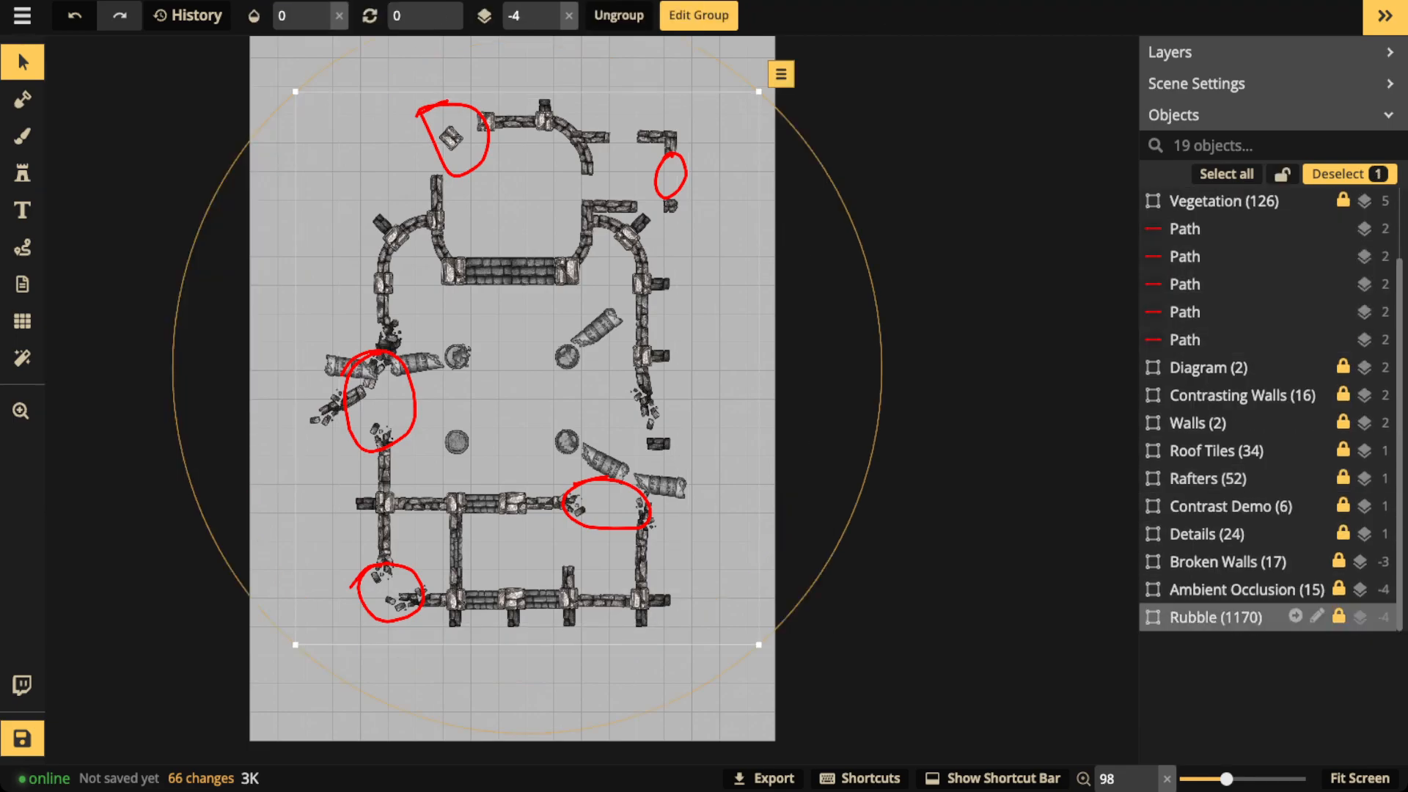
pyautogui.click(321, 10)
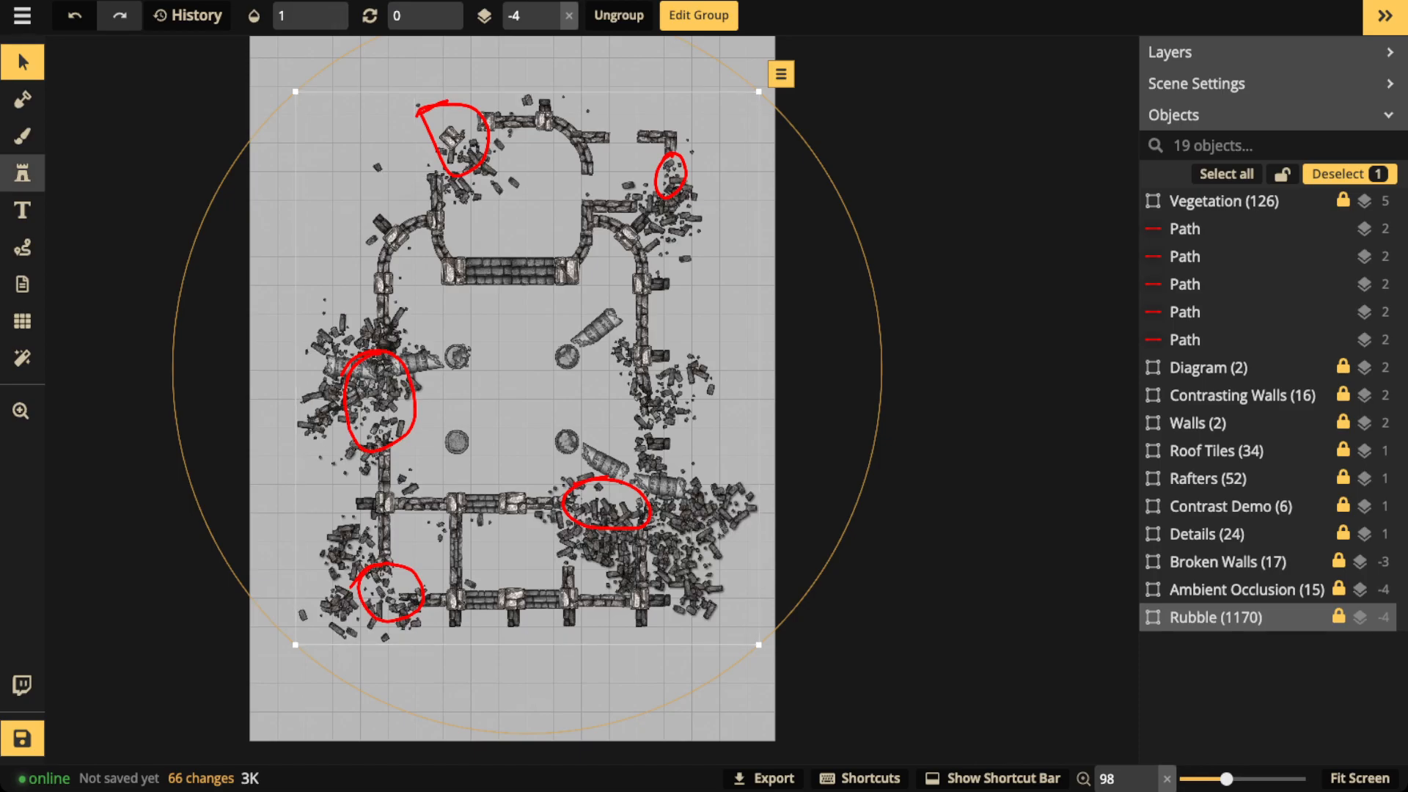
# - Search the stamp catalog for "rubb" and choose the grey stone rubble stamp from the Dwarven pack
pyautogui.click(22, 173)
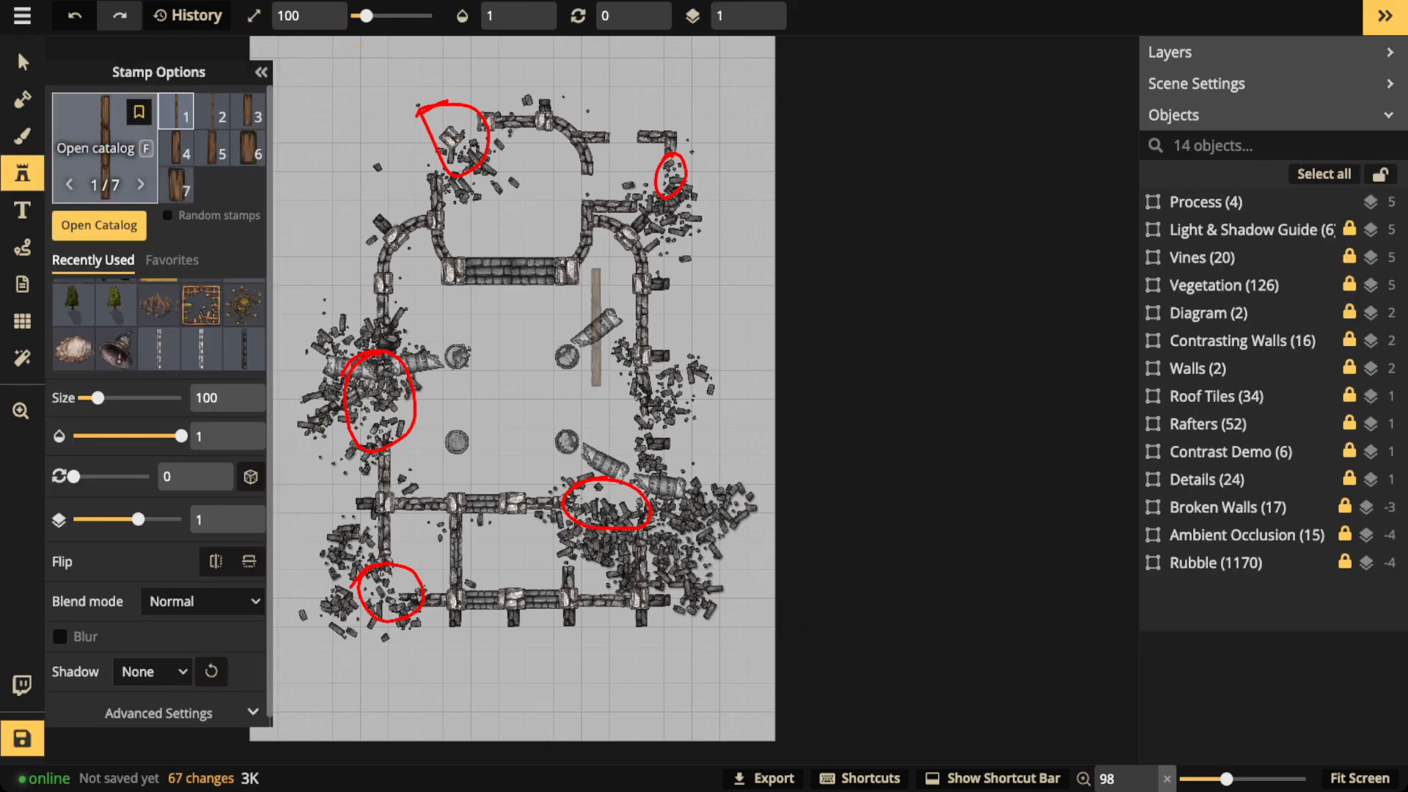
pyautogui.press('f')
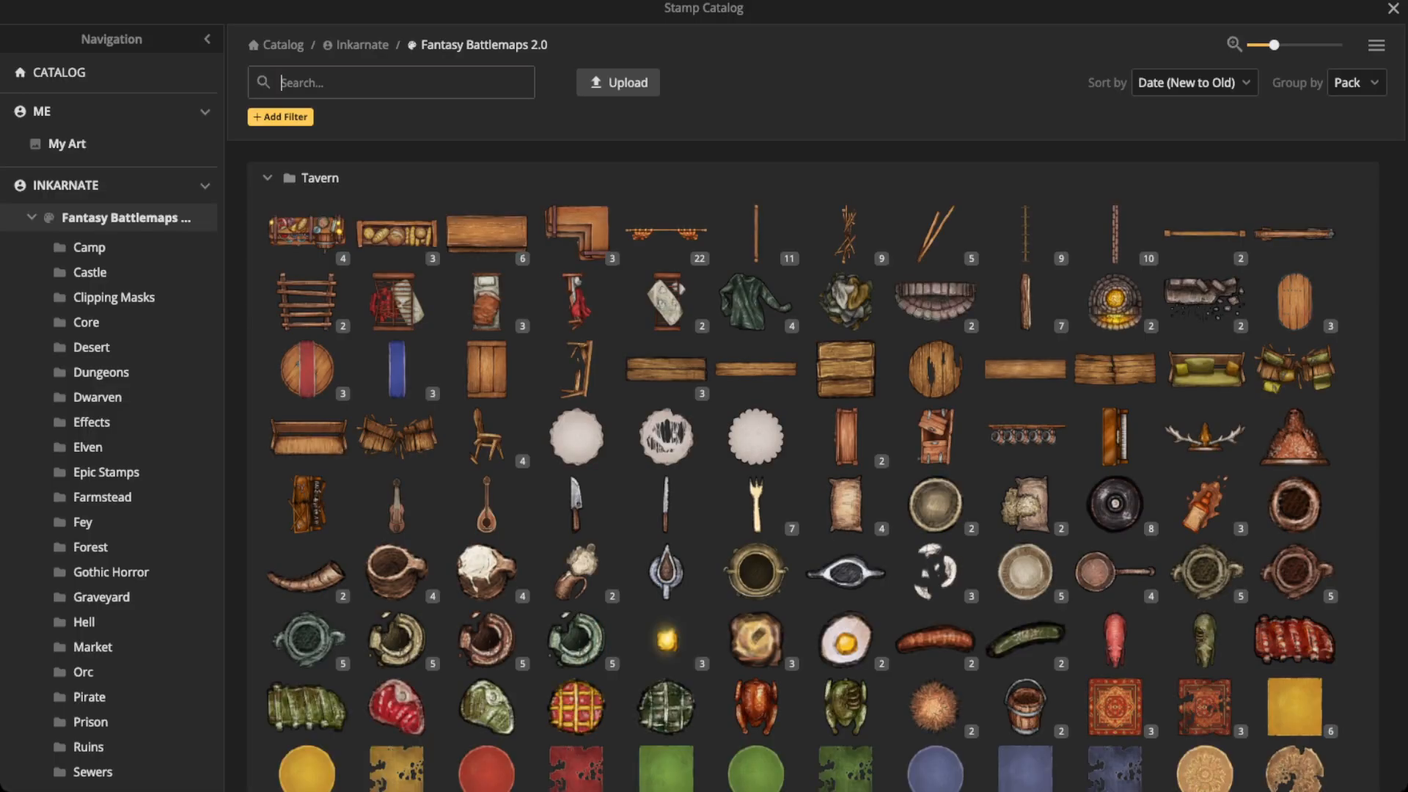
pyautogui.write('rubb')
pyautogui.scroll(-2, 827, 471)
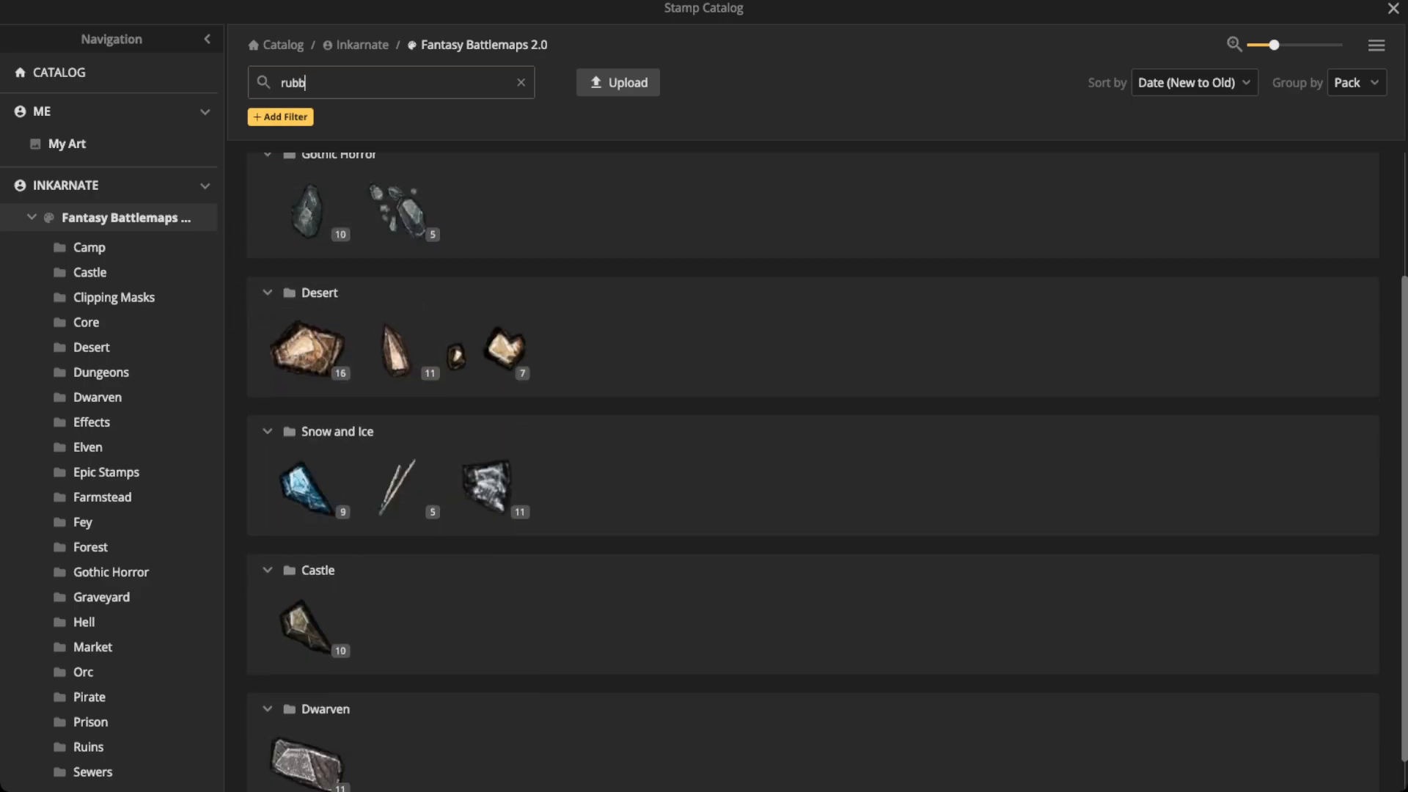
pyautogui.scroll(-1, 813, 471)
pyautogui.click(307, 726)
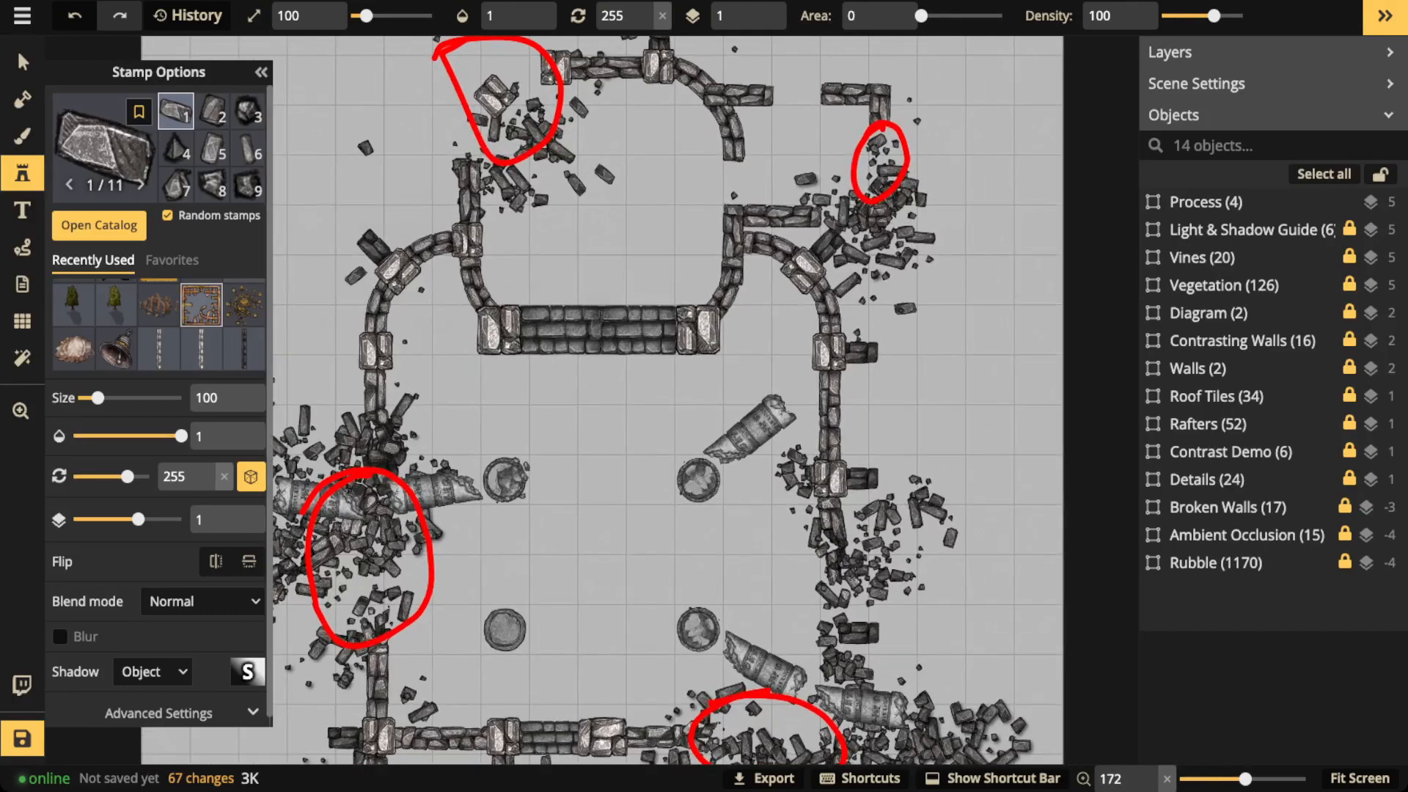
# - Set the rubble stamp's shadow to None and its fill area to 29
pyautogui.click(151, 672)
pyautogui.click(147, 517)
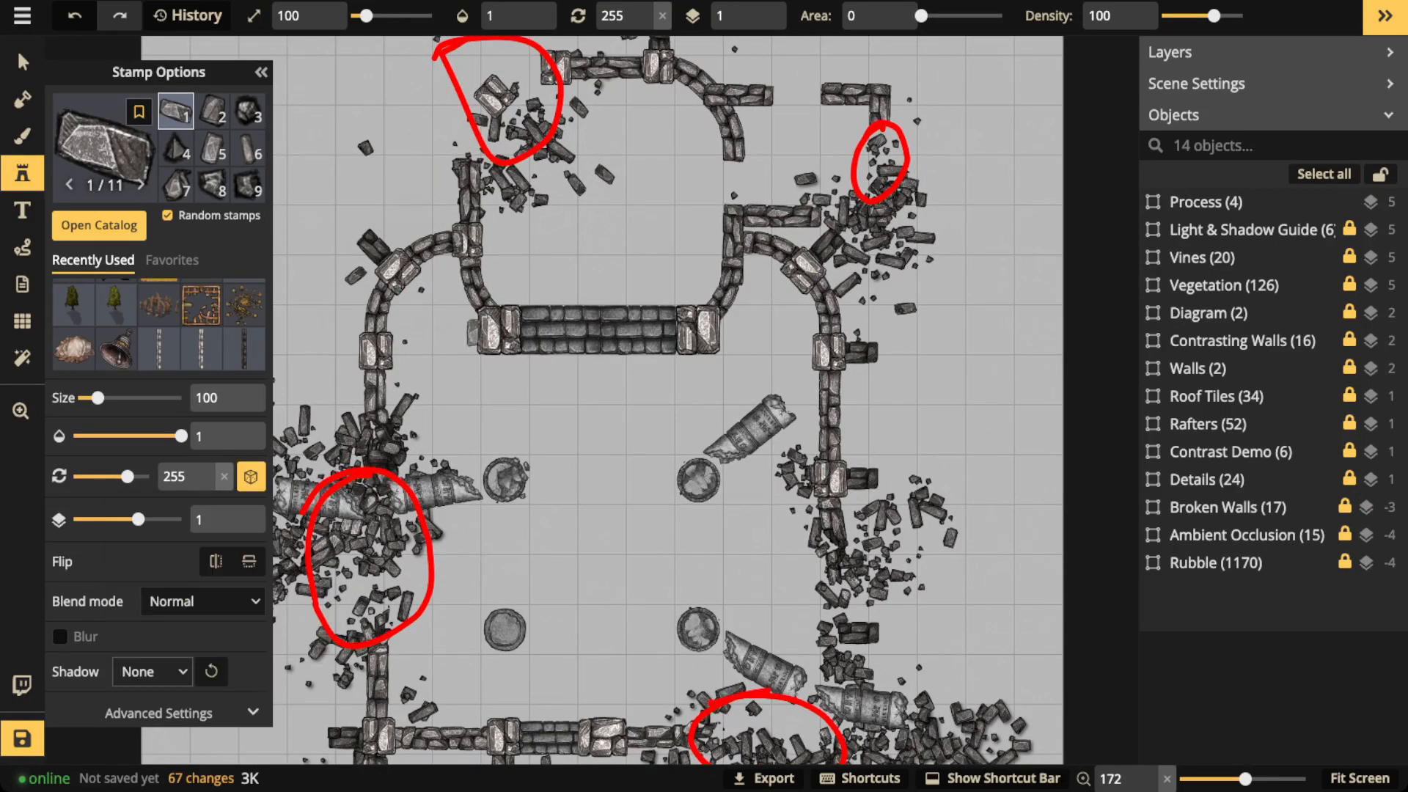
pyautogui.scroll(-2, 465, 330)
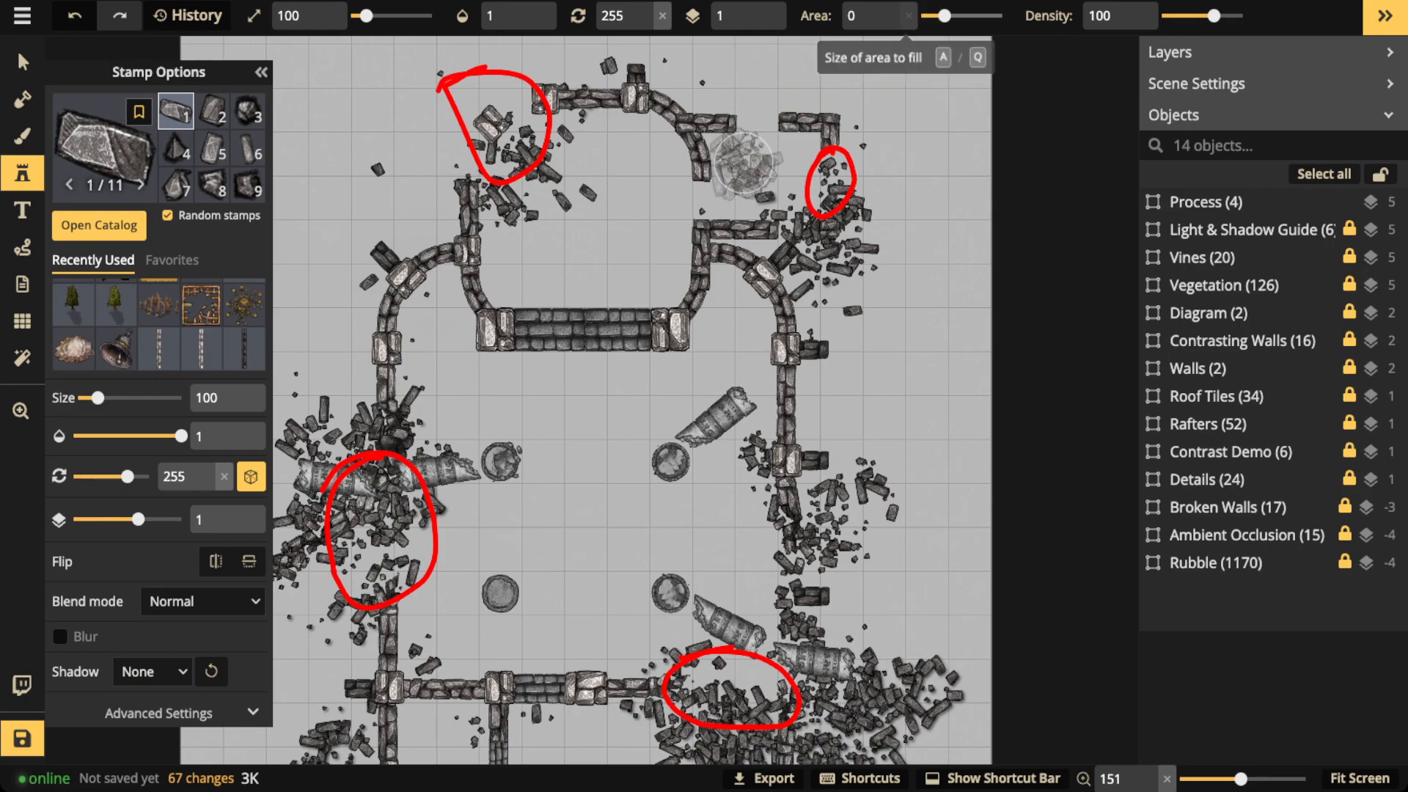
pyautogui.moveTo(921, 16); pyautogui.dragTo(945, 16)
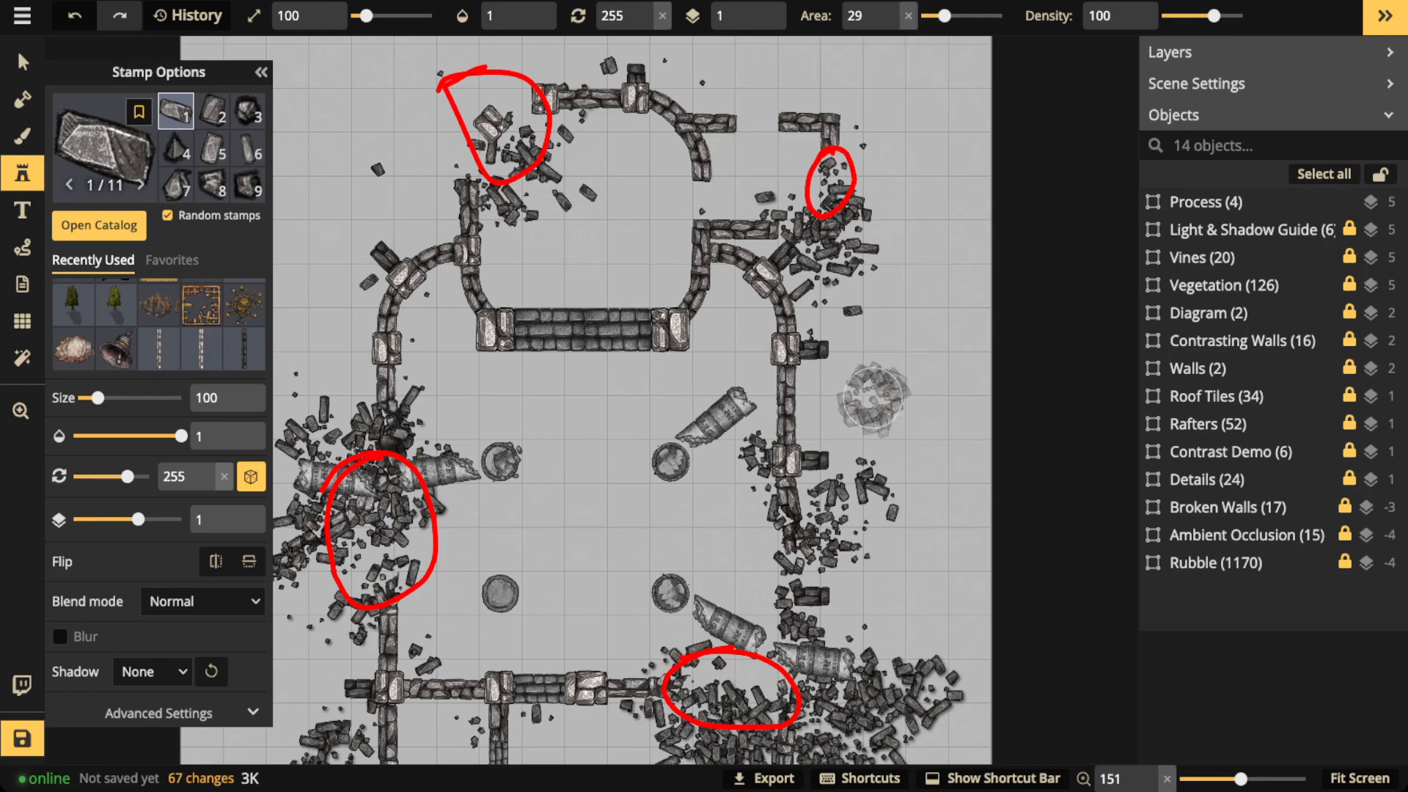
# - Stamp a dense cluster of stone rubble on the empty ground northwest of the church
pyautogui.moveTo(473, 223); pyautogui.dragTo(769, 267)
pyautogui.scroll(2, 653, 162)
pyautogui.scroll(2, 611, 154)
pyautogui.moveTo(582, 147)
pyautogui.mouseDown()
pyautogui.moveTo(559, 180)
pyautogui.moveTo(543, 185)
pyautogui.moveTo(531, 163)
pyautogui.moveTo(561, 117)
pyautogui.mouseUp()
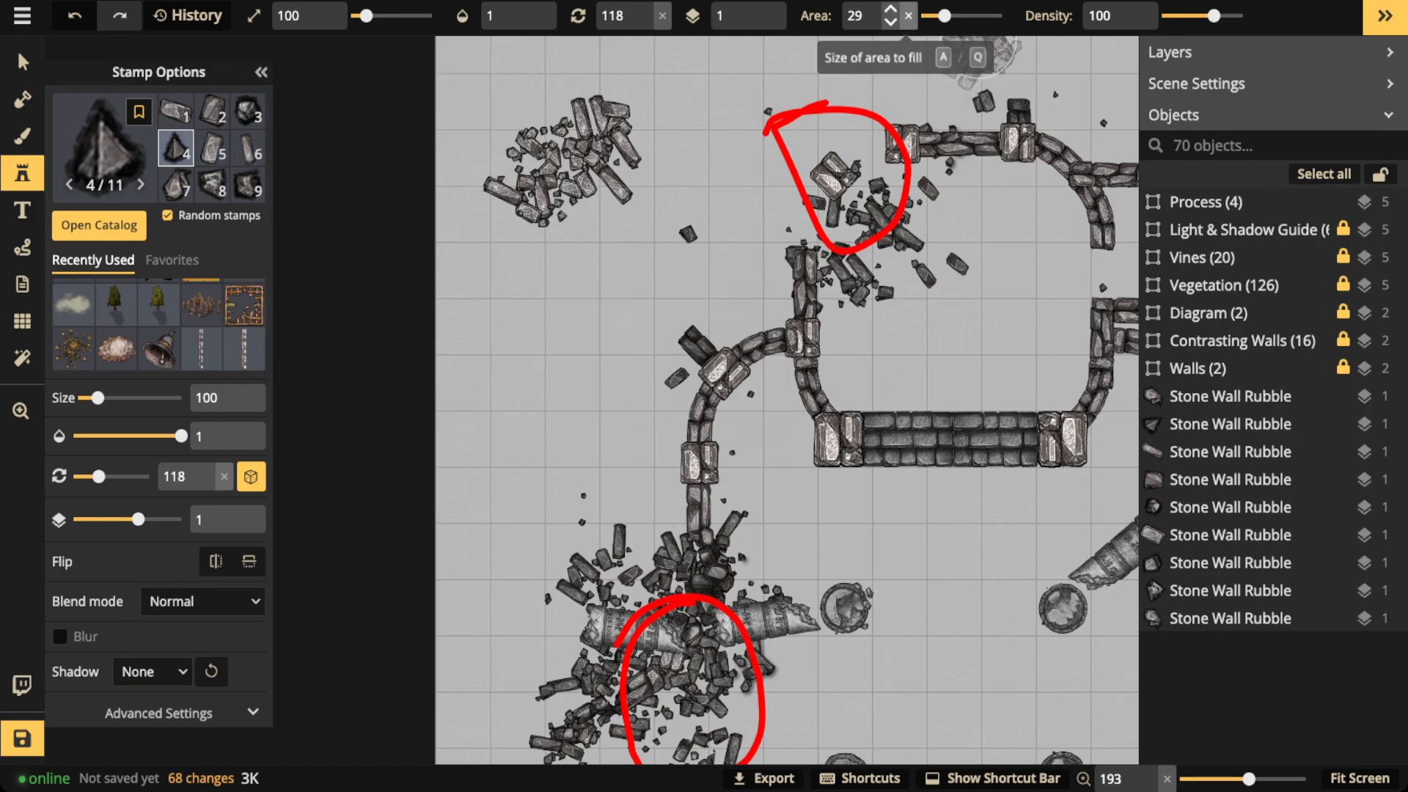
# - Set the stamp area to 0 and scatter single rubble stones along the new cluster's west side, trailing out to the map edge
pyautogui.moveTo(945, 15); pyautogui.dragTo(916, 15)
pyautogui.click(498, 112)
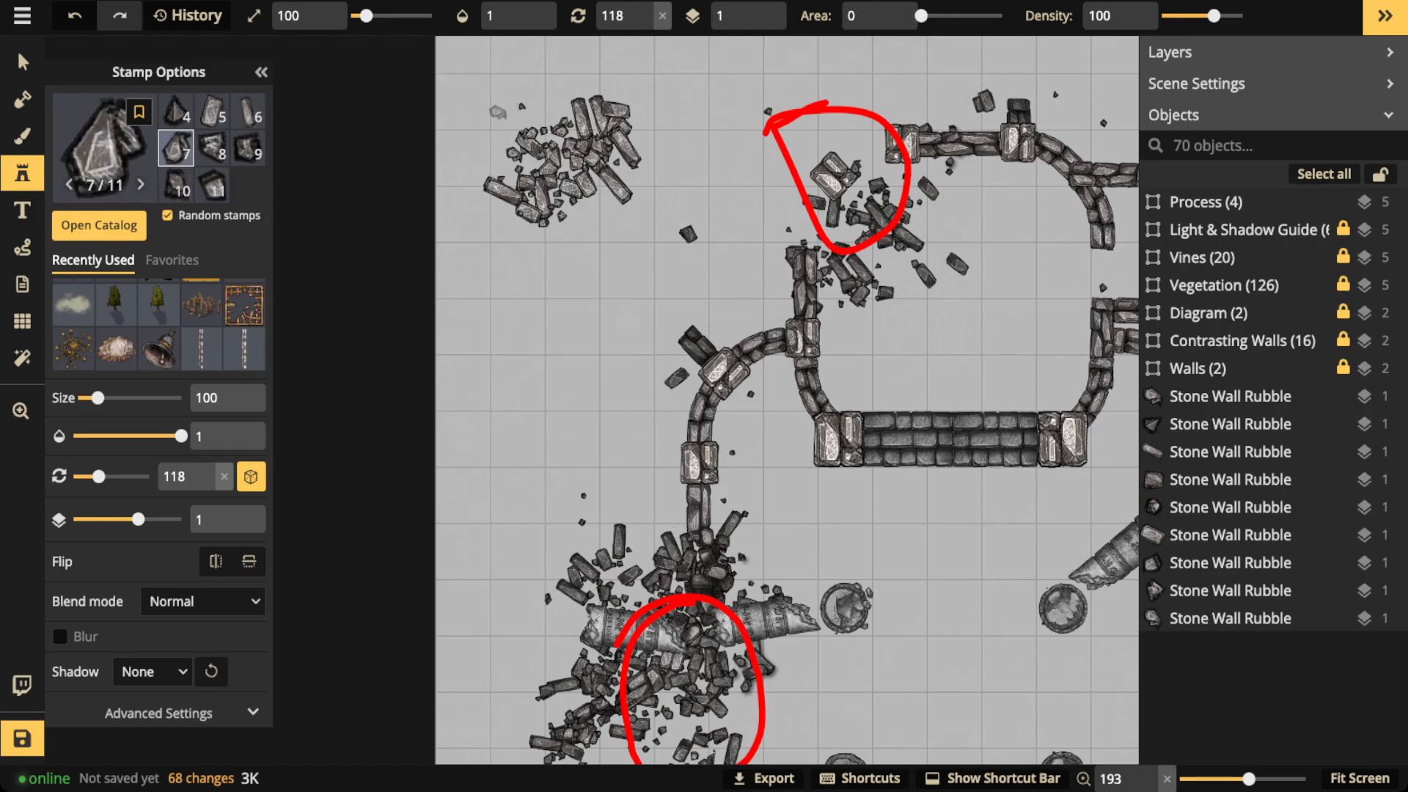
pyautogui.click(511, 78)
pyautogui.click(533, 114)
pyautogui.click(533, 94)
pyautogui.click(528, 110)
pyautogui.click(549, 125)
pyautogui.click(526, 163)
pyautogui.click(487, 178)
pyautogui.moveTo(485, 188)
pyautogui.mouseDown()
pyautogui.moveTo(467, 177)
pyautogui.moveTo(442, 192)
pyautogui.mouseUp()
# - Add more single rubble stones over the cluster's north and east sides to fill it out
pyautogui.click(610, 94)
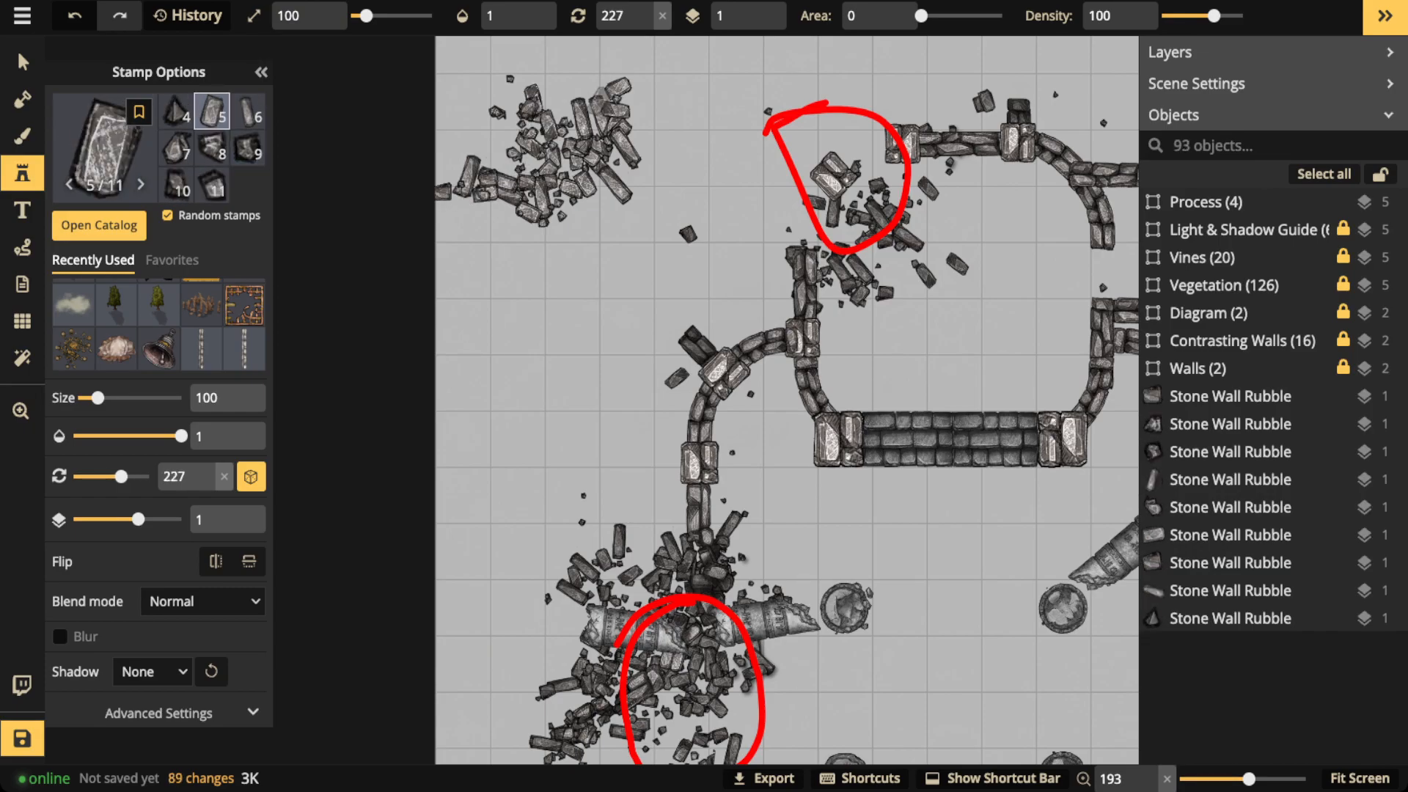
pyautogui.moveTo(601, 95); pyautogui.dragTo(615, 158)
pyautogui.moveTo(525, 62)
pyautogui.mouseDown()
pyautogui.moveTo(580, 193)
pyautogui.moveTo(546, 217)
pyautogui.moveTo(525, 199)
pyautogui.mouseUp()
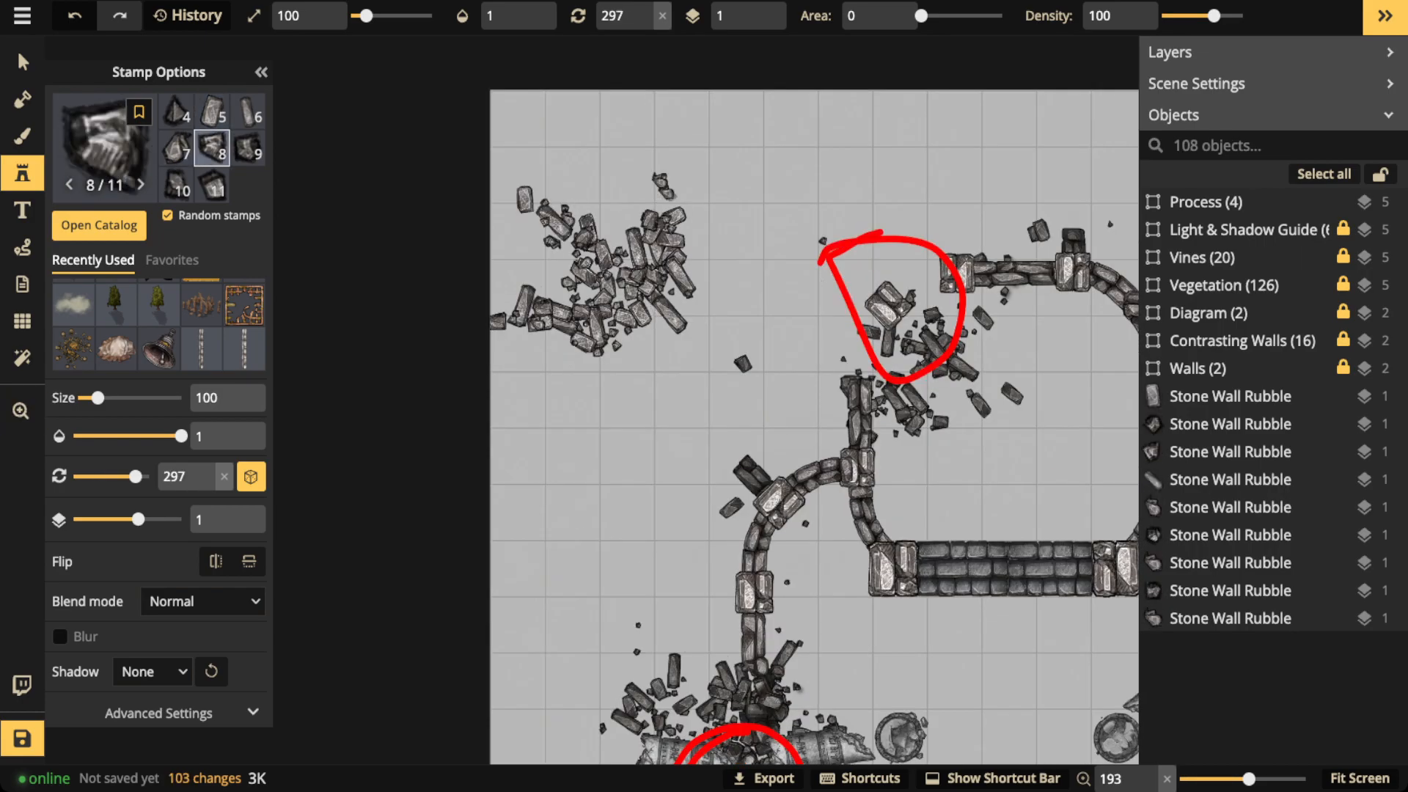
pyautogui.moveTo(687, 221)
pyautogui.mouseDown()
pyautogui.moveTo(650, 213)
pyautogui.moveTo(687, 186)
pyautogui.moveTo(620, 204)
pyautogui.moveTo(613, 181)
pyautogui.mouseUp()
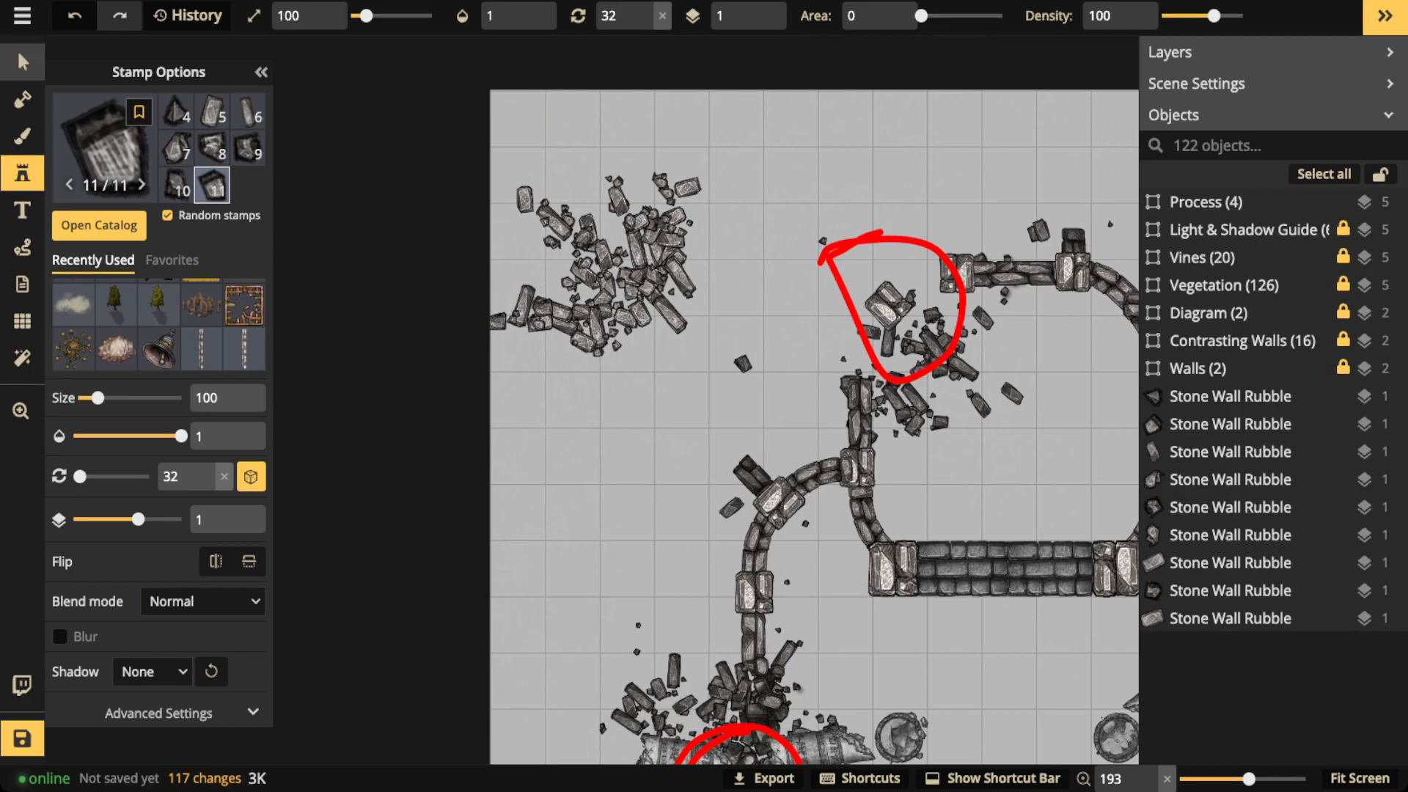
# - Select all the red annotation circles and the loose demo rubble stamps without the Process group, and delete them
pyautogui.click(22, 61)
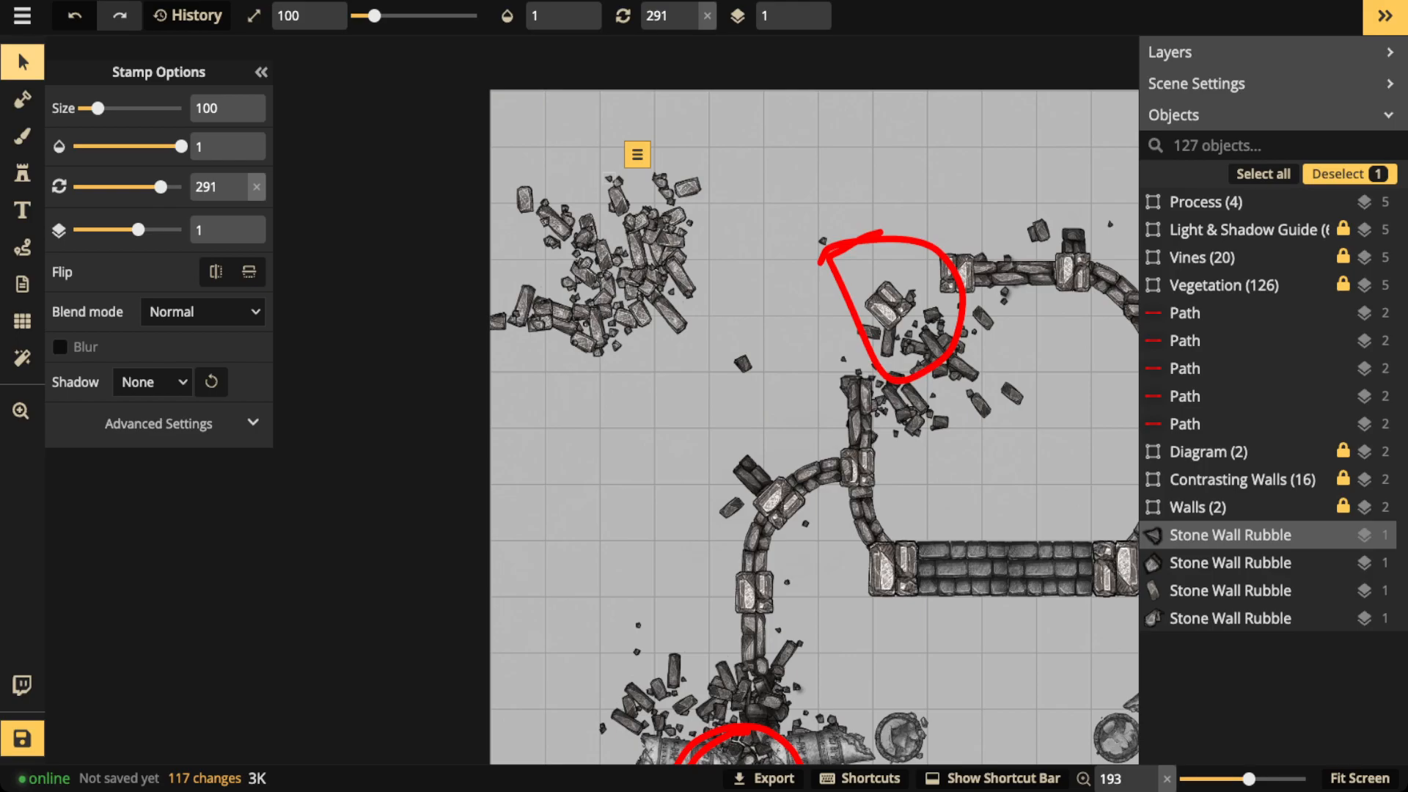
pyautogui.click(22, 62)
pyautogui.scroll(-6, 476, 125)
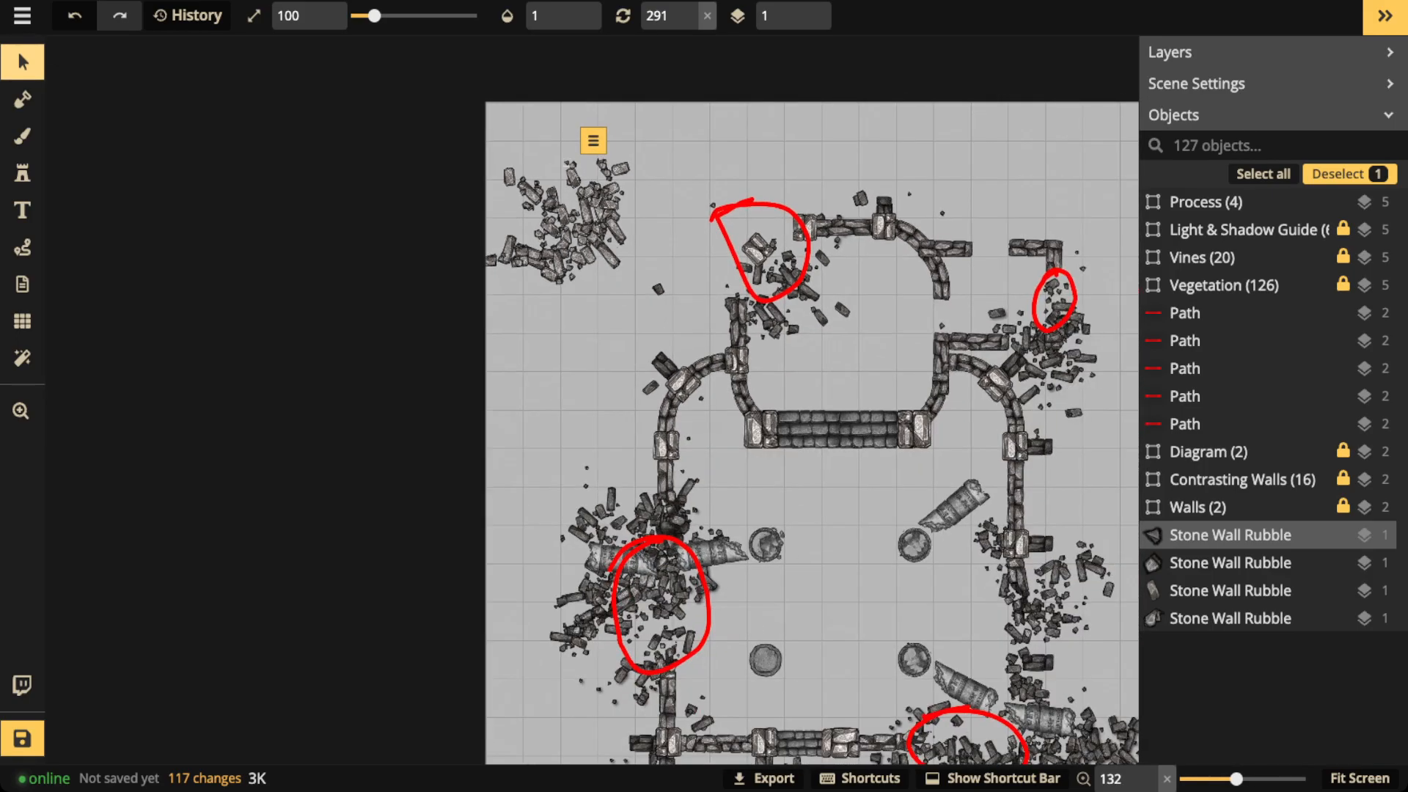
pyautogui.scroll(-2, 475, 125)
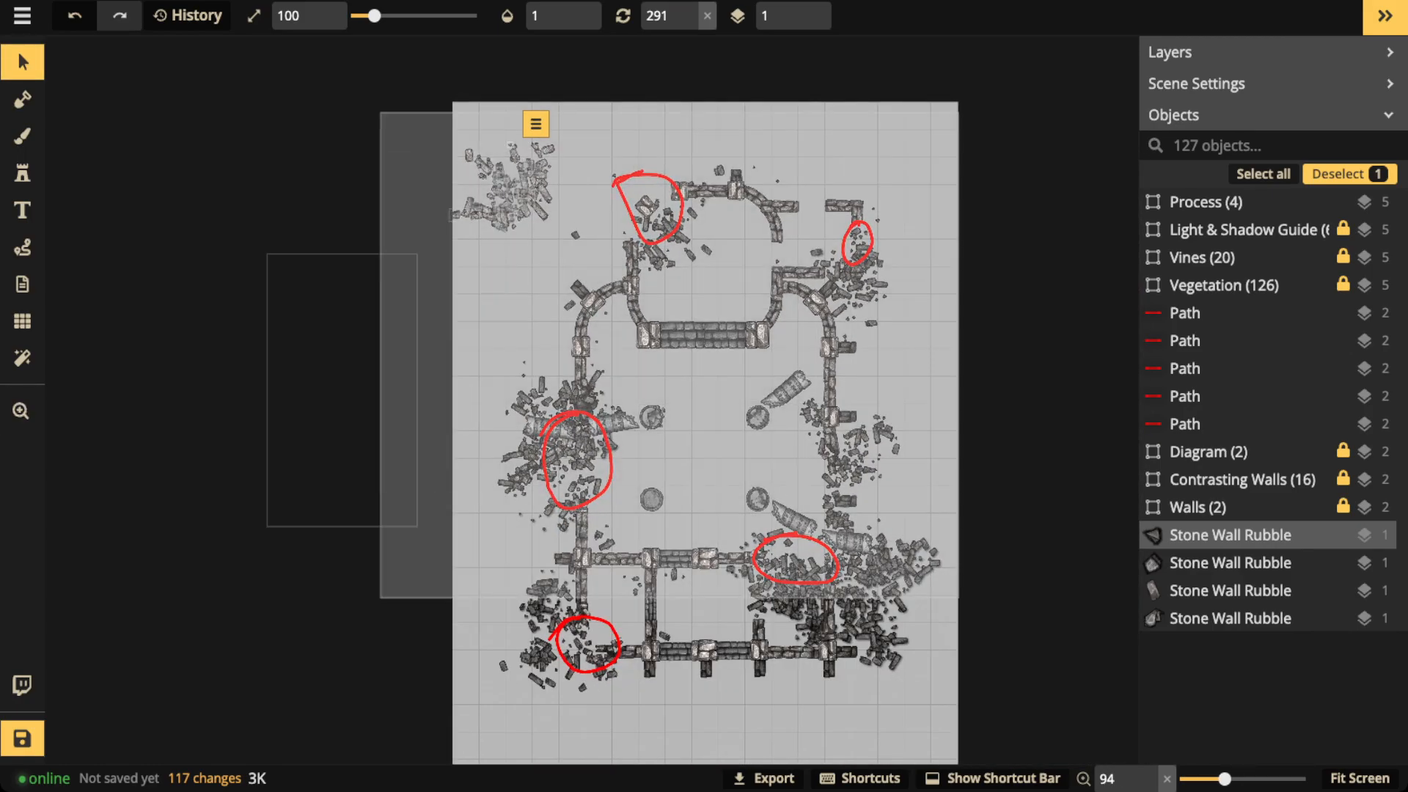
pyautogui.moveTo(973, 620); pyautogui.dragTo(958, 634)
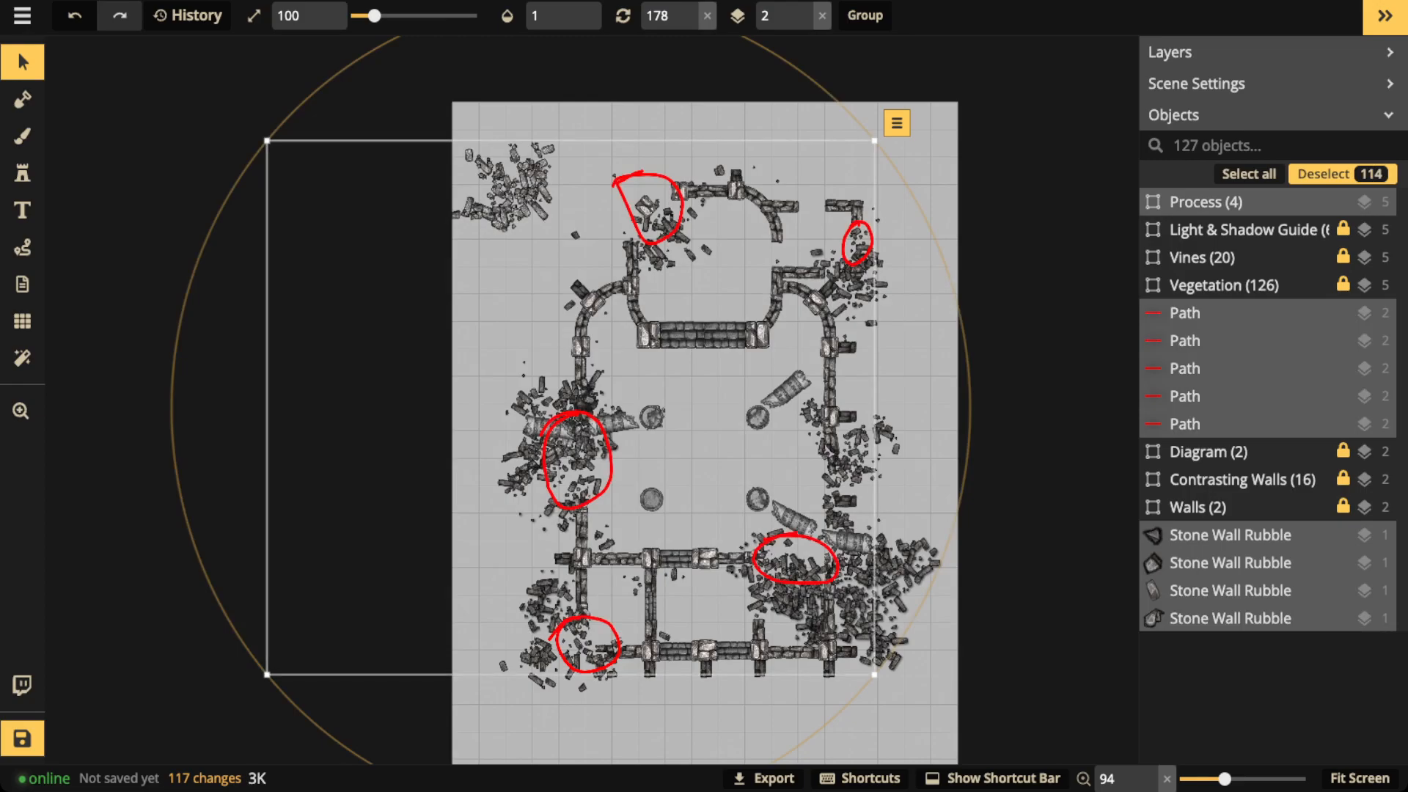
pyautogui.press('Escape')
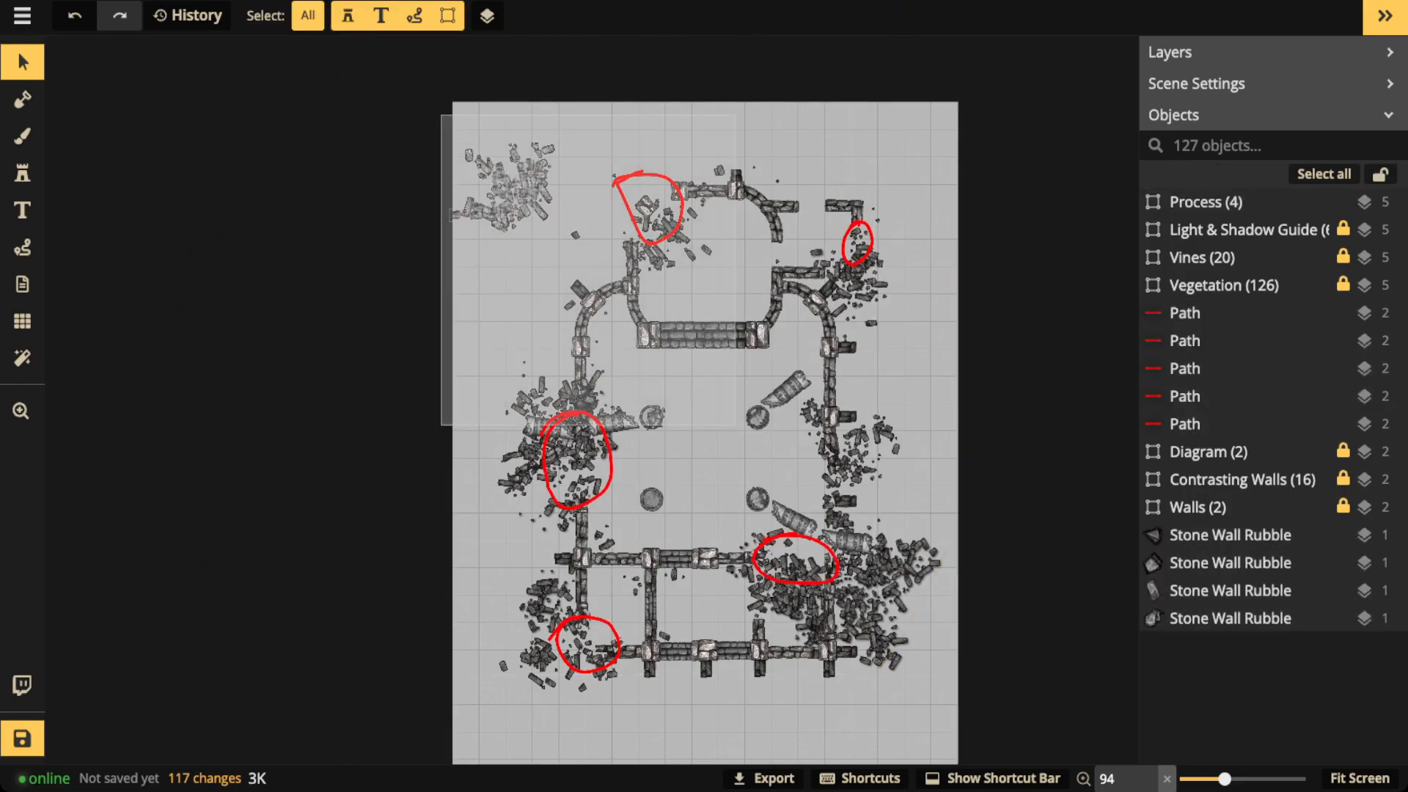
pyautogui.hotkey('ctrl', 'a')
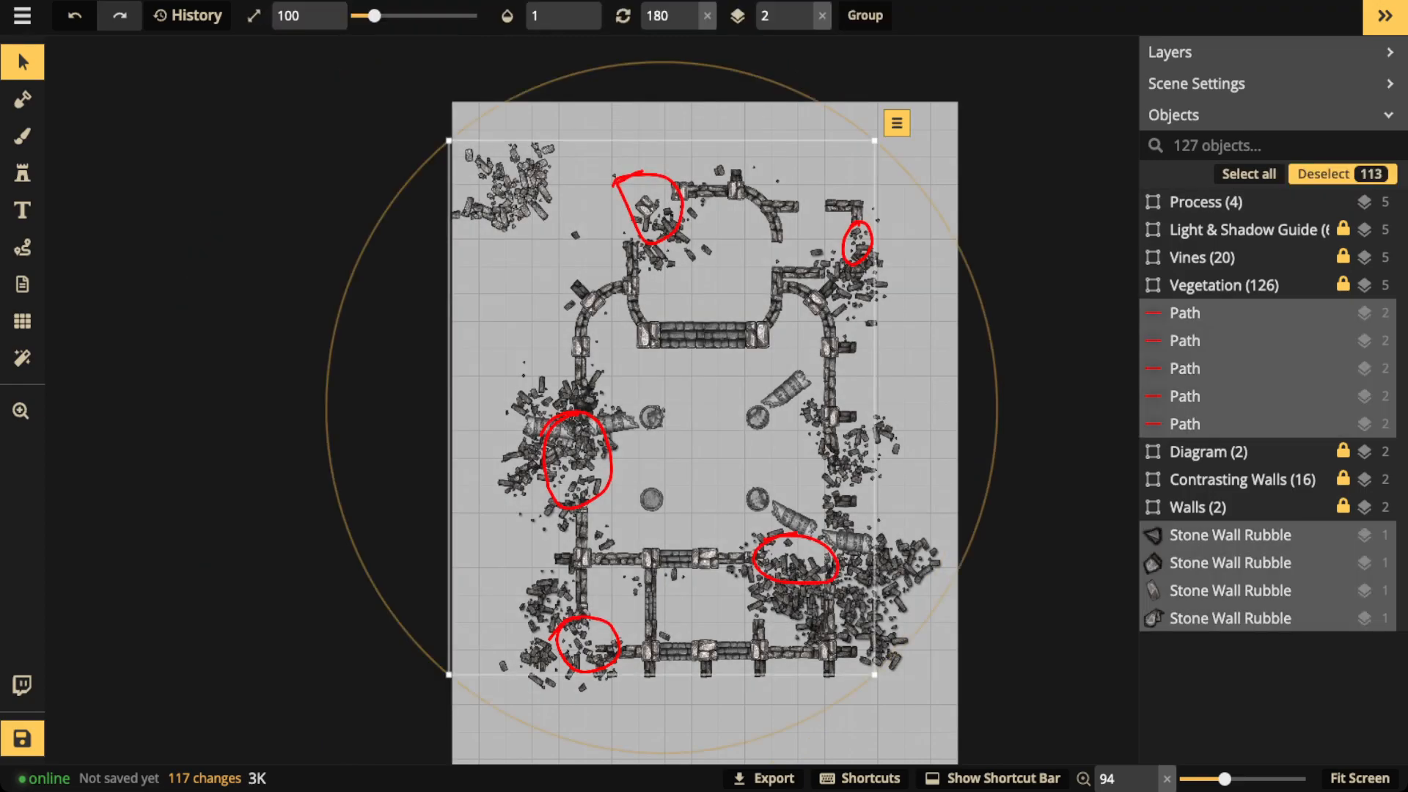
pyautogui.press('Delete')
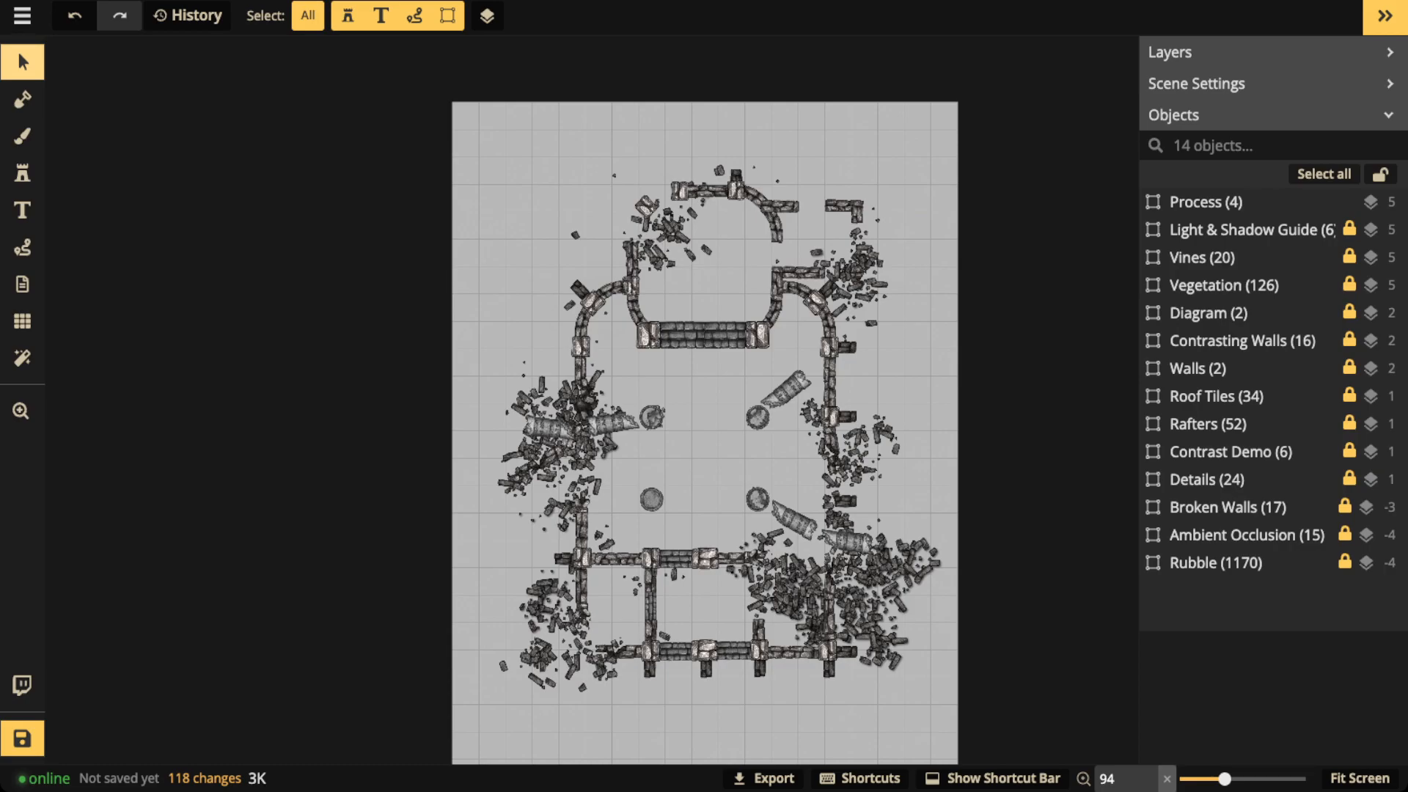
# - Hide the map grid
pyautogui.scroll(3, 569, 360)
pyautogui.press('space')
pyautogui.moveTo(569, 359); pyautogui.dragTo(415, 300)
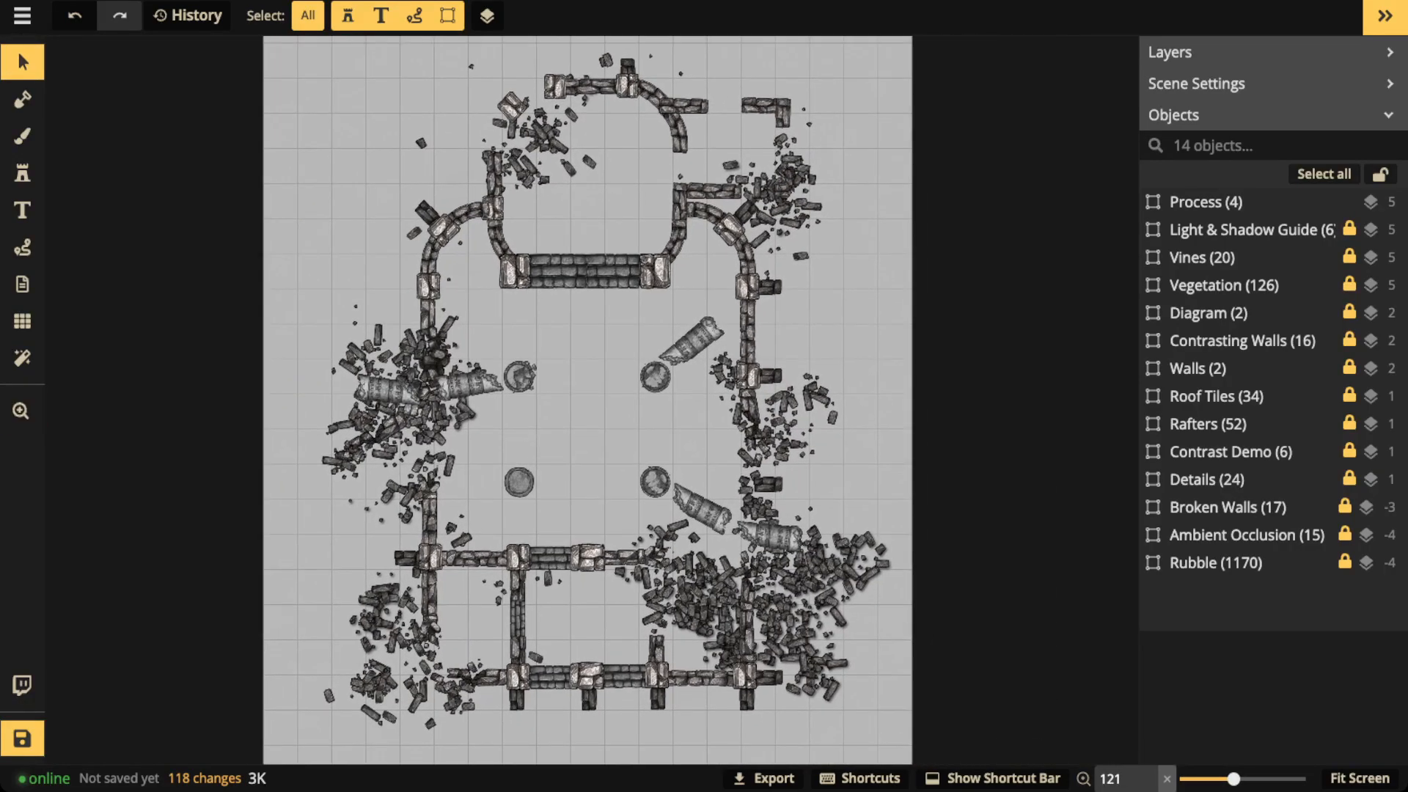
pyautogui.scroll(-2, 734, 347)
pyautogui.press('space')
pyautogui.moveTo(733, 347); pyautogui.dragTo(732, 375)
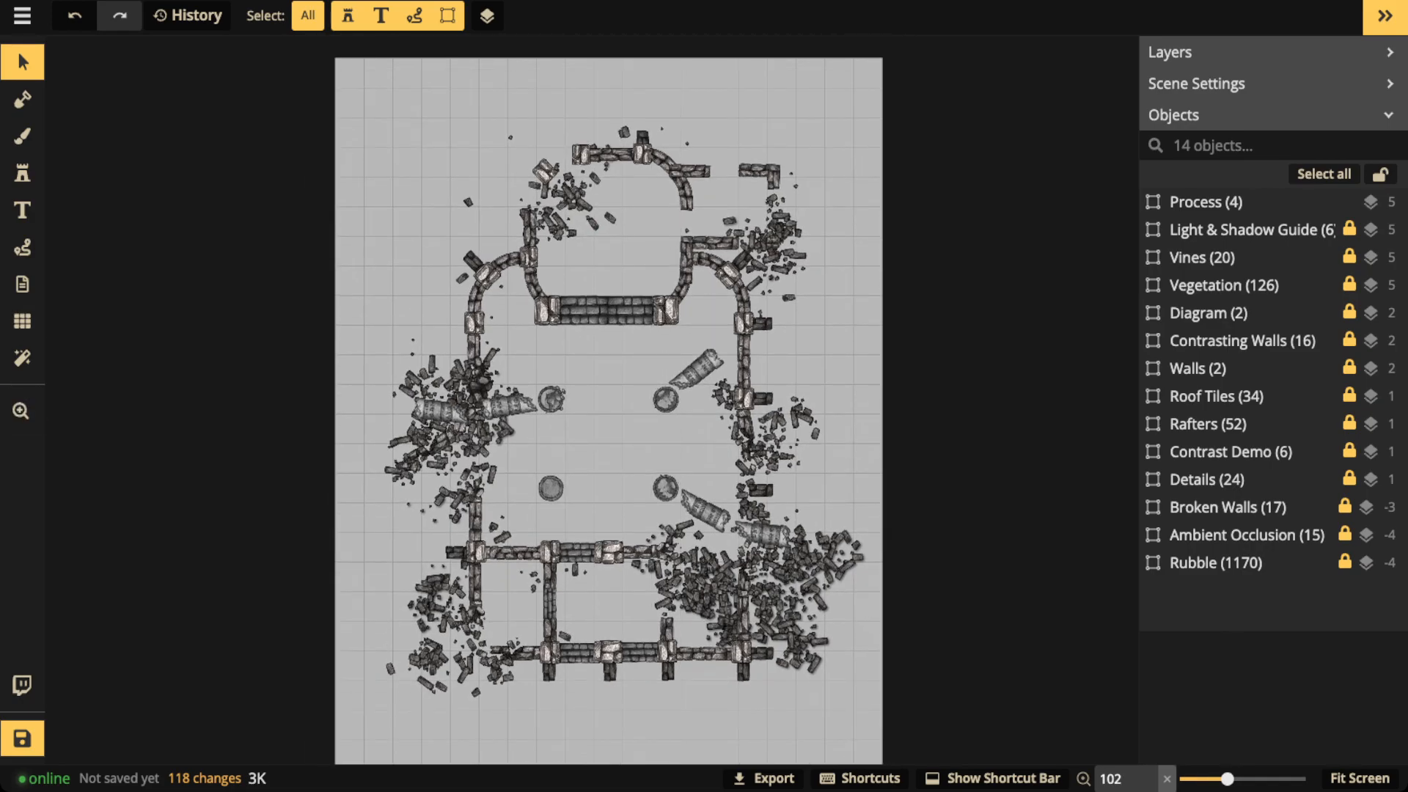
pyautogui.click(22, 320)
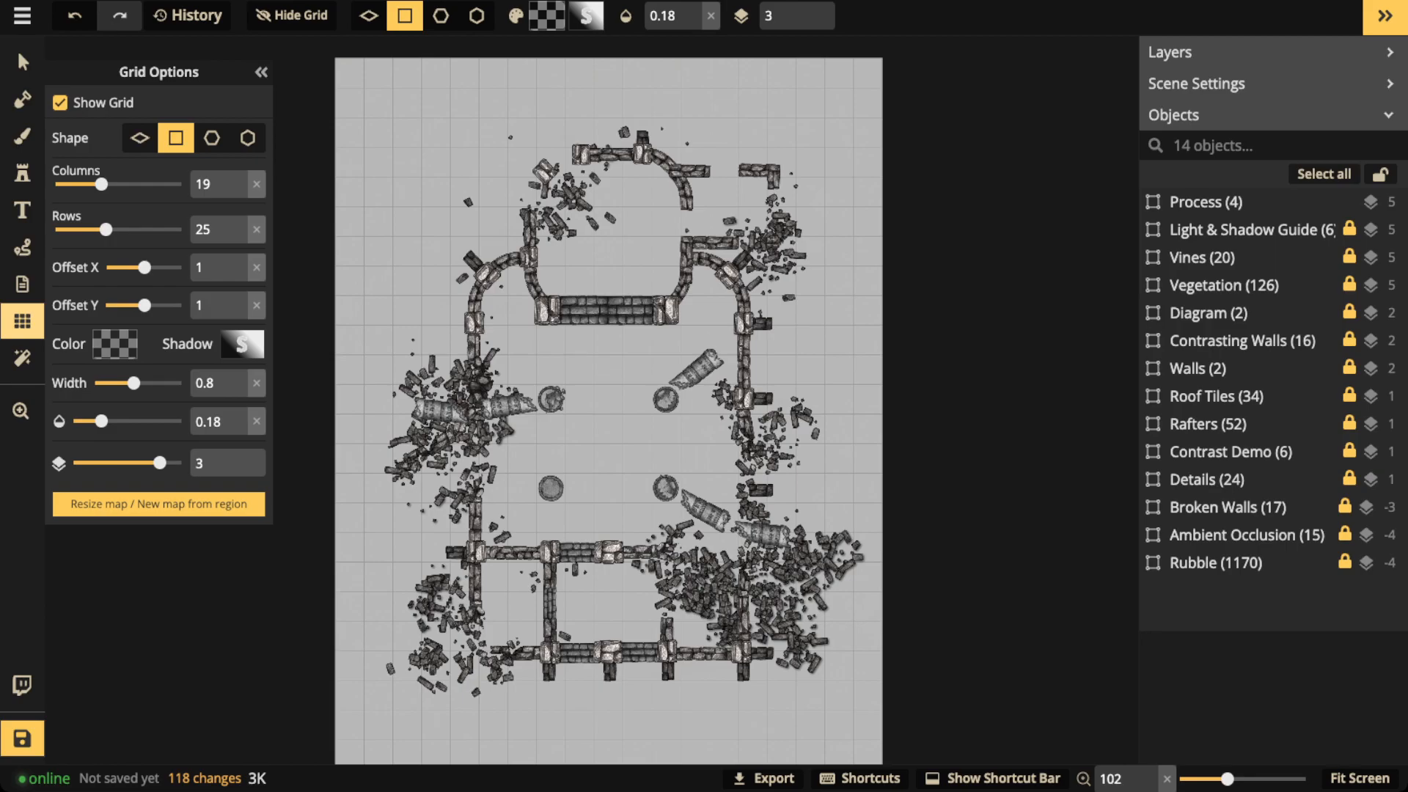
pyautogui.click(60, 103)
pyautogui.scroll(-1, 621, 323)
pyautogui.scroll(3, 621, 323)
pyautogui.press('space')
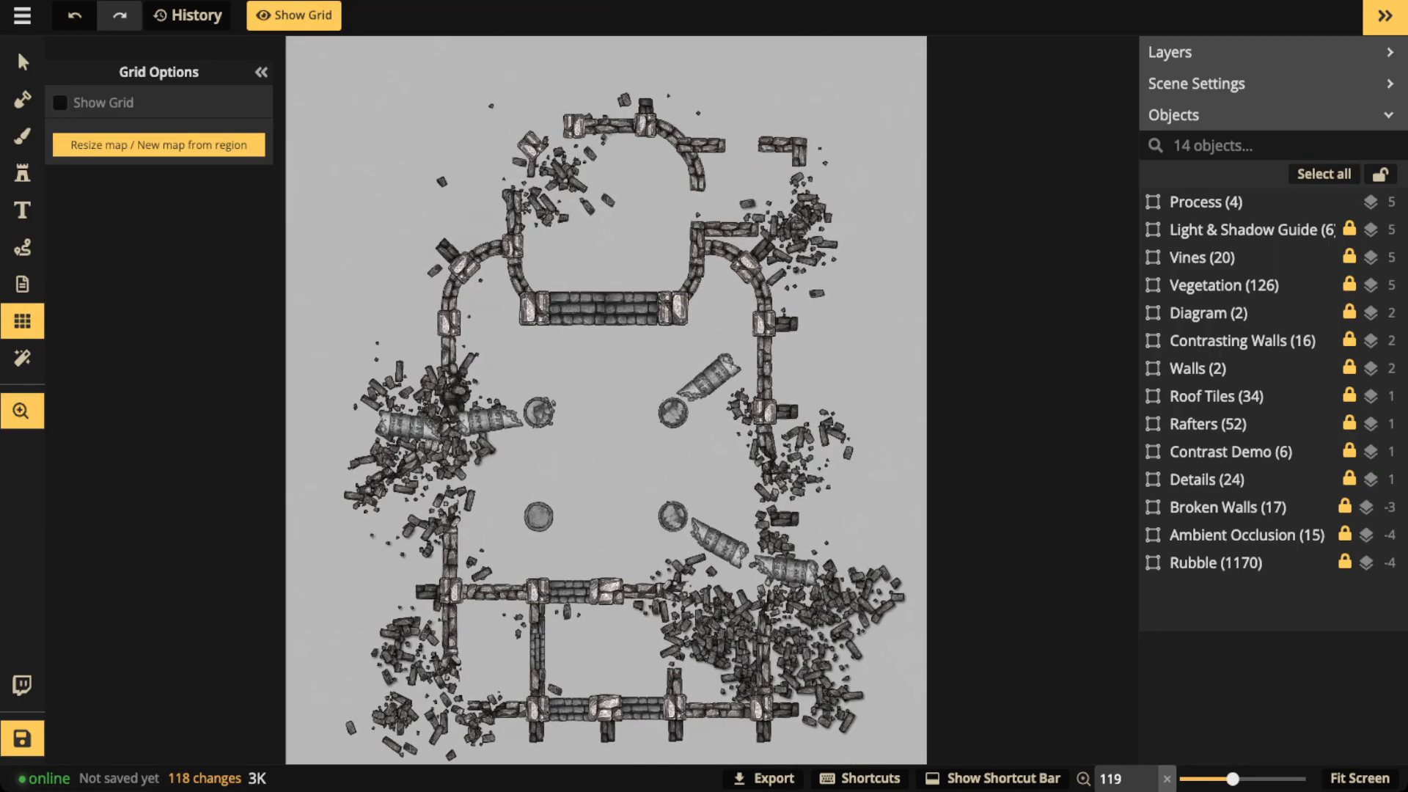
pyautogui.moveTo(622, 323); pyautogui.dragTo(616, 217)
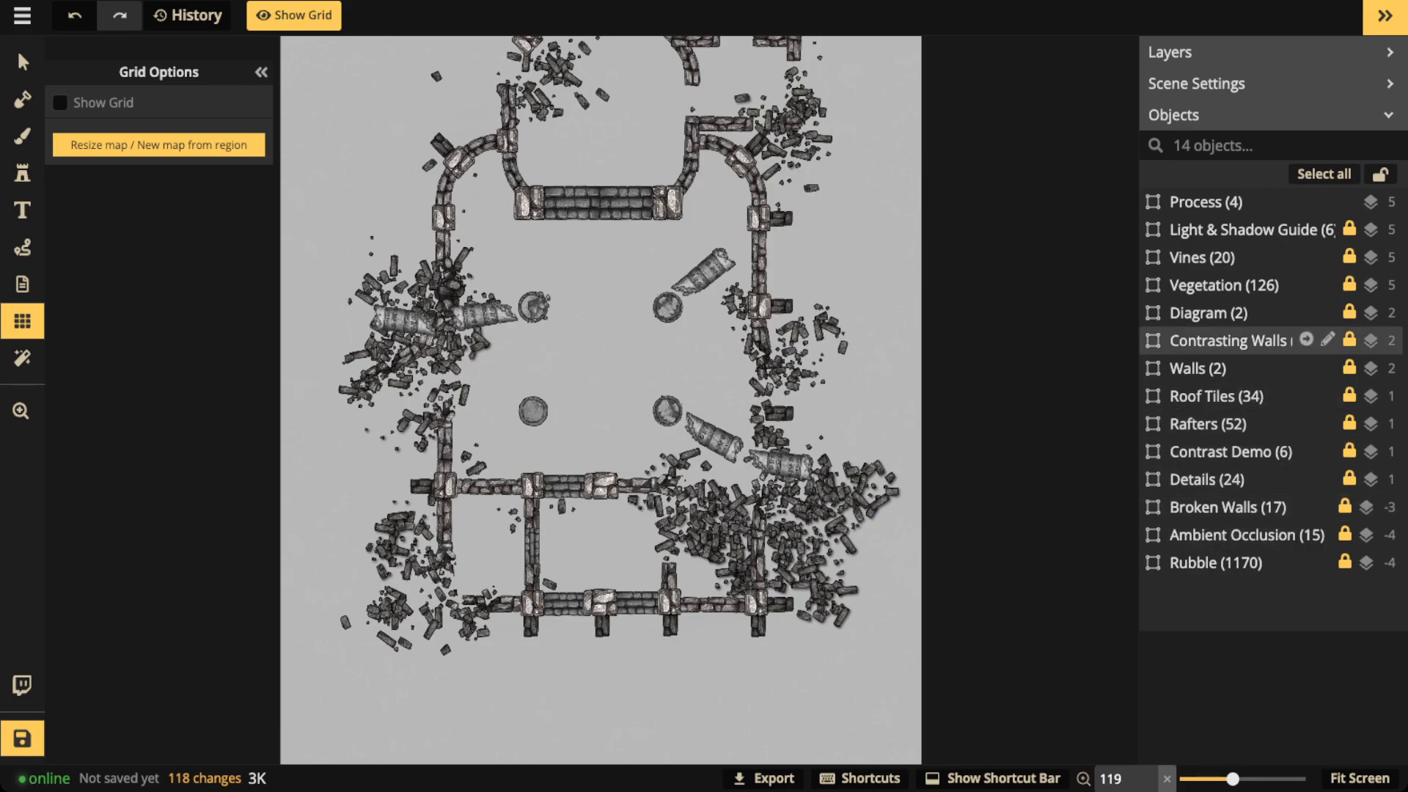
# - Select the Contrasting Walls group and try its opacity setting, leaving it at 0
pyautogui.click(1306, 339)
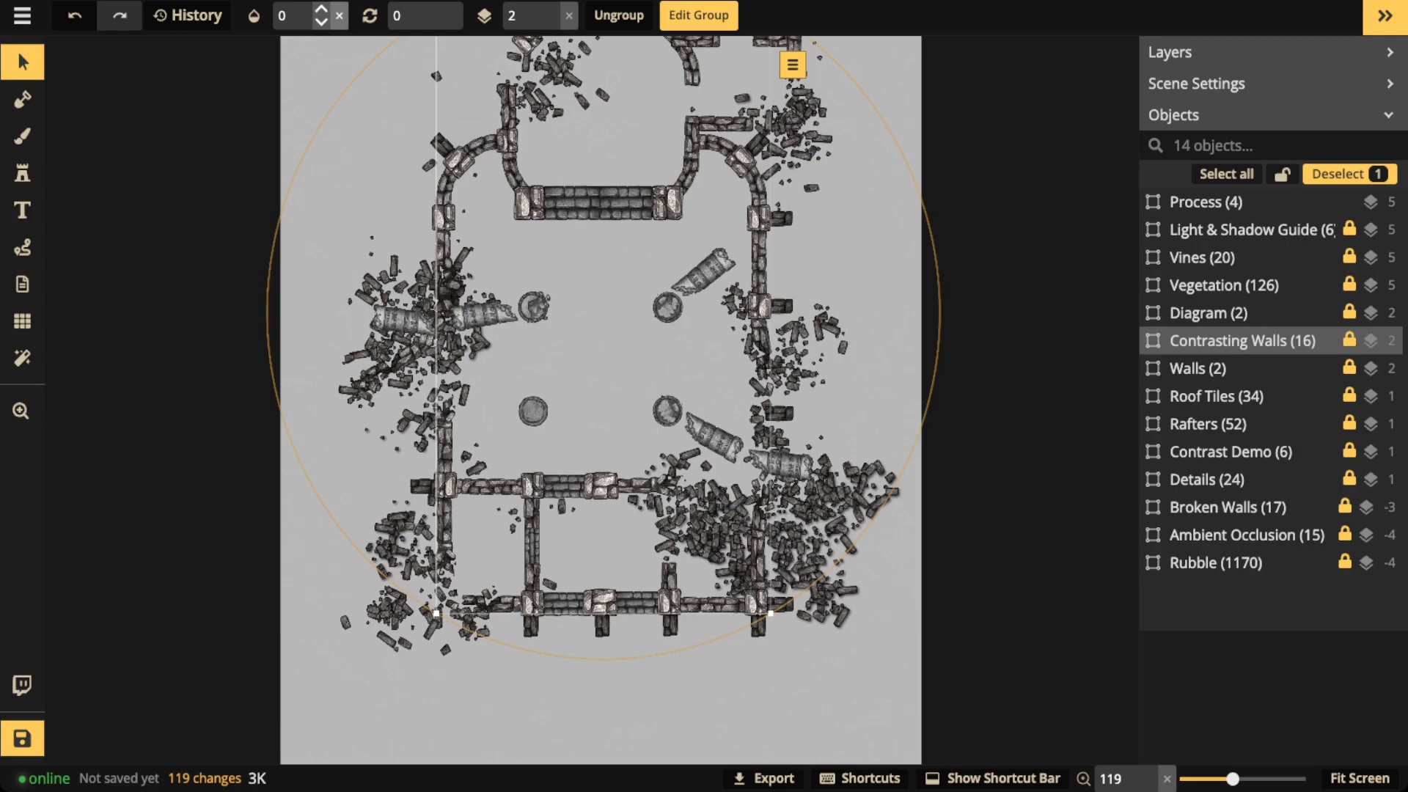
pyautogui.click(286, 15)
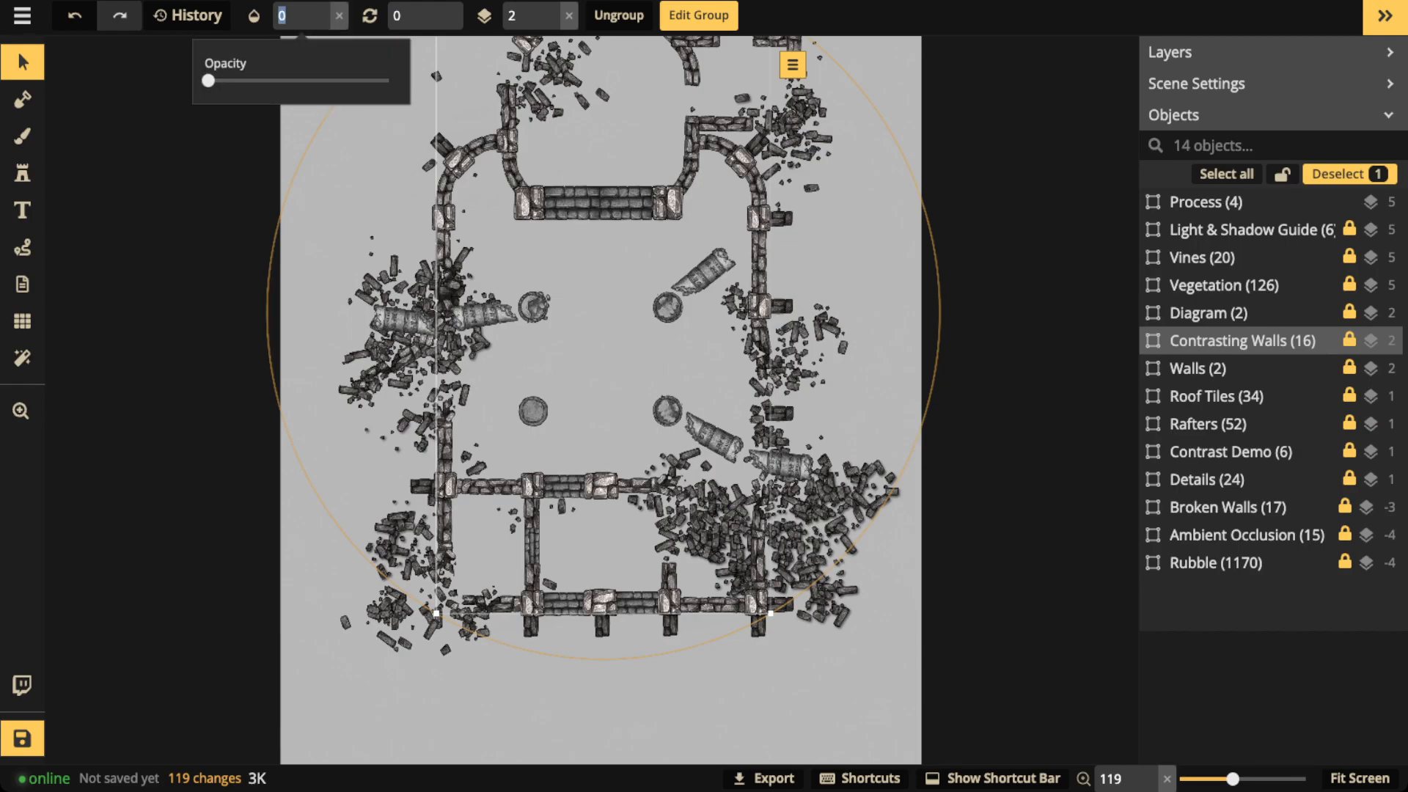
pyautogui.click(208, 80)
pyautogui.moveTo(208, 81)
pyautogui.mouseDown()
pyautogui.moveTo(387, 81)
pyautogui.moveTo(208, 81)
pyautogui.mouseUp()
pyautogui.scroll(2, 591, 326)
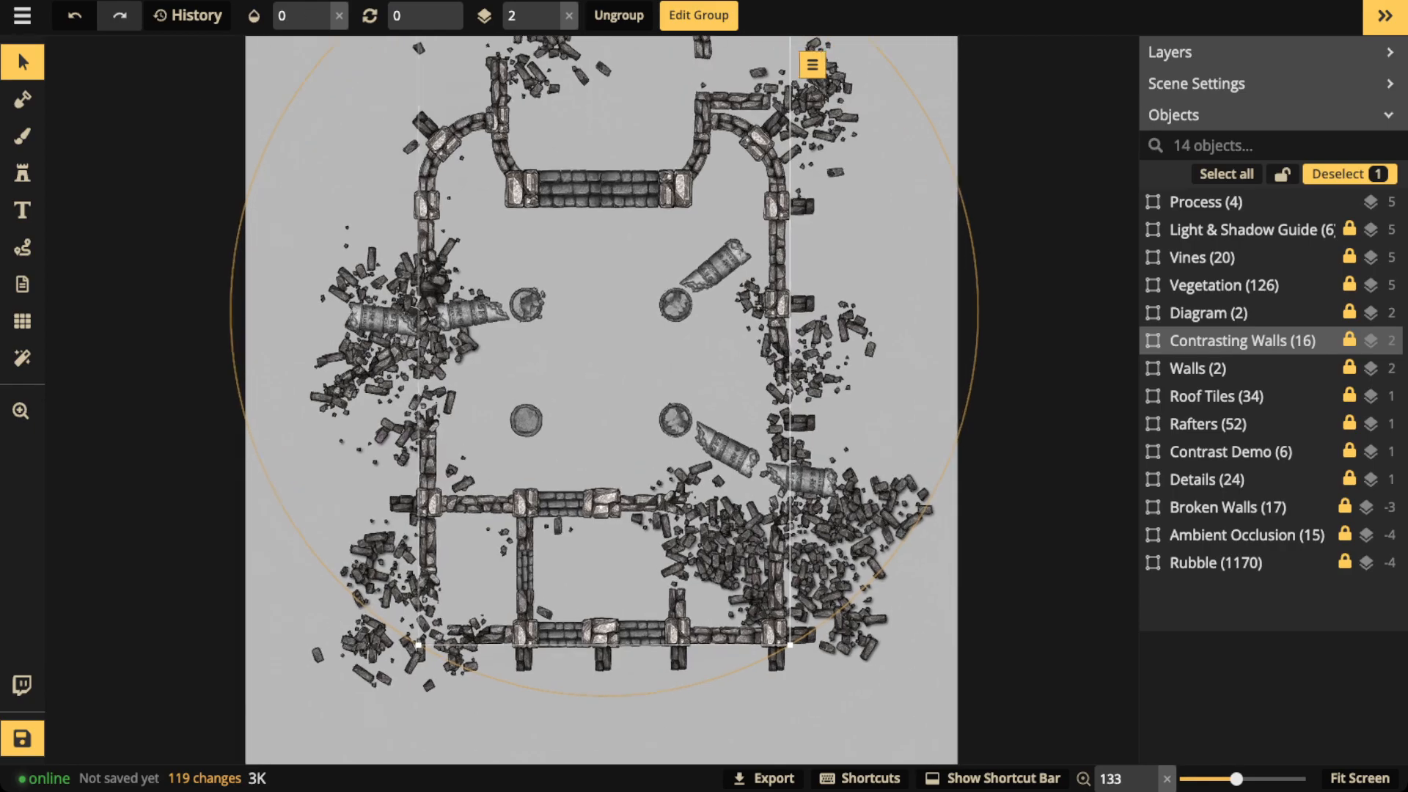
# - Draw a red freehand oval around the church's upper east wall segment between the two buttresses
pyautogui.click(23, 247)
pyautogui.moveTo(776, 211)
pyautogui.mouseDown()
pyautogui.moveTo(761, 309)
pyautogui.moveTo(807, 280)
pyautogui.moveTo(782, 214)
pyautogui.mouseUp()
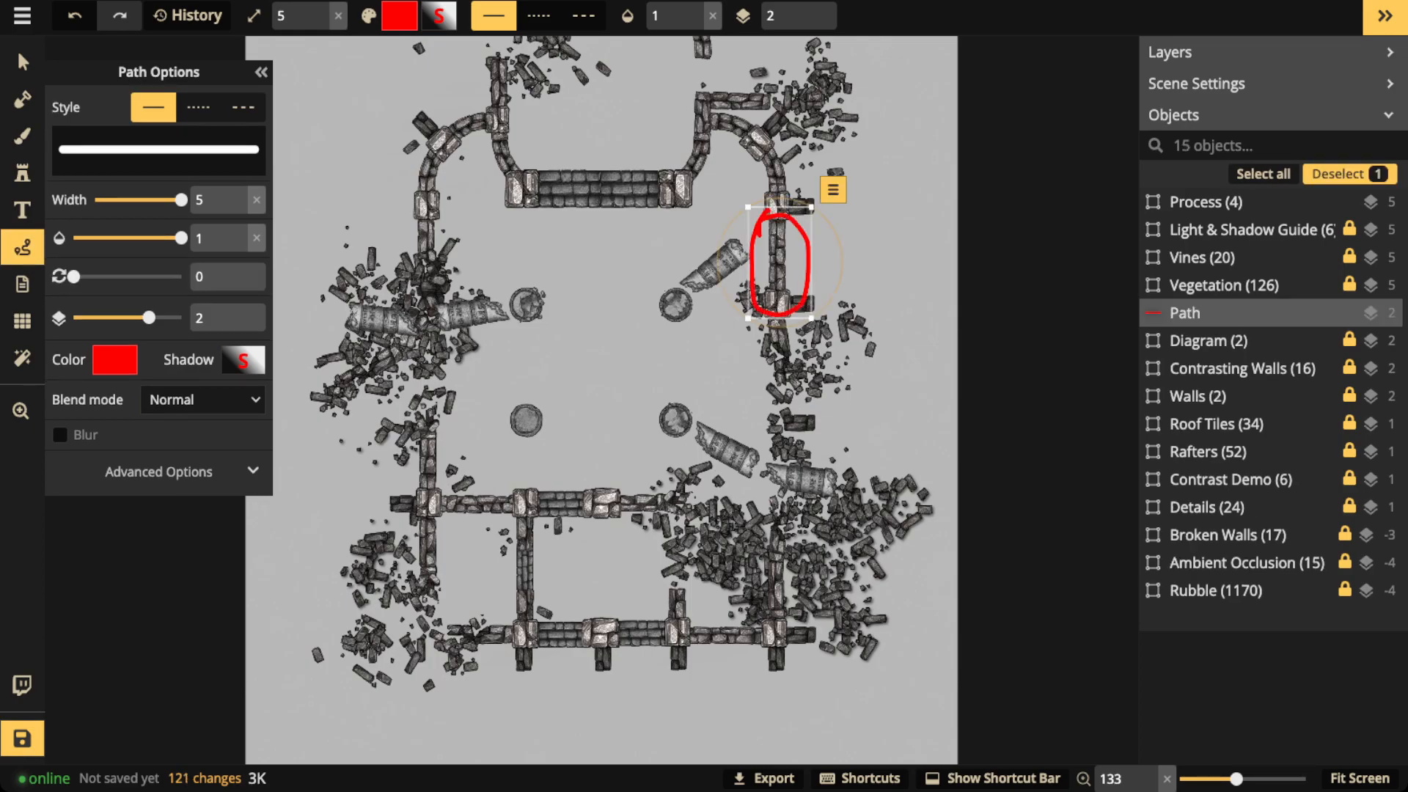
pyautogui.scroll(1, 550, 199)
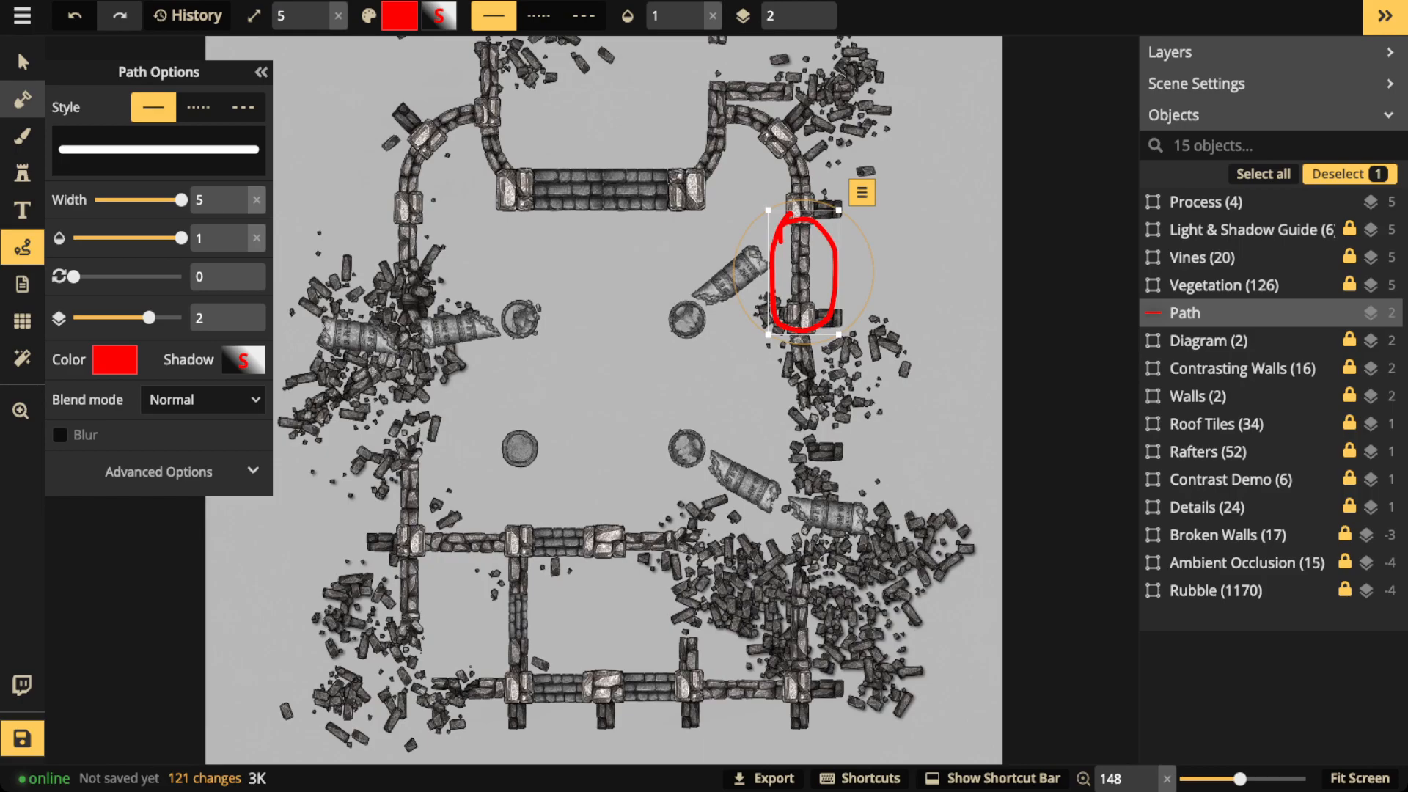
# - Raise the Contrasting Walls group's opacity to 1
pyautogui.click(1239, 368)
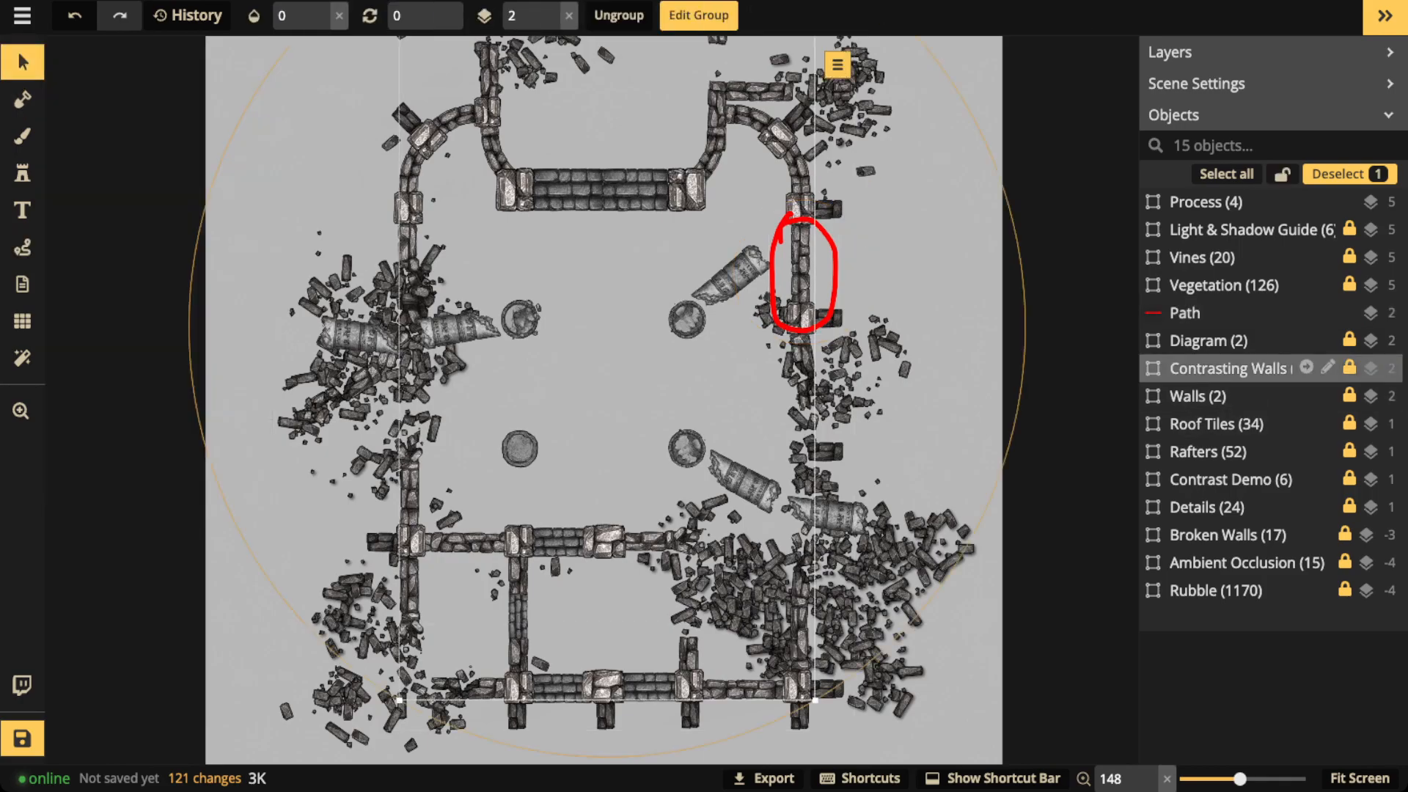
pyautogui.click(301, 16)
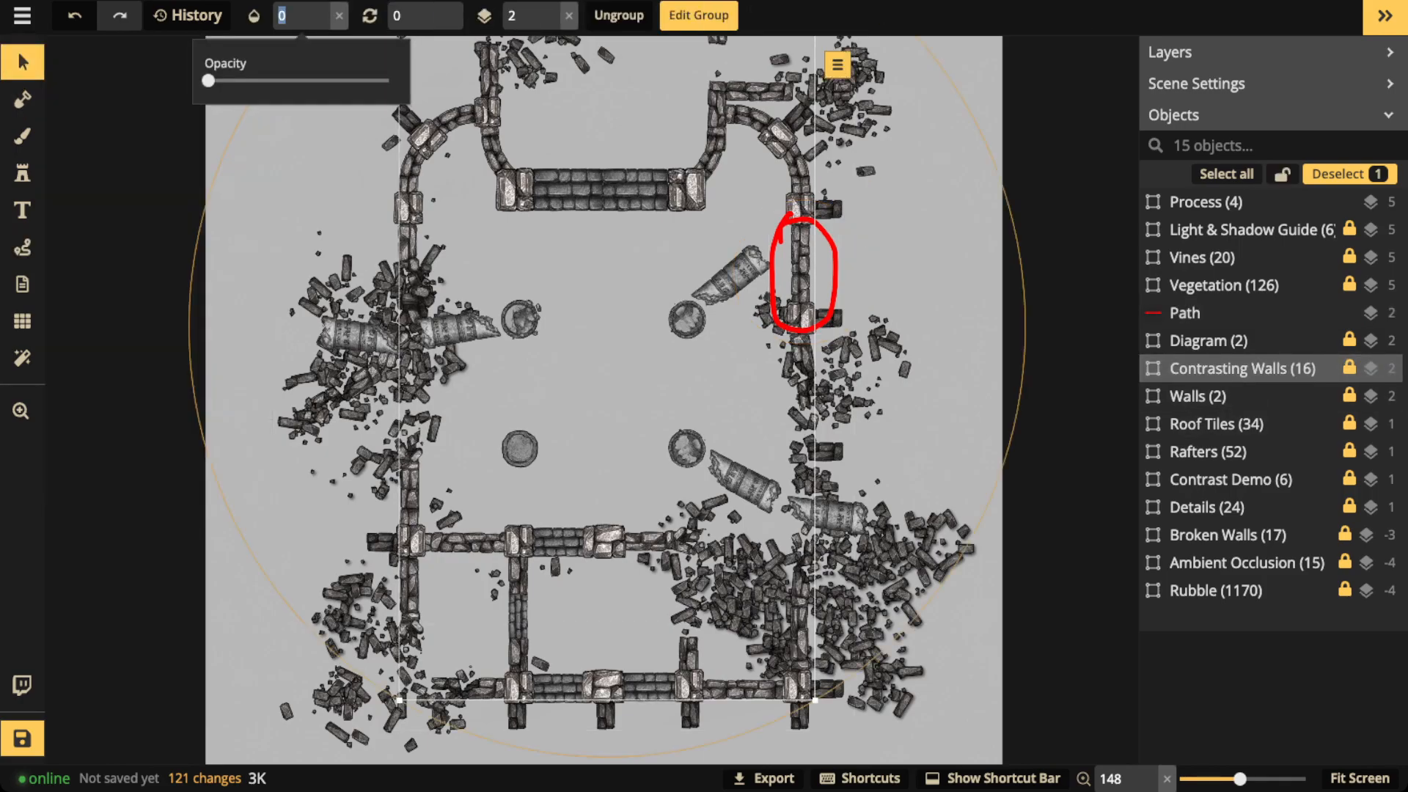
pyautogui.moveTo(208, 81); pyautogui.dragTo(389, 80)
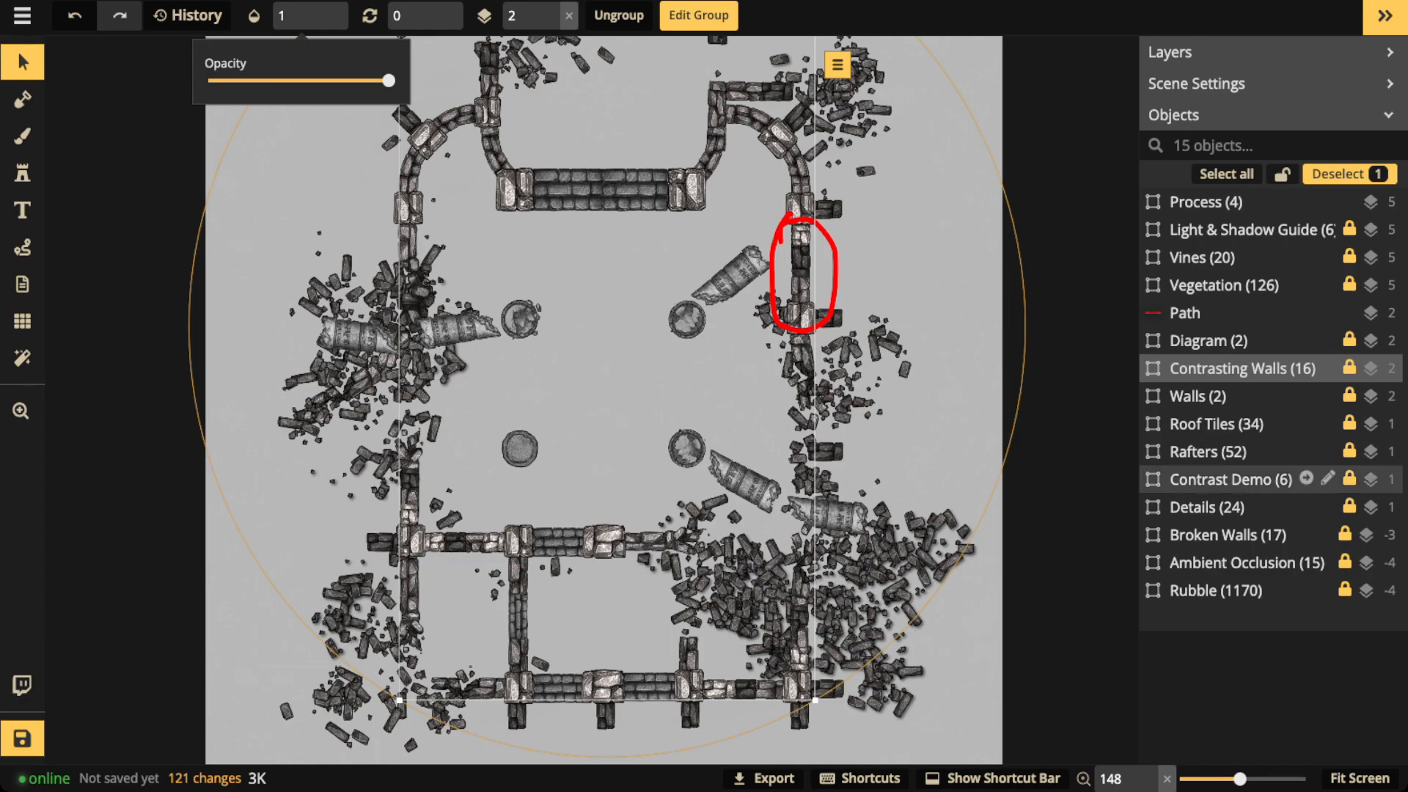
# - Hide the Rubble group by setting its opacity to 0
pyautogui.scroll(-3, 671, 454)
pyautogui.press('space')
pyautogui.moveTo(671, 455); pyautogui.dragTo(685, 364)
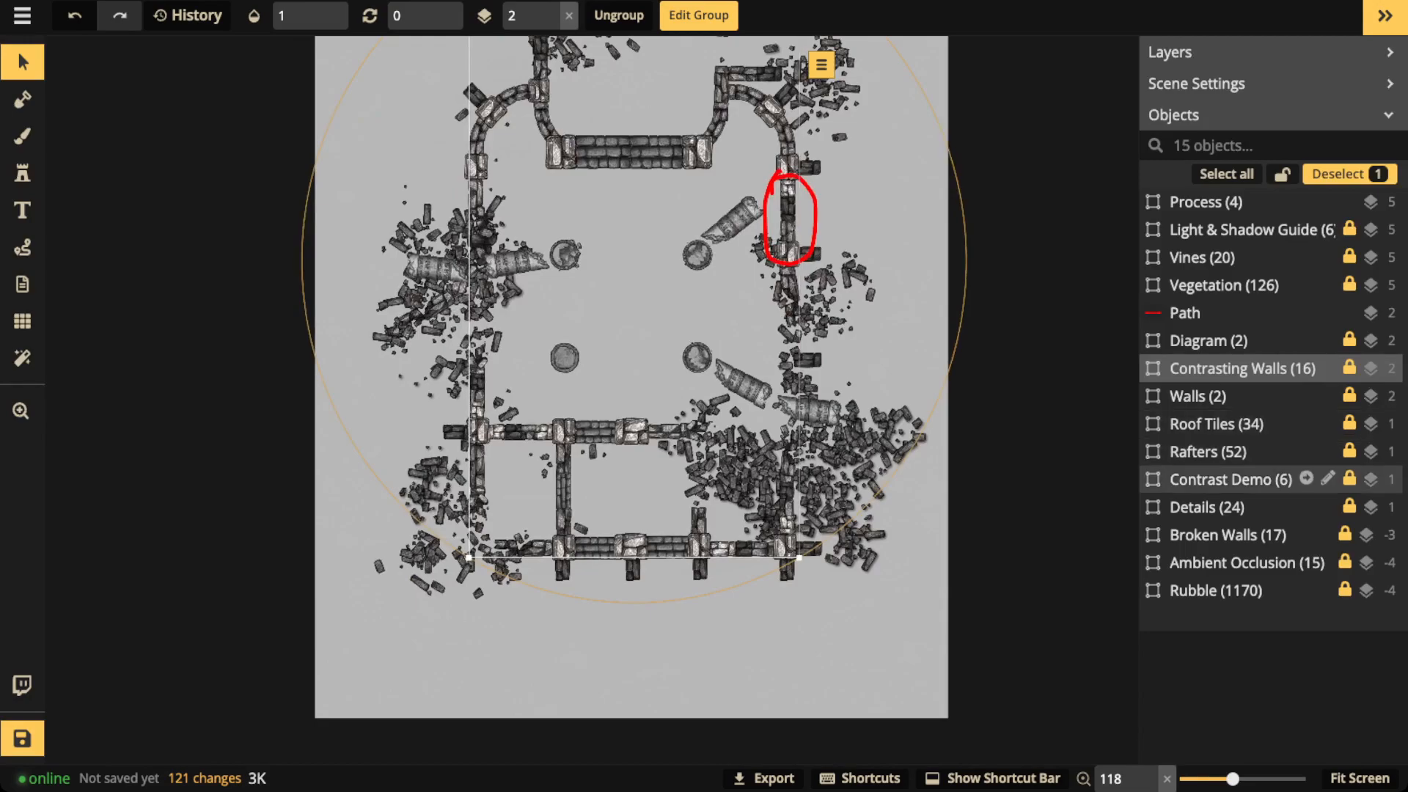
pyautogui.click(1231, 479)
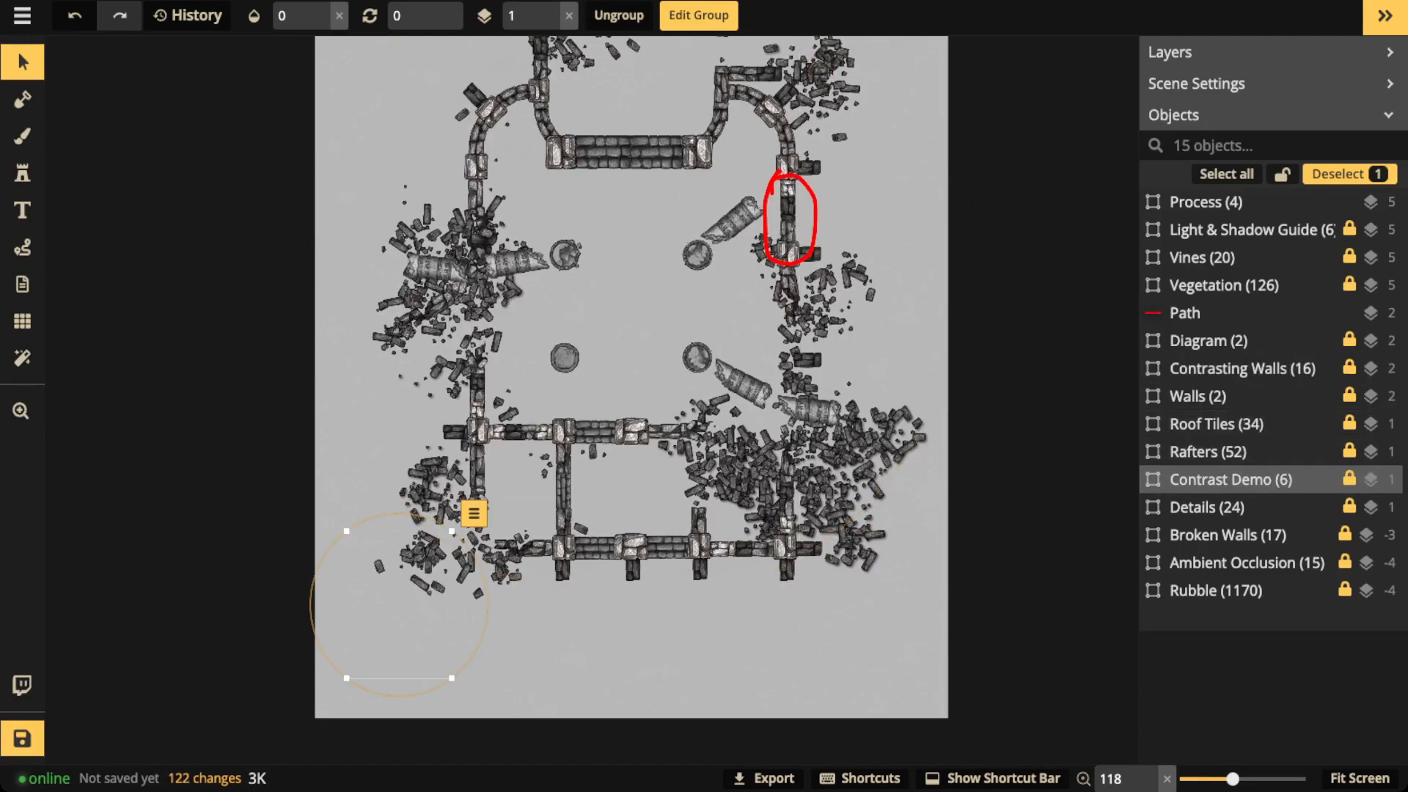
pyautogui.click(1216, 590)
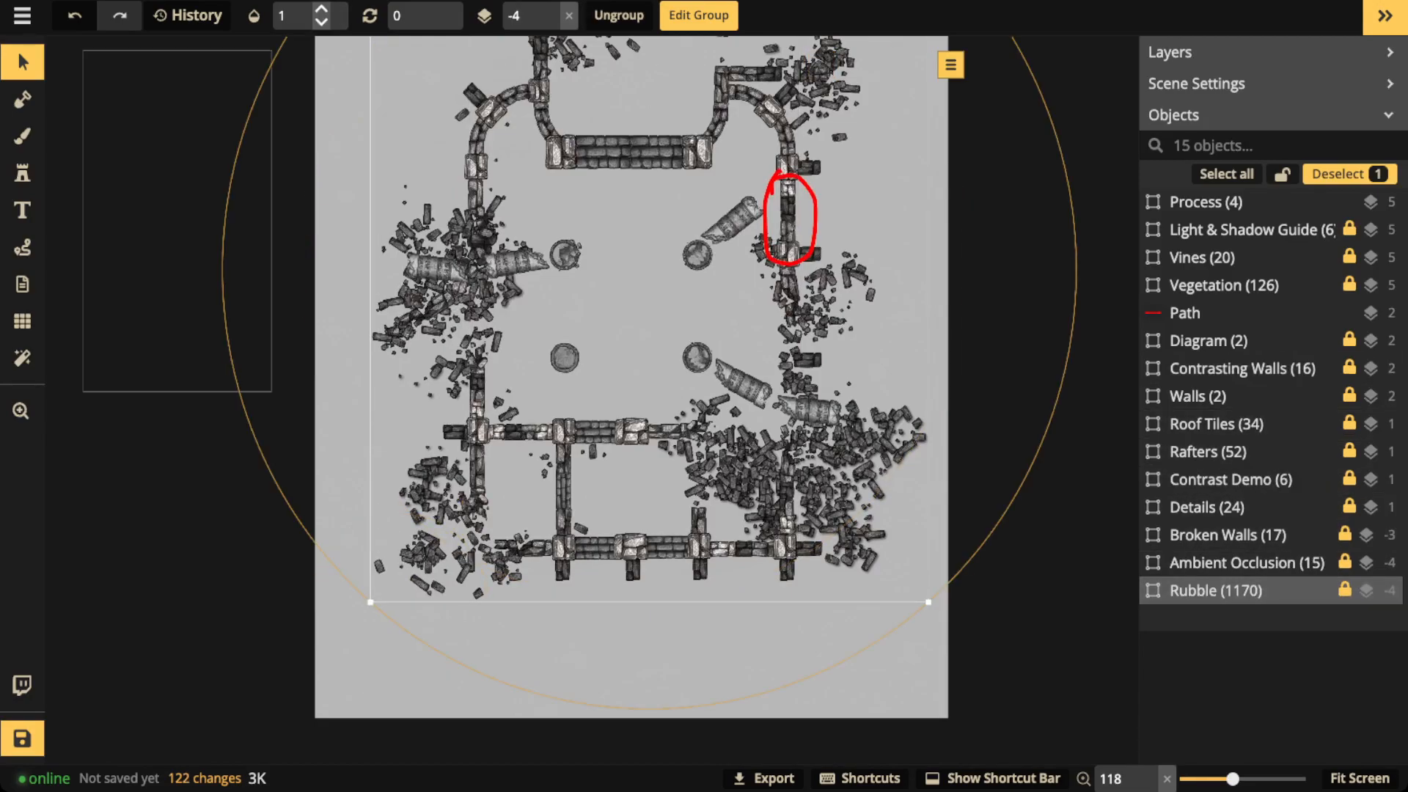
pyautogui.click(301, 15)
pyautogui.write('0')
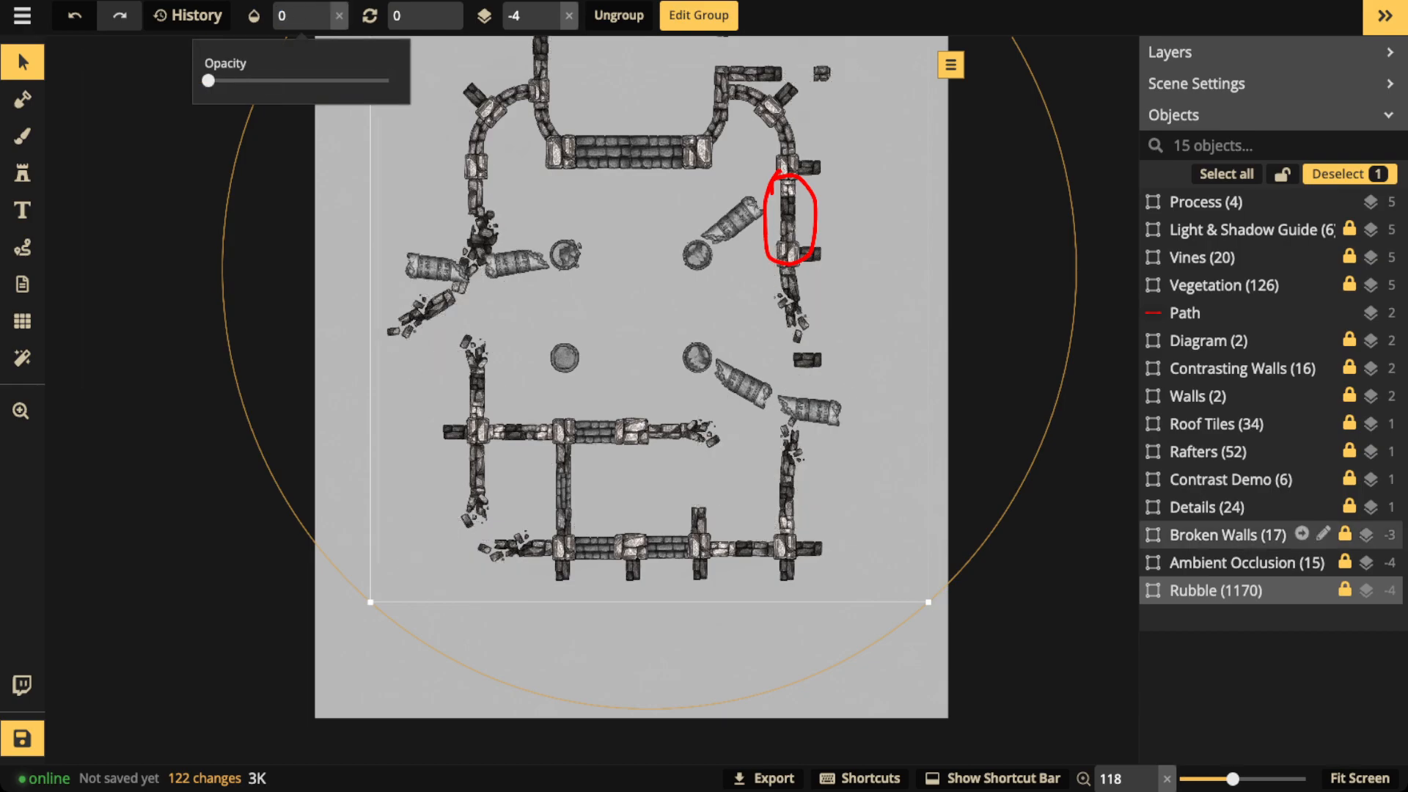
# - Show the Contrast Demo group southwest of the church by resetting its opacity to 1
pyautogui.click(1231, 479)
pyautogui.click(339, 15)
pyautogui.scroll(5, 370, 527)
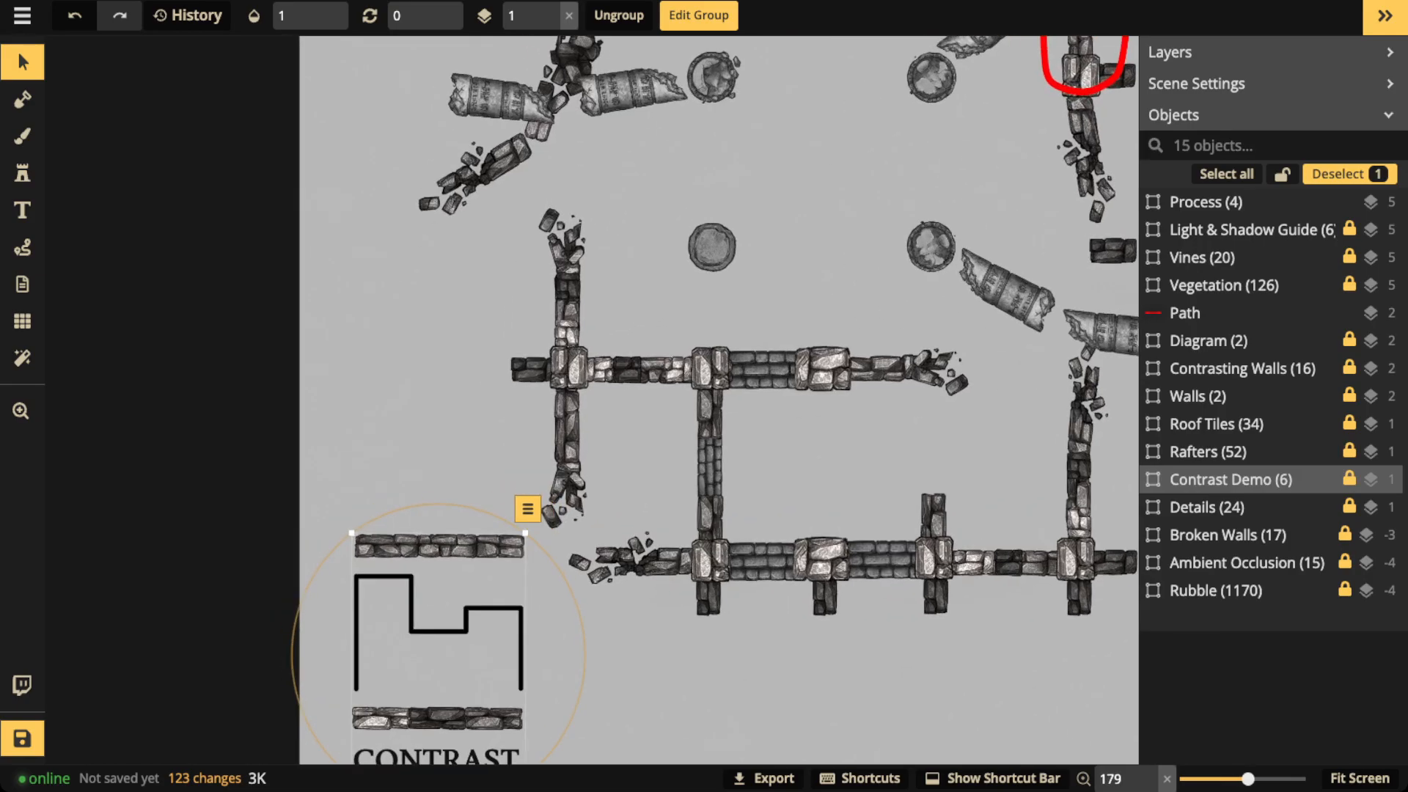
# - Circle the upper wall sample of the contrast demo with a red freehand path, and delete the circle again
pyautogui.click(22, 247)
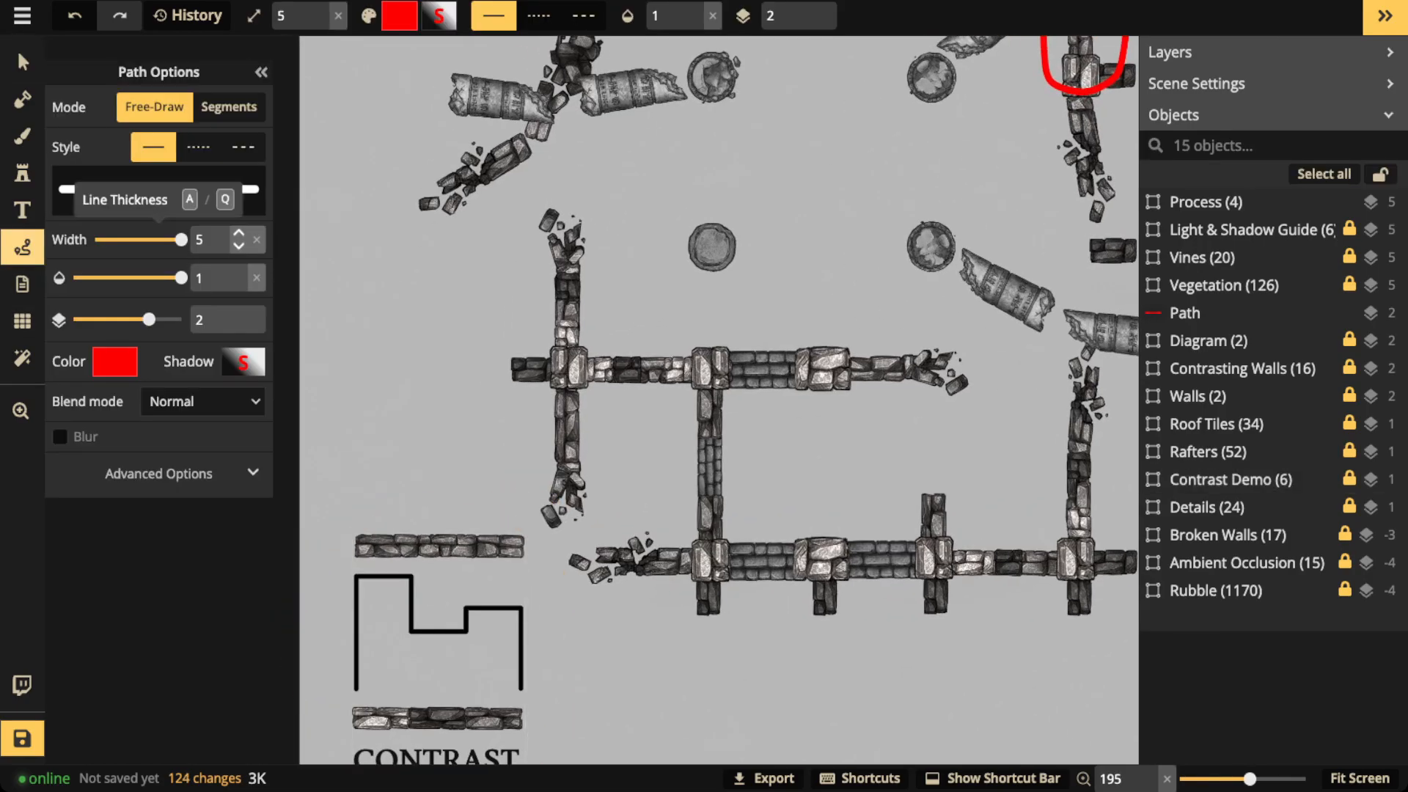
pyautogui.moveTo(431, 502)
pyautogui.mouseDown()
pyautogui.moveTo(328, 534)
pyautogui.moveTo(423, 582)
pyautogui.moveTo(534, 567)
pyautogui.moveTo(458, 507)
pyautogui.moveTo(426, 502)
pyautogui.mouseUp()
pyautogui.press('Escape')
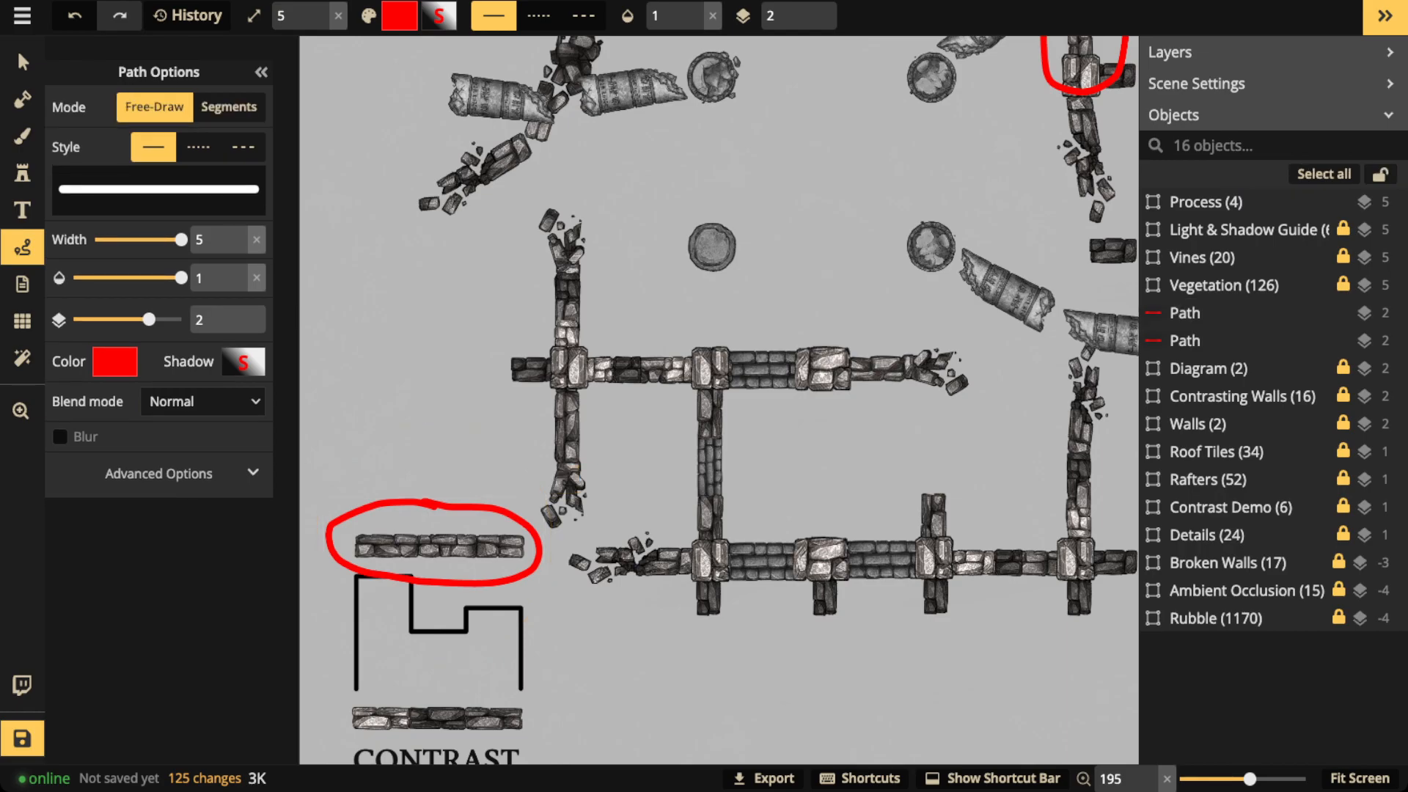
pyautogui.click(22, 61)
pyautogui.click(434, 505)
pyautogui.press('Delete')
# - Trace the contrast demo's black stepped profile with a red freehand path, and delete the trace
pyautogui.click(22, 247)
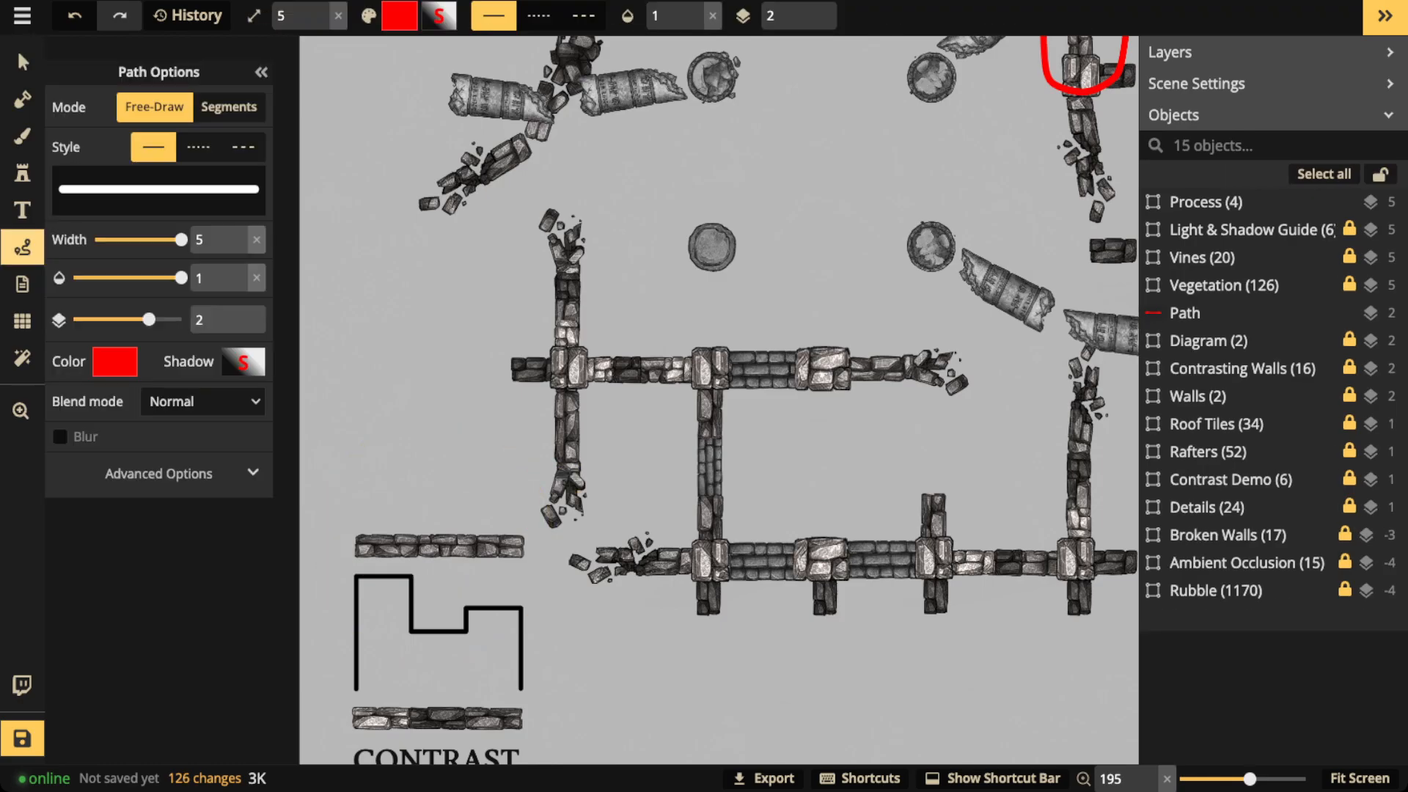
pyautogui.moveTo(353, 689)
pyautogui.mouseDown()
pyautogui.moveTo(354, 578)
pyautogui.moveTo(366, 573)
pyautogui.moveTo(413, 573)
pyautogui.moveTo(407, 629)
pyautogui.moveTo(468, 634)
pyautogui.moveTo(467, 610)
pyautogui.moveTo(523, 609)
pyautogui.moveTo(521, 690)
pyautogui.mouseUp()
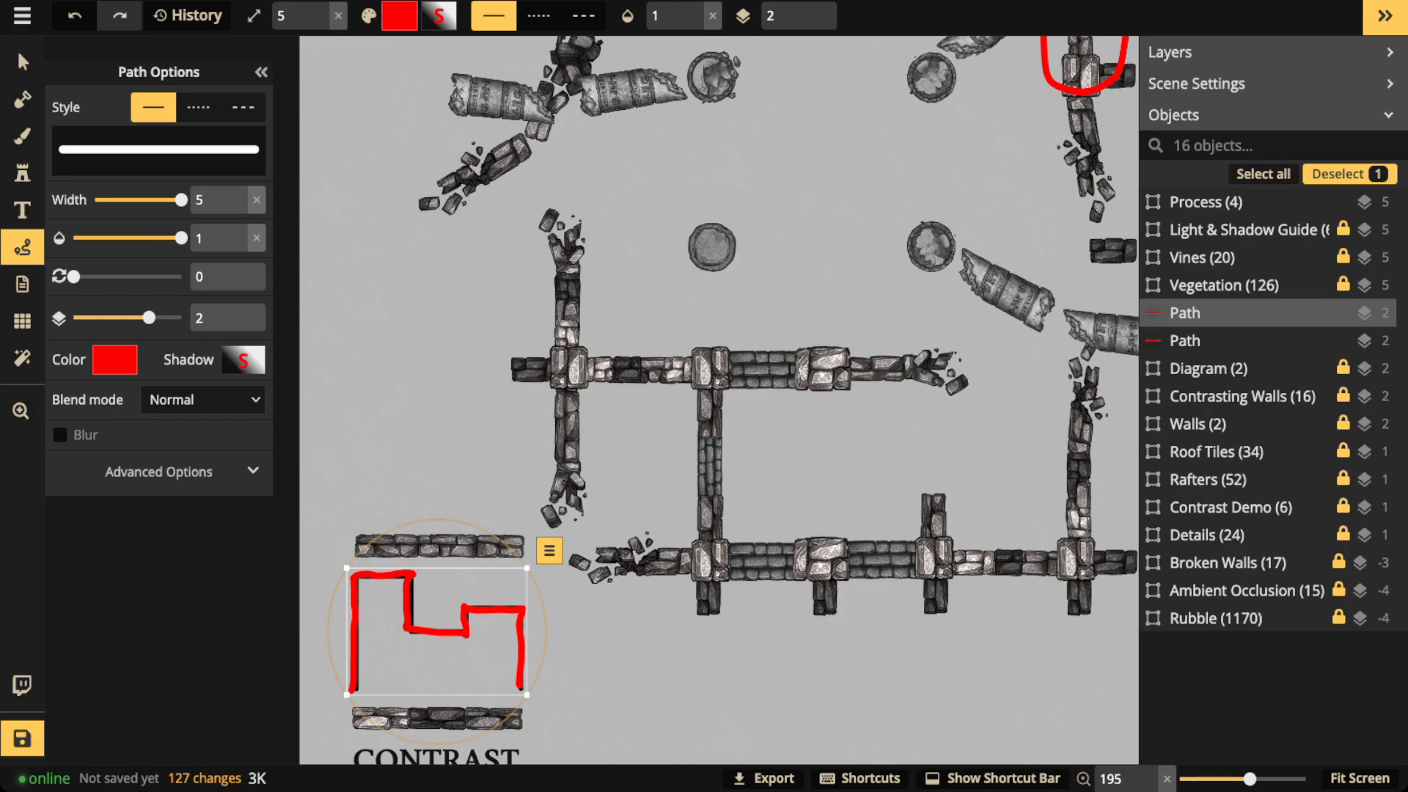
pyautogui.press('Delete')
# - Circle the highest ledge of the stepped profile in red and draw an arrow from it down to the lower wall sample
pyautogui.moveTo(521, 688); pyautogui.dragTo(572, 468)
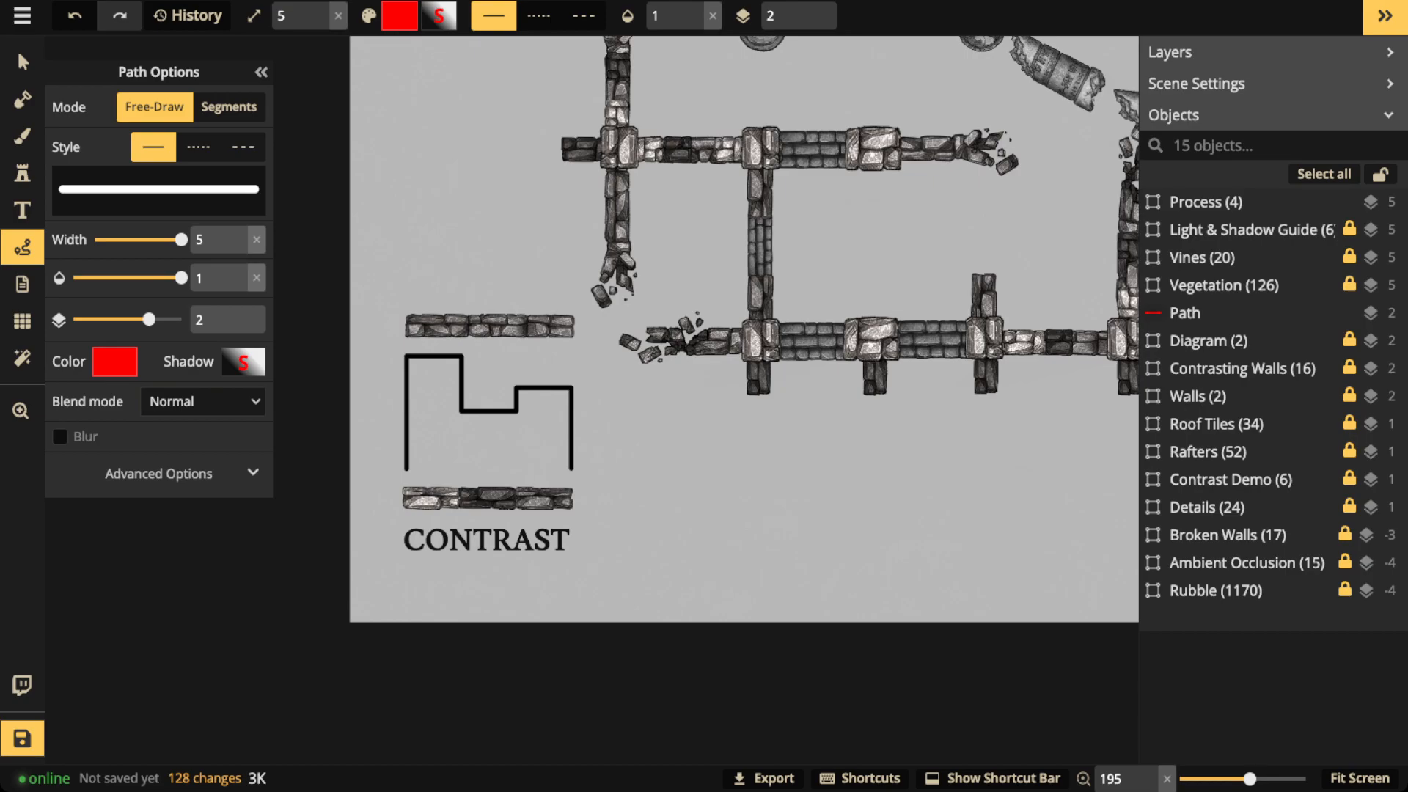
pyautogui.moveTo(444, 342)
pyautogui.mouseDown()
pyautogui.moveTo(399, 373)
pyautogui.moveTo(453, 346)
pyautogui.mouseUp()
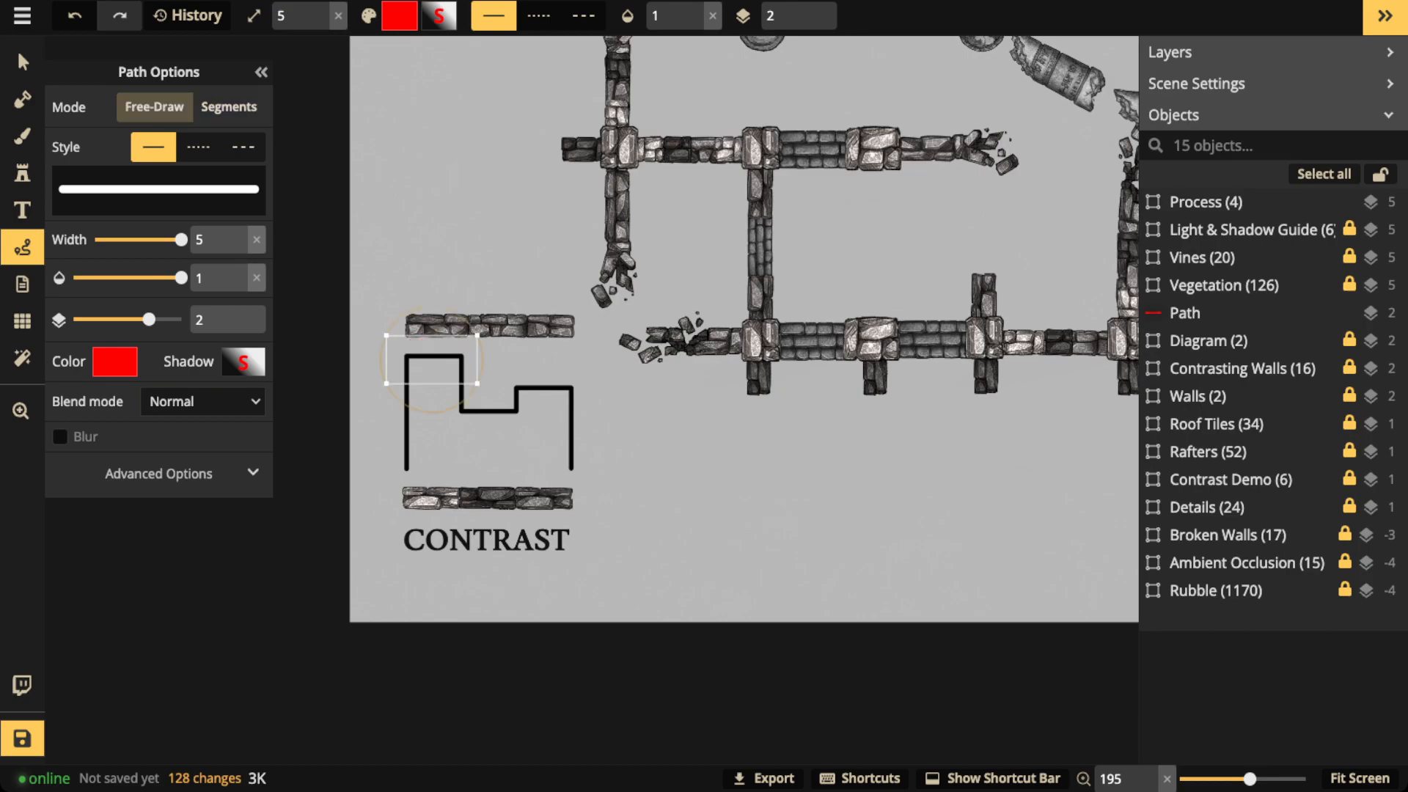
pyautogui.moveTo(428, 399)
pyautogui.mouseDown()
pyautogui.moveTo(414, 457)
pyautogui.moveTo(432, 458)
pyautogui.mouseUp()
pyautogui.press('Escape')
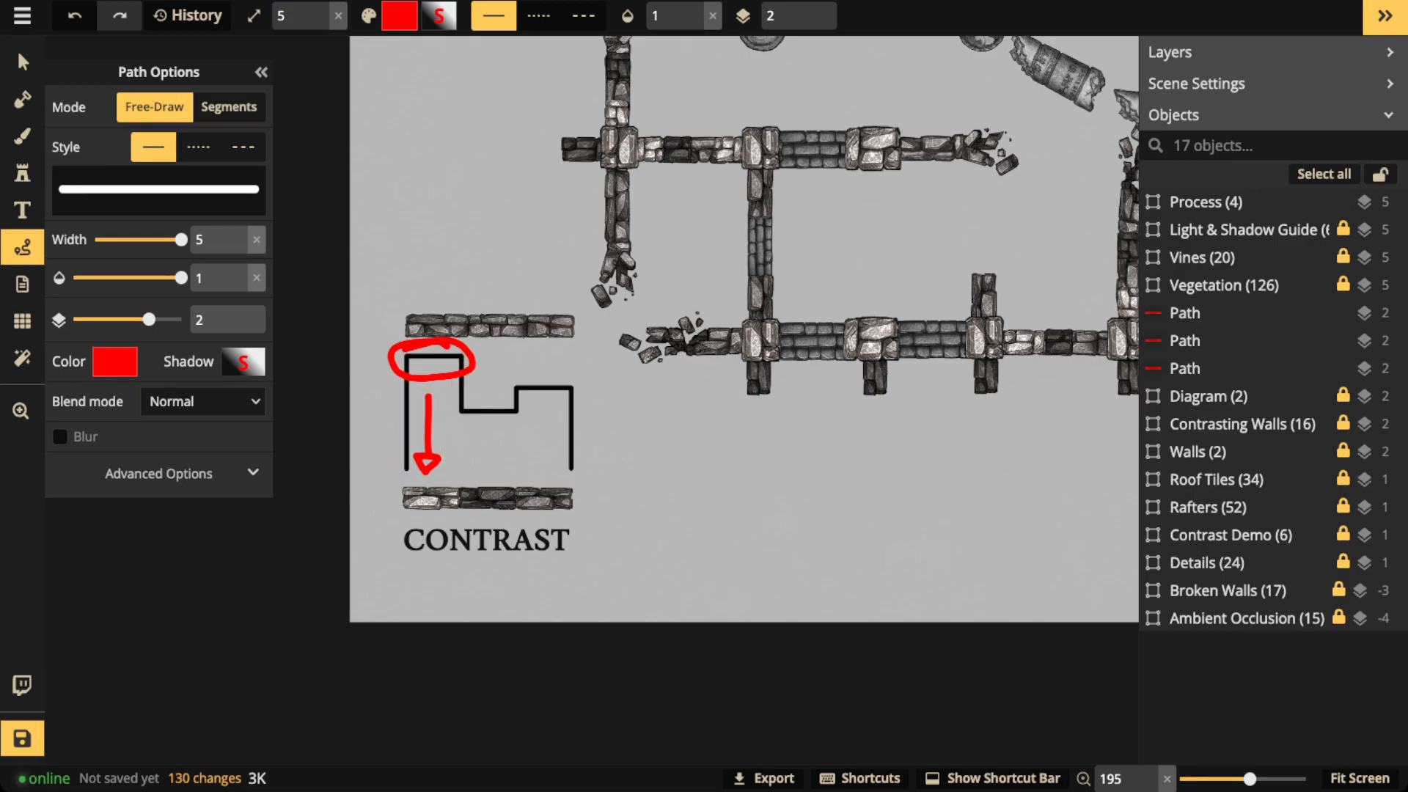
pyautogui.moveTo(497, 473); pyautogui.dragTo(467, 476)
pyautogui.press('Delete')
# - Circle the profile's lowest, middle ledge in red and draw an arrow down to the dark part of the lower wall sample
pyautogui.moveTo(479, 391)
pyautogui.mouseDown()
pyautogui.moveTo(446, 420)
pyautogui.moveTo(522, 421)
pyautogui.moveTo(470, 394)
pyautogui.mouseUp()
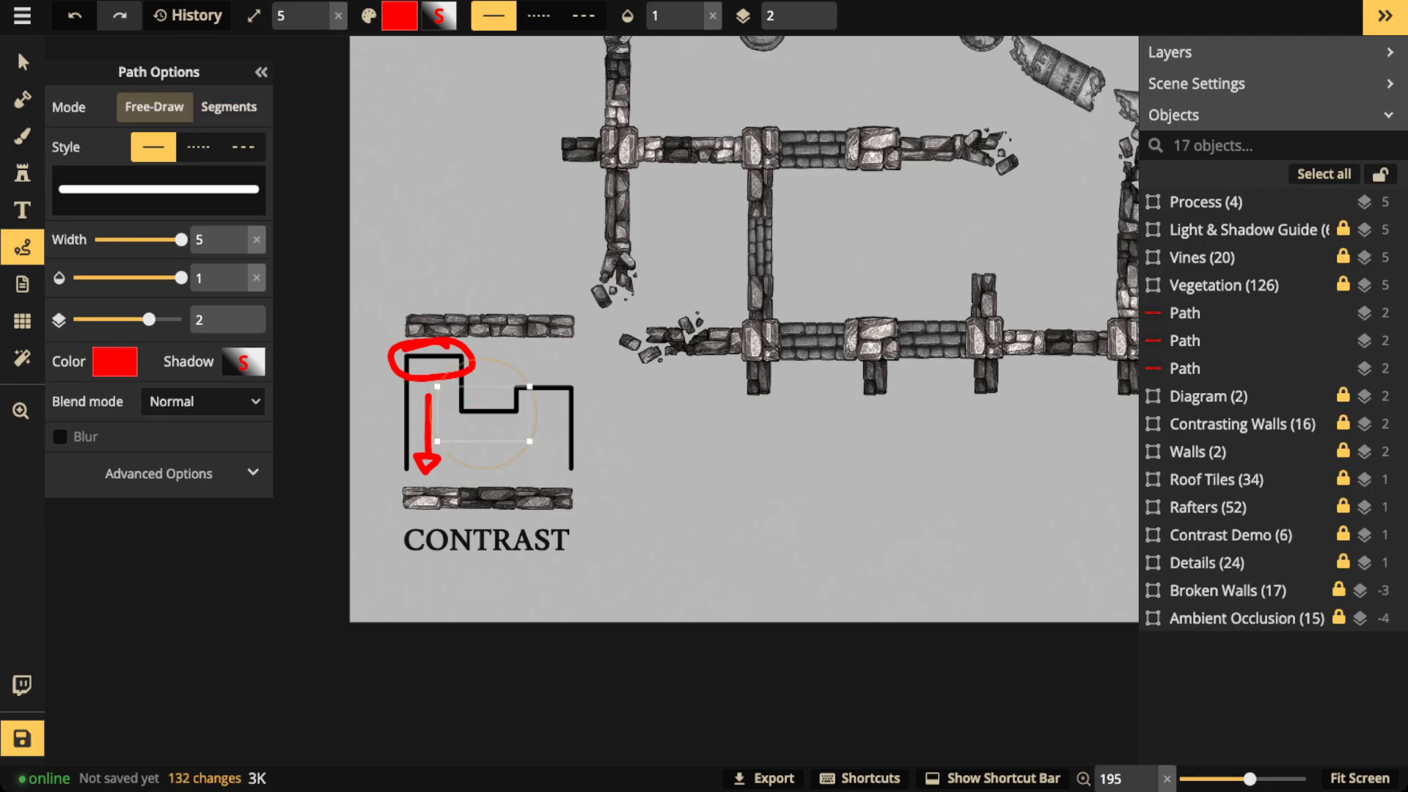
pyautogui.press('Escape')
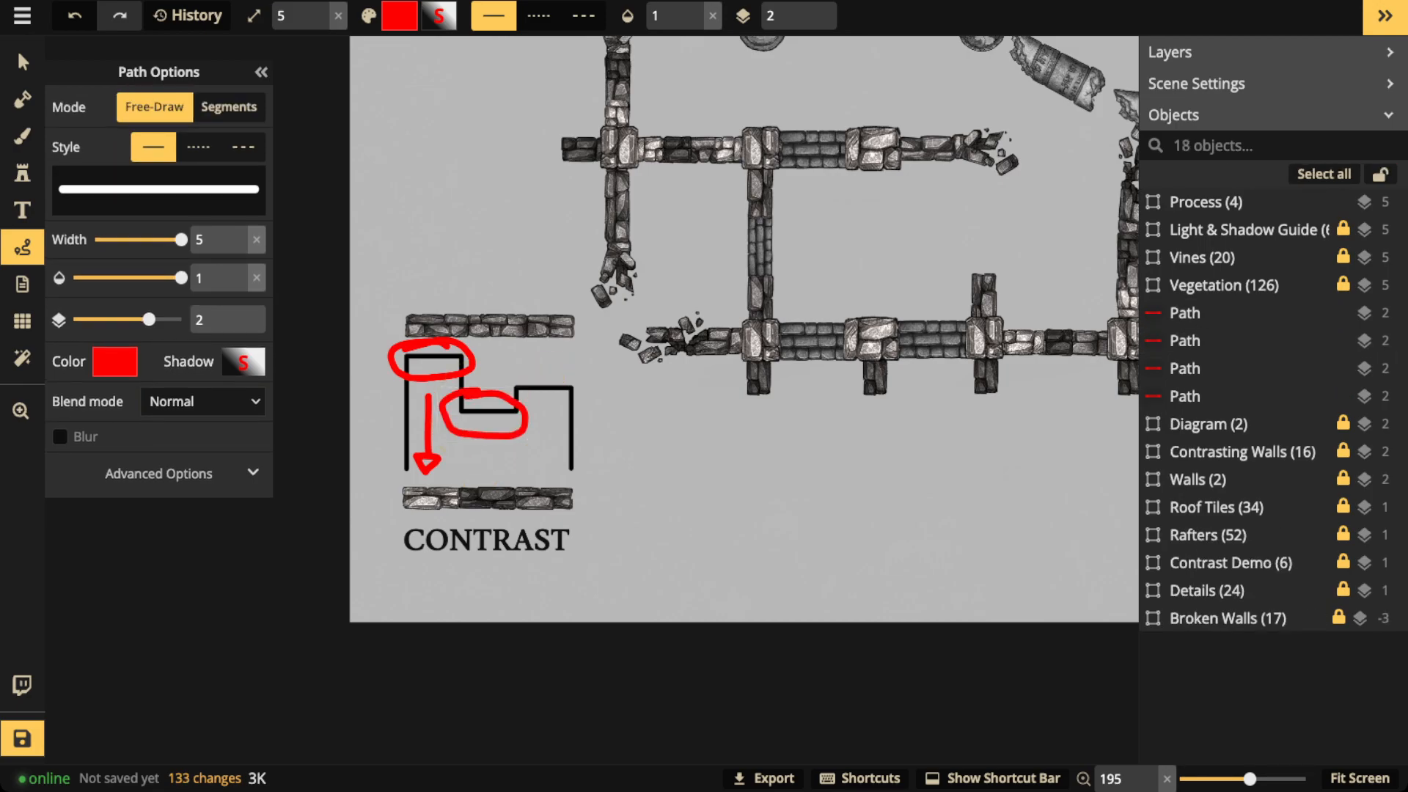
pyautogui.moveTo(484, 442)
pyautogui.mouseDown()
pyautogui.moveTo(482, 475)
pyautogui.moveTo(495, 469)
pyautogui.mouseUp()
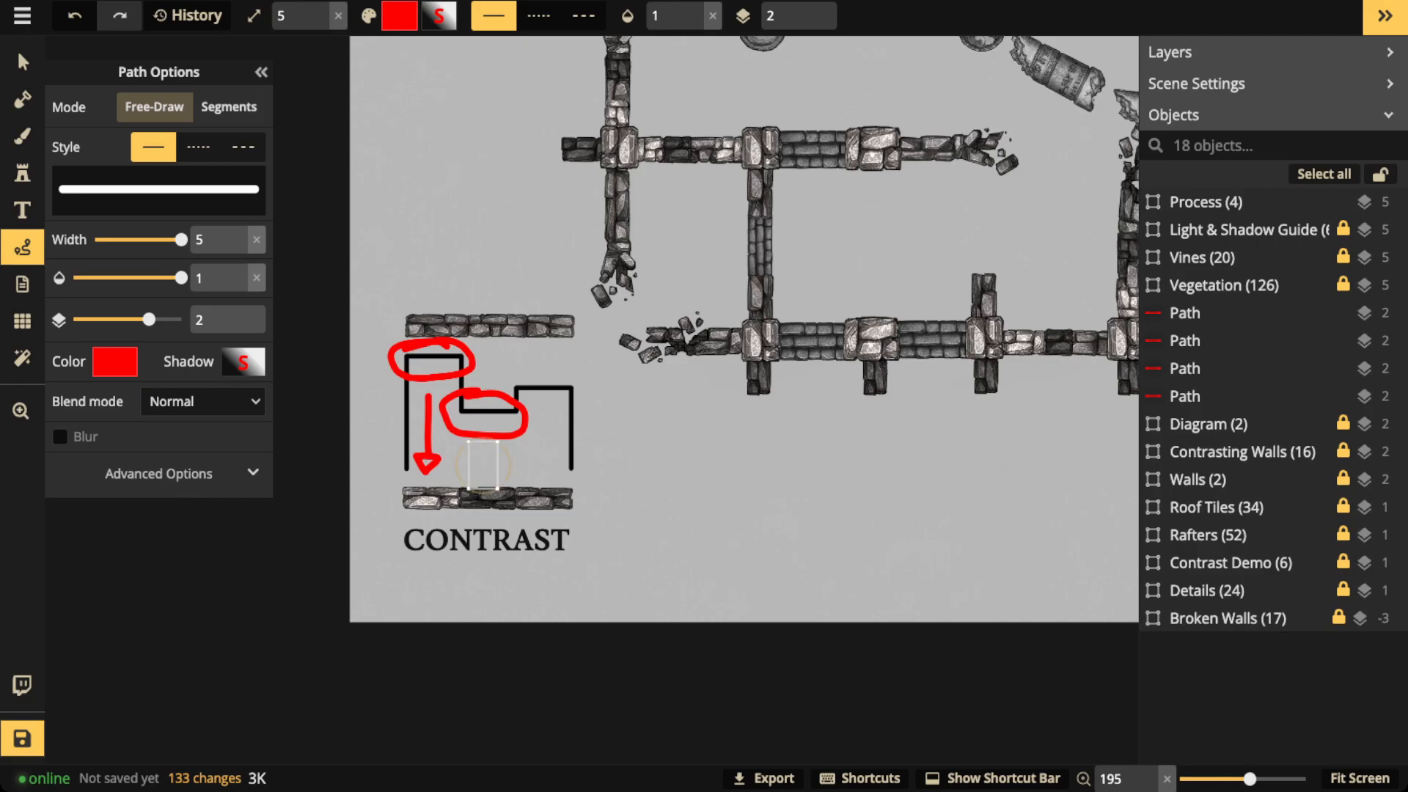
# - Circle the middle-height right ledge of the stepped profile in red and draw an arrow down to the lower wall sample
pyautogui.press('Escape')
pyautogui.moveTo(541, 371)
pyautogui.mouseDown()
pyautogui.moveTo(518, 389)
pyautogui.moveTo(583, 398)
pyautogui.moveTo(536, 372)
pyautogui.mouseUp()
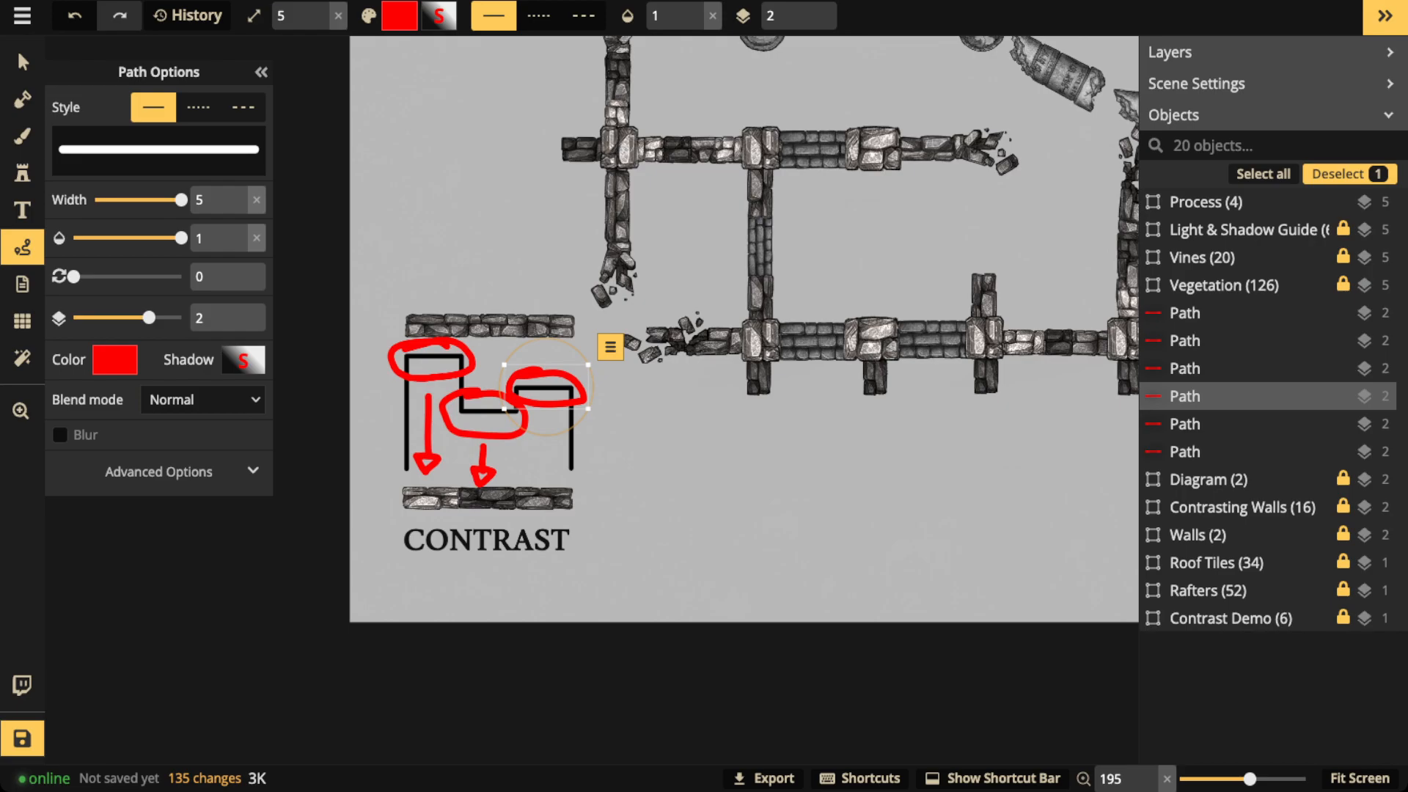
pyautogui.moveTo(548, 416)
pyautogui.mouseDown()
pyautogui.moveTo(545, 479)
pyautogui.moveTo(560, 461)
pyautogui.mouseUp()
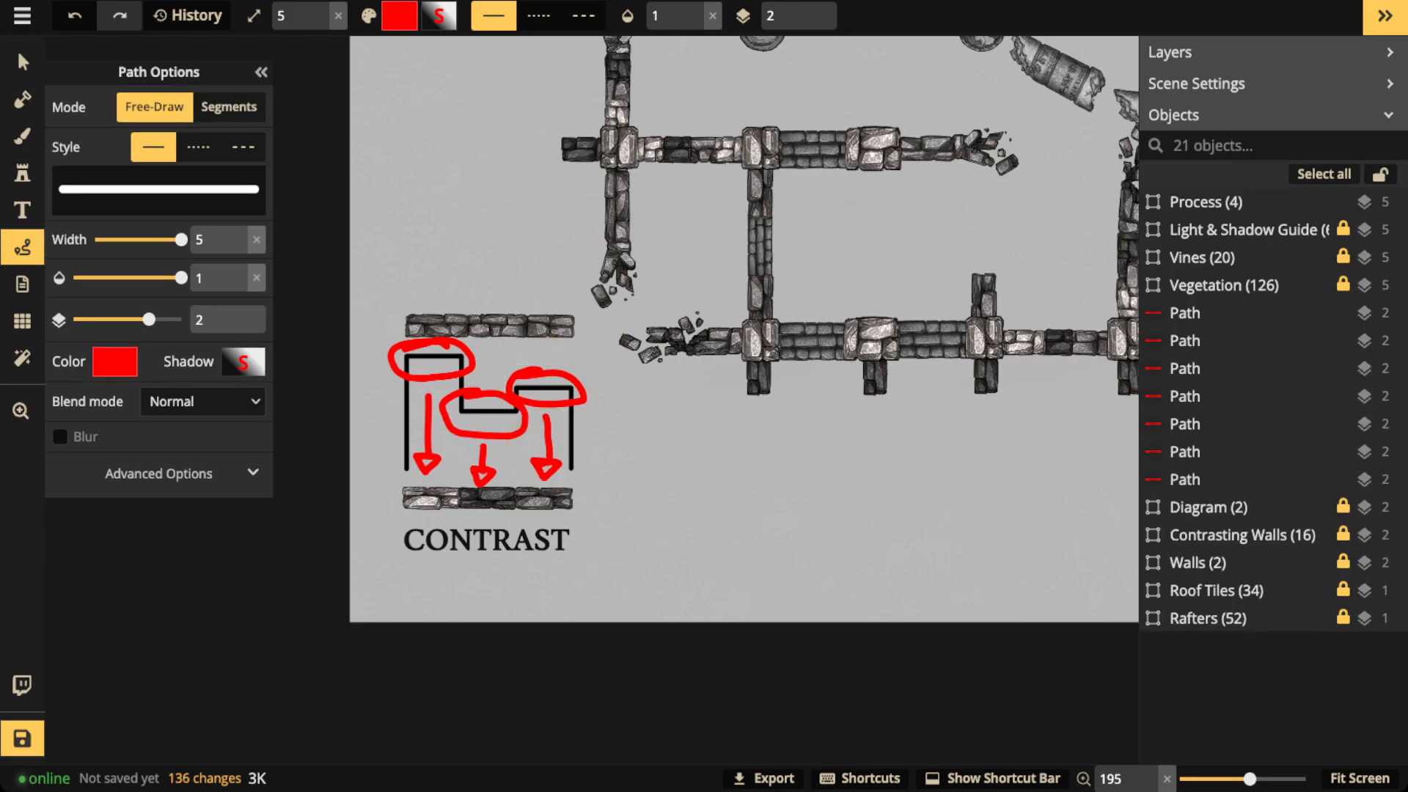
# - Circle the lower and upper wall samples in red and write a red 3 over the CONTRAST label
pyautogui.moveTo(535, 465)
pyautogui.mouseDown()
pyautogui.moveTo(359, 484)
pyautogui.moveTo(602, 486)
pyautogui.moveTo(565, 465)
pyautogui.mouseUp()
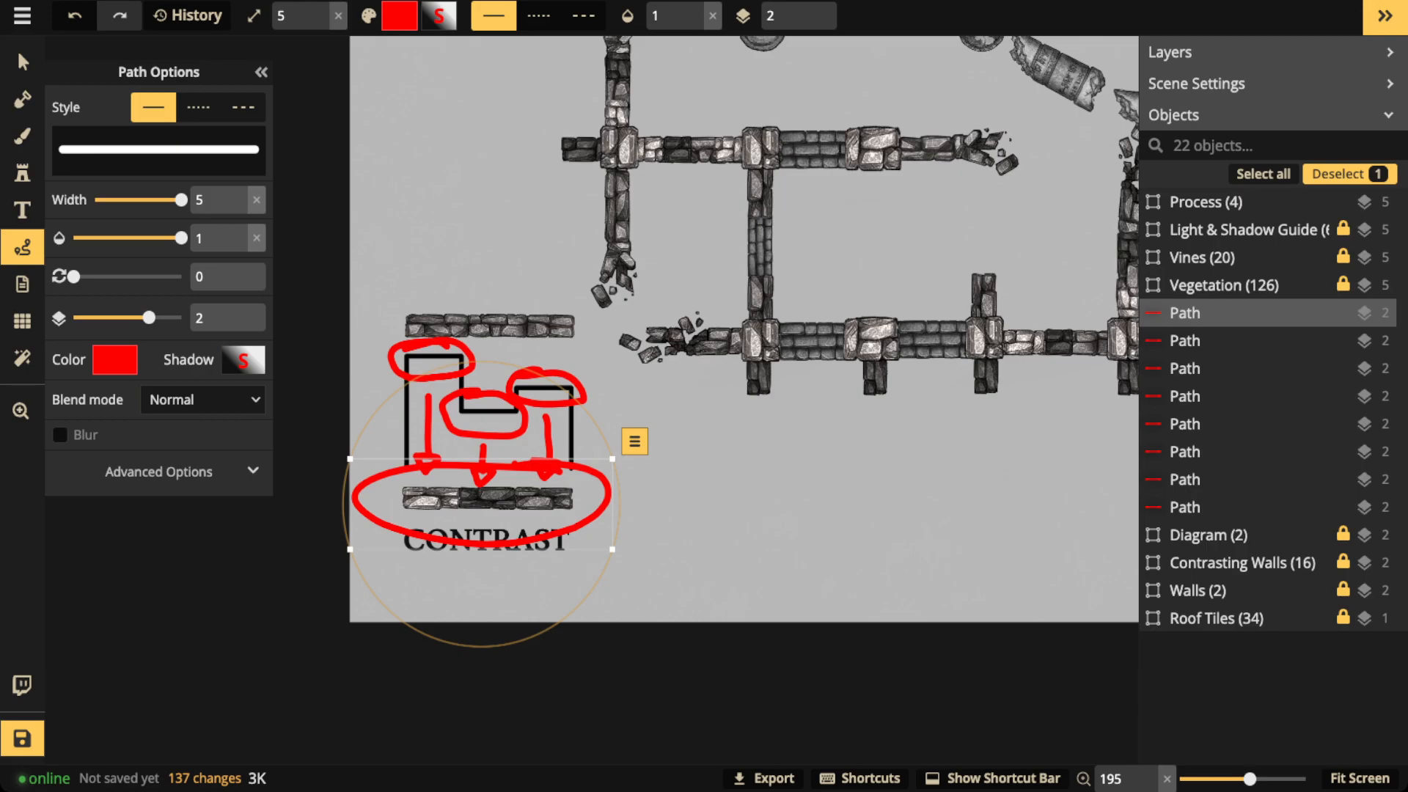
pyautogui.press('Escape')
pyautogui.moveTo(473, 293)
pyautogui.mouseDown()
pyautogui.moveTo(394, 355)
pyautogui.moveTo(570, 281)
pyautogui.mouseUp()
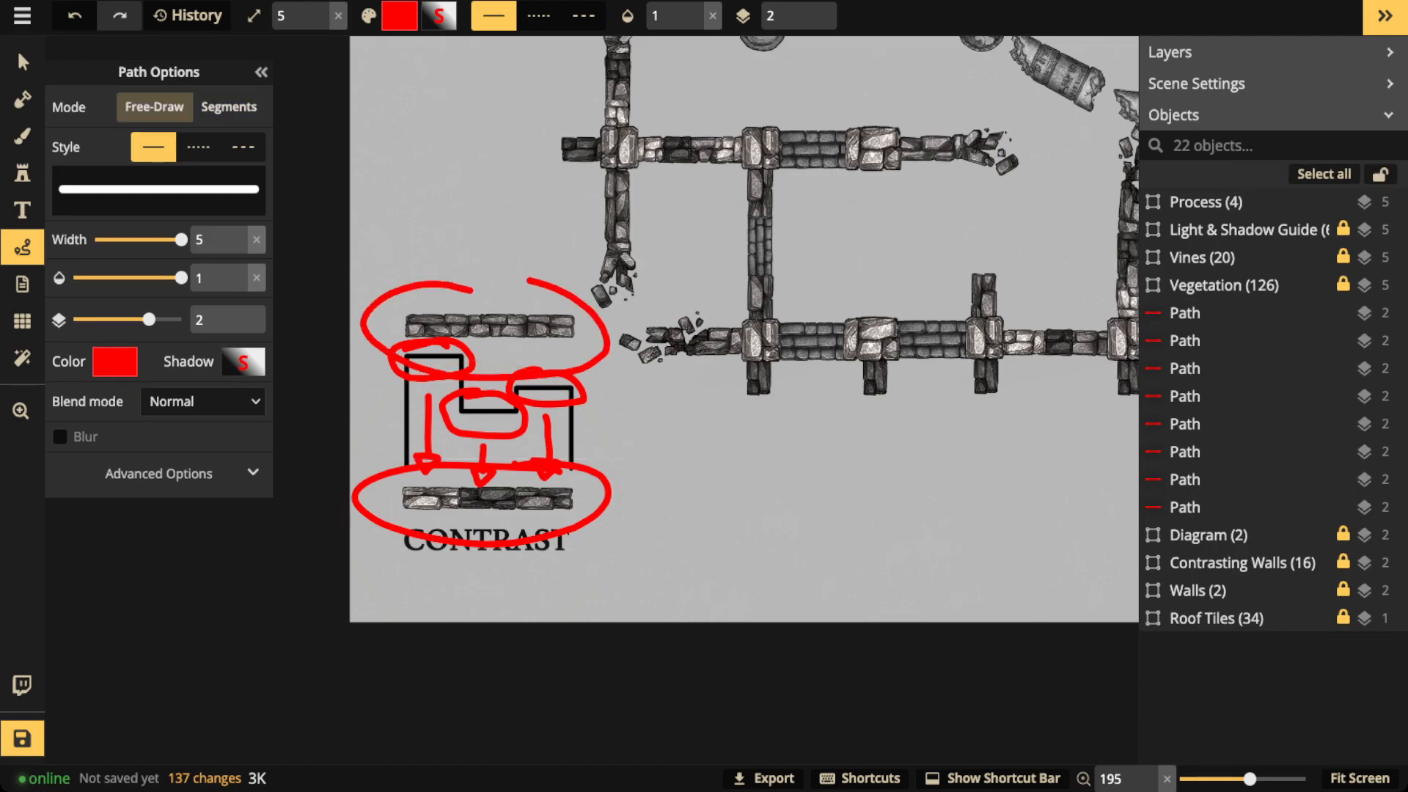
pyautogui.moveTo(473, 520); pyautogui.dragTo(480, 573)
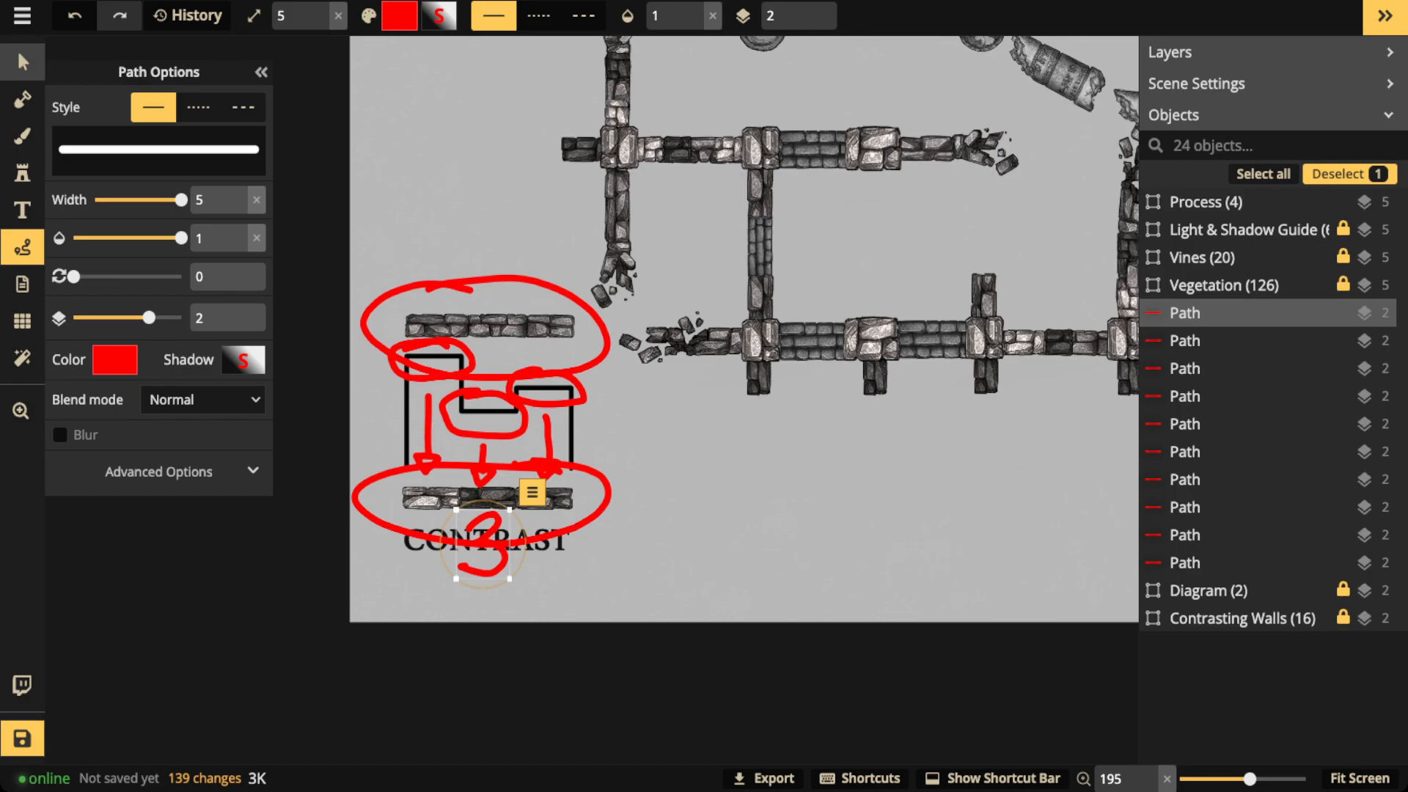
# - Select all red path annotations around the contrast demo together and delete them
pyautogui.click(22, 63)
pyautogui.moveTo(366, 251); pyautogui.dragTo(643, 570)
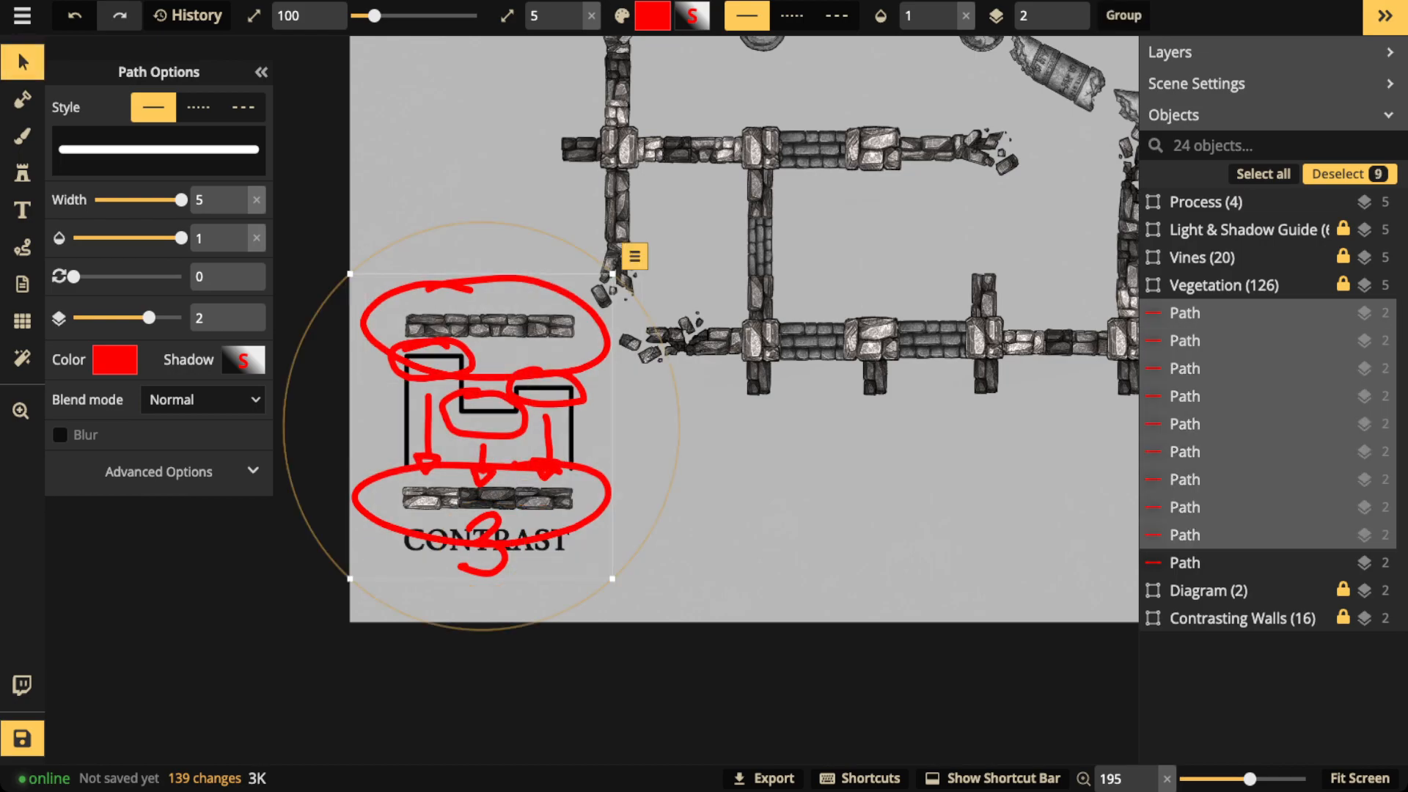
pyautogui.press('Delete')
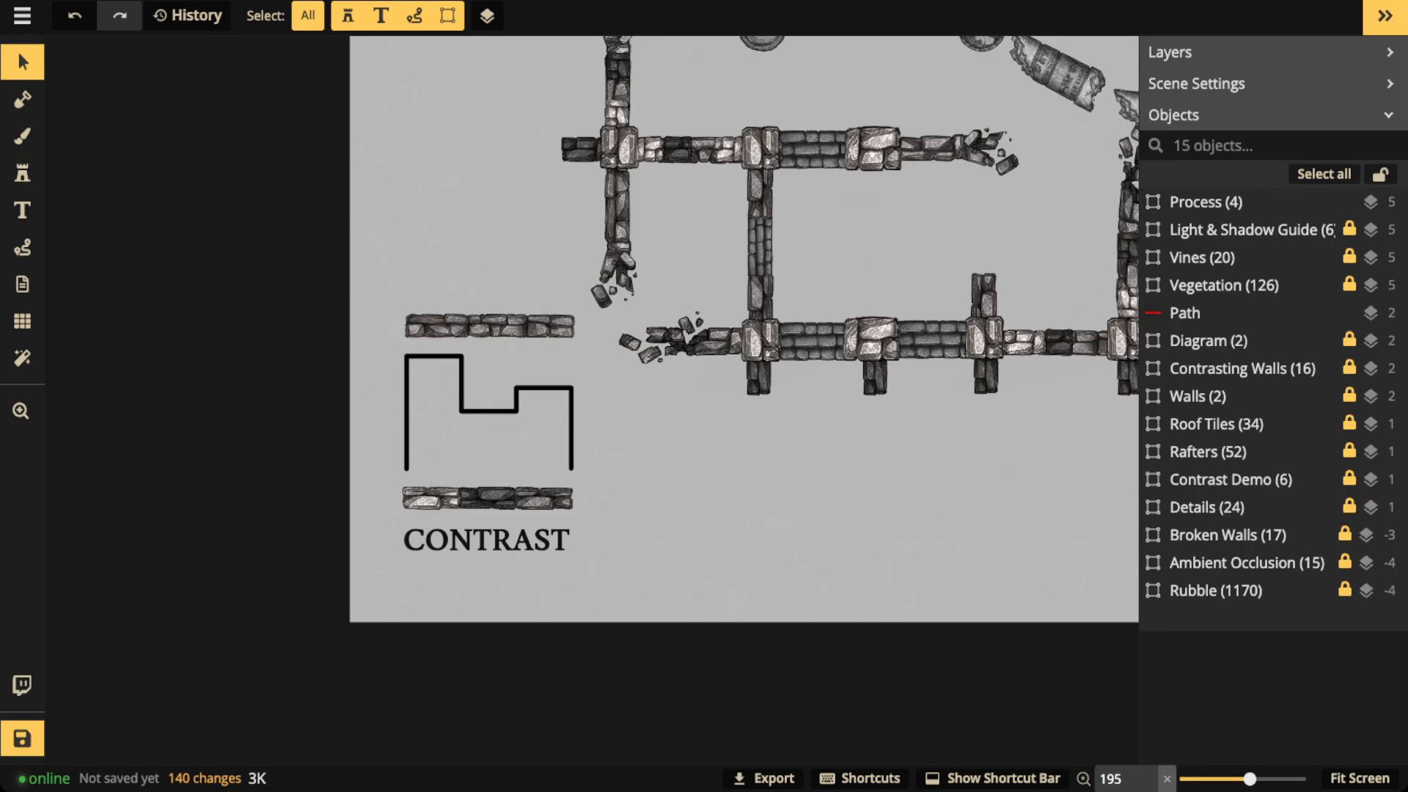
# - Examine the light and dark stones of the wall sections across the church ruin at close range
pyautogui.scroll(-3, 740, 361)
pyautogui.moveTo(741, 362); pyautogui.dragTo(496, 544)
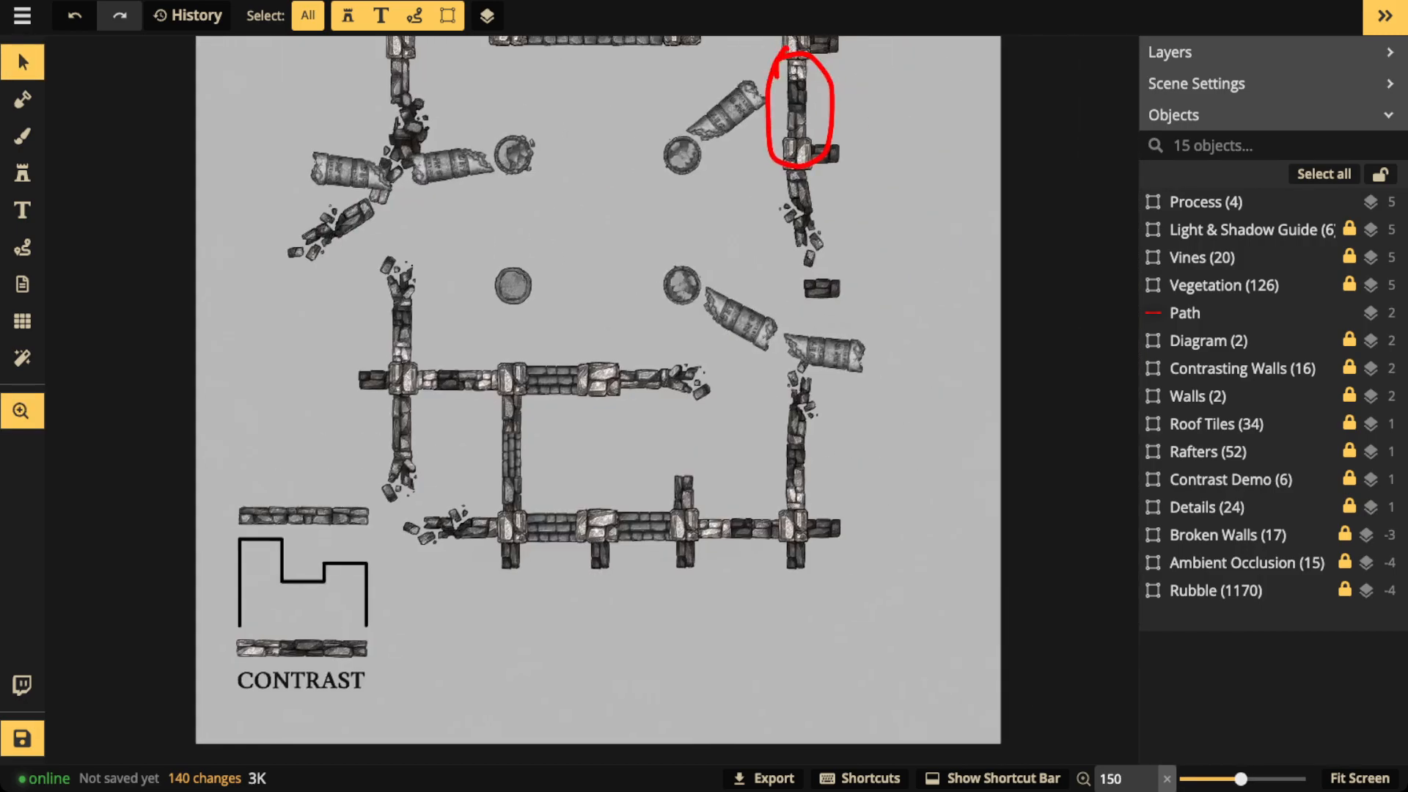
pyautogui.scroll(4, 793, 465)
pyautogui.moveTo(794, 465)
pyautogui.mouseDown()
pyautogui.moveTo(793, 598)
pyautogui.moveTo(805, 457)
pyautogui.mouseUp()
pyautogui.moveTo(242, 139); pyautogui.dragTo(667, 696)
pyautogui.scroll(3, 629, 238)
pyautogui.moveTo(629, 238); pyautogui.dragTo(309, 514)
pyautogui.moveTo(1073, 224); pyautogui.dragTo(702, 552)
pyautogui.scroll(1, 702, 267)
pyautogui.moveTo(392, 257); pyautogui.dragTo(388, 420)
pyautogui.scroll(-2, 388, 420)
pyautogui.scroll(-7, 387, 405)
pyautogui.moveTo(387, 406); pyautogui.dragTo(634, 109)
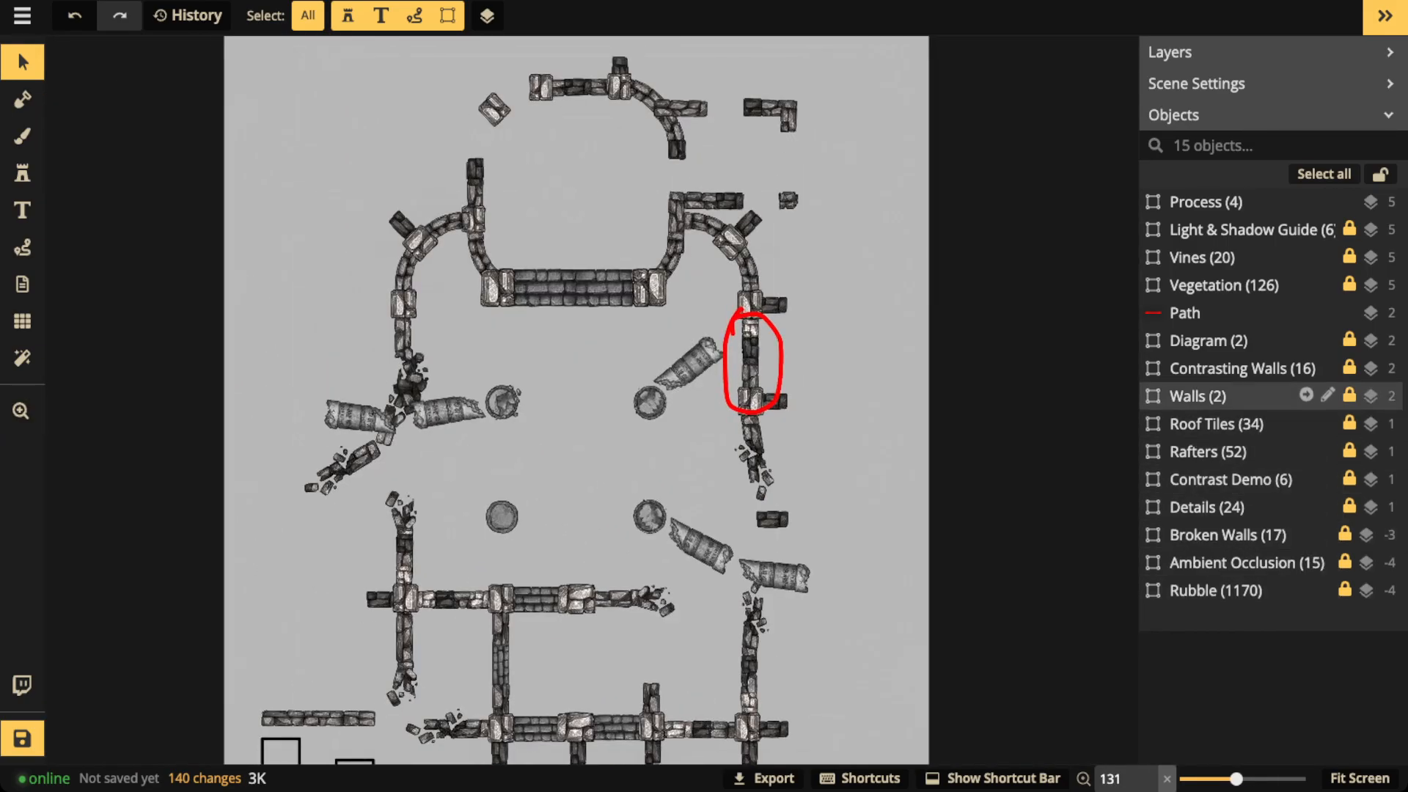
# - Delete the remaining red circle path around the church's right wall and the Contrast Demo group
pyautogui.click(1203, 313)
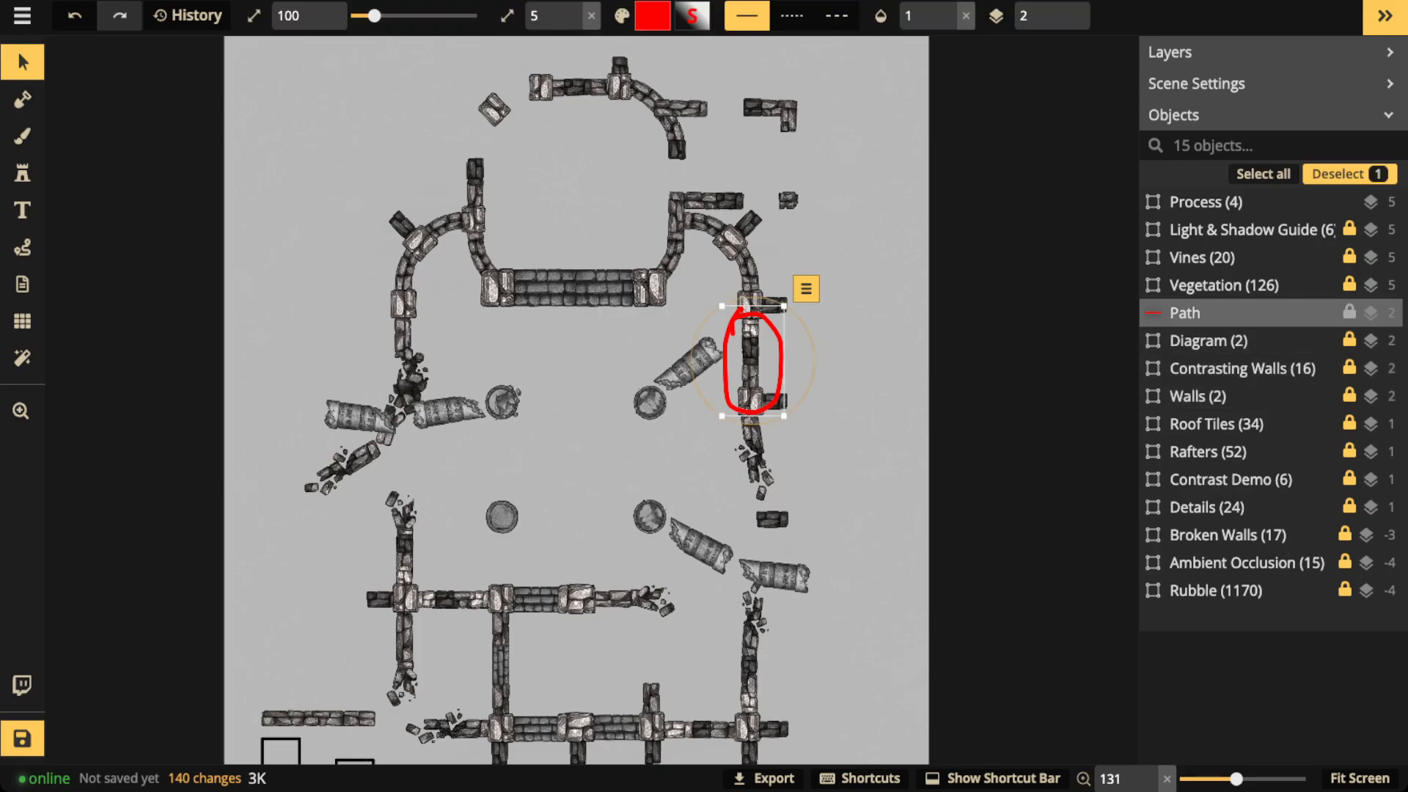
pyautogui.press('Delete')
pyautogui.scroll(-2, 654, 474)
pyautogui.moveTo(654, 474); pyautogui.dragTo(724, 287)
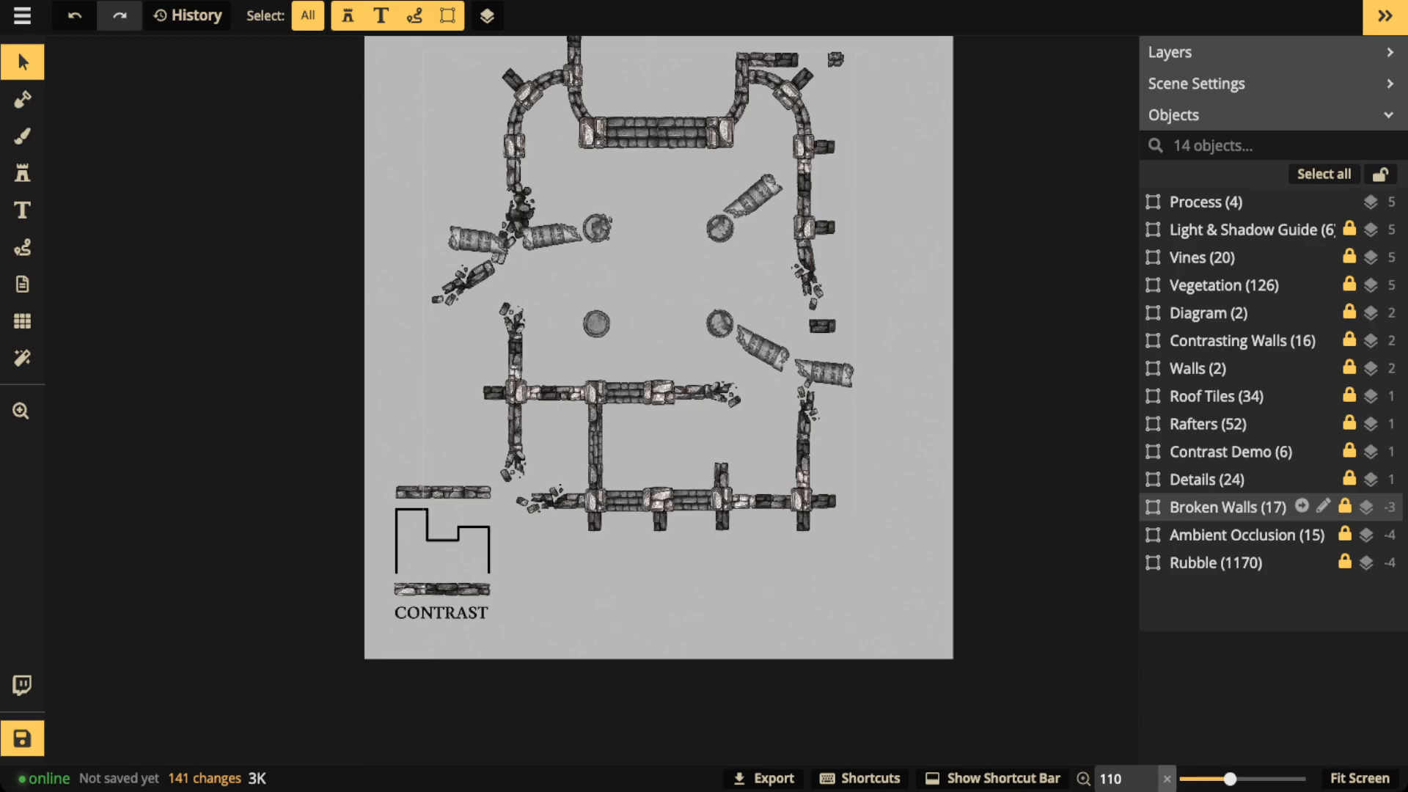
pyautogui.click(1218, 451)
pyautogui.press('Delete')
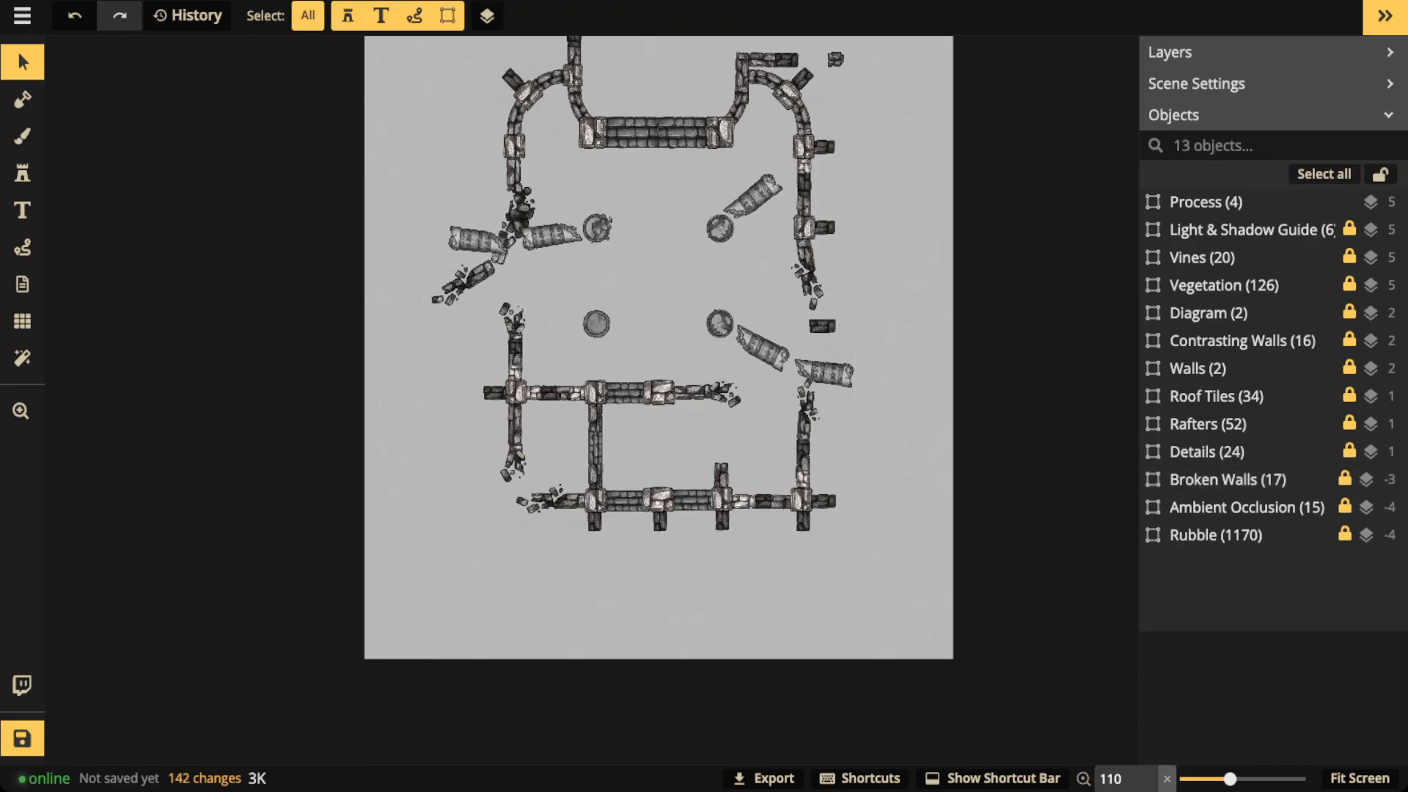
# - Set the Rubble group's opacity to 1 to show the fallen stones around the whole church, and deselect it
pyautogui.scroll(-1, 636, 402)
pyautogui.moveTo(636, 402); pyautogui.dragTo(620, 514)
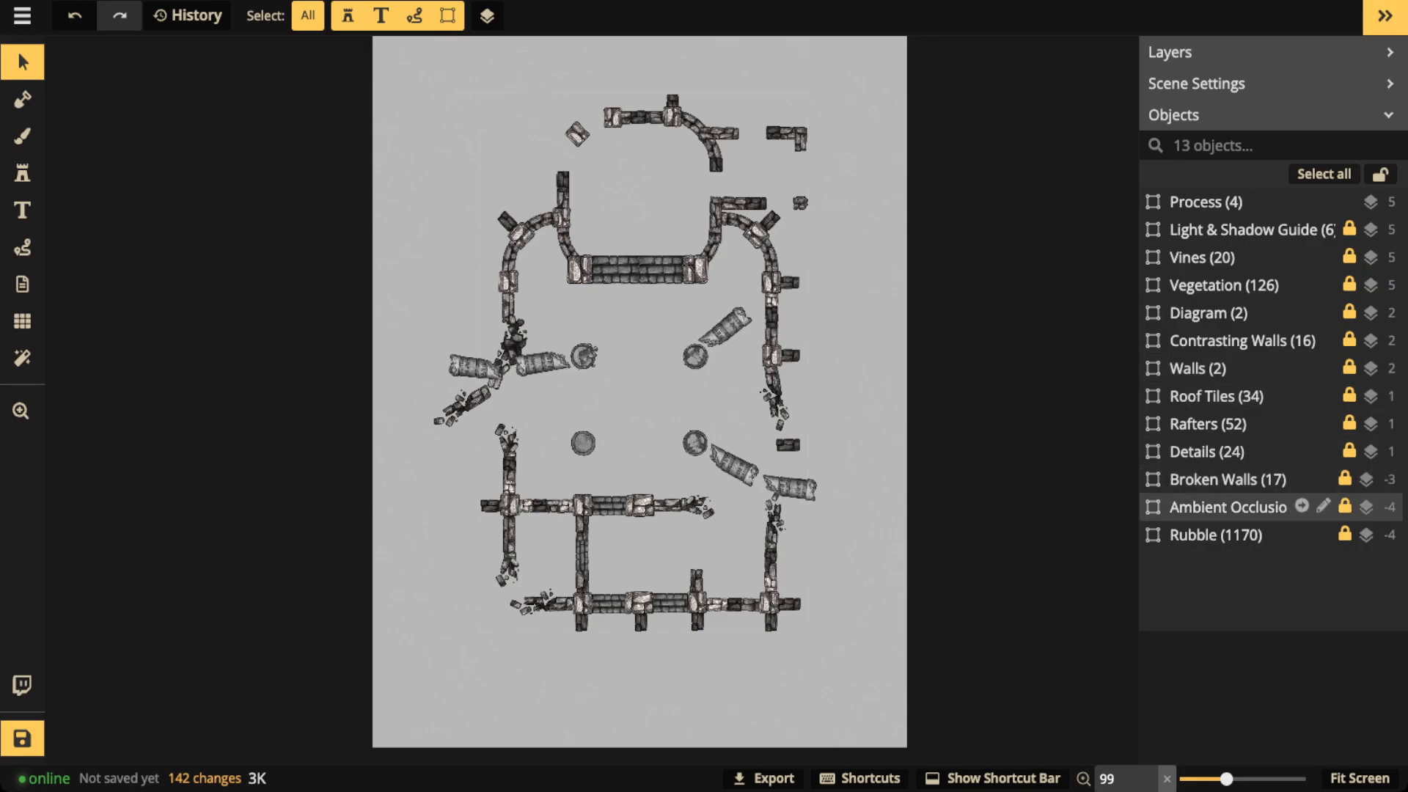
pyautogui.click(1215, 535)
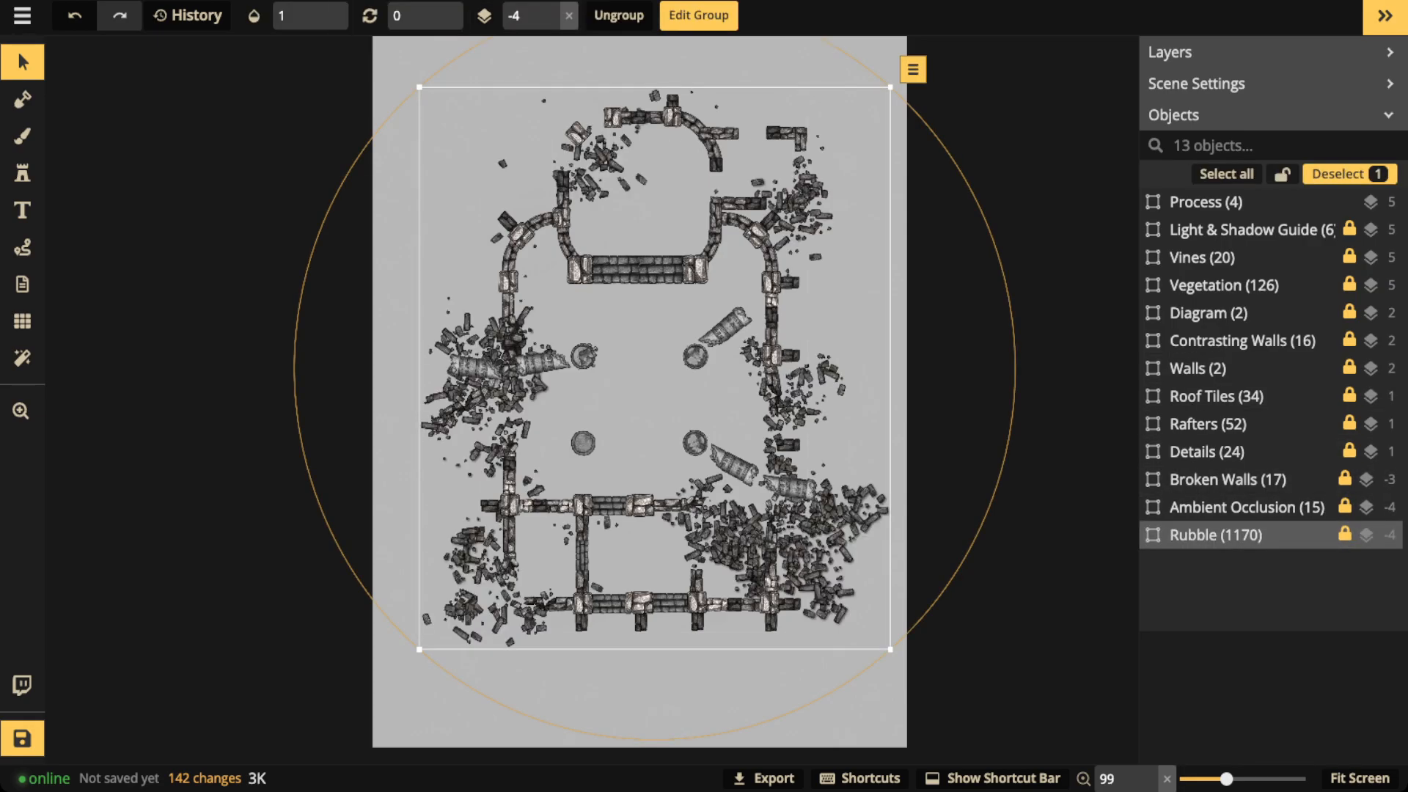
pyautogui.press('Escape')
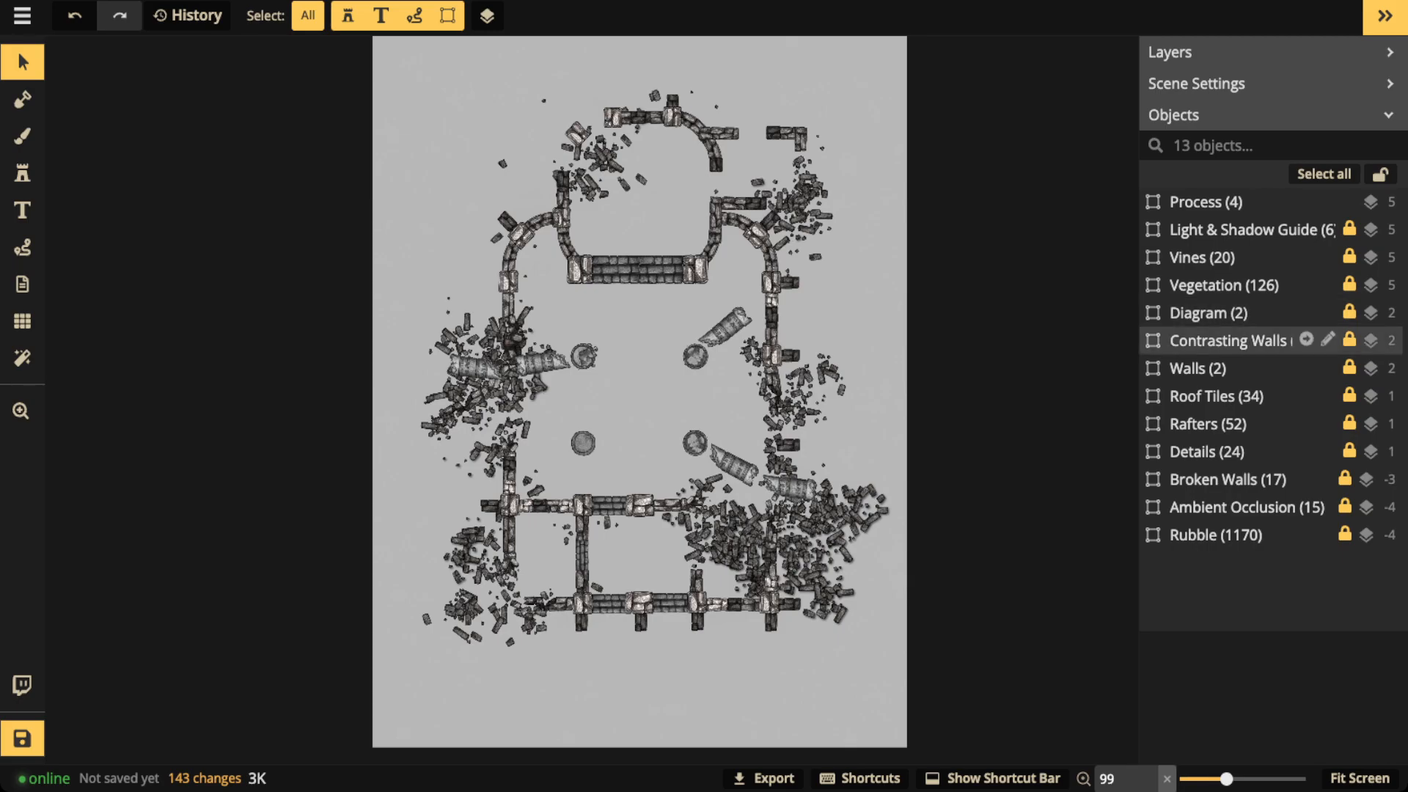
# - Set the Rafters group's opacity to 1 and inspect the wooden beams lying among the rubble
pyautogui.click(1232, 423)
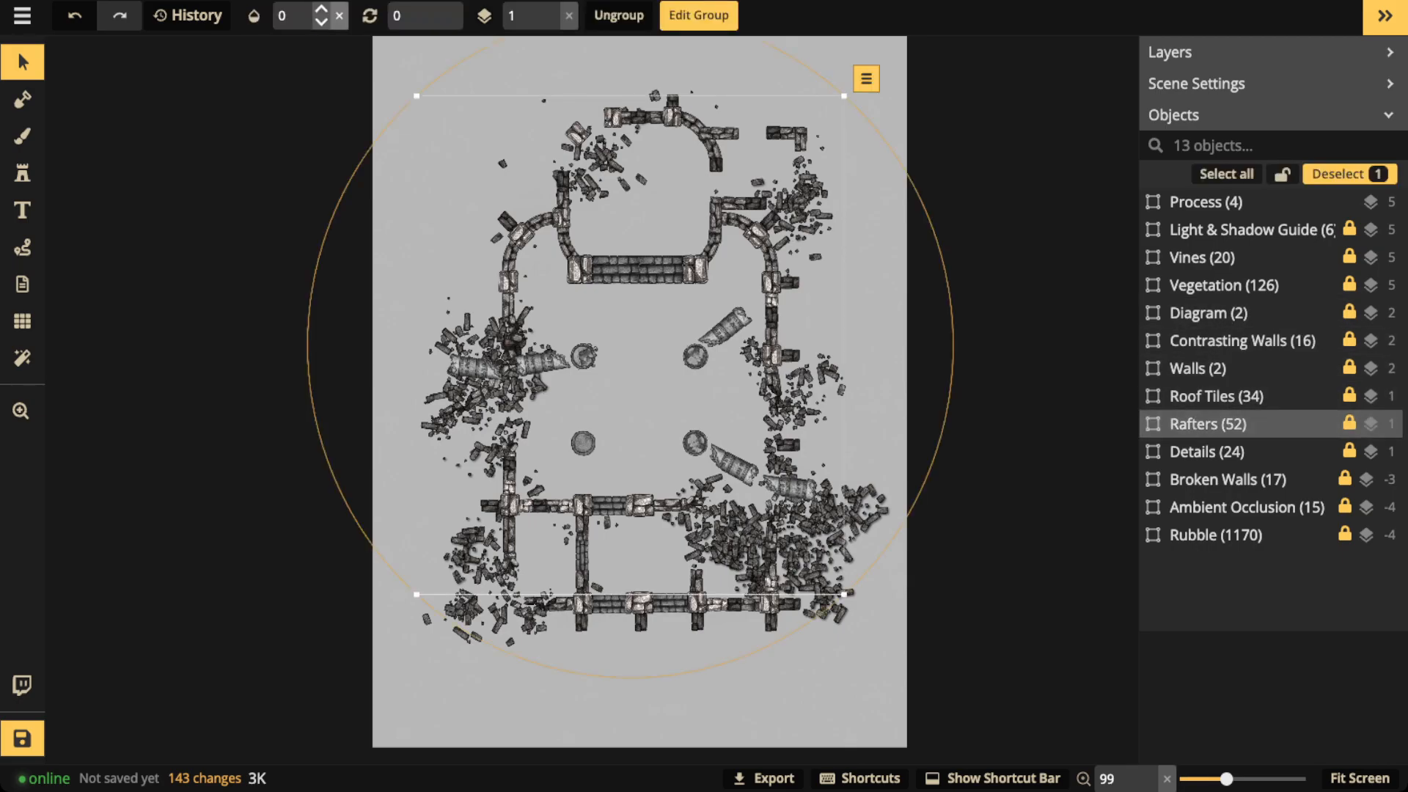
pyautogui.click(339, 16)
pyautogui.scroll(7, 455, 433)
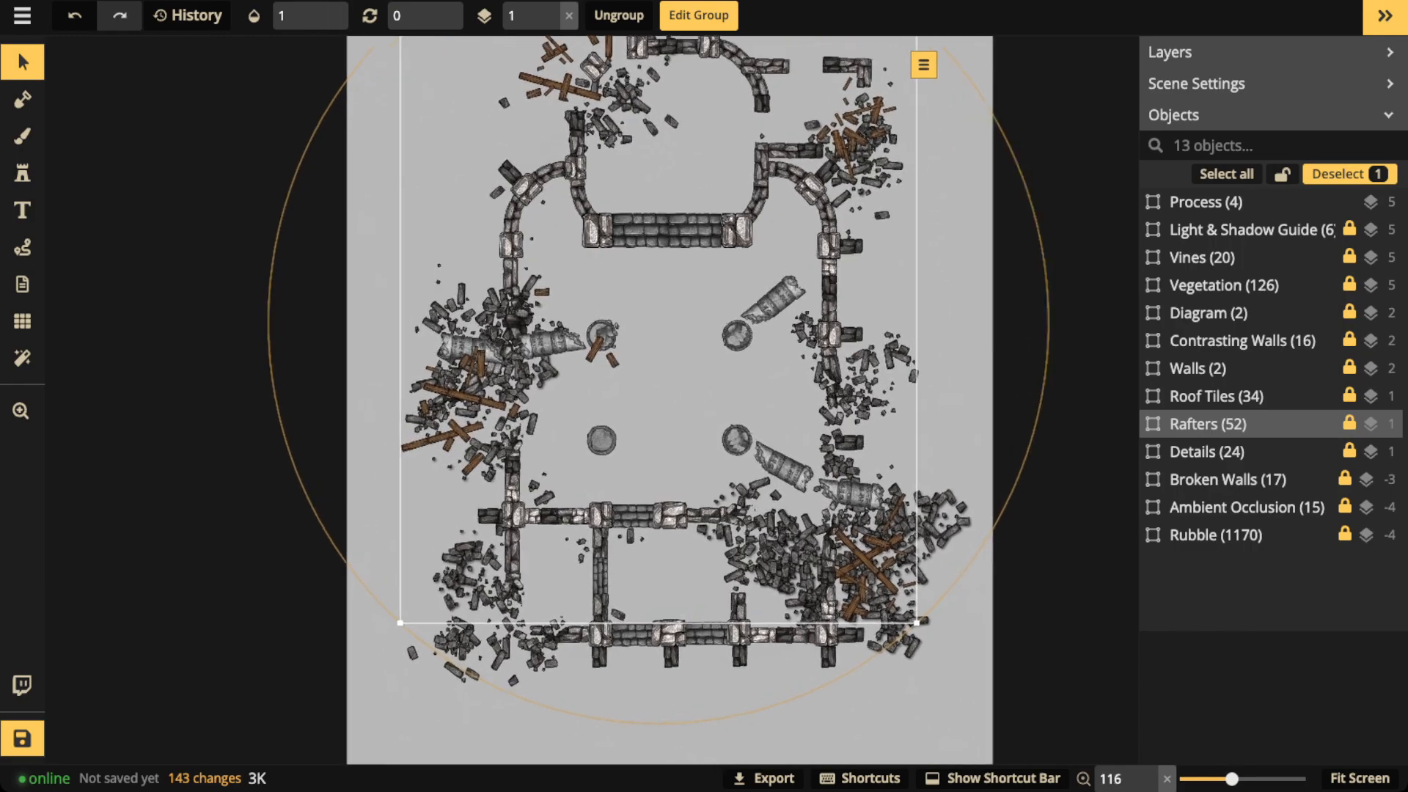
pyautogui.scroll(7, 462, 391)
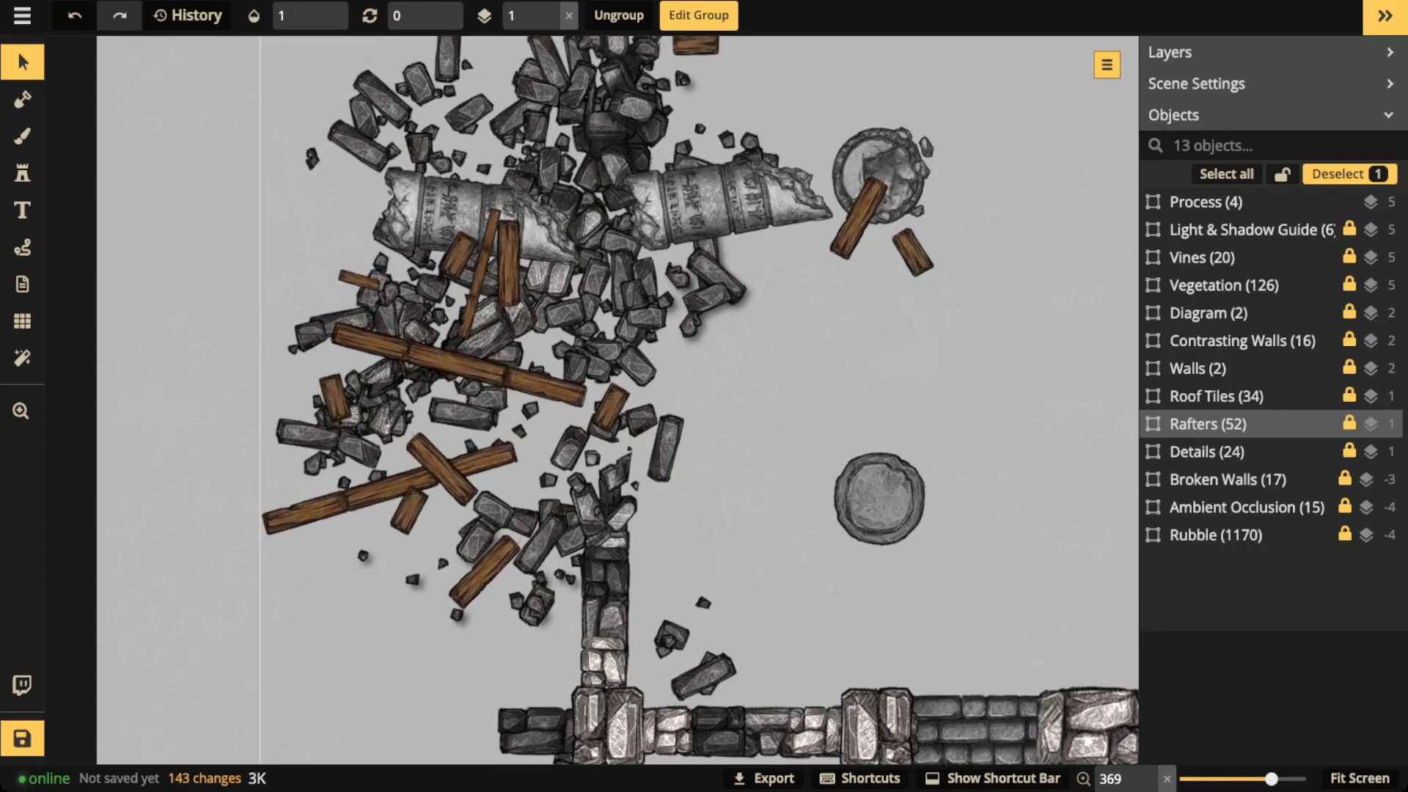
pyautogui.scroll(-4, 257, 206)
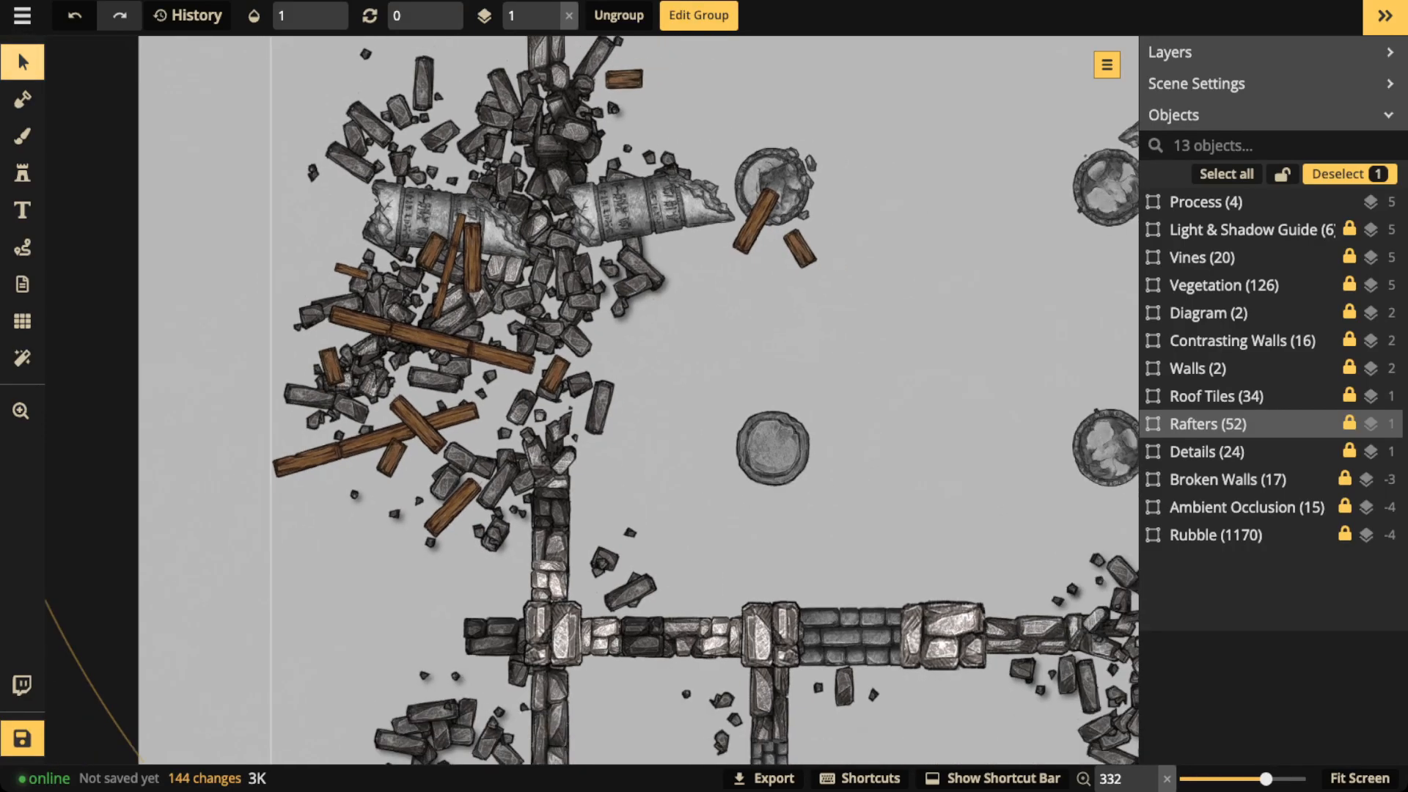
pyautogui.moveTo(514, 330); pyautogui.dragTo(511, 398)
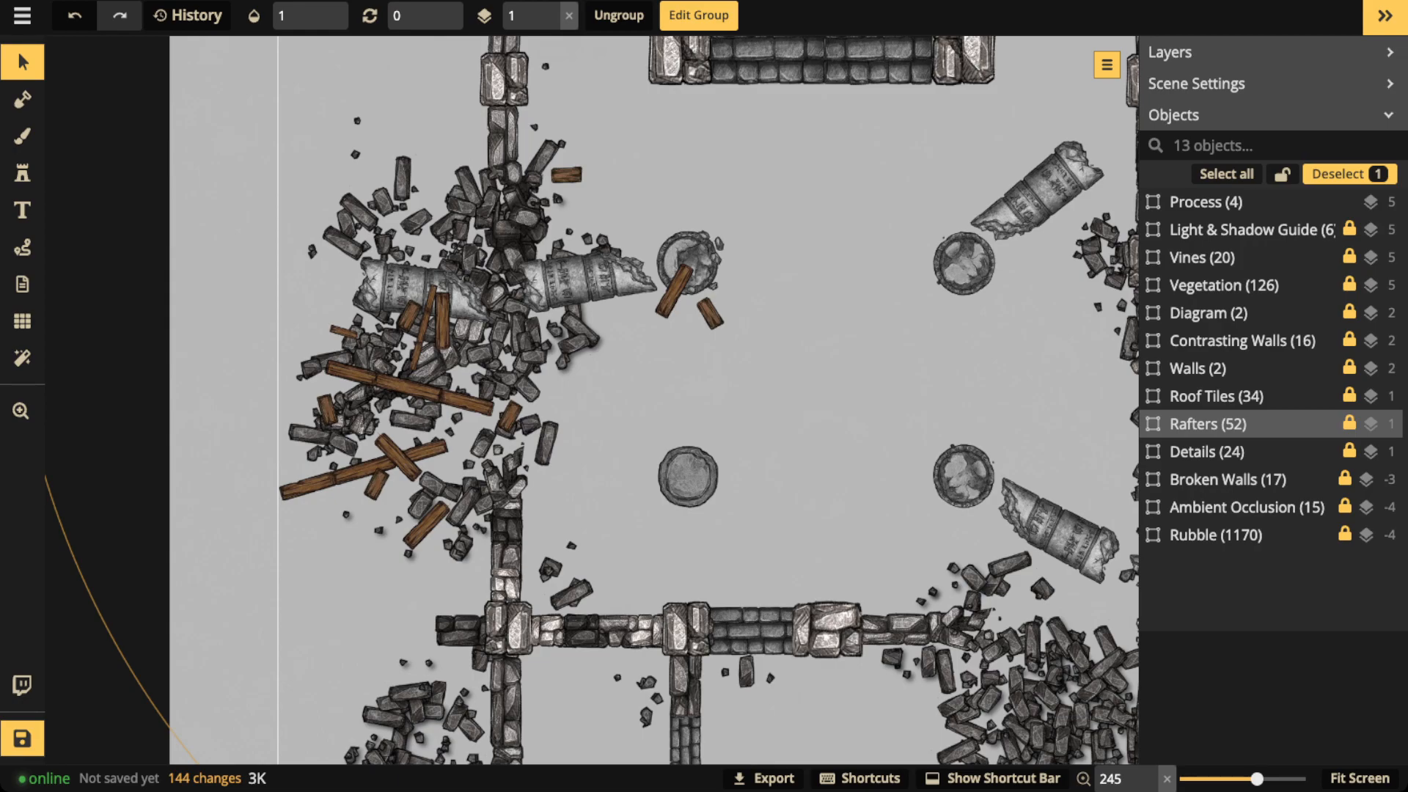
pyautogui.scroll(-5, 561, 288)
pyautogui.press('space')
pyautogui.moveTo(561, 289); pyautogui.dragTo(479, 358)
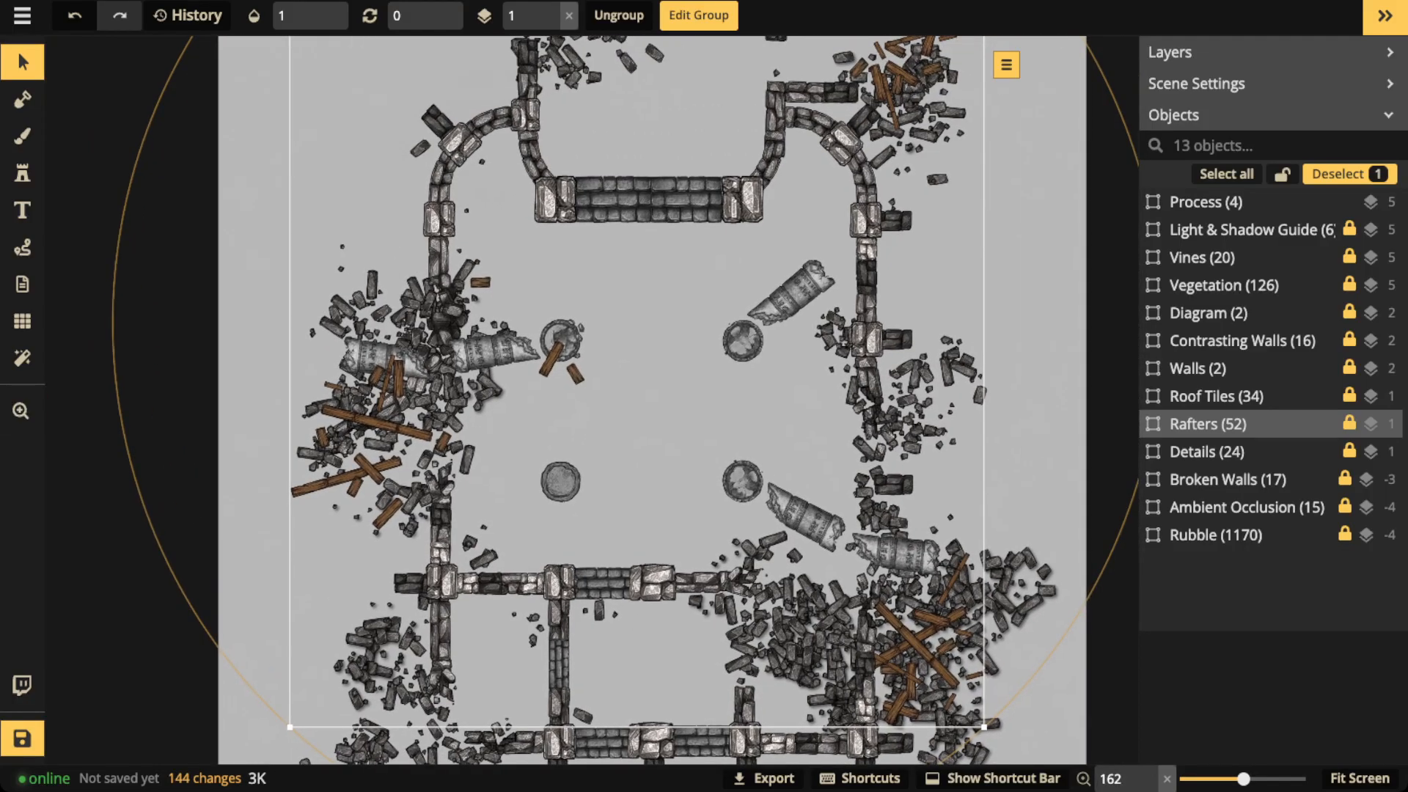
# - Circle the rubble and rafter pile at the map's upper right with a red freehand path, and delete the circle
pyautogui.click(23, 247)
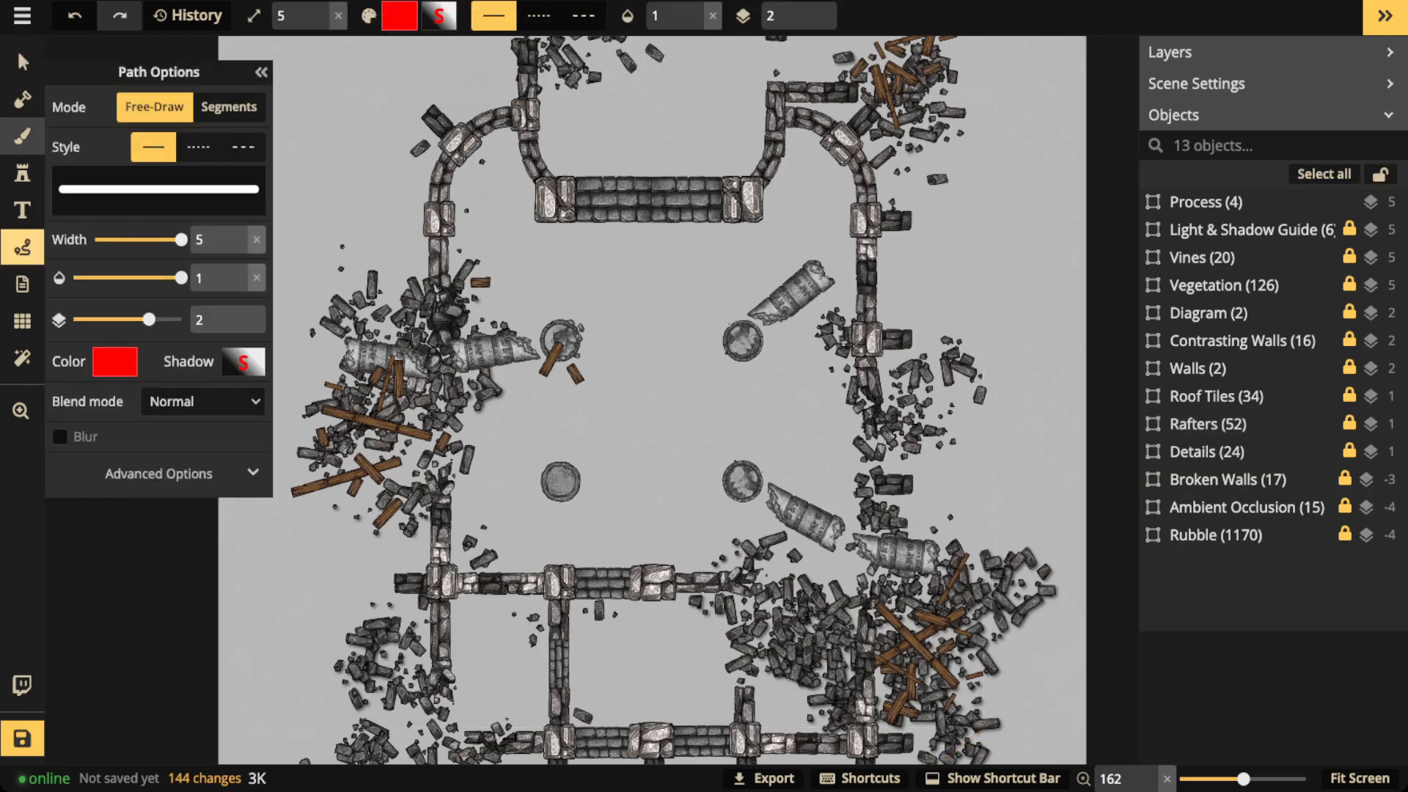
pyautogui.scroll(-4, 454, 416)
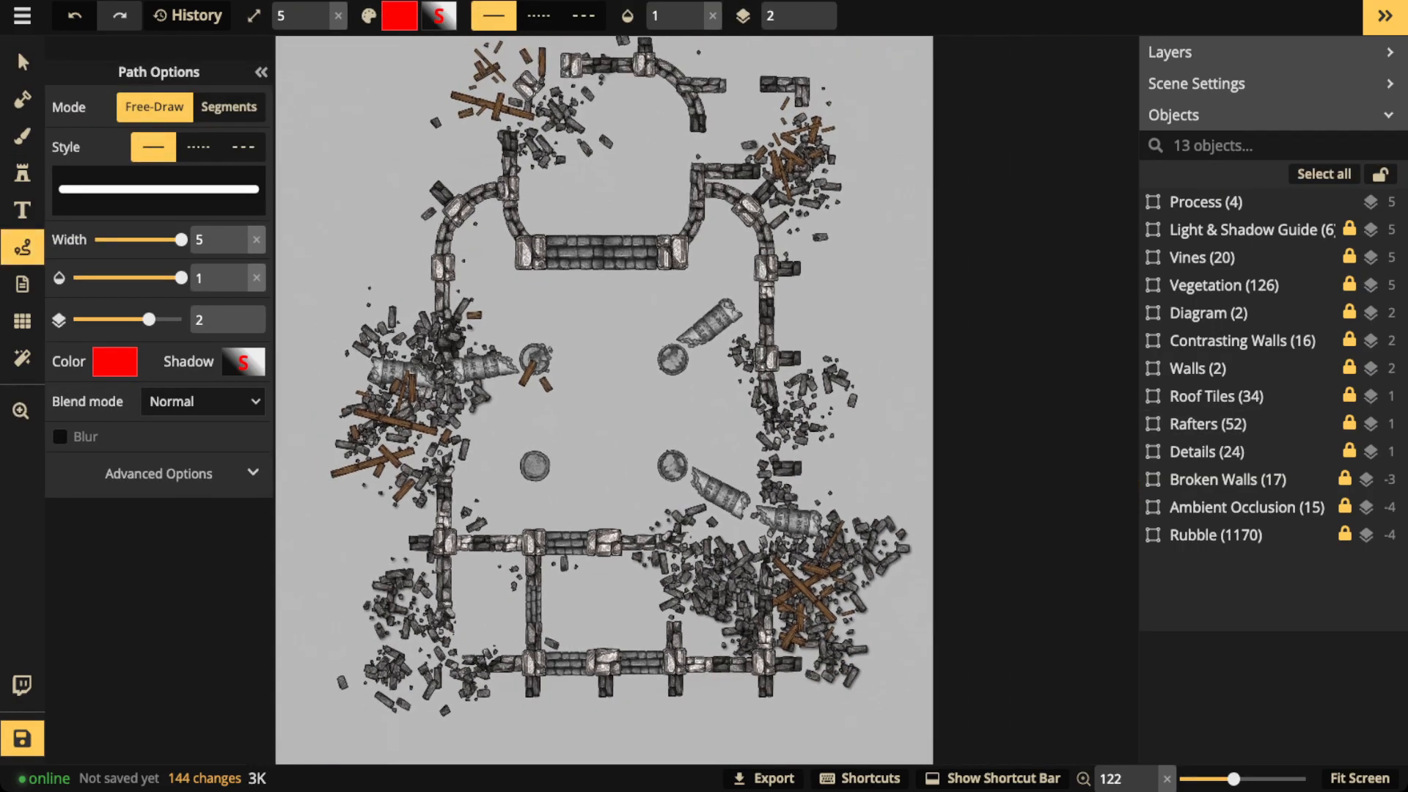
pyautogui.moveTo(778, 92)
pyautogui.mouseDown()
pyautogui.moveTo(856, 126)
pyautogui.moveTo(793, 85)
pyautogui.mouseUp()
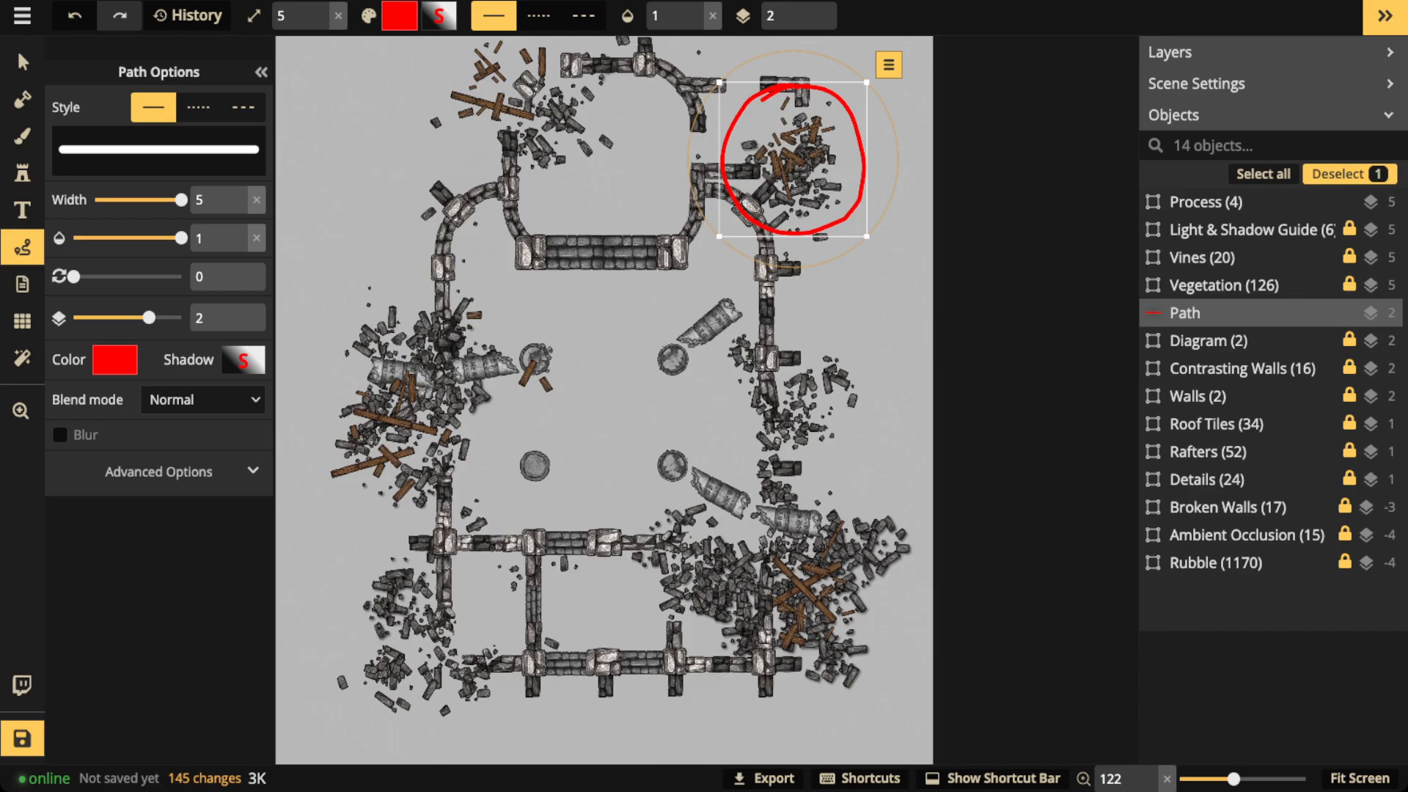
pyautogui.press('Delete')
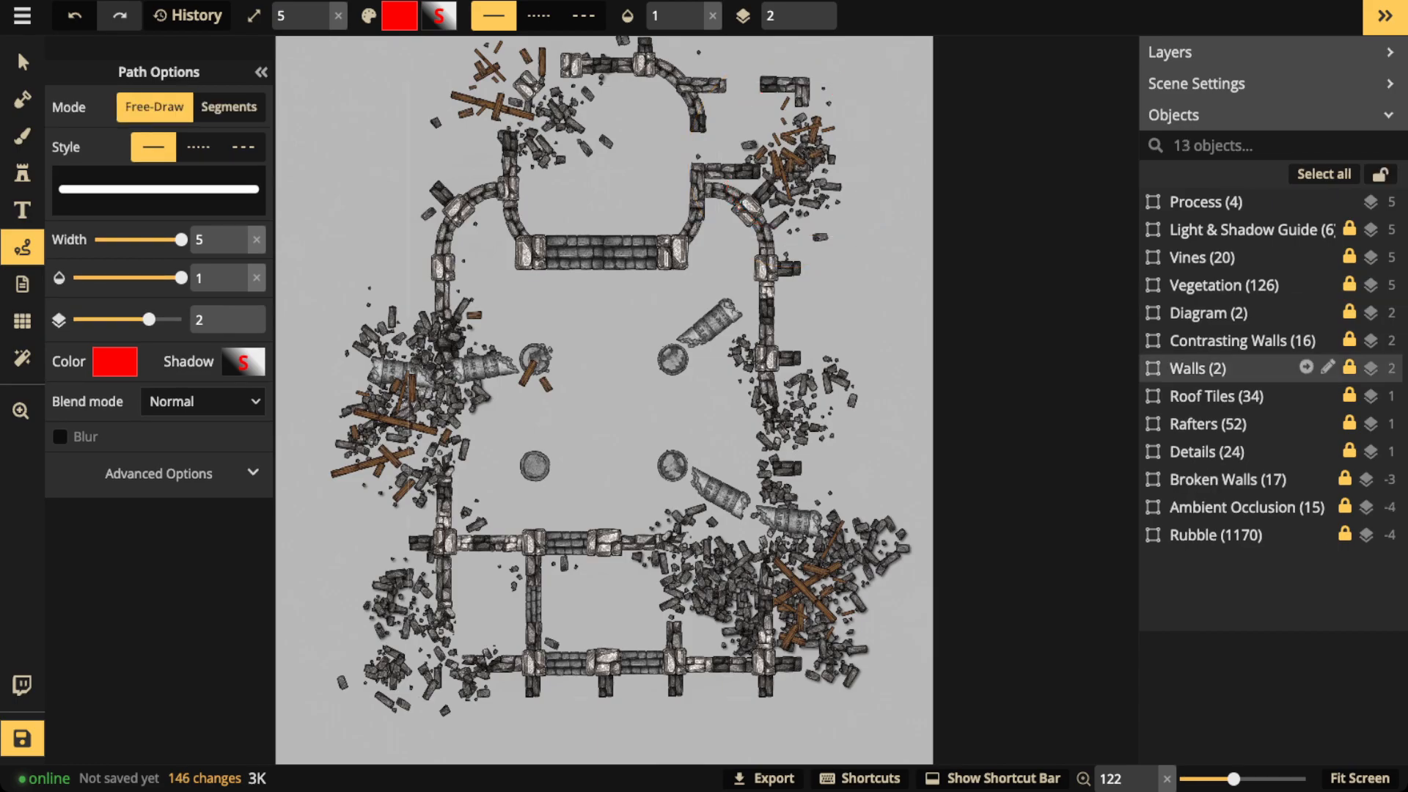
# - Set the Roof Tiles group's opacity to 1 to show the red tiles among the rubble
pyautogui.click(1218, 396)
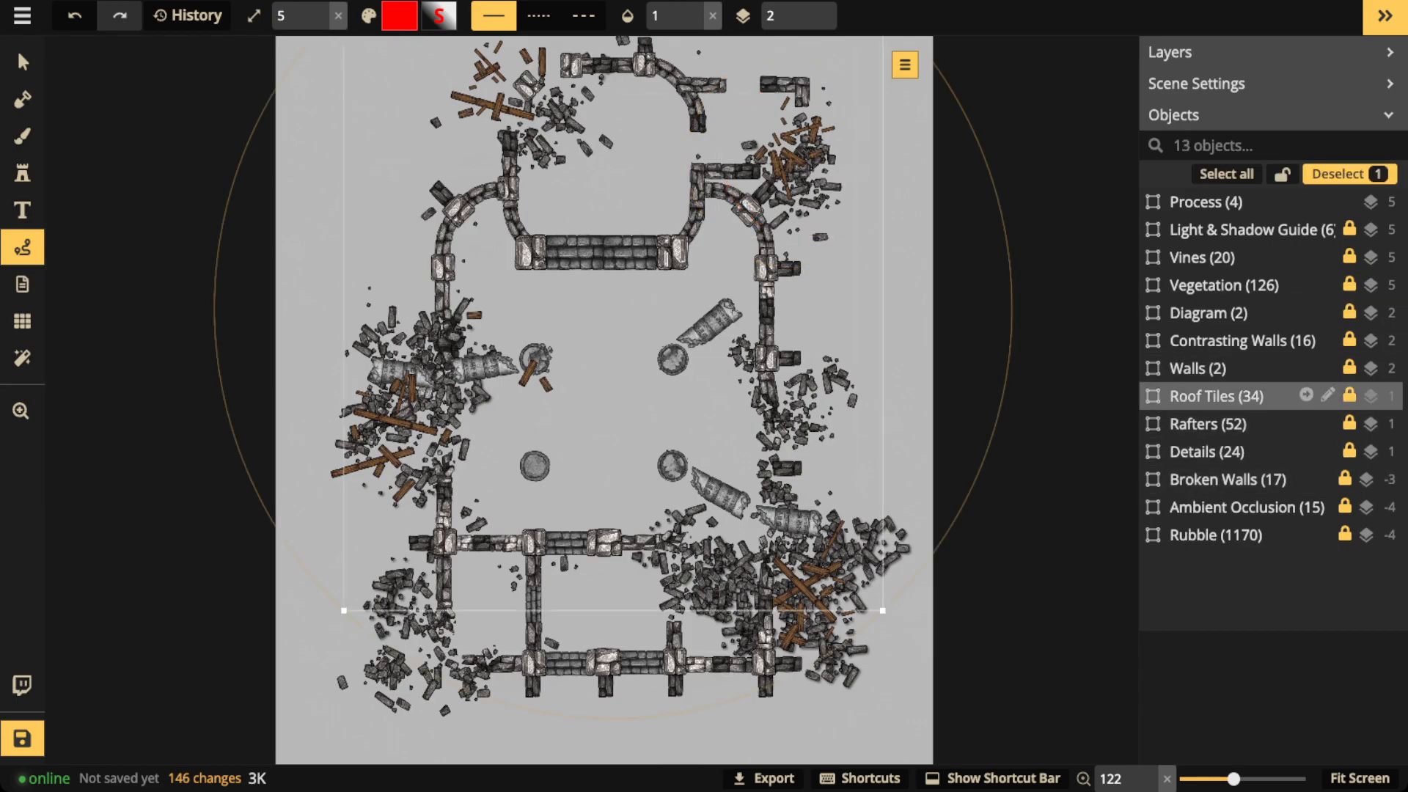
pyautogui.click(23, 63)
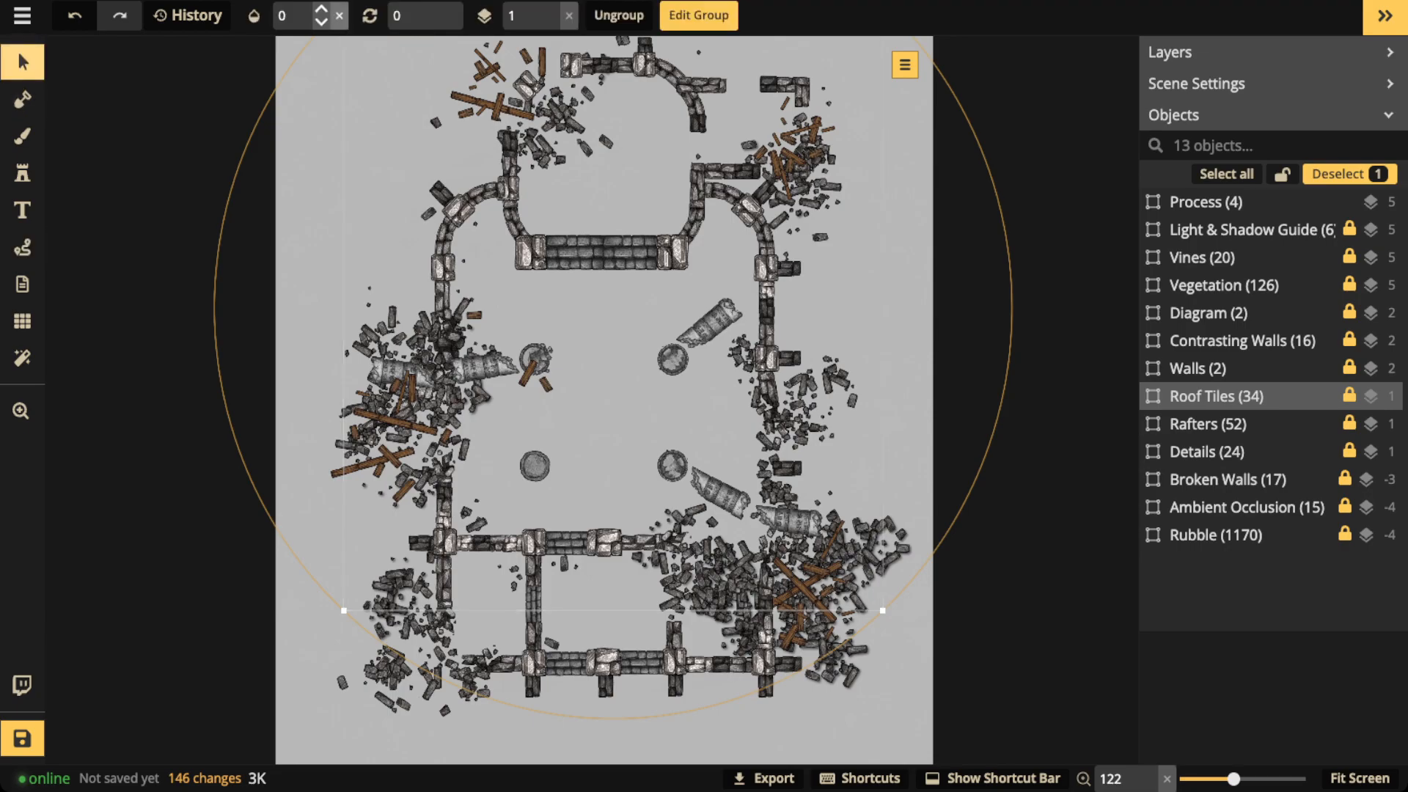
pyautogui.click(322, 9)
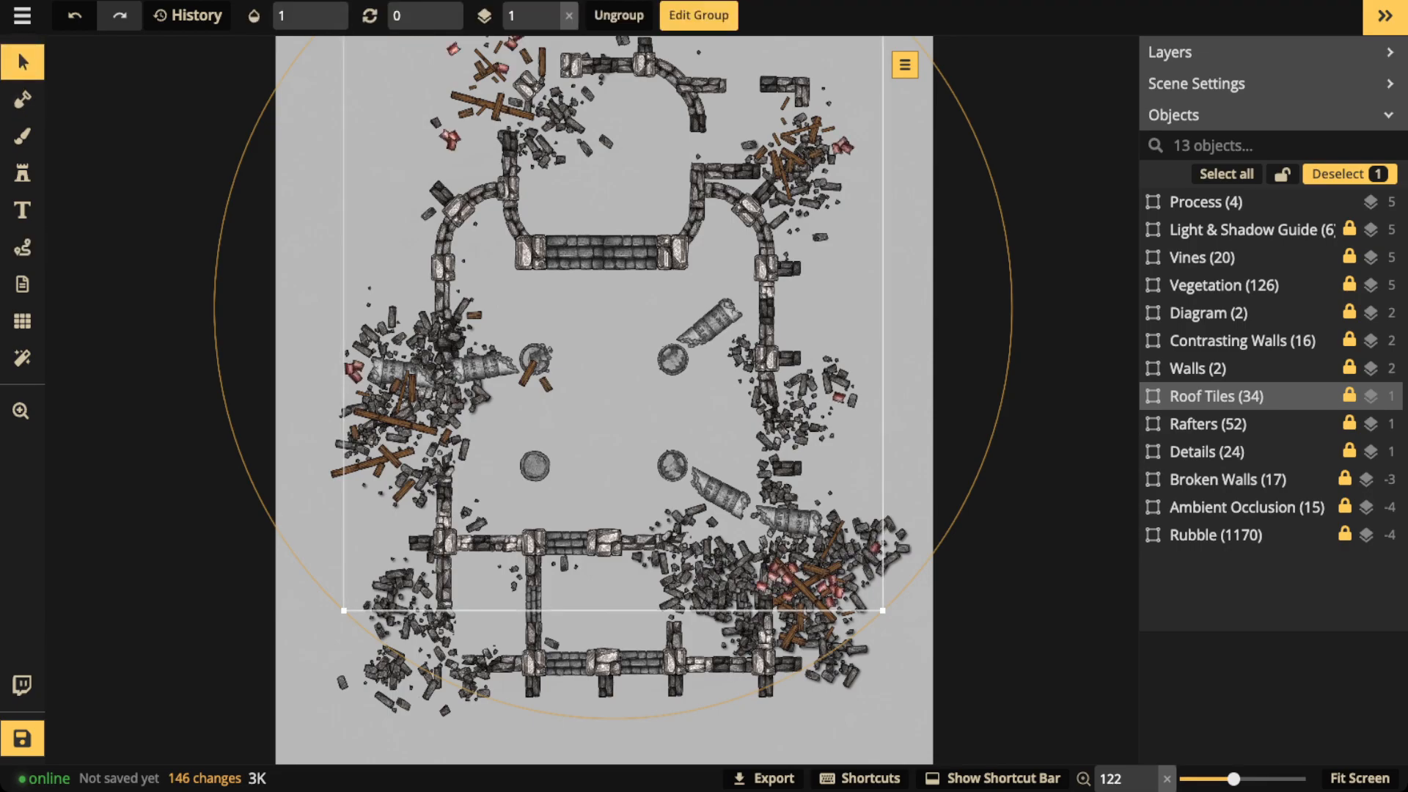
# - Examine how the red roof tiles are scattered among the rafters and rubble around the church
pyautogui.scroll(4, 601, 400)
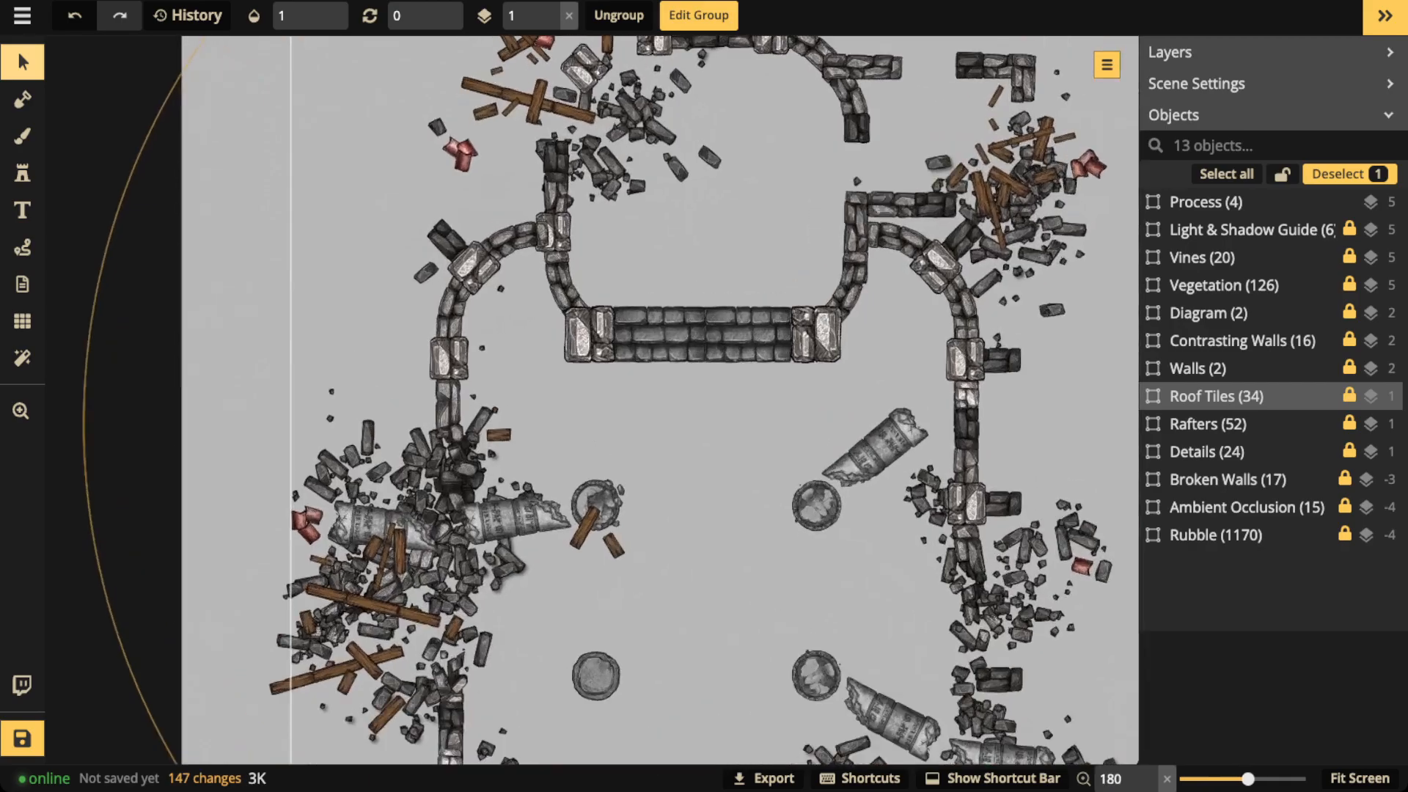
pyautogui.scroll(6, 456, 159)
pyautogui.moveTo(456, 160); pyautogui.dragTo(464, 353)
pyautogui.scroll(3, 469, 355)
pyautogui.scroll(-3, 580, 117)
pyautogui.moveTo(579, 117); pyautogui.dragTo(568, 291)
pyautogui.scroll(-3, 693, 214)
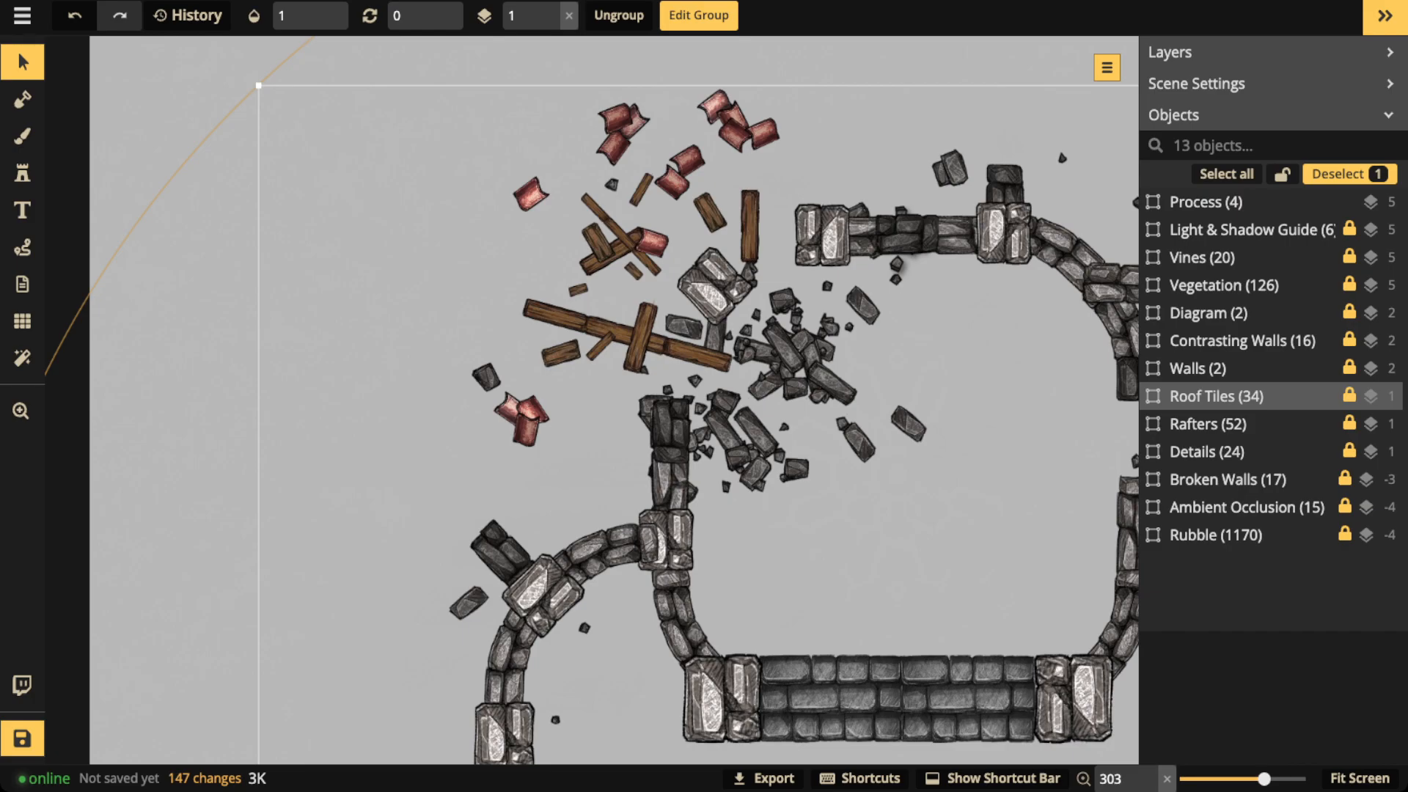
pyautogui.scroll(-2, 487, 173)
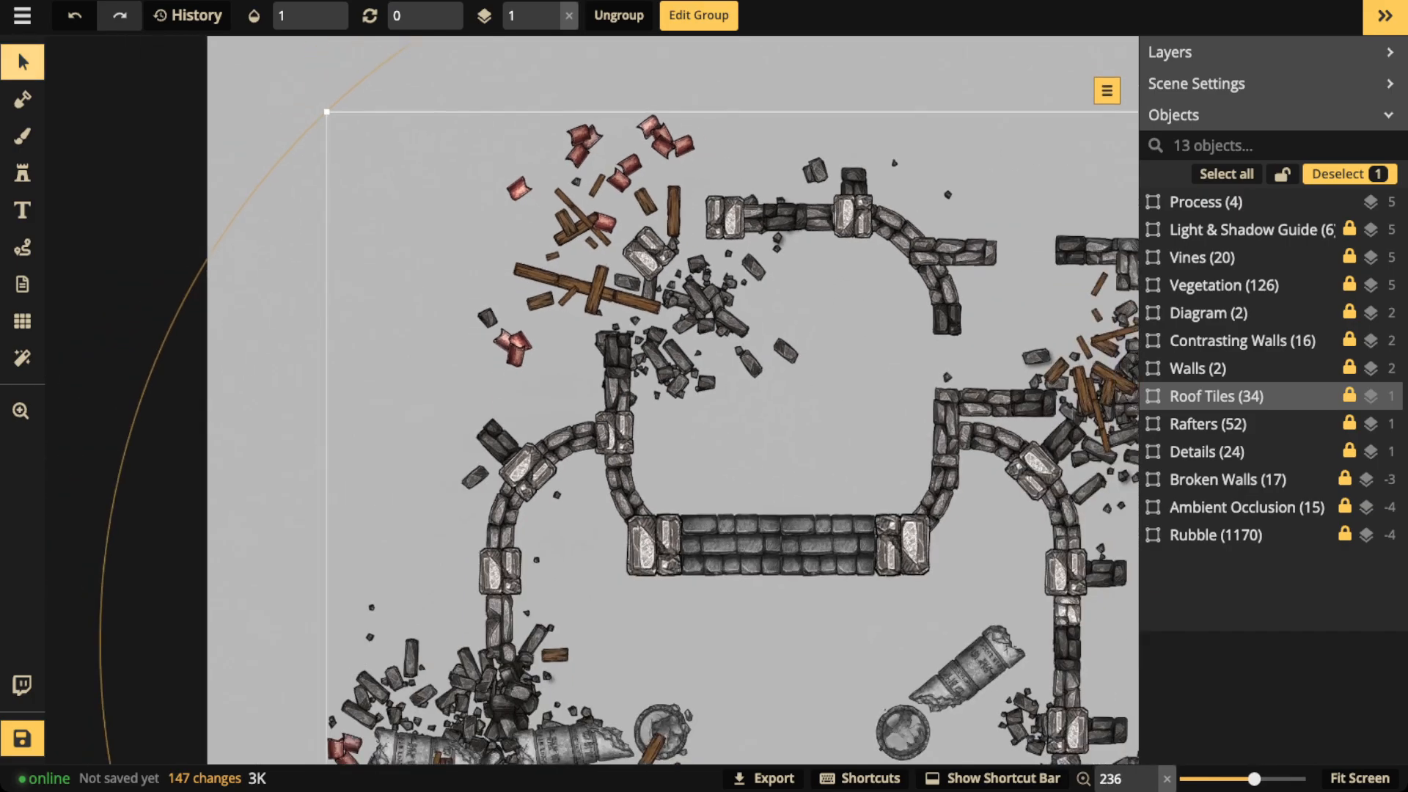
pyautogui.scroll(-1, 488, 172)
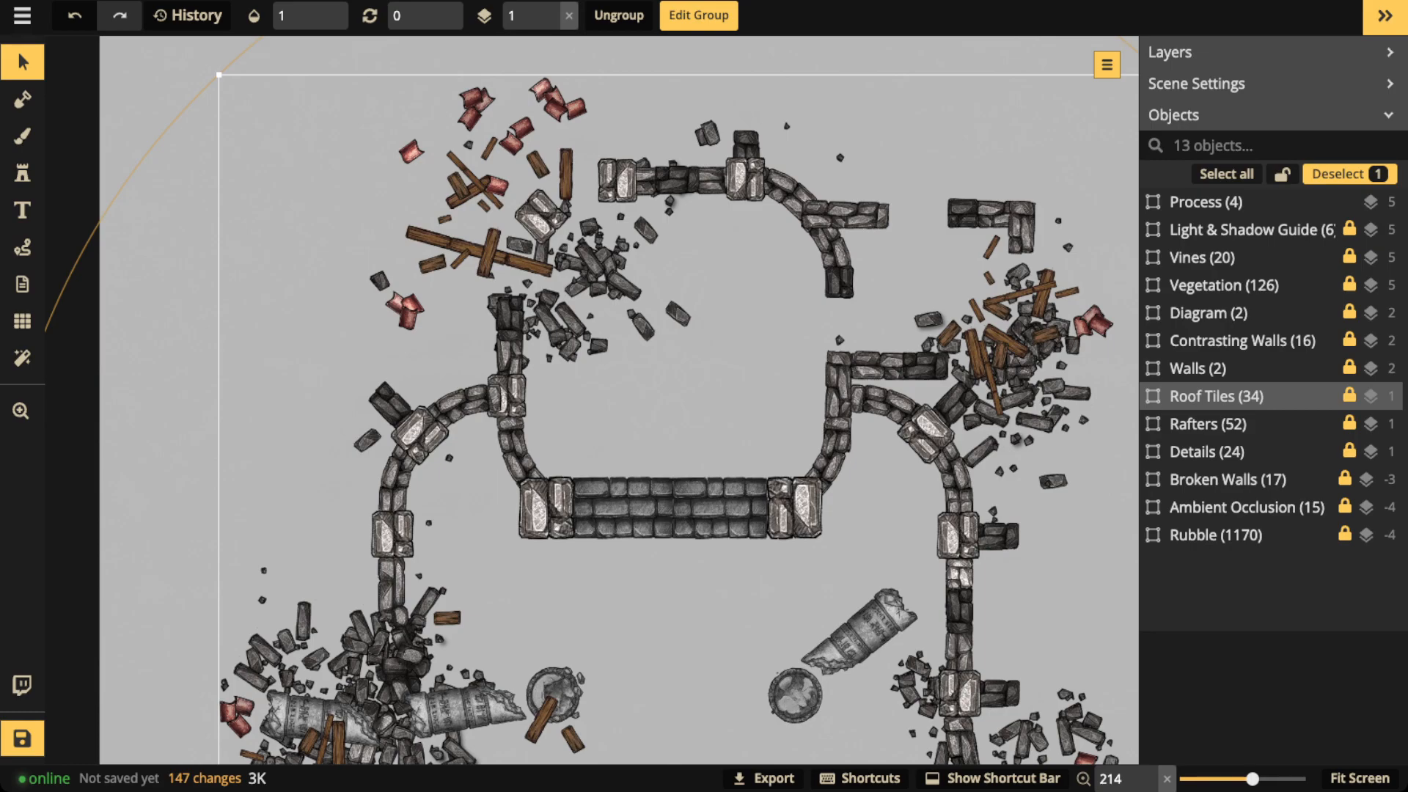
pyautogui.scroll(-1, 686, 198)
pyautogui.scroll(-6, 837, 353)
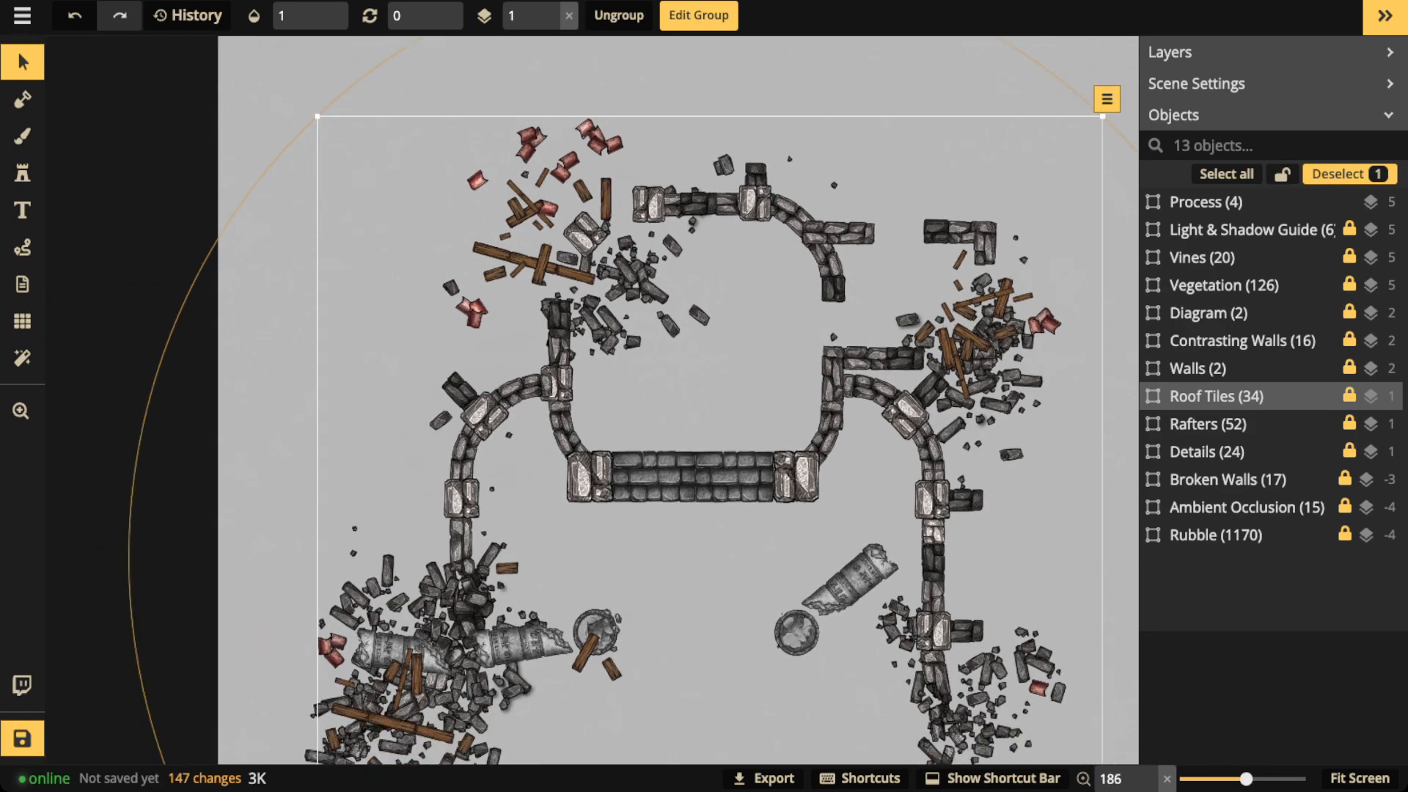
pyautogui.moveTo(837, 353); pyautogui.dragTo(823, 181)
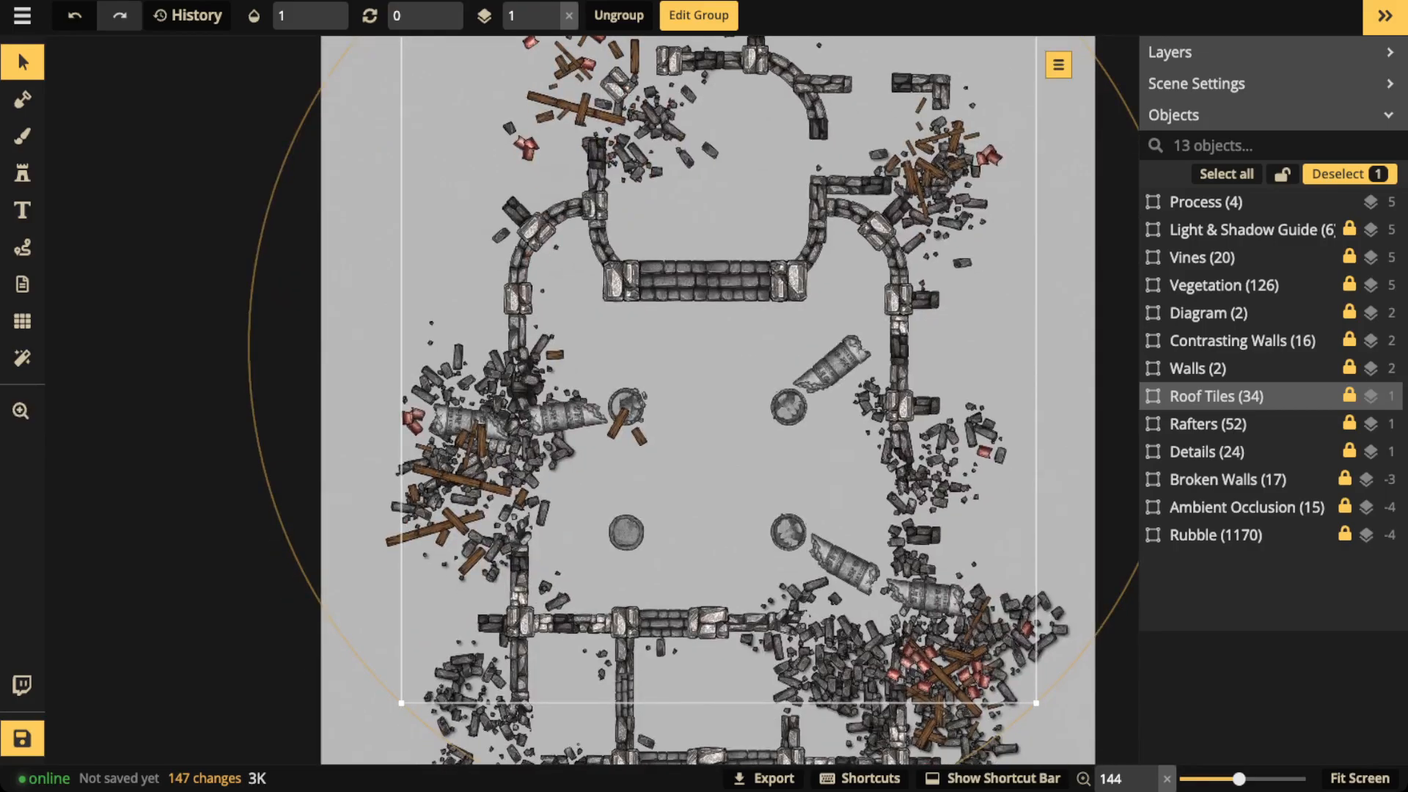
pyautogui.moveTo(817, 279); pyautogui.dragTo(794, 212)
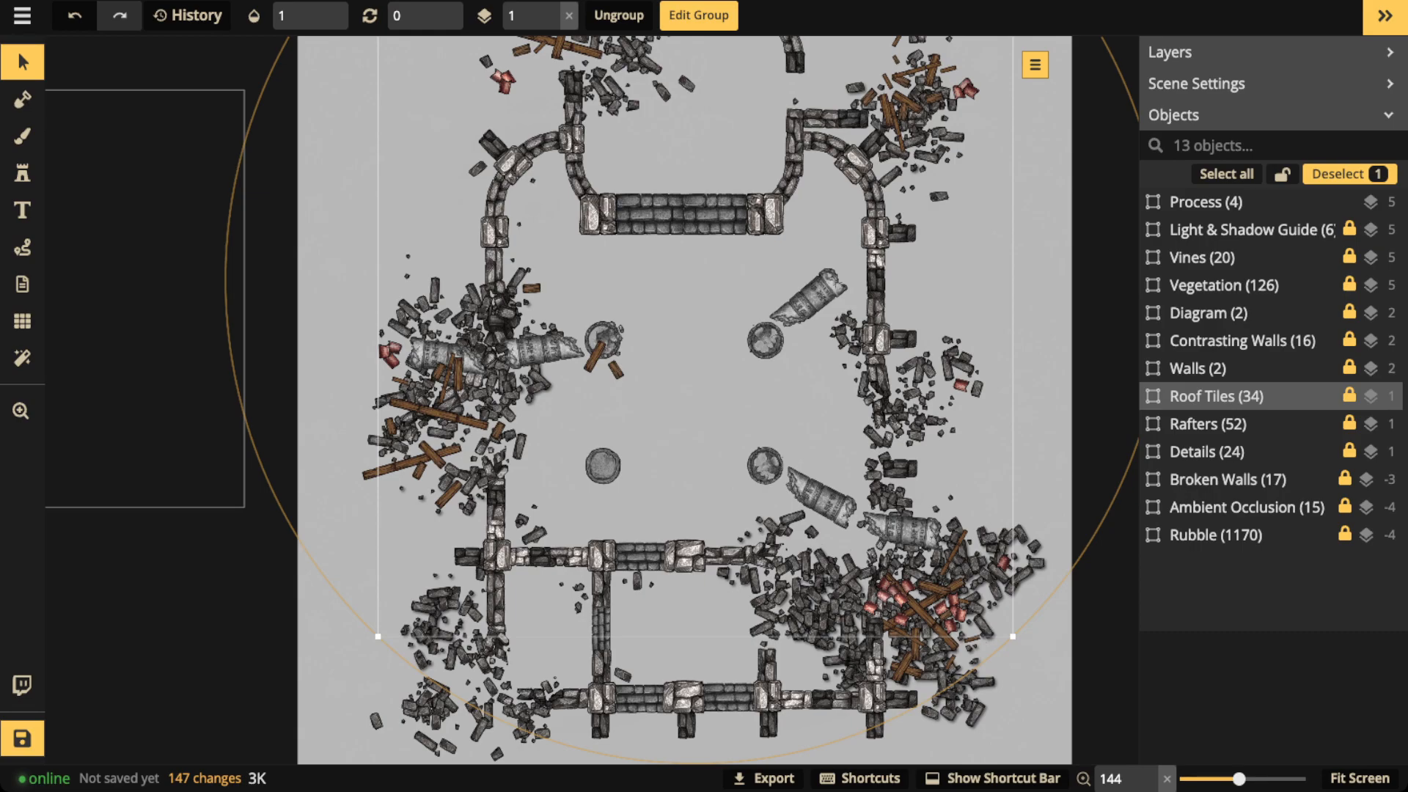
# - Set the Vines group's opacity to 1 and inspect the vines growing over the walls and fallen columns
pyautogui.click(499, 176)
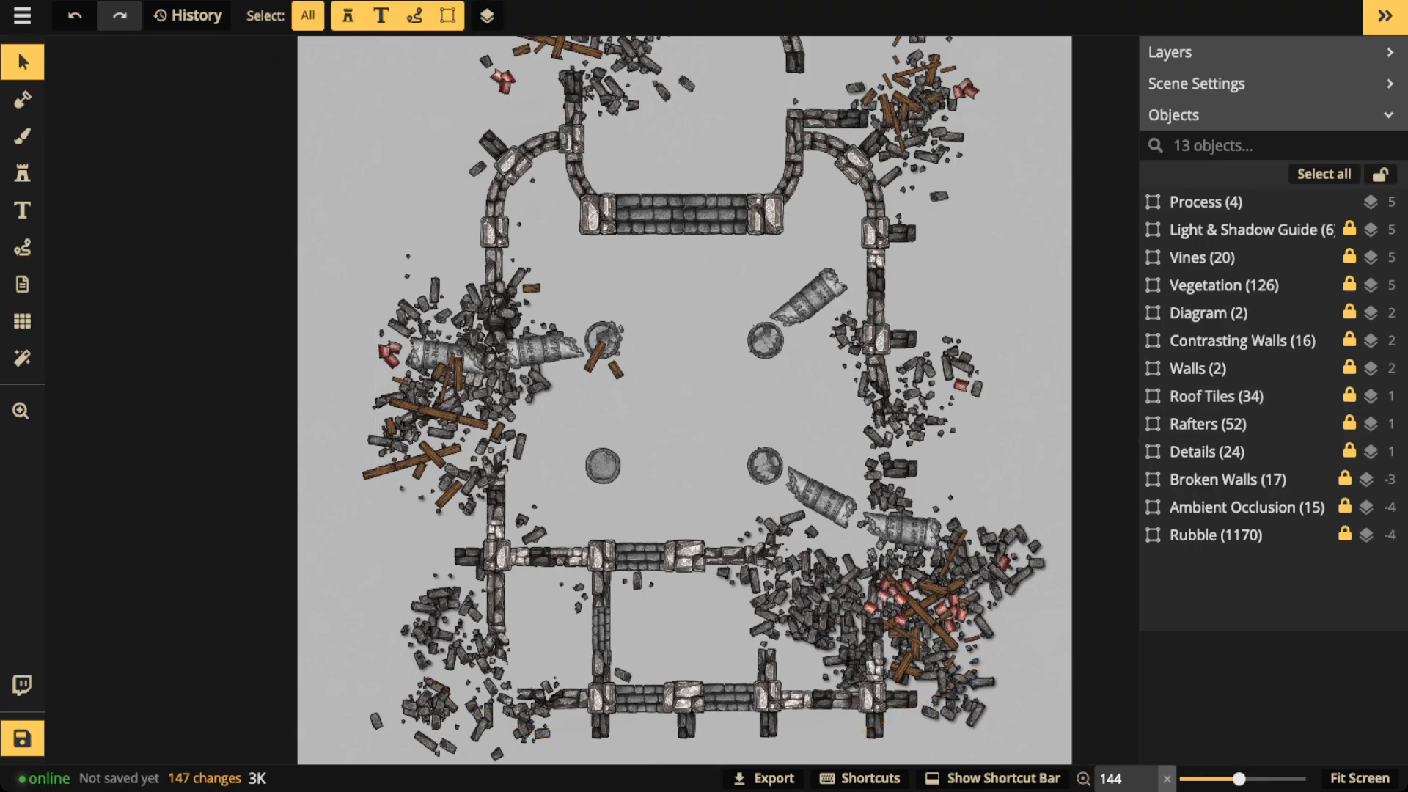
pyautogui.scroll(-3, 500, 175)
pyautogui.press('space')
pyautogui.moveTo(501, 175); pyautogui.dragTo(482, 250)
pyautogui.scroll(-1, 500, 310)
pyautogui.press('space')
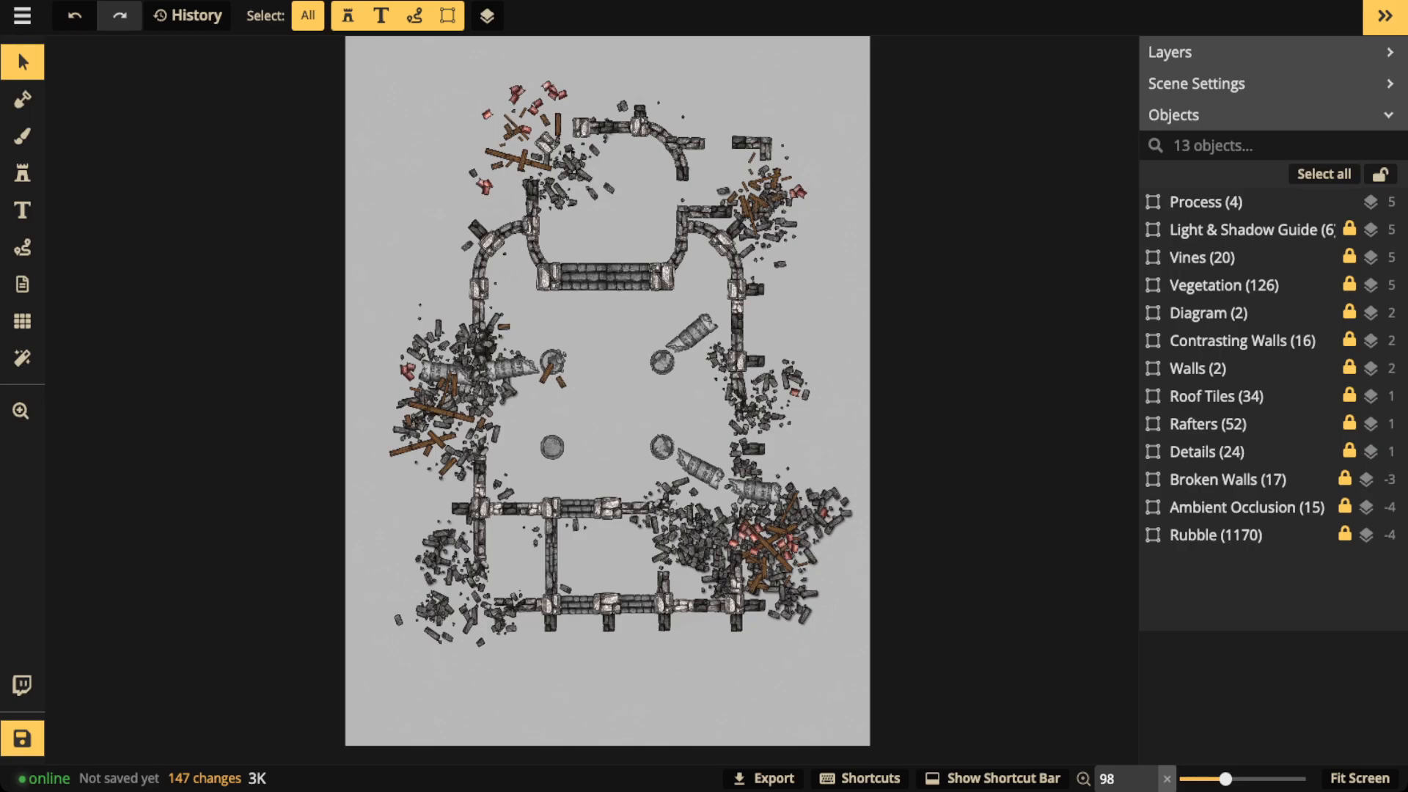
pyautogui.click(1203, 257)
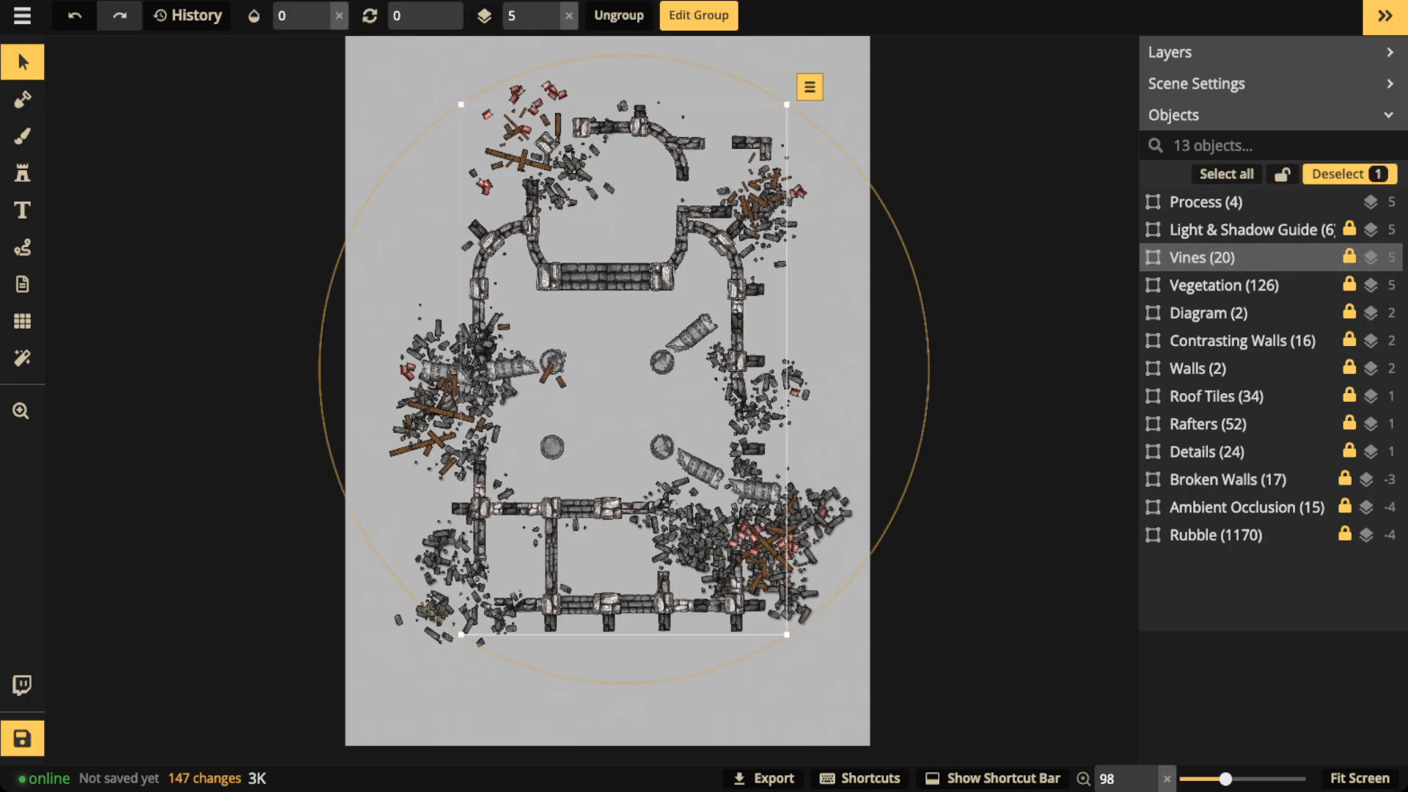
pyautogui.click(320, 9)
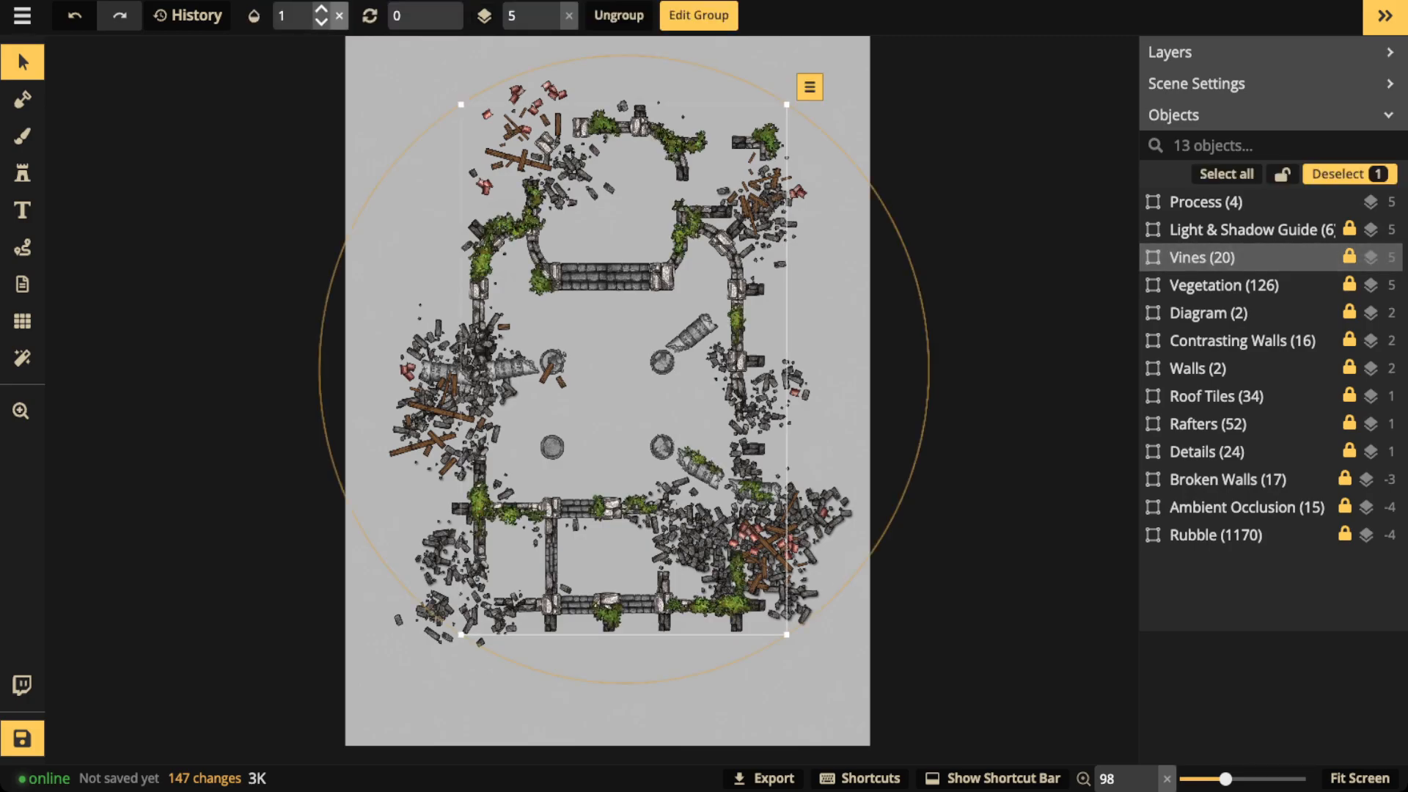
pyautogui.scroll(5, 510, 209)
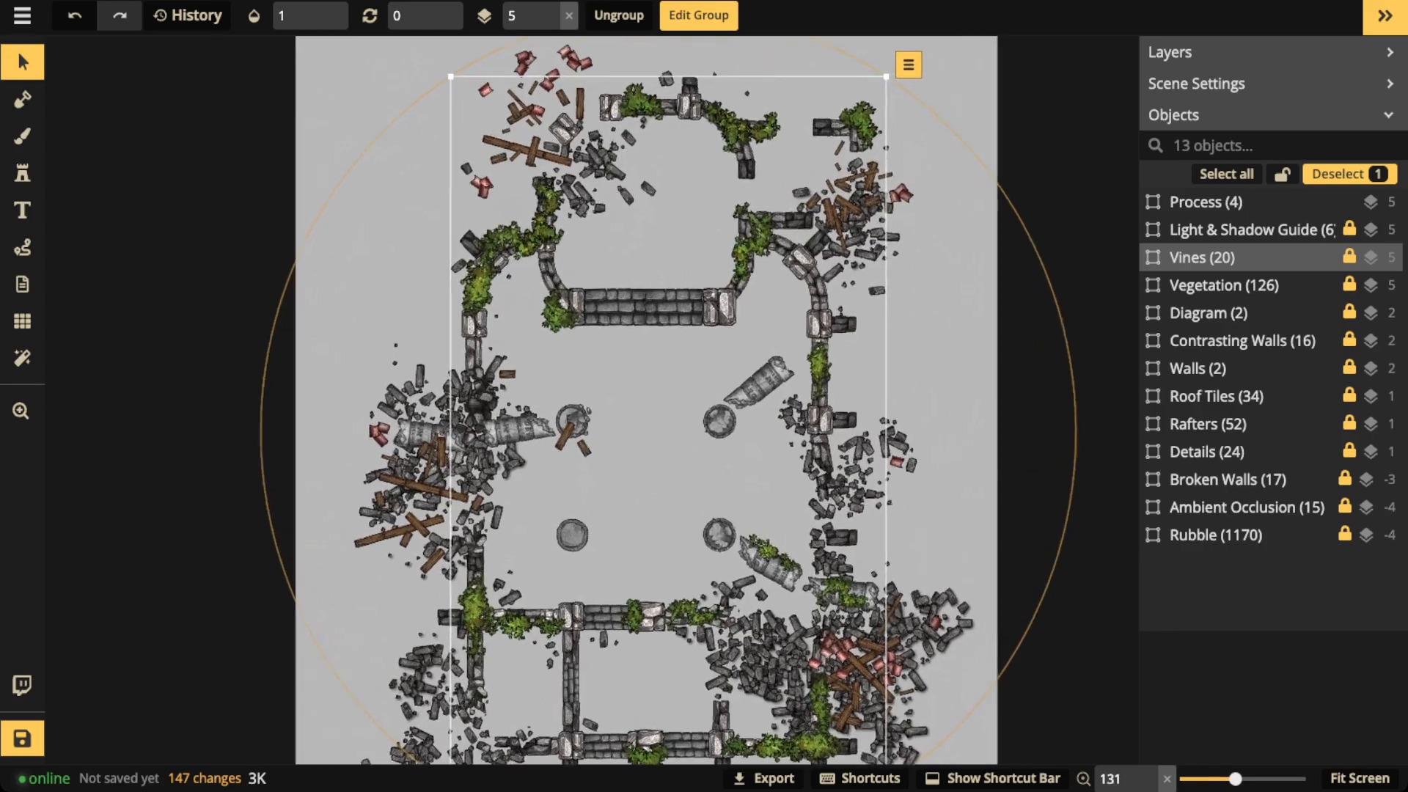
pyautogui.scroll(2, 556, 255)
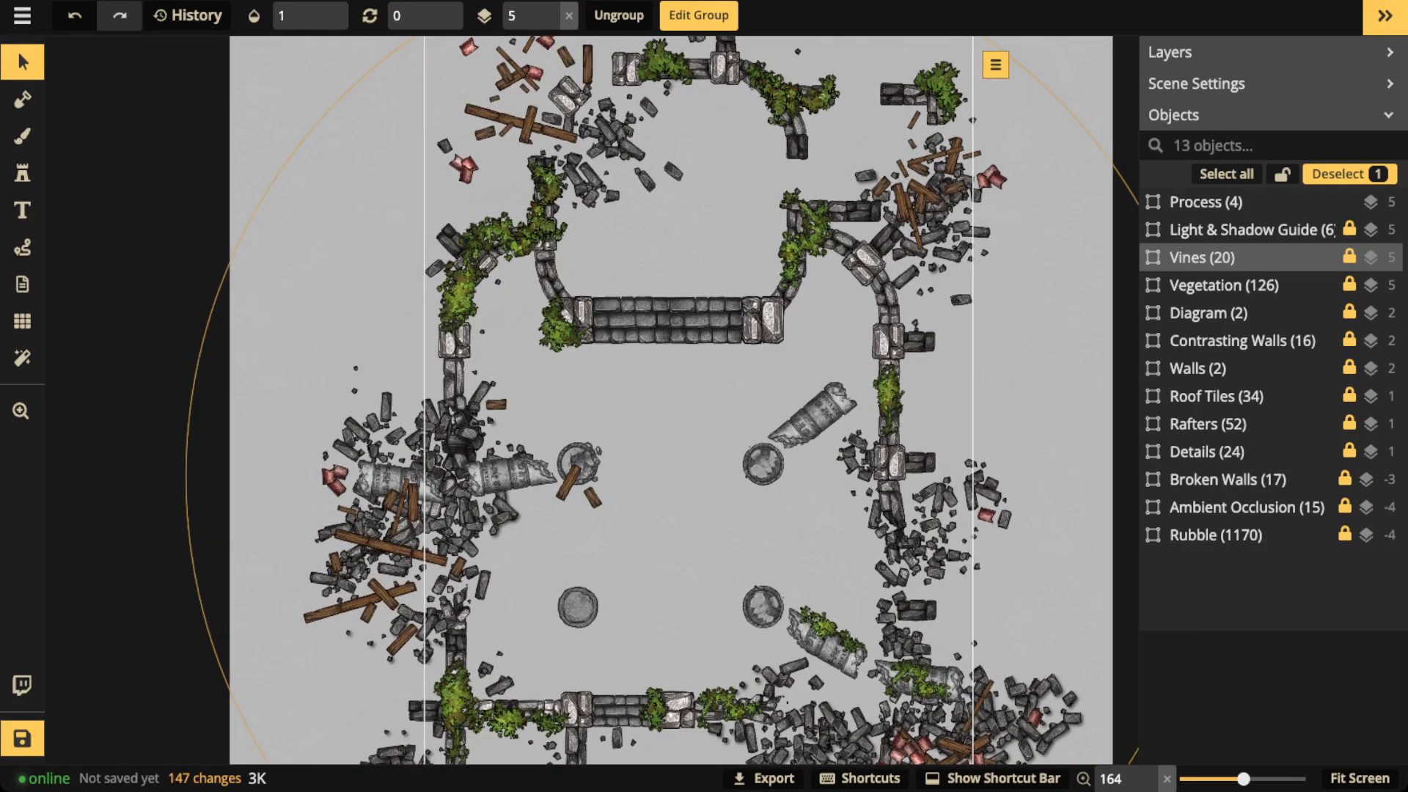
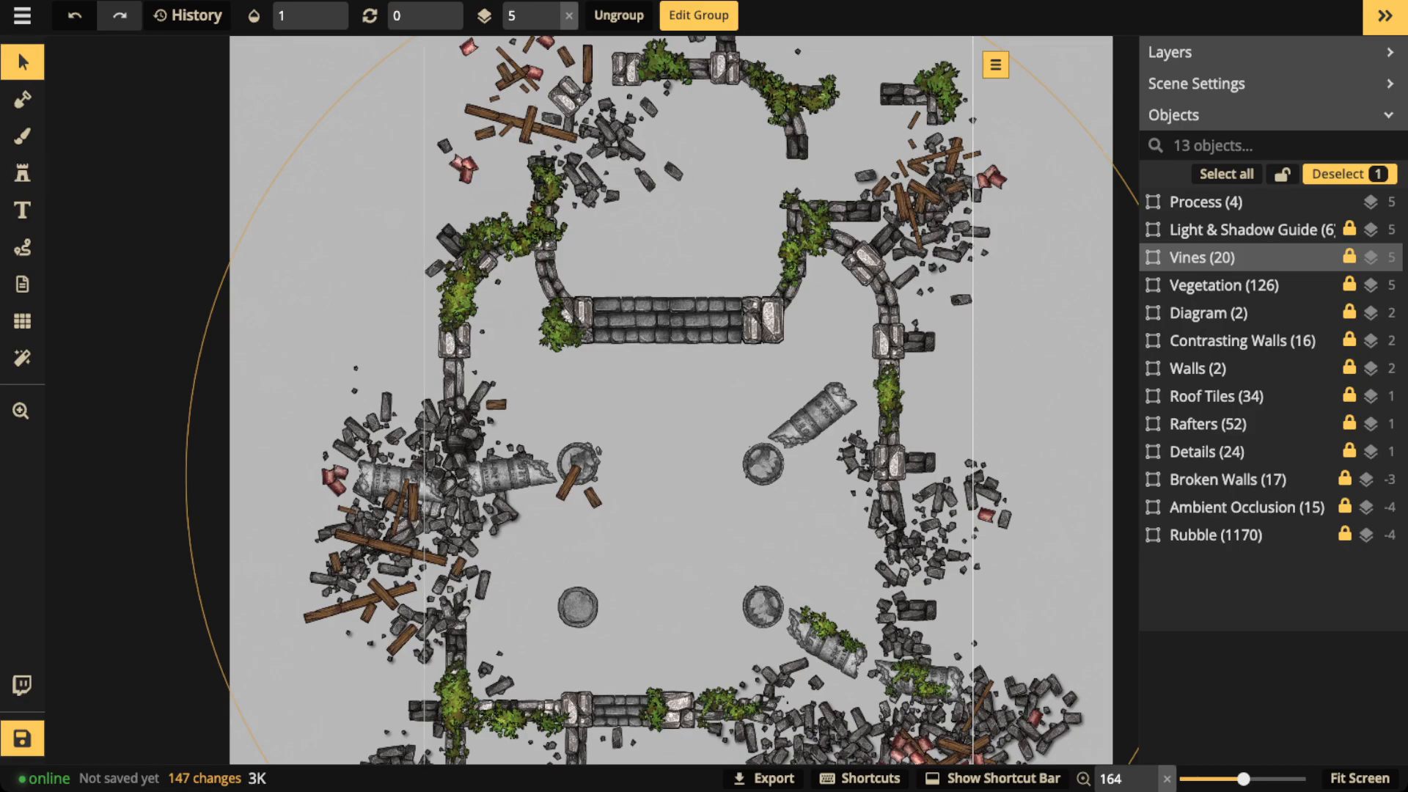
# - Set the Details group's opacity to 1 to show the props inside the church
pyautogui.scroll(-5, 116, 131)
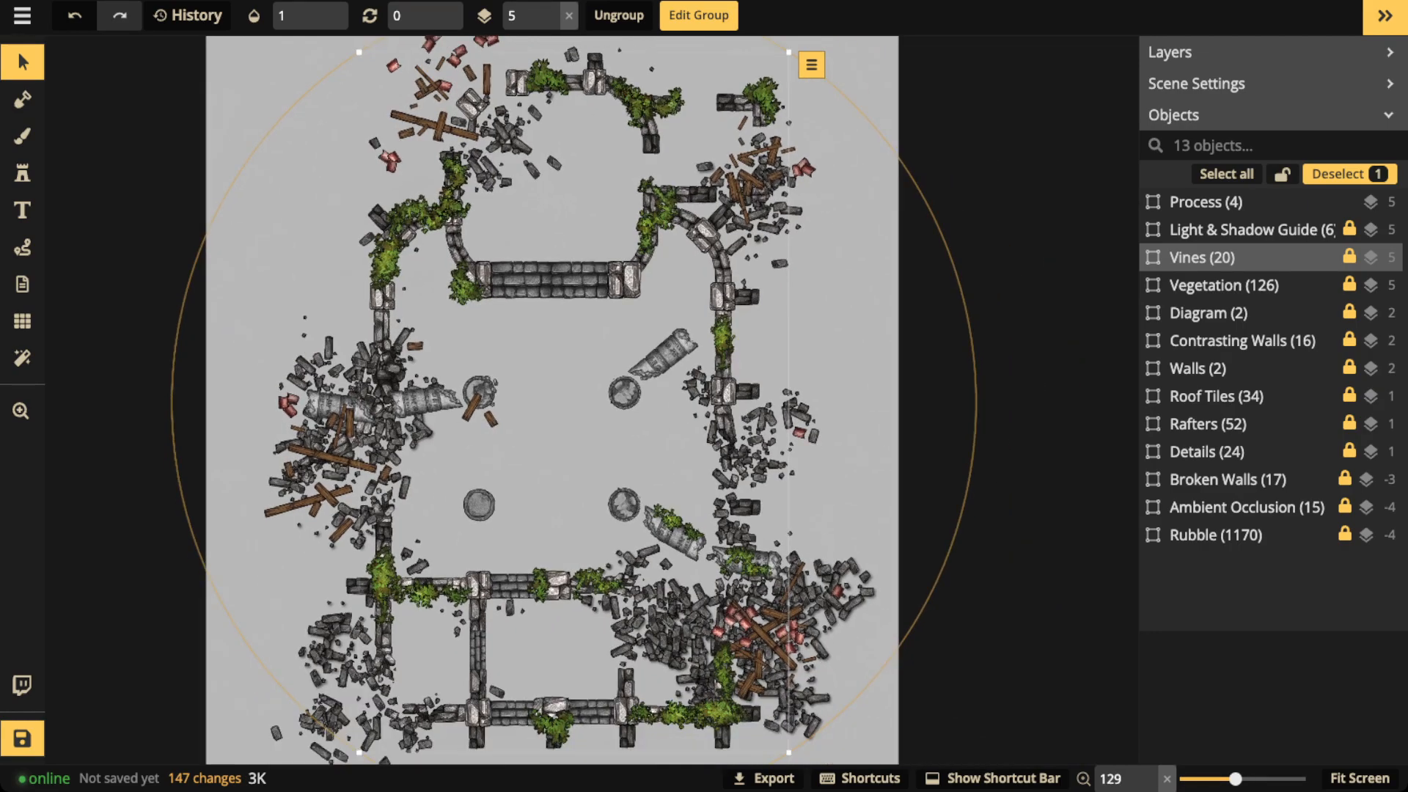
pyautogui.scroll(-5, 697, 325)
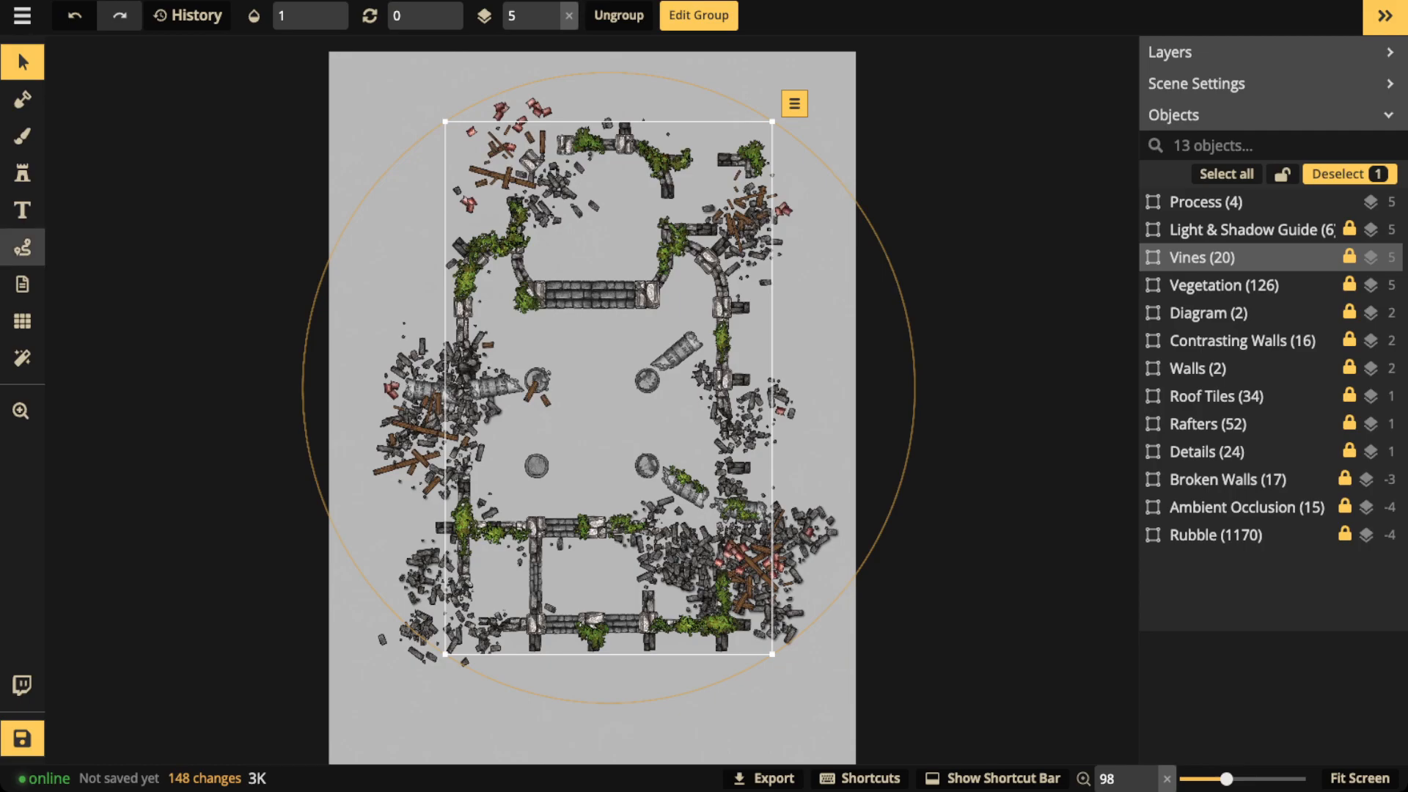
pyautogui.click(22, 247)
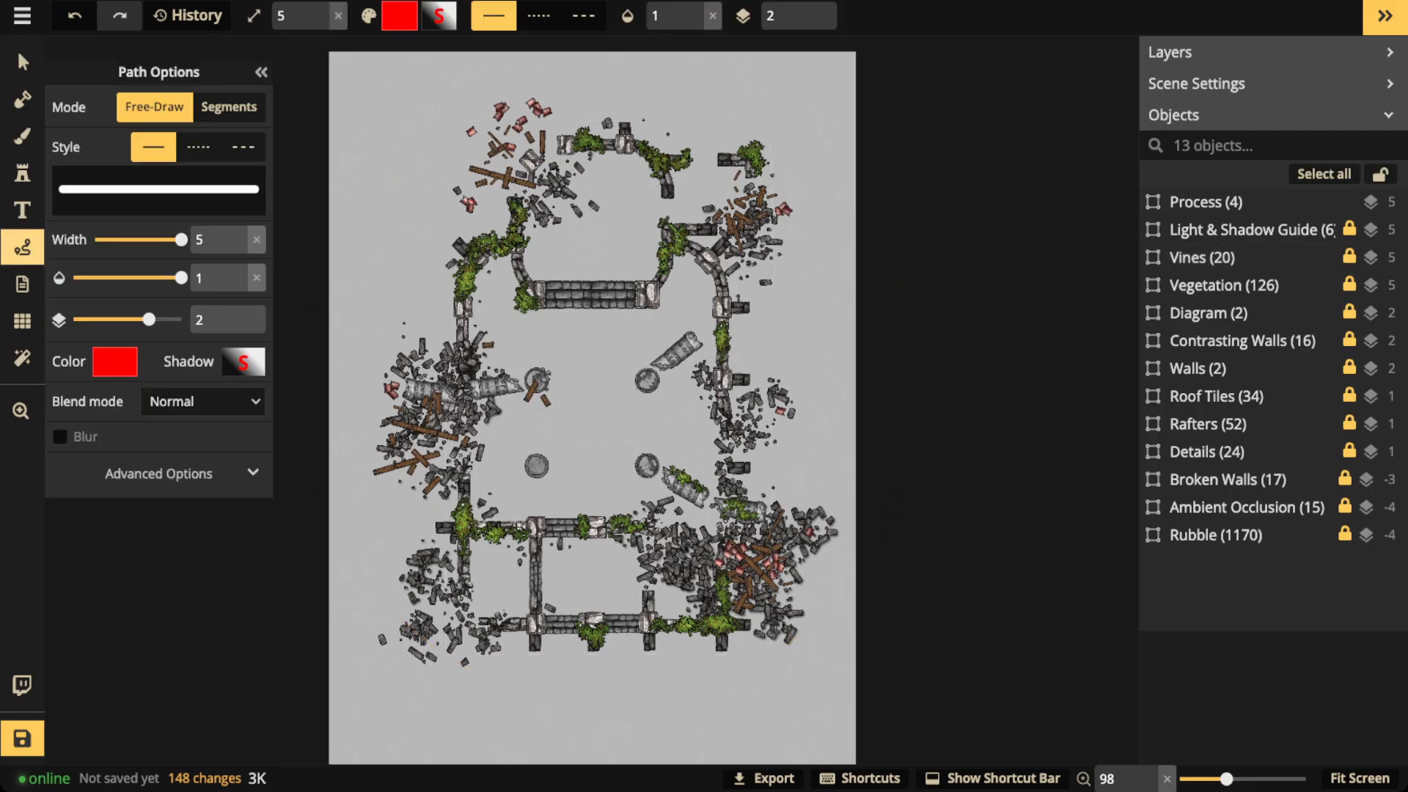
pyautogui.click(1218, 452)
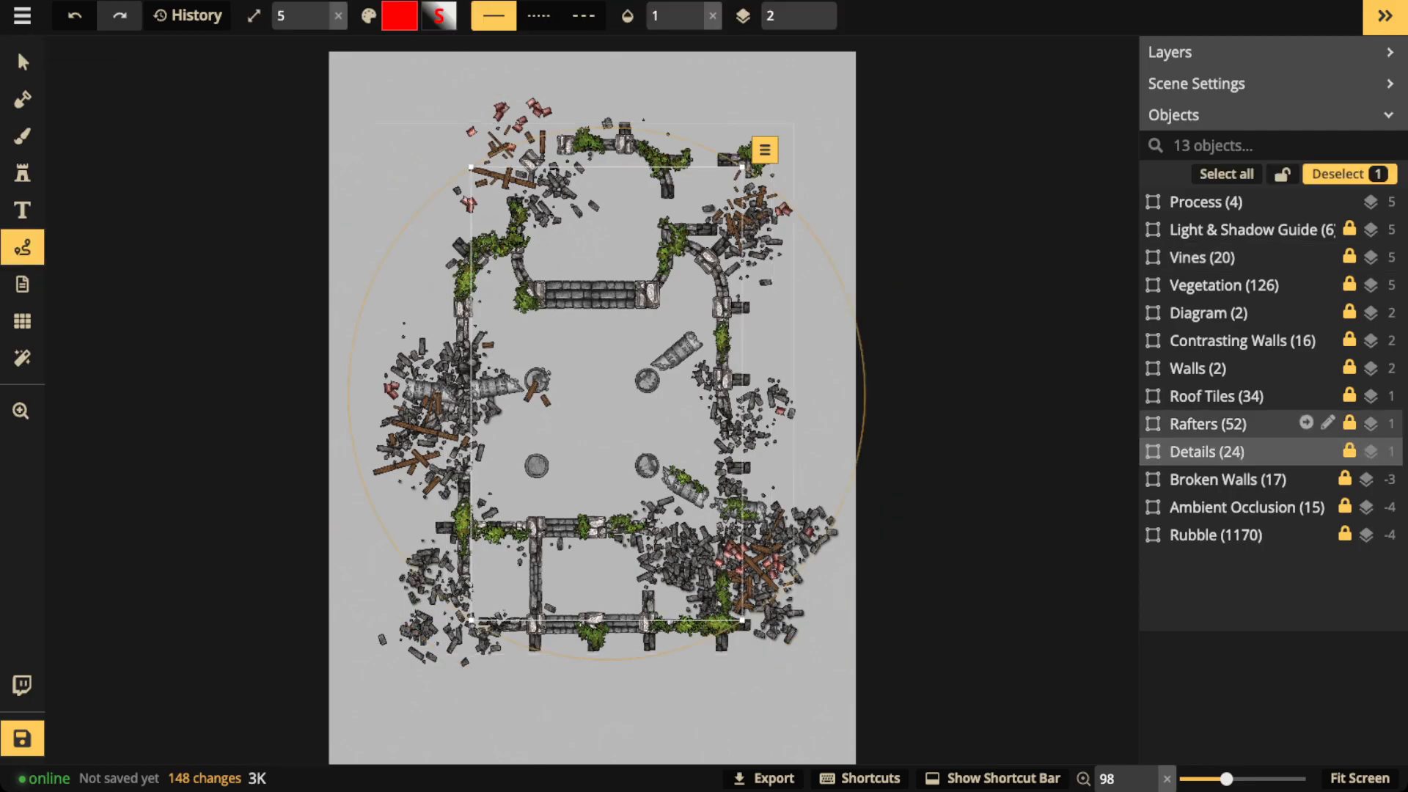
pyautogui.click(22, 62)
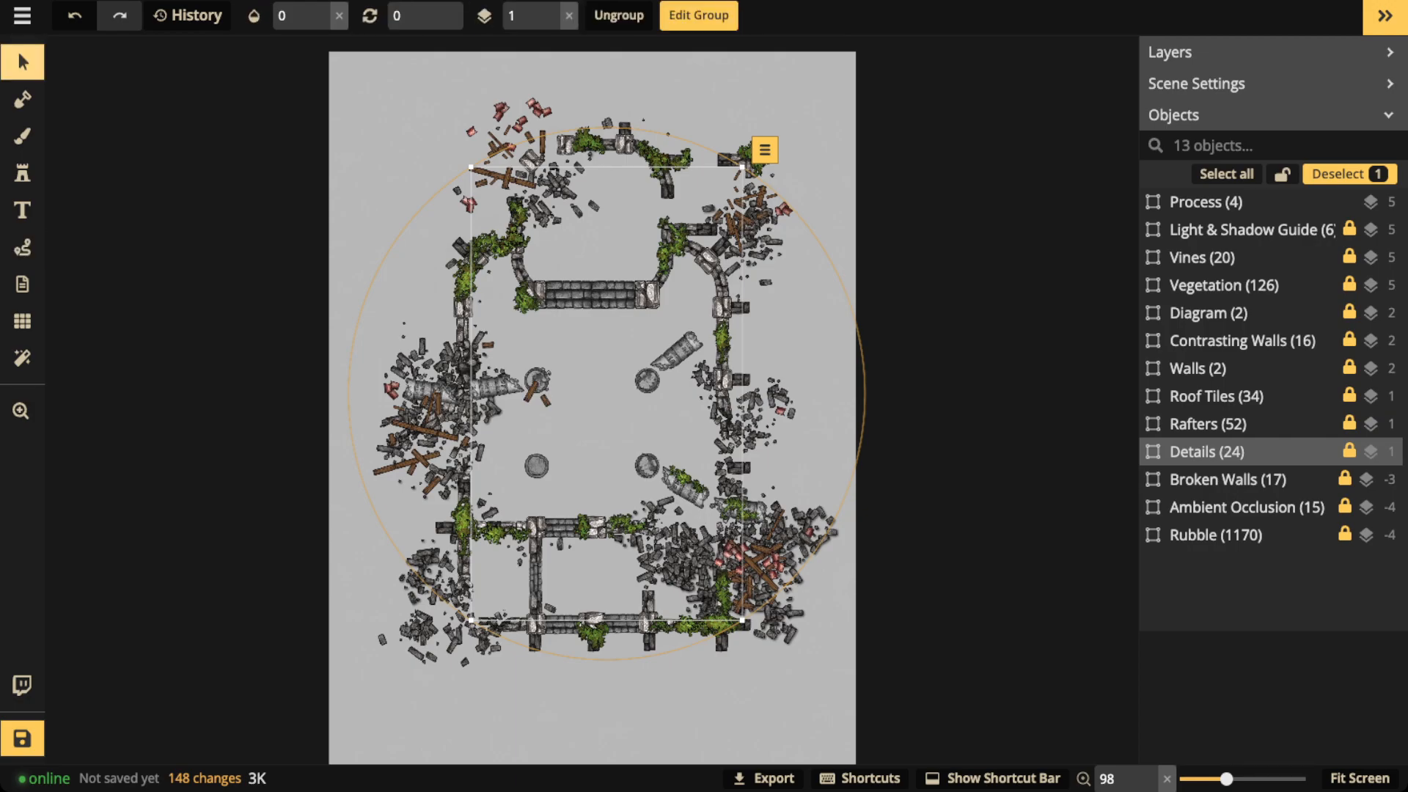
pyautogui.click(338, 16)
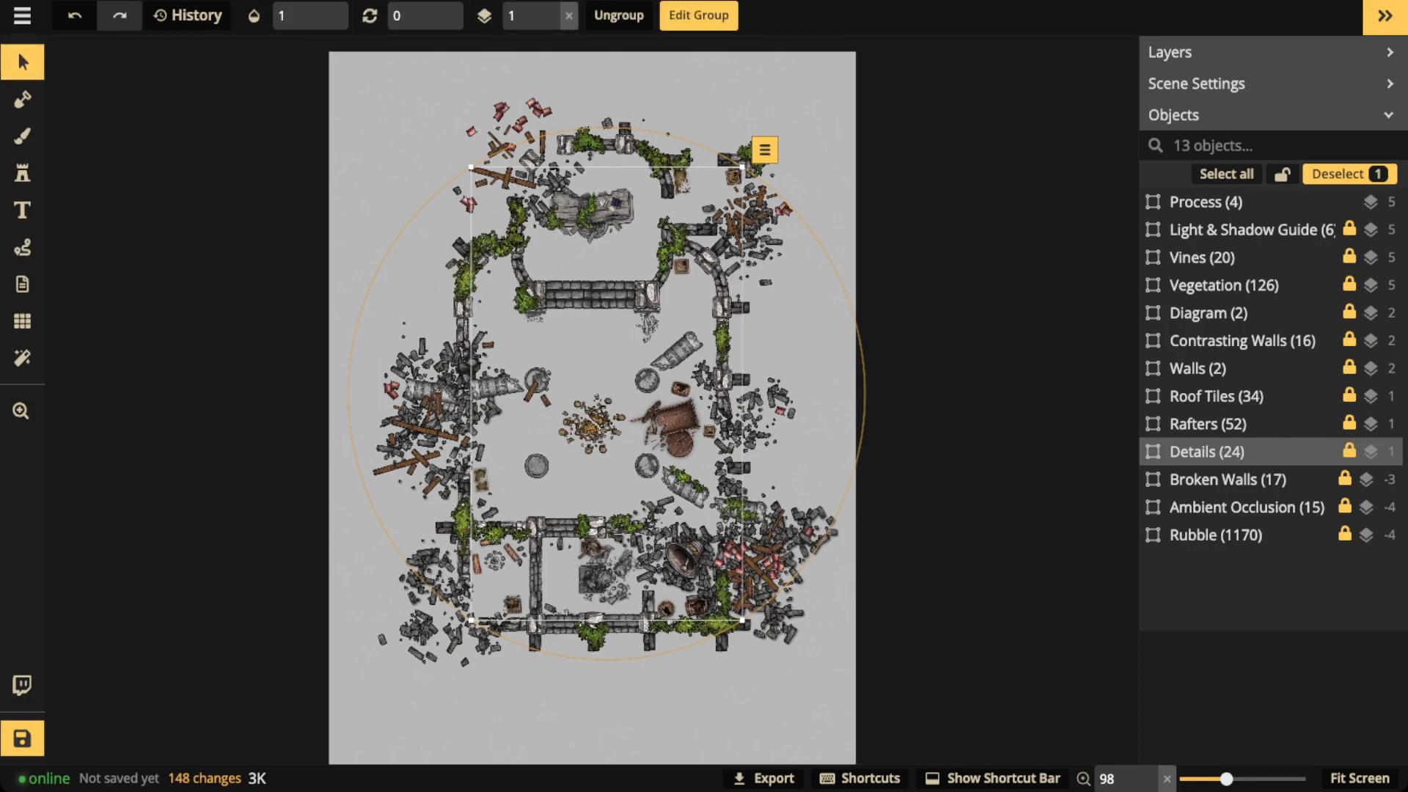
# - Outline the small lower-left room with the crate and planks using a red freehand path, and delete the outline
pyautogui.scroll(5, 708, 532)
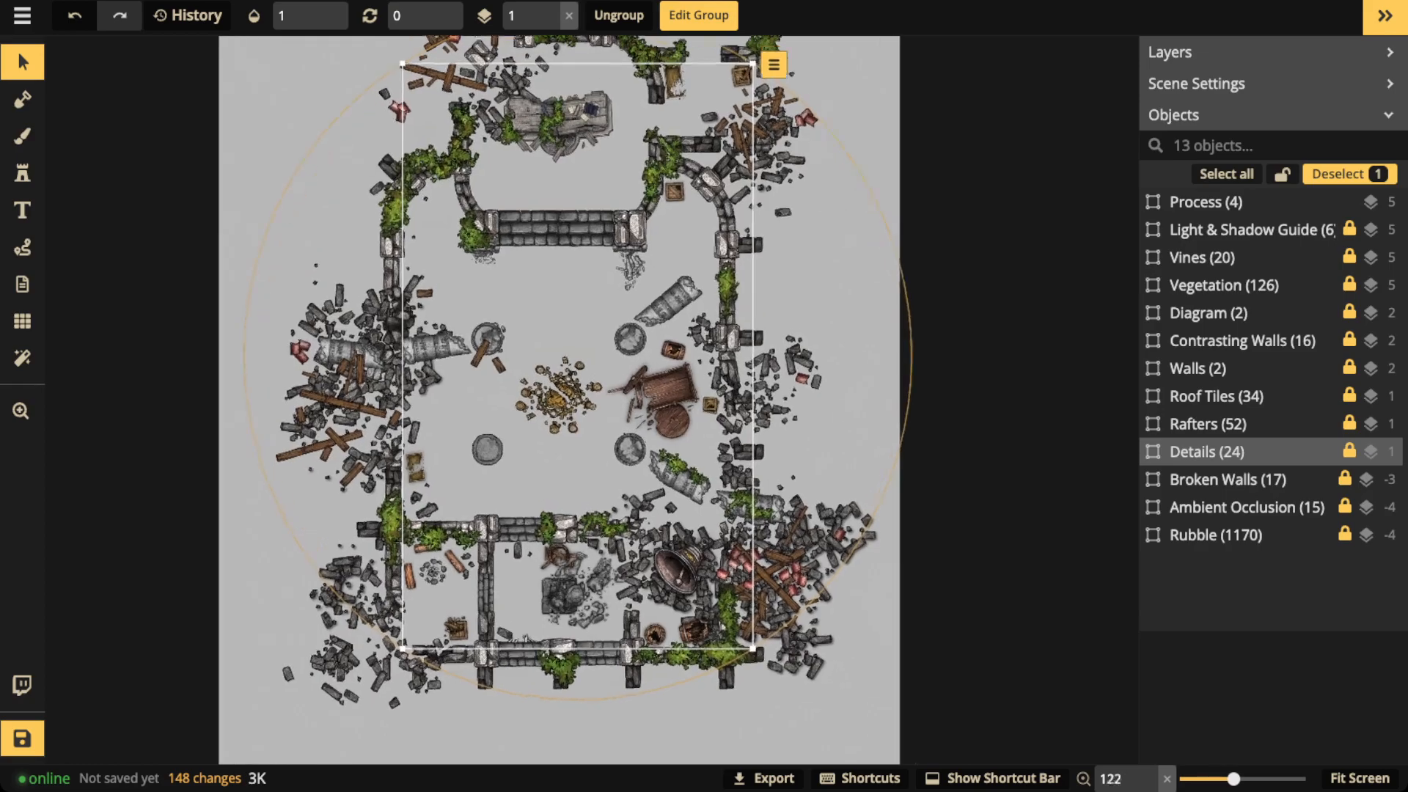
pyautogui.scroll(3, 587, 403)
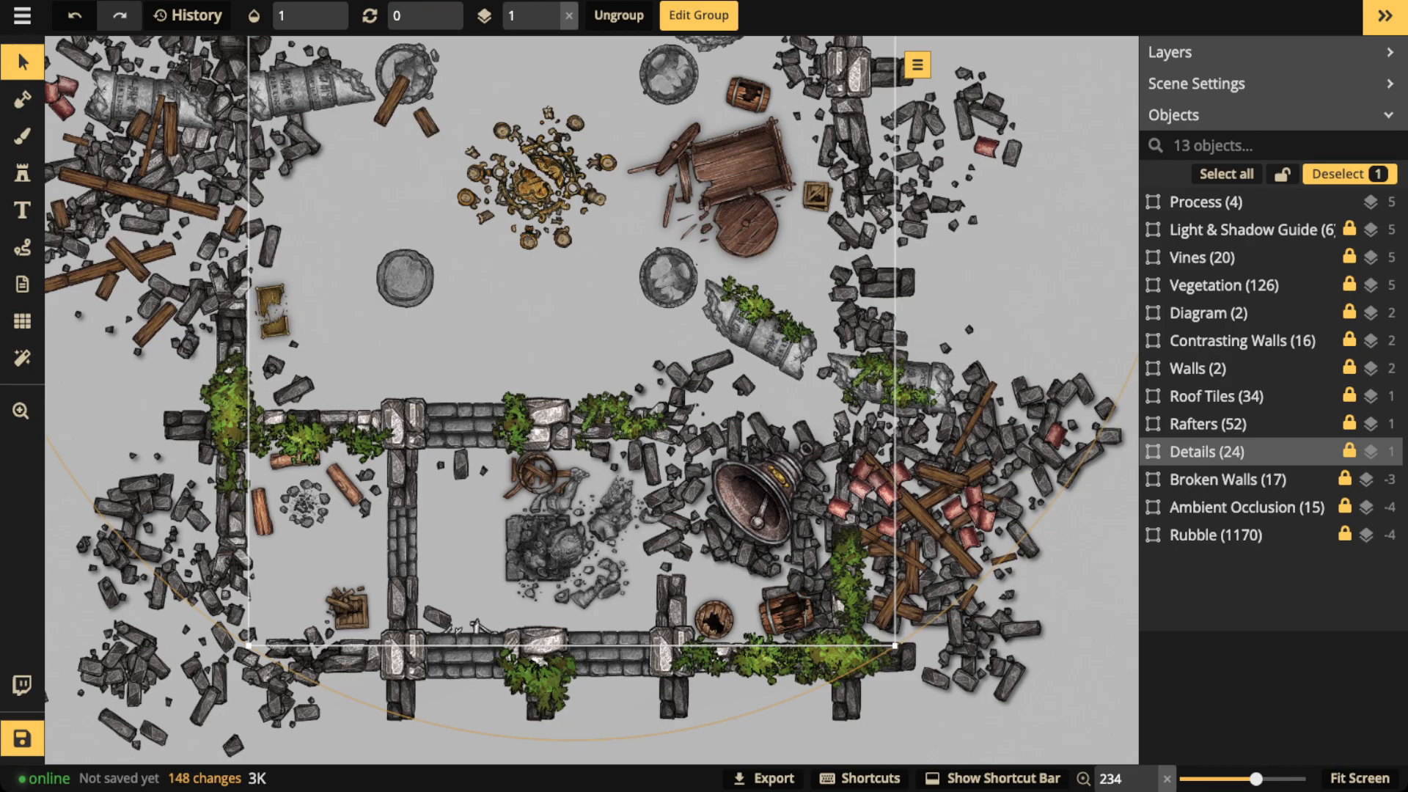
pyautogui.click(22, 247)
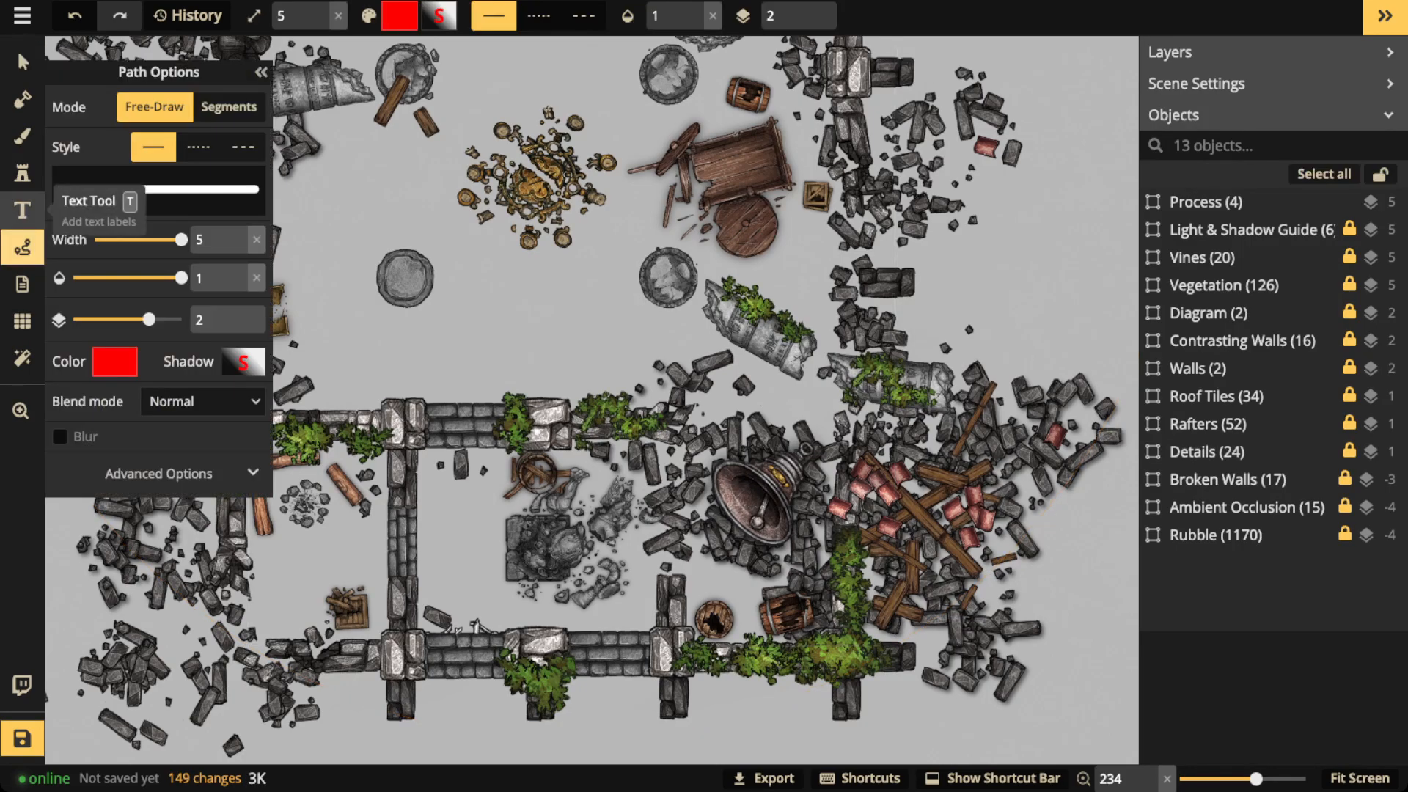
pyautogui.press('space')
pyautogui.moveTo(513, 411); pyautogui.dragTo(689, 369)
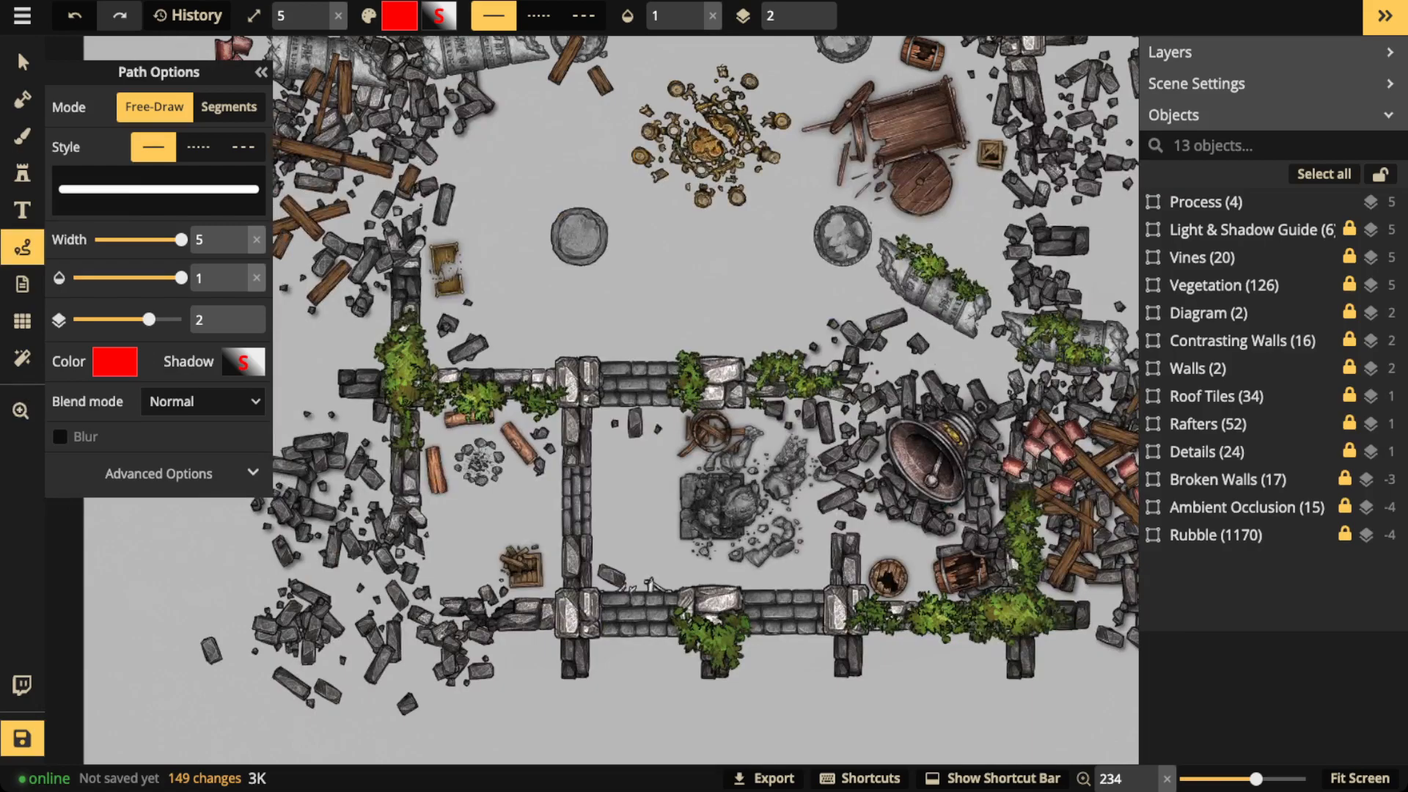
pyautogui.moveTo(543, 411)
pyautogui.mouseDown()
pyautogui.moveTo(444, 409)
pyautogui.moveTo(416, 564)
pyautogui.moveTo(561, 583)
pyautogui.moveTo(525, 406)
pyautogui.moveTo(506, 413)
pyautogui.mouseUp()
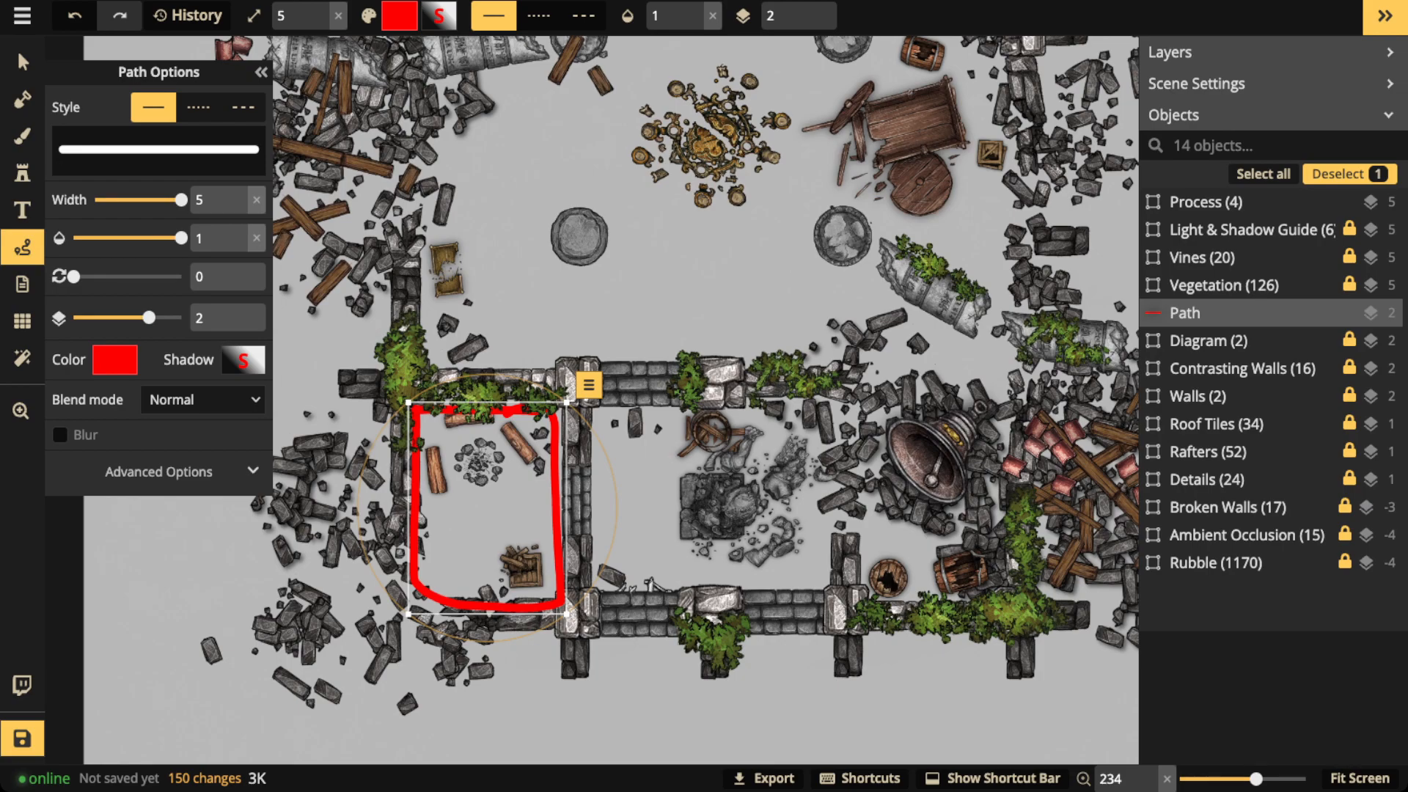
pyautogui.press('Delete')
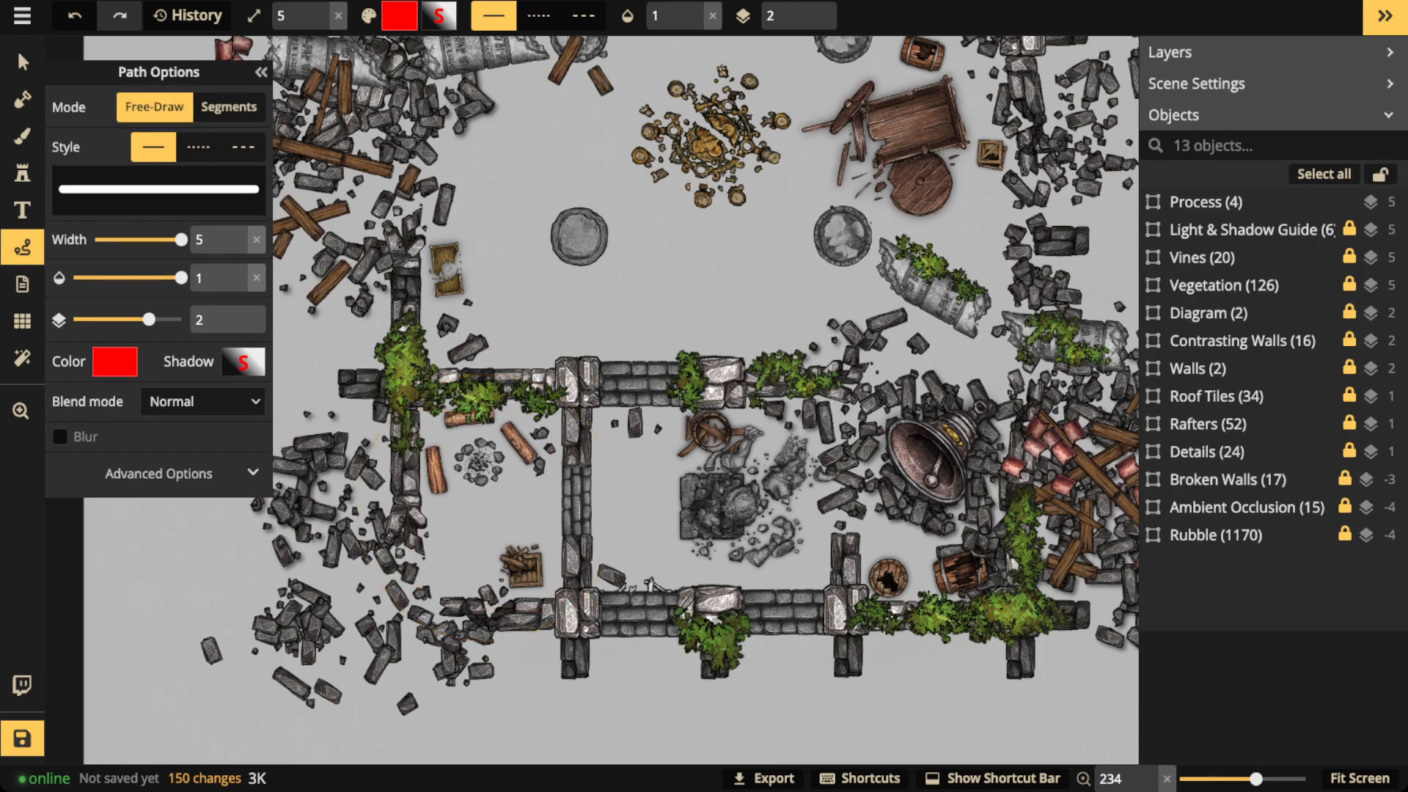
# - Outline the lower middle room around the broken statue with a red freehand path, and delete the outline
pyautogui.press('space')
pyautogui.moveTo(660, 455); pyautogui.dragTo(511, 447)
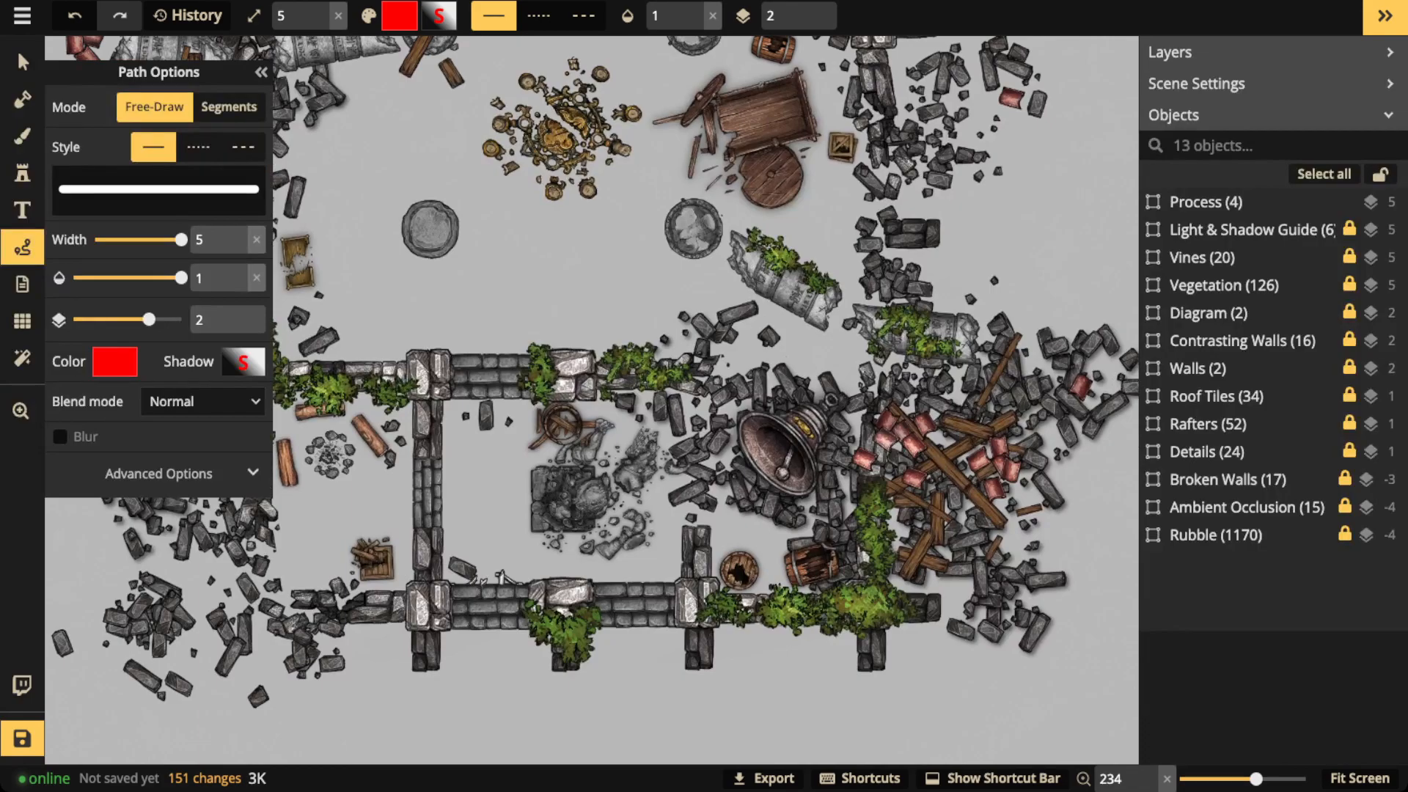
pyautogui.moveTo(625, 402)
pyautogui.mouseDown()
pyautogui.moveTo(459, 396)
pyautogui.moveTo(439, 566)
pyautogui.moveTo(707, 584)
pyautogui.moveTo(598, 400)
pyautogui.moveTo(549, 402)
pyautogui.mouseUp()
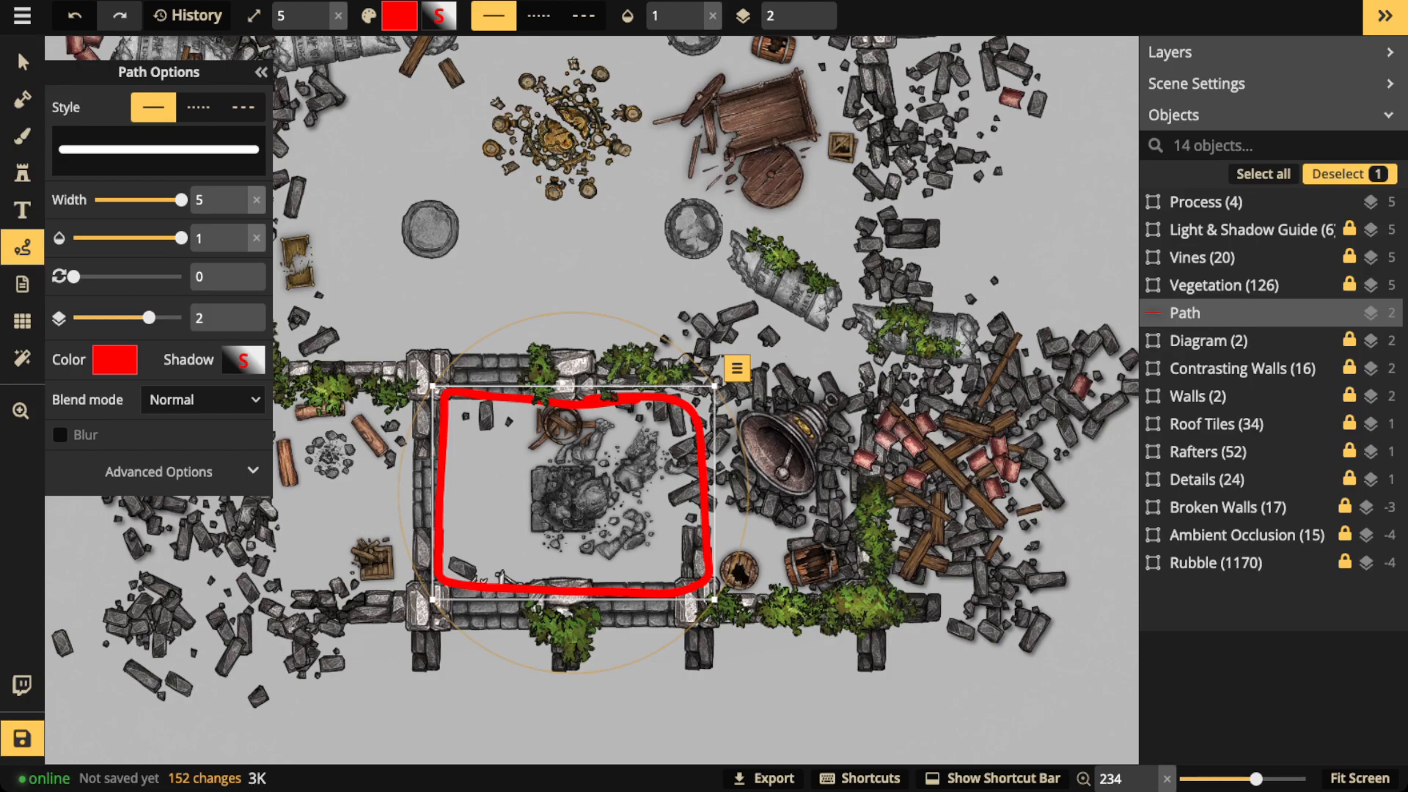
pyautogui.press('Delete')
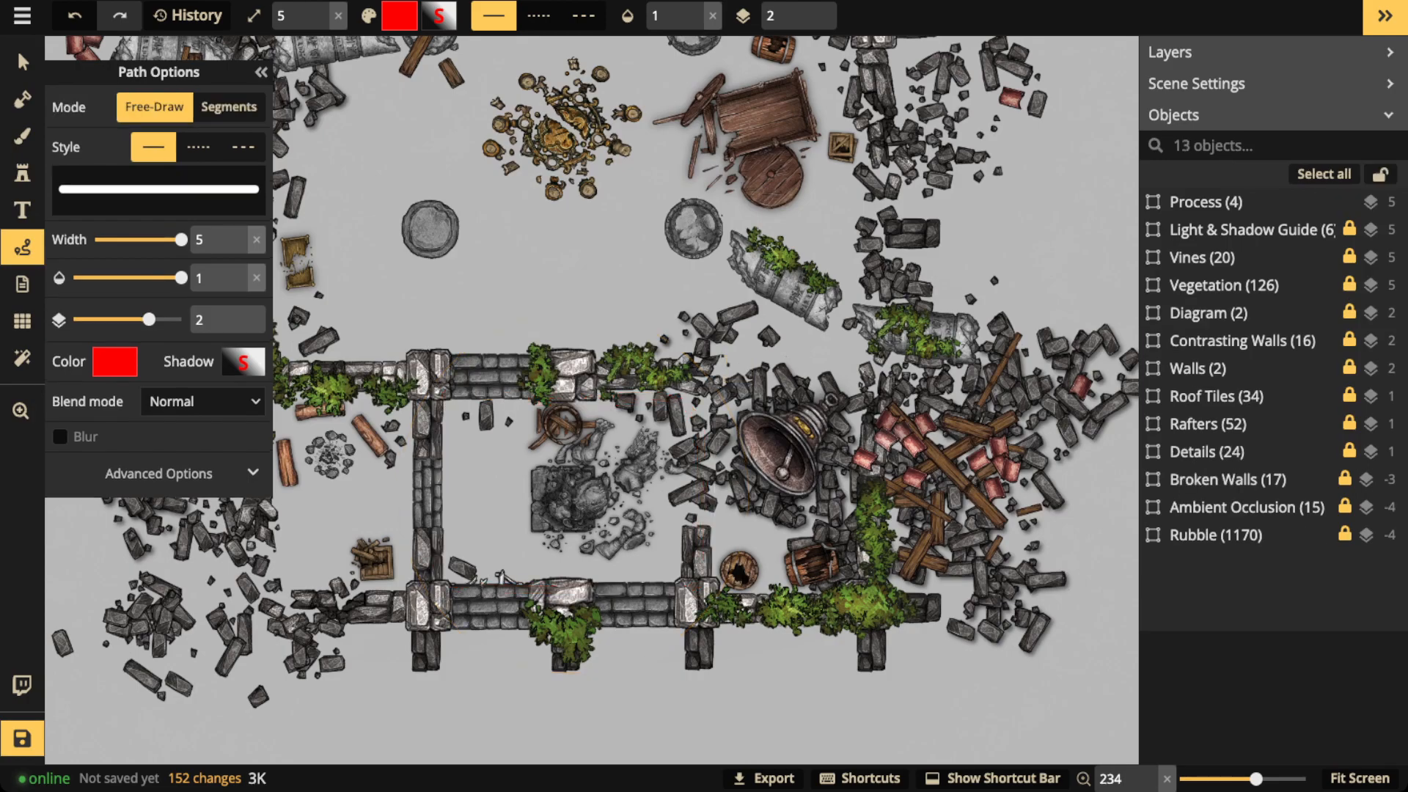
# - Outline the fallen bell's room and the rubble pile outside it with red freehand paths, deleting each one
pyautogui.press('space')
pyautogui.moveTo(861, 379)
pyautogui.mouseDown()
pyautogui.moveTo(683, 397)
pyautogui.moveTo(540, 389)
pyautogui.moveTo(556, 611)
pyautogui.moveTo(708, 469)
pyautogui.moveTo(694, 395)
pyautogui.mouseUp()
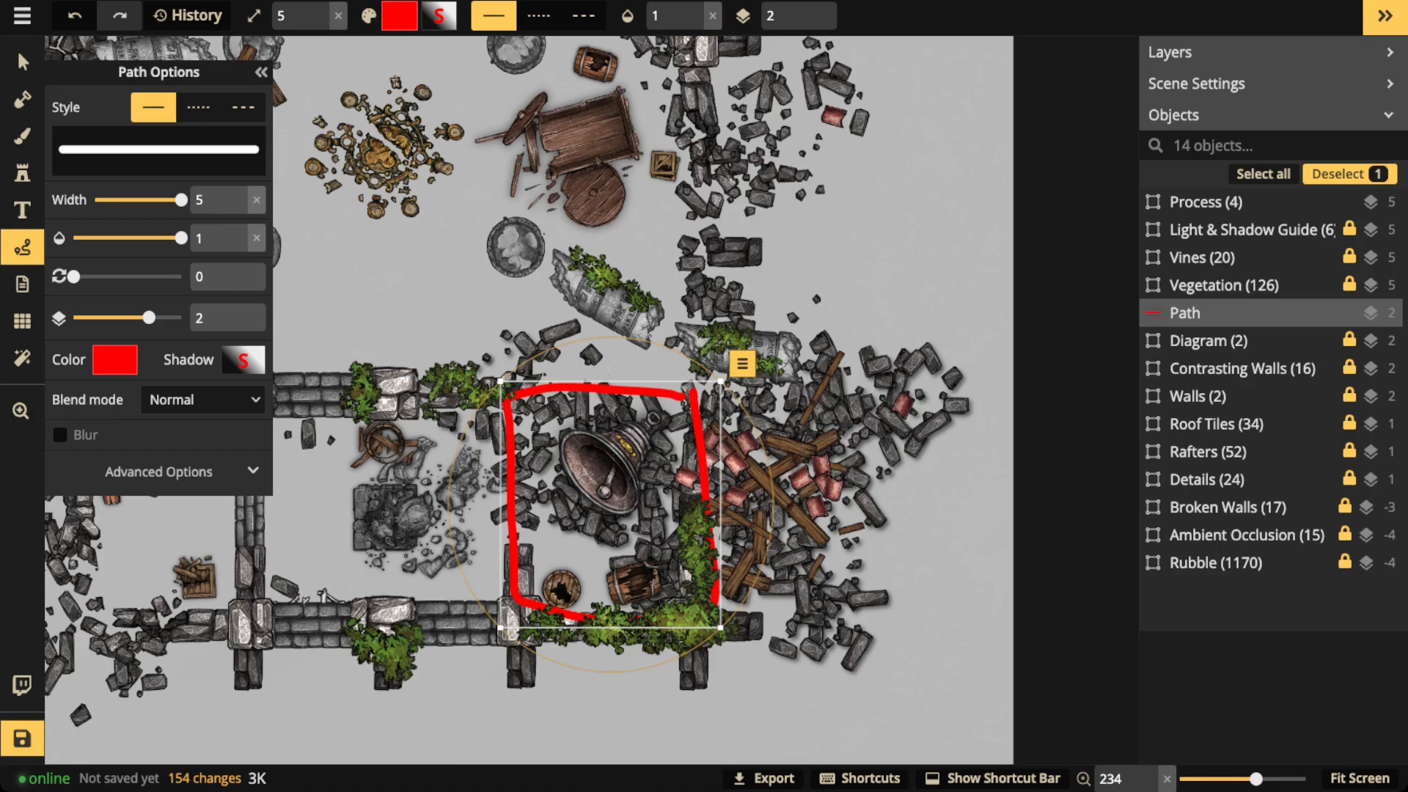
pyautogui.press('Delete')
pyautogui.moveTo(715, 398)
pyautogui.mouseDown()
pyautogui.moveTo(690, 565)
pyautogui.moveTo(737, 632)
pyautogui.moveTo(915, 653)
pyautogui.moveTo(972, 475)
pyautogui.moveTo(921, 376)
pyautogui.moveTo(723, 385)
pyautogui.mouseUp()
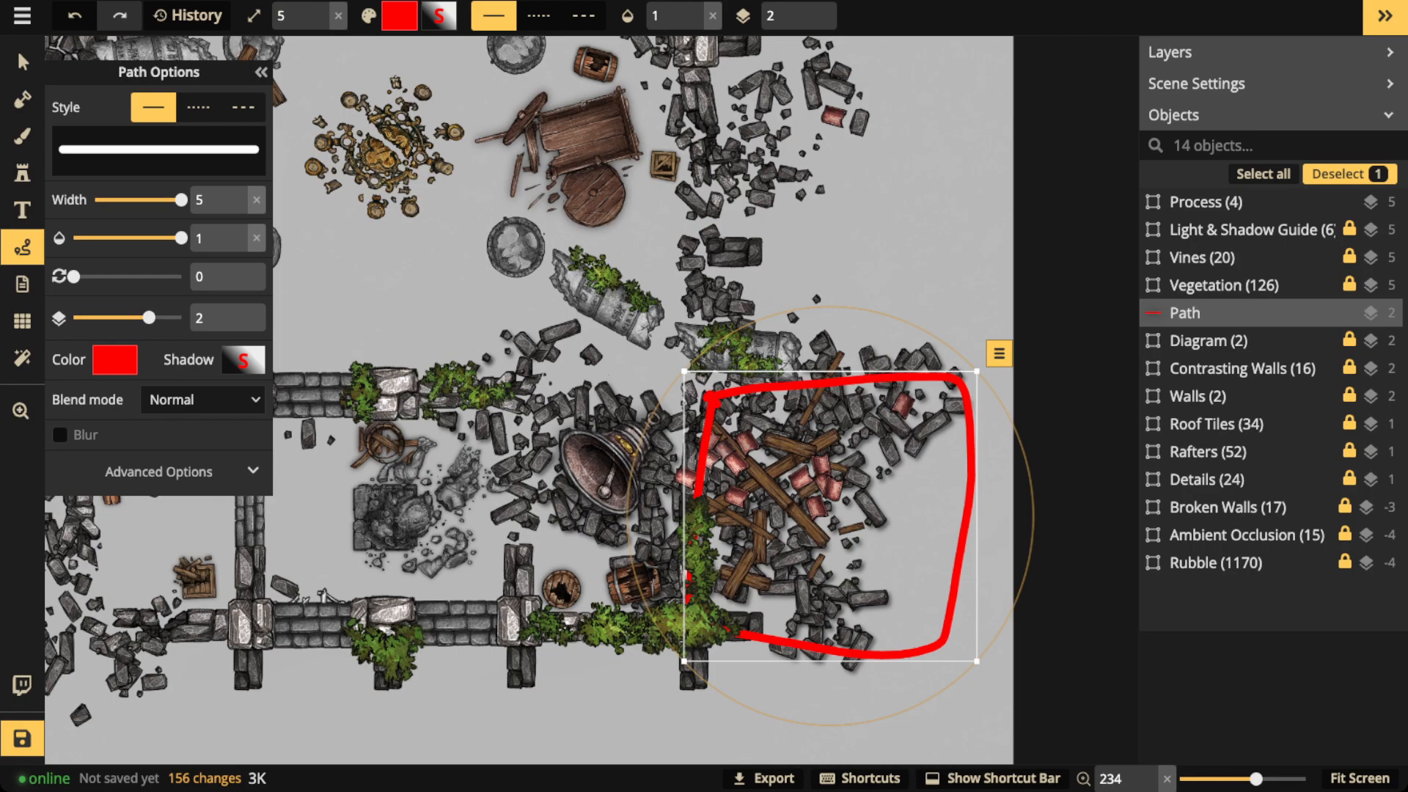
pyautogui.press('Delete')
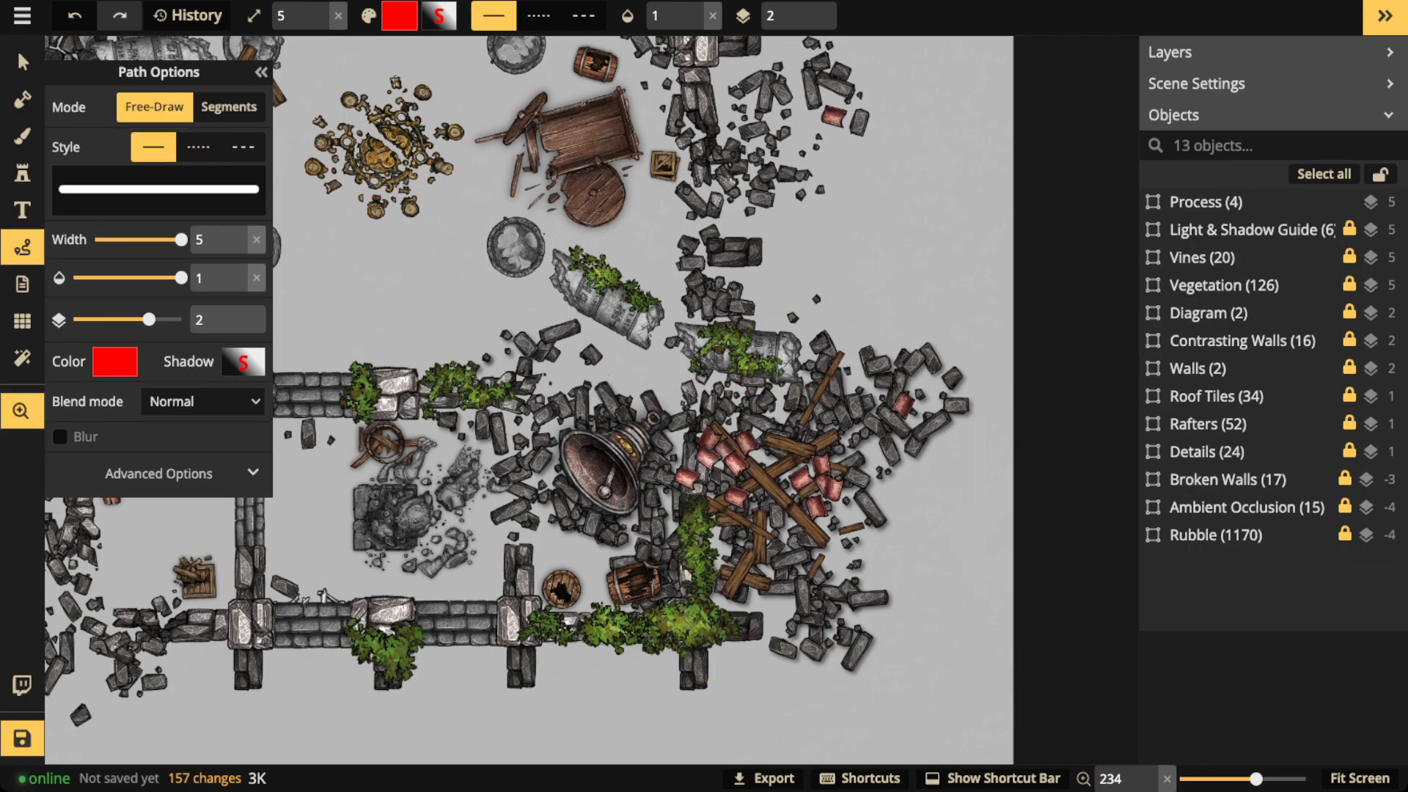
# - Outline the church's main hall and circle the golden wreckage at its centre with red freehand paths, deleting each one
pyautogui.moveTo(550, 257); pyautogui.dragTo(820, 583)
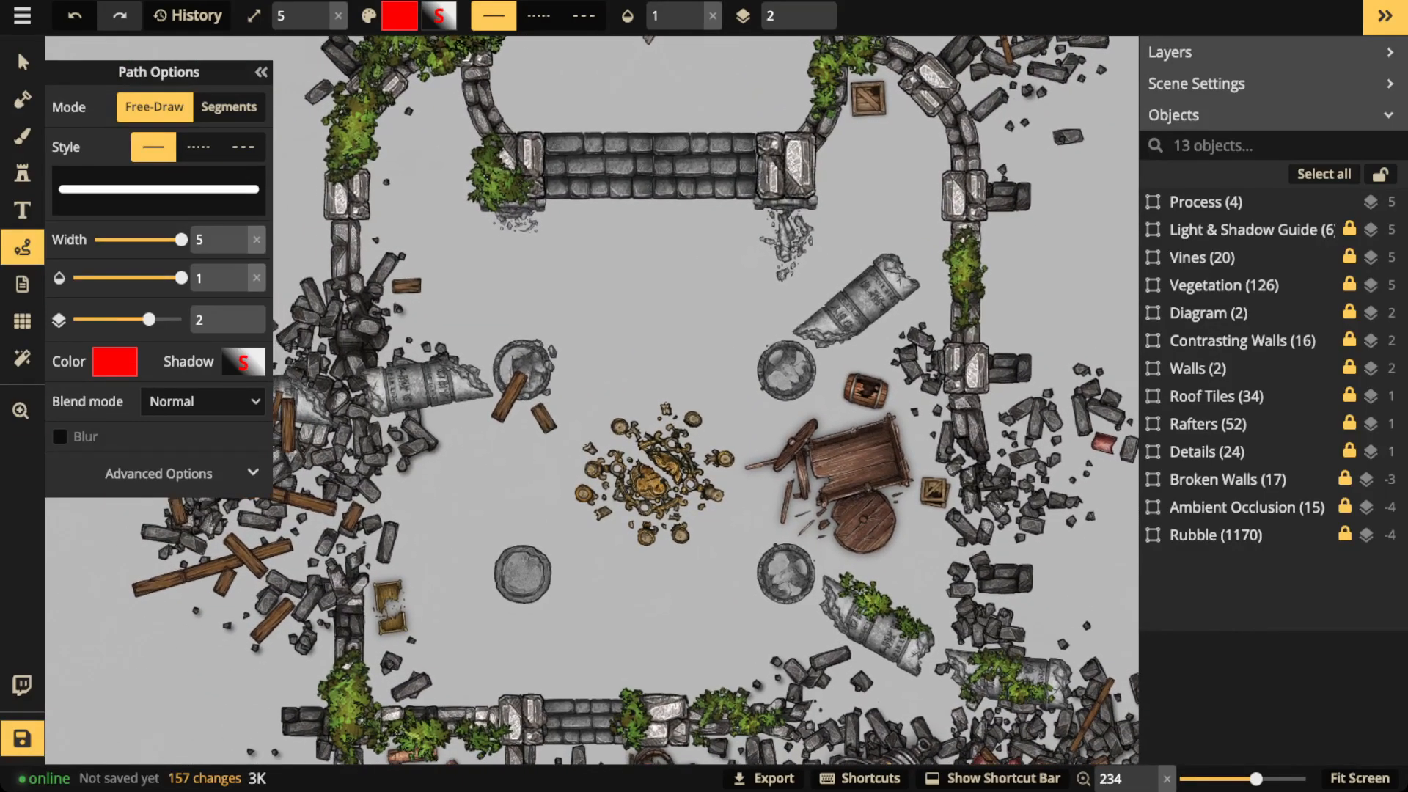
pyautogui.moveTo(842, 112); pyautogui.dragTo(892, 119)
pyautogui.moveTo(357, 323)
pyautogui.mouseDown()
pyautogui.moveTo(461, 683)
pyautogui.moveTo(814, 694)
pyautogui.moveTo(950, 669)
pyautogui.moveTo(950, 130)
pyautogui.moveTo(883, 116)
pyautogui.mouseUp()
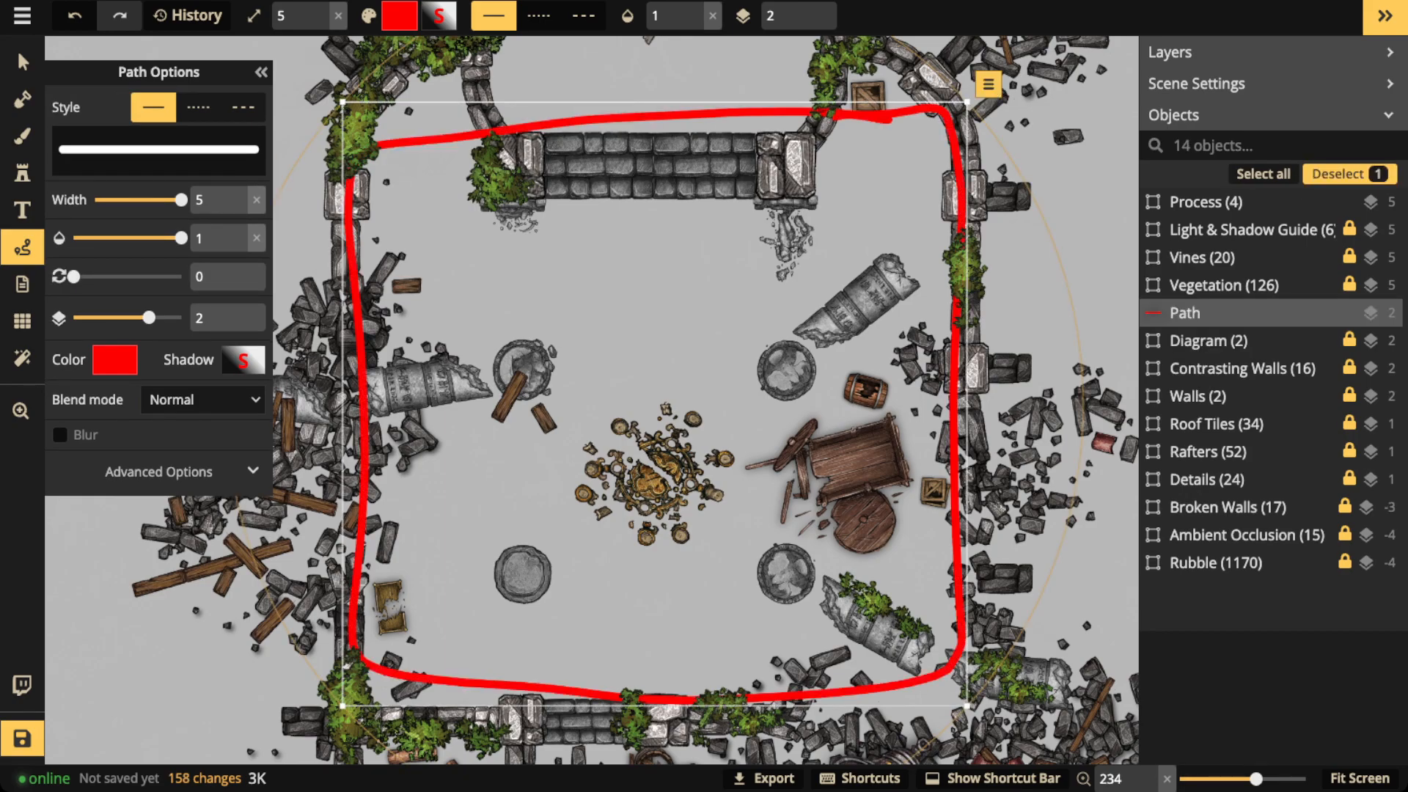
pyautogui.press('Delete')
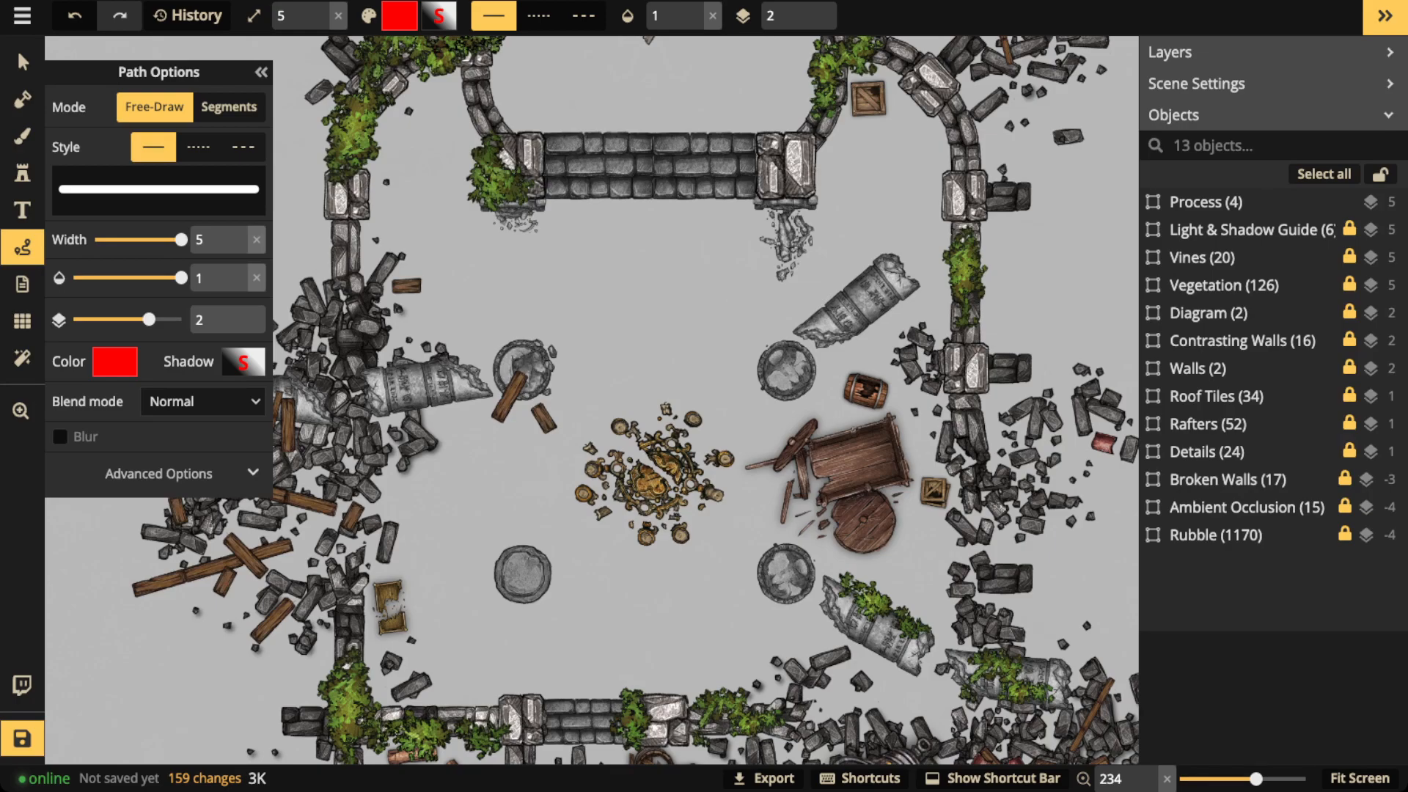
pyautogui.moveTo(646, 364)
pyautogui.mouseDown()
pyautogui.moveTo(547, 550)
pyautogui.moveTo(704, 378)
pyautogui.mouseUp()
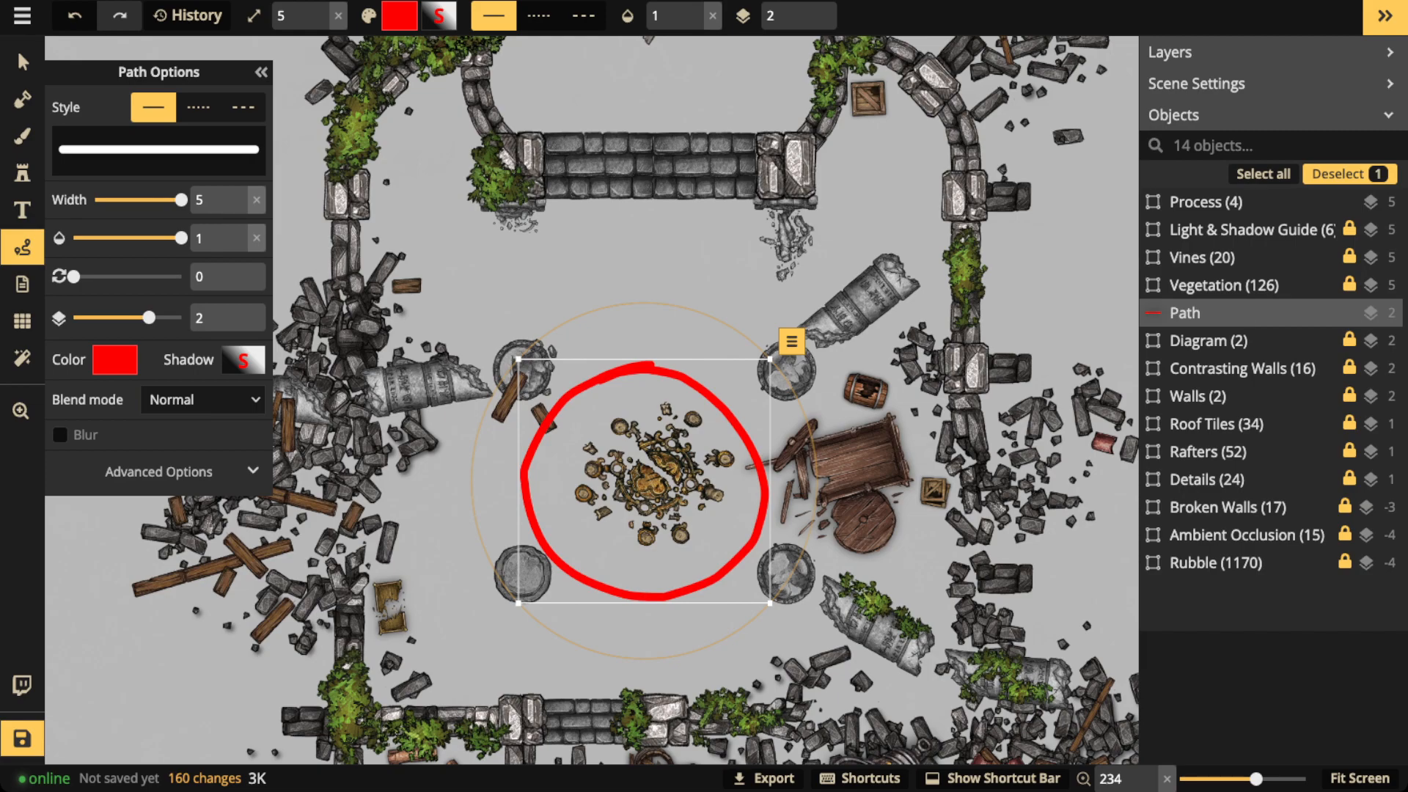
pyautogui.press('Delete')
# - Circle the broken cart, barrel and crate in the main hall with a red freehand path, and delete the circle
pyautogui.press('space')
pyautogui.moveTo(770, 440); pyautogui.dragTo(549, 426)
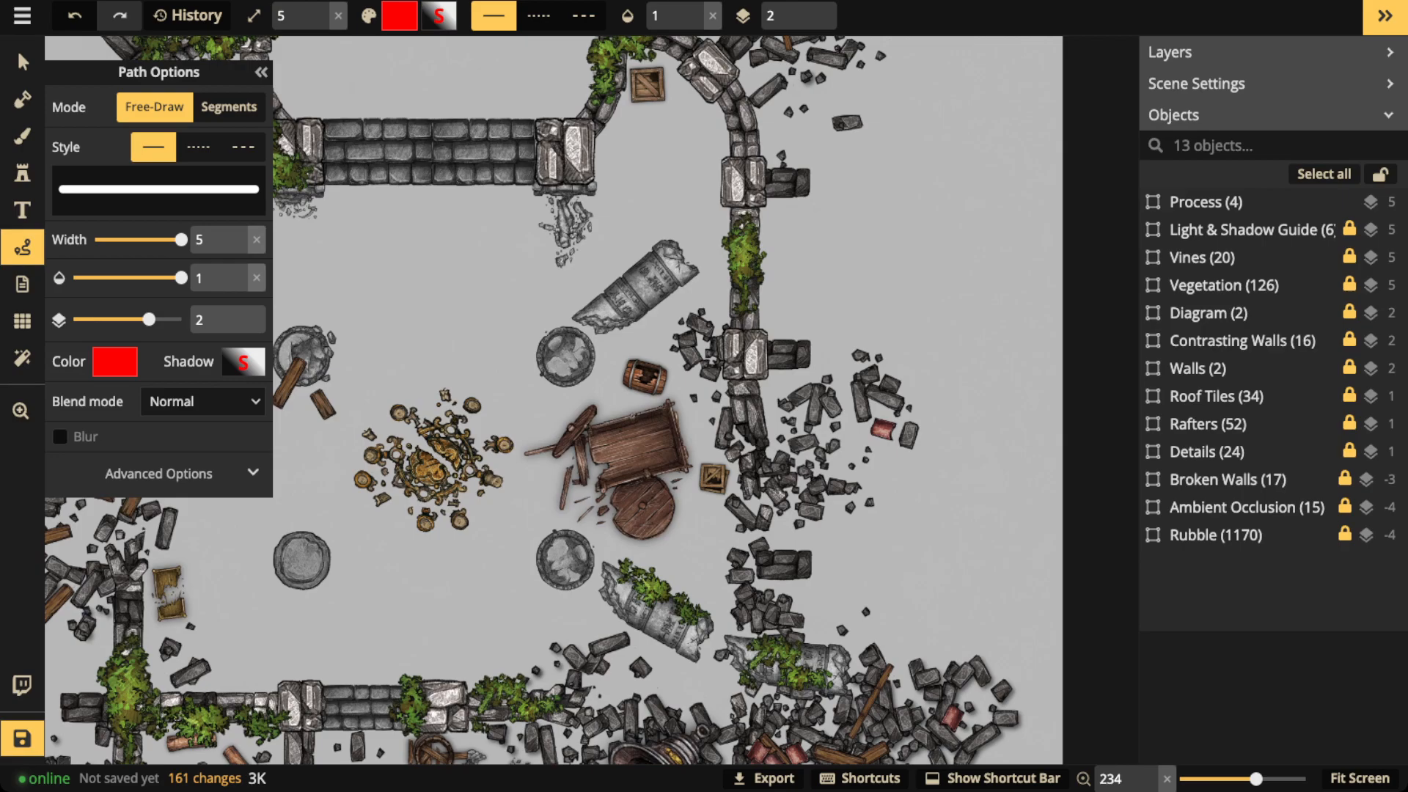
pyautogui.moveTo(685, 337)
pyautogui.mouseDown()
pyautogui.moveTo(544, 368)
pyautogui.moveTo(531, 546)
pyautogui.moveTo(722, 568)
pyautogui.moveTo(739, 389)
pyautogui.moveTo(647, 345)
pyautogui.mouseUp()
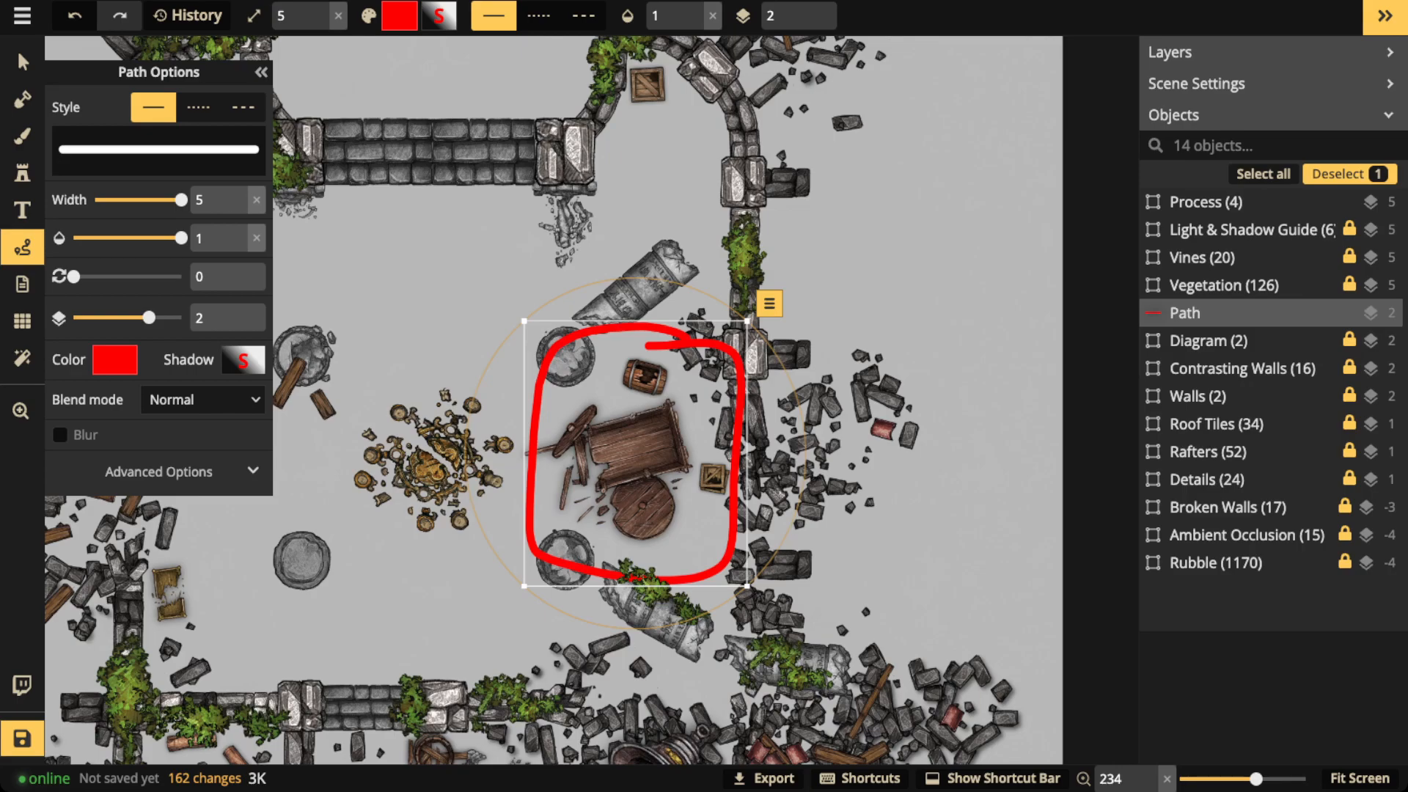
pyautogui.press('Delete')
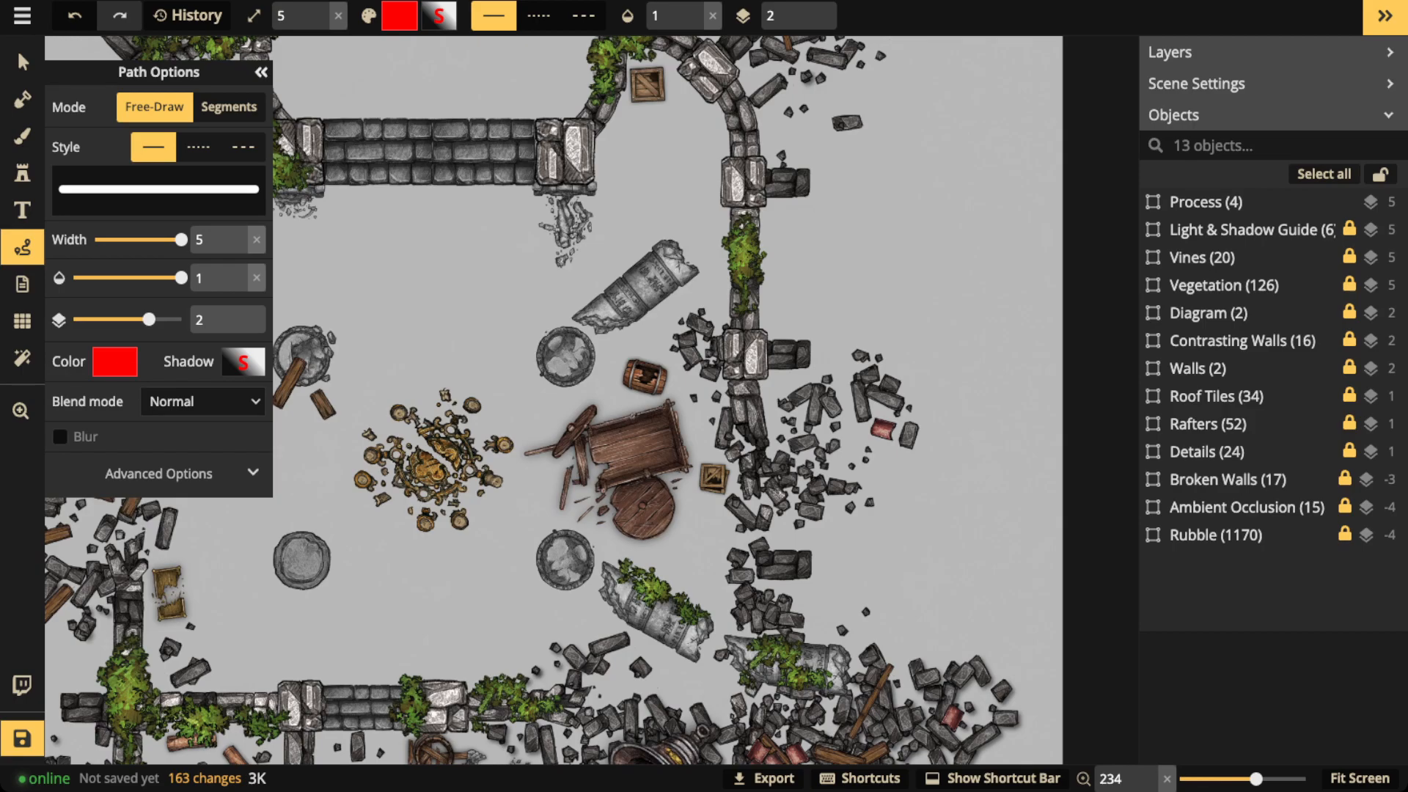
# - Put away the path options and open the stamp catalog for Fantasy Battlemaps 2.0
pyautogui.click(261, 72)
pyautogui.scroll(-3, 325, 284)
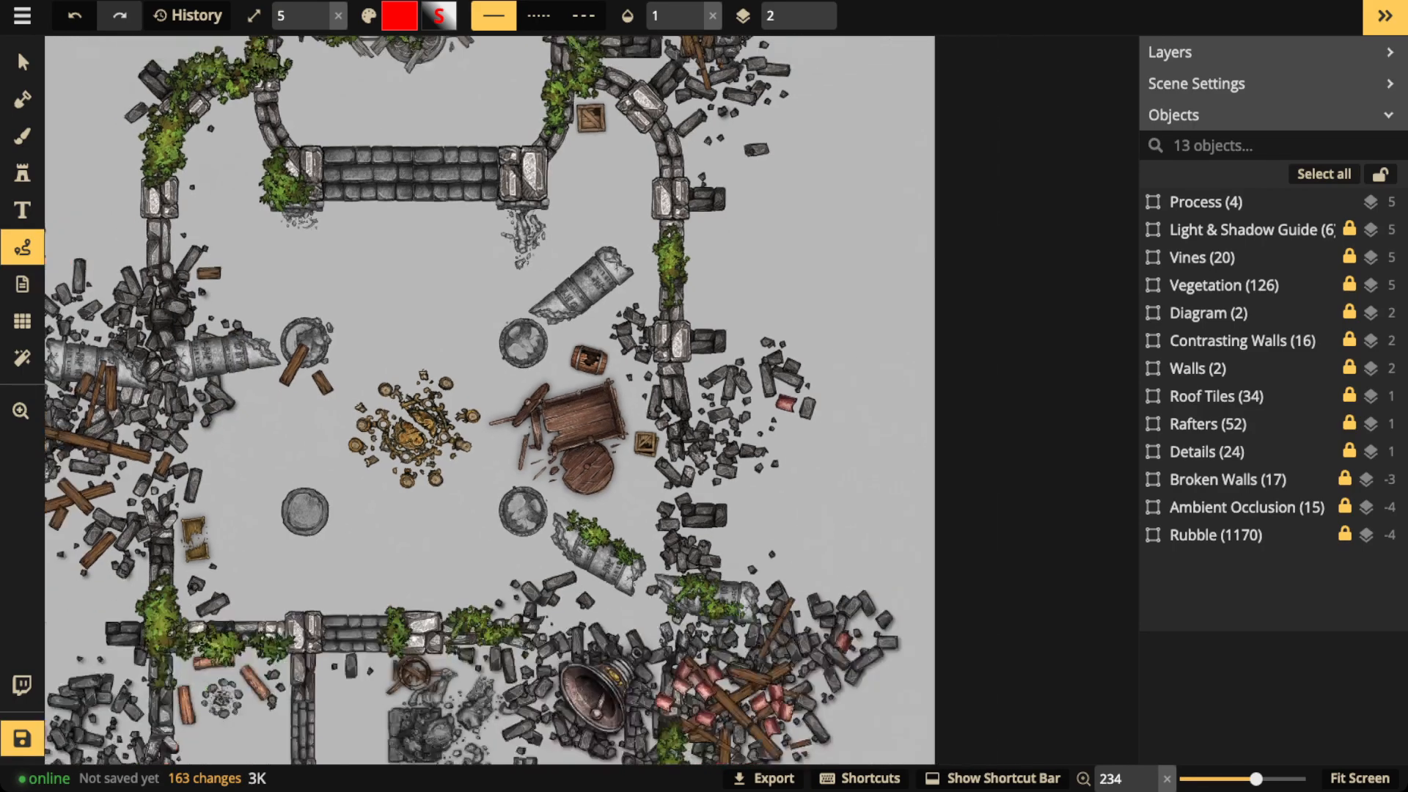
pyautogui.moveTo(325, 285); pyautogui.dragTo(408, 294)
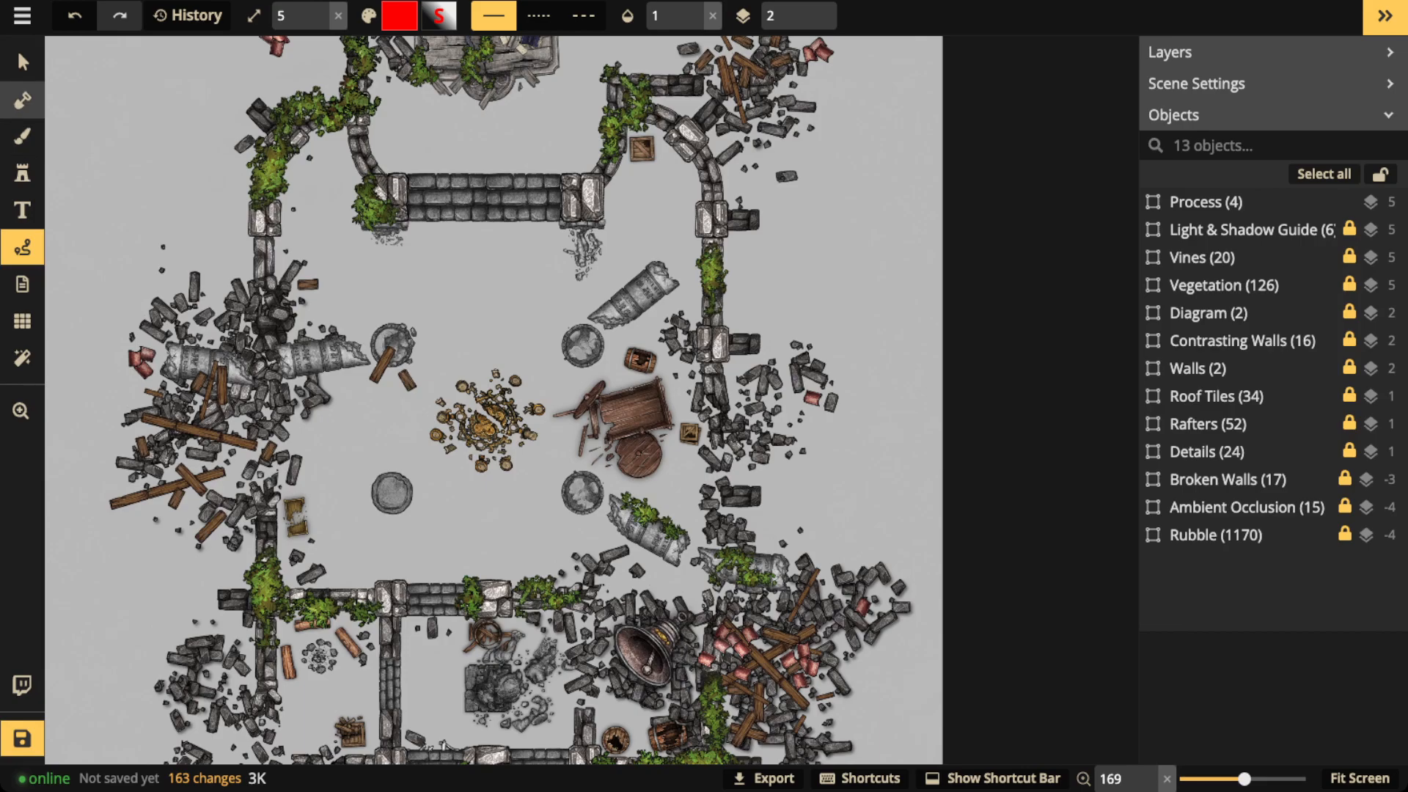
pyautogui.click(22, 173)
pyautogui.click(114, 139)
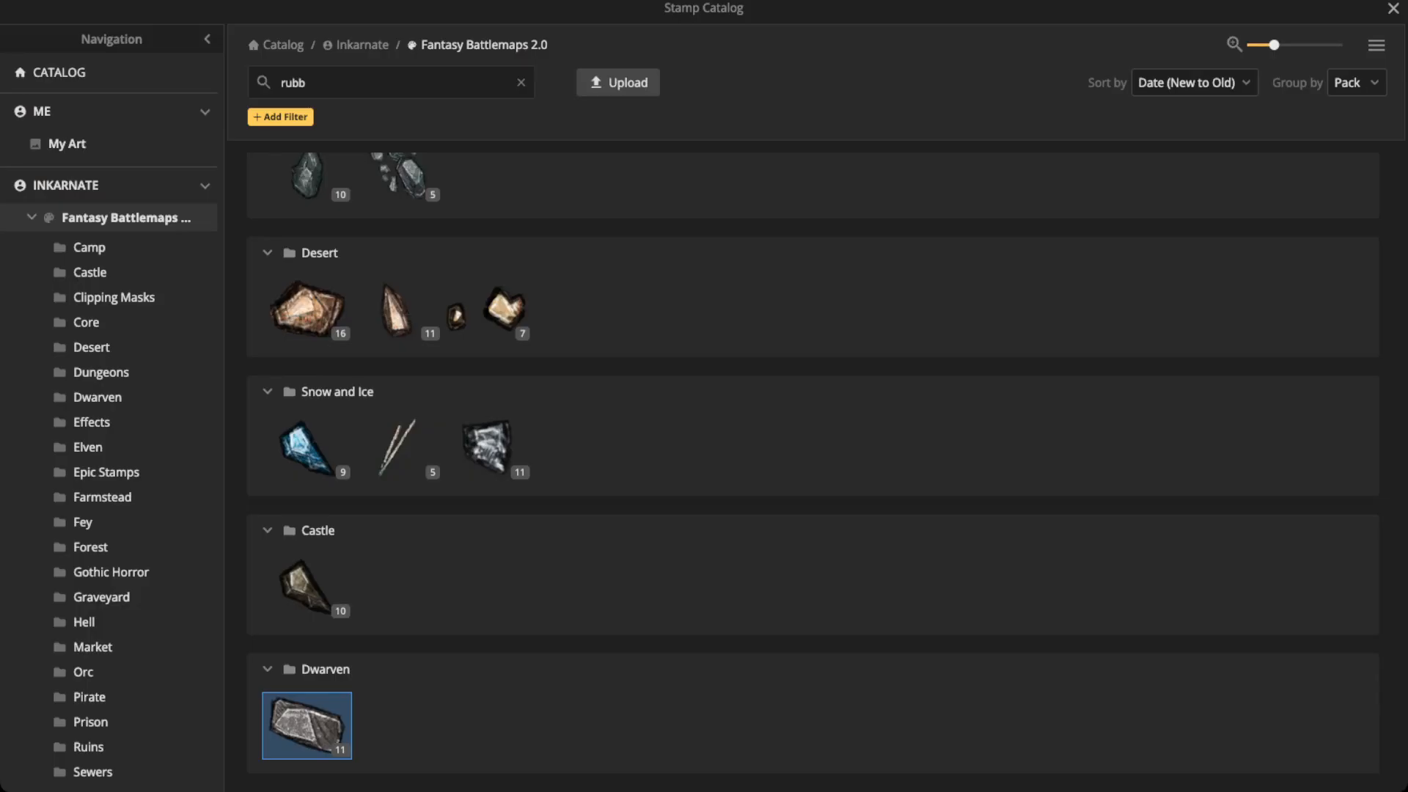
# - Search the stamp catalog for "burning" and pick the burning ashes stamp from the Effects pack
pyautogui.moveTo(306, 83); pyautogui.dragTo(278, 83)
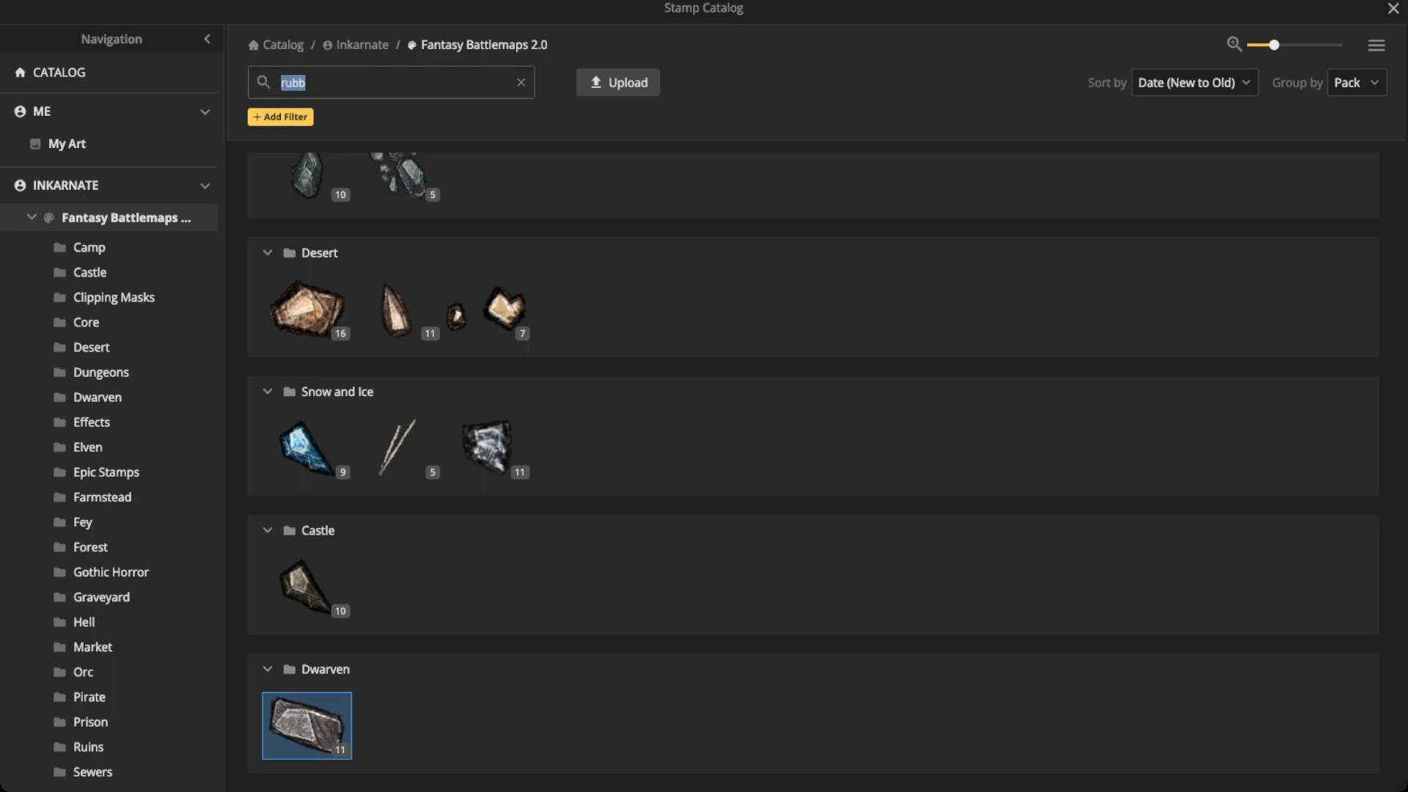
pyautogui.write('burning')
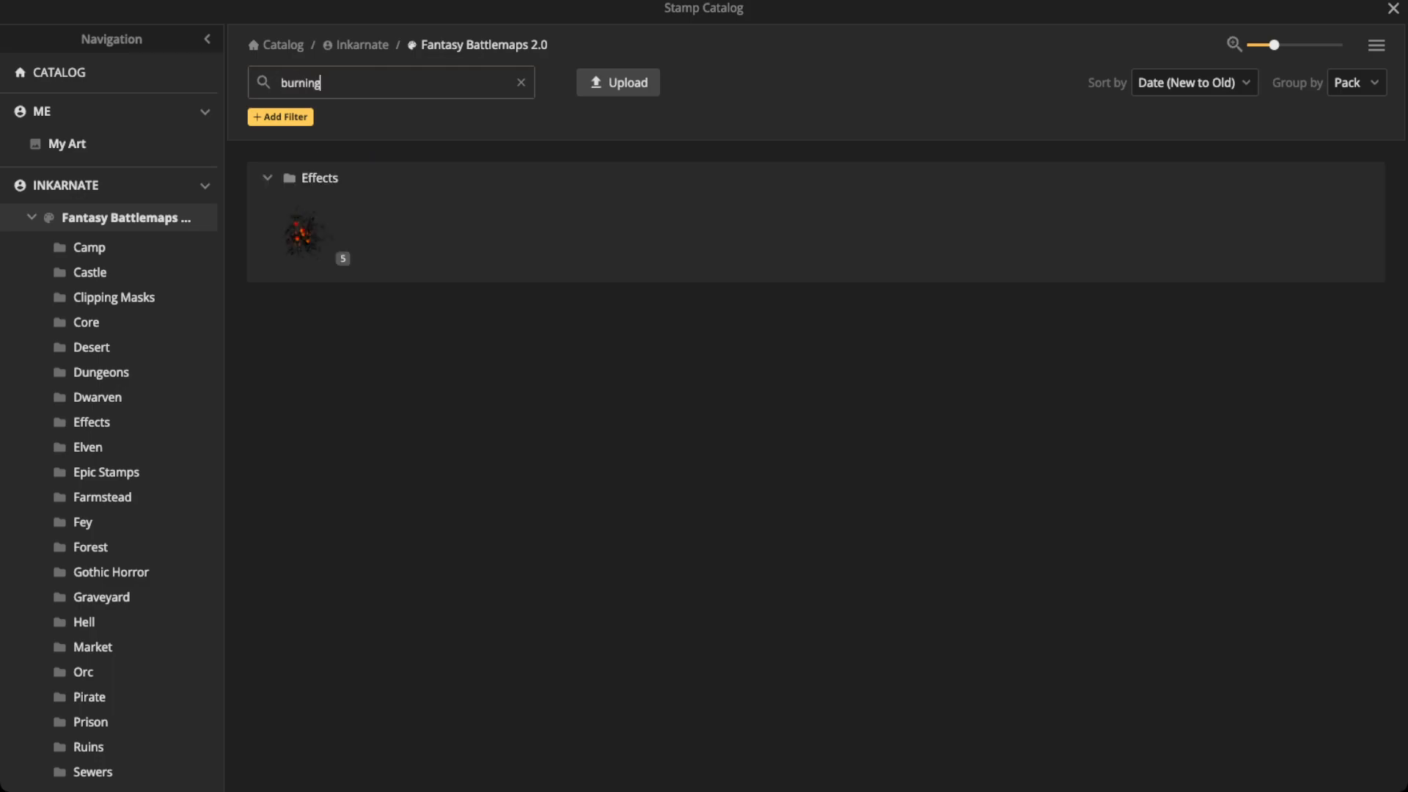
pyautogui.click(307, 235)
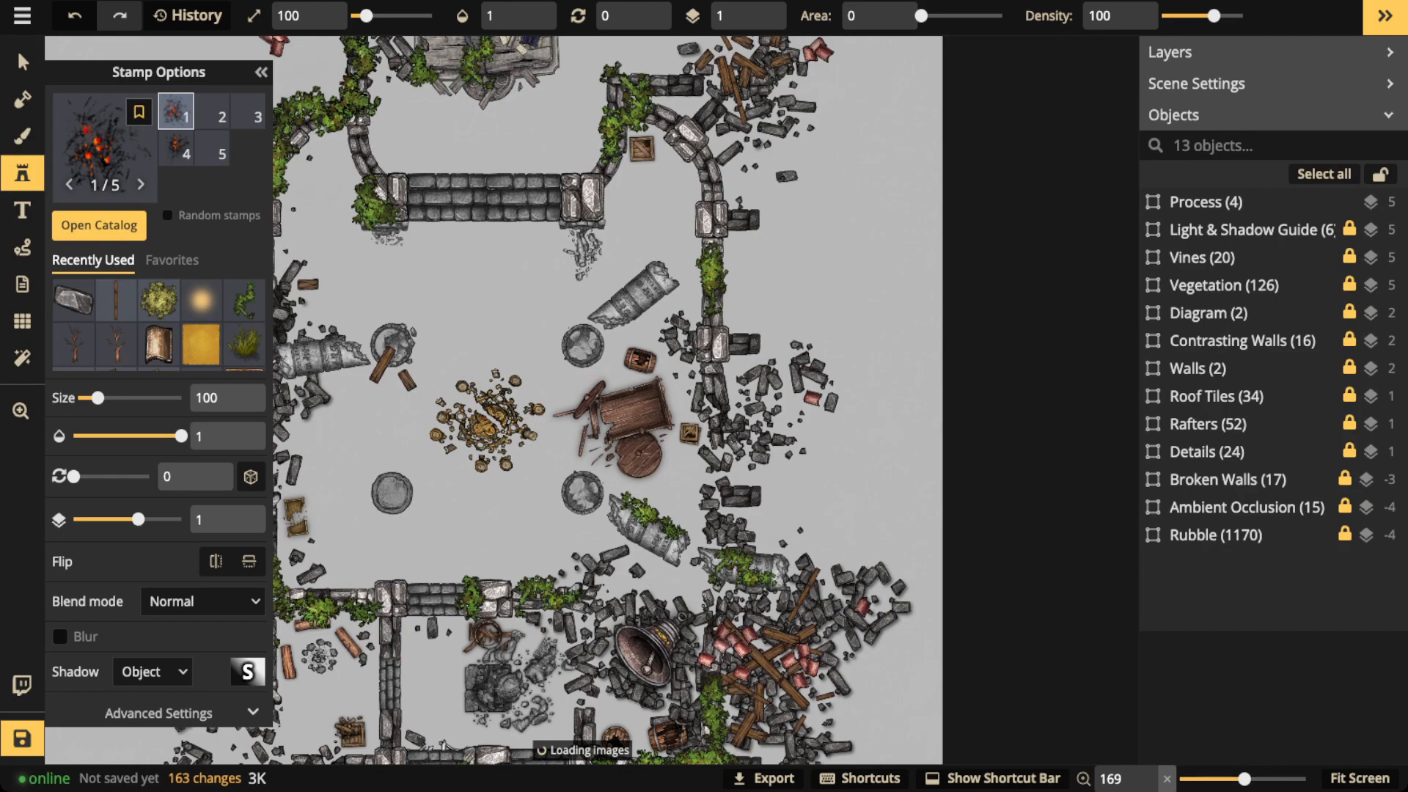
# - Place a burning ashes stamp, rotated 270 degrees on layer 5, on the rubble pile spilling through the main hall's collapsed west wall
pyautogui.scroll(3, 332, 341)
pyautogui.press('space')
pyautogui.moveTo(332, 341); pyautogui.dragTo(572, 305)
pyautogui.scroll(5, 571, 305)
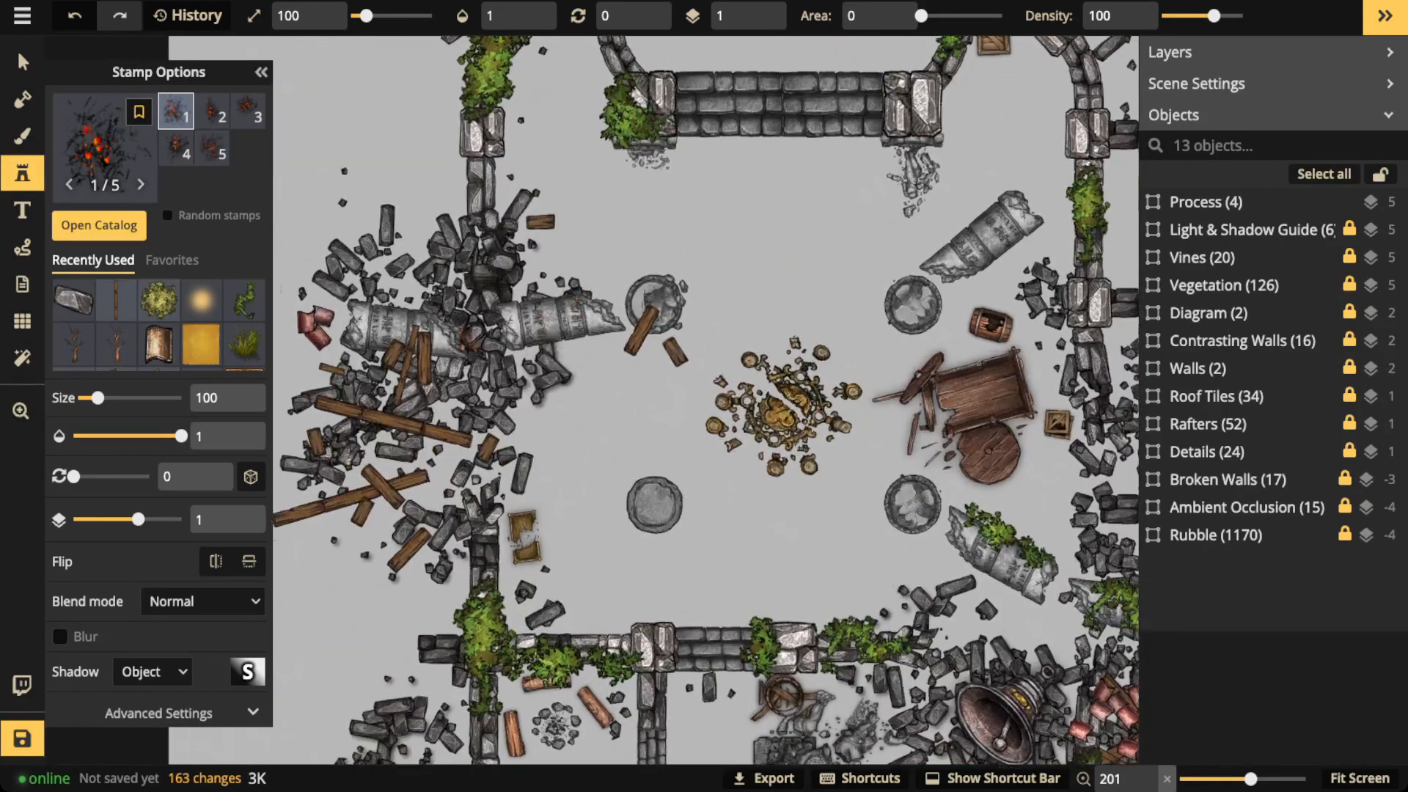
pyautogui.scroll(-4, 362, 391)
pyautogui.press('space')
pyautogui.moveTo(362, 390); pyautogui.dragTo(530, 371)
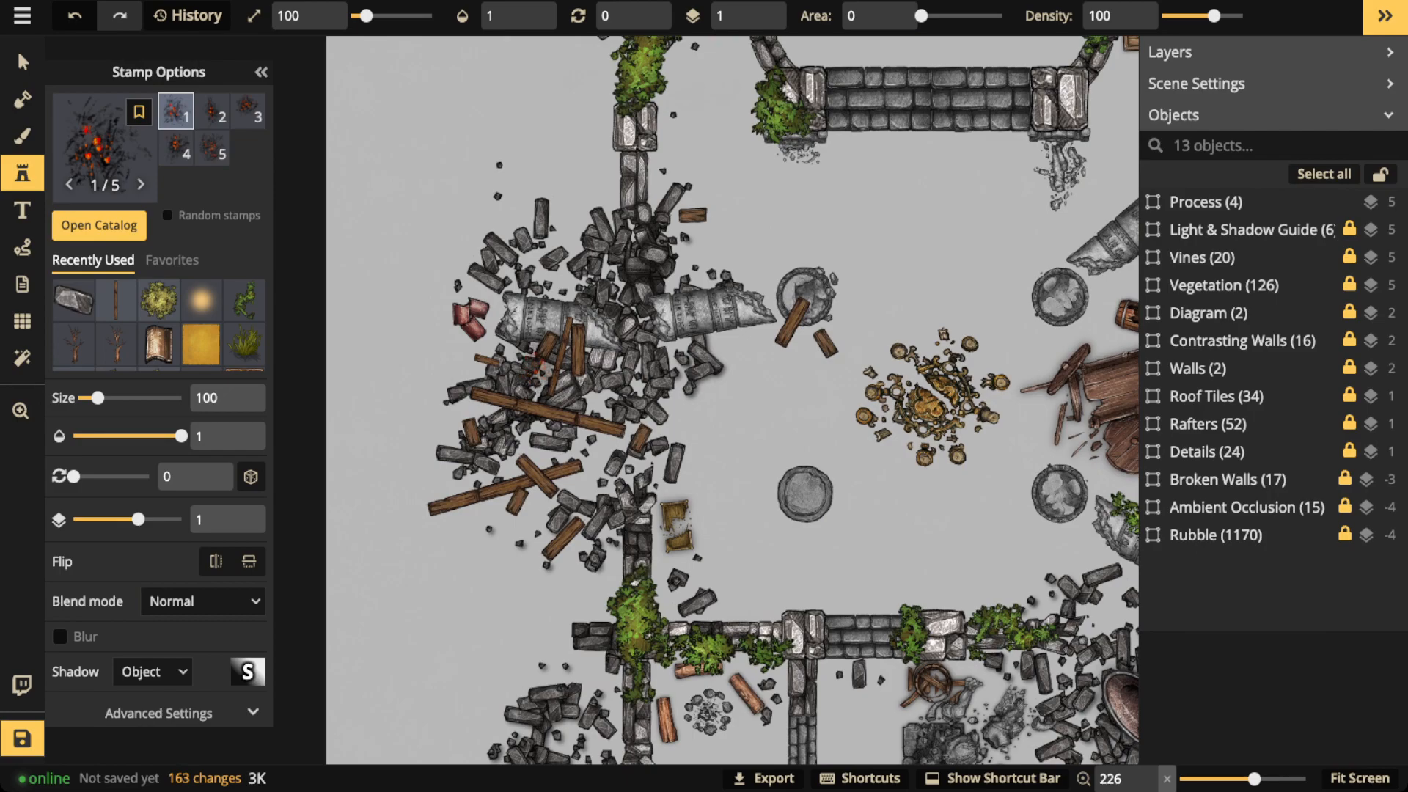
pyautogui.scroll(-6, 530, 369)
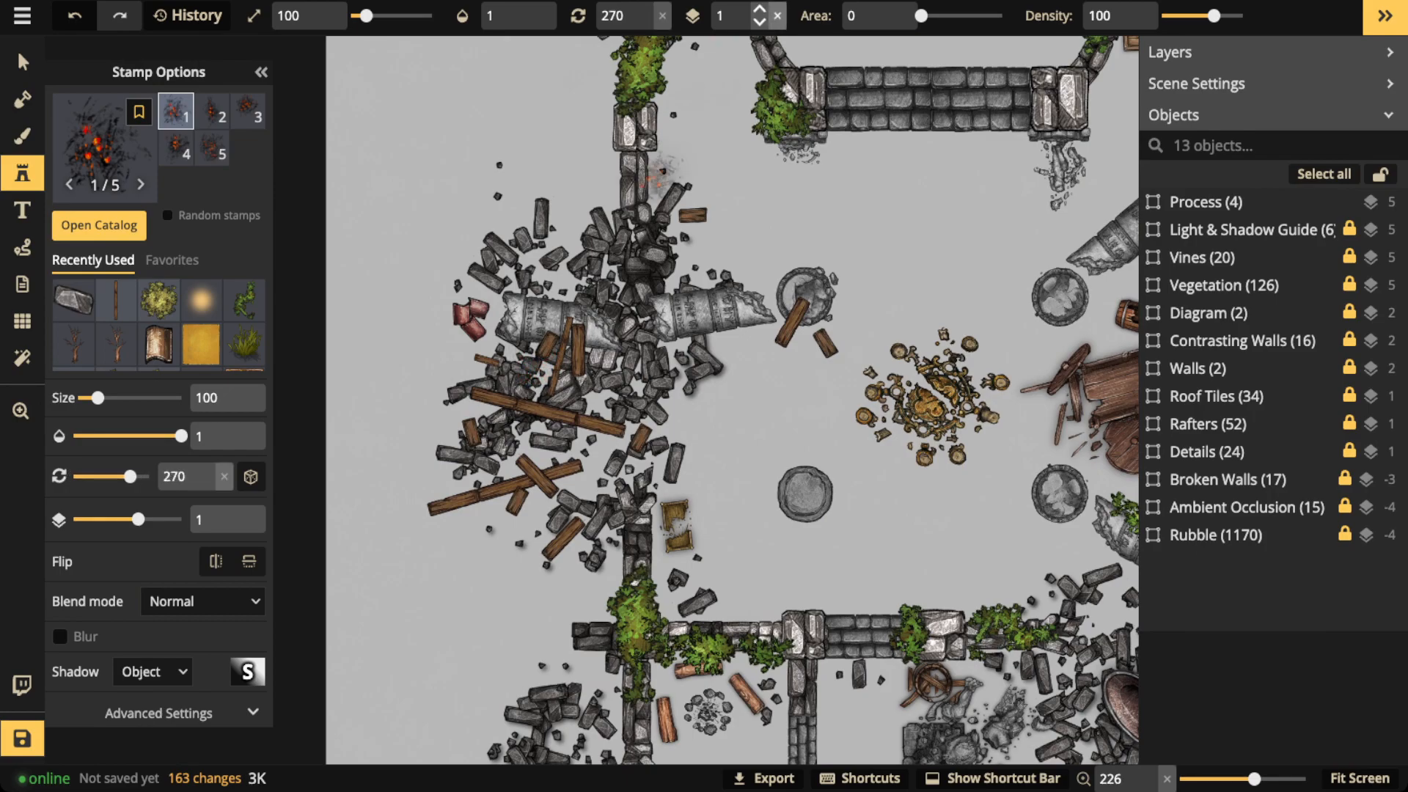
pyautogui.click(759, 9)
pyautogui.click(760, 10)
pyautogui.click(760, 10)
pyautogui.click(760, 10)
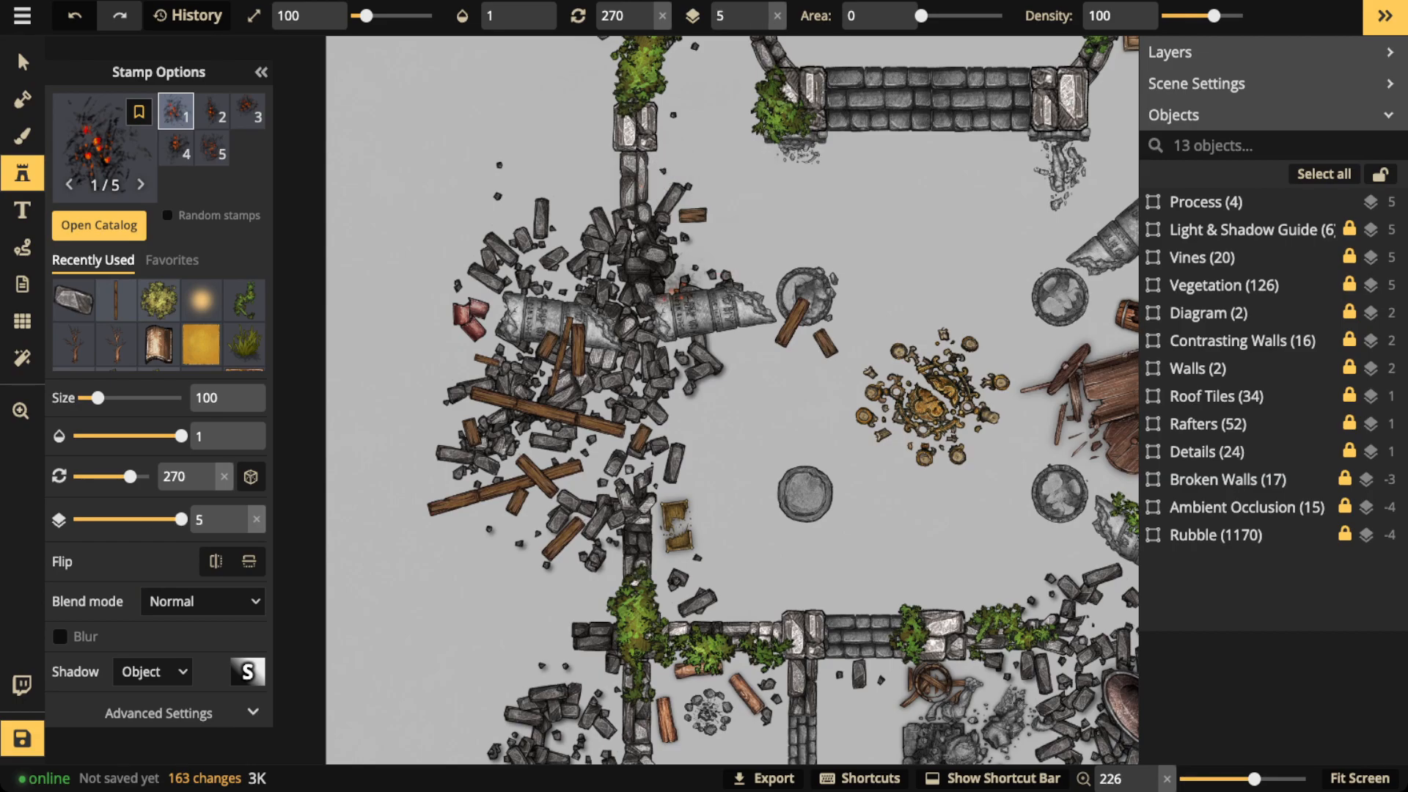
pyautogui.click(589, 360)
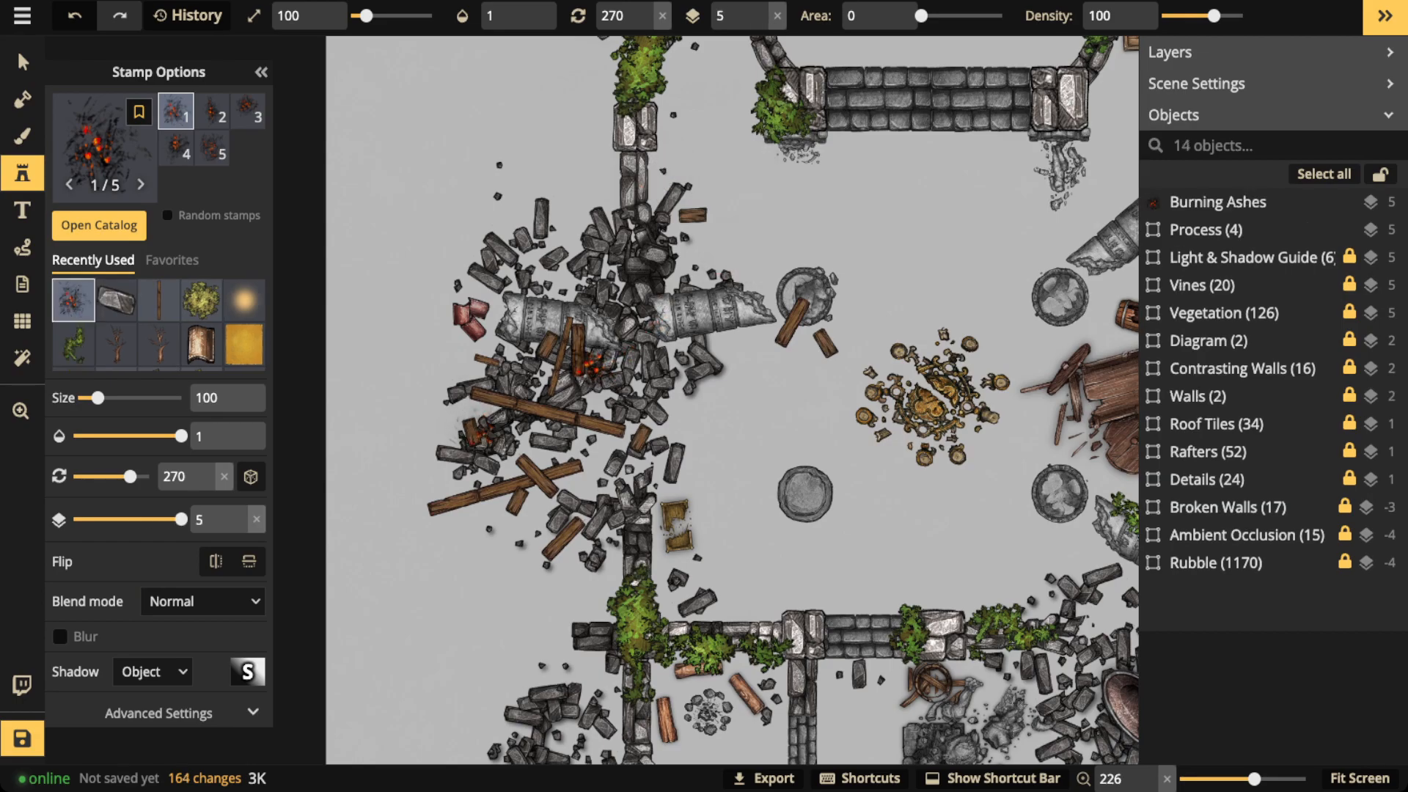
# - Stamp more Burning Ashes at size 100 across the rubble pile by the collapsed west wall
pyautogui.click(492, 440)
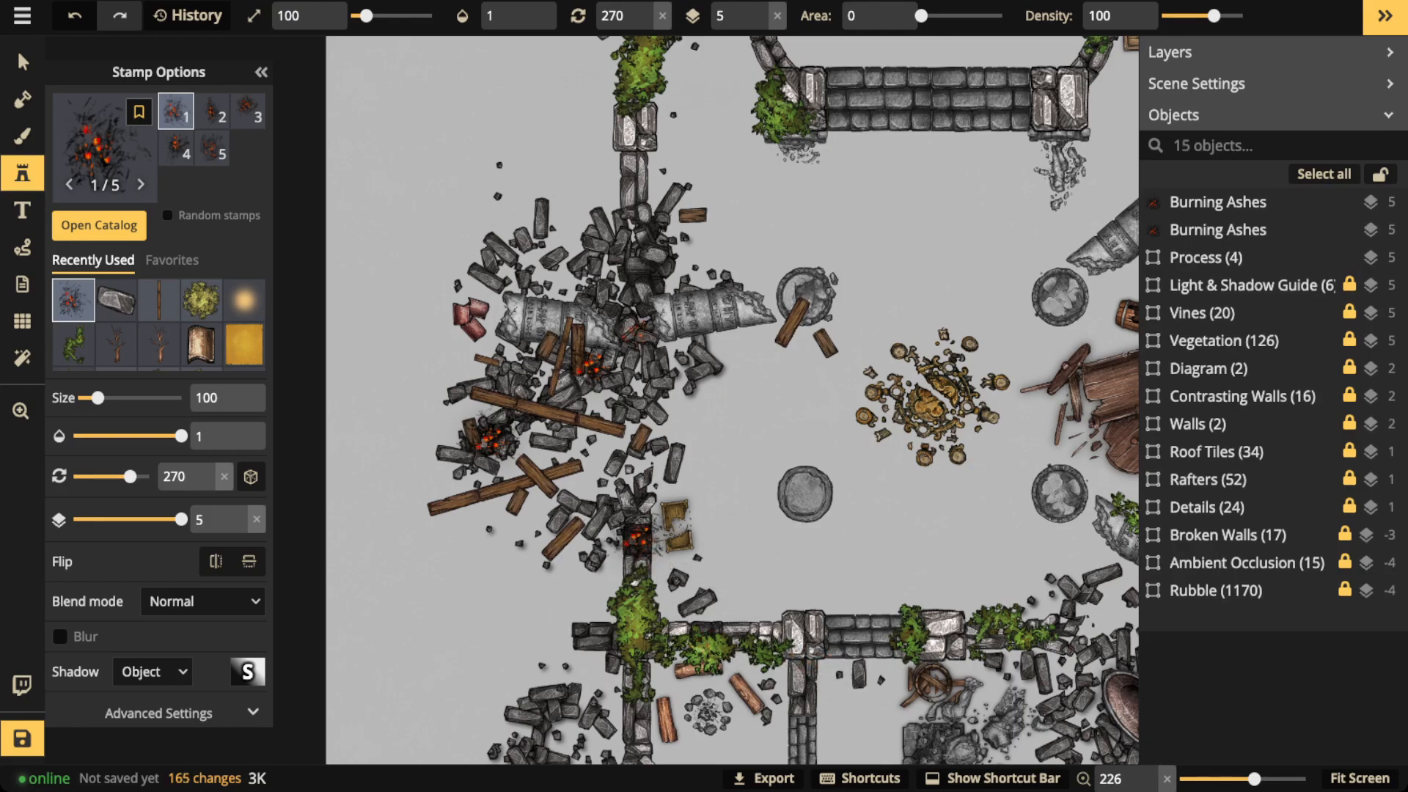
pyautogui.click(638, 242)
pyautogui.scroll(-2, 484, 257)
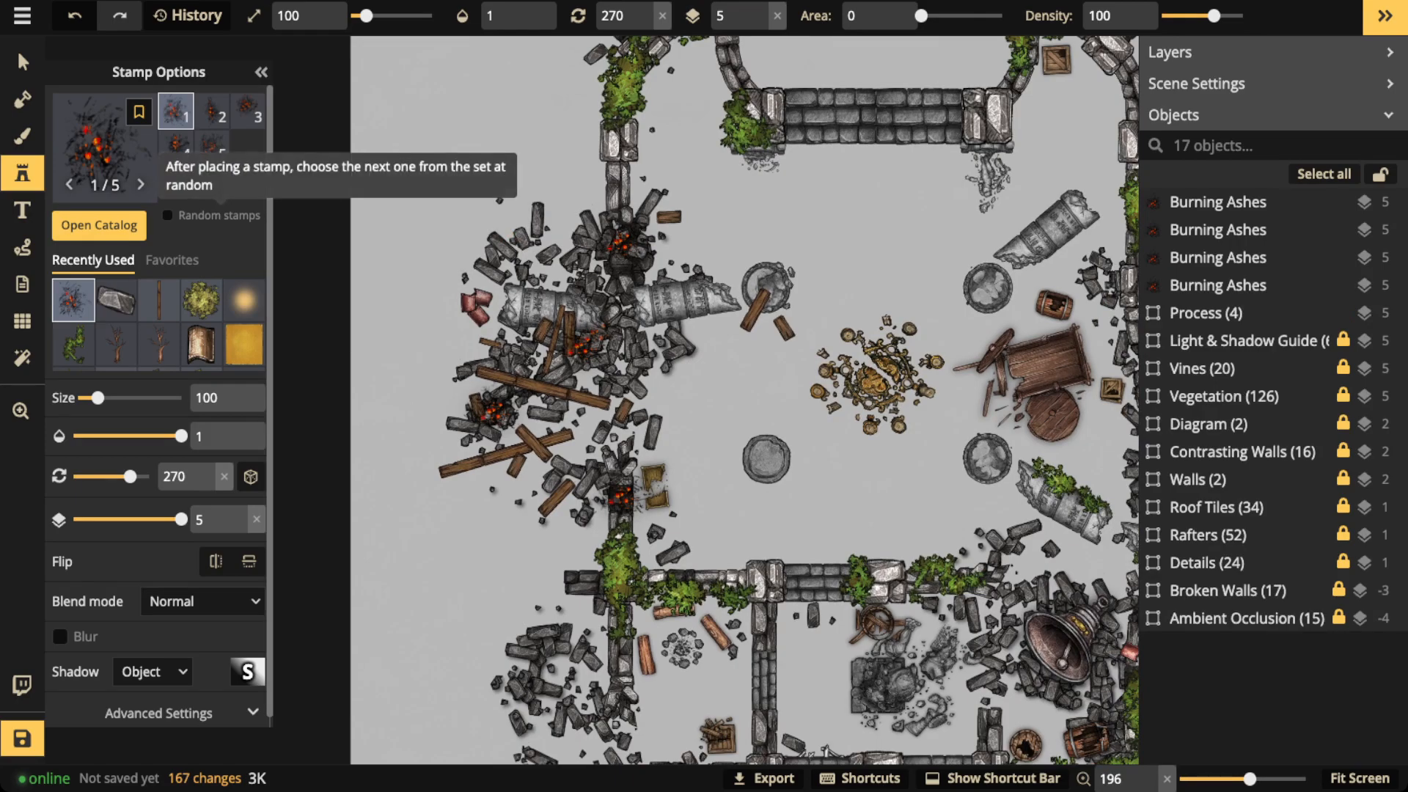
# - Delete all four Burning Ashes stamps from the rubble around the collapsed west wall
pyautogui.click(23, 62)
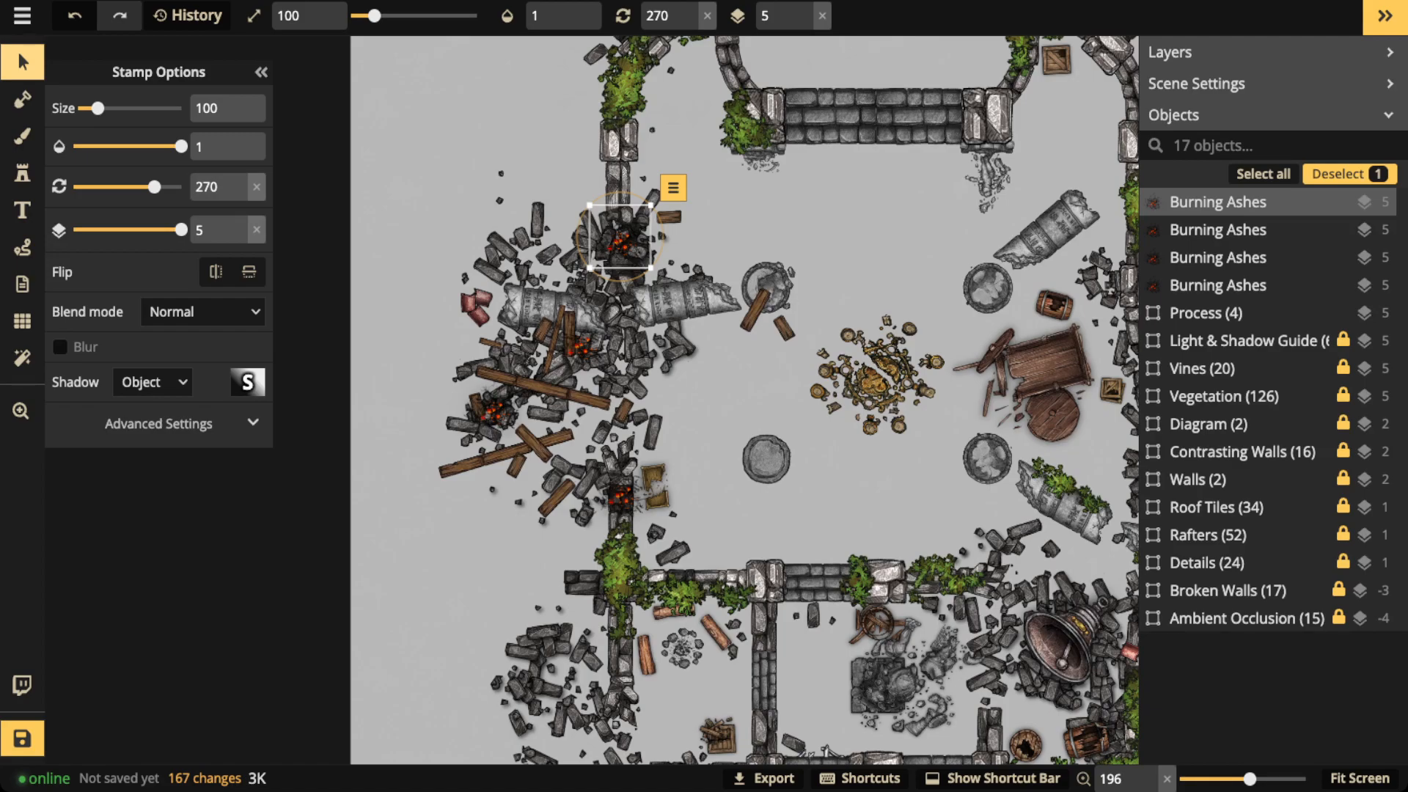
pyautogui.click(261, 72)
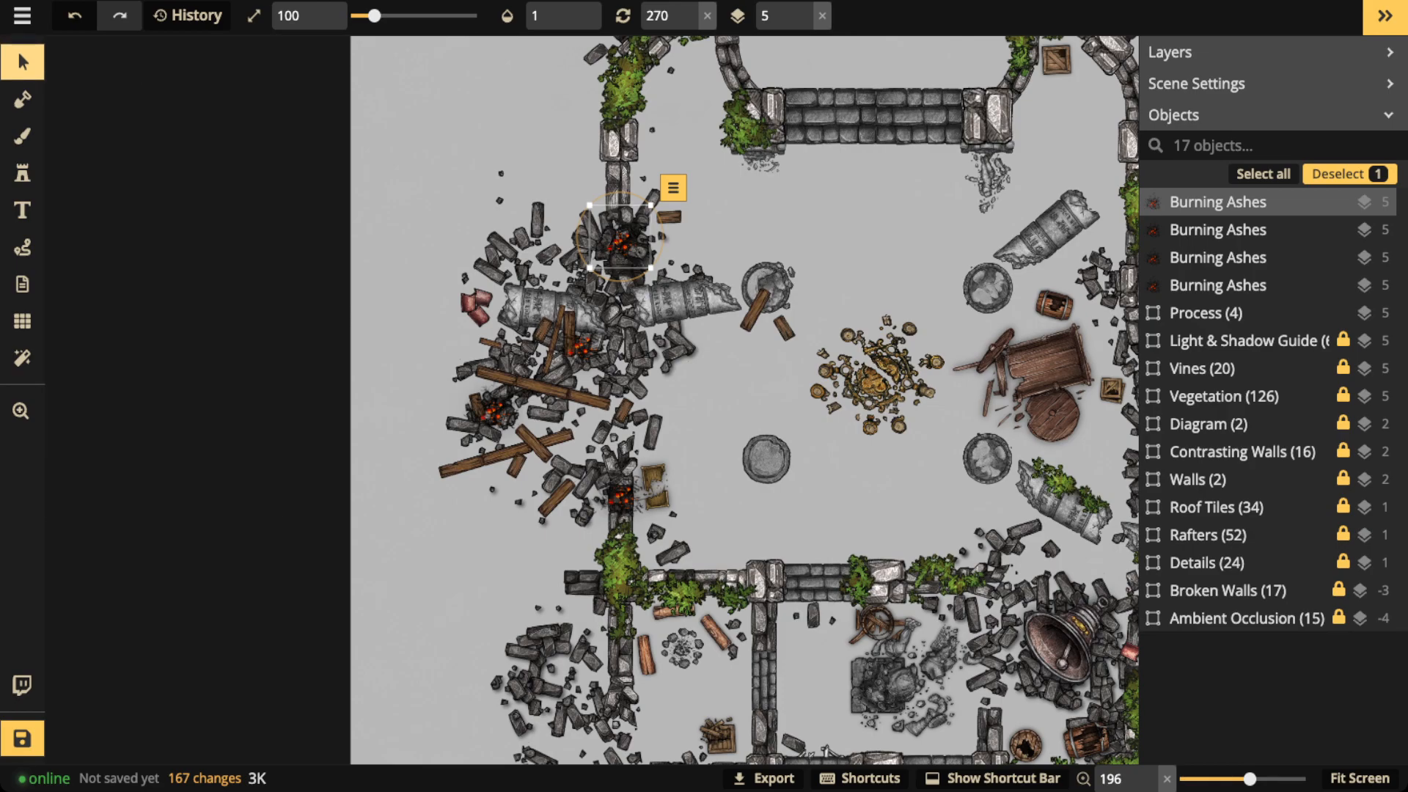
pyautogui.press('Delete')
pyautogui.click(581, 344)
pyautogui.press('Delete')
pyautogui.click(494, 411)
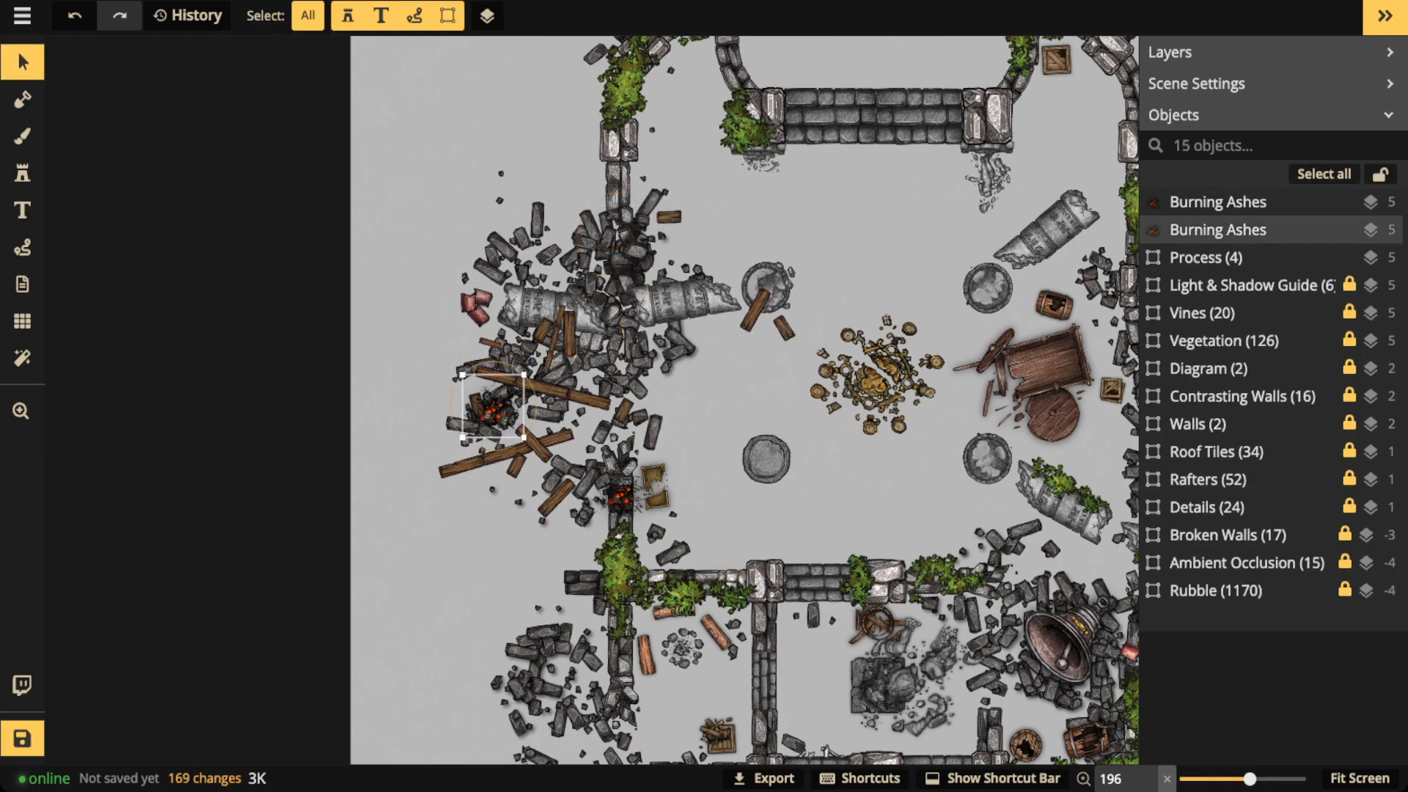
pyautogui.press('Delete')
pyautogui.click(622, 495)
pyautogui.press('Delete')
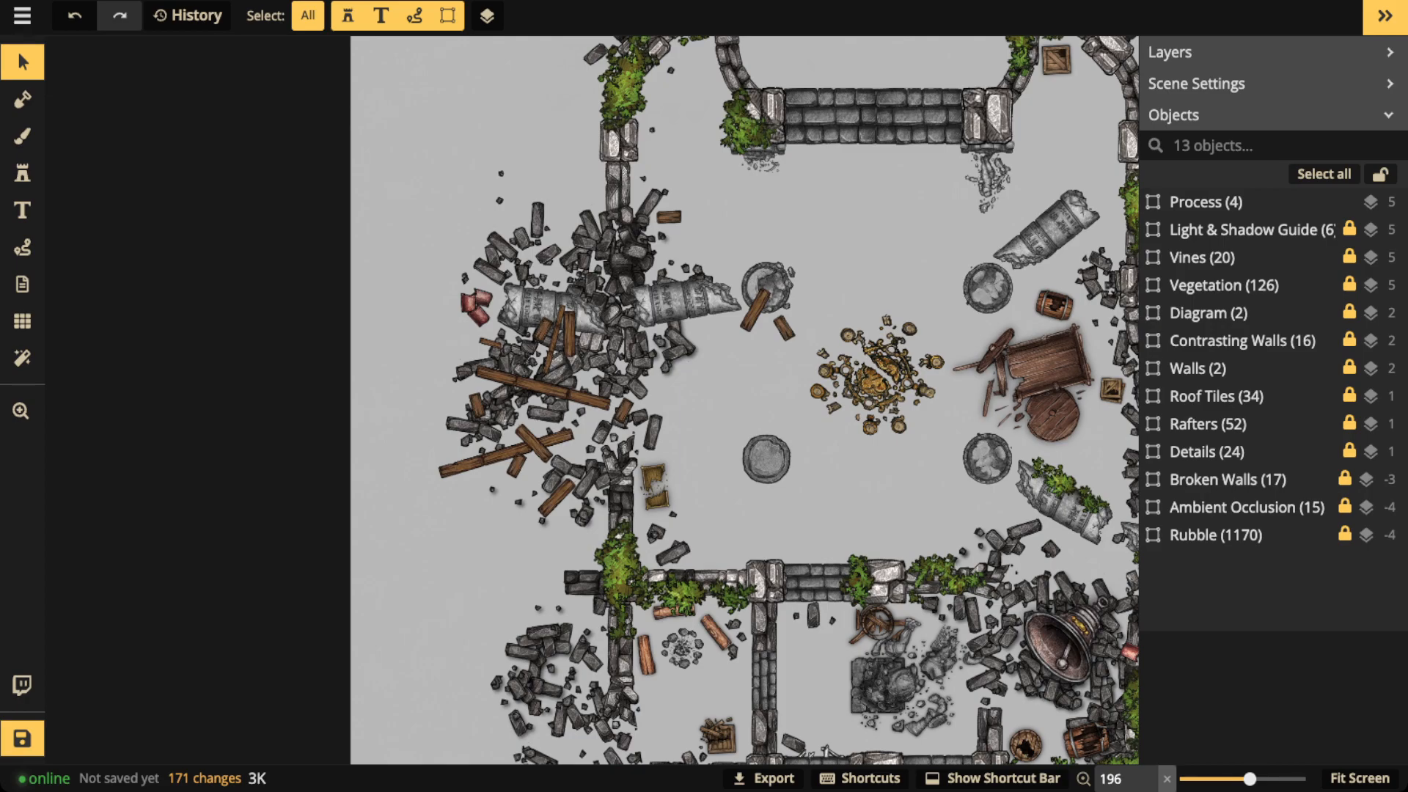
# - Circle the crumbled stone below each end of the stone steps with a red free-draw path, deleting each mark
pyautogui.scroll(-2, 779, 72)
pyautogui.moveTo(779, 72); pyautogui.dragTo(557, 232)
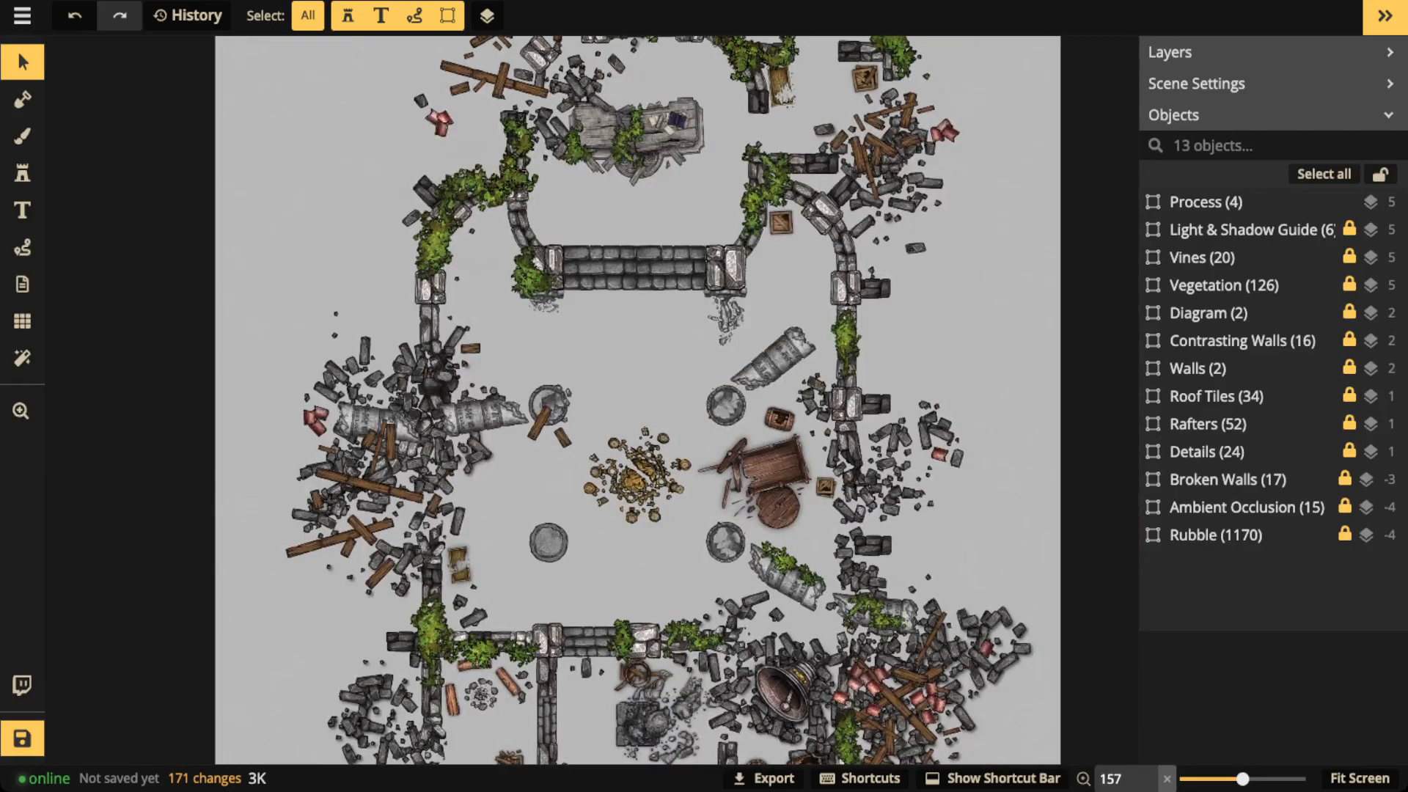
pyautogui.click(22, 248)
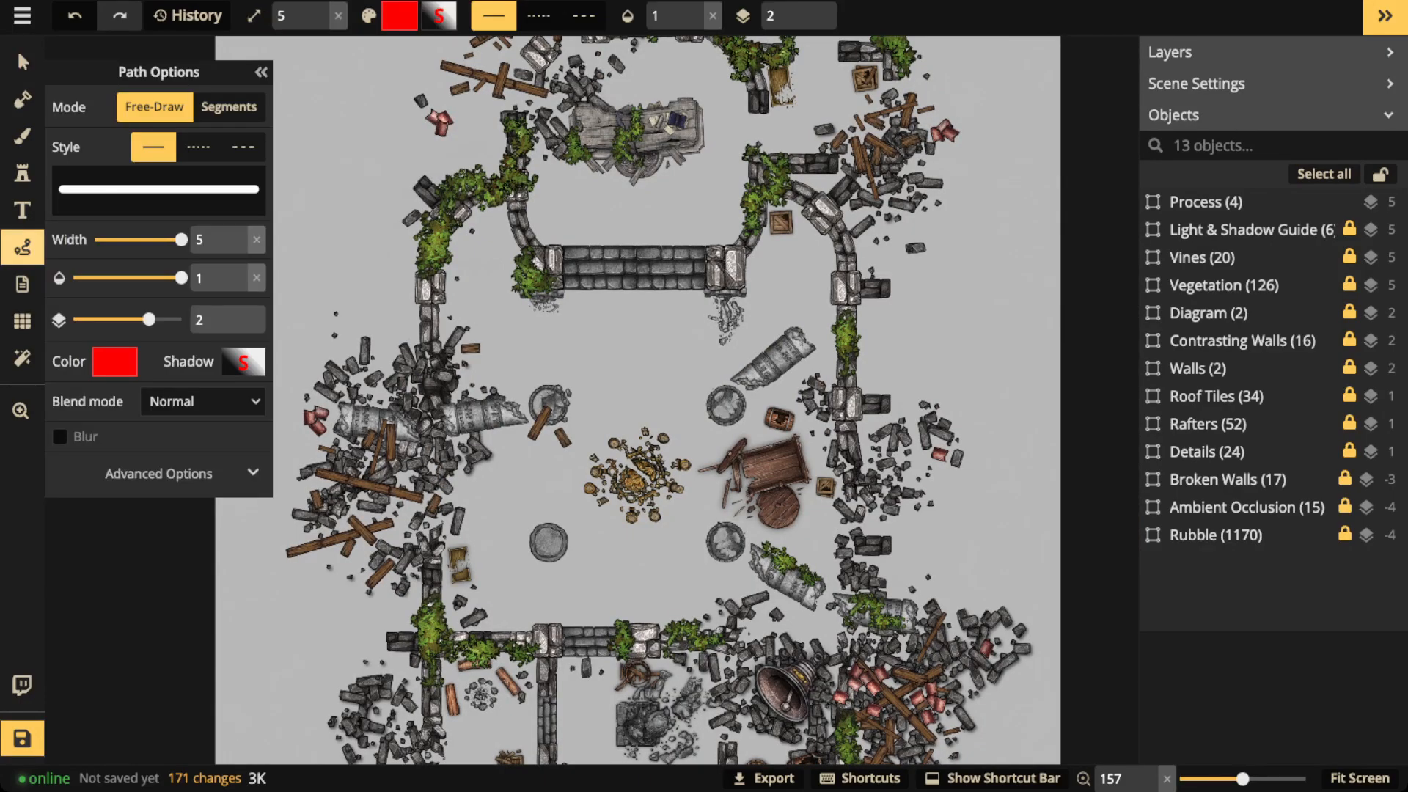
pyautogui.moveTo(739, 279)
pyautogui.mouseDown()
pyautogui.moveTo(733, 358)
pyautogui.moveTo(723, 277)
pyautogui.mouseUp()
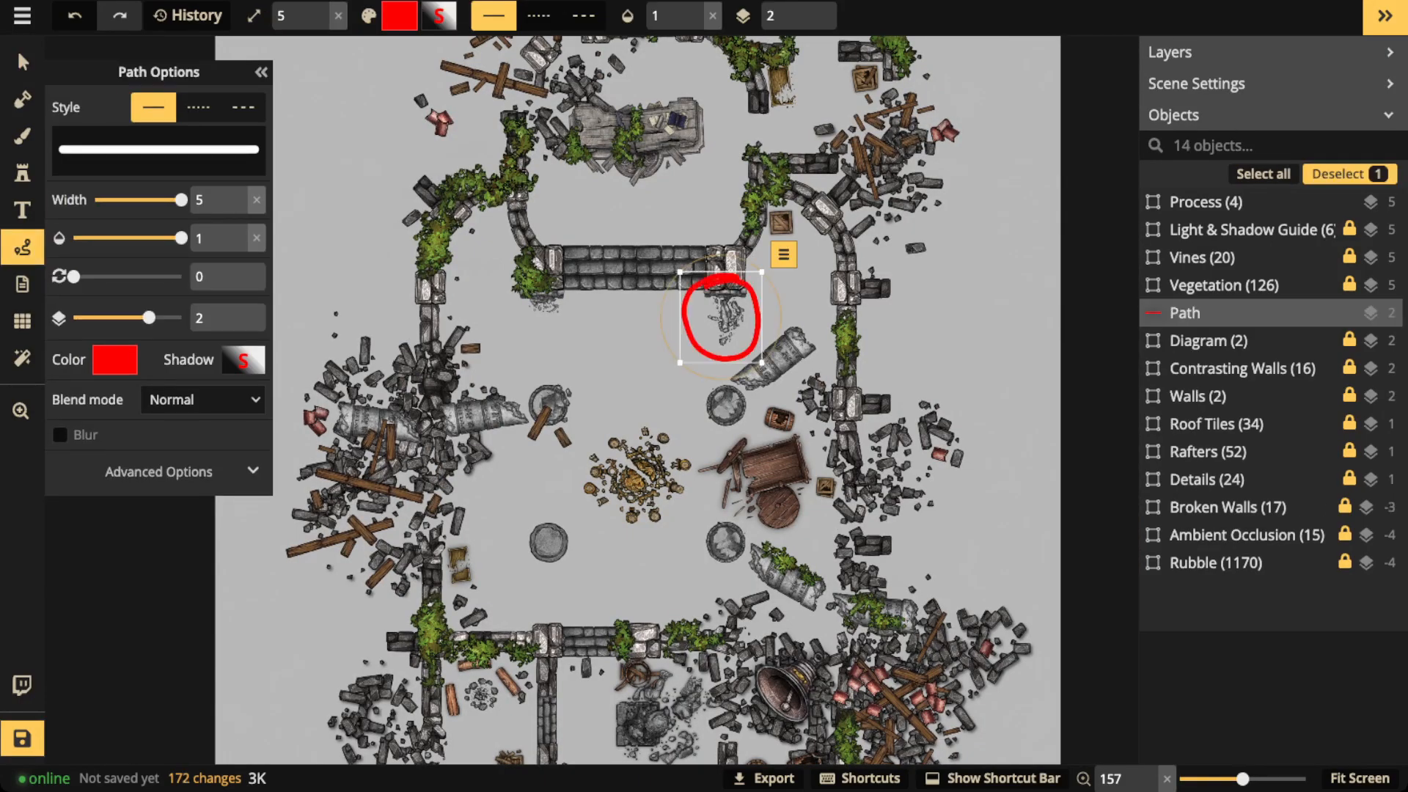
pyautogui.press('Delete')
pyautogui.moveTo(539, 275)
pyautogui.mouseDown()
pyautogui.moveTo(573, 291)
pyautogui.moveTo(537, 275)
pyautogui.mouseUp()
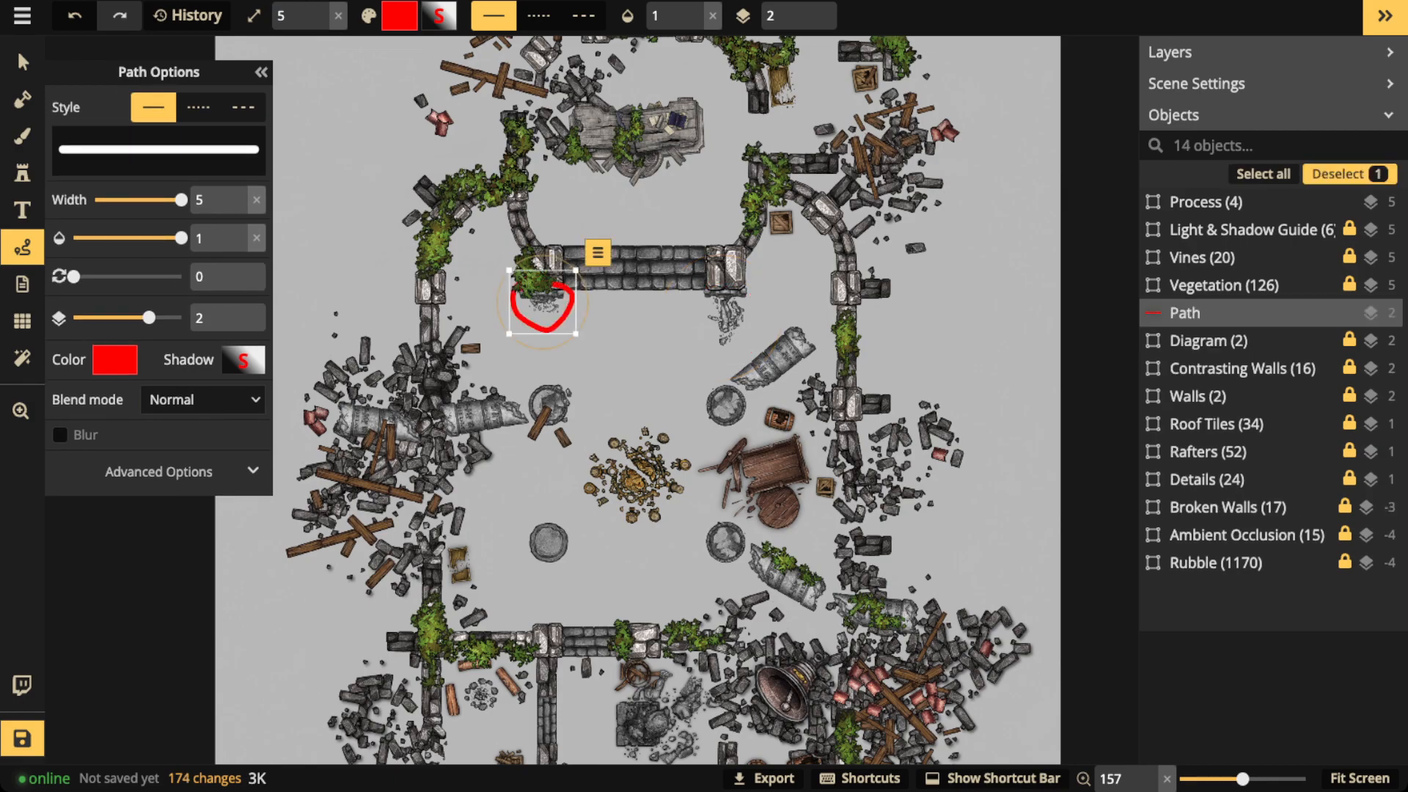
pyautogui.press('Delete')
# - Outline the rounded altar room with a red free-draw path and delete the outline
pyautogui.scroll(5, 638, 400)
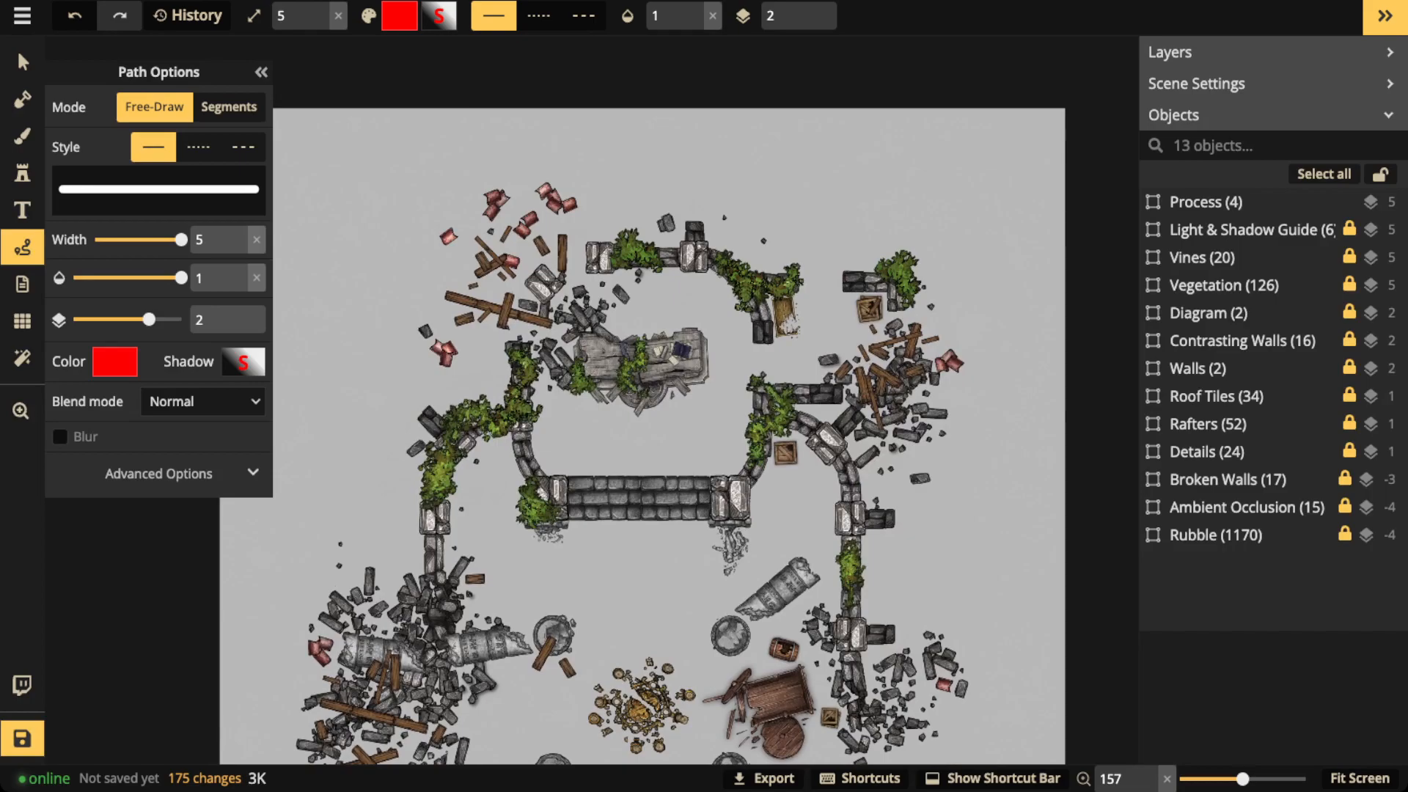
pyautogui.scroll(4, 965, 488)
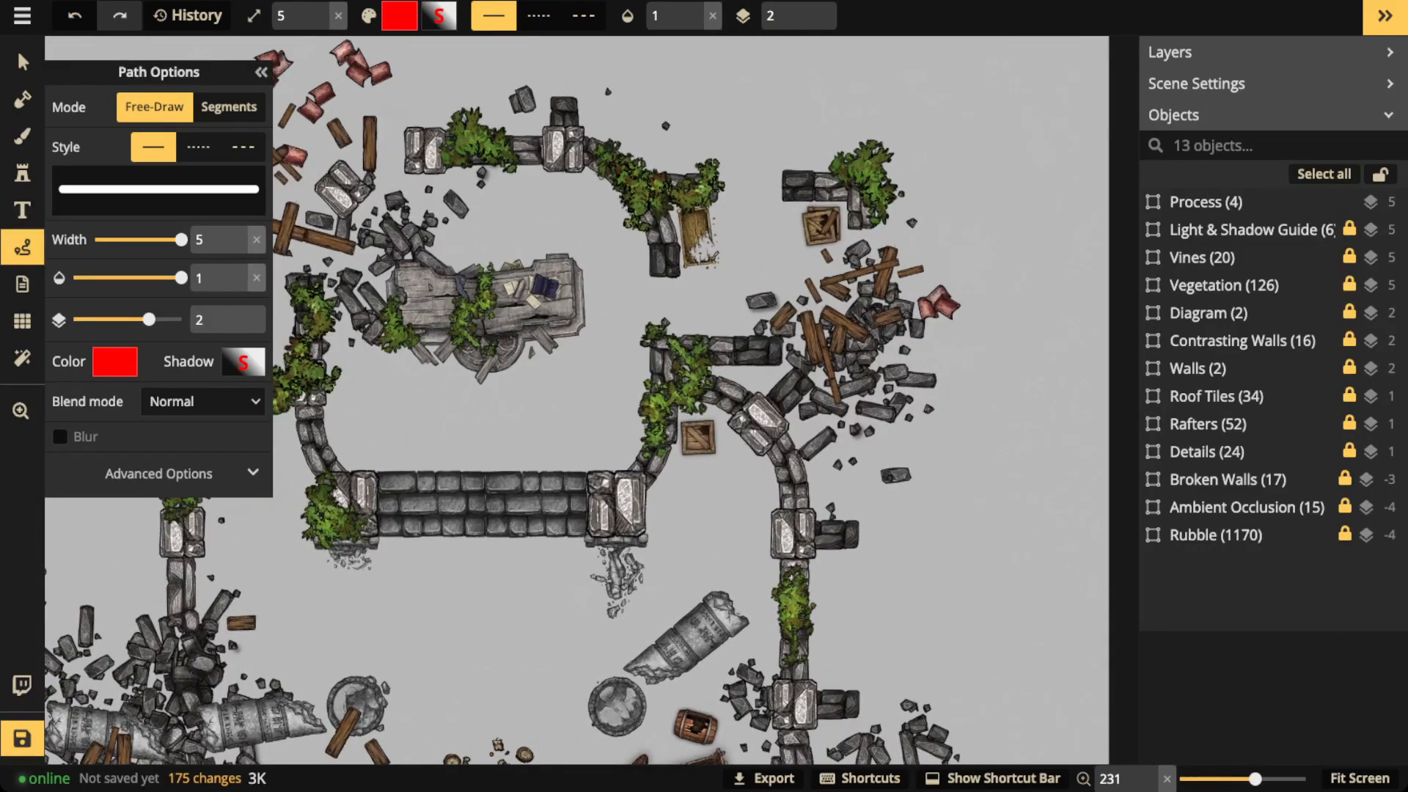
pyautogui.press('space')
pyautogui.moveTo(682, 359); pyautogui.dragTo(957, 486)
pyautogui.moveTo(814, 266)
pyautogui.mouseDown()
pyautogui.moveTo(591, 312)
pyautogui.moveTo(708, 638)
pyautogui.moveTo(891, 293)
pyautogui.moveTo(818, 268)
pyautogui.mouseUp()
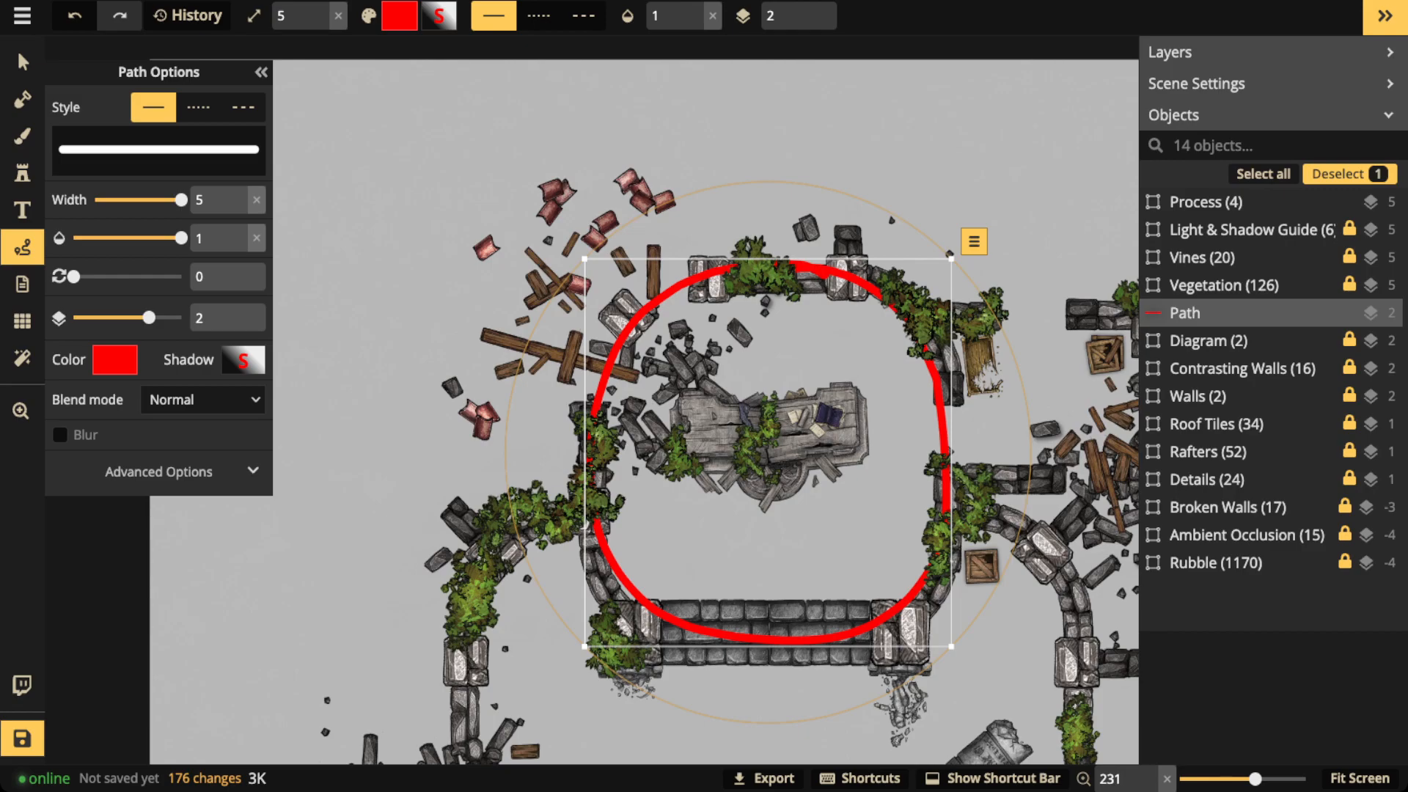
pyautogui.press('Delete')
# - Outline the small ruined side room northeast of the altar in red and delete the outline
pyautogui.moveTo(1056, 308); pyautogui.dragTo(705, 332)
pyautogui.moveTo(786, 317)
pyautogui.mouseDown()
pyautogui.moveTo(594, 351)
pyautogui.moveTo(588, 495)
pyautogui.moveTo(759, 516)
pyautogui.moveTo(816, 416)
pyautogui.moveTo(786, 317)
pyautogui.mouseUp()
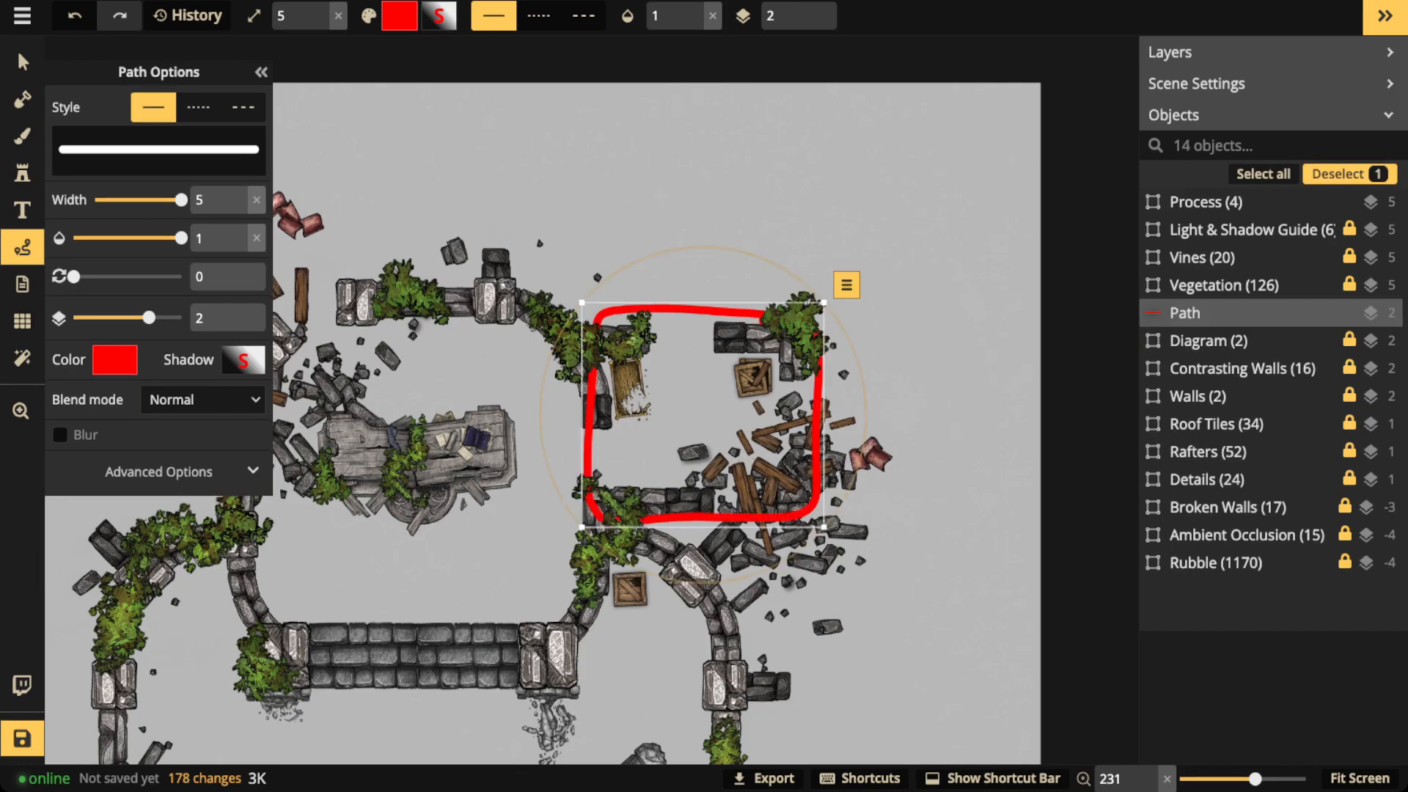
pyautogui.press('Delete')
# - Mark the broken and intact crates in the northeast side room with red paths and delete both marks
pyautogui.moveTo(649, 351)
pyautogui.mouseDown()
pyautogui.moveTo(619, 429)
pyautogui.moveTo(610, 361)
pyautogui.mouseUp()
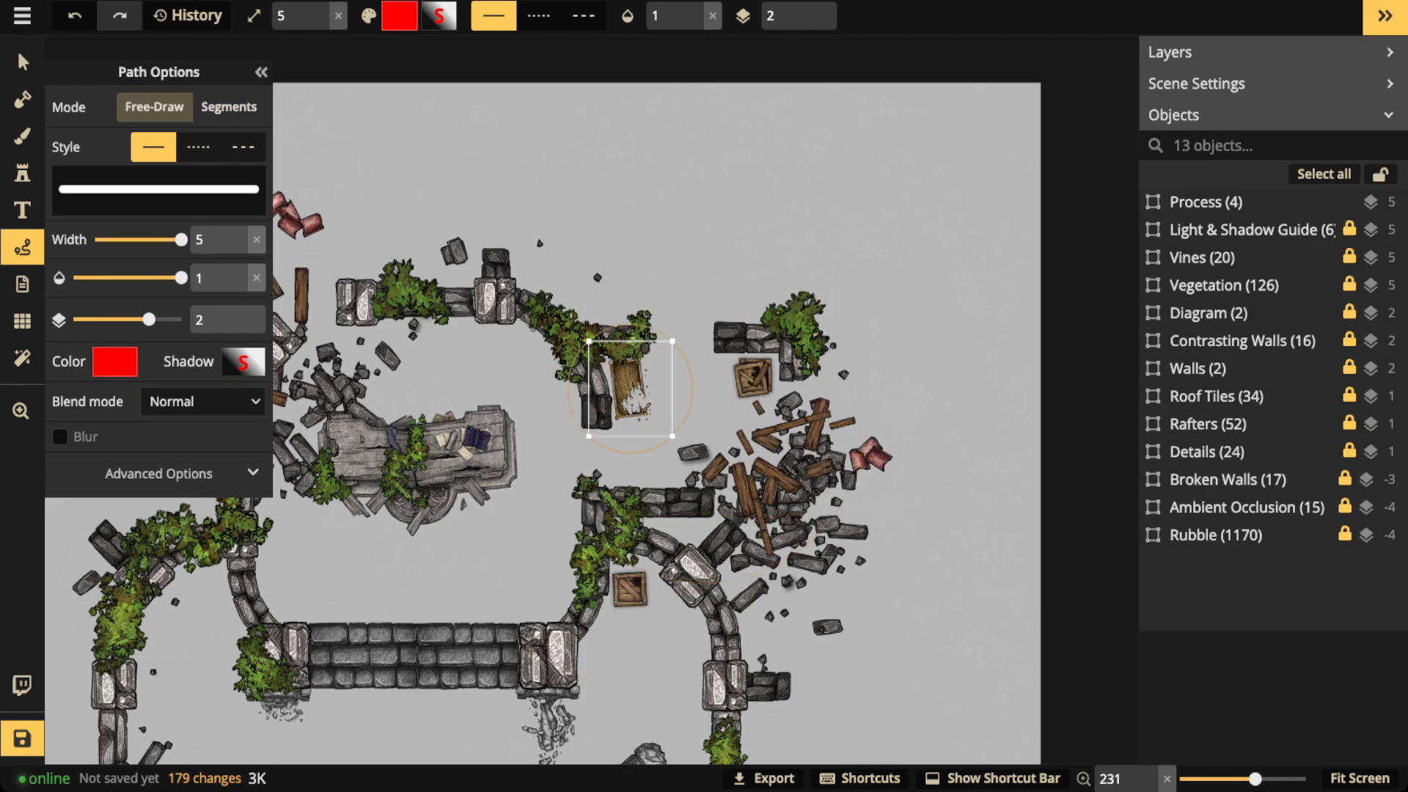
pyautogui.press('Escape')
pyautogui.moveTo(734, 354); pyautogui.dragTo(783, 360)
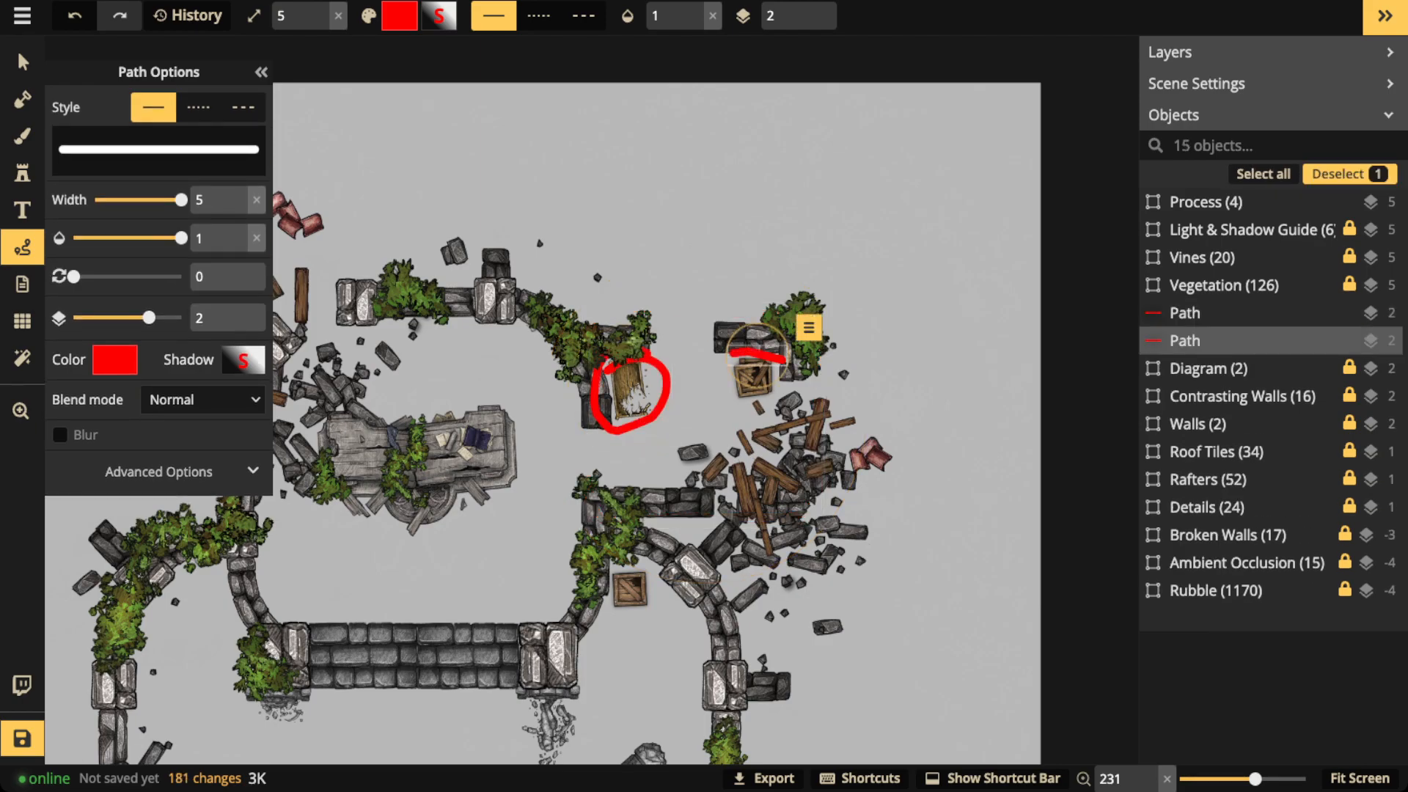
pyautogui.press('Delete')
pyautogui.press('Escape')
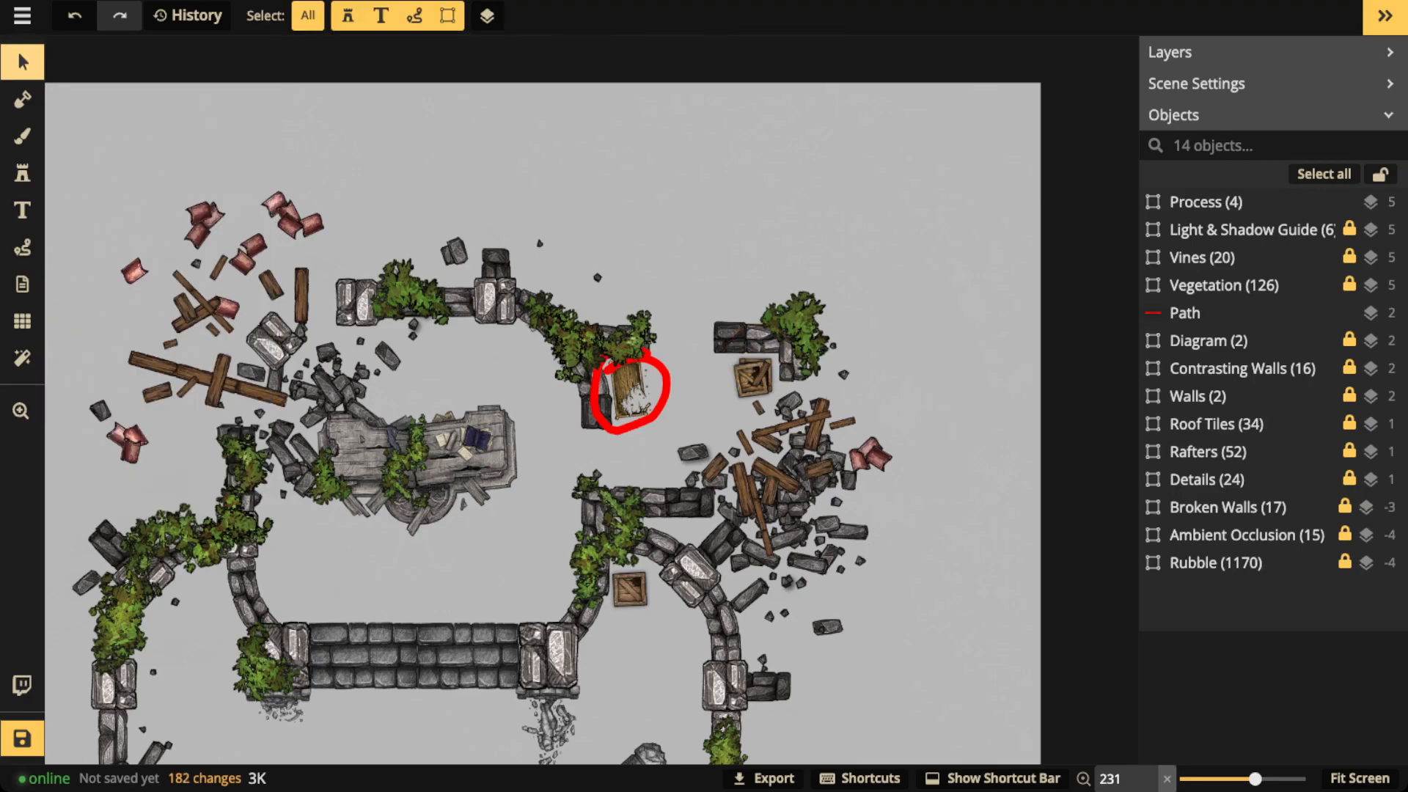
pyautogui.click(608, 365)
pyautogui.press('Delete')
# - Circle the fallen bell in the southeast rubble with a red free-draw path
pyautogui.scroll(-3, 608, 362)
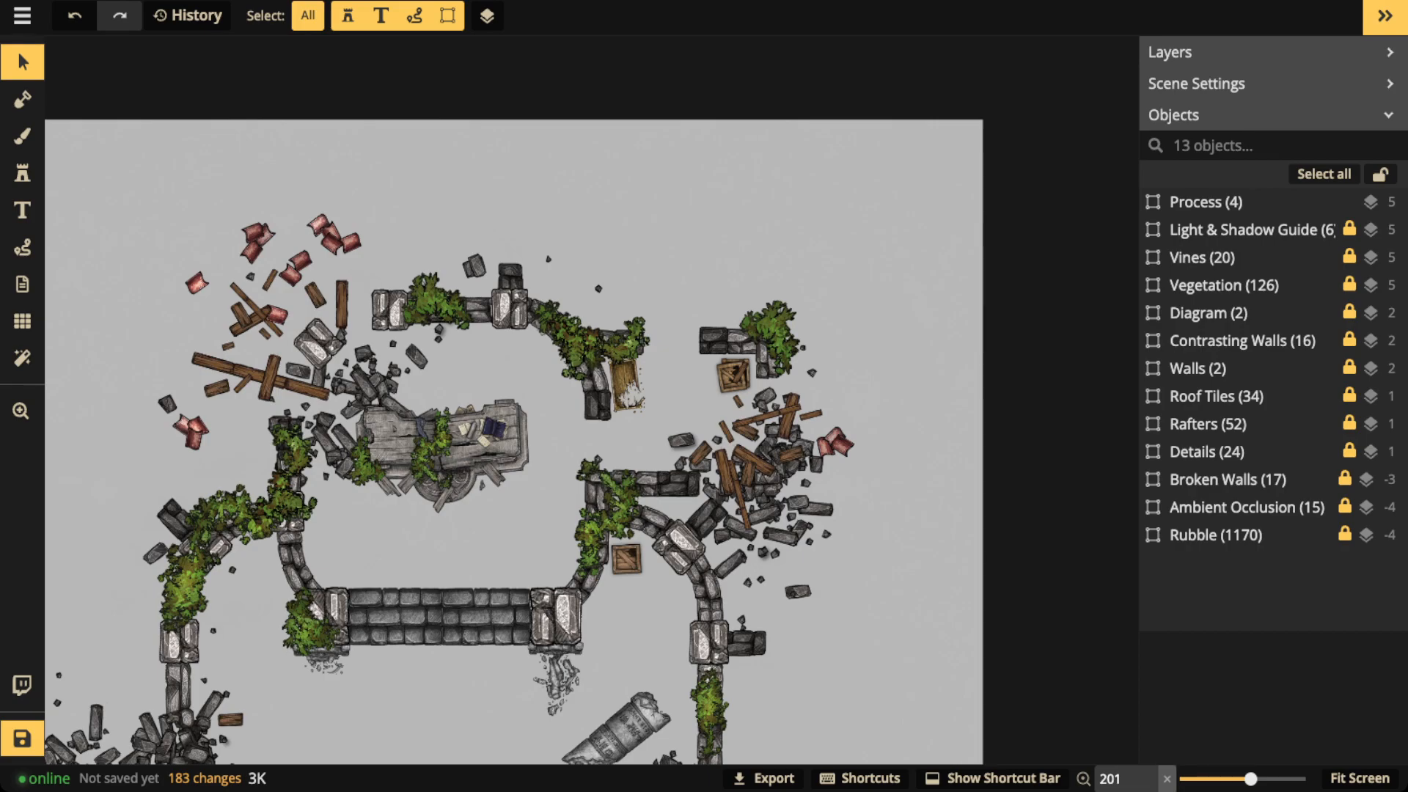
pyautogui.press('space')
pyautogui.moveTo(513, 624); pyautogui.dragTo(576, 158)
pyautogui.moveTo(521, 587); pyautogui.dragTo(557, 220)
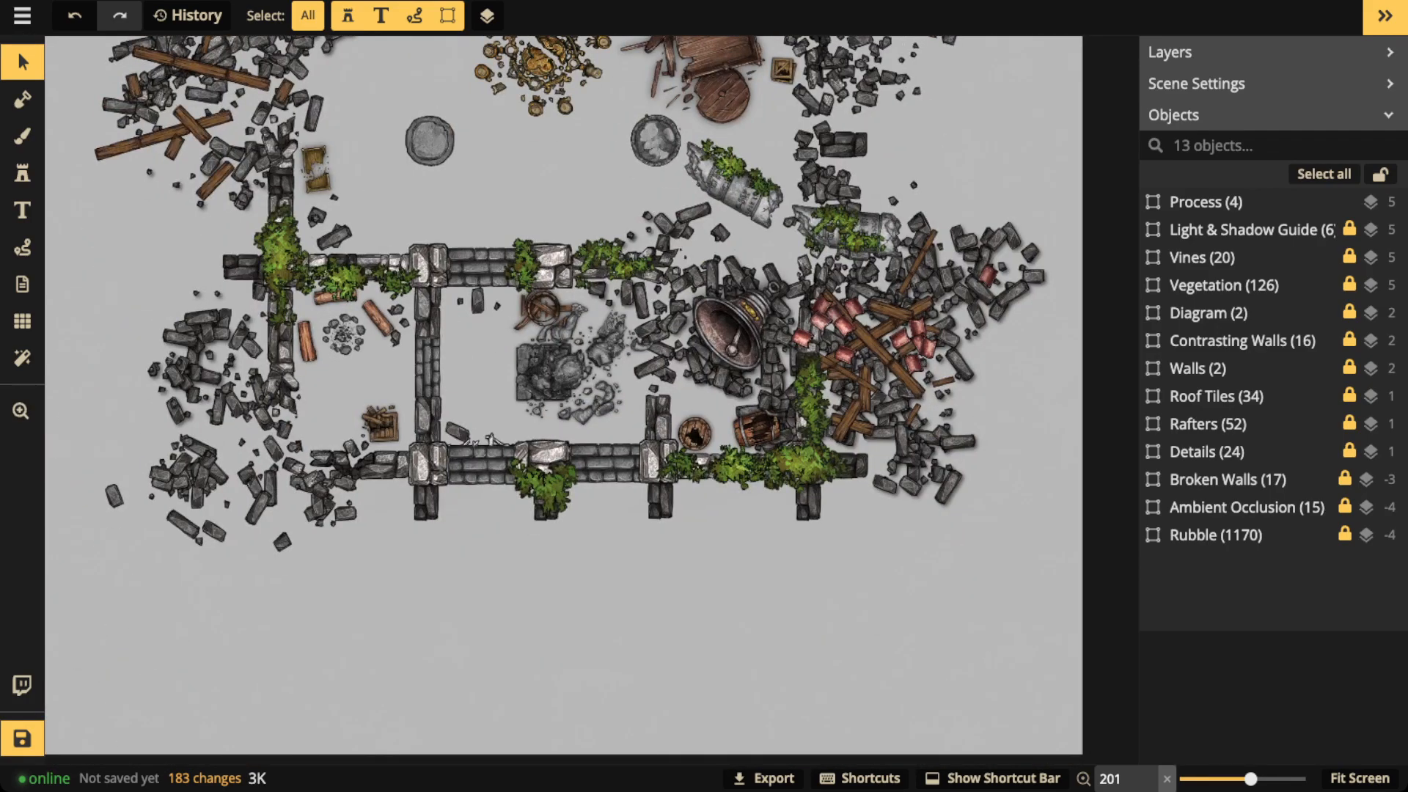
pyautogui.press('space')
pyautogui.moveTo(587, 330); pyautogui.dragTo(483, 448)
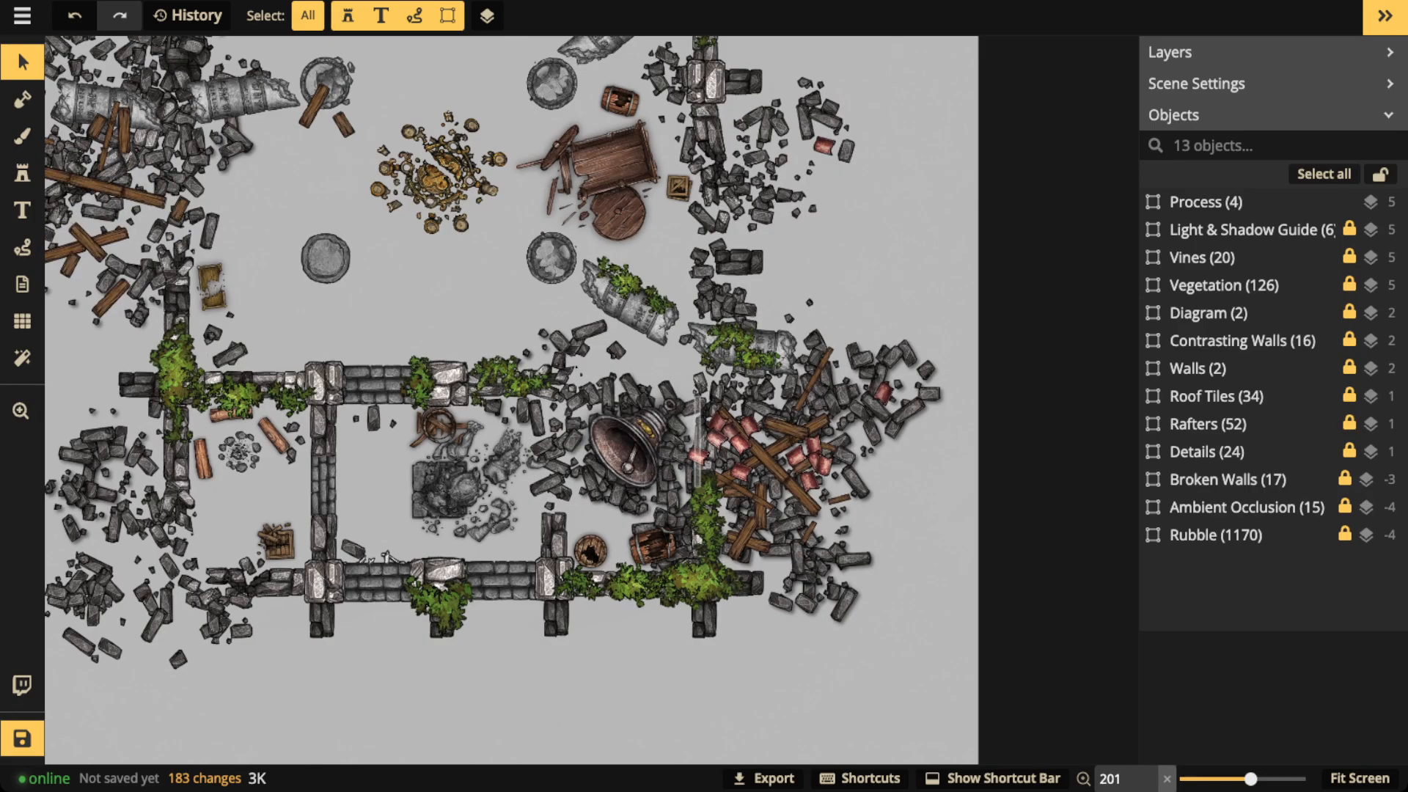
pyautogui.click(22, 248)
pyautogui.moveTo(627, 364)
pyautogui.mouseDown()
pyautogui.moveTo(719, 469)
pyautogui.moveTo(708, 396)
pyautogui.mouseUp()
# - Draw red free-draw marks around the central gold pile, the altar and the northeast side room's crates
pyautogui.moveTo(587, 374); pyautogui.dragTo(674, 688)
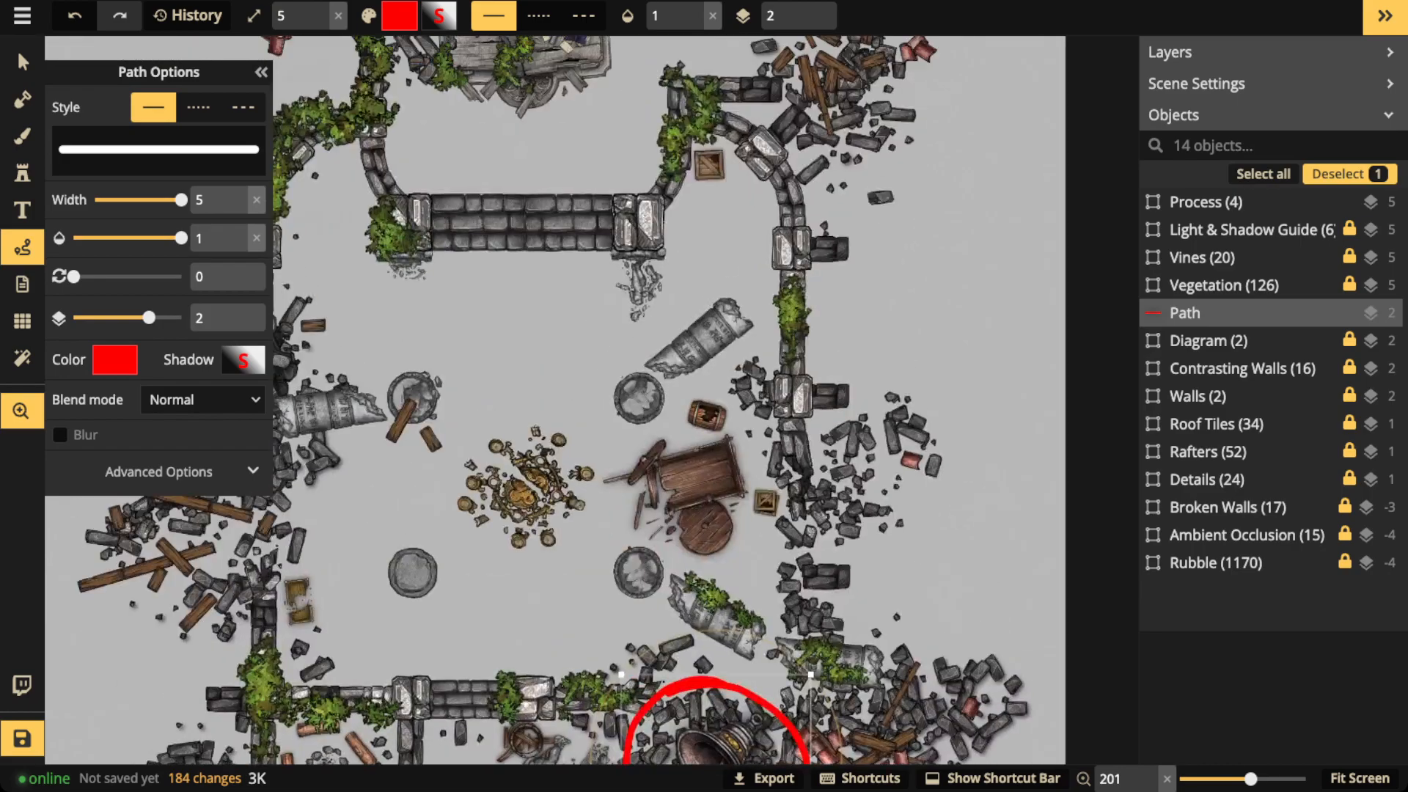
pyautogui.moveTo(506, 381)
pyautogui.mouseDown()
pyautogui.moveTo(472, 580)
pyautogui.moveTo(514, 380)
pyautogui.mouseUp()
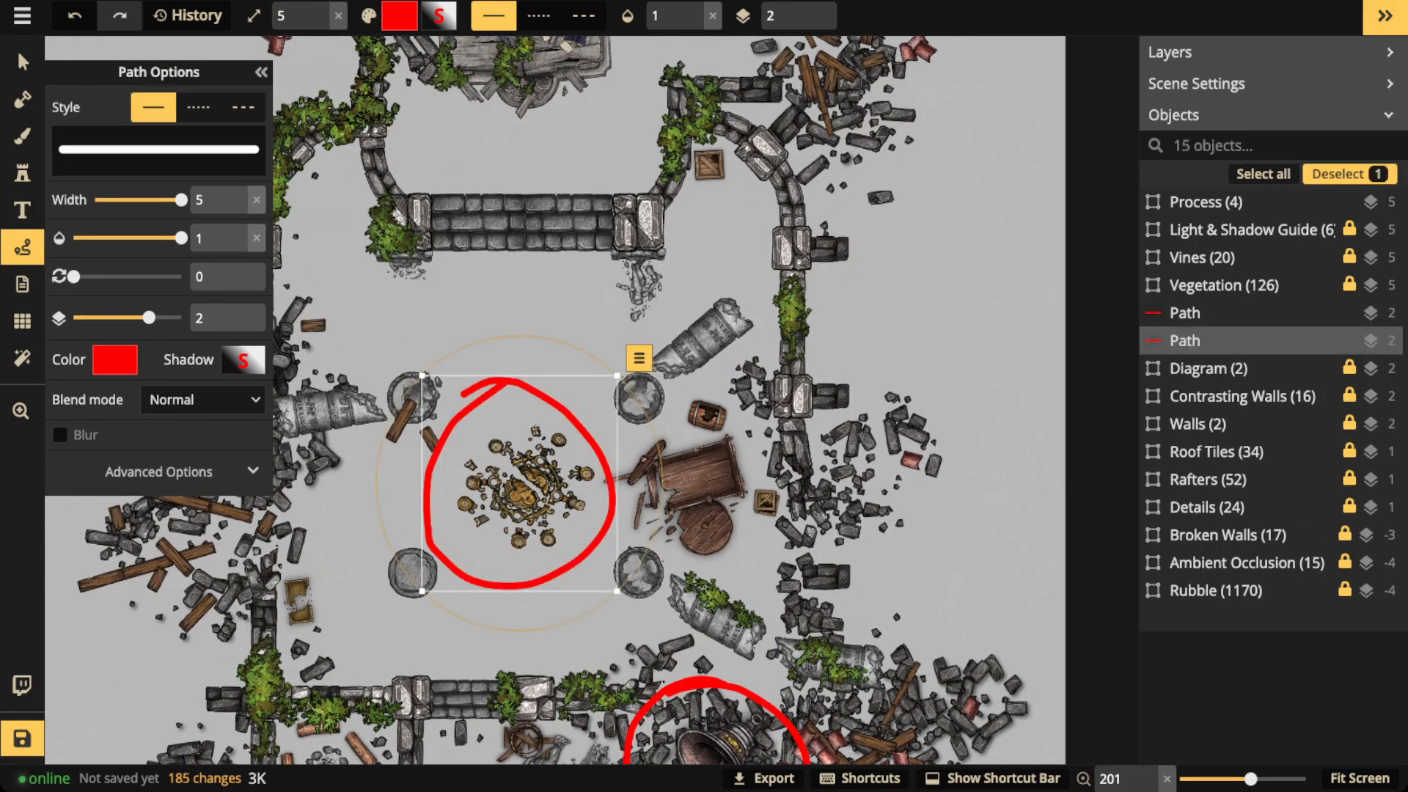
pyautogui.moveTo(506, 213); pyautogui.dragTo(512, 478)
pyautogui.moveTo(420, 340)
pyautogui.mouseDown()
pyautogui.moveTo(421, 297)
pyautogui.moveTo(629, 293)
pyautogui.mouseUp()
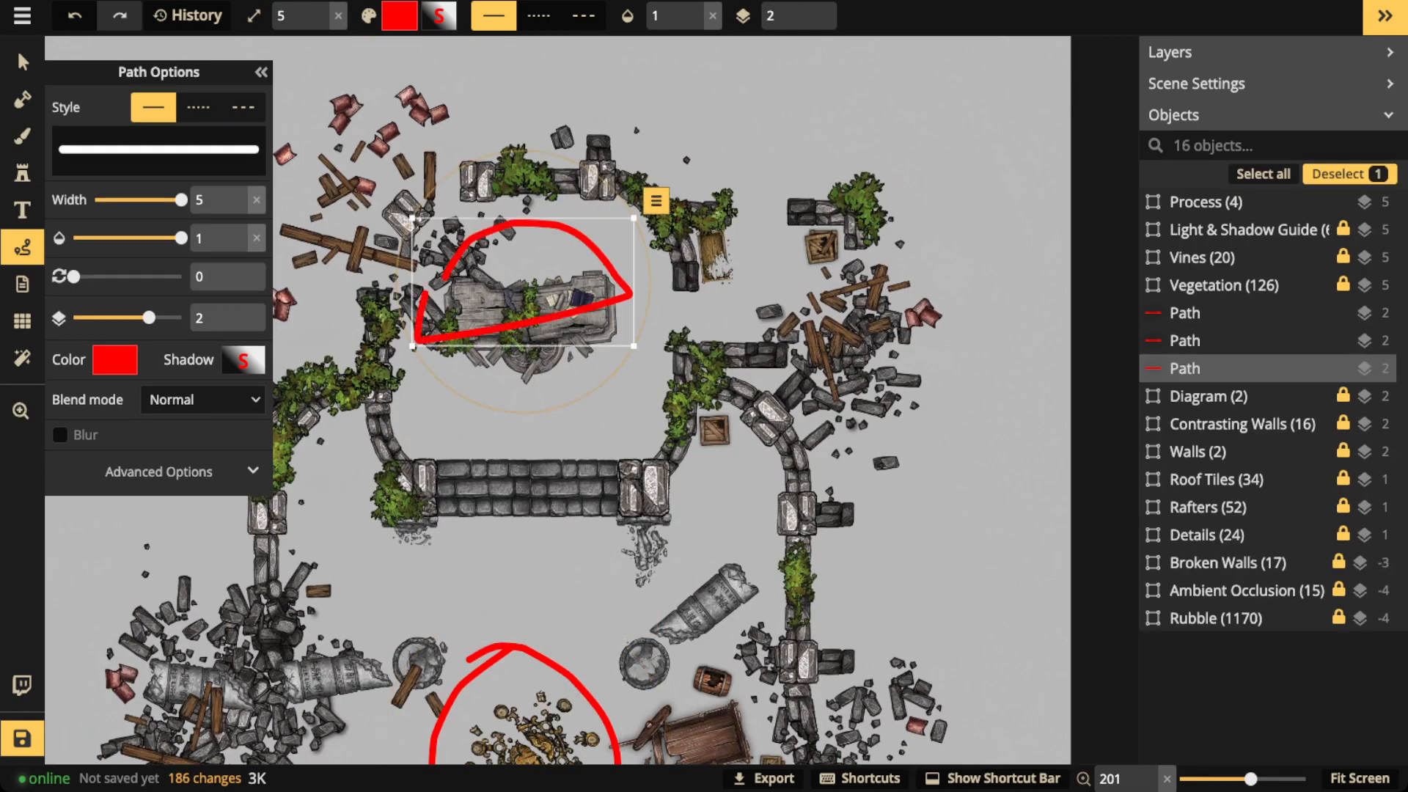
pyautogui.moveTo(767, 216)
pyautogui.mouseDown()
pyautogui.moveTo(770, 320)
pyautogui.moveTo(799, 212)
pyautogui.mouseUp()
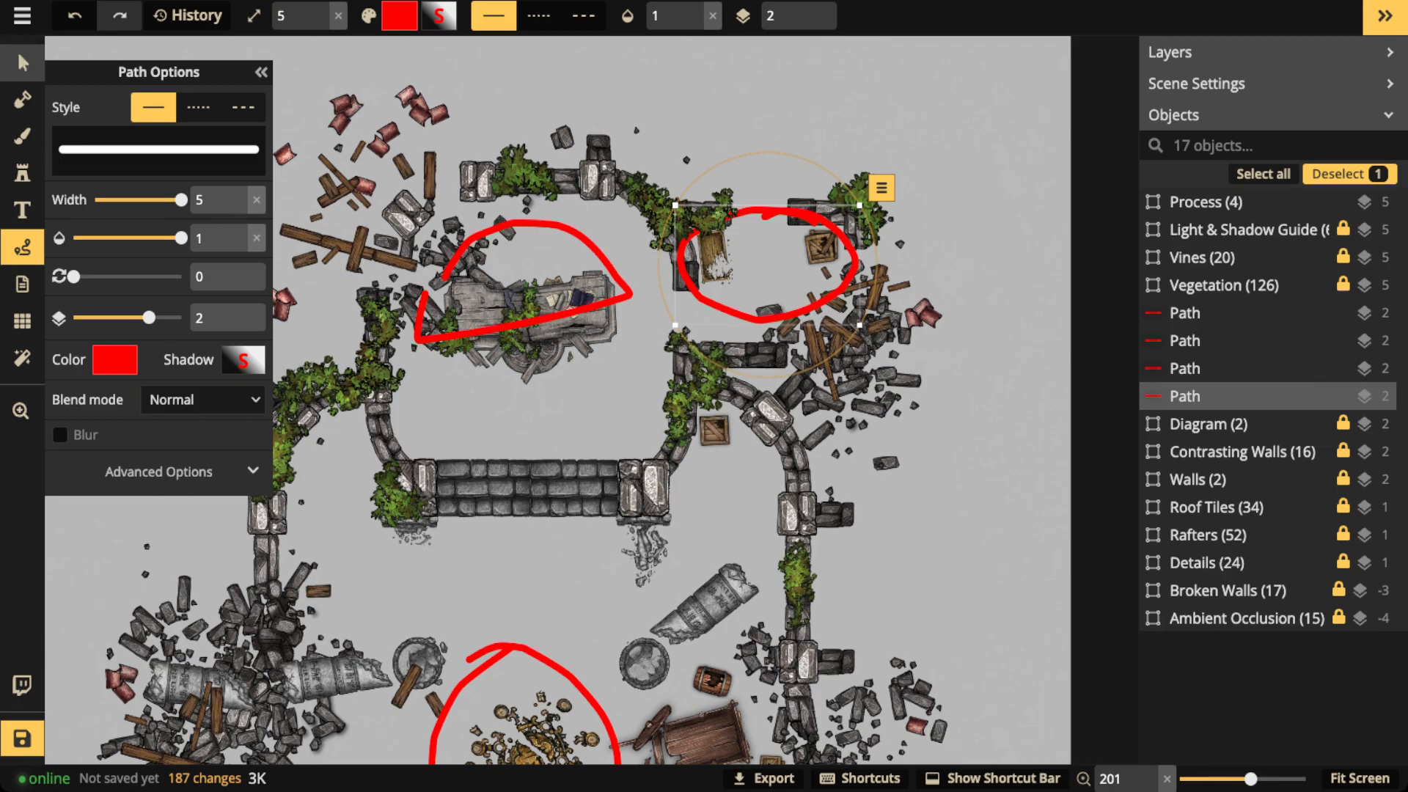
# - Delete the red marks over the altar and the northeast side room
pyautogui.click(22, 62)
pyautogui.click(477, 235)
pyautogui.press('Delete')
pyautogui.click(680, 260)
pyautogui.press('Delete')
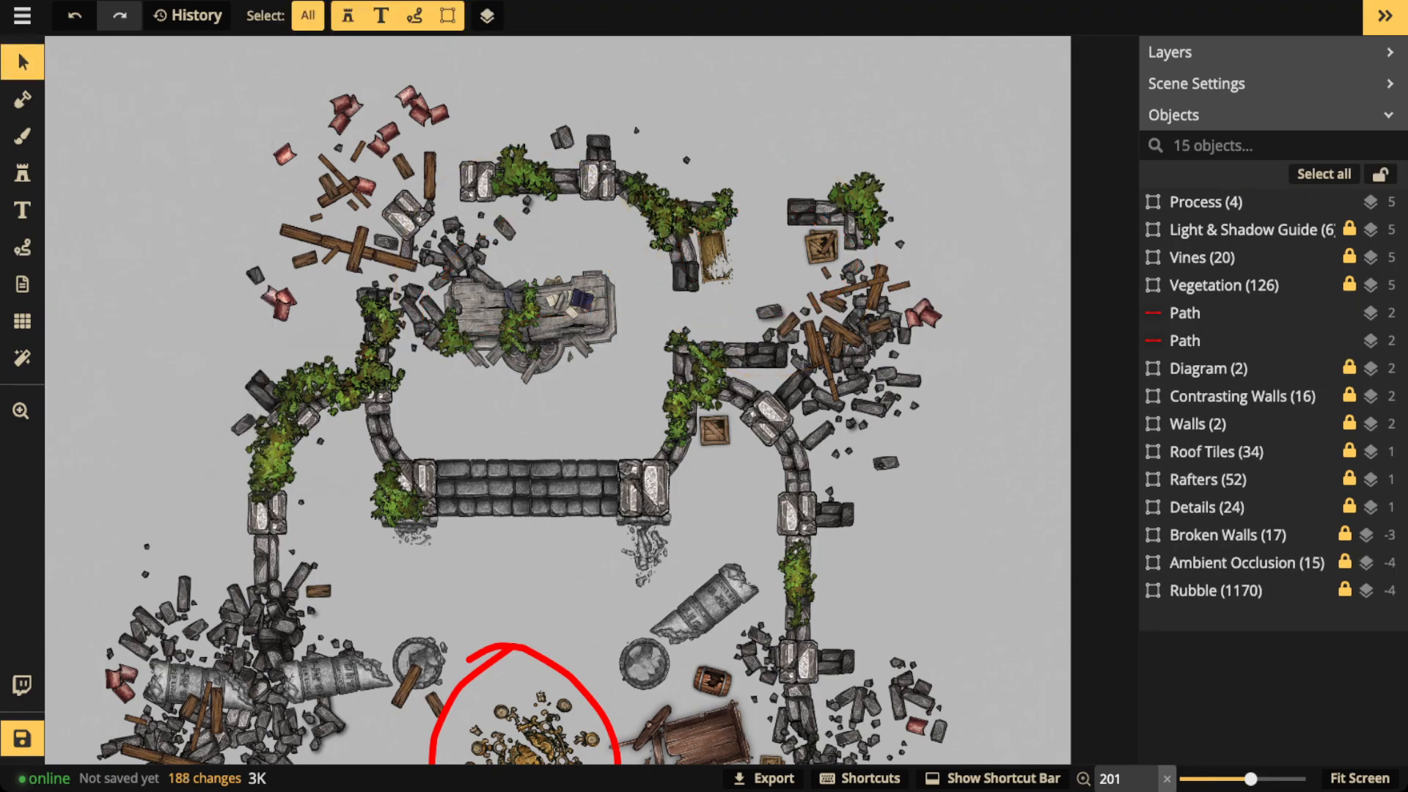
# - Delete the red circles around the central gold pile and the fallen bell
pyautogui.scroll(-2, 543, 266)
pyautogui.press('space')
pyautogui.moveTo(543, 469); pyautogui.dragTo(551, 283)
pyautogui.click(546, 420)
pyautogui.press('Delete')
pyautogui.scroll(-1, 546, 484)
pyautogui.moveTo(547, 484); pyautogui.dragTo(544, 281)
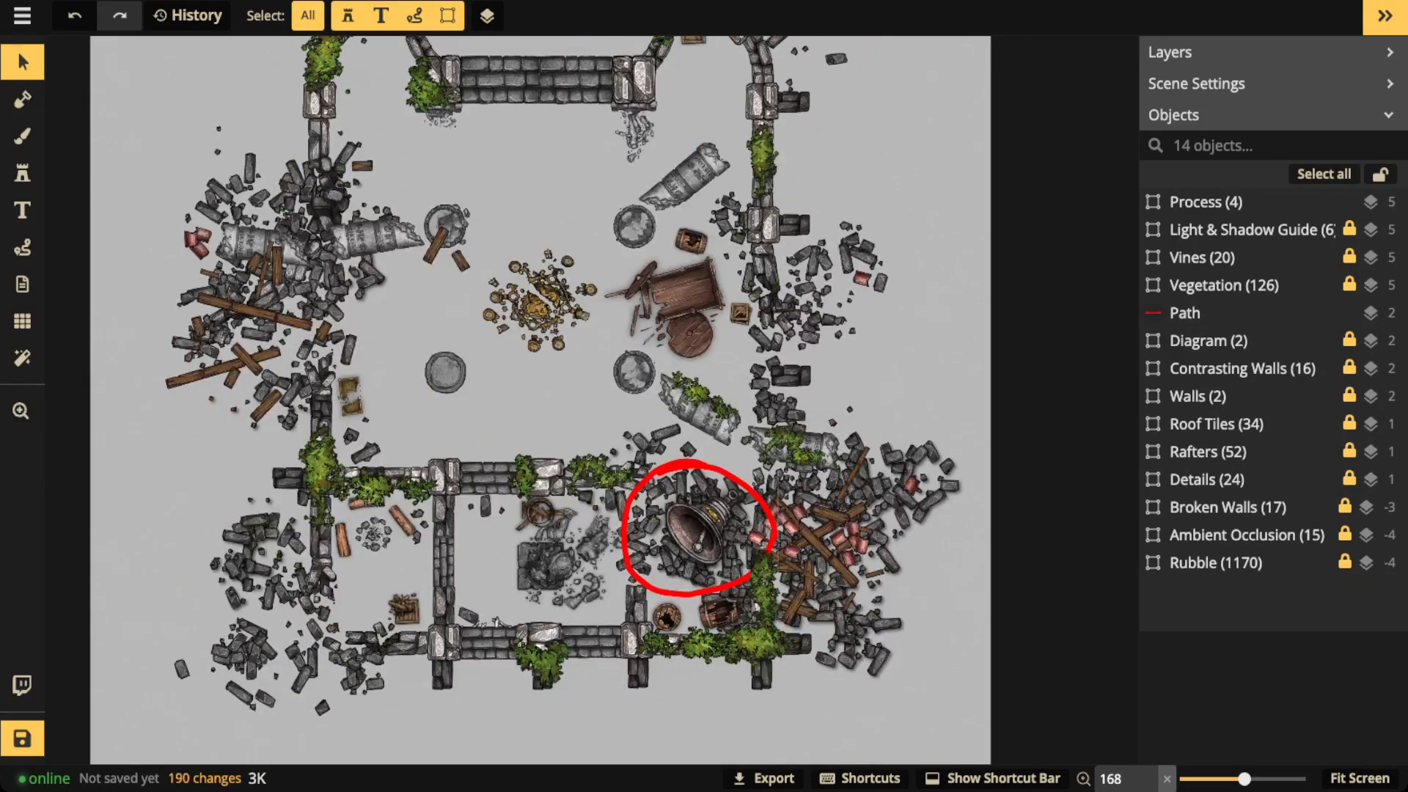
pyautogui.click(639, 489)
pyautogui.press('Delete')
# - Select every object group in the list, from Process through Rubble
pyautogui.scroll(-3, 490, 248)
pyautogui.press('space')
pyautogui.moveTo(469, 249); pyautogui.dragTo(569, 397)
pyautogui.scroll(-4, 573, 404)
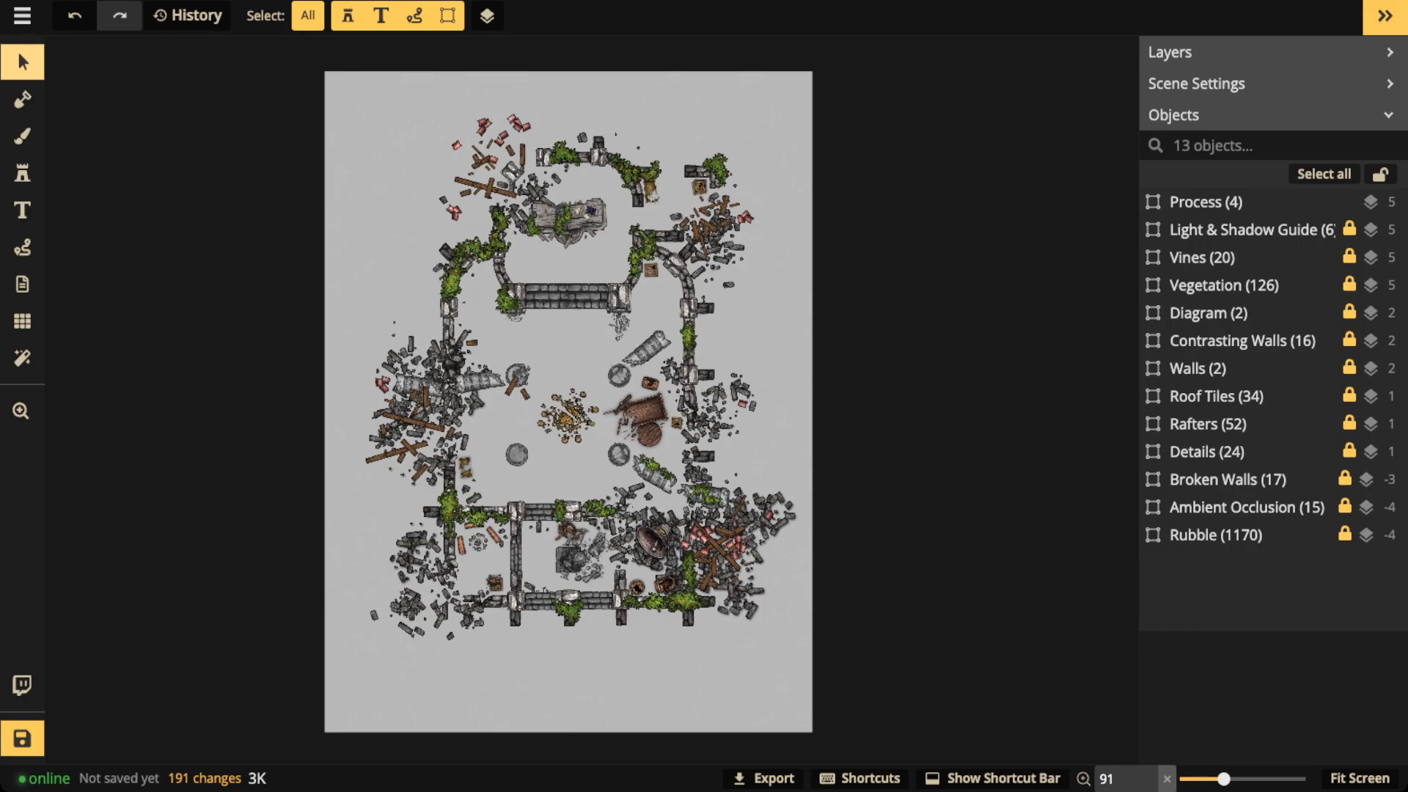
pyautogui.click(1206, 202)
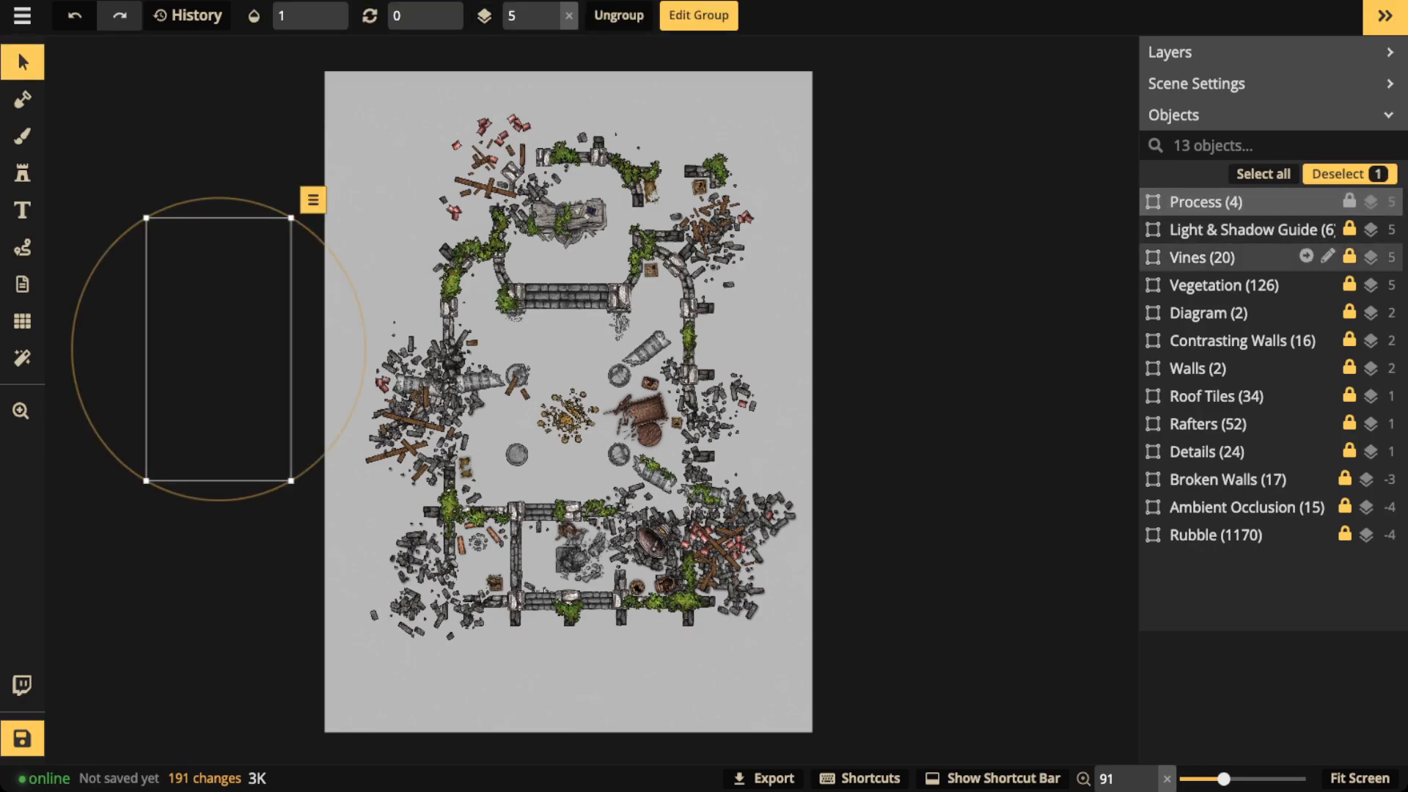
pyautogui.keyDown('shift'); pyautogui.click(1218, 535); pyautogui.keyUp('shift')
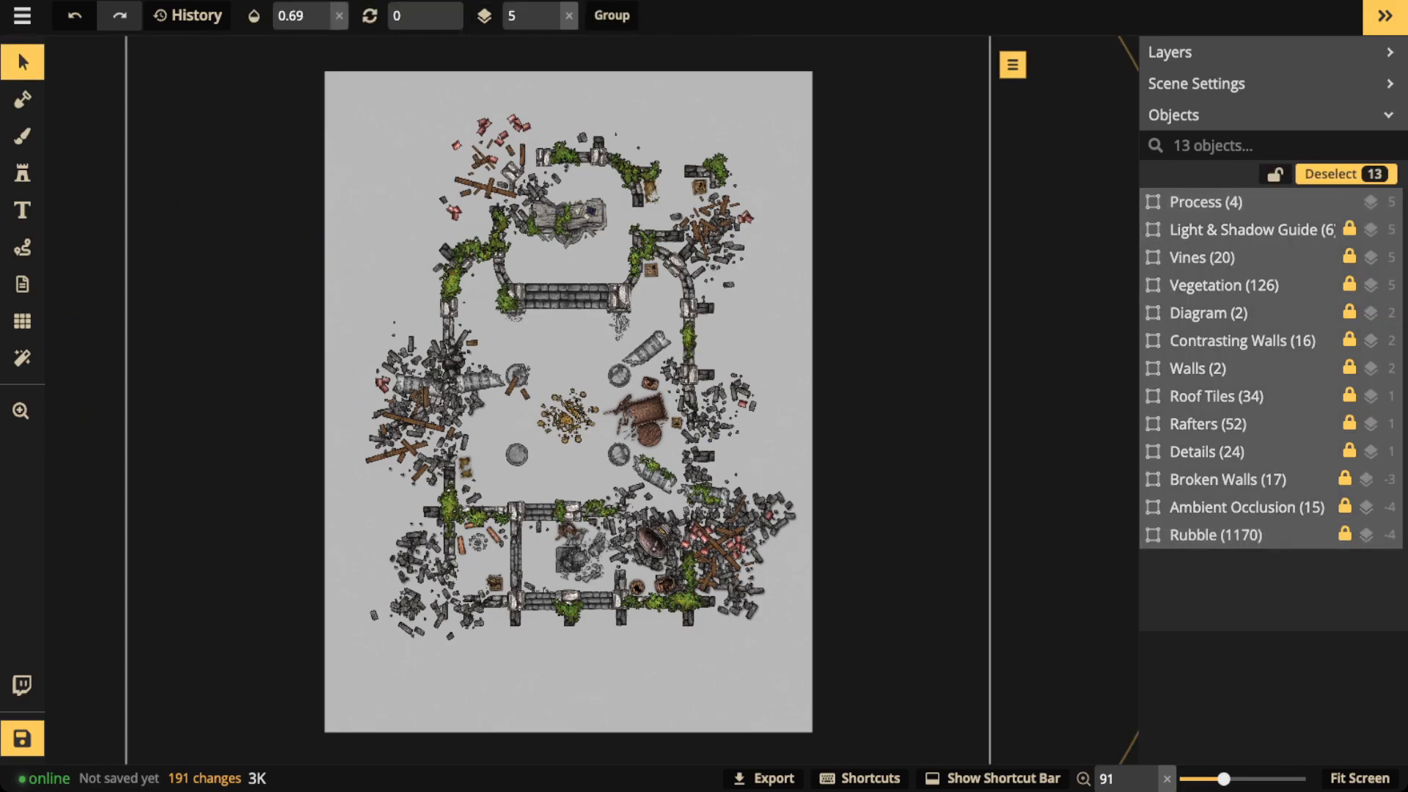
pyautogui.scroll(-3, 491, 528)
pyautogui.scroll(-1, 688, 532)
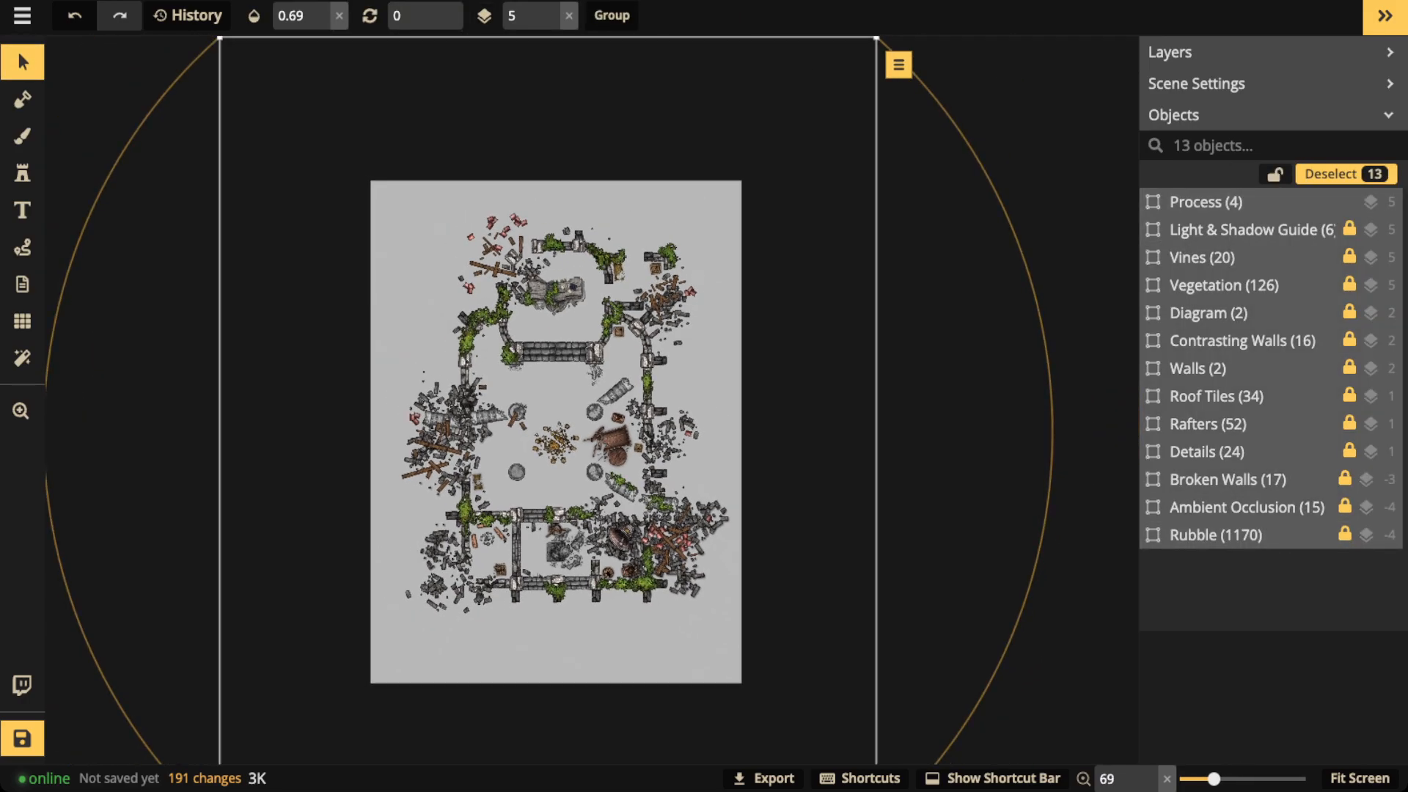
pyautogui.moveTo(575, 615)
pyautogui.mouseDown()
pyautogui.moveTo(575, 651)
pyautogui.moveTo(571, 630)
pyautogui.mouseUp()
pyautogui.scroll(-2, 785, 440)
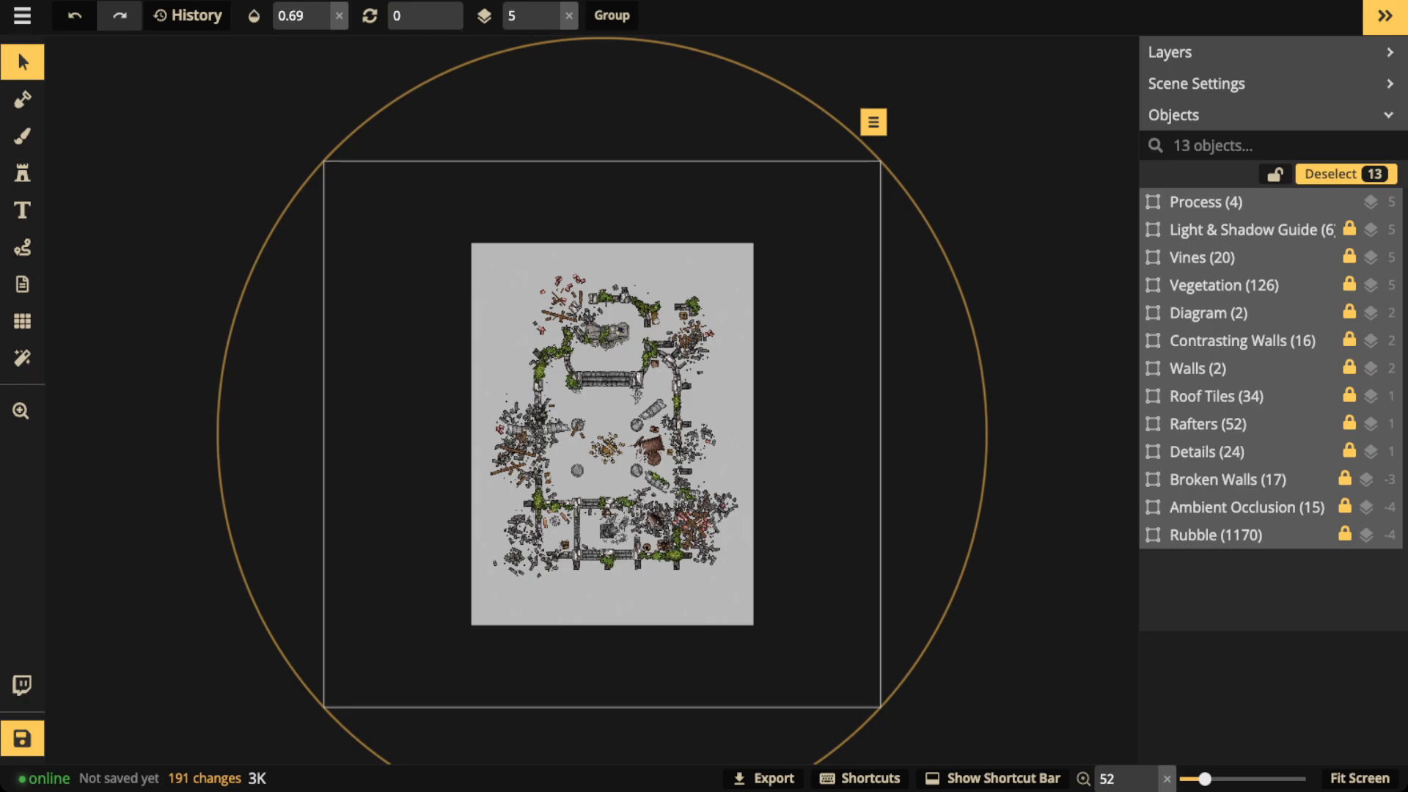
# - Try rotating all the selected groups clockwise to 26 degrees, and undo the rotation
pyautogui.moveTo(936, 242); pyautogui.dragTo(966, 305)
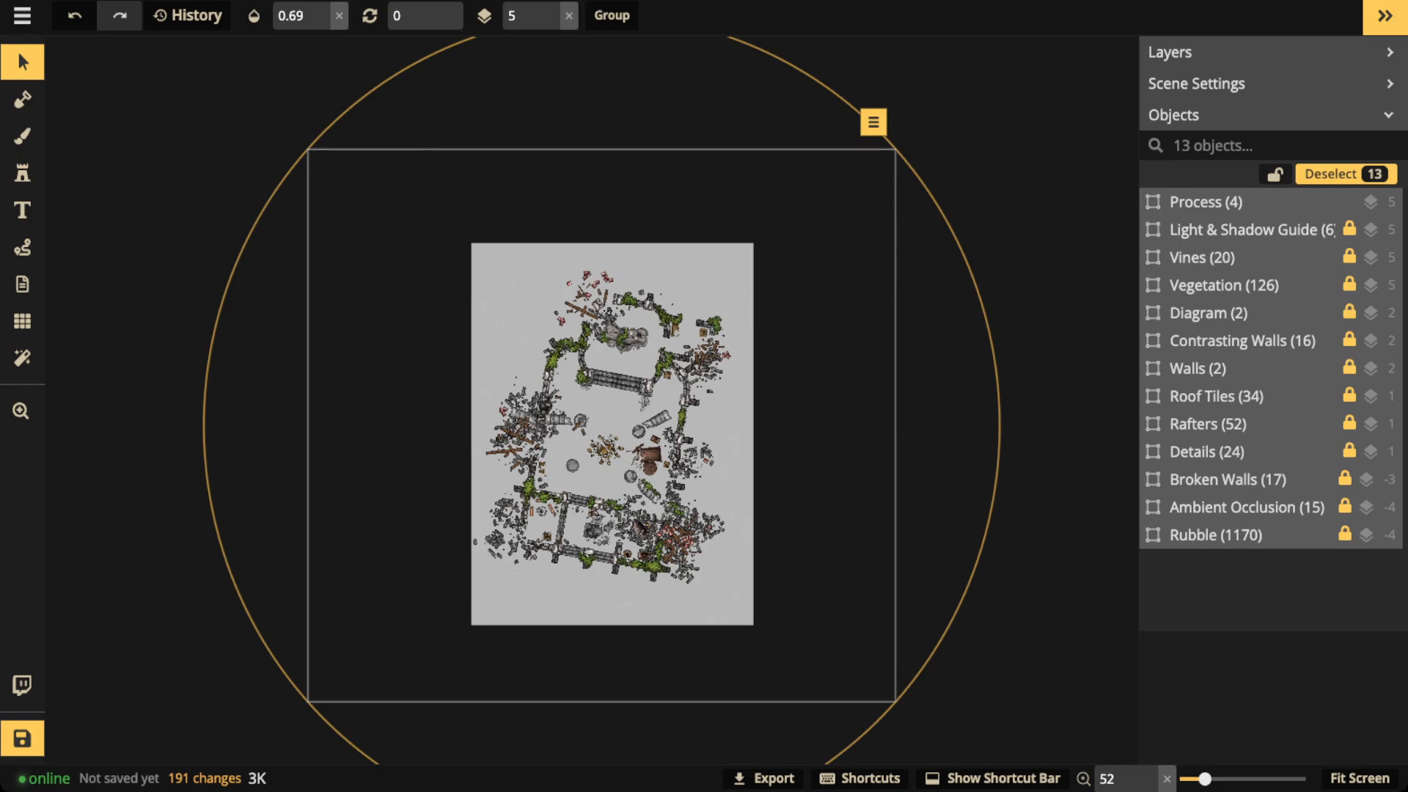
pyautogui.moveTo(969, 316); pyautogui.dragTo(982, 356)
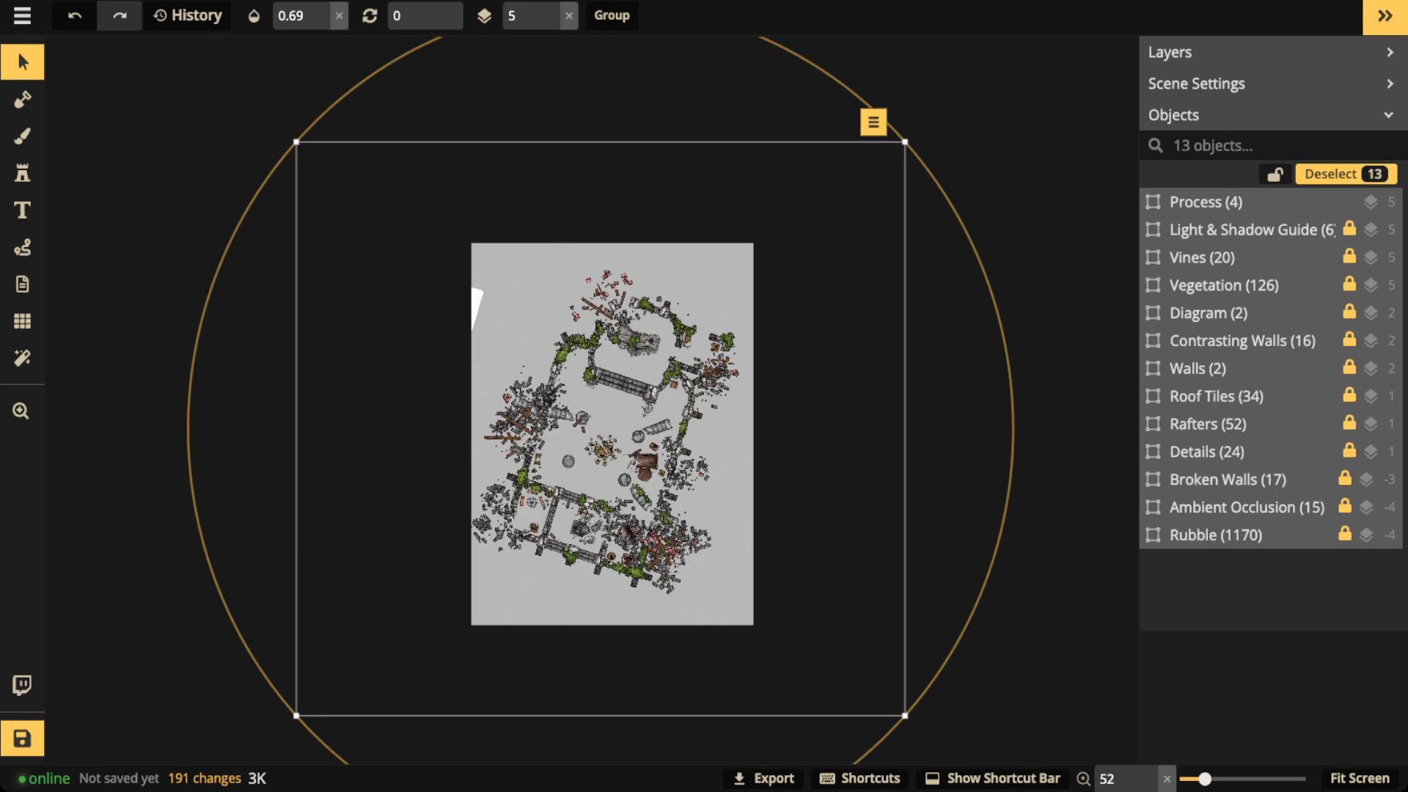
pyautogui.moveTo(1007, 356); pyautogui.dragTo(1013, 411)
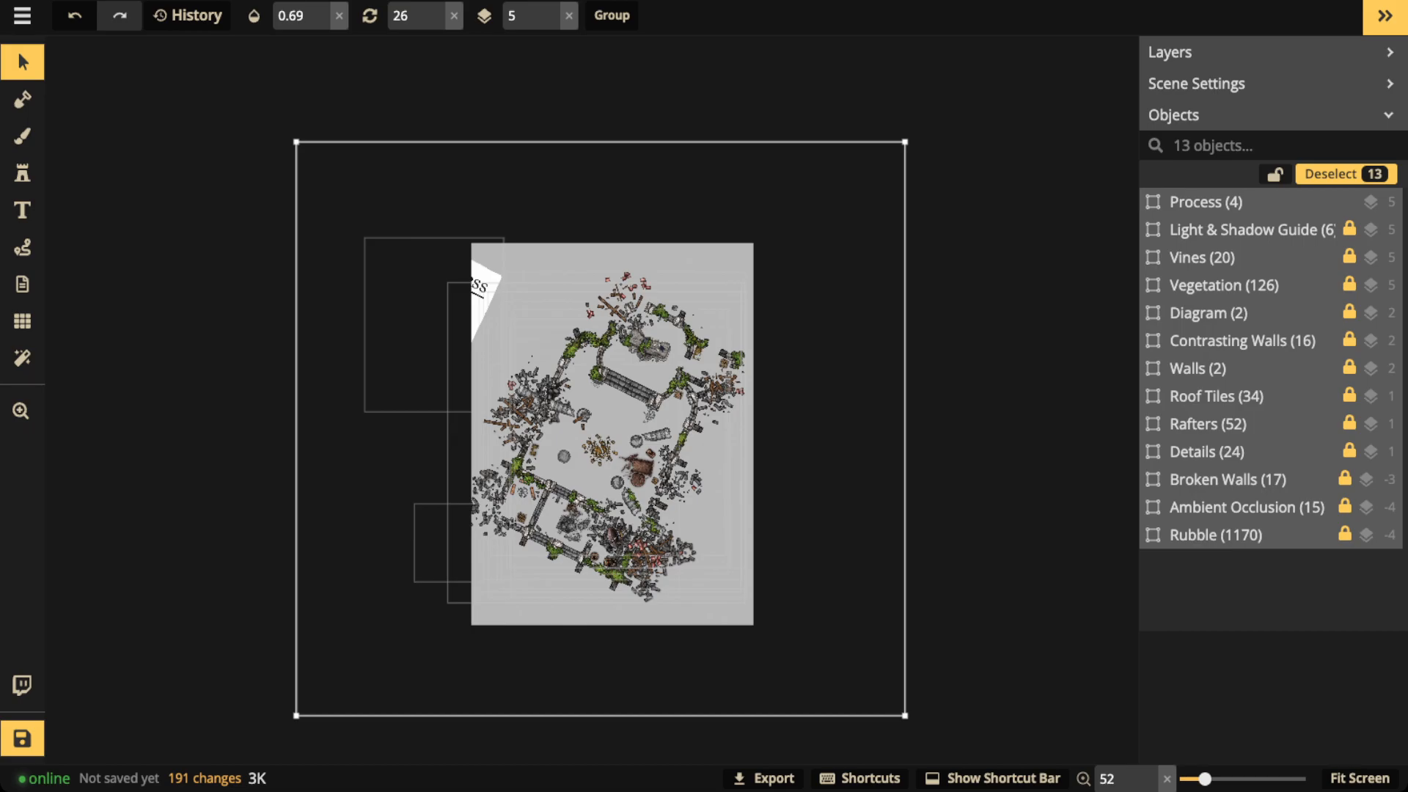
pyautogui.hotkey('ctrl', 'z')
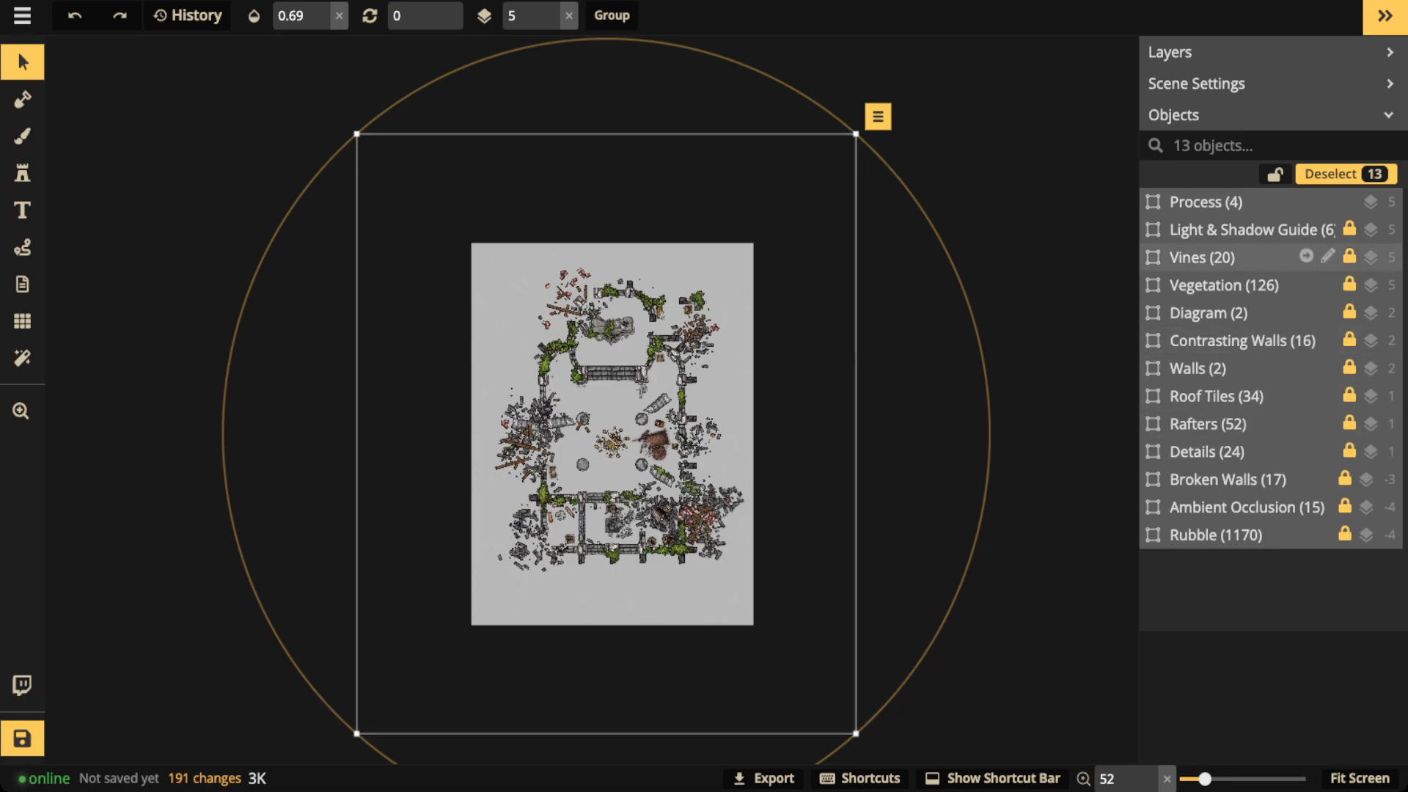
# - Restore the Vegetation group to full opacity 1
pyautogui.click(1224, 285)
pyautogui.click(339, 15)
pyautogui.scroll(2, 559, 375)
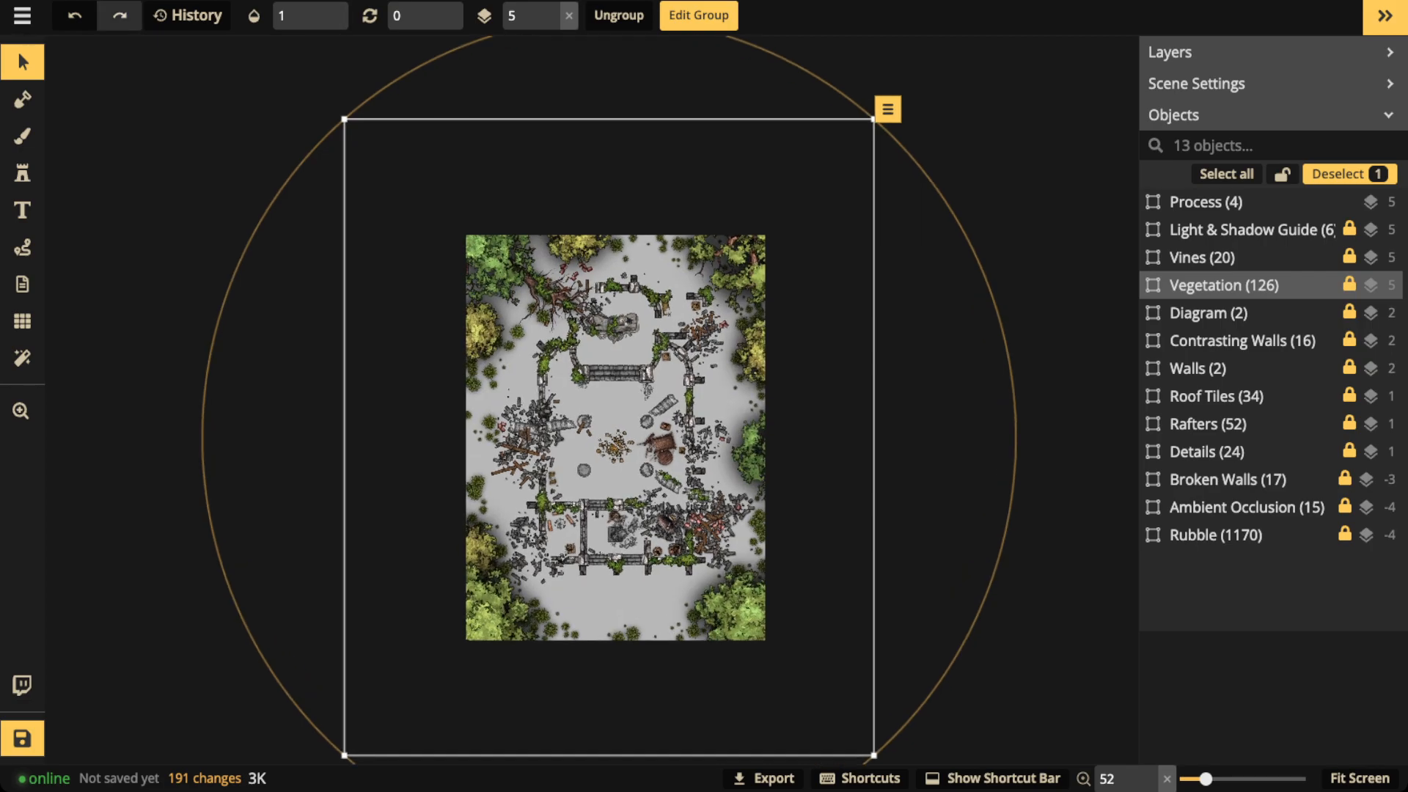
pyautogui.scroll(3, 526, 351)
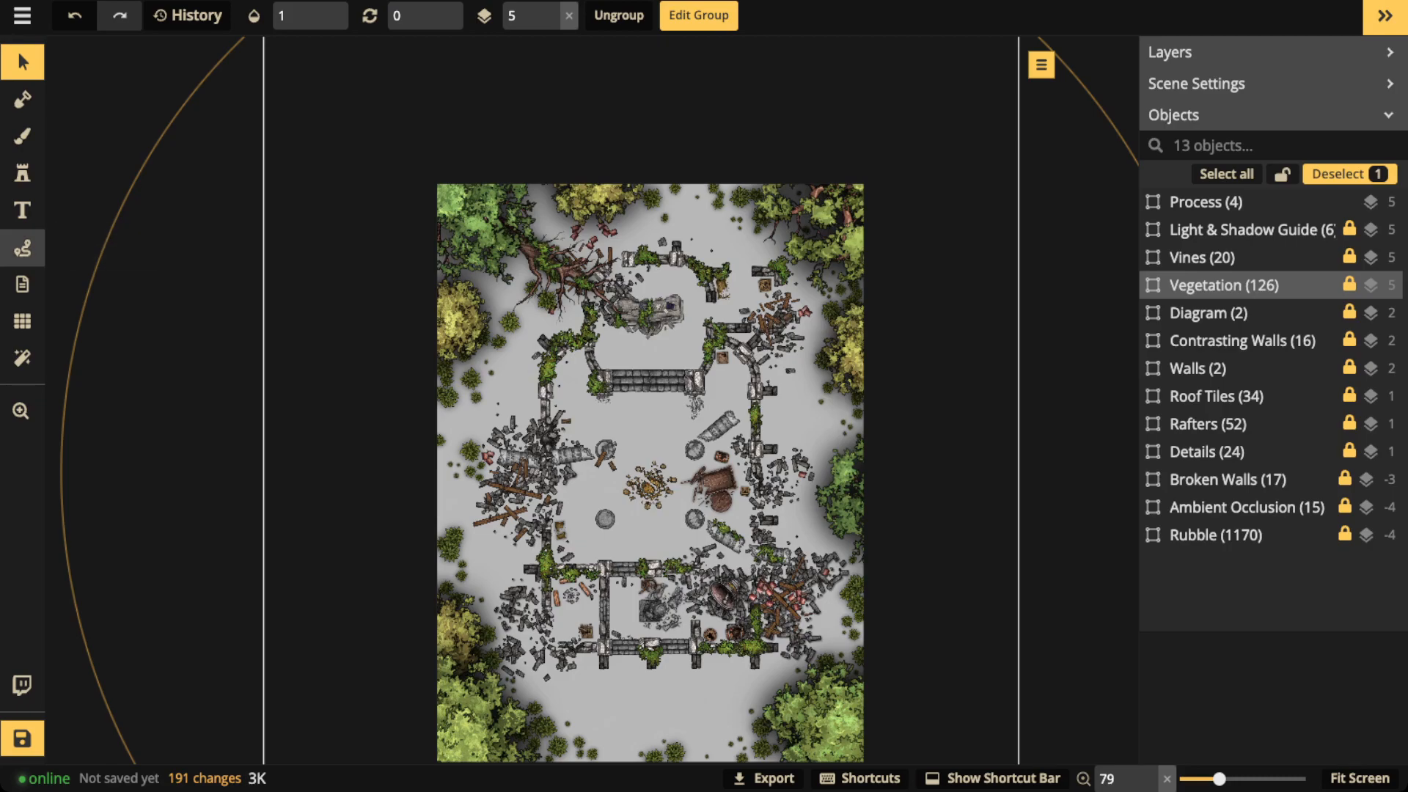
# - Mark the yellow tree at the map's west edge and its surroundings with temporary red freehand paths, deleting each one
pyautogui.click(22, 248)
pyautogui.moveTo(447, 277)
pyautogui.mouseDown()
pyautogui.moveTo(517, 389)
pyautogui.moveTo(561, 402)
pyautogui.moveTo(561, 354)
pyautogui.moveTo(575, 355)
pyautogui.mouseUp()
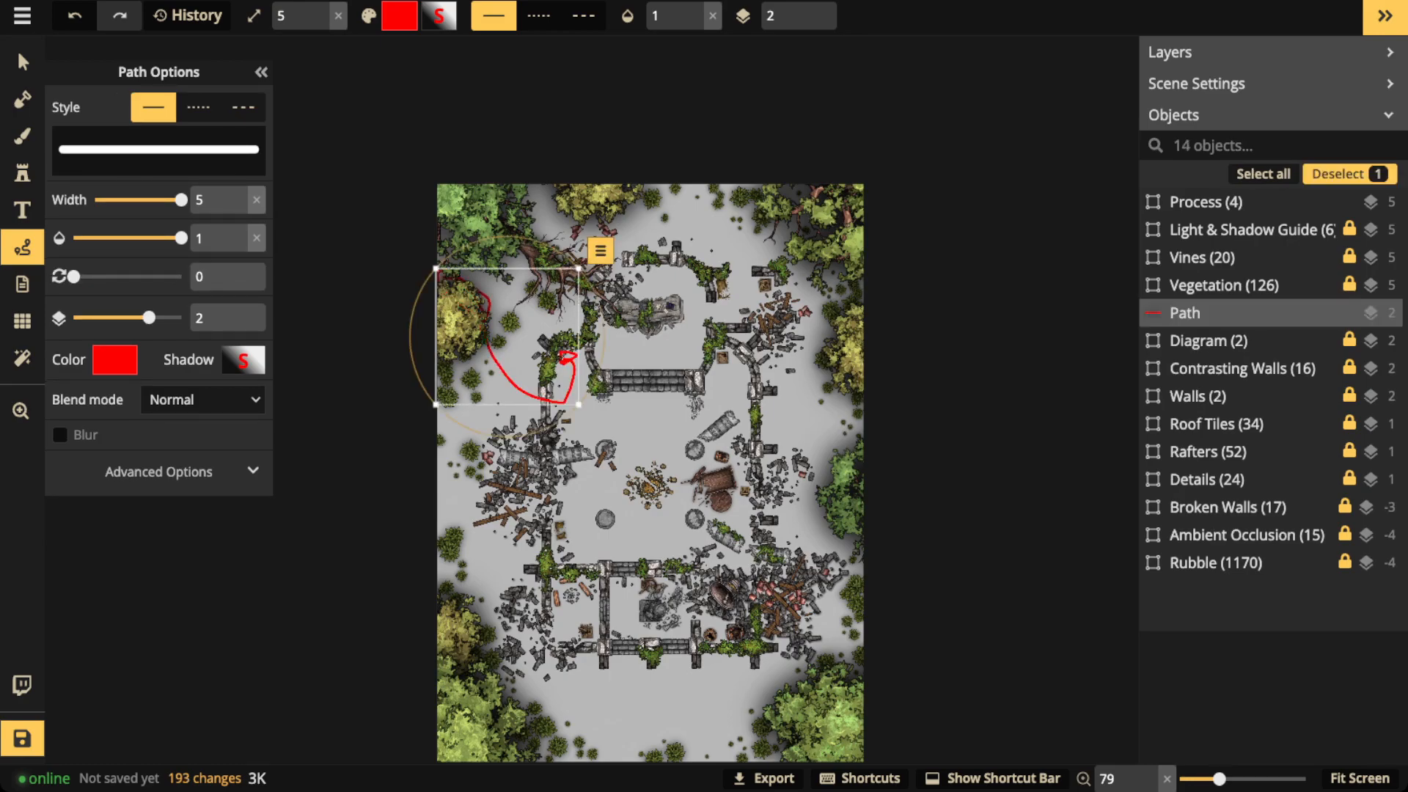
pyautogui.press('Delete')
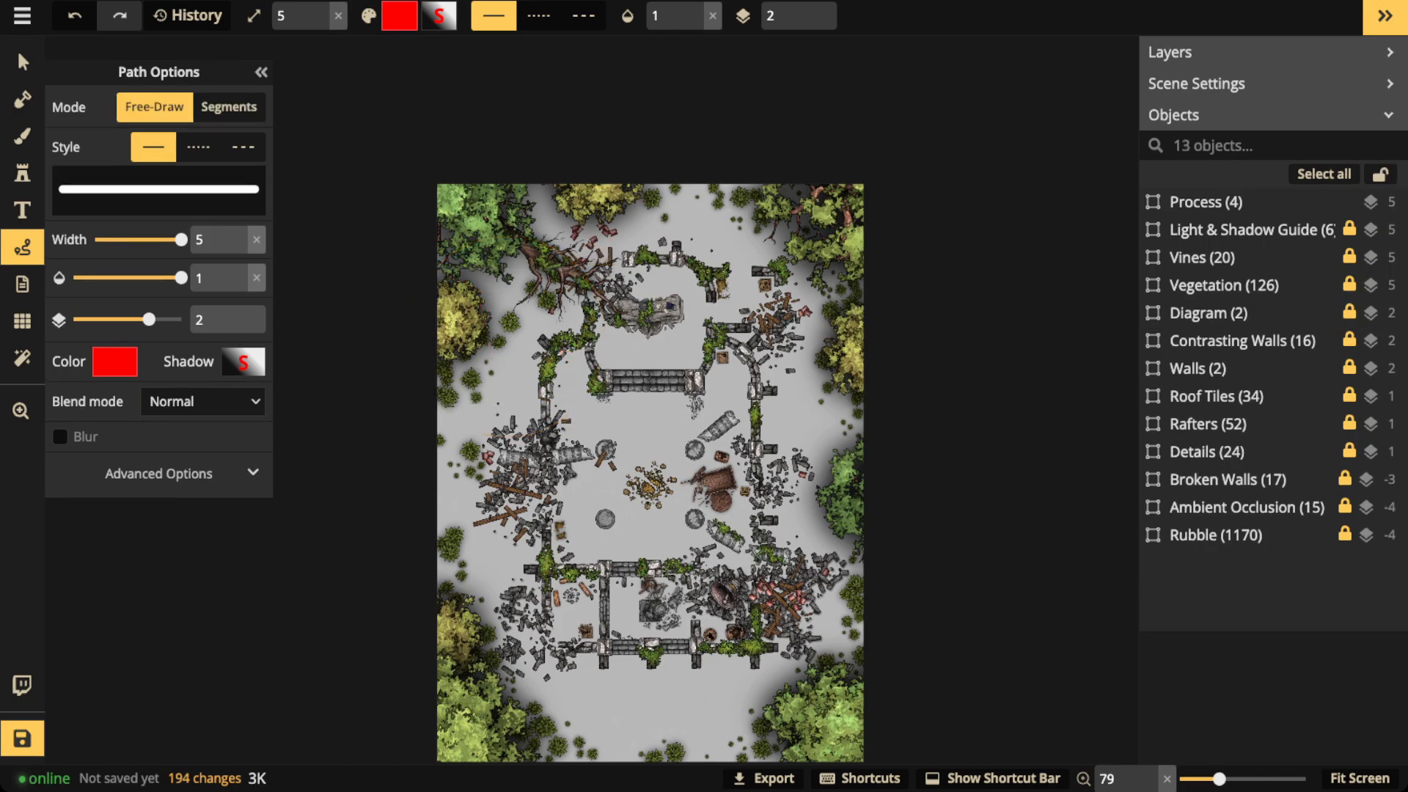
pyautogui.moveTo(475, 315); pyautogui.dragTo(534, 329)
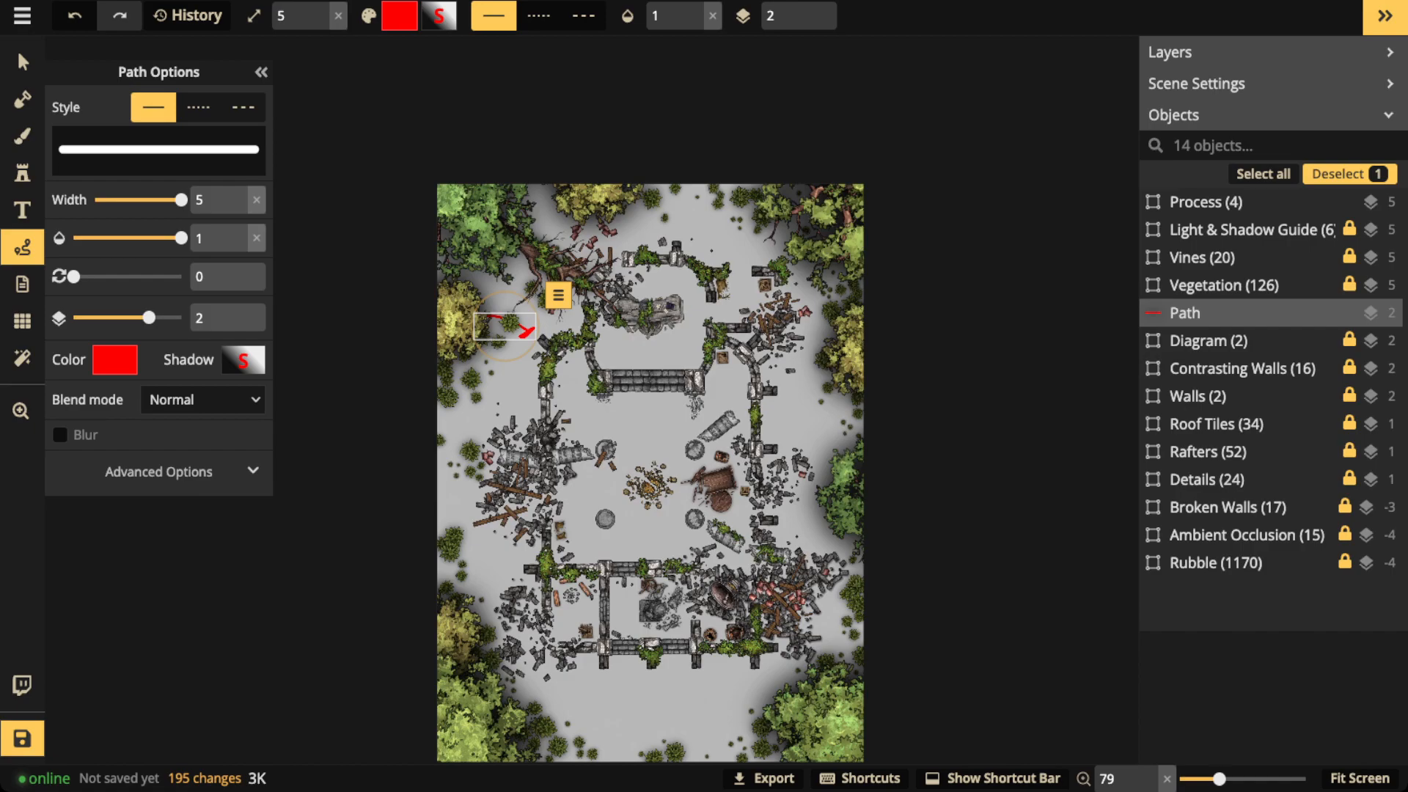
pyautogui.press('Delete')
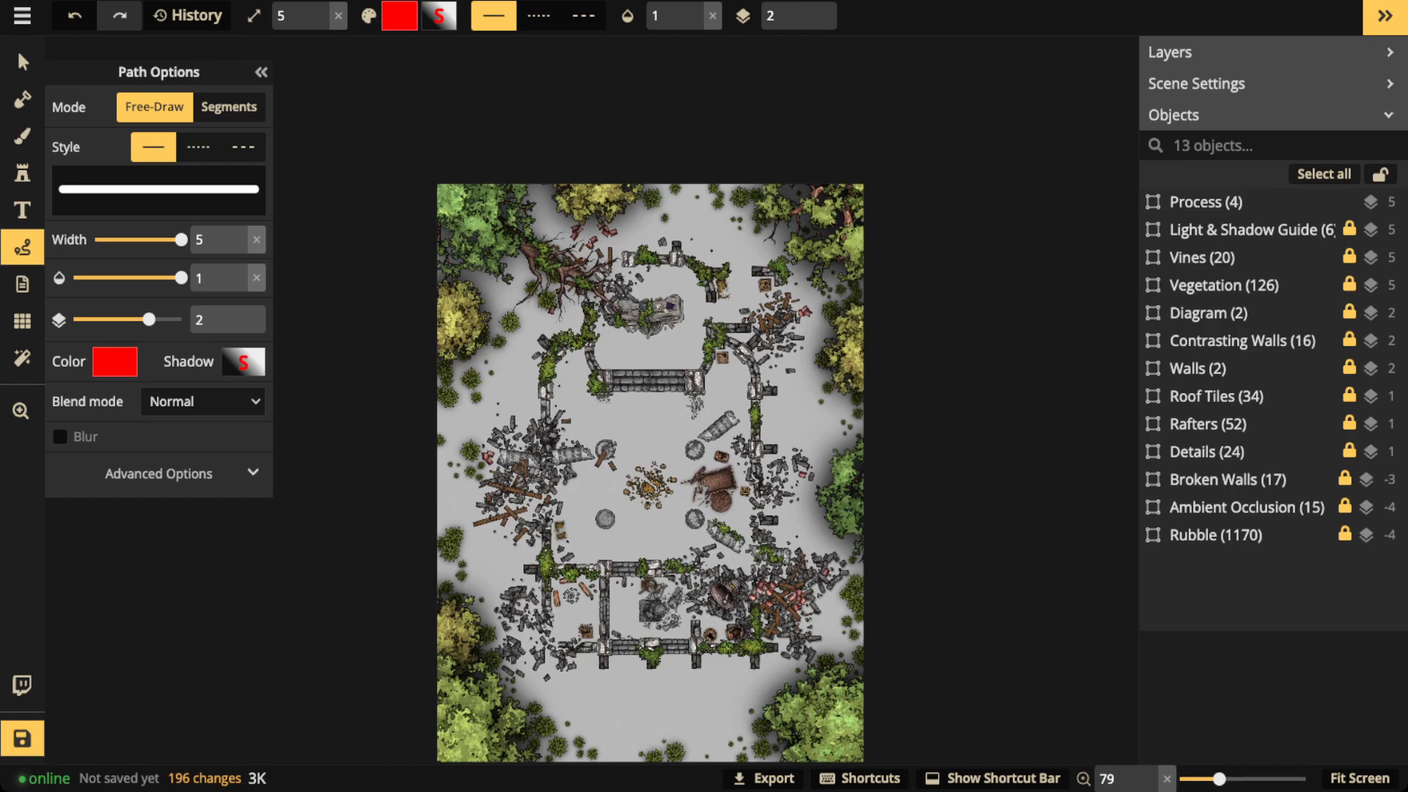
pyautogui.moveTo(463, 275)
pyautogui.mouseDown()
pyautogui.moveTo(491, 322)
pyautogui.moveTo(478, 348)
pyautogui.moveTo(440, 361)
pyautogui.moveTo(452, 372)
pyautogui.moveTo(500, 328)
pyautogui.moveTo(492, 279)
pyautogui.moveTo(461, 278)
pyautogui.mouseUp()
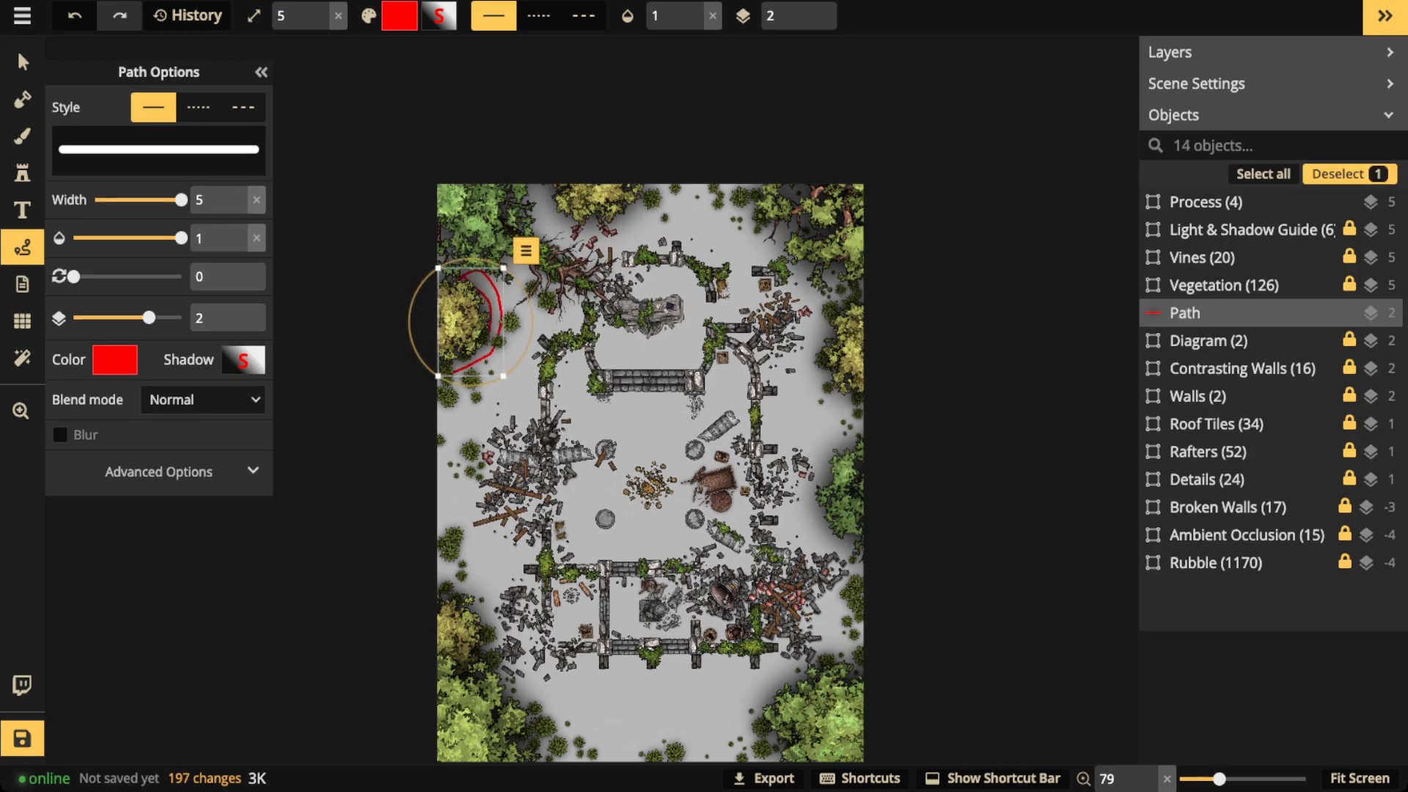
pyautogui.press('Delete')
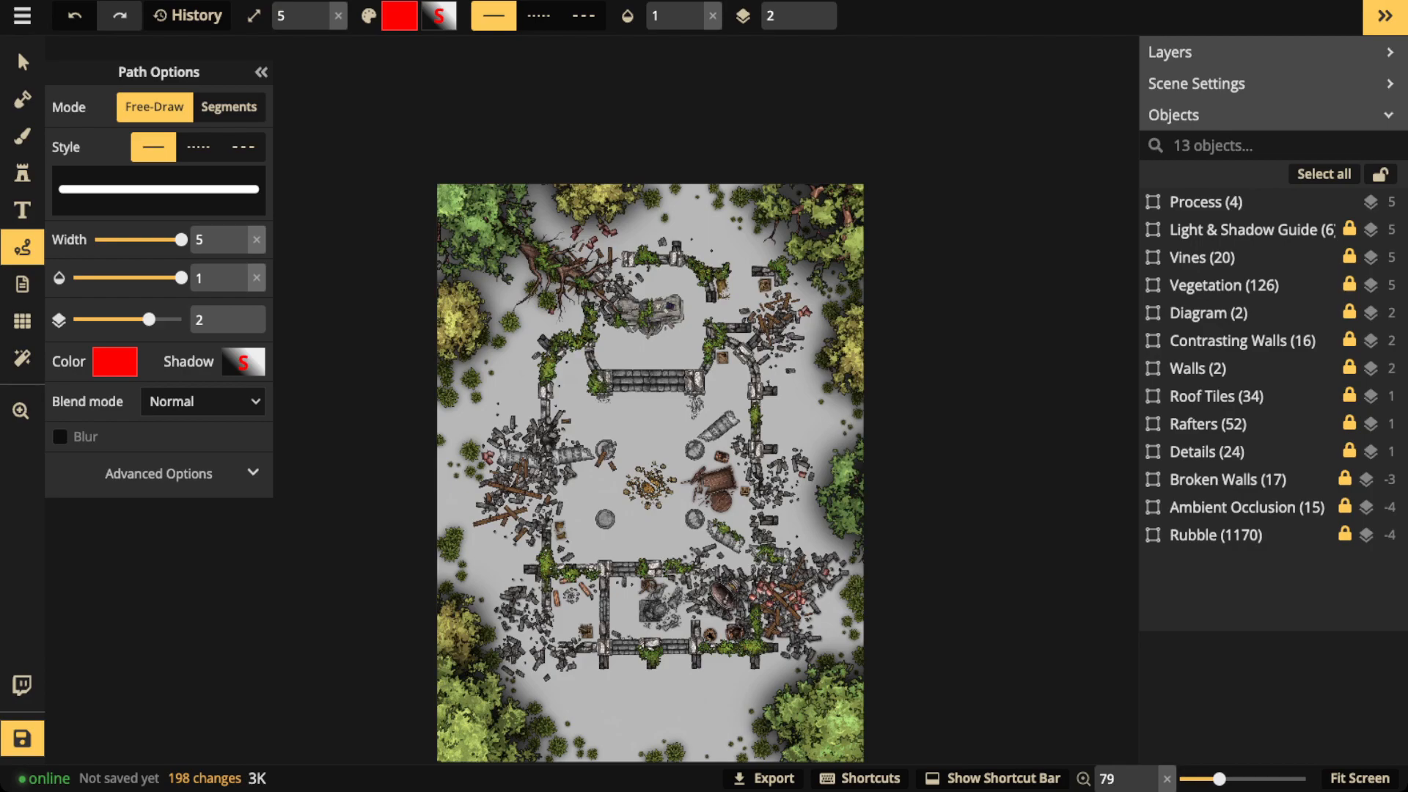
# - Circle the two bushes east of the yellow tree in red, and mark the tree's lower and upper edges
pyautogui.scroll(5, 478, 358)
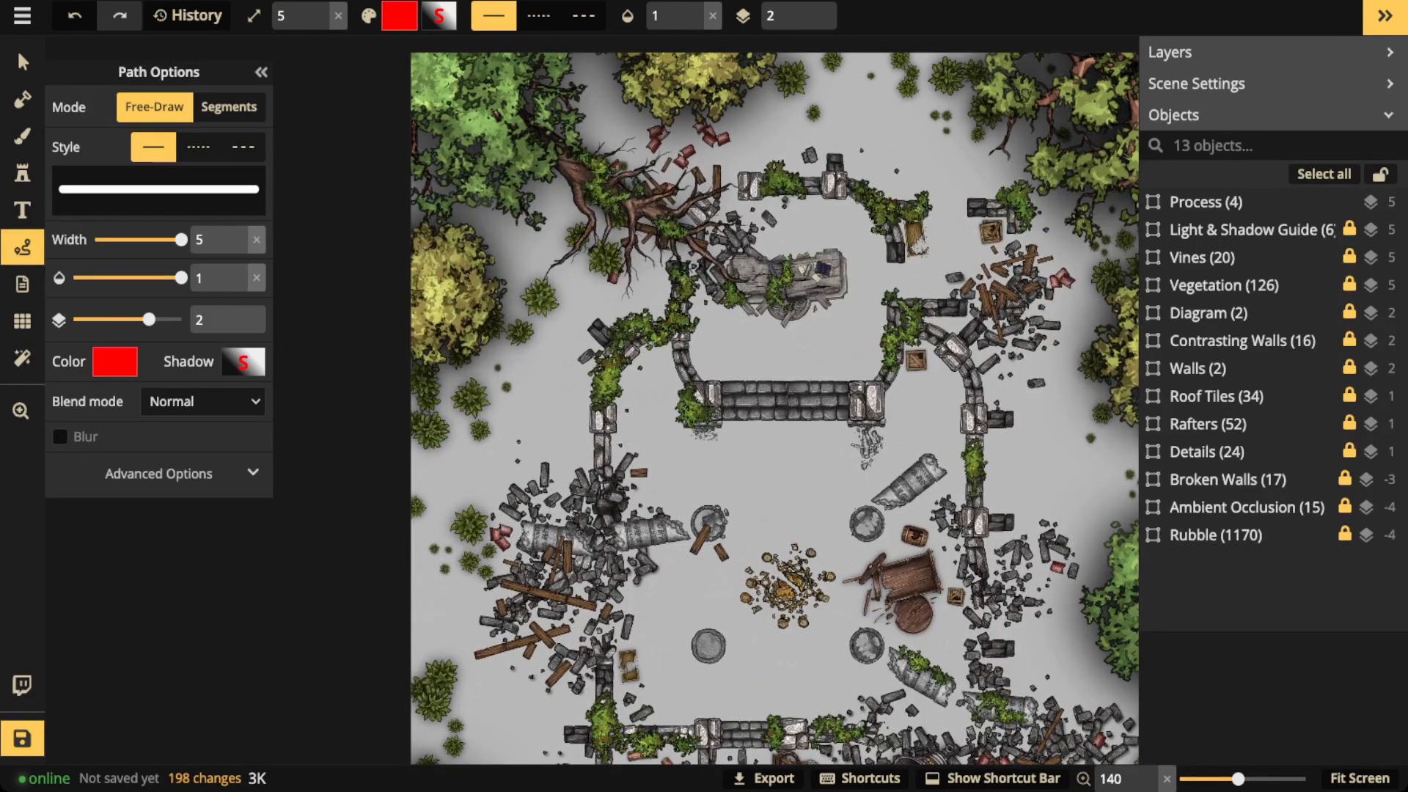
pyautogui.moveTo(542, 269)
pyautogui.mouseDown()
pyautogui.moveTo(505, 316)
pyautogui.moveTo(557, 344)
pyautogui.moveTo(544, 268)
pyautogui.mouseUp()
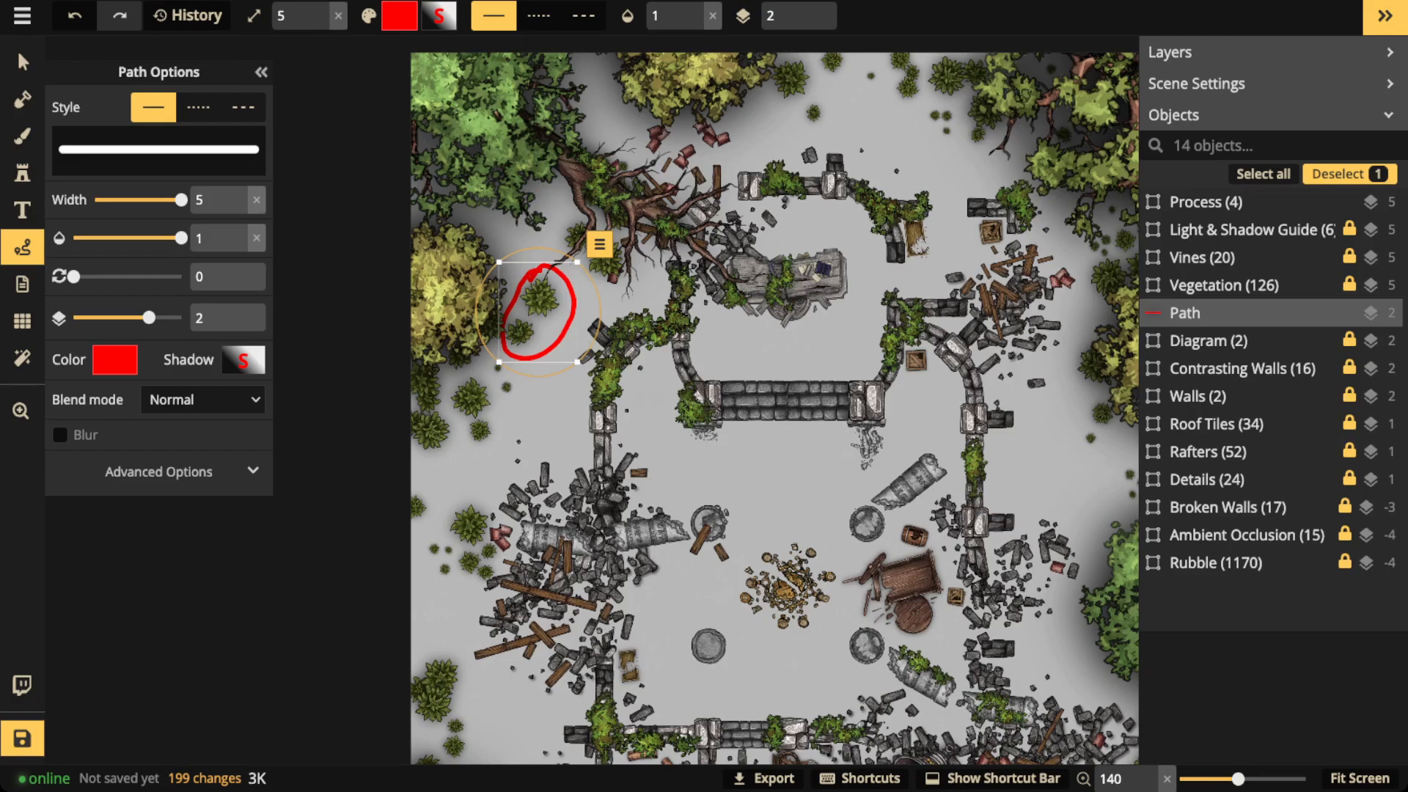
pyautogui.moveTo(454, 336)
pyautogui.mouseDown()
pyautogui.moveTo(476, 343)
pyautogui.moveTo(461, 337)
pyautogui.mouseUp()
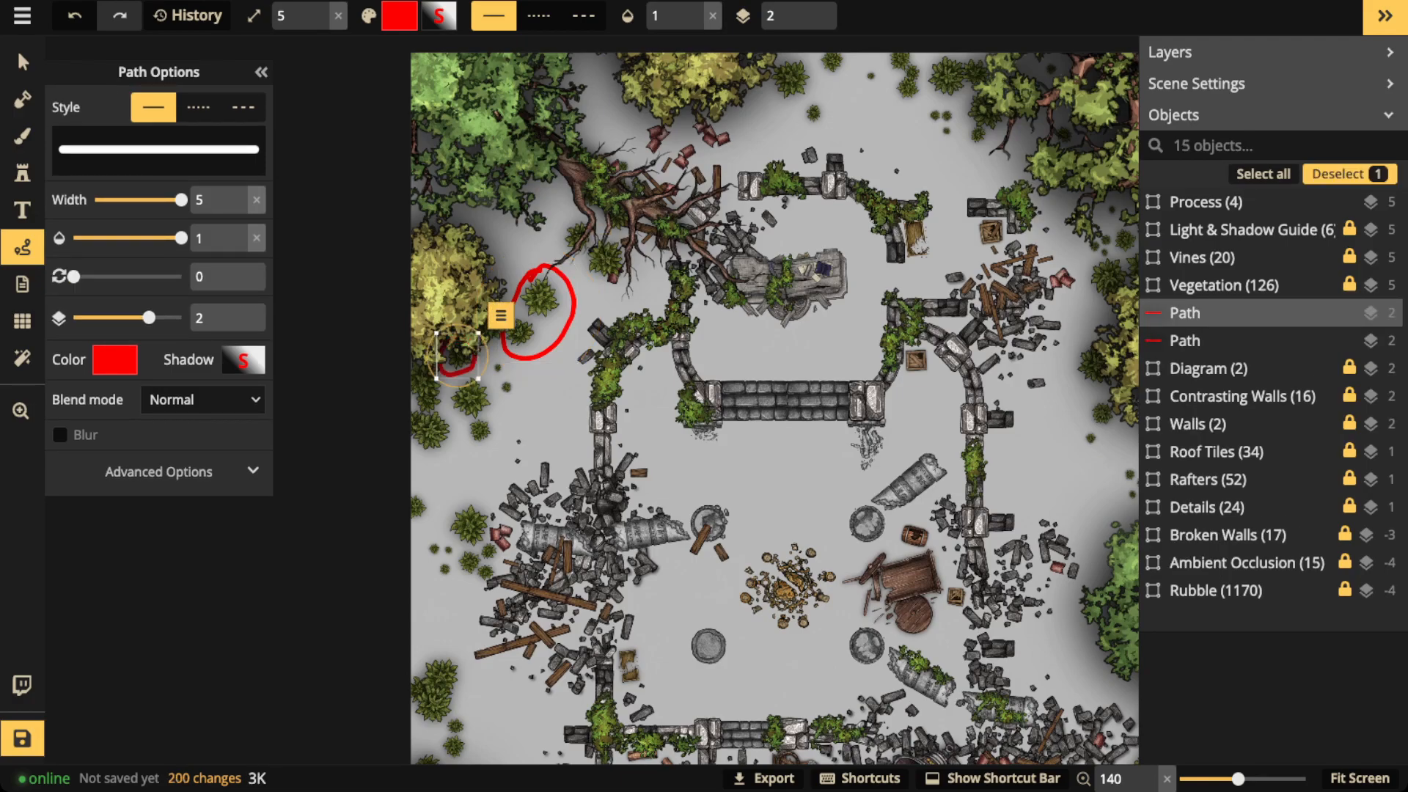
pyautogui.press('Escape')
pyautogui.moveTo(529, 272)
pyautogui.mouseDown()
pyautogui.moveTo(485, 253)
pyautogui.moveTo(477, 275)
pyautogui.mouseUp()
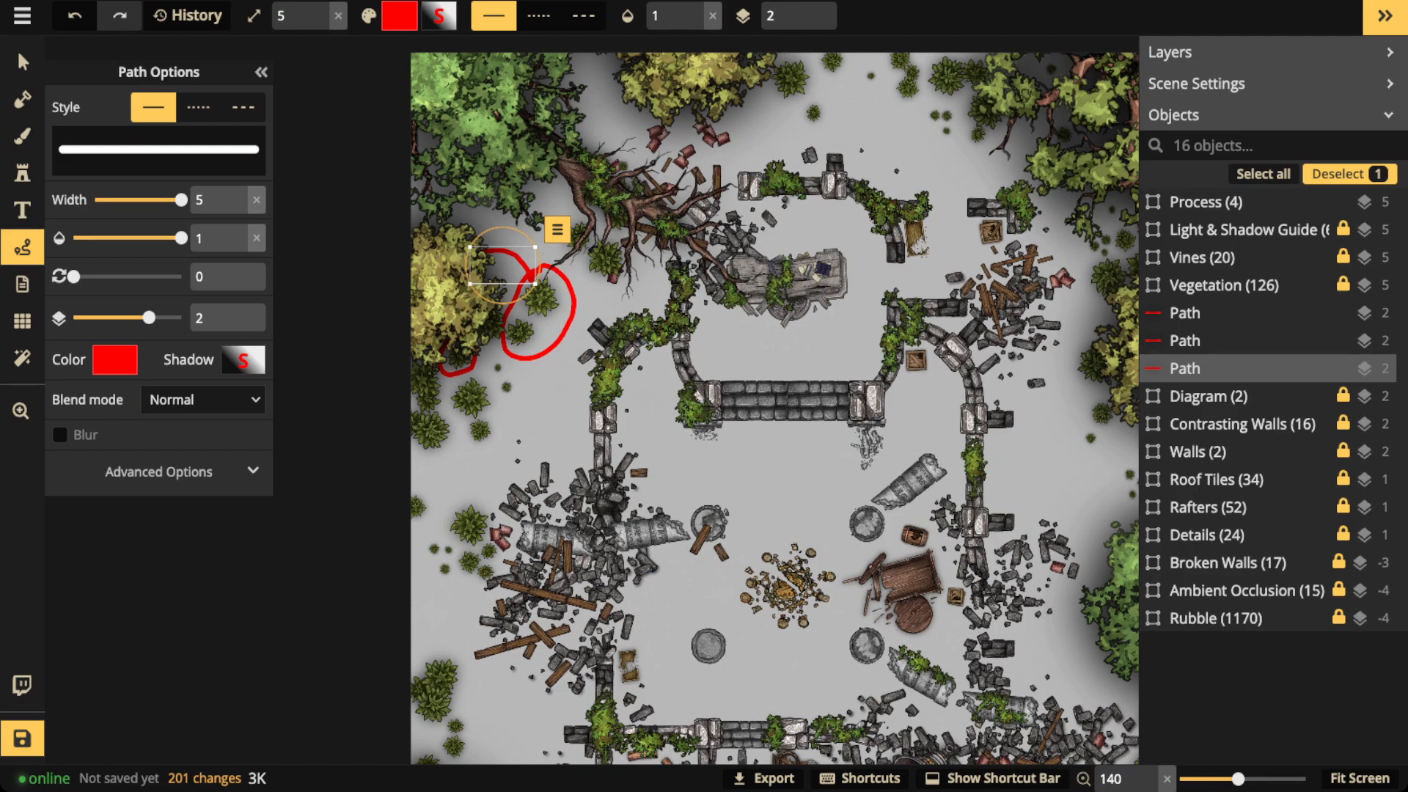
# - Delete the three red paths around the yellow tree and its neighbouring bushes
pyautogui.click(23, 63)
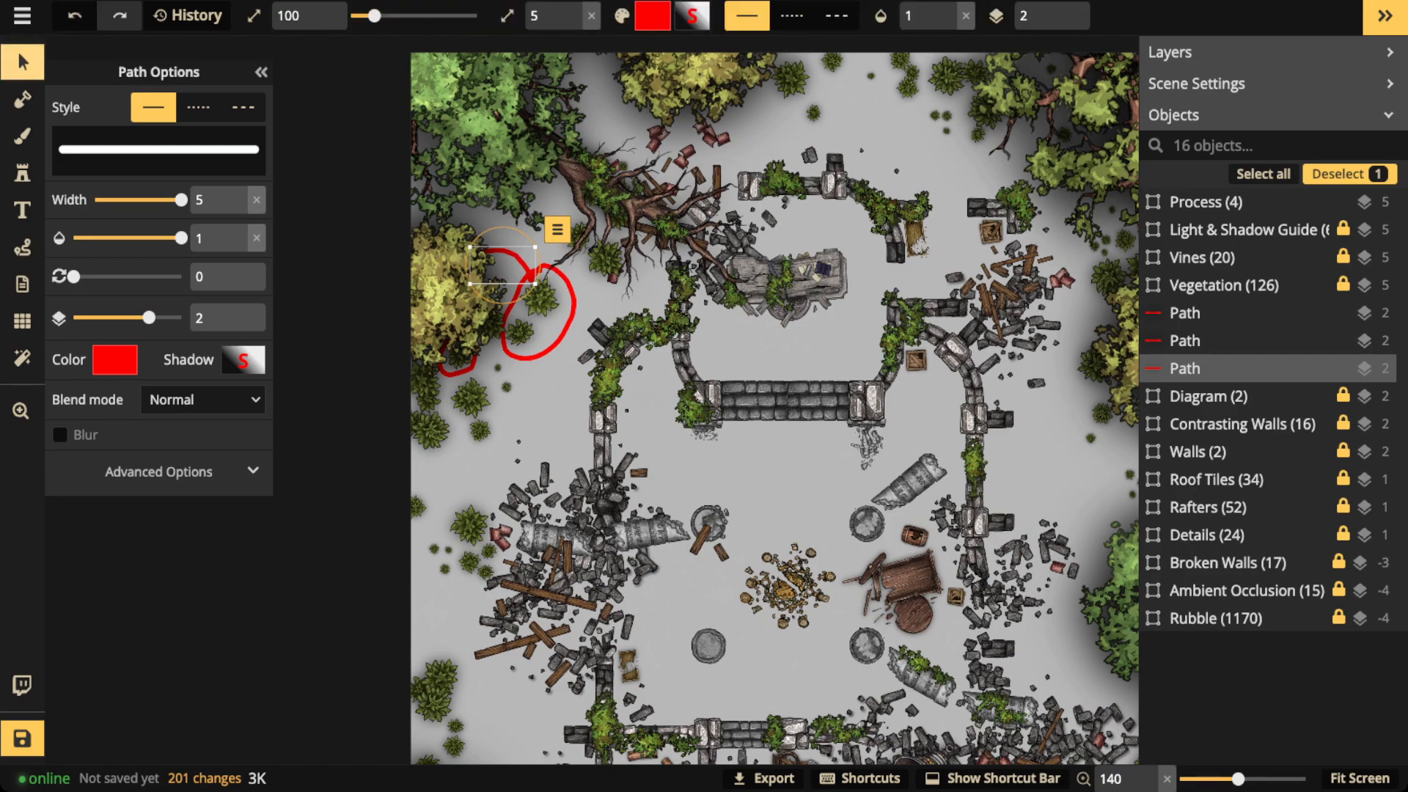
pyautogui.press('Delete')
pyautogui.click(512, 307)
pyautogui.press('Delete')
pyautogui.click(460, 372)
pyautogui.press('Delete')
# - Set up the background brush with the light green grass texture and enlarge it to size 200
pyautogui.scroll(-4, 641, 365)
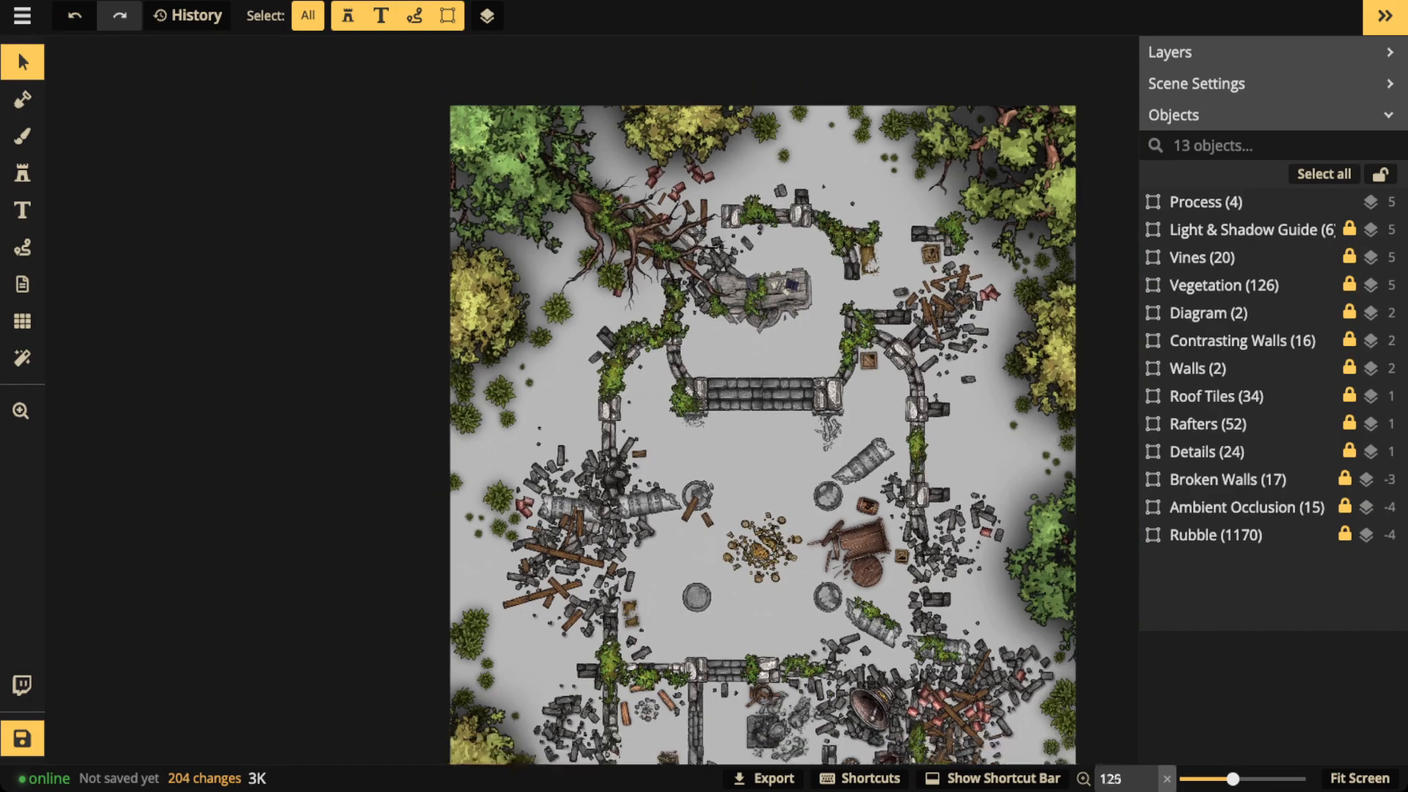
pyautogui.press('space')
pyautogui.scroll(-3, 641, 365)
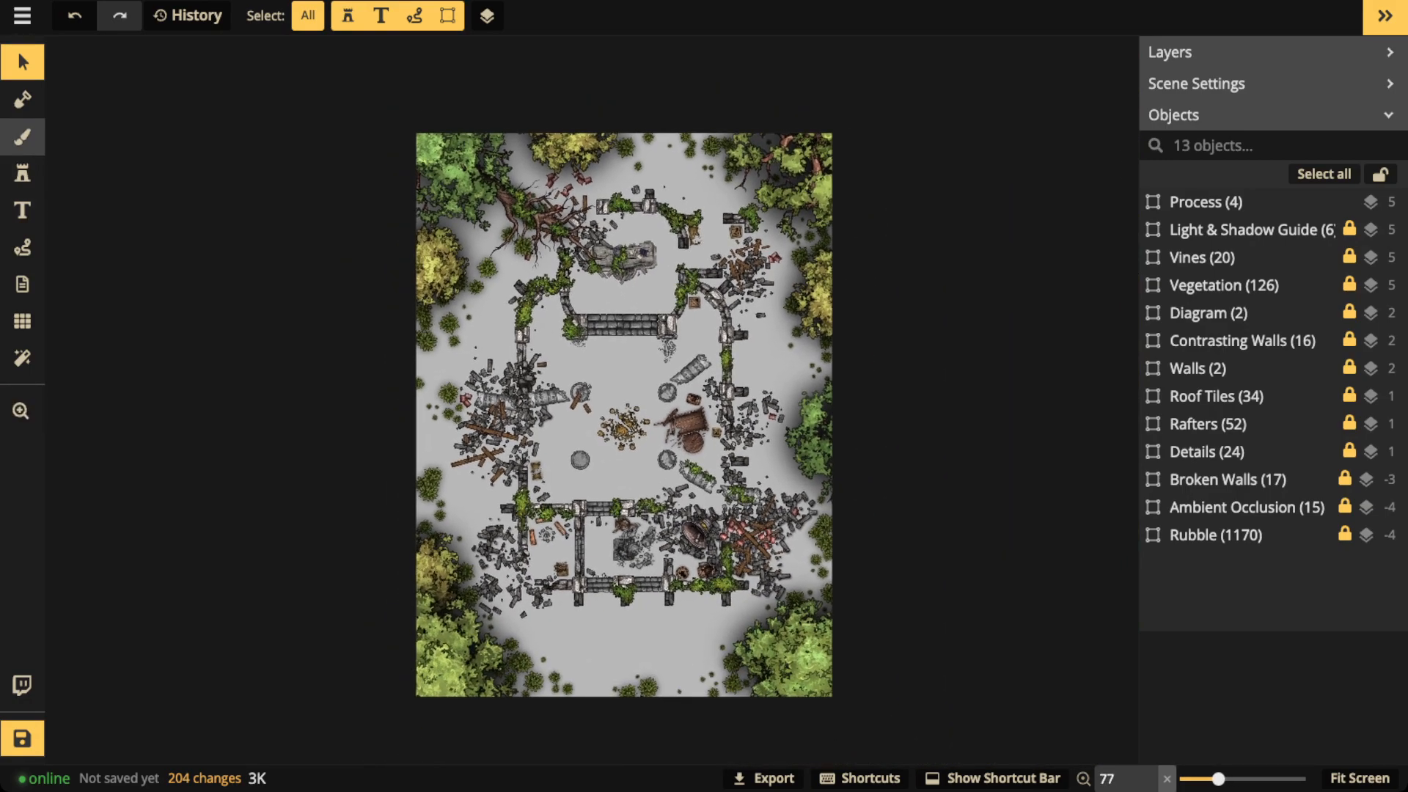
pyautogui.click(22, 137)
pyautogui.click(79, 346)
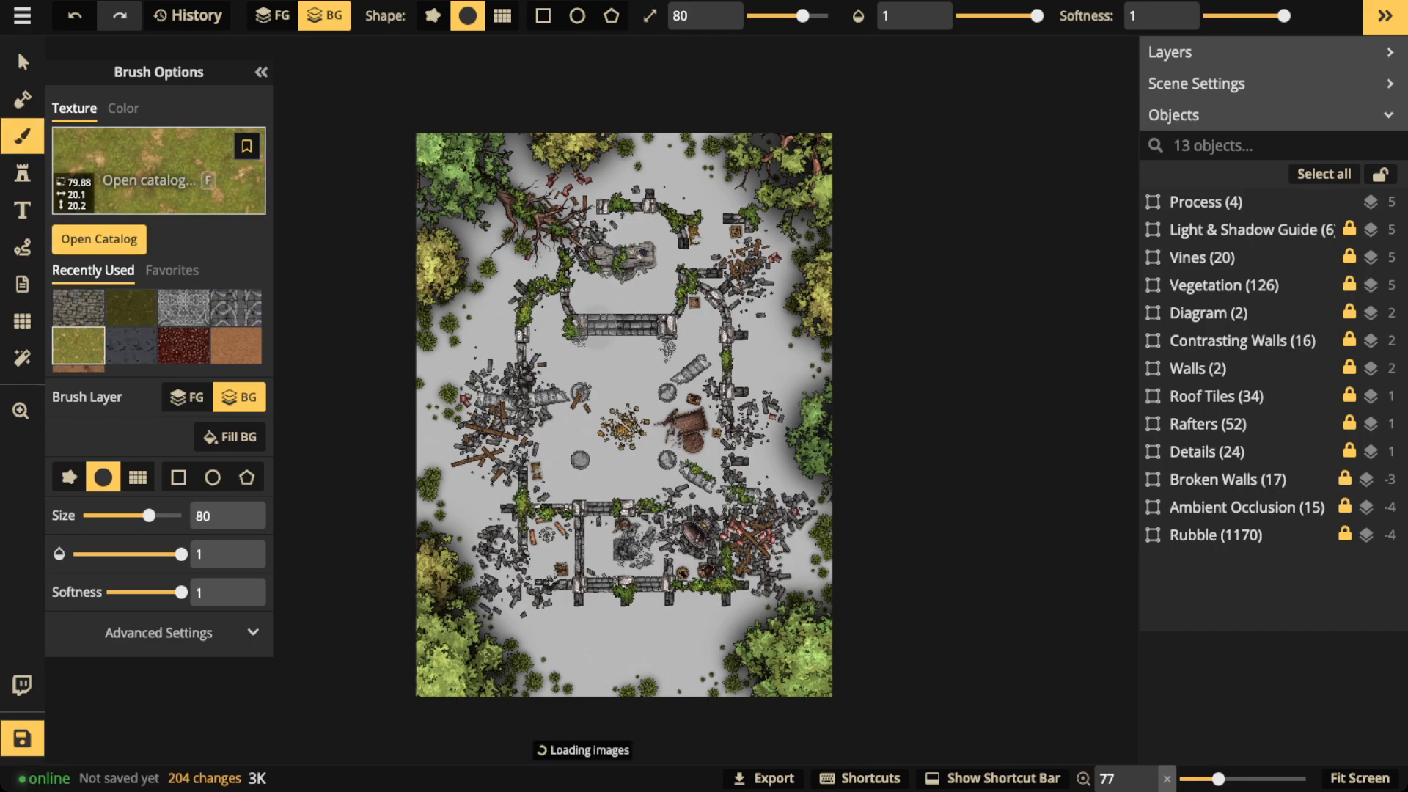
pyautogui.press(']')
pyautogui.press(']')
pyautogui.press(']')
pyautogui.press(']')
pyautogui.press(']')
pyautogui.press(']')
pyautogui.press(']')
pyautogui.press(']')
pyautogui.press(']')
pyautogui.press(']')
pyautogui.press(']')
pyautogui.press(']')
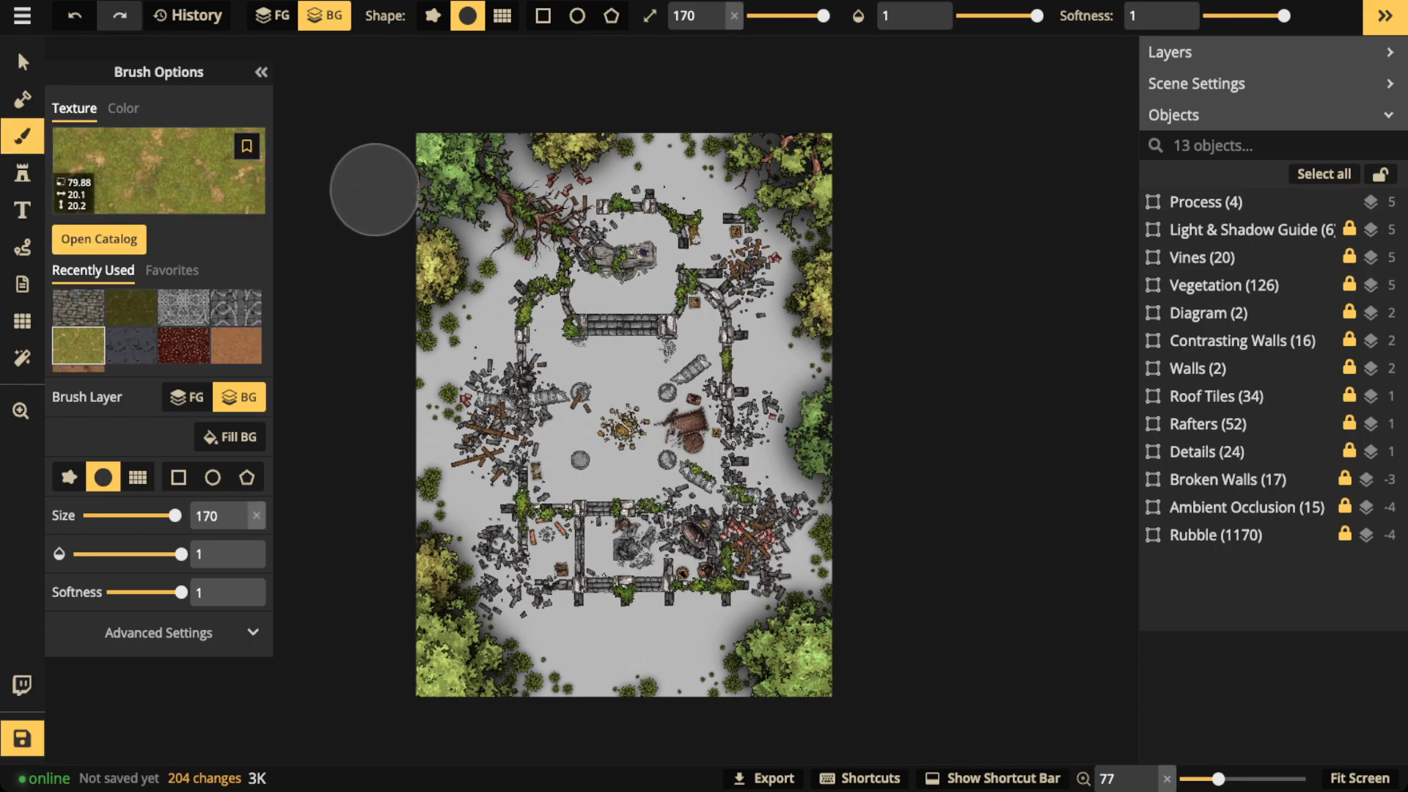
# - Cover the whole map background with a rectangle of the grass texture at opacity 0.1
pyautogui.click(543, 15)
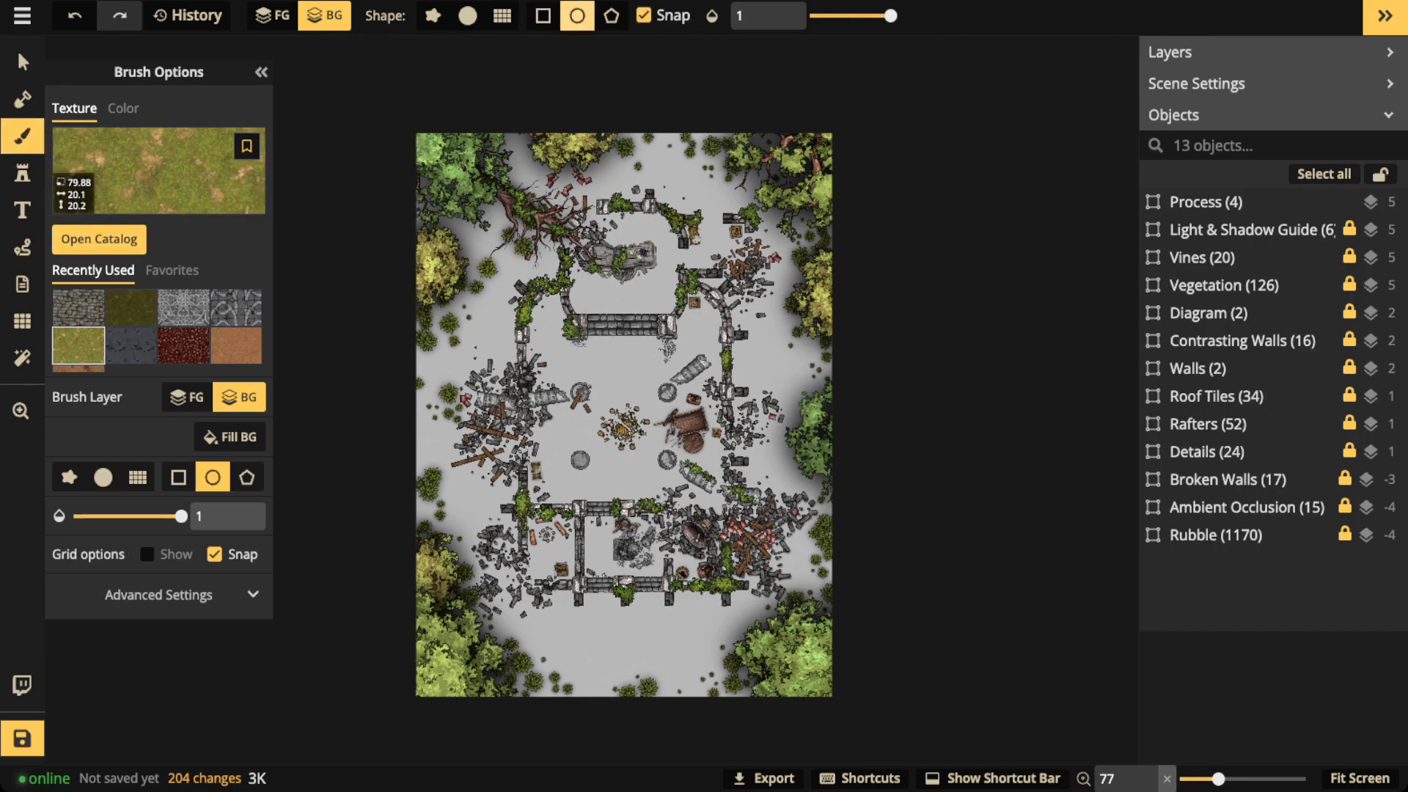
pyautogui.click(467, 15)
pyautogui.moveTo(1037, 16); pyautogui.dragTo(956, 15)
pyautogui.click(543, 16)
pyautogui.moveTo(373, 111); pyautogui.dragTo(875, 718)
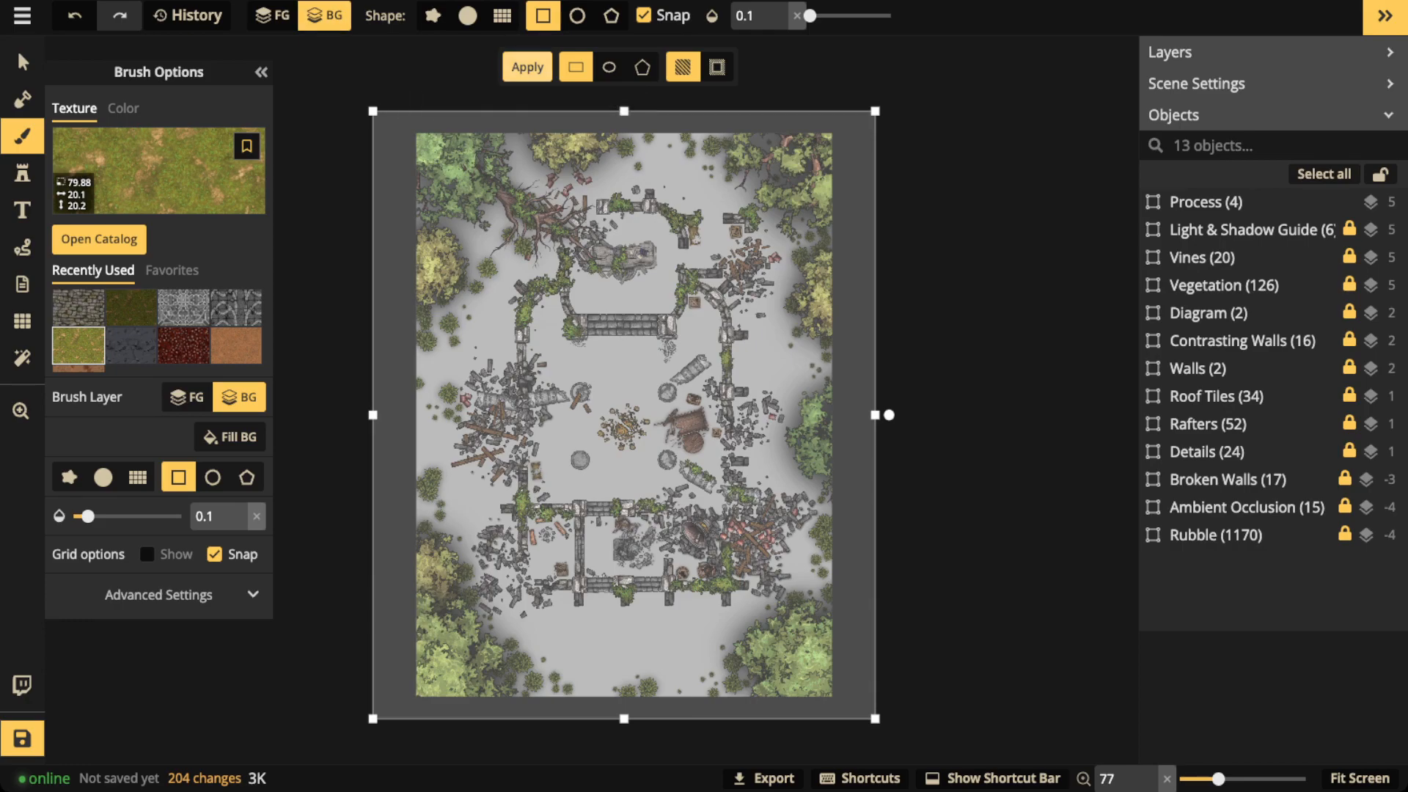
pyautogui.click(527, 67)
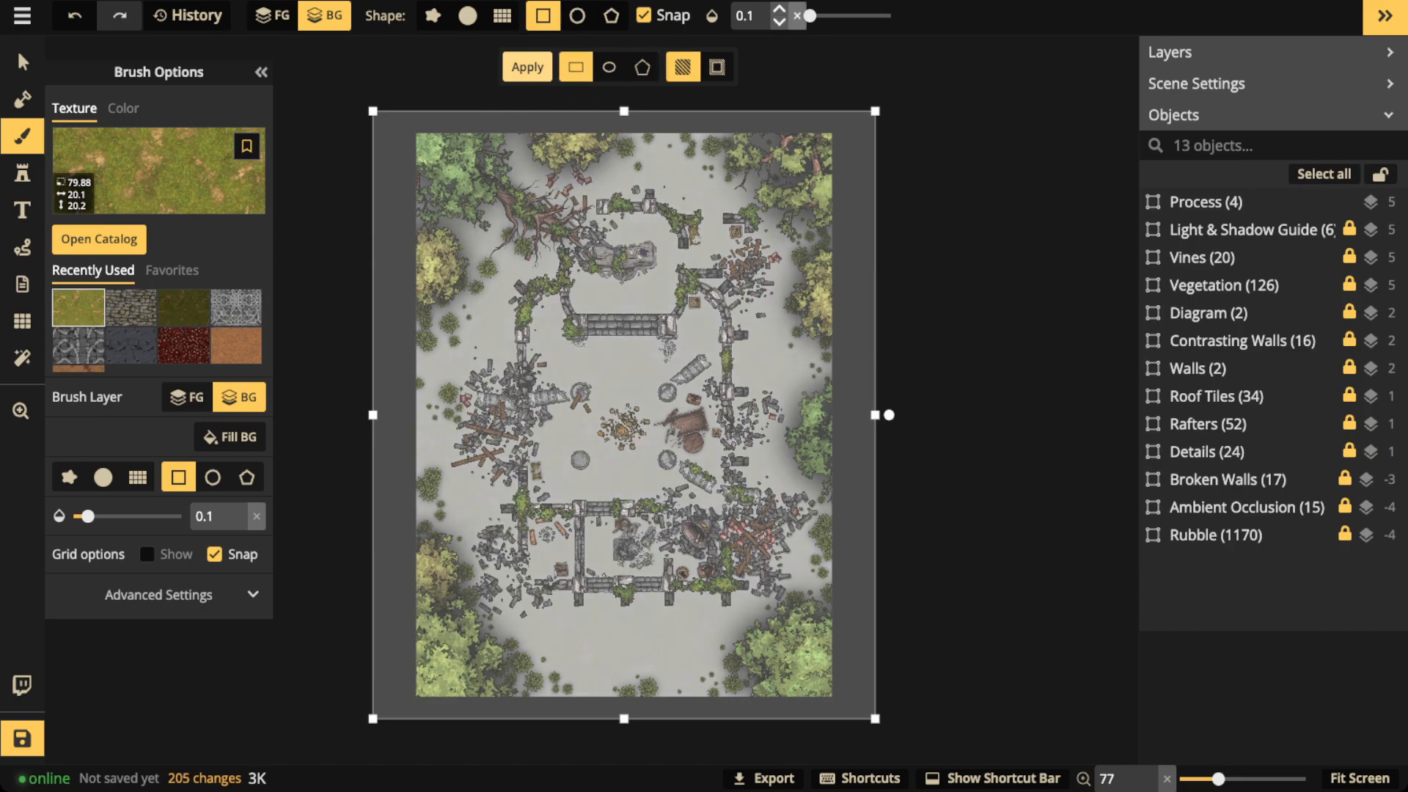
# - Fill the same rectangle with the grass texture at full opacity 1 and dismiss the shape
pyautogui.click(798, 15)
pyautogui.click(527, 68)
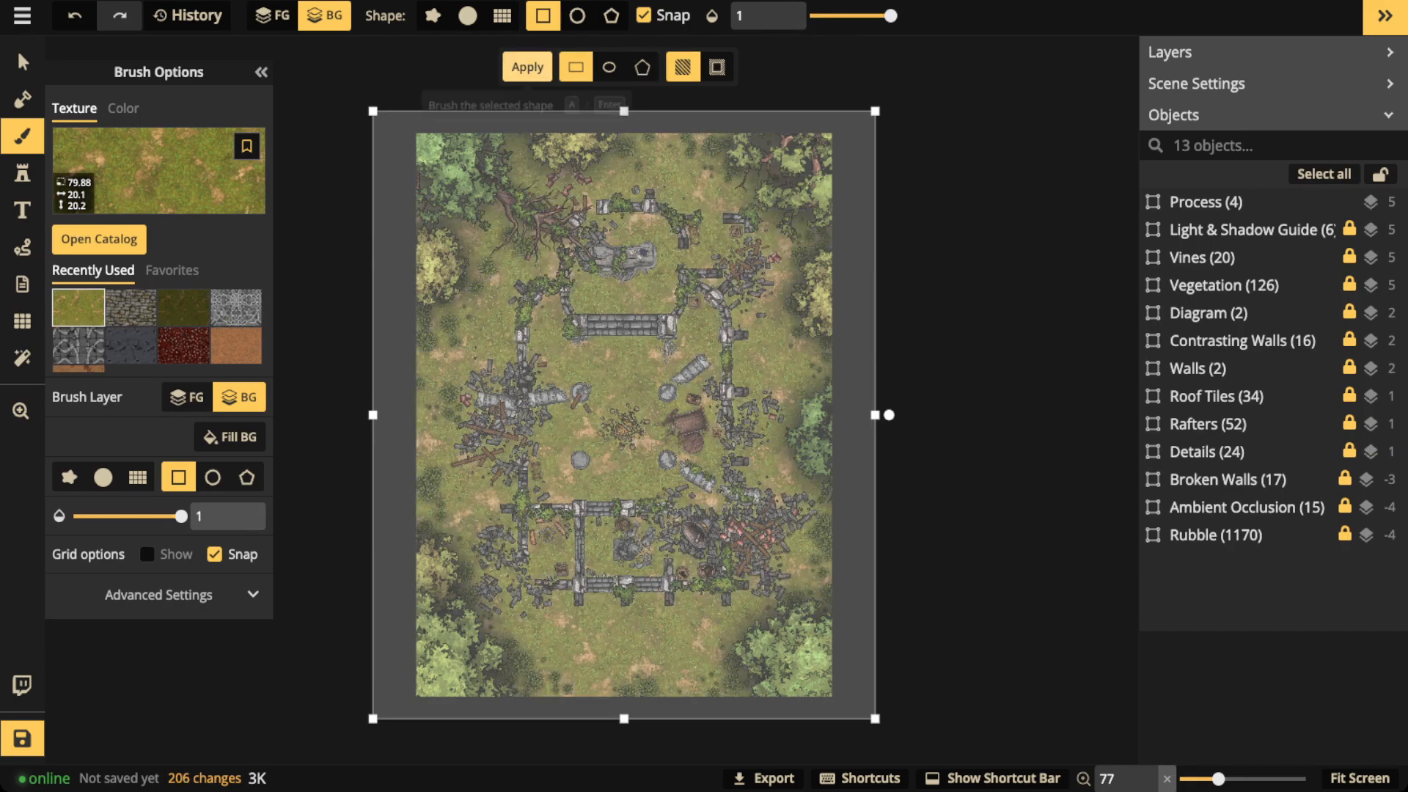
pyautogui.press('Escape')
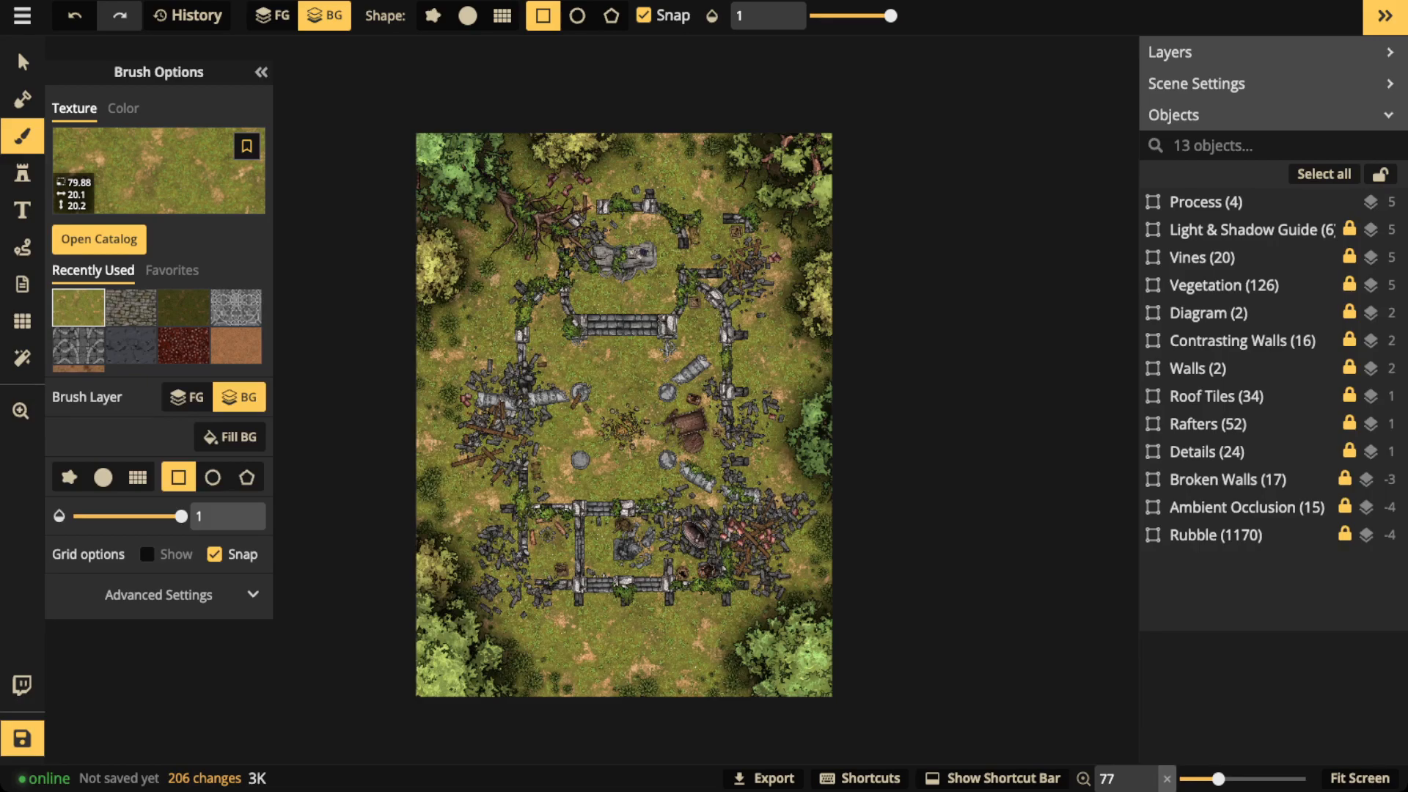
# - Choose the recently used stone brick texture for the background brush
pyautogui.scroll(2, 719, 300)
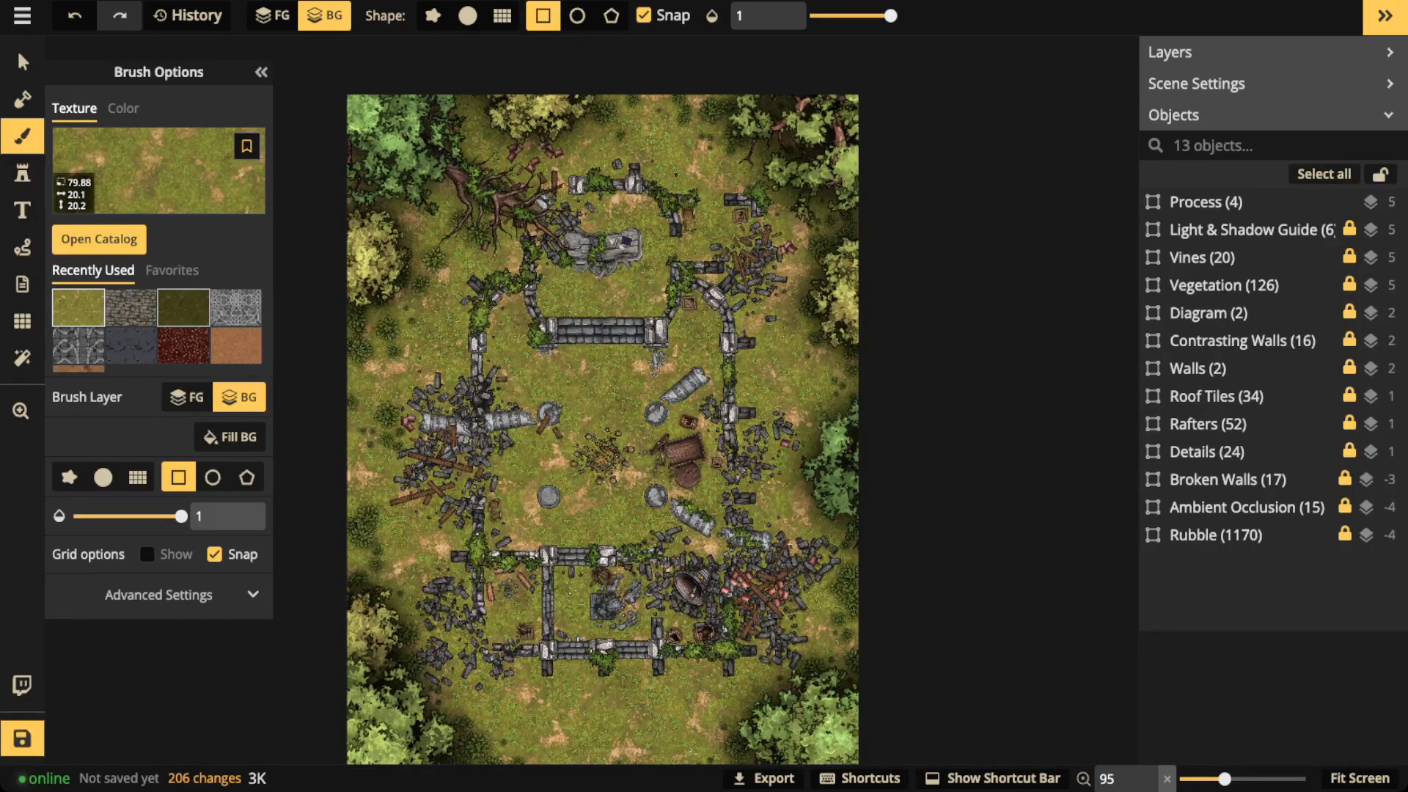
pyautogui.click(184, 308)
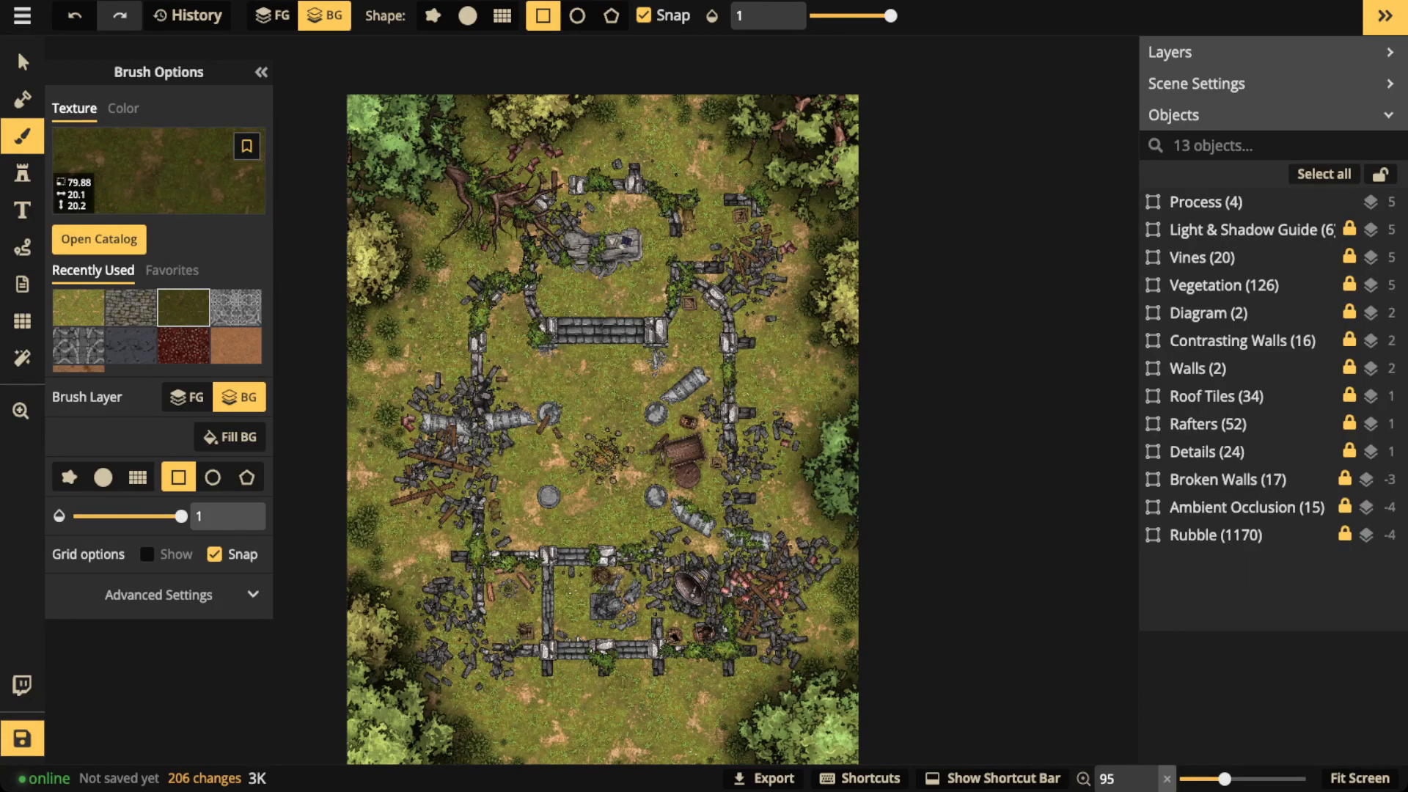
pyautogui.click(131, 308)
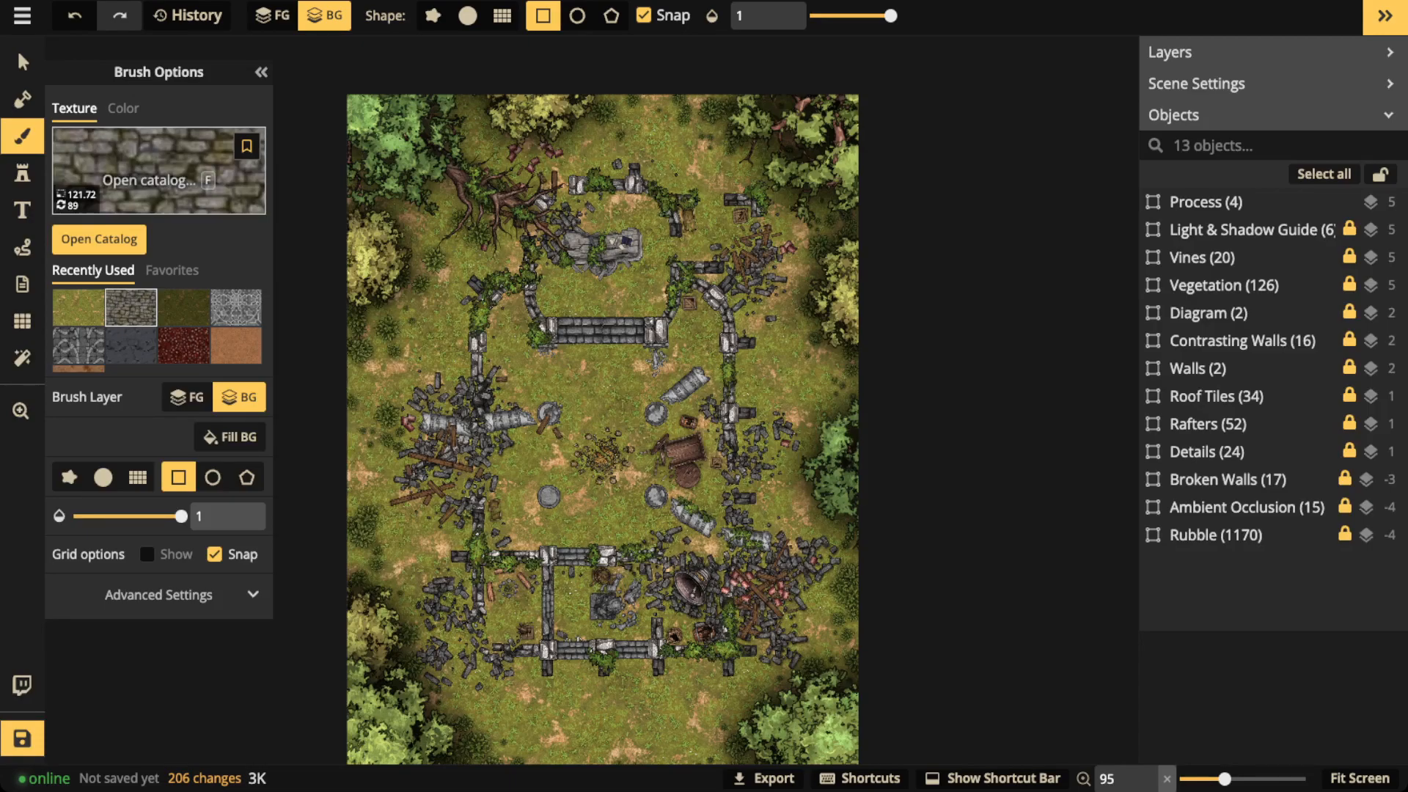
pyautogui.scroll(3, 509, 460)
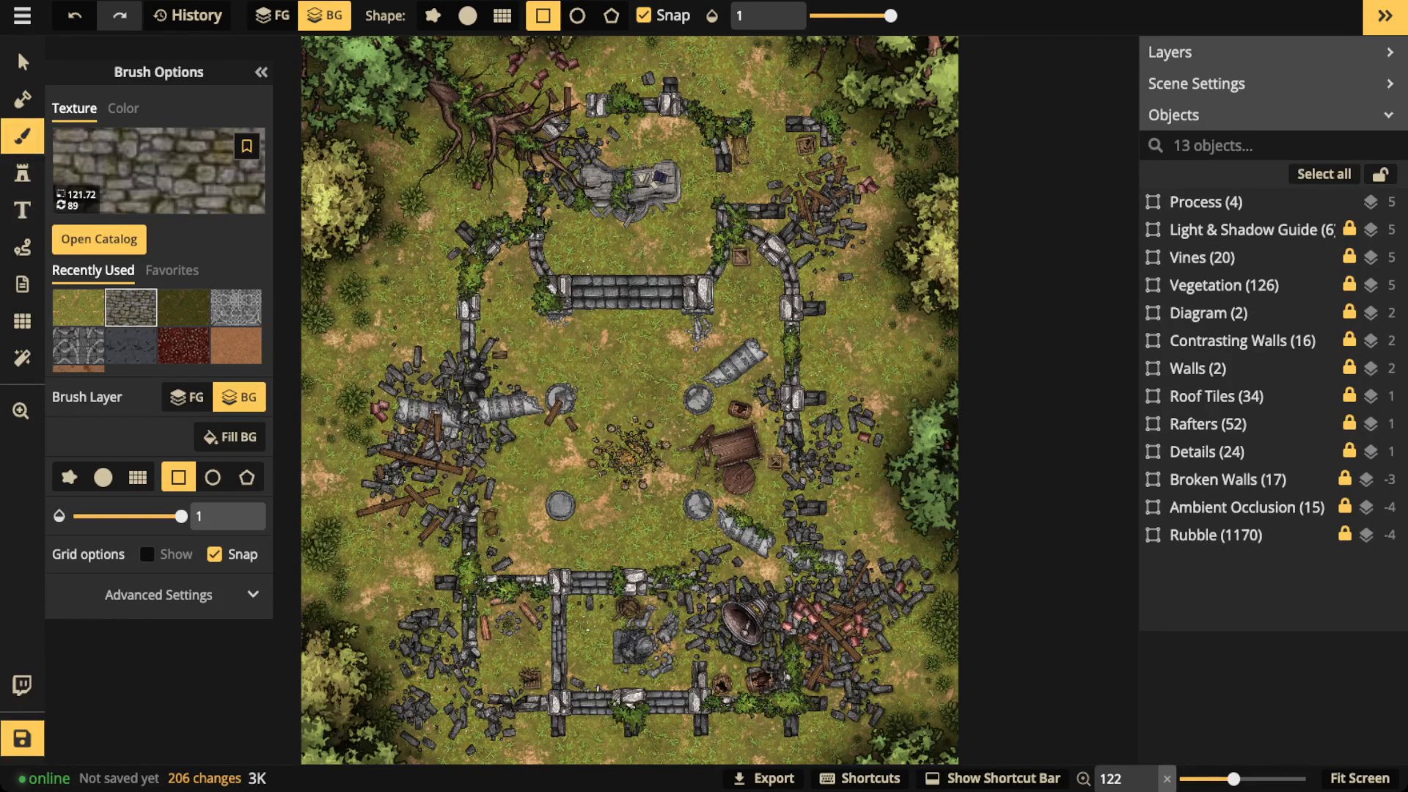
# - Switch to the rough-edged brush shape, turn off Smooth and reduce the brush size to 60
pyautogui.click(432, 15)
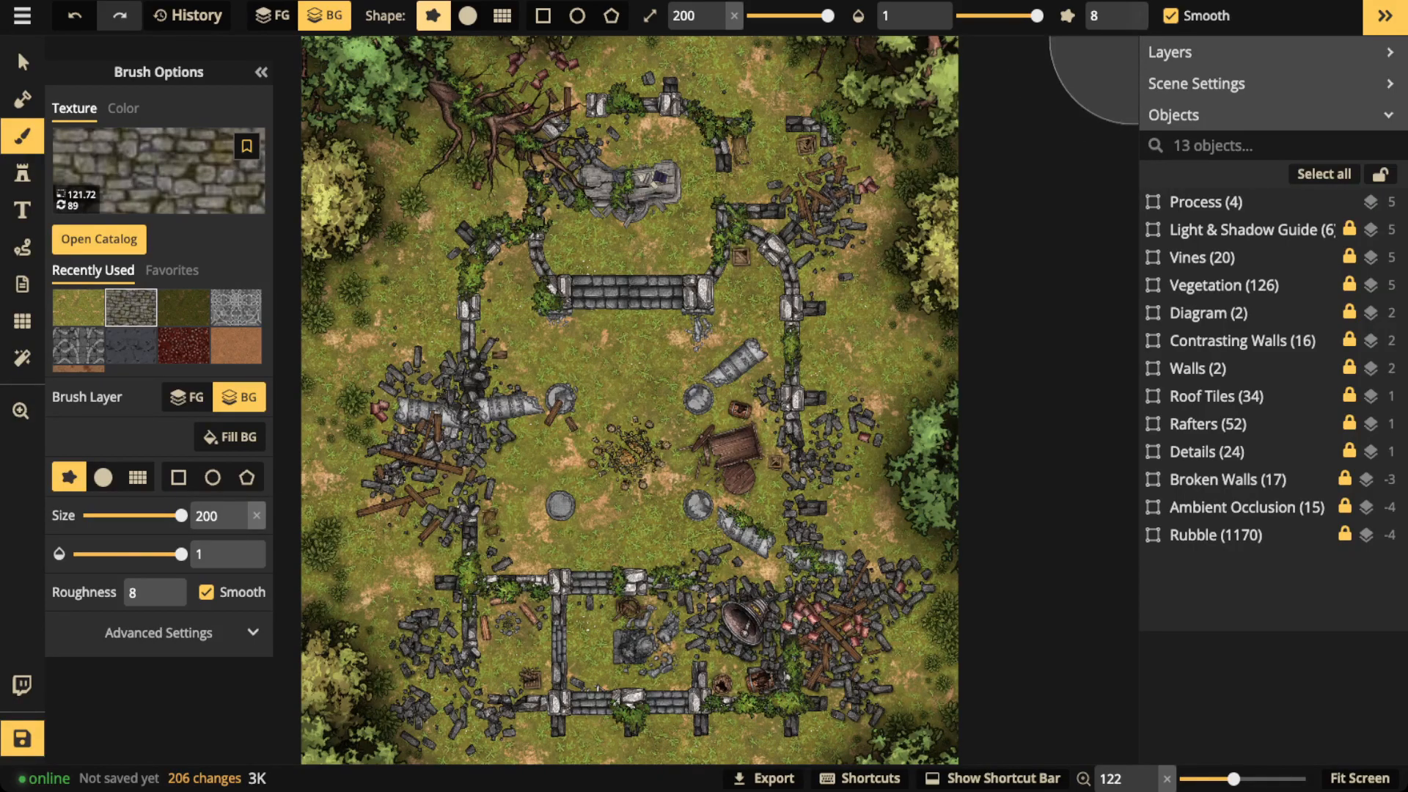
pyautogui.scroll(3, 706, 339)
pyautogui.click(1171, 15)
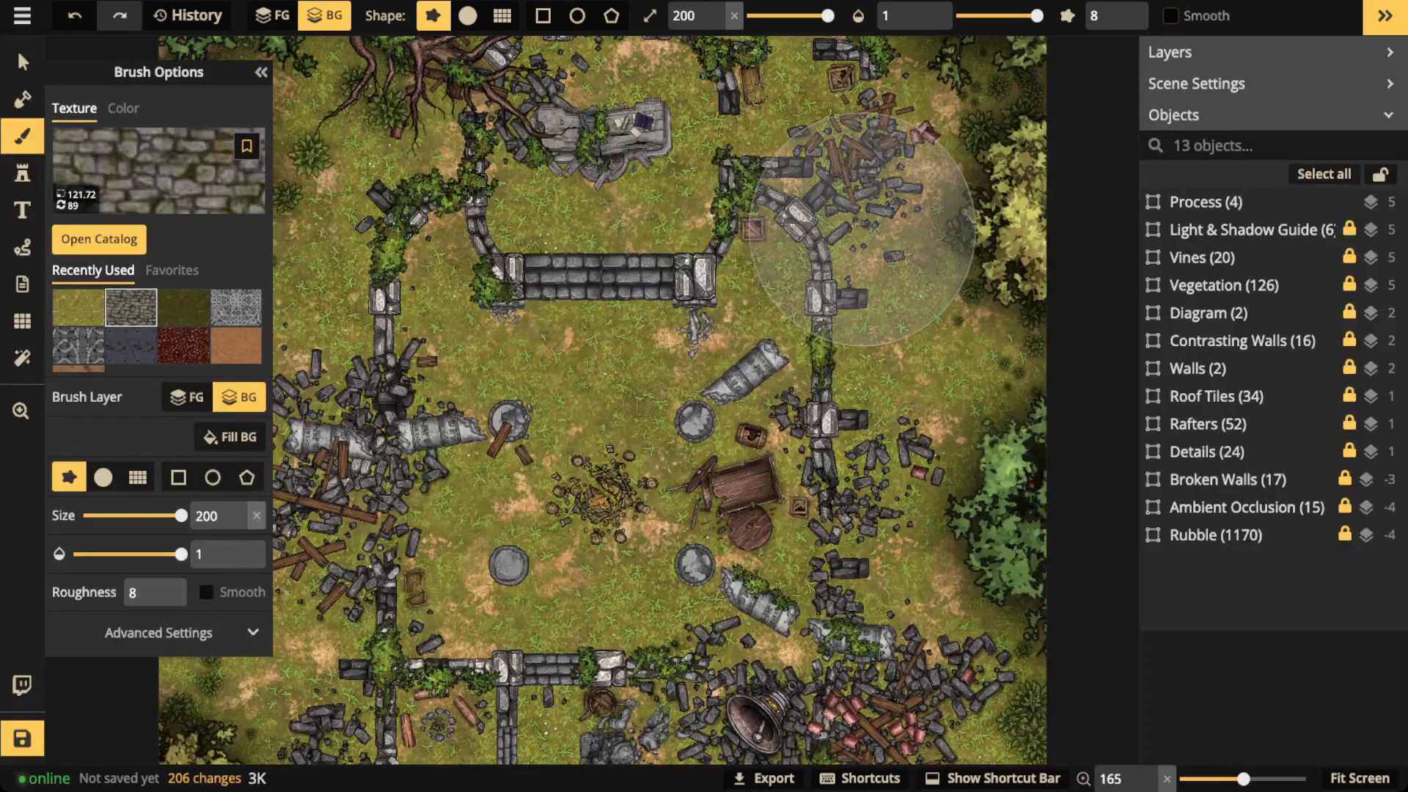
pyautogui.press('[')
pyautogui.press('[')
pyautogui.press('[')
pyautogui.press('[')
pyautogui.press('[')
pyautogui.press('[')
pyautogui.press('[')
pyautogui.press('[')
pyautogui.press('[')
pyautogui.press('[')
pyautogui.press('[')
pyautogui.press('[')
pyautogui.press('[')
pyautogui.press('[')
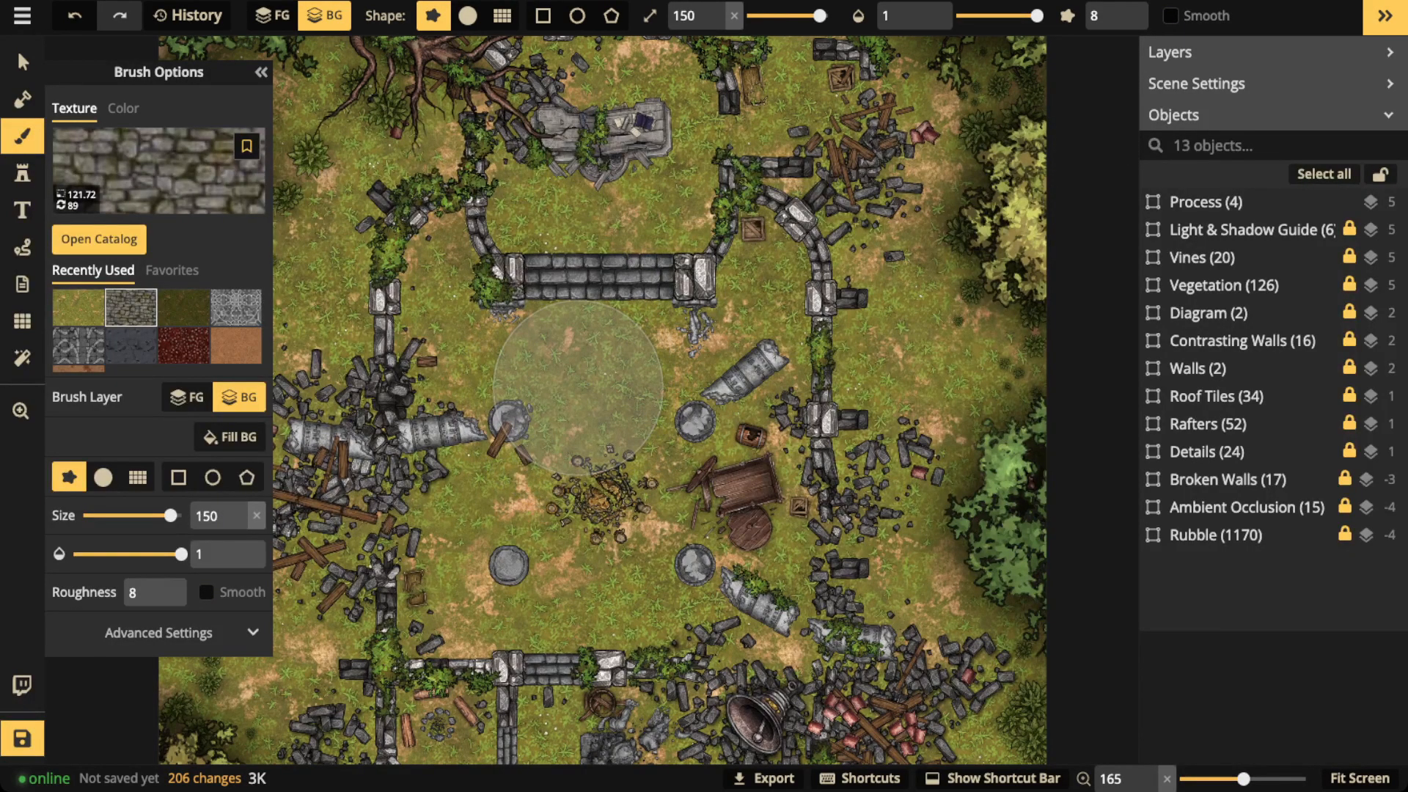
# - Try painting a full-opacity stone patch on the grass just below the stairs, and undo it
pyautogui.scroll(3, 578, 388)
pyautogui.moveTo(566, 355)
pyautogui.mouseDown()
pyautogui.moveTo(550, 343)
pyautogui.moveTo(617, 385)
pyautogui.mouseUp()
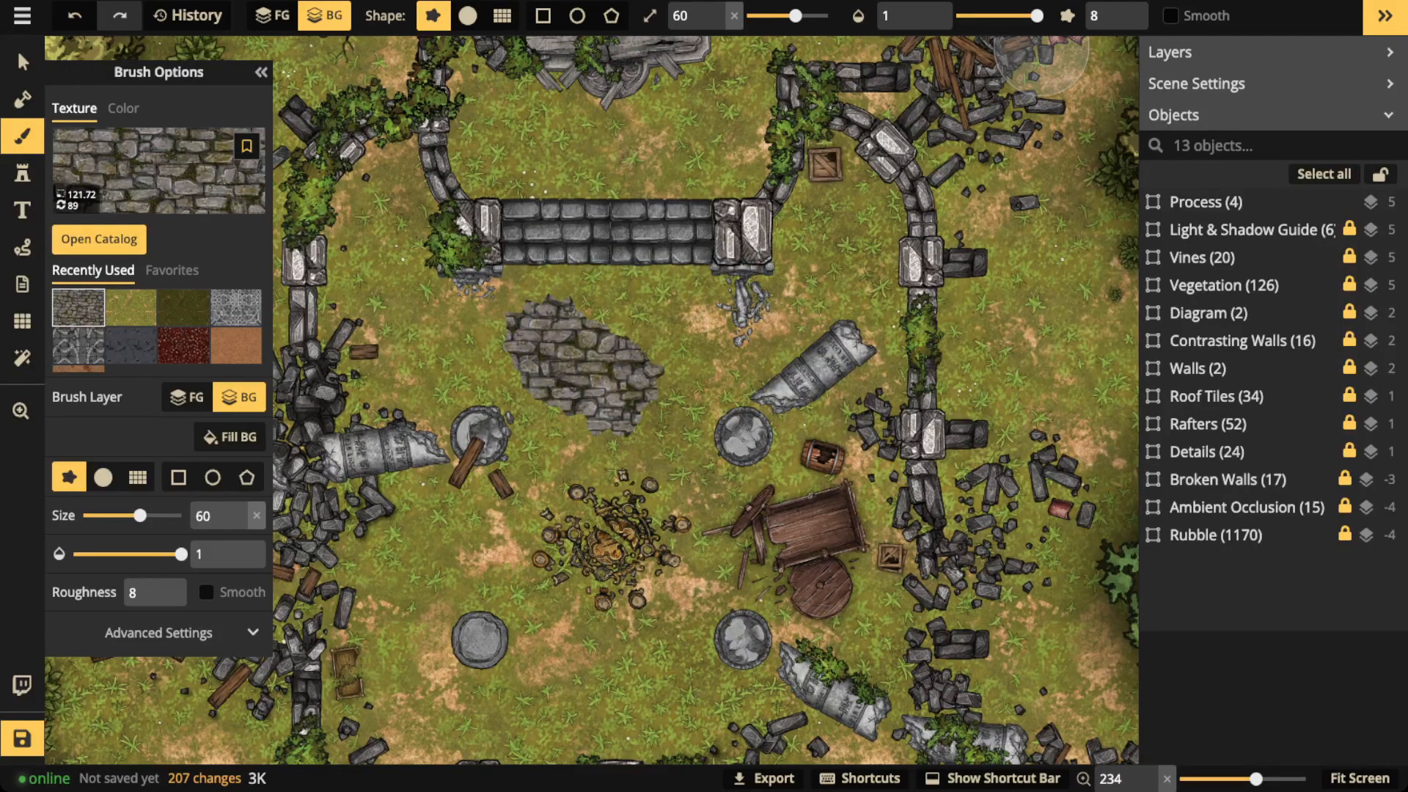
pyautogui.click(23, 63)
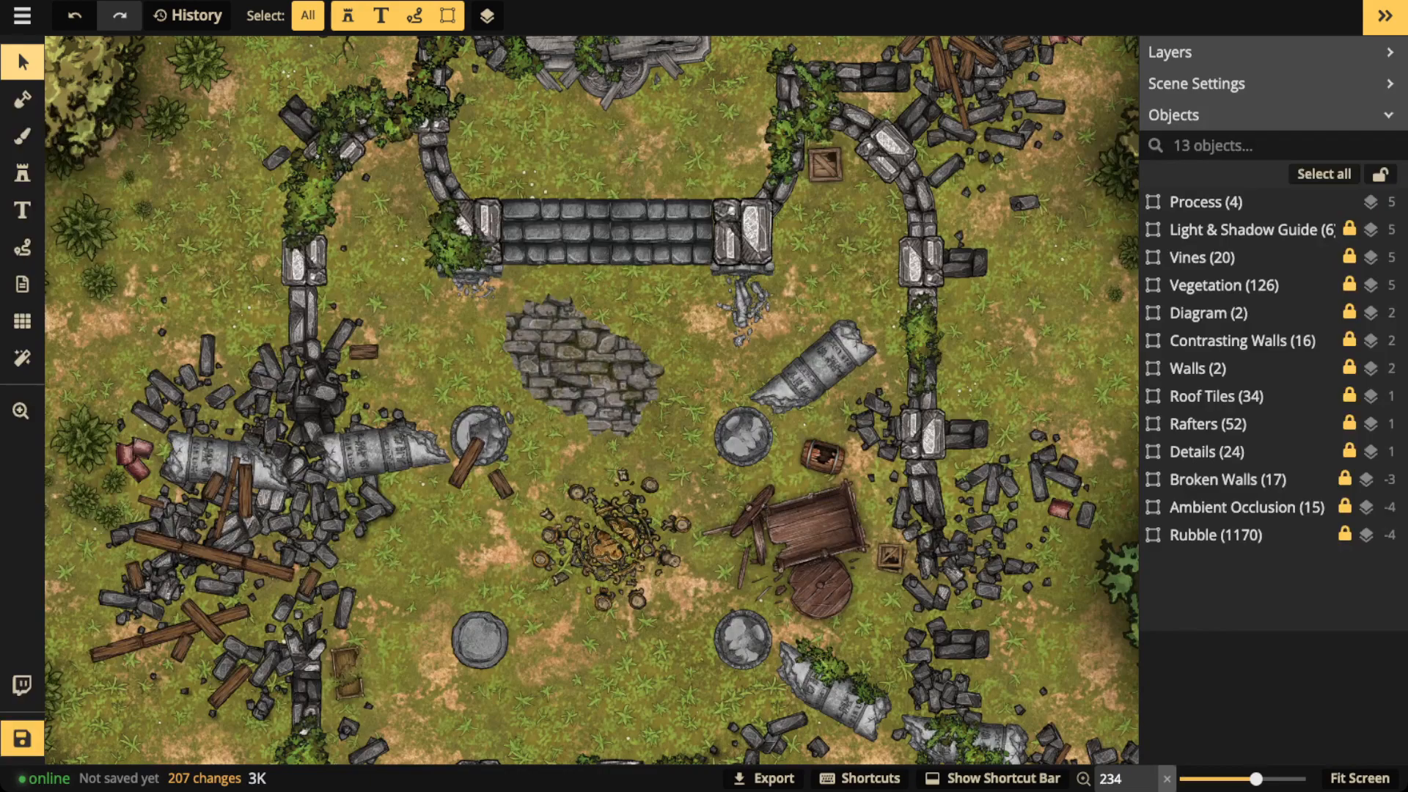
pyautogui.hotkey('ctrl', 'z')
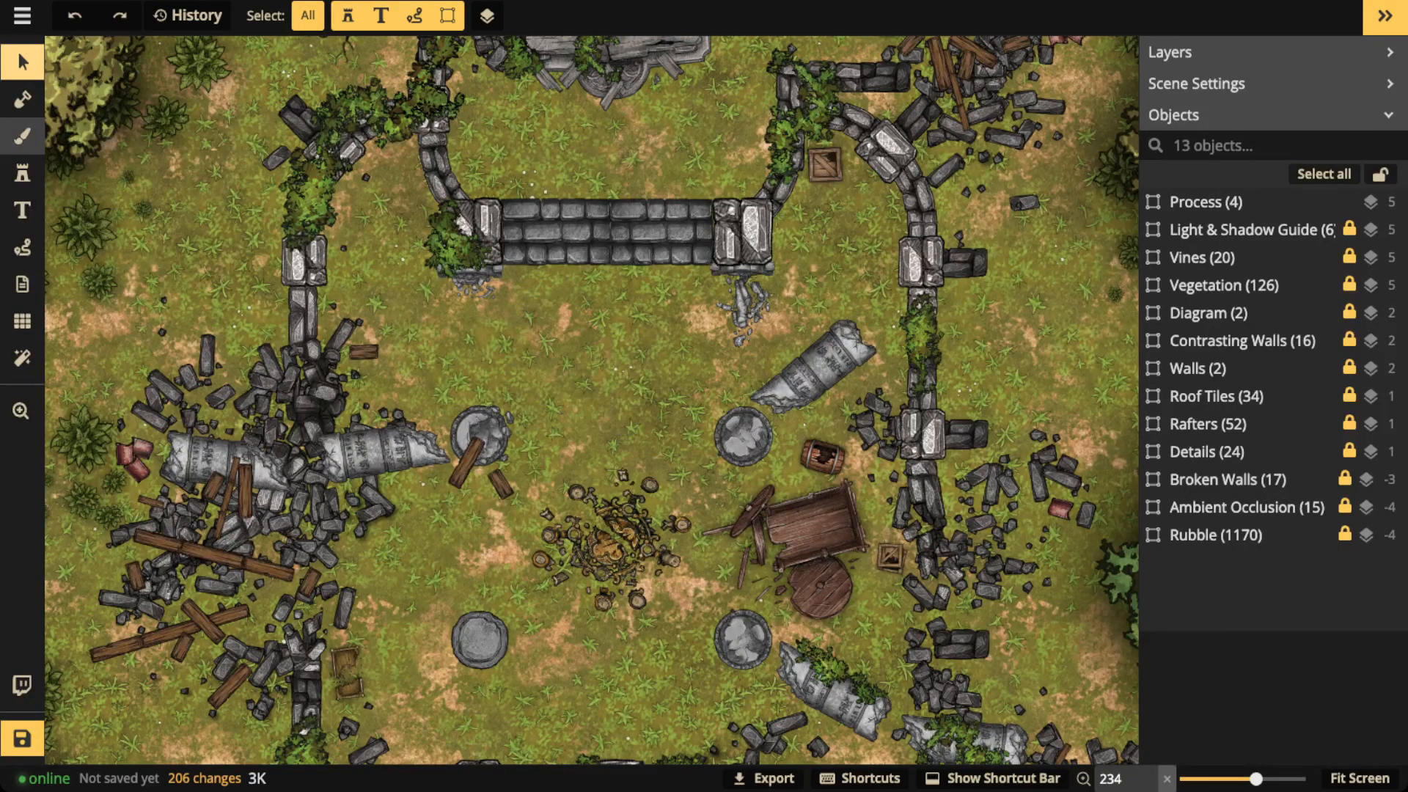
# - Paint a faint stone patch on the grass below the stairs with the brush at opacity 0.25 and size 50
pyautogui.click(22, 136)
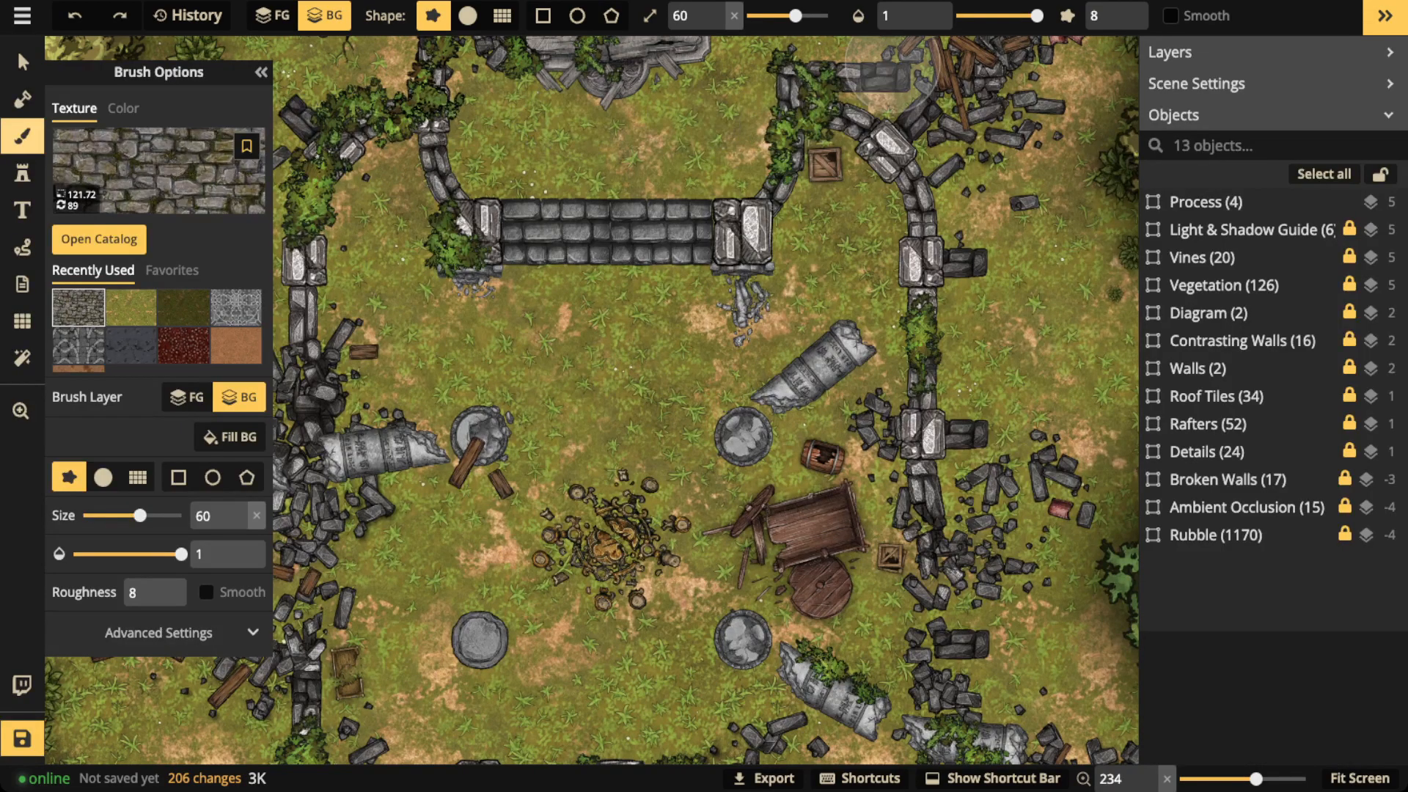
pyautogui.click(981, 15)
pyautogui.moveTo(981, 15); pyautogui.dragTo(975, 16)
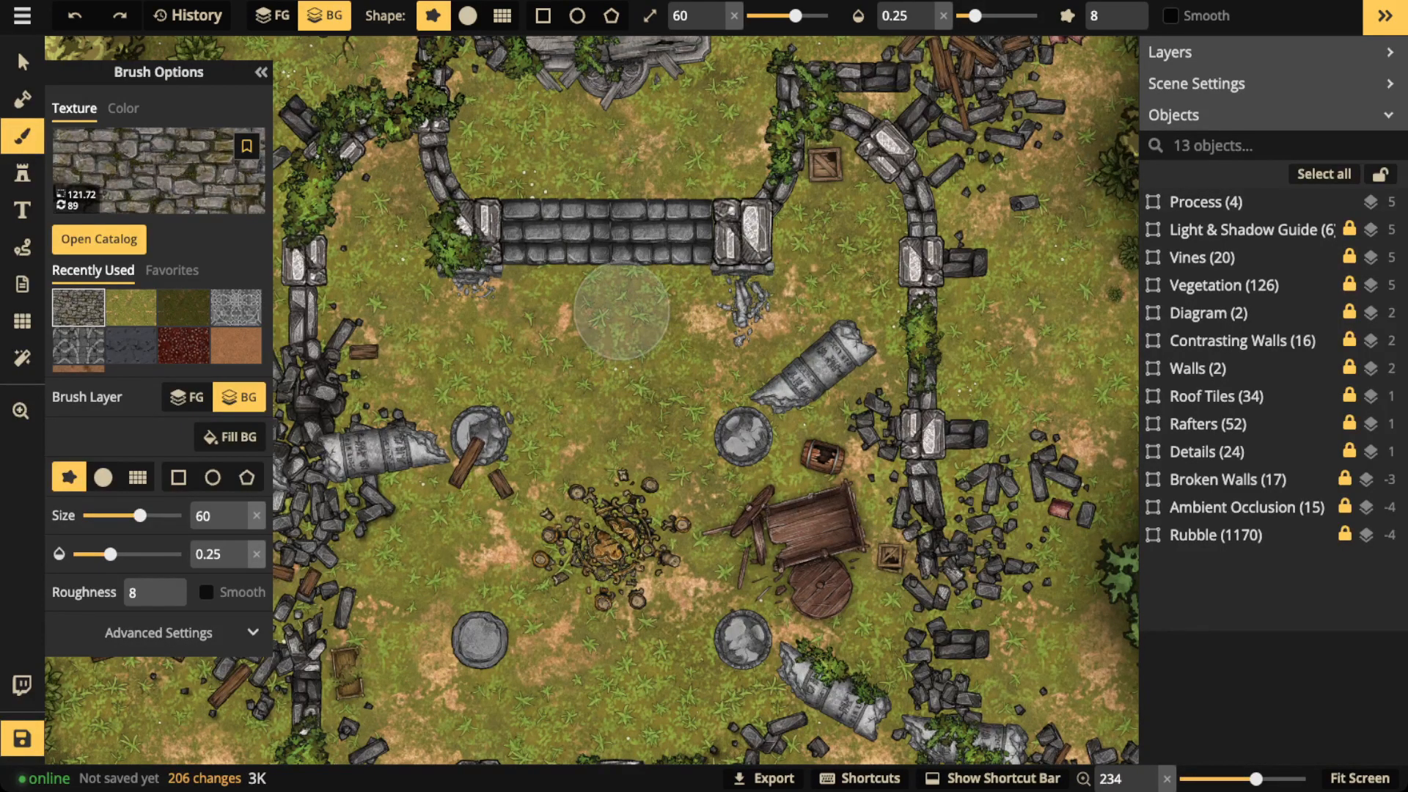
pyautogui.press('[')
pyautogui.moveTo(600, 338)
pyautogui.mouseDown()
pyautogui.moveTo(634, 335)
pyautogui.moveTo(648, 360)
pyautogui.moveTo(570, 383)
pyautogui.moveTo(619, 404)
pyautogui.moveTo(511, 377)
pyautogui.mouseUp()
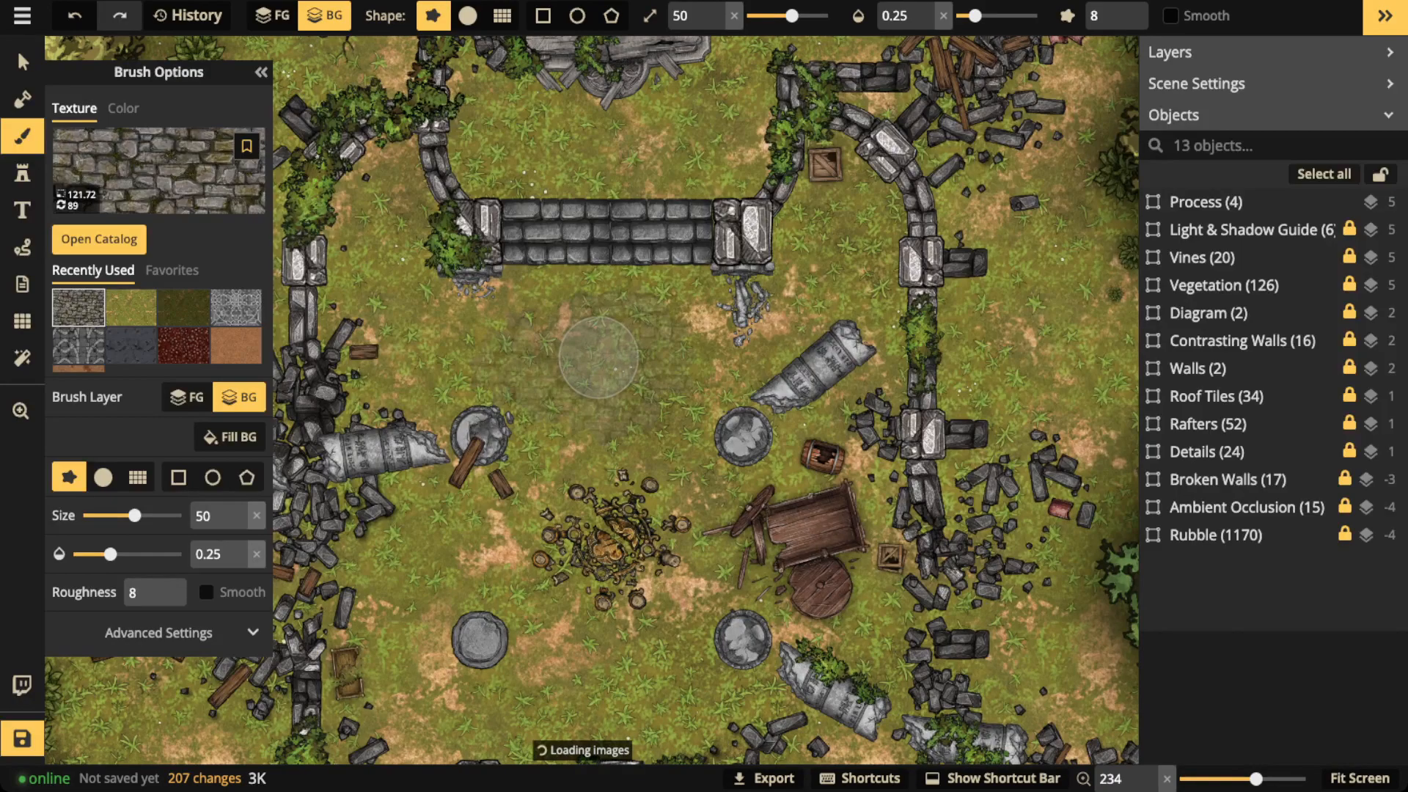
# - Undo the test stone patch below the stairs and paint faint stone flooring along the insides of the temple's main walls
pyautogui.hotkey('ctrl', 'z')
pyautogui.scroll(-3, 609, 348)
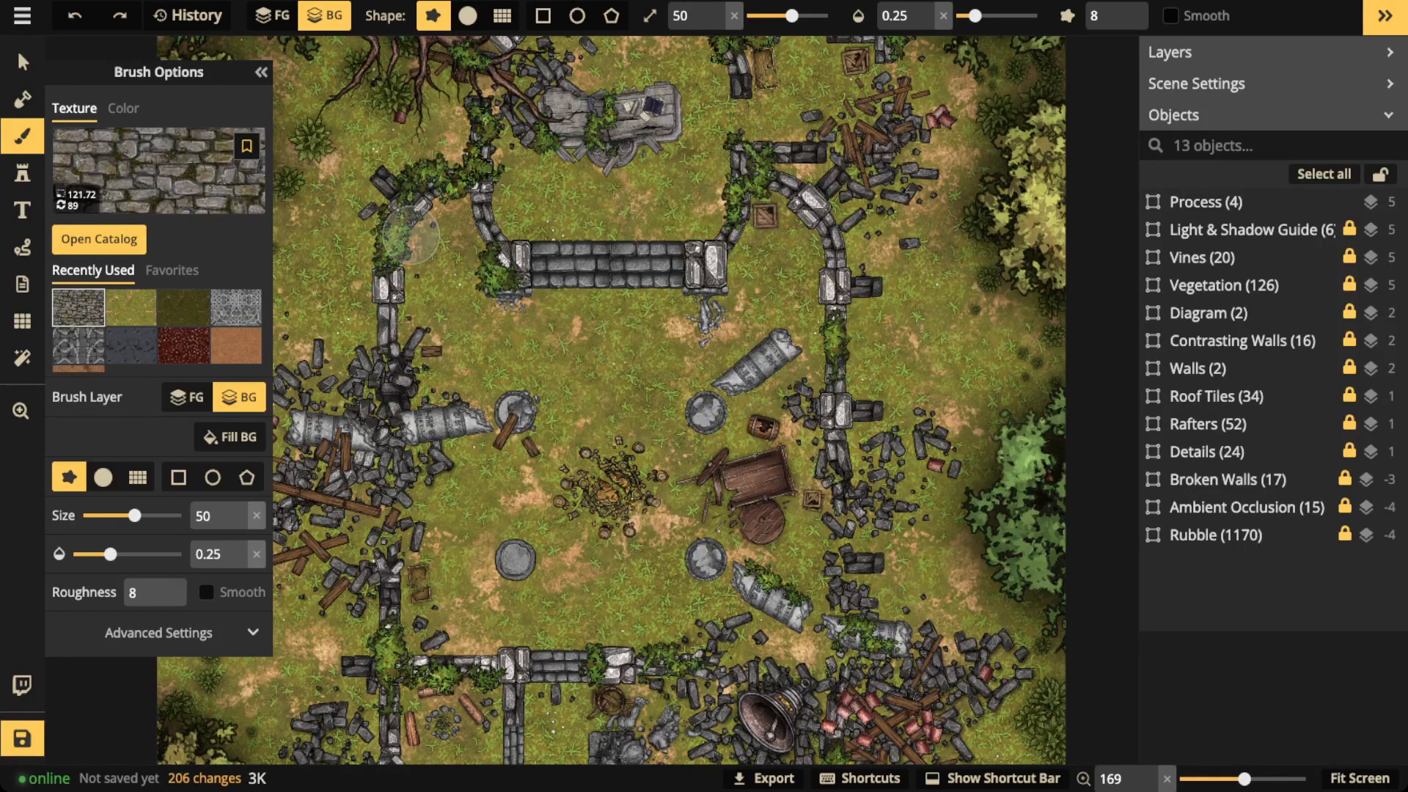
pyautogui.moveTo(415, 230)
pyautogui.mouseDown()
pyautogui.moveTo(395, 280)
pyautogui.moveTo(417, 286)
pyautogui.moveTo(392, 325)
pyautogui.moveTo(440, 181)
pyautogui.moveTo(449, 230)
pyautogui.moveTo(404, 279)
pyautogui.moveTo(423, 396)
pyautogui.moveTo(467, 310)
pyautogui.moveTo(503, 175)
pyautogui.moveTo(501, 204)
pyautogui.moveTo(528, 226)
pyautogui.moveTo(500, 187)
pyautogui.moveTo(875, 119)
pyautogui.moveTo(708, 215)
pyautogui.moveTo(711, 168)
pyautogui.moveTo(811, 64)
pyautogui.moveTo(767, 138)
pyautogui.moveTo(804, 112)
pyautogui.moveTo(763, 210)
pyautogui.moveTo(842, 244)
pyautogui.moveTo(823, 261)
pyautogui.moveTo(801, 403)
pyautogui.mouseUp()
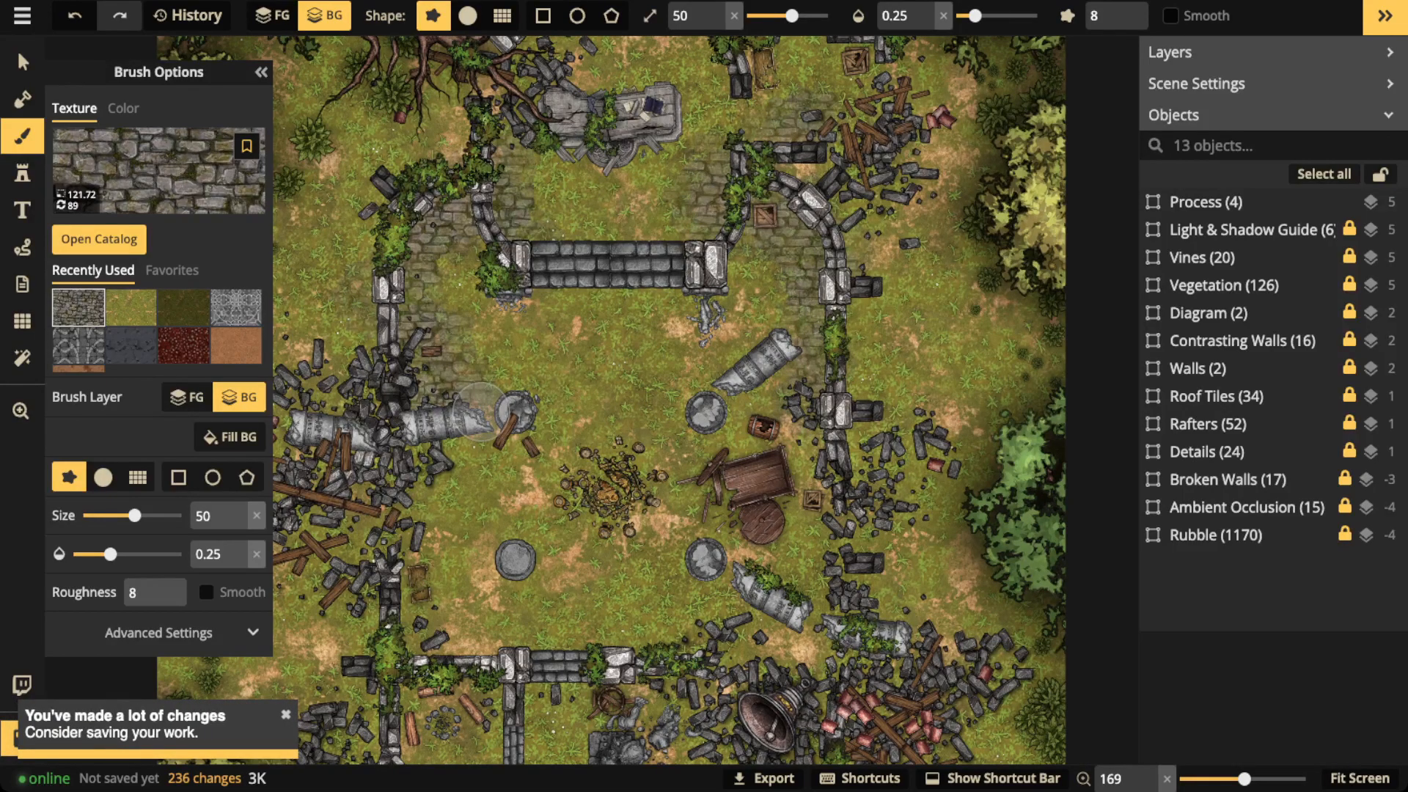
pyautogui.moveTo(440, 476)
pyautogui.mouseDown()
pyautogui.moveTo(426, 579)
pyautogui.moveTo(491, 633)
pyautogui.mouseUp()
pyautogui.moveTo(683, 566); pyautogui.dragTo(831, 358)
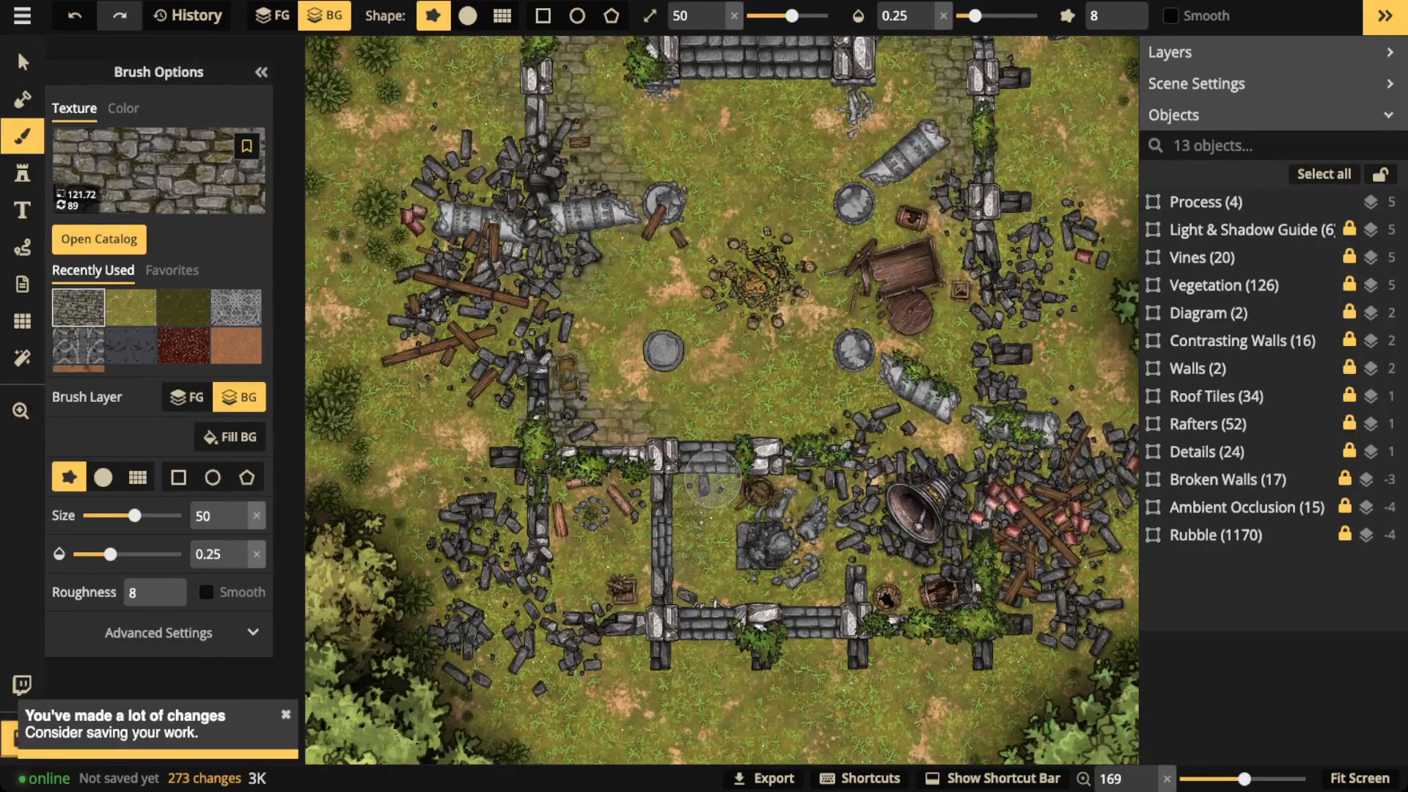
# - Paint faded stone flooring inside the small entrance rooms at the temple's lower end
pyautogui.moveTo(756, 581)
pyautogui.mouseDown()
pyautogui.moveTo(694, 473)
pyautogui.moveTo(688, 597)
pyautogui.moveTo(697, 495)
pyautogui.moveTo(716, 564)
pyautogui.moveTo(805, 593)
pyautogui.moveTo(707, 595)
pyautogui.moveTo(734, 547)
pyautogui.mouseUp()
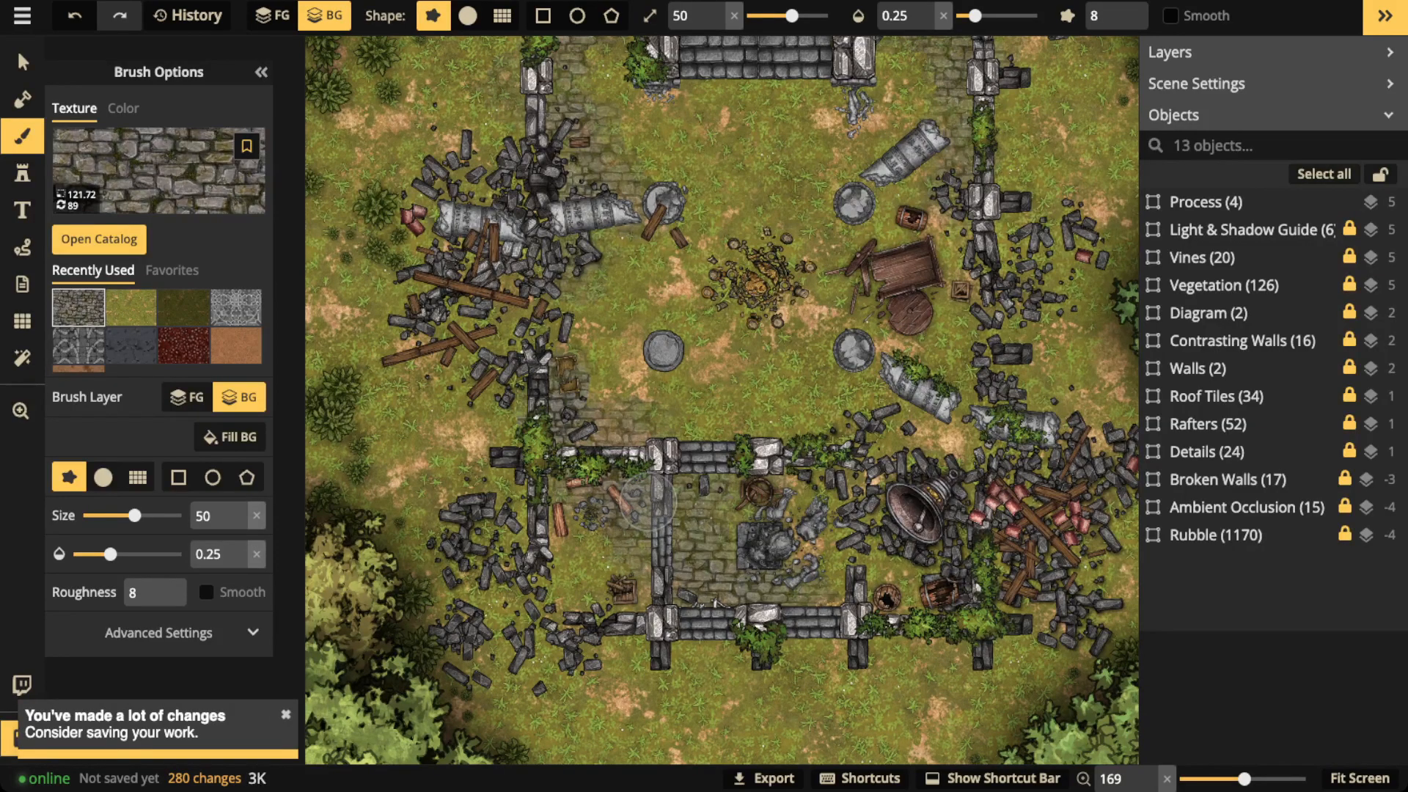
pyautogui.moveTo(514, 462); pyautogui.dragTo(489, 448)
pyautogui.moveTo(519, 105); pyautogui.dragTo(526, 123)
pyautogui.press('space')
pyautogui.moveTo(895, 272); pyautogui.dragTo(721, 429)
pyautogui.moveTo(806, 187)
pyautogui.mouseDown()
pyautogui.moveTo(825, 230)
pyautogui.moveTo(834, 187)
pyautogui.moveTo(808, 93)
pyautogui.mouseUp()
pyautogui.press('space')
pyautogui.moveTo(875, 657); pyautogui.dragTo(928, 410)
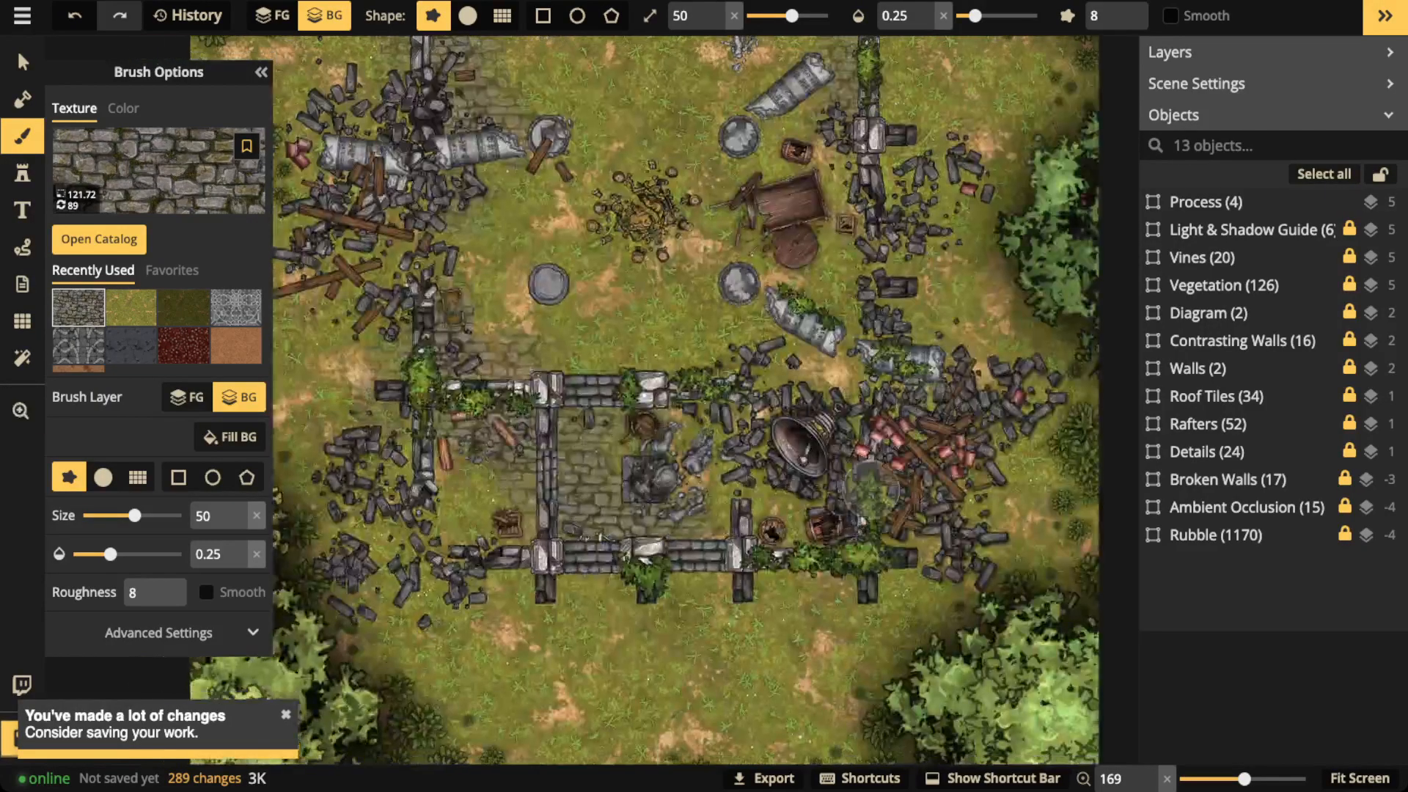
# - Paint a faded stone path across the grass from the temple's lower entrance to the map's bottom edge
pyautogui.moveTo(888, 591)
pyautogui.mouseDown()
pyautogui.moveTo(788, 595)
pyautogui.moveTo(724, 581)
pyautogui.moveTo(620, 608)
pyautogui.moveTo(595, 669)
pyautogui.mouseUp()
pyautogui.moveTo(599, 738)
pyautogui.mouseDown()
pyautogui.moveTo(632, 656)
pyautogui.moveTo(658, 636)
pyautogui.moveTo(730, 664)
pyautogui.moveTo(780, 752)
pyautogui.mouseUp()
pyautogui.press('space')
pyautogui.moveTo(808, 613); pyautogui.dragTo(790, 367)
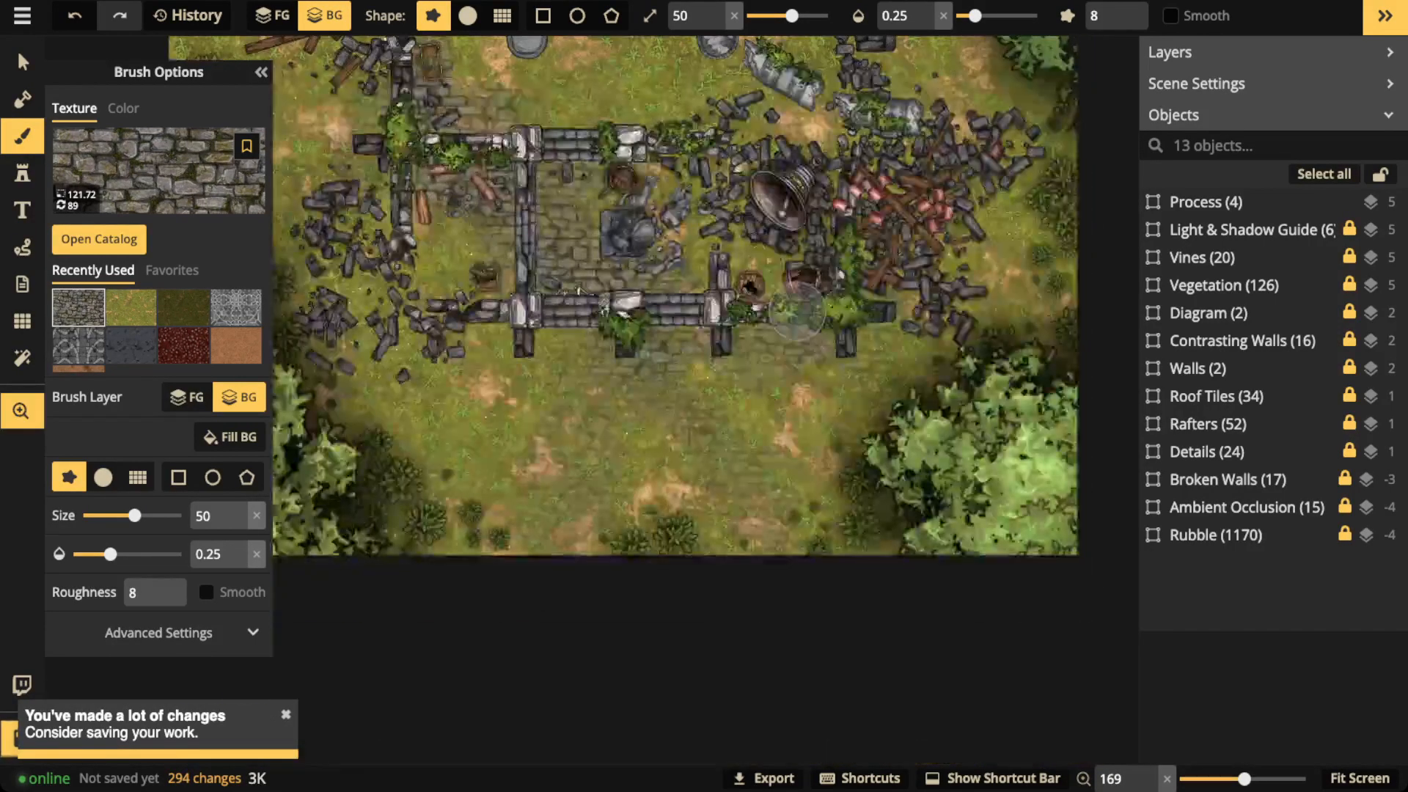
pyautogui.moveTo(625, 394)
pyautogui.mouseDown()
pyautogui.moveTo(726, 446)
pyautogui.moveTo(712, 475)
pyautogui.moveTo(750, 477)
pyautogui.moveTo(728, 395)
pyautogui.moveTo(754, 394)
pyautogui.moveTo(751, 317)
pyautogui.moveTo(565, 401)
pyautogui.moveTo(544, 372)
pyautogui.moveTo(529, 520)
pyautogui.moveTo(551, 525)
pyautogui.moveTo(552, 566)
pyautogui.moveTo(845, 505)
pyautogui.moveTo(804, 483)
pyautogui.mouseUp()
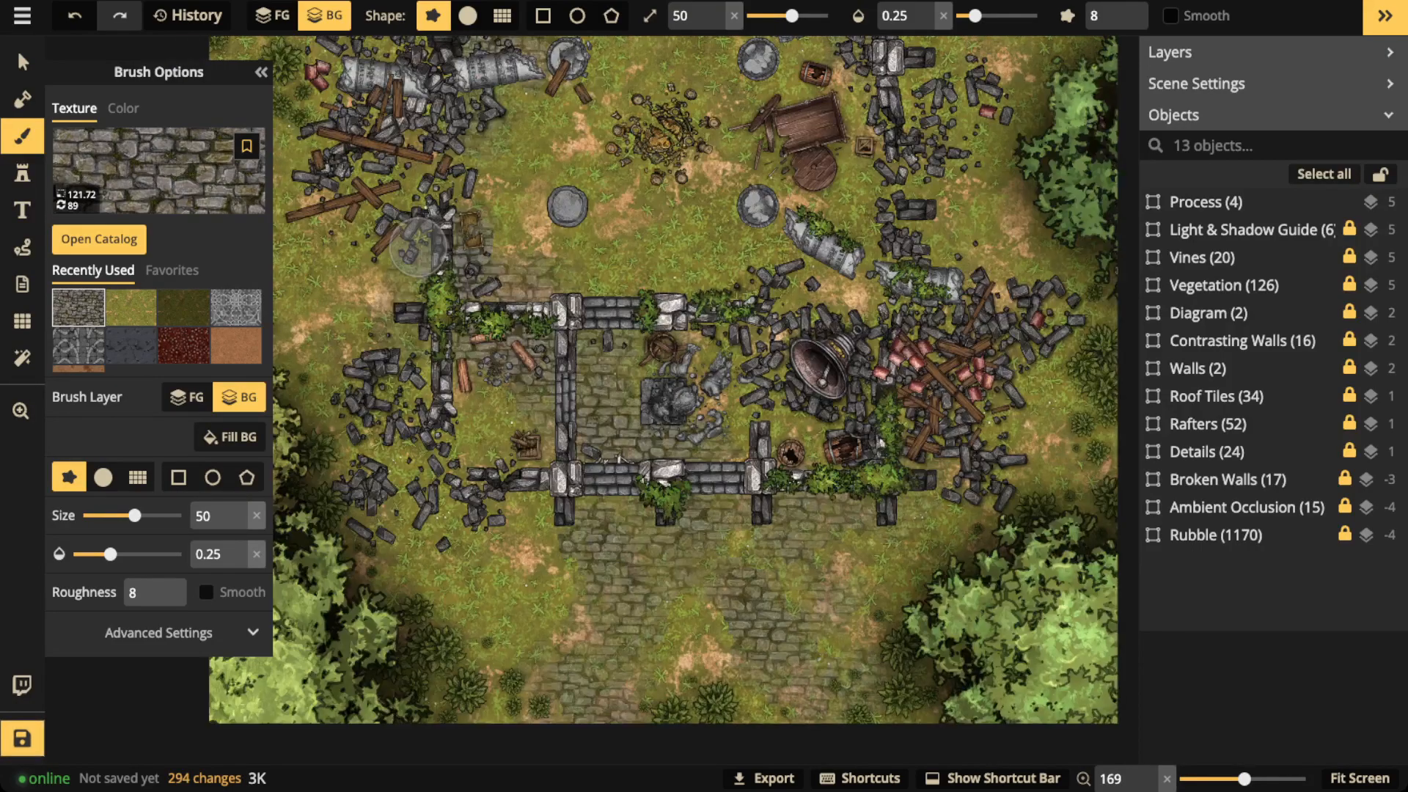
# - Paint faint stone patches around the lower-left corner and outer side walls, blending them into the surrounding rubble
pyautogui.moveTo(391, 320)
pyautogui.mouseDown()
pyautogui.moveTo(492, 378)
pyautogui.moveTo(559, 342)
pyautogui.moveTo(526, 445)
pyautogui.moveTo(656, 446)
pyautogui.moveTo(765, 420)
pyautogui.mouseUp()
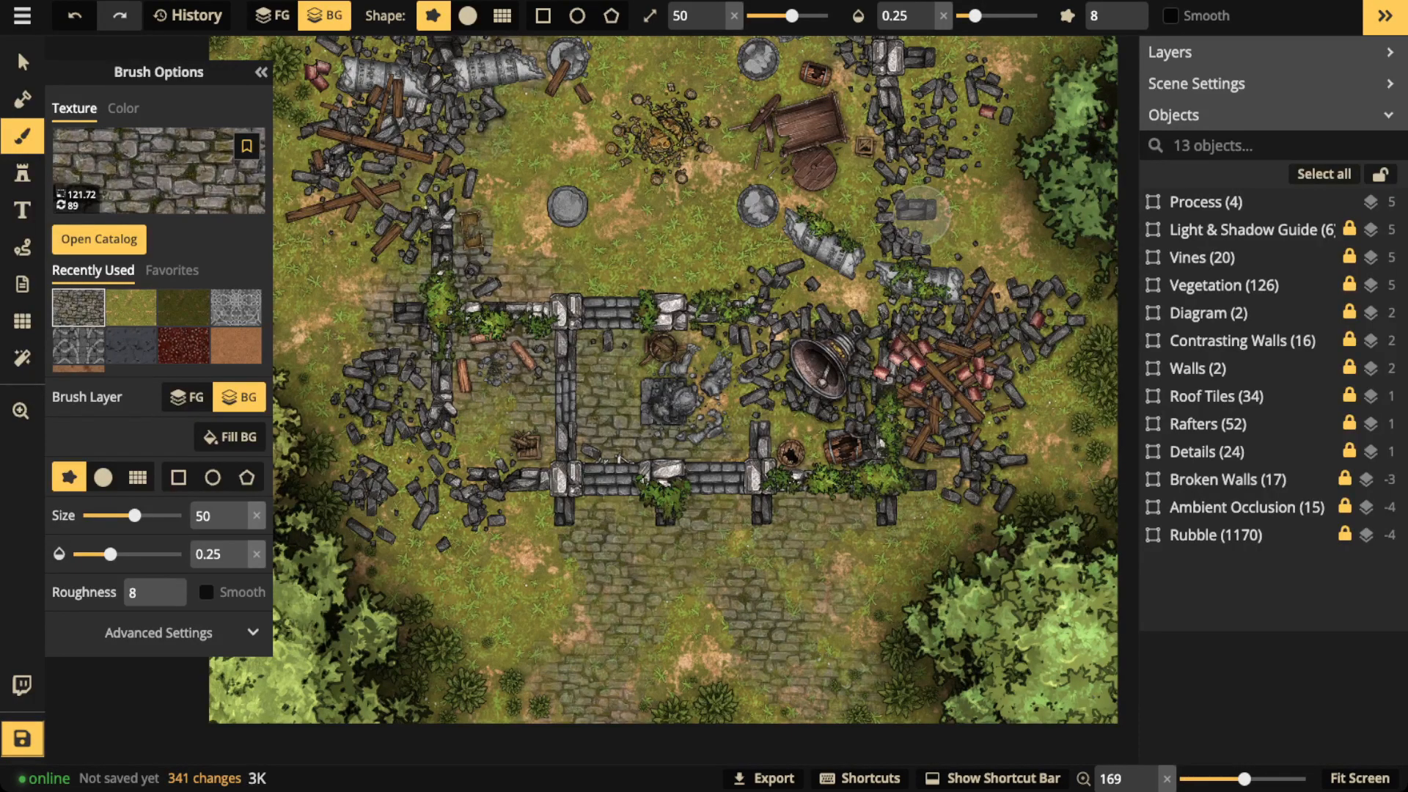
pyautogui.moveTo(884, 193)
pyautogui.mouseDown()
pyautogui.moveTo(920, 228)
pyautogui.moveTo(886, 157)
pyautogui.moveTo(822, 360)
pyautogui.mouseUp()
pyautogui.moveTo(978, 252); pyautogui.dragTo(890, 232)
pyautogui.moveTo(873, 141)
pyautogui.mouseDown()
pyautogui.moveTo(868, 129)
pyautogui.moveTo(907, 152)
pyautogui.mouseUp()
pyautogui.moveTo(575, 159)
pyautogui.mouseDown()
pyautogui.moveTo(644, 152)
pyautogui.moveTo(593, 150)
pyautogui.moveTo(645, 182)
pyautogui.moveTo(644, 77)
pyautogui.moveTo(564, 81)
pyautogui.moveTo(529, 83)
pyautogui.mouseUp()
pyautogui.scroll(-2, 530, 83)
pyautogui.scroll(-2, 539, 109)
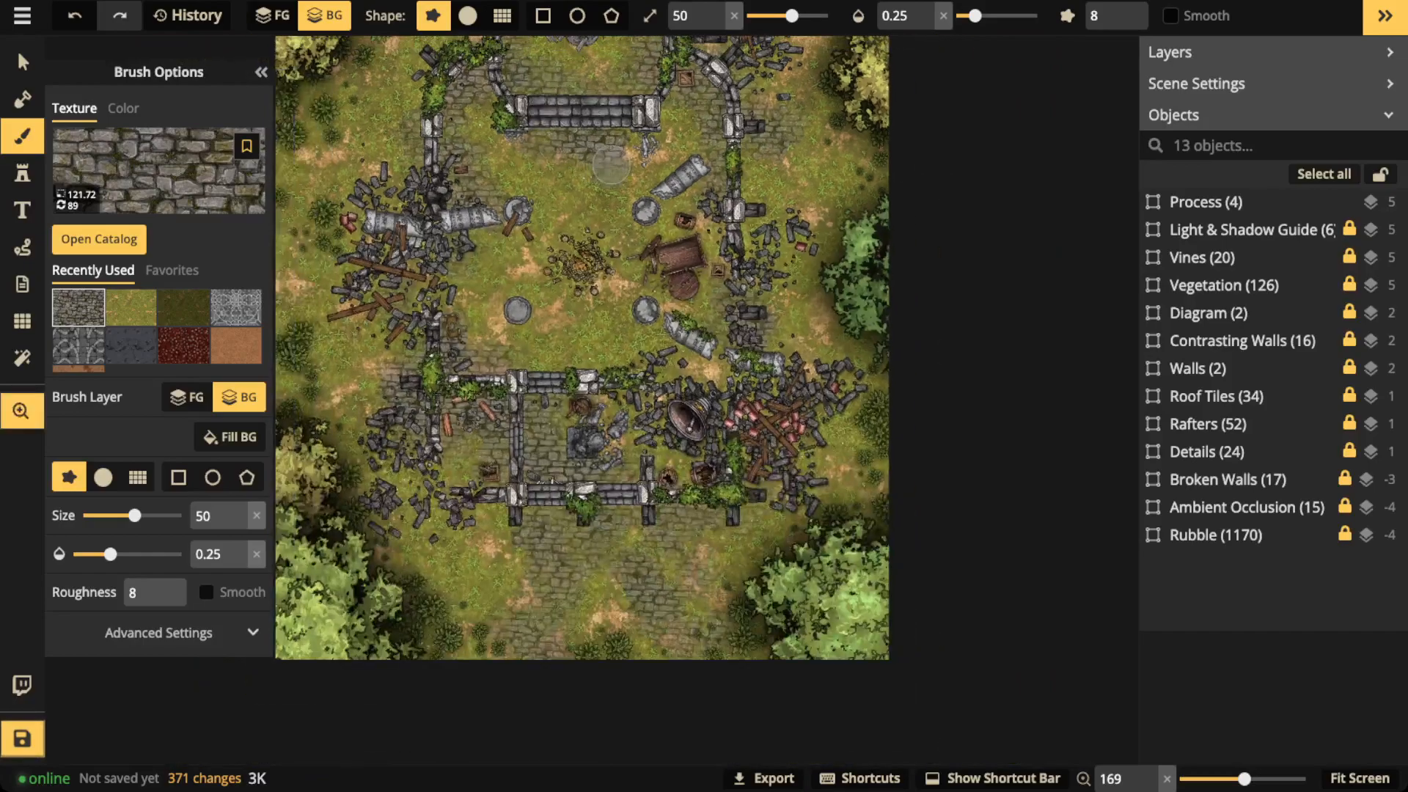
pyautogui.moveTo(606, 163); pyautogui.dragTo(608, 384)
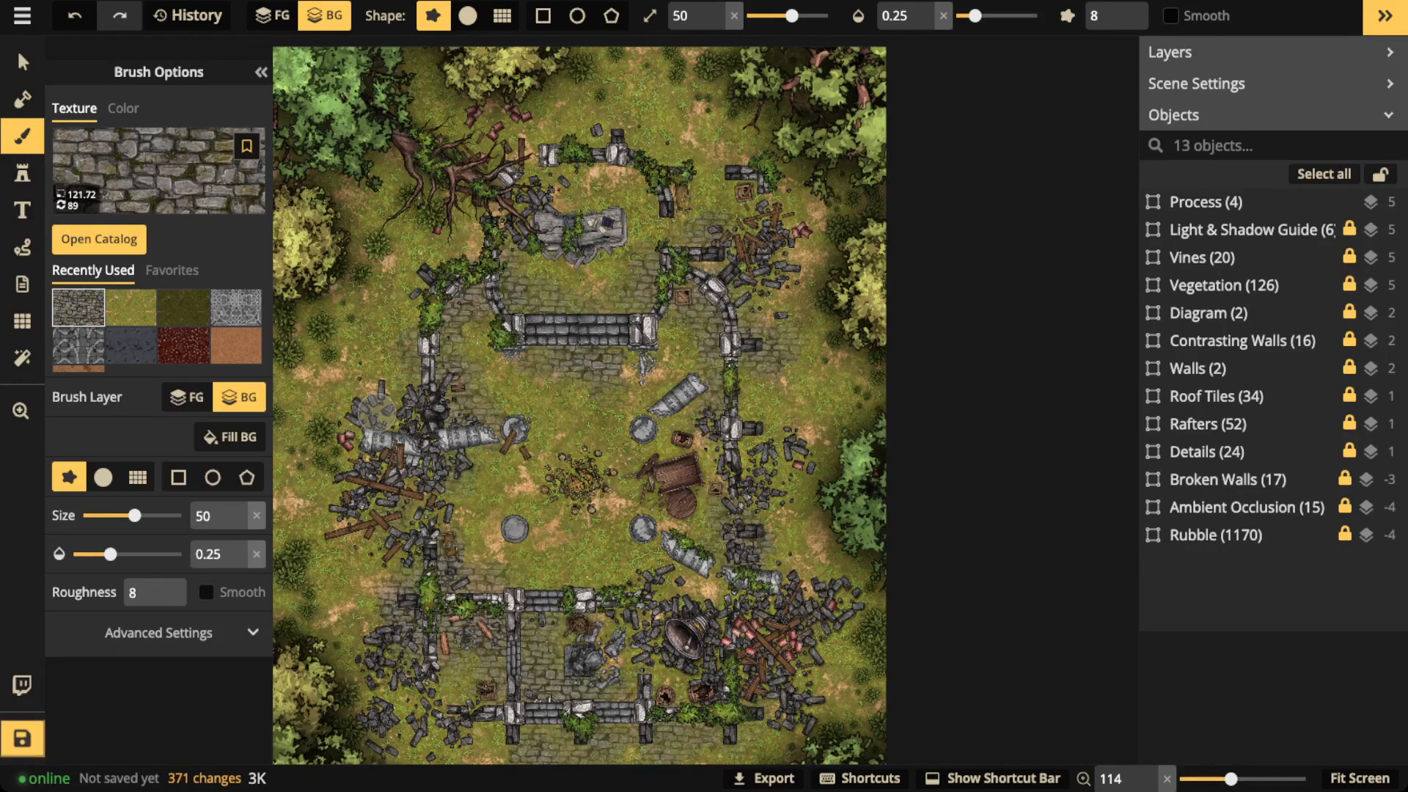
# - Choose the curved-pattern stone tile texture and paint a faded aisle from the stairs down to the entrance wall at opacity 0.25
pyautogui.click(78, 346)
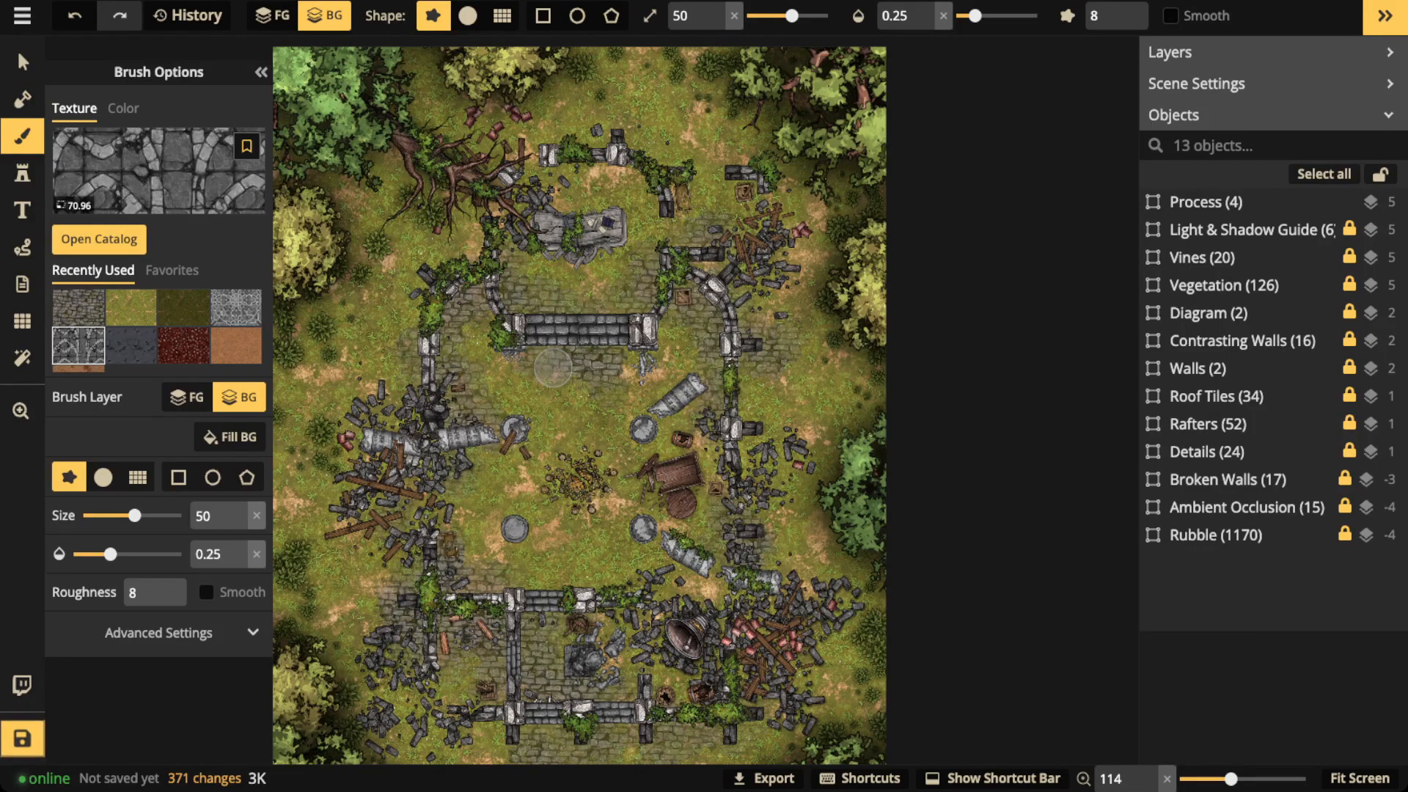
pyautogui.click(158, 633)
pyautogui.scroll(-2, 139, 476)
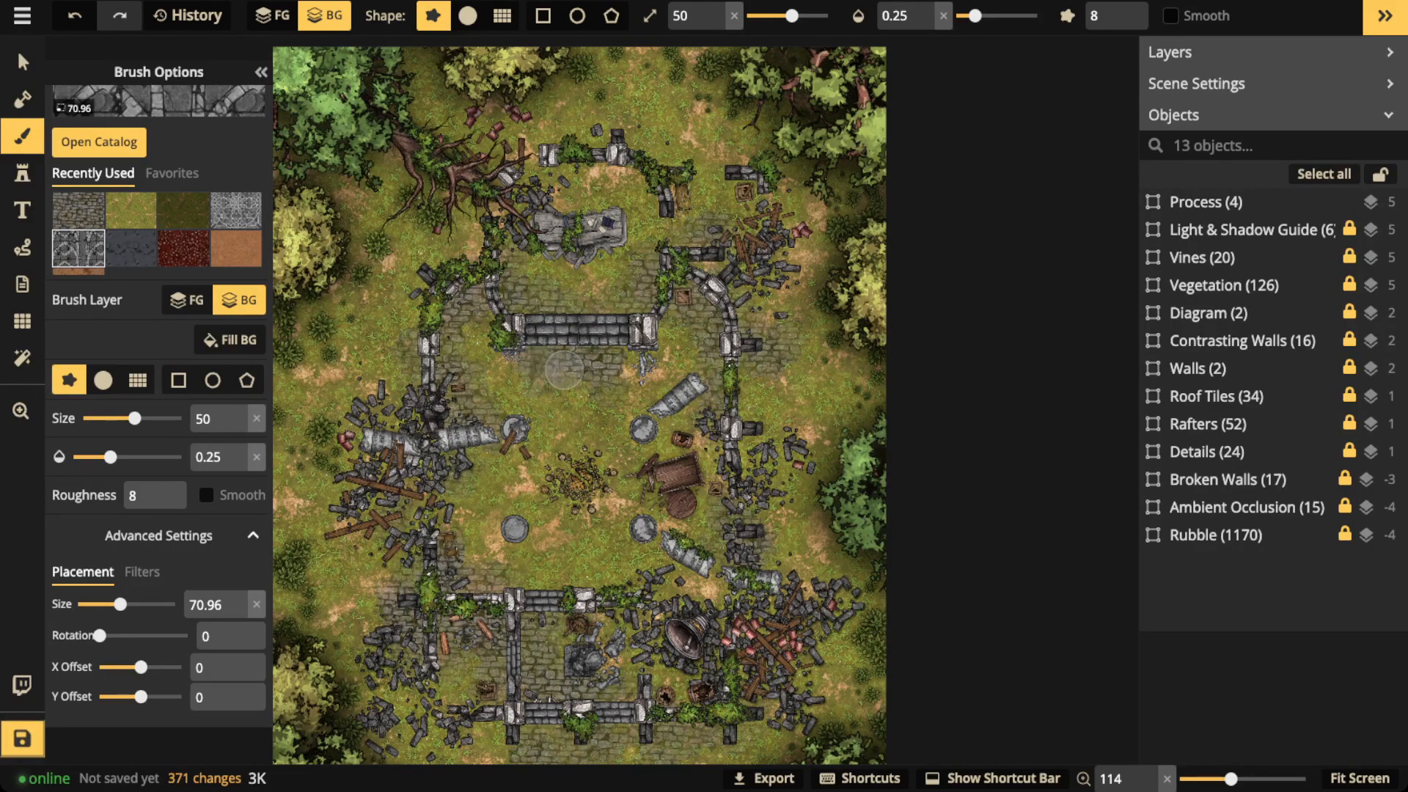
pyautogui.moveTo(591, 361)
pyautogui.mouseDown()
pyautogui.moveTo(567, 393)
pyautogui.moveTo(559, 382)
pyautogui.moveTo(617, 368)
pyautogui.moveTo(527, 575)
pyautogui.moveTo(632, 578)
pyautogui.moveTo(557, 535)
pyautogui.moveTo(551, 554)
pyautogui.moveTo(534, 484)
pyautogui.moveTo(495, 489)
pyautogui.moveTo(697, 523)
pyautogui.moveTo(636, 451)
pyautogui.moveTo(653, 464)
pyautogui.moveTo(669, 453)
pyautogui.moveTo(594, 303)
pyautogui.mouseUp()
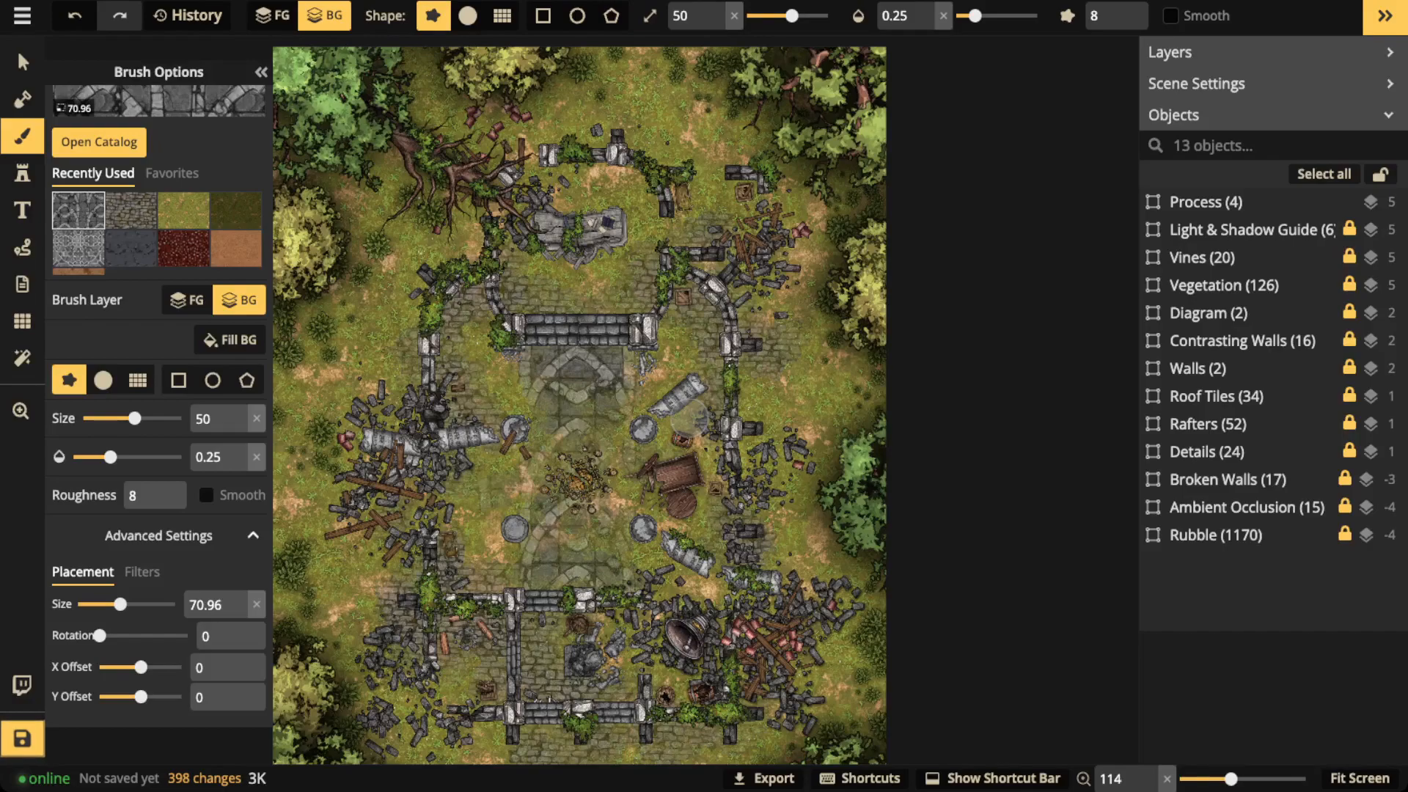
# - Choose the ornate rosette stone texture and paint a faded floor around the altar above the stairs
pyautogui.scroll(2, 158, 176)
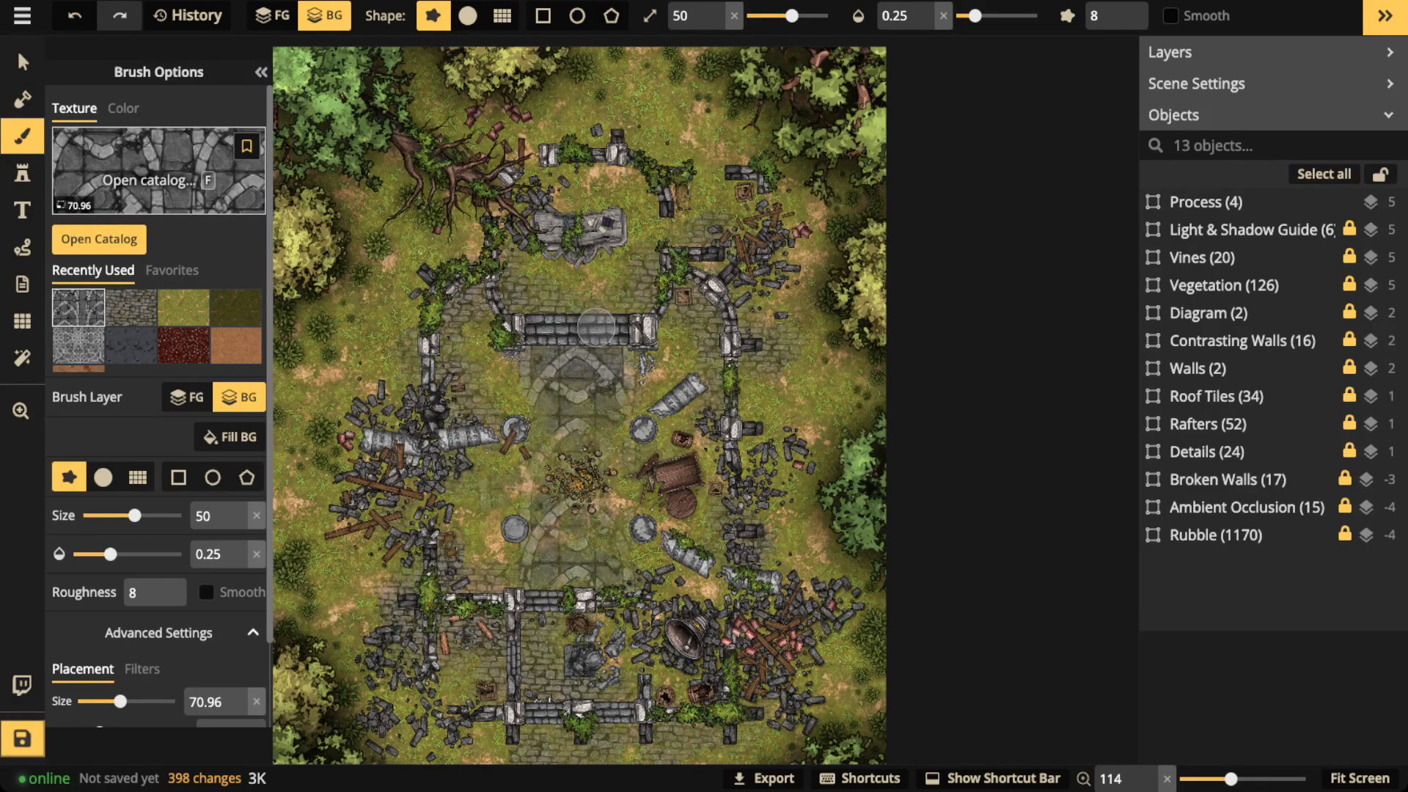
pyautogui.click(79, 346)
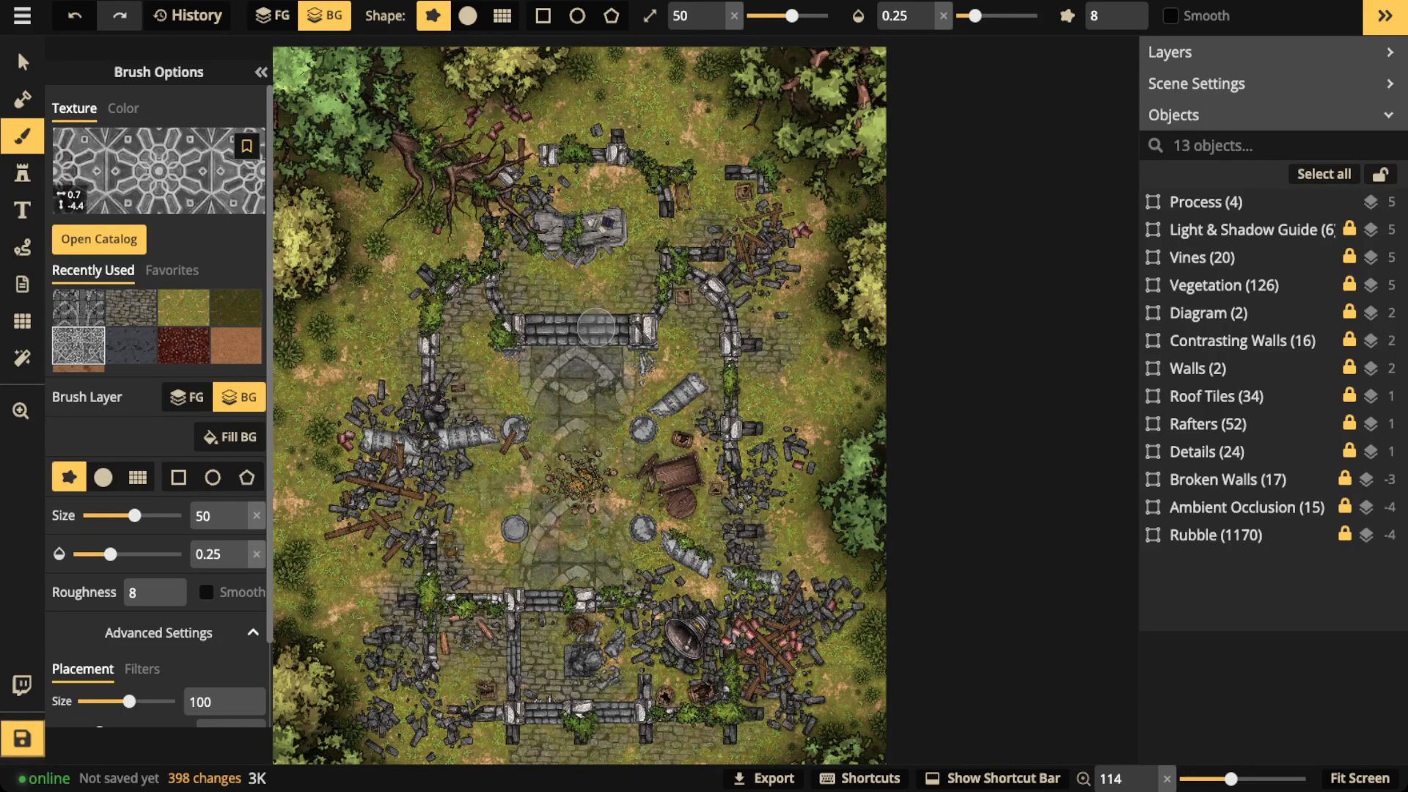
pyautogui.click(172, 270)
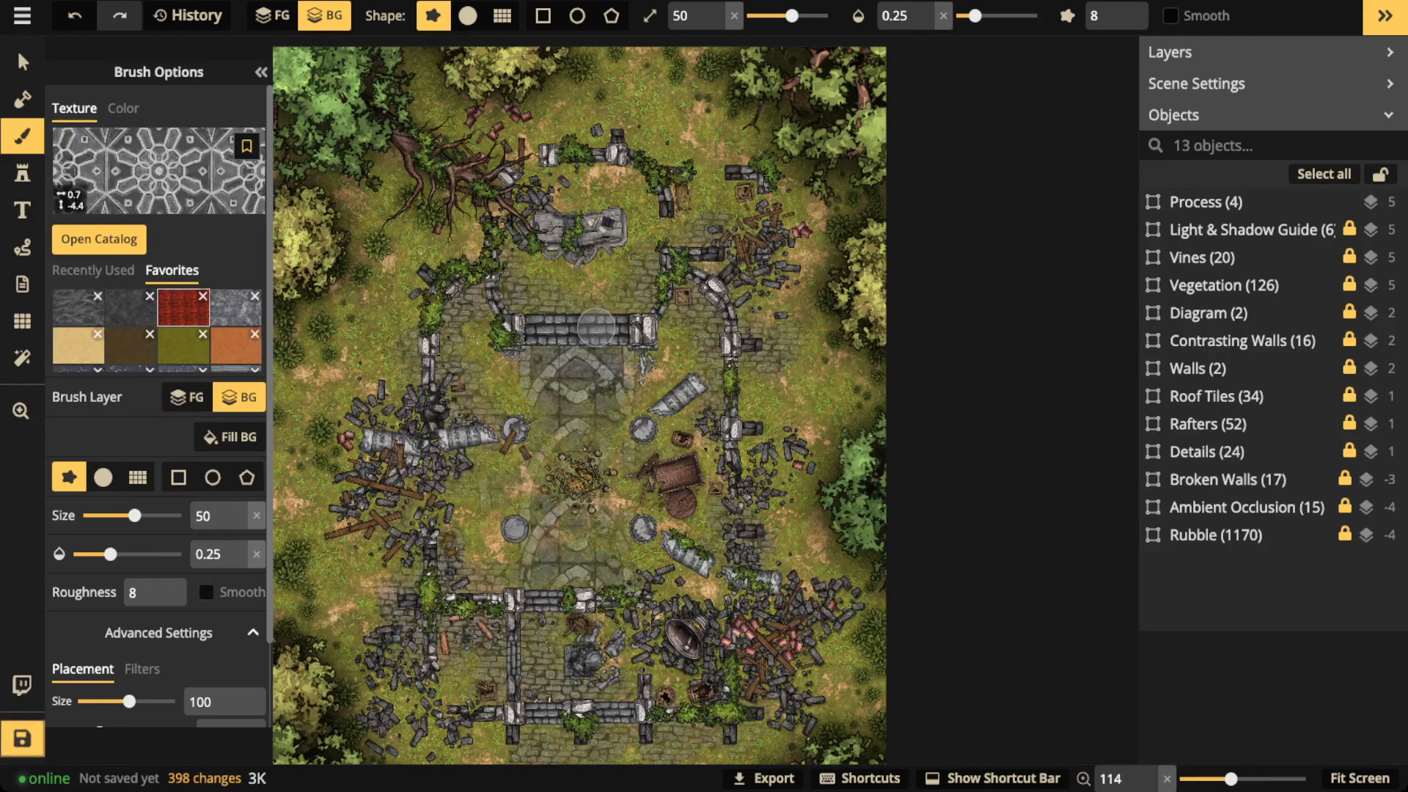
pyautogui.click(93, 270)
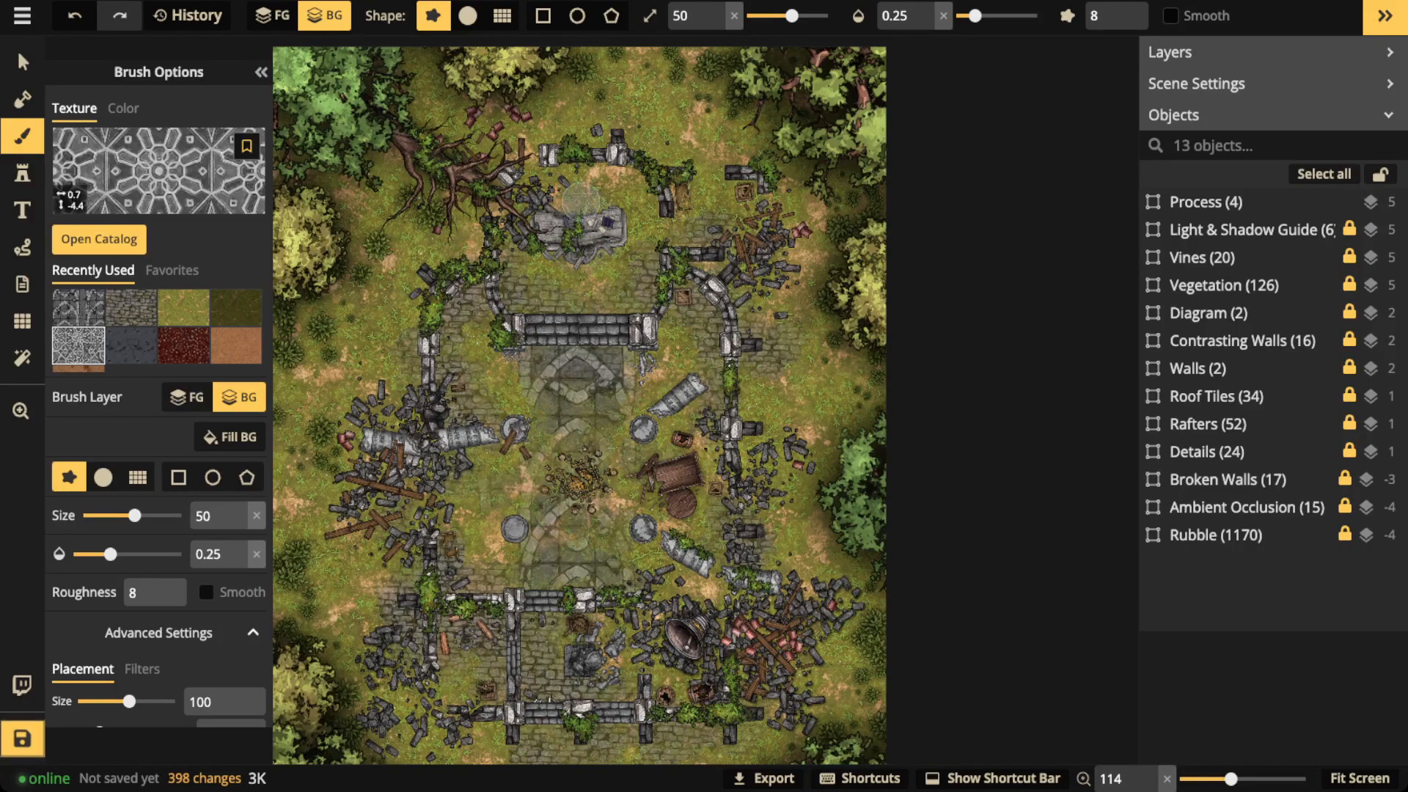
pyautogui.click(591, 253)
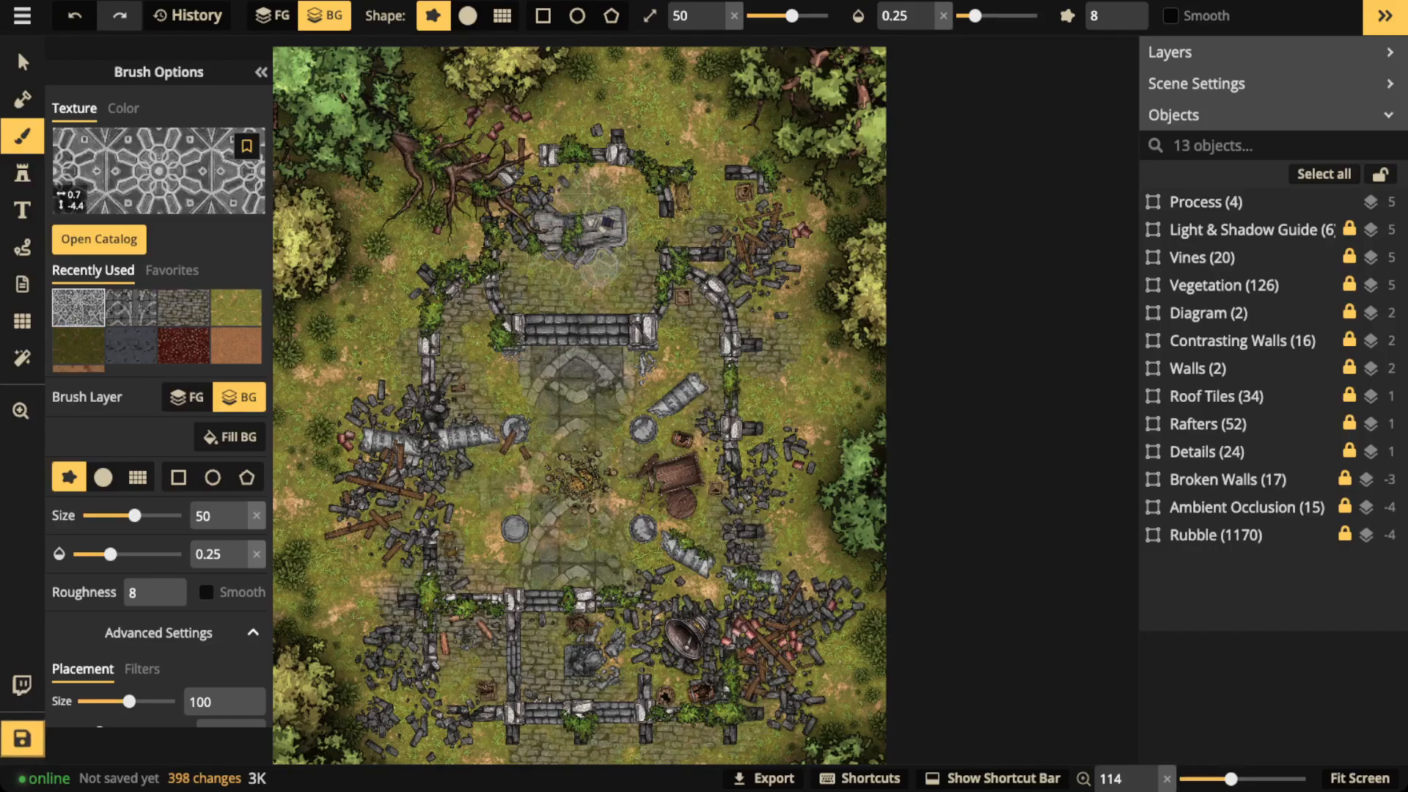
pyautogui.moveTo(520, 270); pyautogui.dragTo(538, 221)
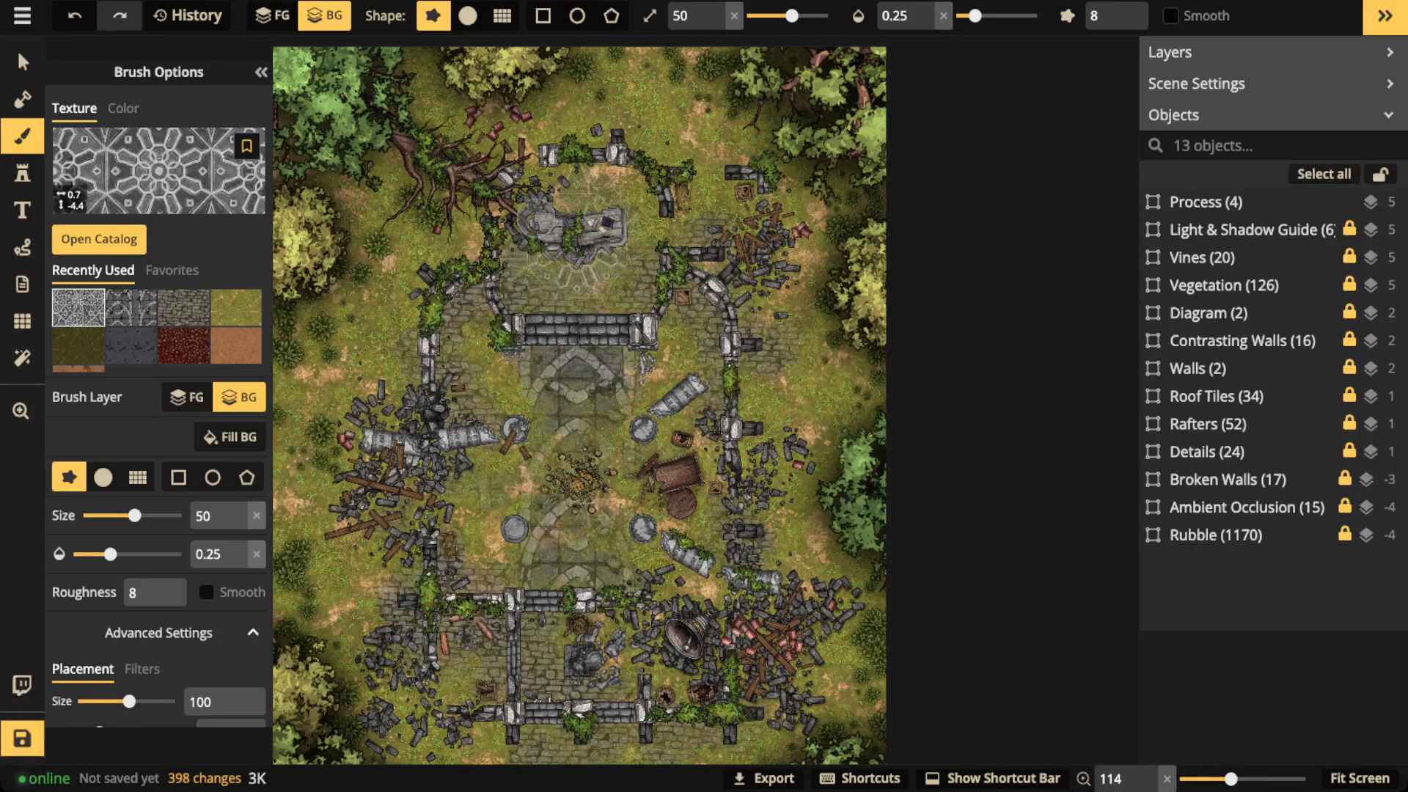
pyautogui.moveTo(655, 218)
pyautogui.mouseDown()
pyautogui.moveTo(580, 257)
pyautogui.moveTo(618, 294)
pyautogui.moveTo(610, 219)
pyautogui.moveTo(542, 270)
pyautogui.mouseUp()
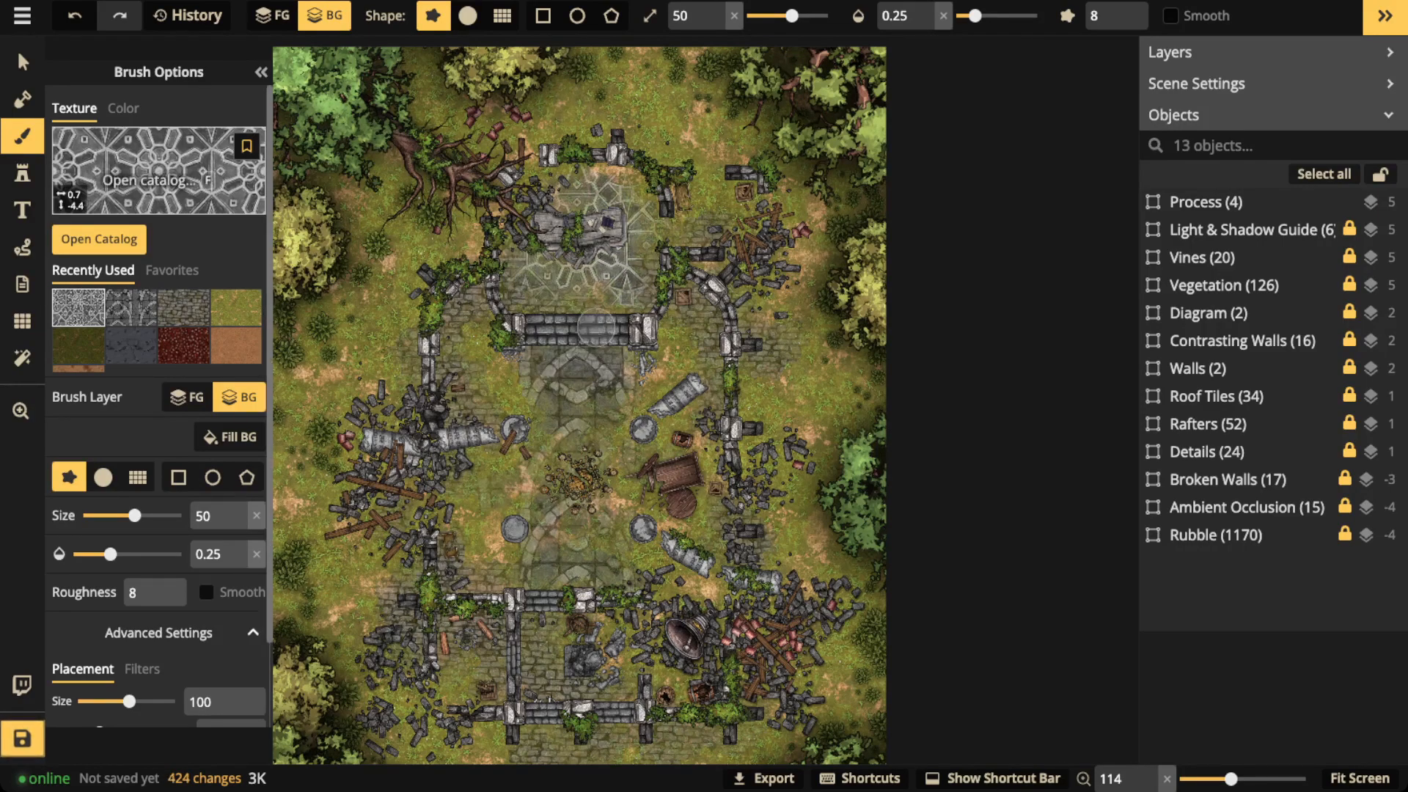
pyautogui.click(131, 307)
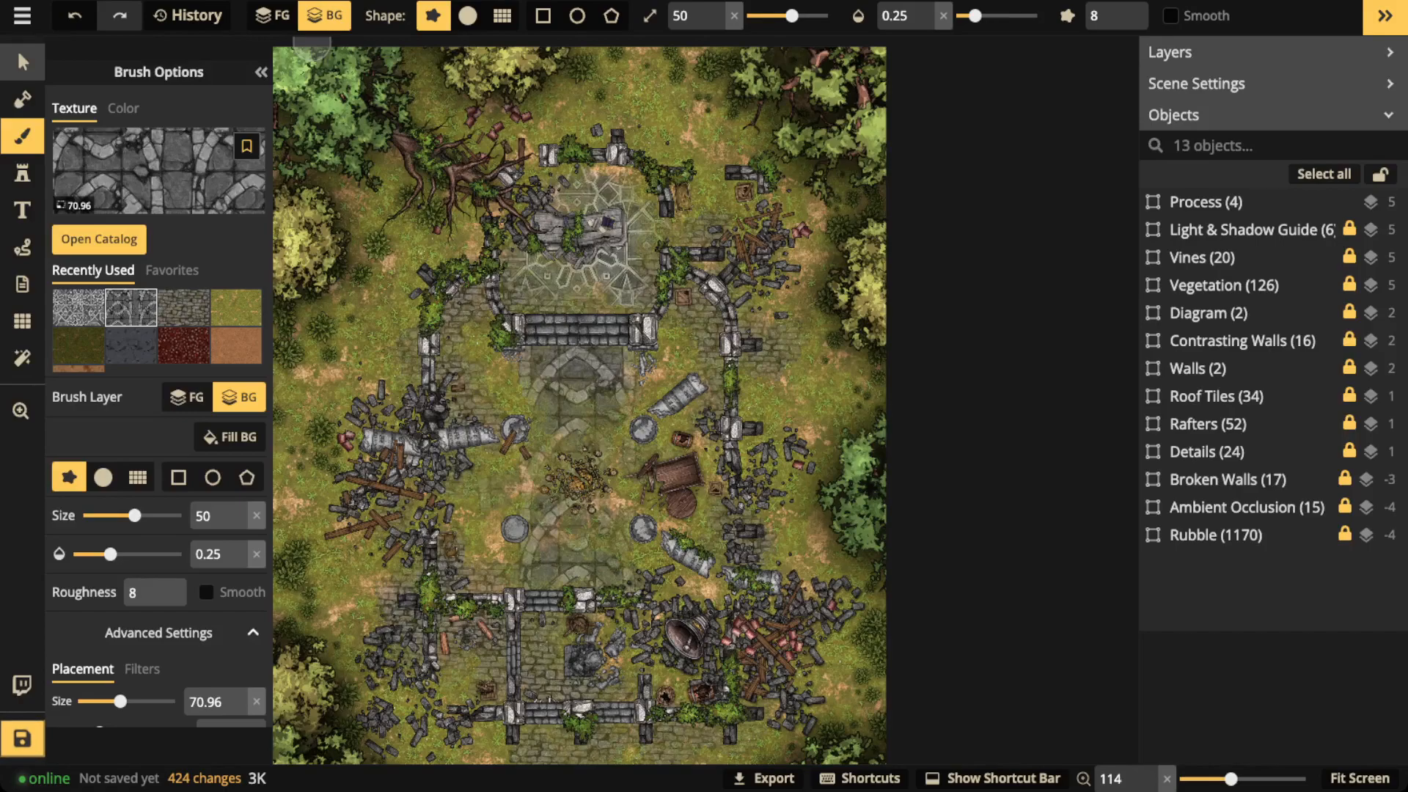
pyautogui.click(22, 61)
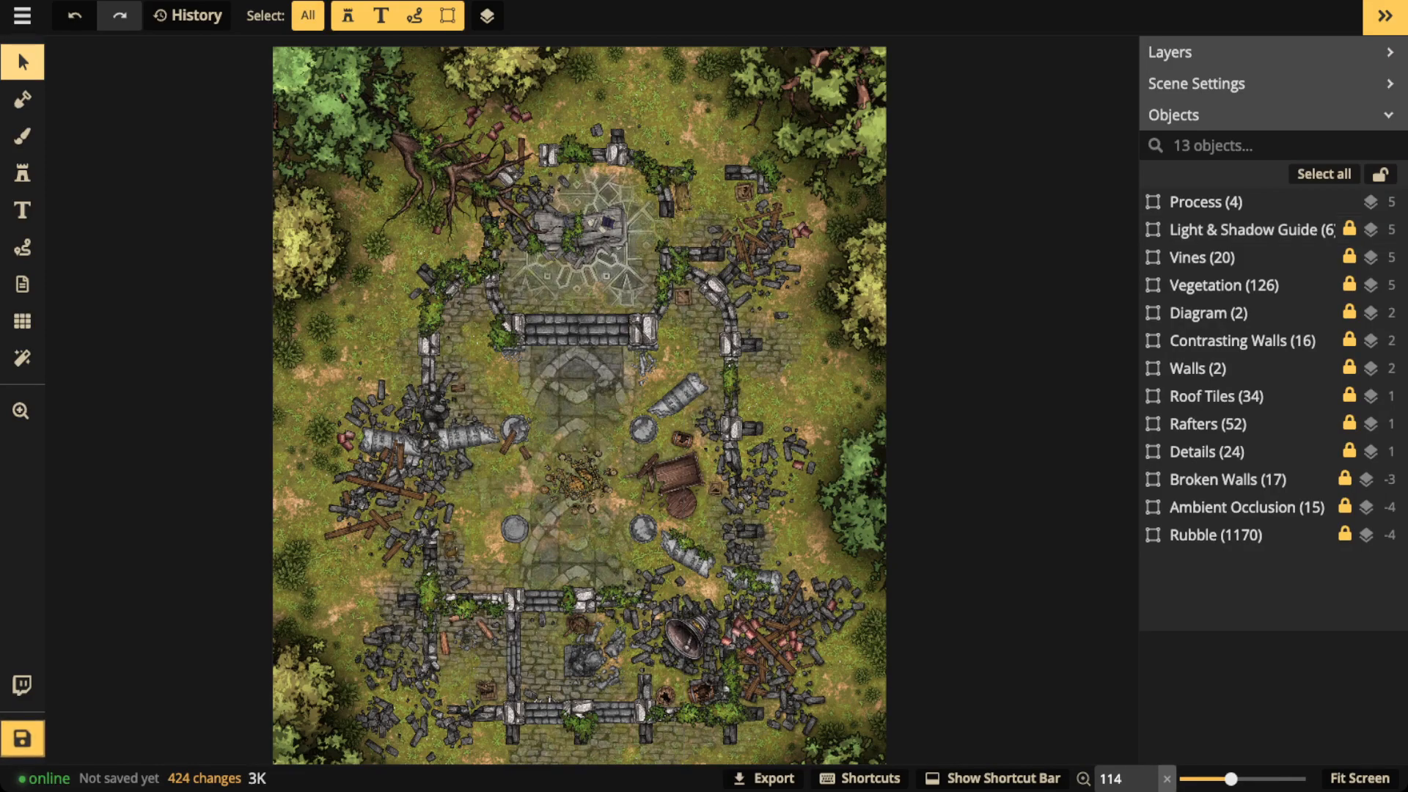
pyautogui.click(22, 136)
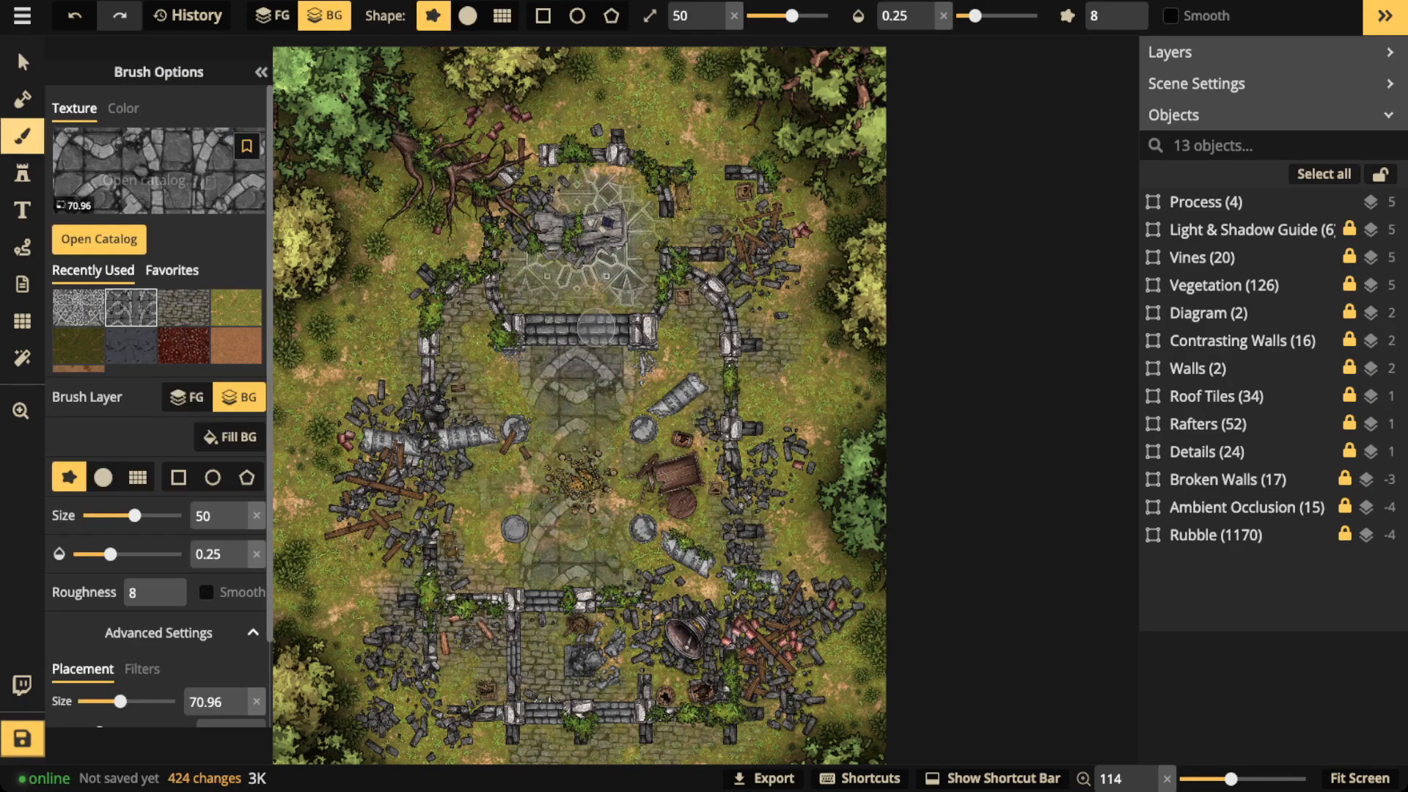
# - Choose the recently used dark grass texture with brightness 48 and switch to the round brush at opacity 0.39
pyautogui.click(236, 308)
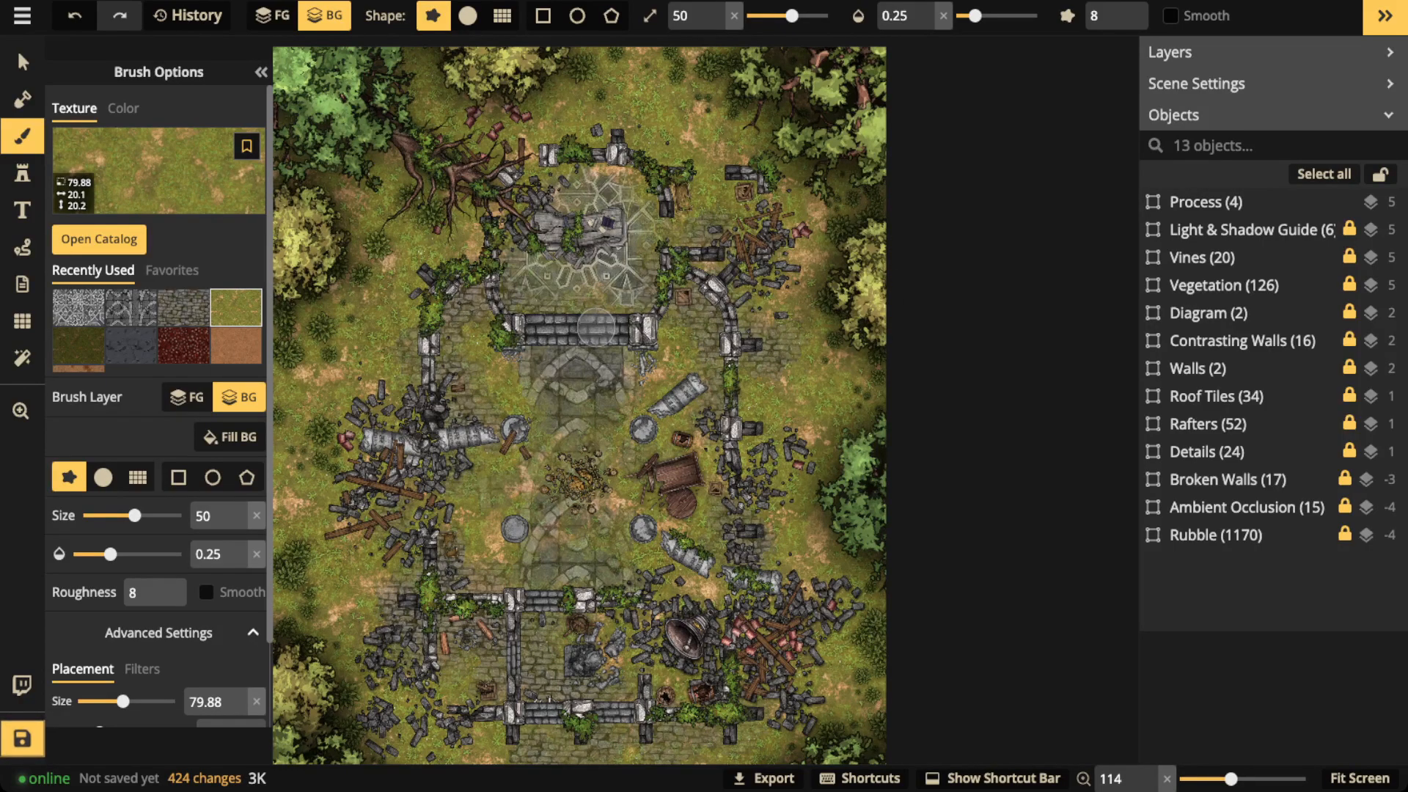
pyautogui.scroll(-2, 157, 404)
pyautogui.click(141, 575)
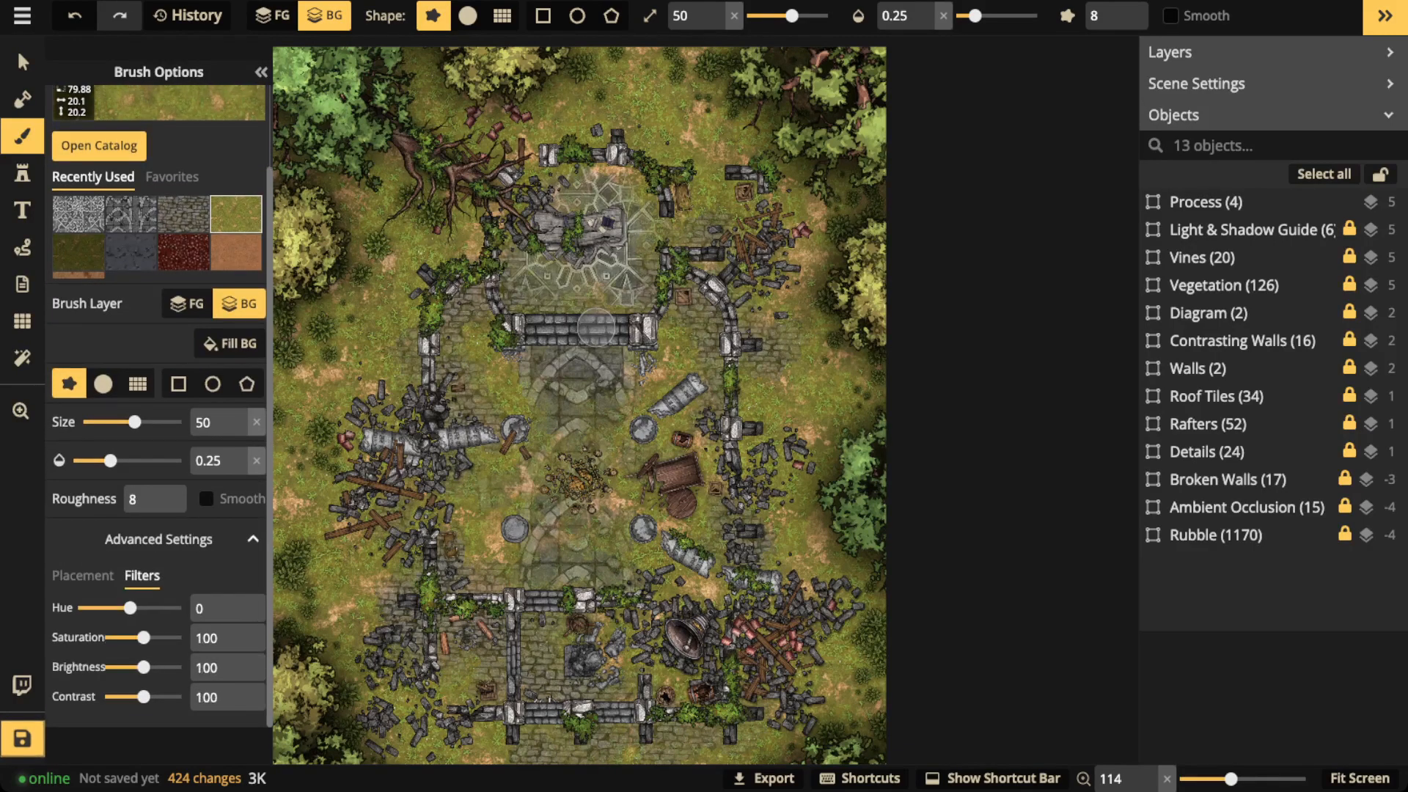
pyautogui.click(79, 252)
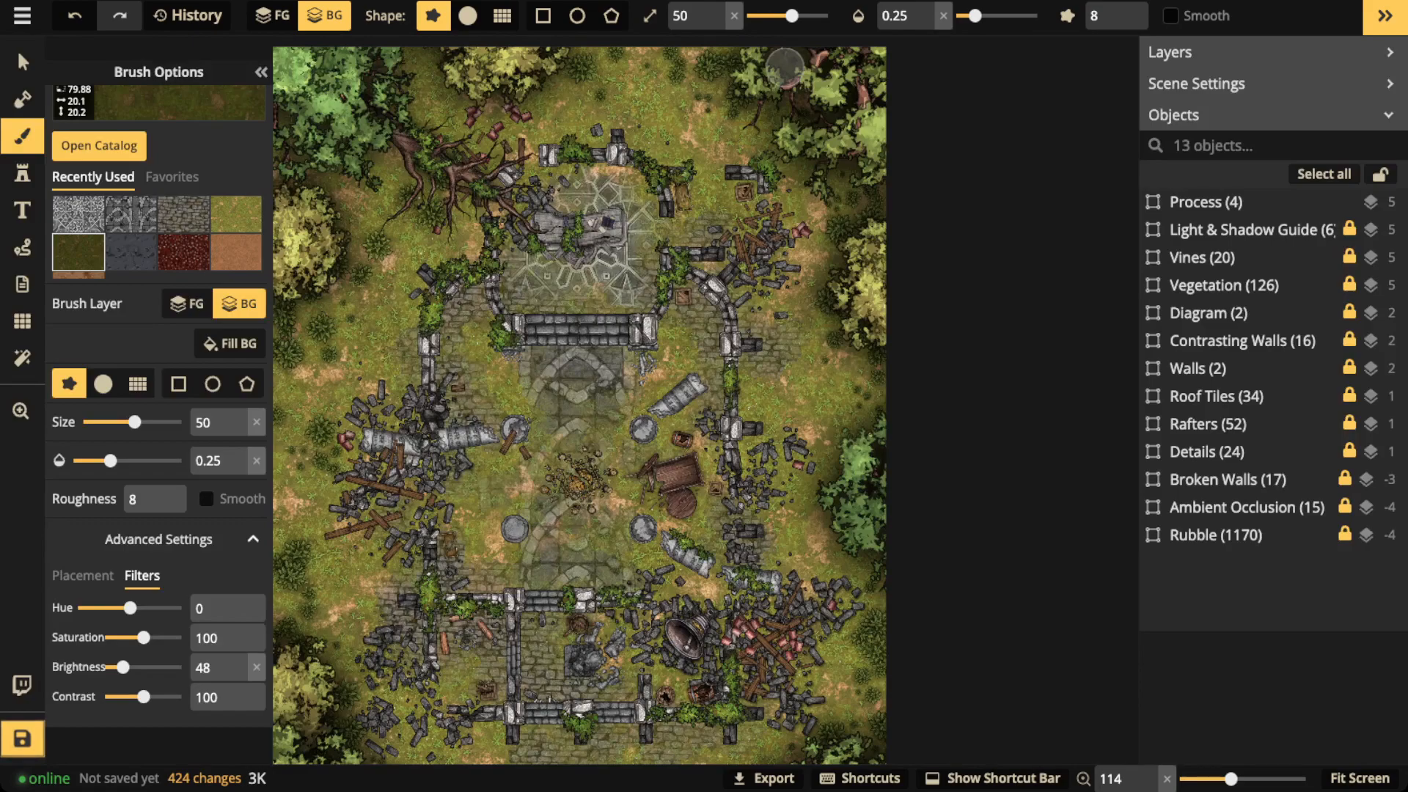
pyautogui.moveTo(975, 15); pyautogui.dragTo(970, 16)
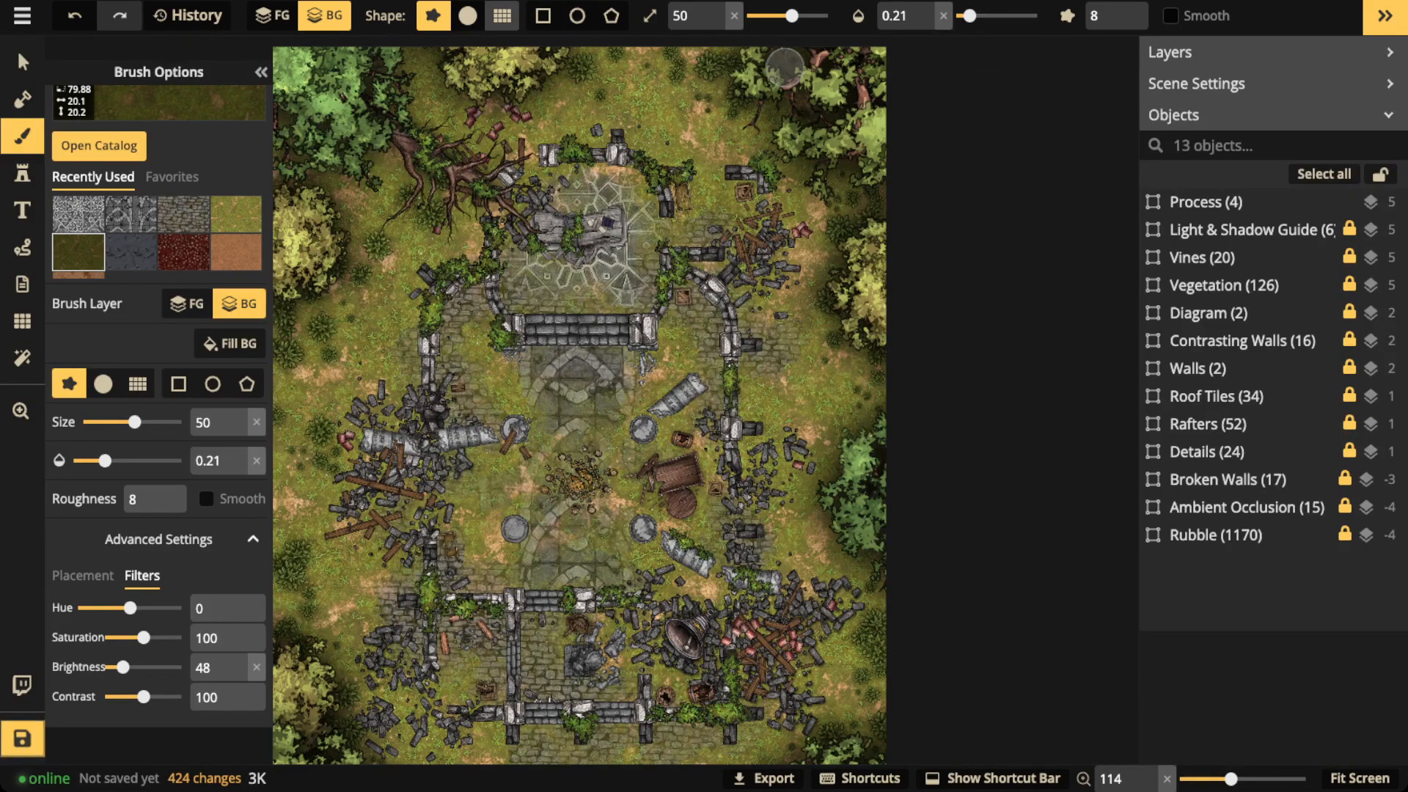
pyautogui.click(468, 16)
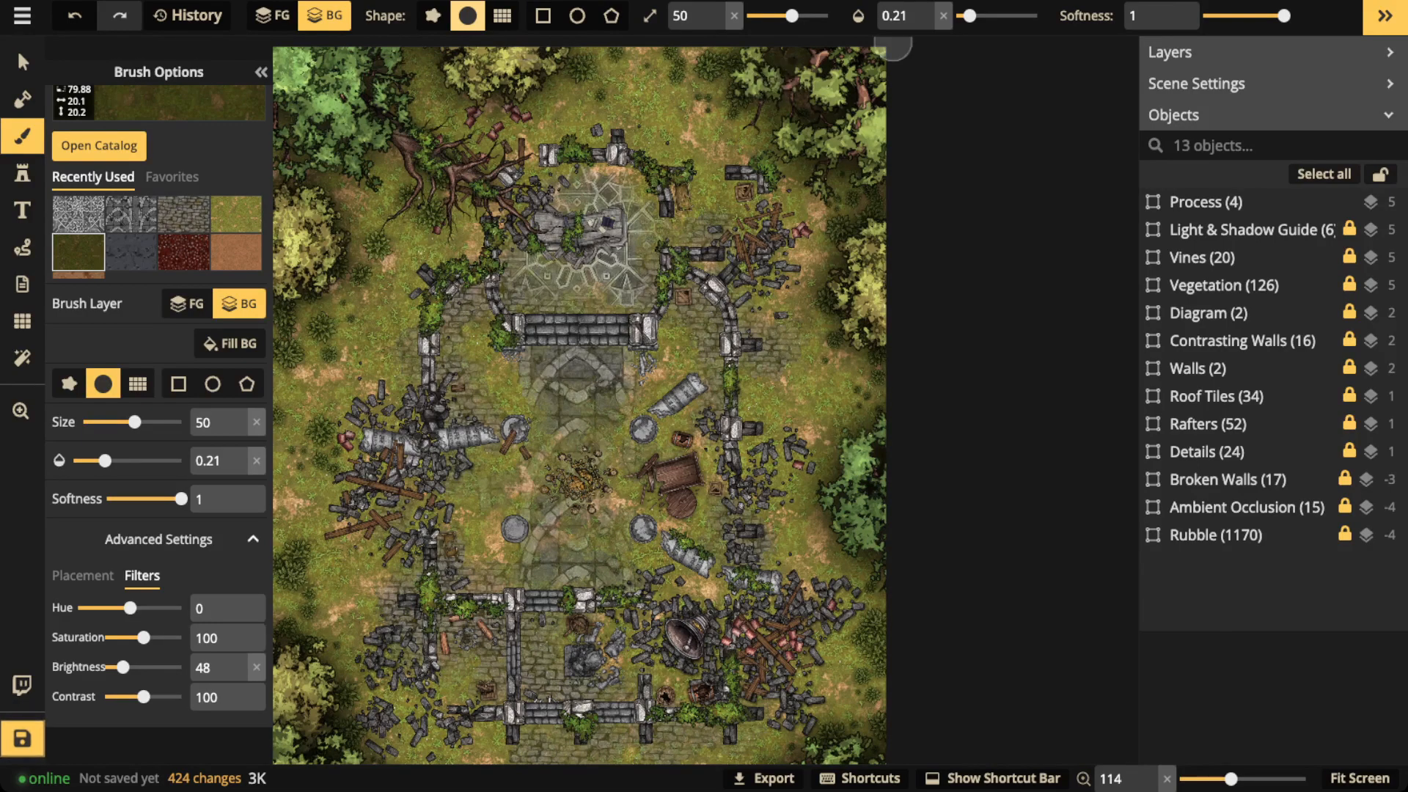
pyautogui.moveTo(969, 15); pyautogui.dragTo(991, 15)
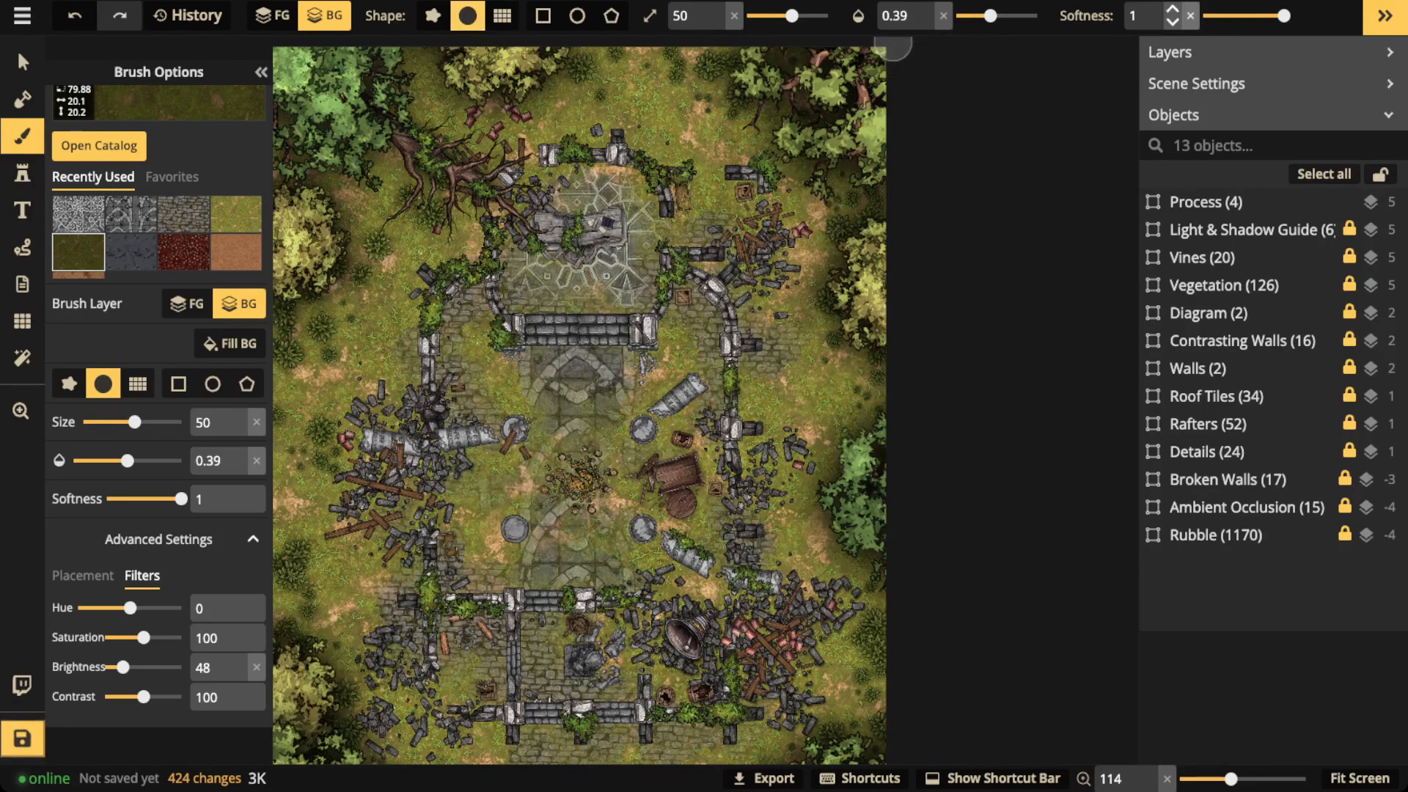
# - Paint soft dark grass shading along the temple's upper-left walls and the back wall behind the altar
pyautogui.scroll(1, 477, 285)
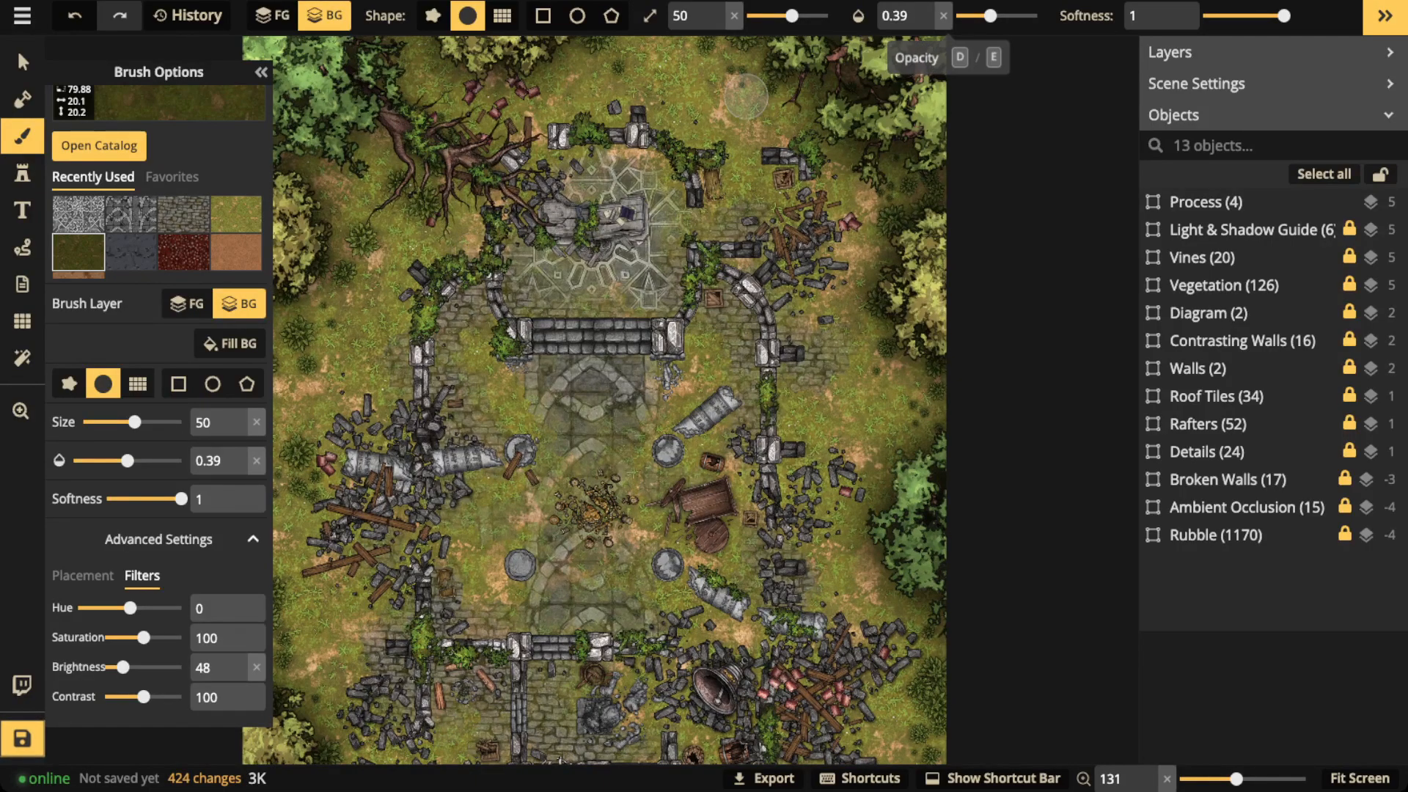
pyautogui.press('space')
pyautogui.moveTo(454, 308); pyautogui.dragTo(554, 340)
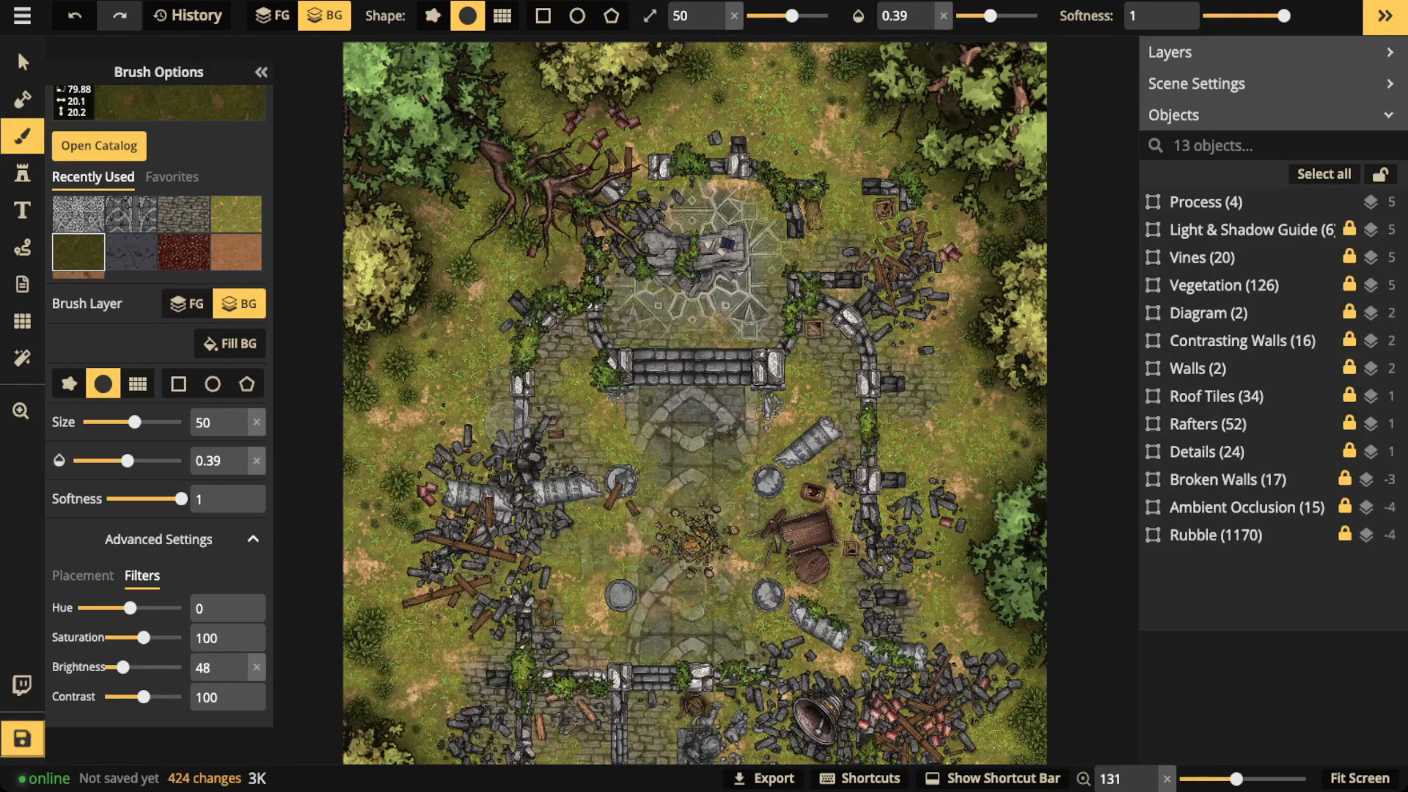
pyautogui.moveTo(561, 286); pyautogui.dragTo(576, 262)
pyautogui.moveTo(676, 148); pyautogui.dragTo(760, 156)
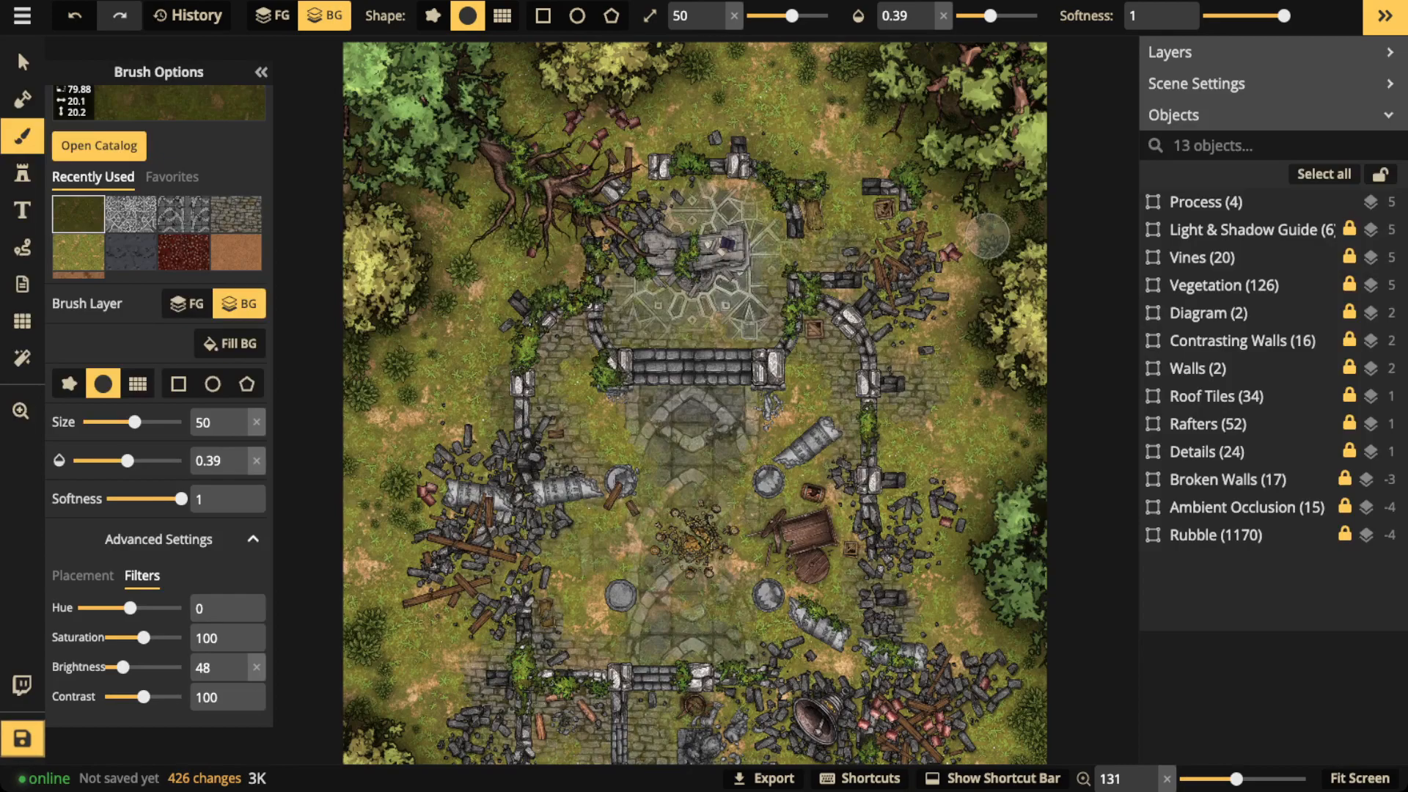
# - Paint soft dark grass shading around the upper-right rubble and along the outside of the lower entrance wall
pyautogui.moveTo(859, 268); pyautogui.dragTo(891, 265)
pyautogui.moveTo(921, 216); pyautogui.dragTo(911, 173)
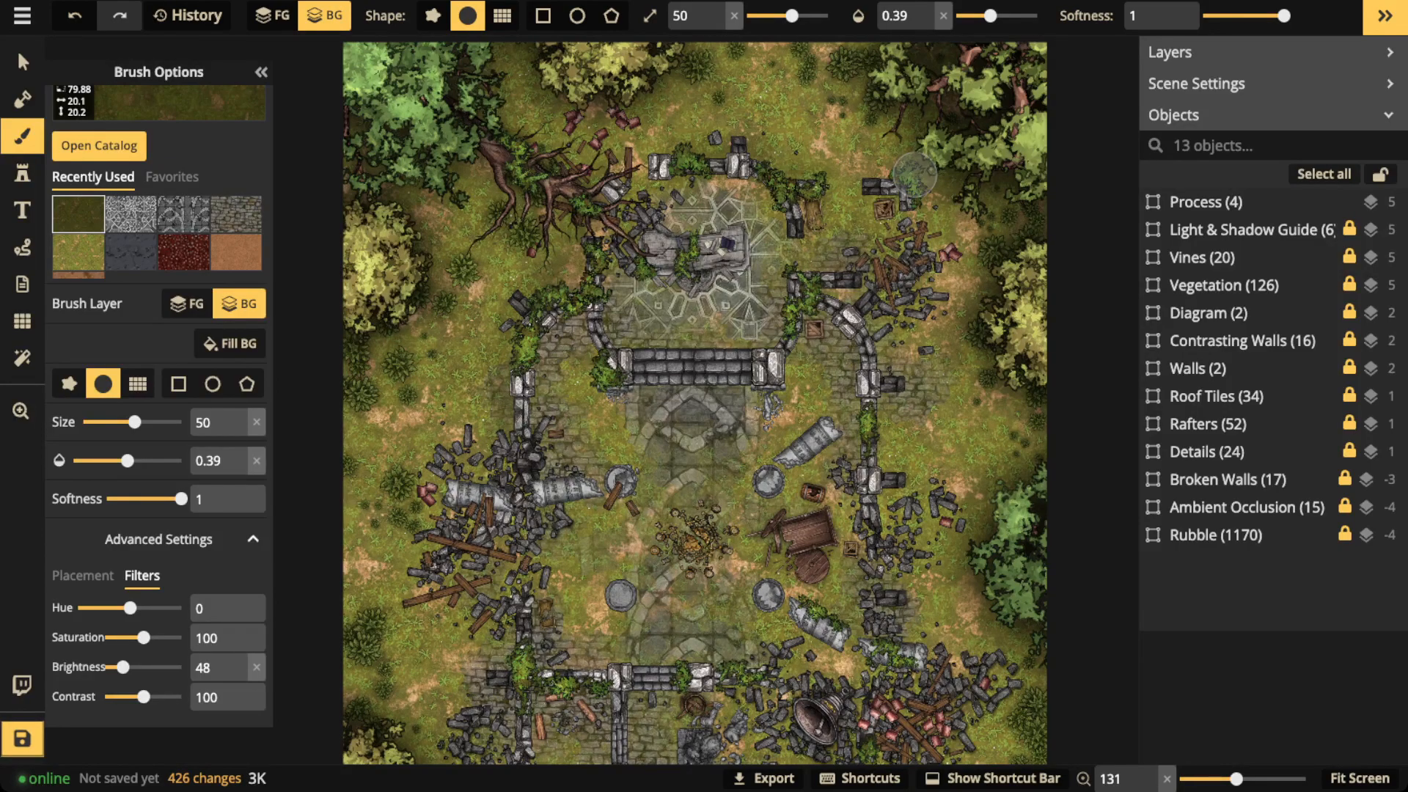
pyautogui.moveTo(885, 449)
pyautogui.mouseDown()
pyautogui.moveTo(889, 420)
pyautogui.moveTo(891, 553)
pyautogui.moveTo(903, 358)
pyautogui.moveTo(887, 310)
pyautogui.mouseUp()
pyautogui.press('space')
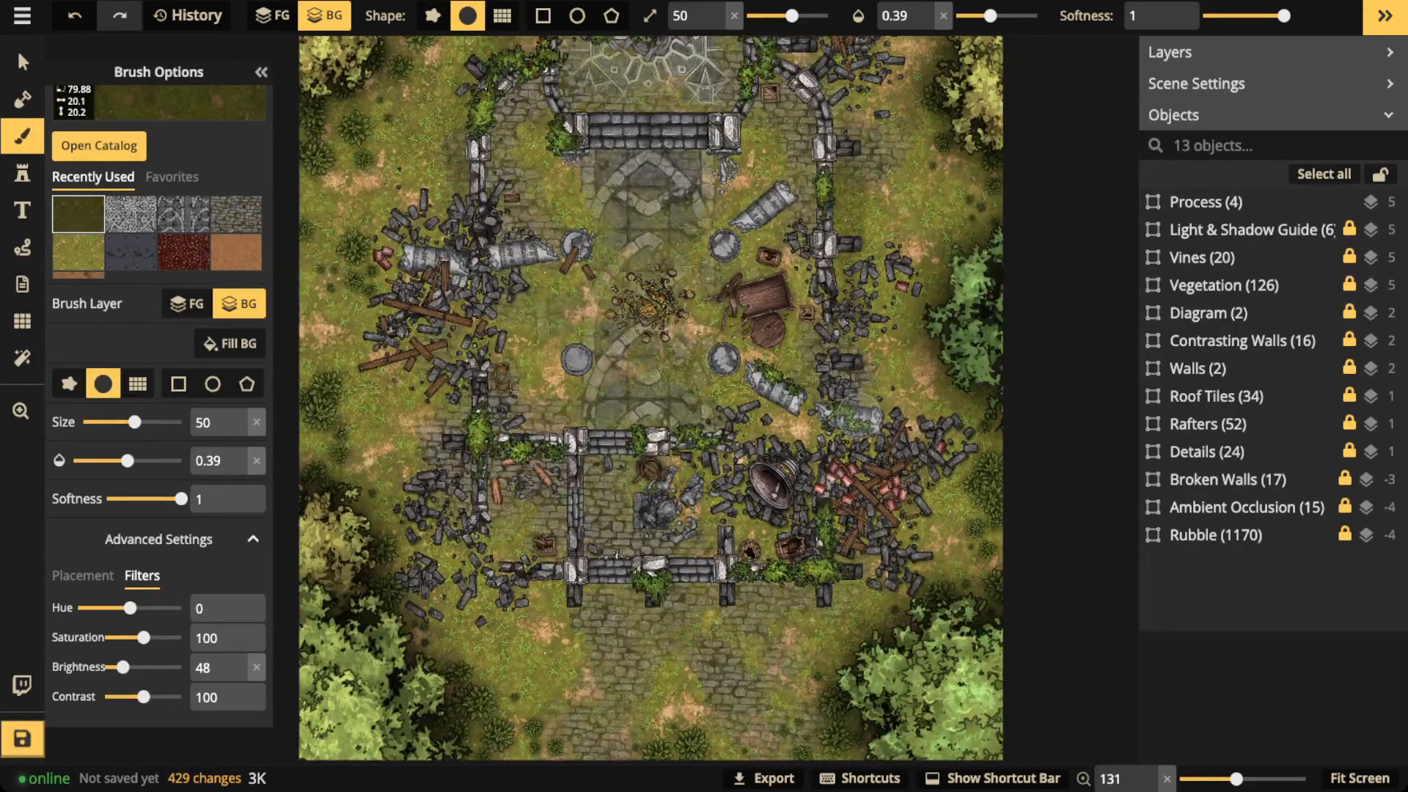
pyautogui.moveTo(530, 591)
pyautogui.mouseDown()
pyautogui.moveTo(827, 601)
pyautogui.moveTo(786, 603)
pyautogui.mouseUp()
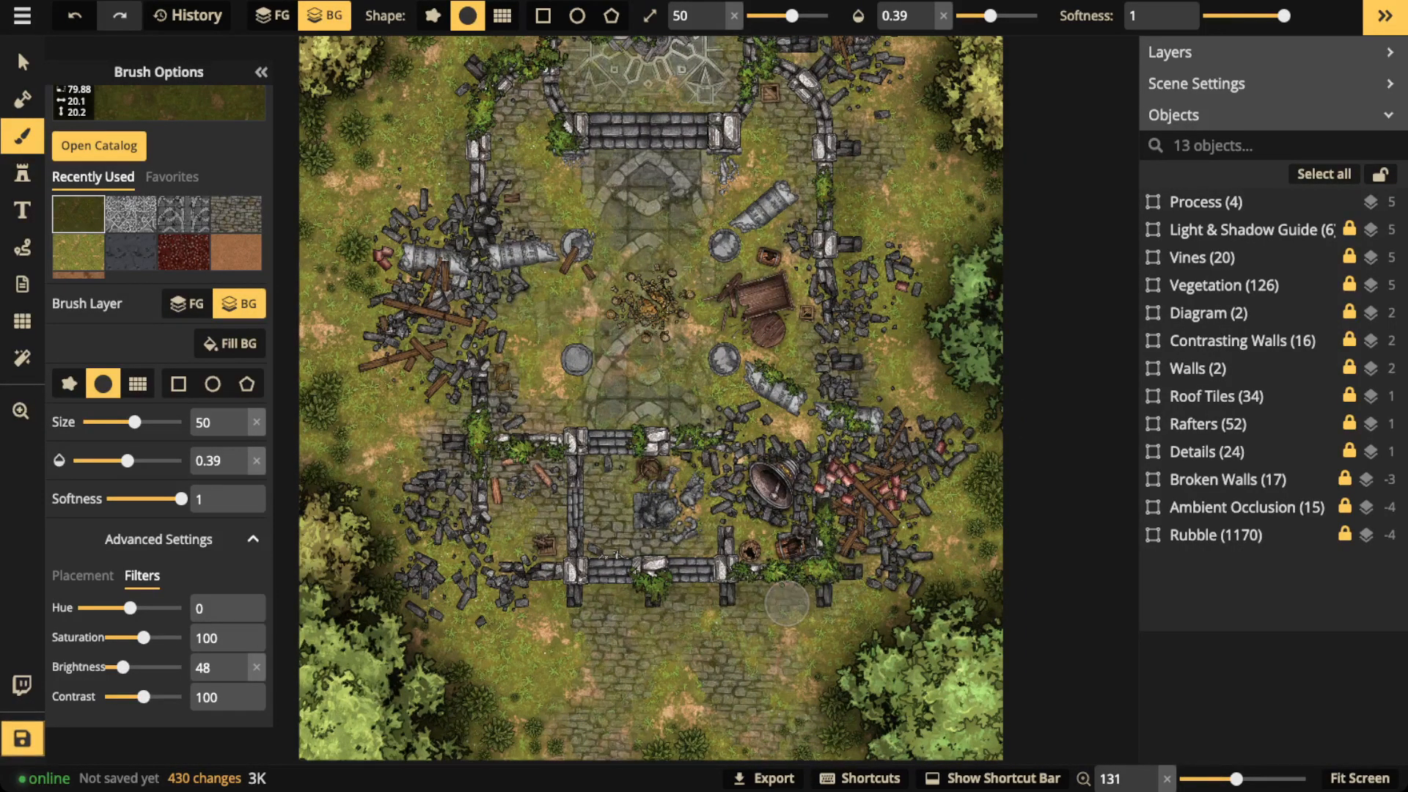
# - Paint soft dark grass shading around the lower-left rubble, the wall beside it and the fallen column above
pyautogui.click(450, 471)
pyautogui.click(452, 504)
pyautogui.click(465, 454)
pyautogui.click(462, 474)
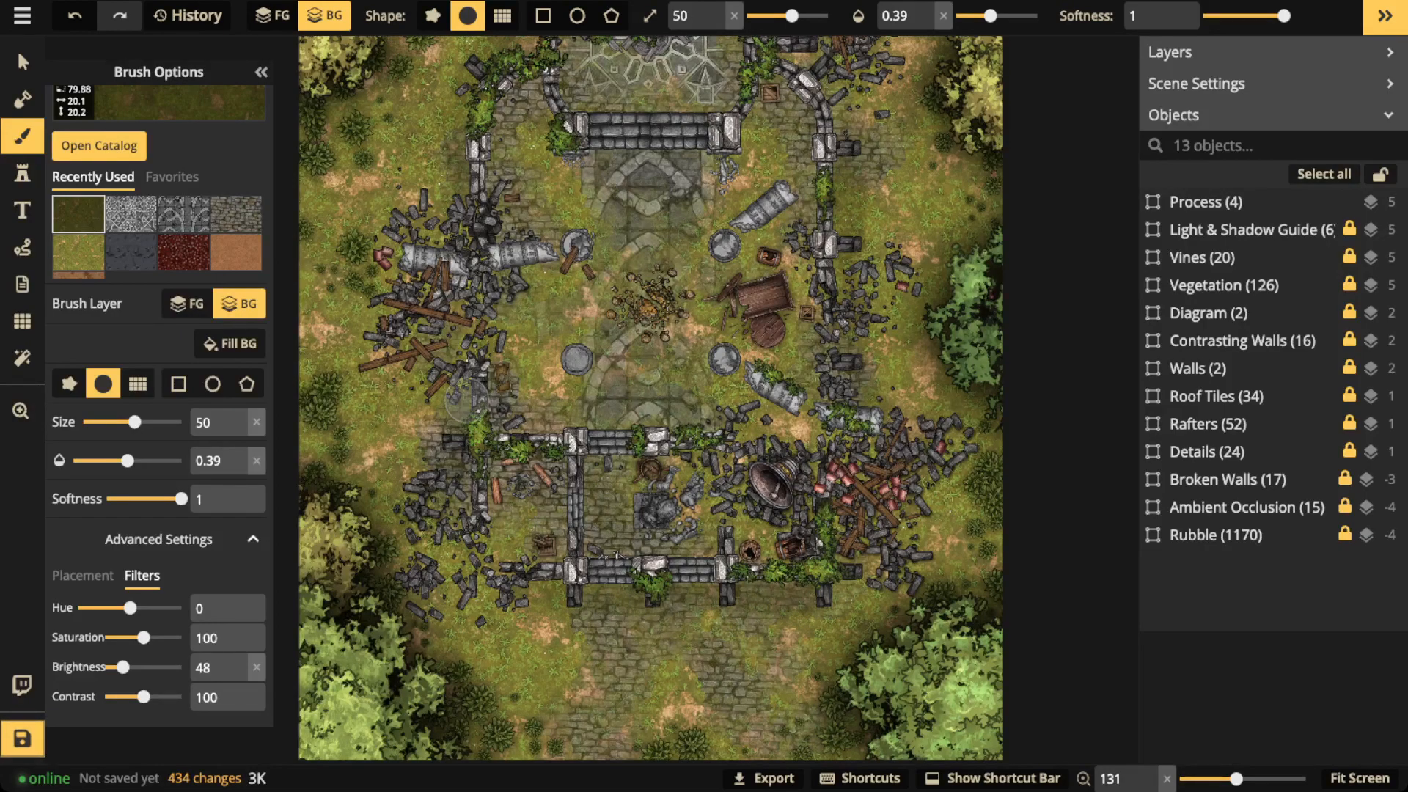
pyautogui.click(456, 462)
pyautogui.moveTo(525, 276)
pyautogui.mouseDown()
pyautogui.moveTo(555, 264)
pyautogui.moveTo(554, 246)
pyautogui.mouseUp()
# - Paint soft dark grass shading around the walls and rubble near the altar and along the temple's upper-right side
pyautogui.press('space')
pyautogui.moveTo(732, 289); pyautogui.dragTo(714, 451)
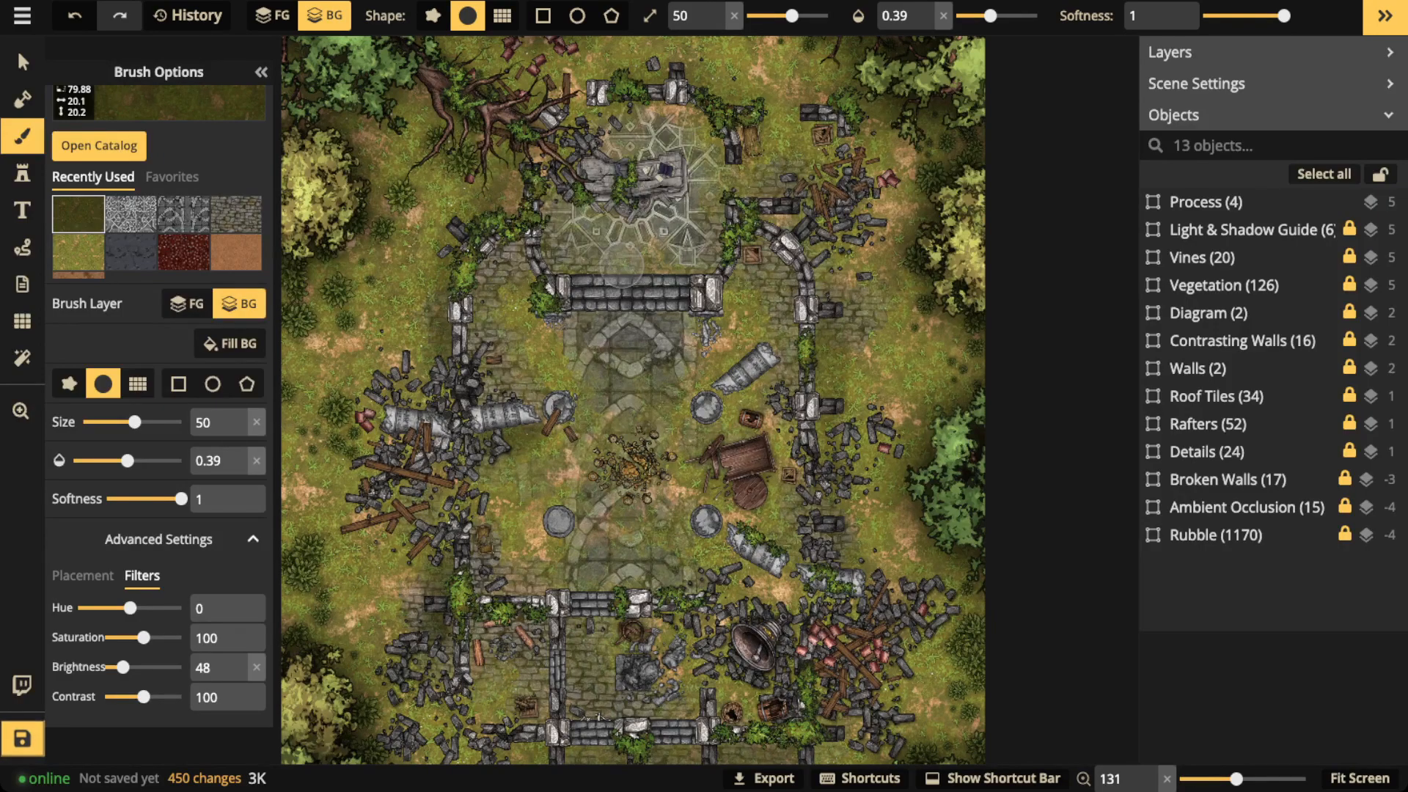
pyautogui.moveTo(712, 78); pyautogui.dragTo(734, 92)
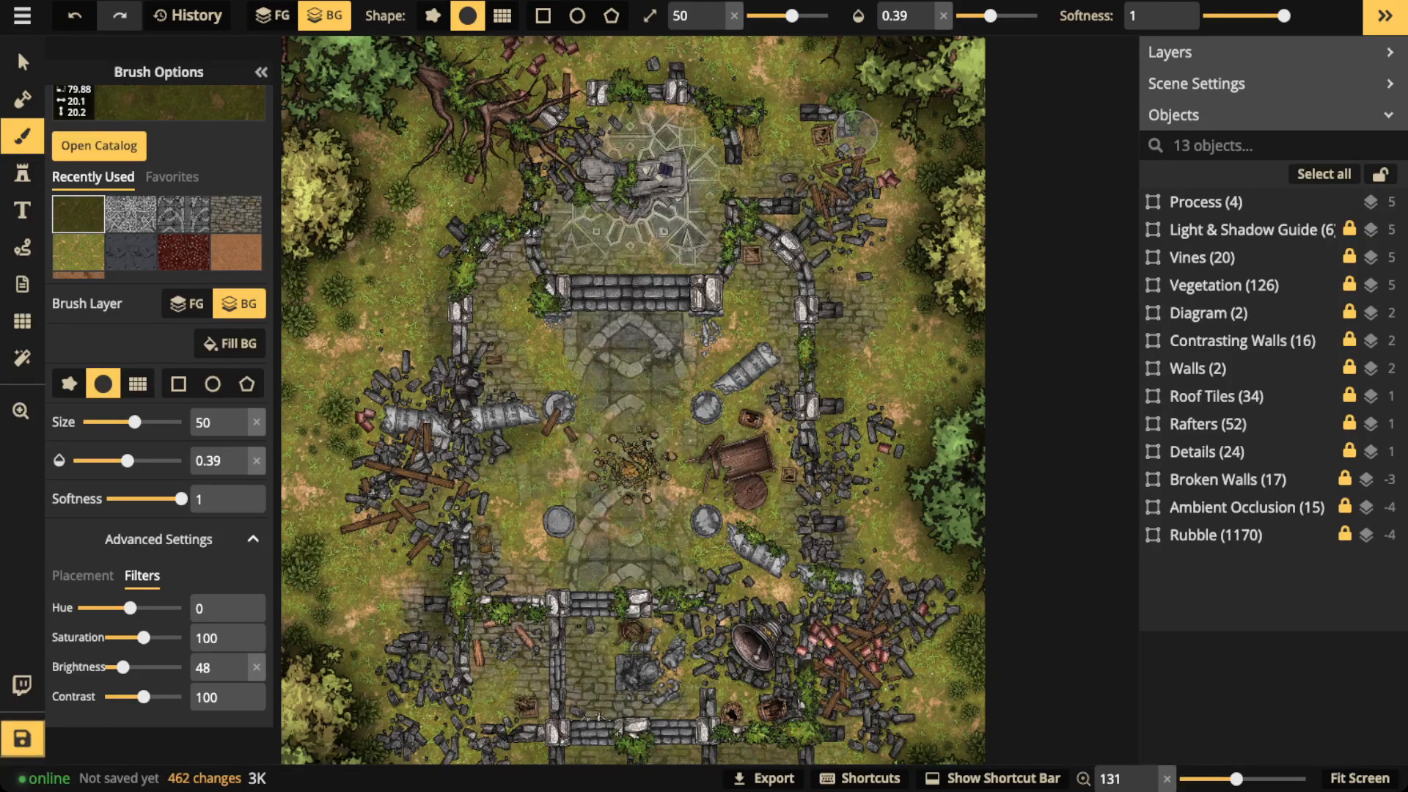
pyautogui.click(851, 99)
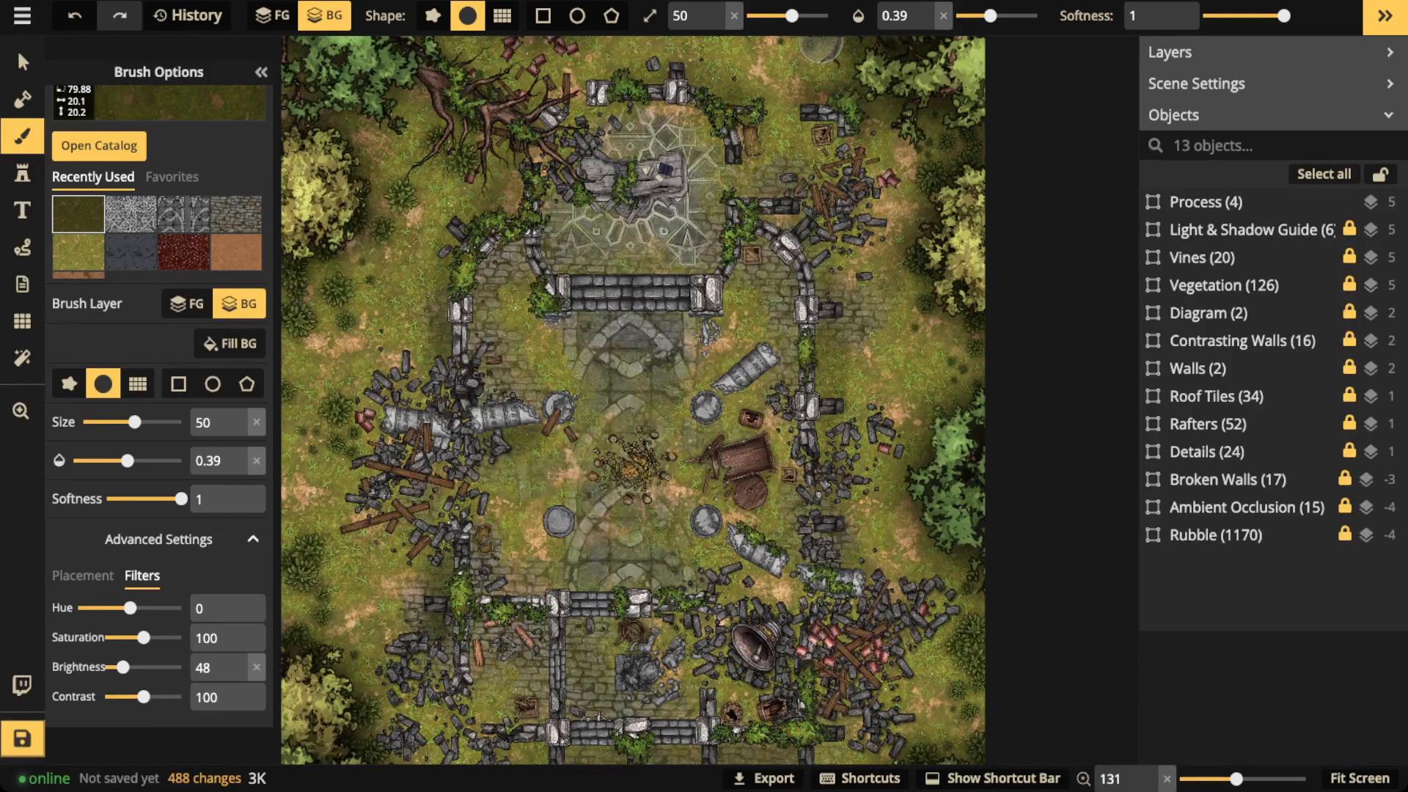
# - Bookmark the current dark grass texture as a favorite
pyautogui.scroll(1, 159, 165)
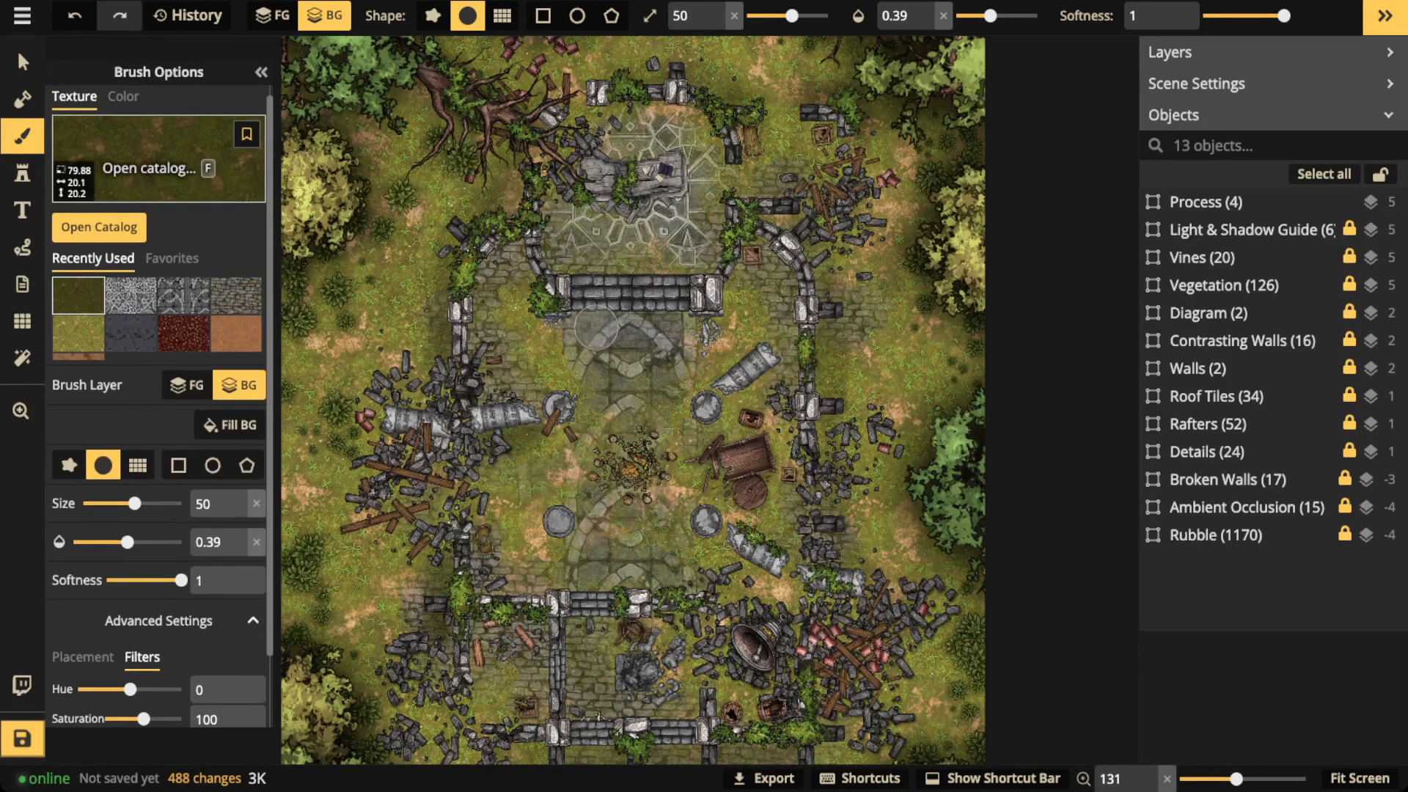
pyautogui.click(246, 134)
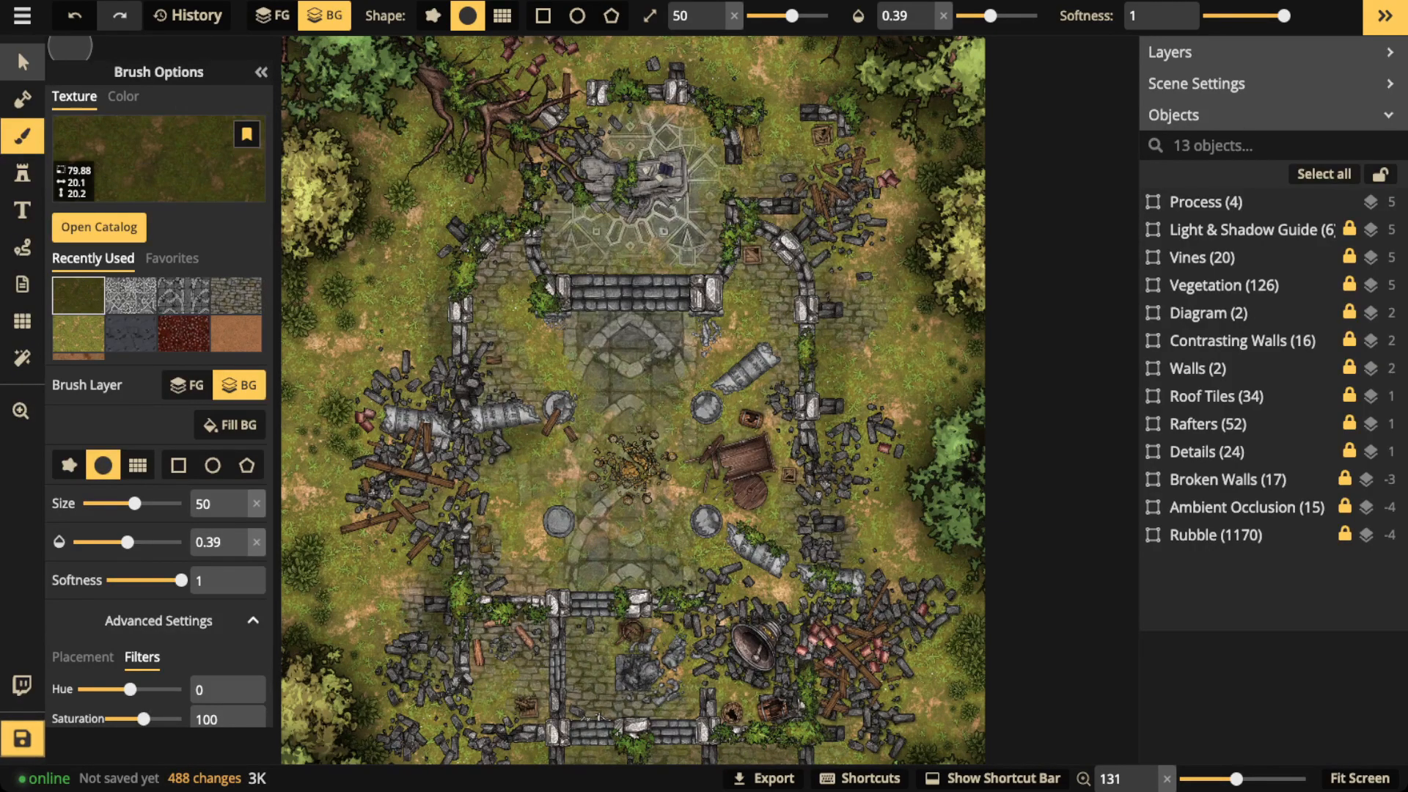
# - Show the Light & Shadow Guide group at opacity 1 and rotate it to 325 degrees
pyautogui.click(22, 62)
pyautogui.moveTo(616, 396); pyautogui.dragTo(614, 434)
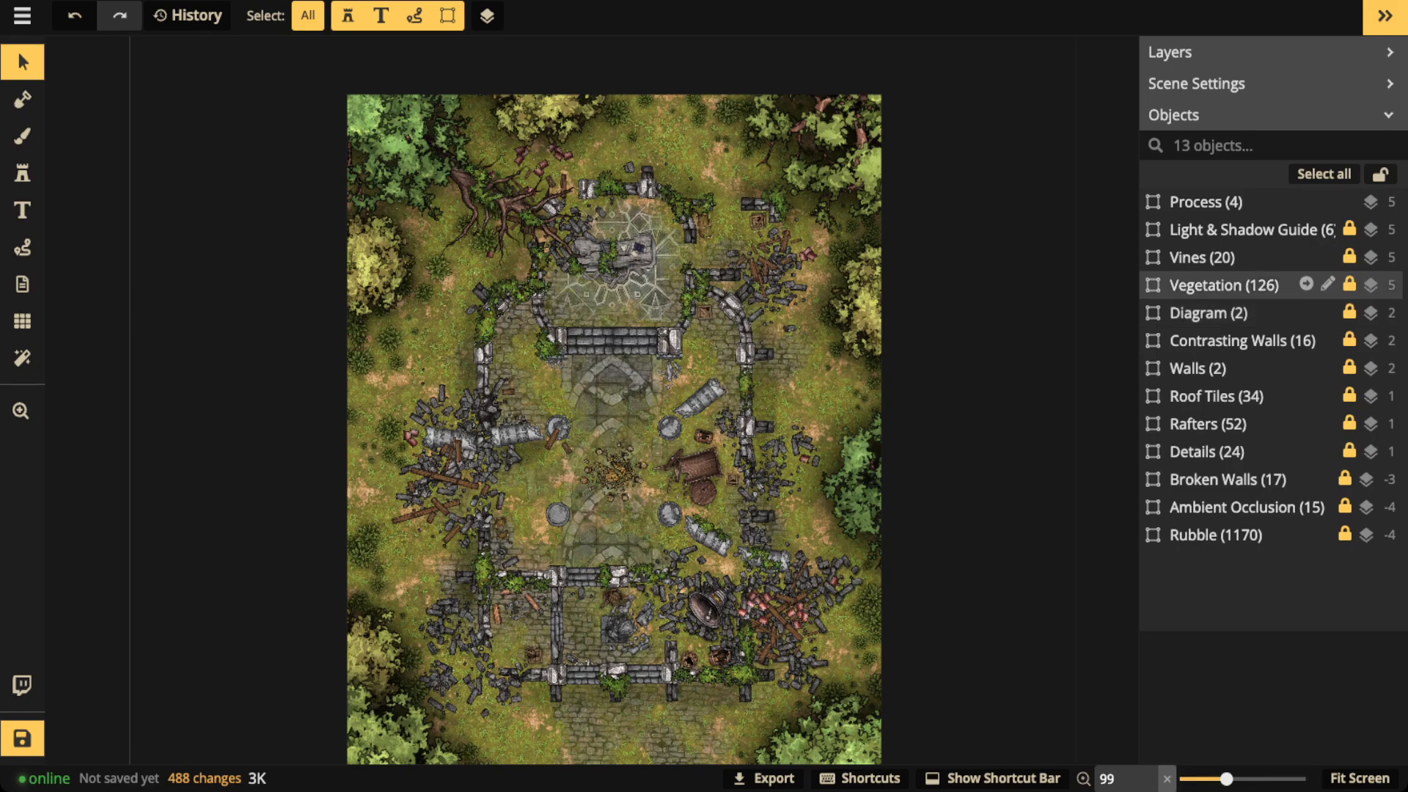
pyautogui.click(1239, 231)
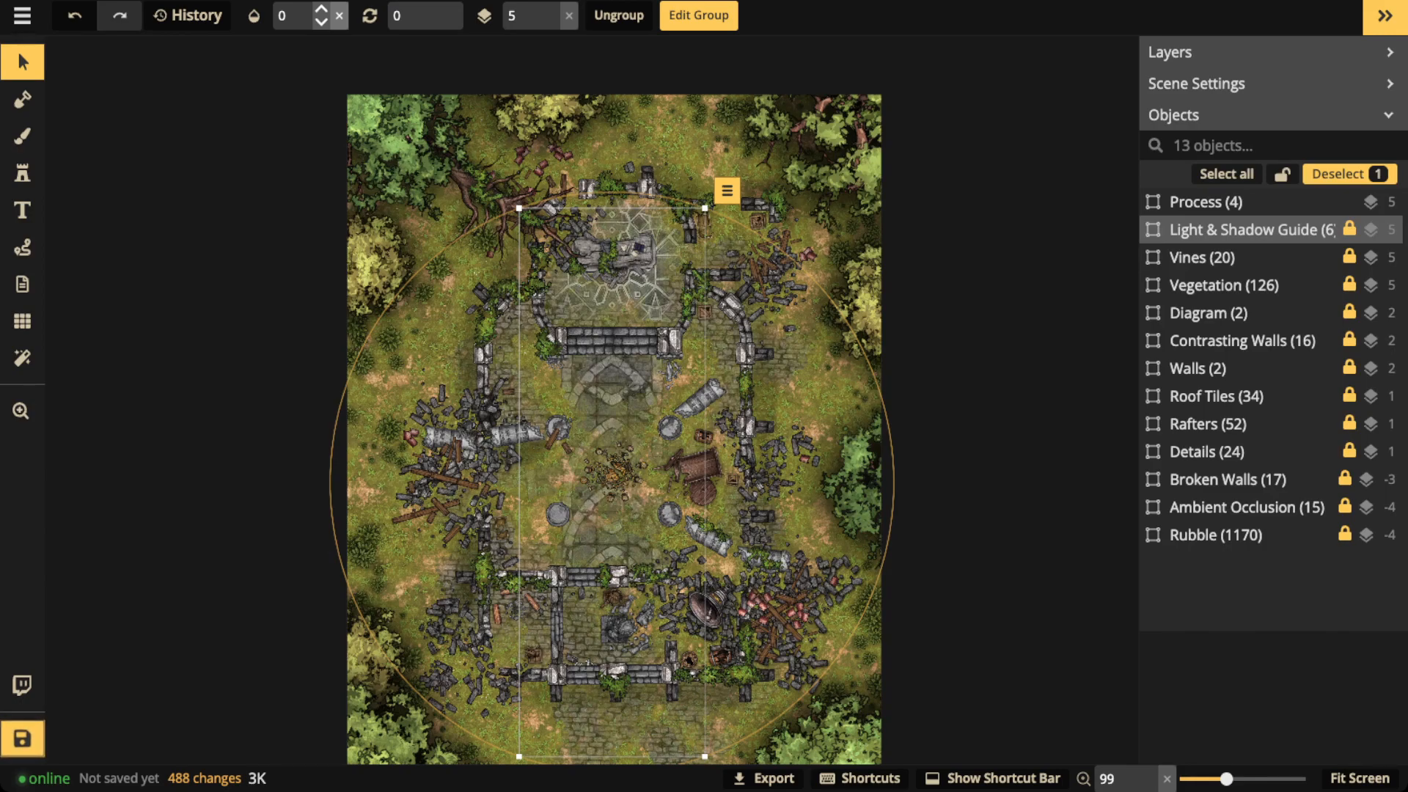
pyautogui.click(321, 10)
pyautogui.scroll(2, 707, 355)
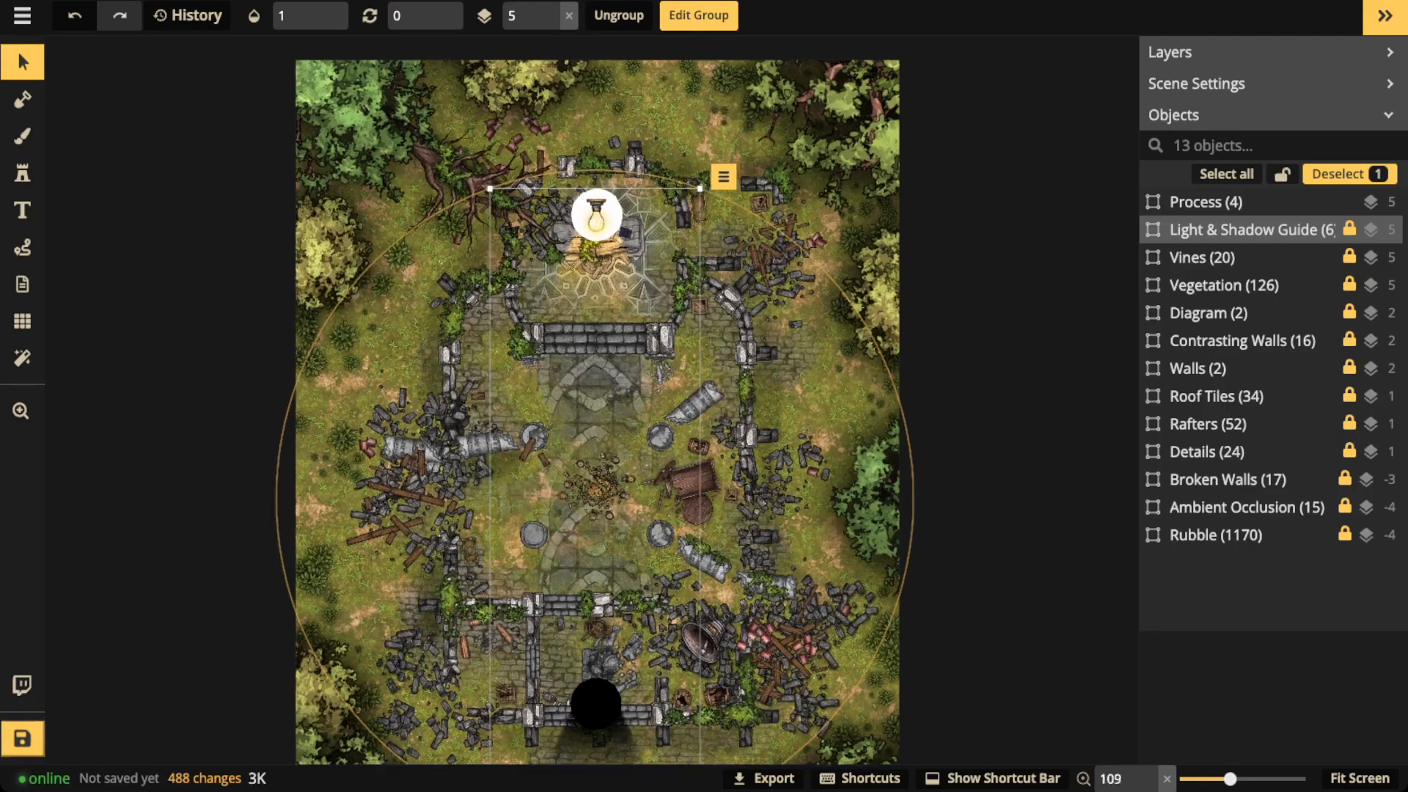
pyautogui.scroll(-3, 591, 400)
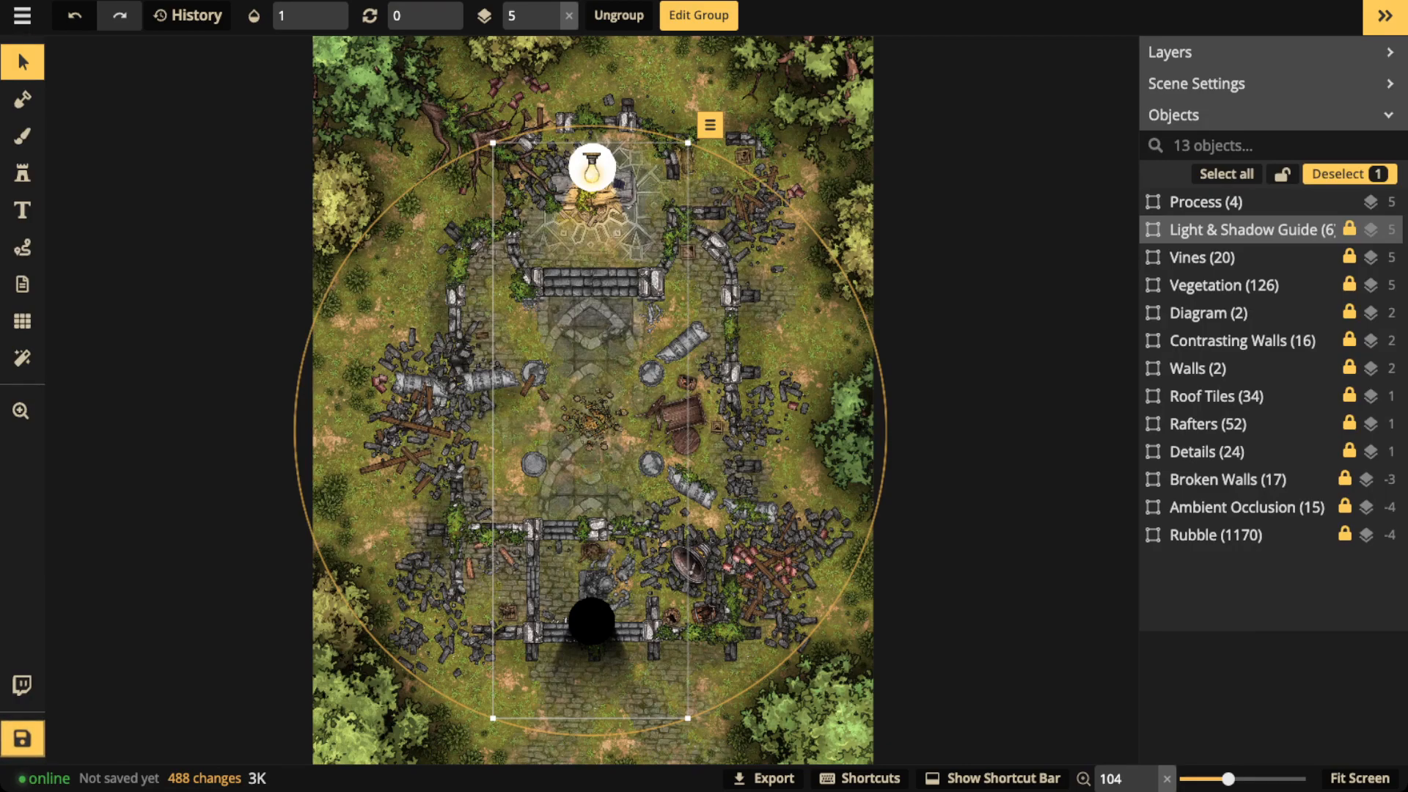
pyautogui.moveTo(886, 432); pyautogui.dragTo(830, 266)
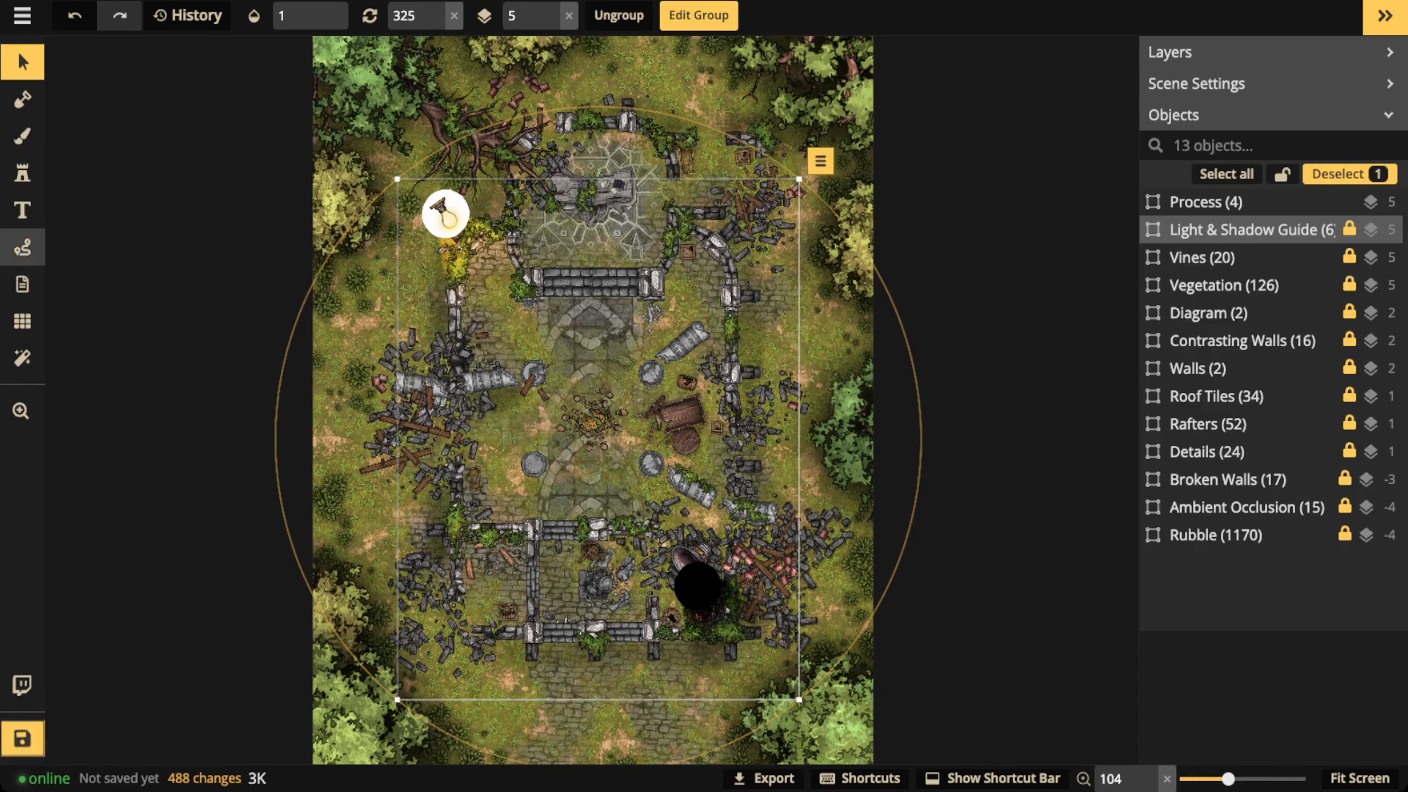
# - Draw a straight red segment path diagonally through the guide's light and shadow markers, and delete it
pyautogui.click(22, 247)
pyautogui.click(228, 106)
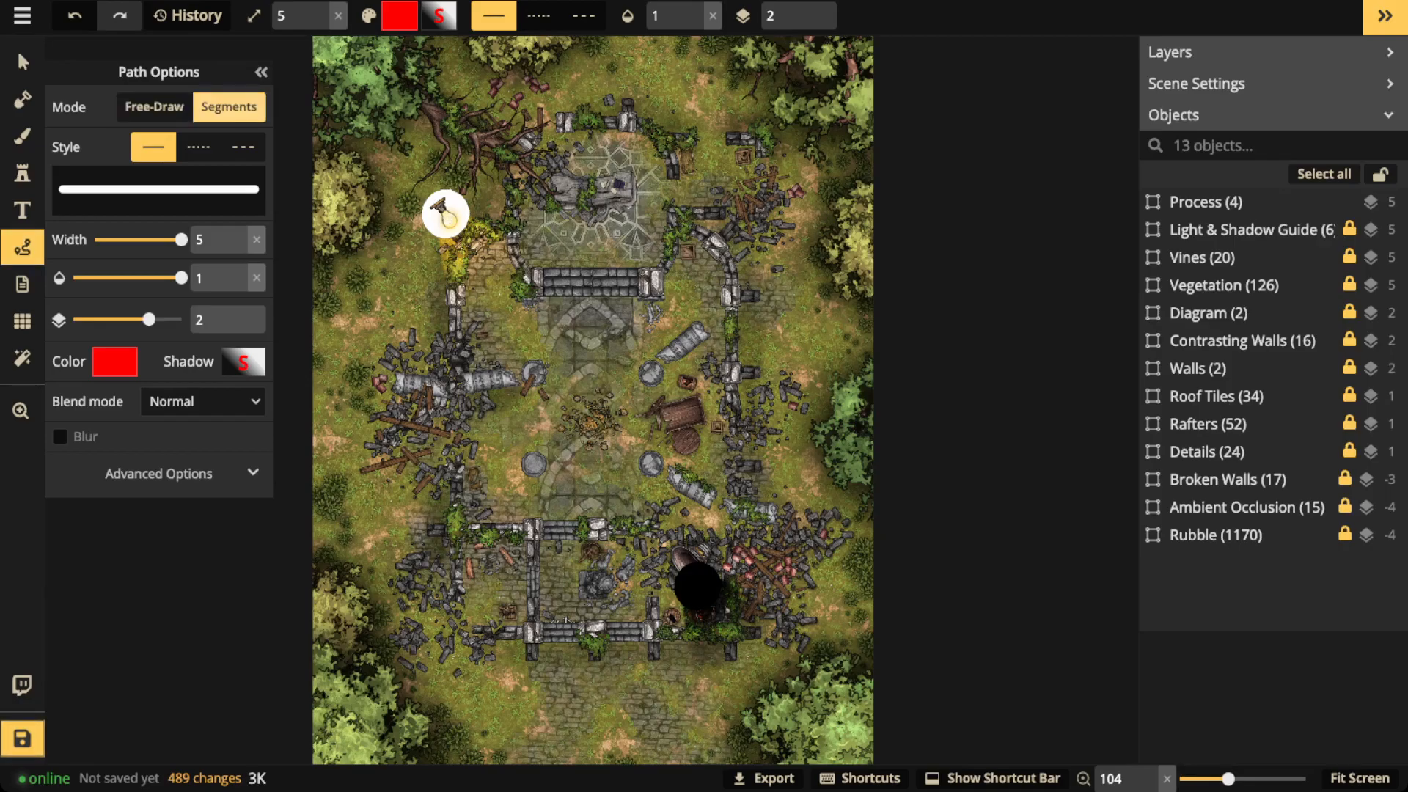
pyautogui.click(394, 143)
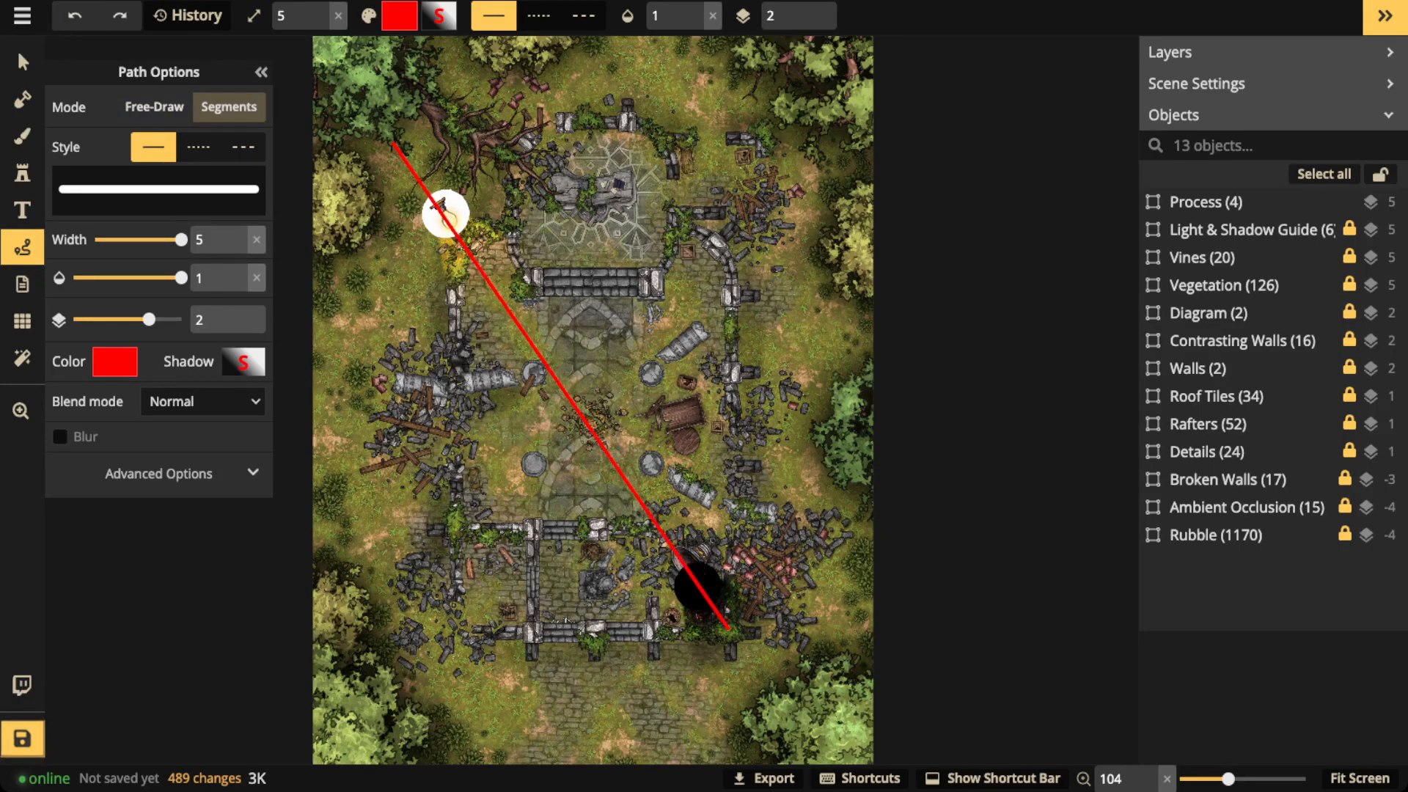
pyautogui.press('Escape')
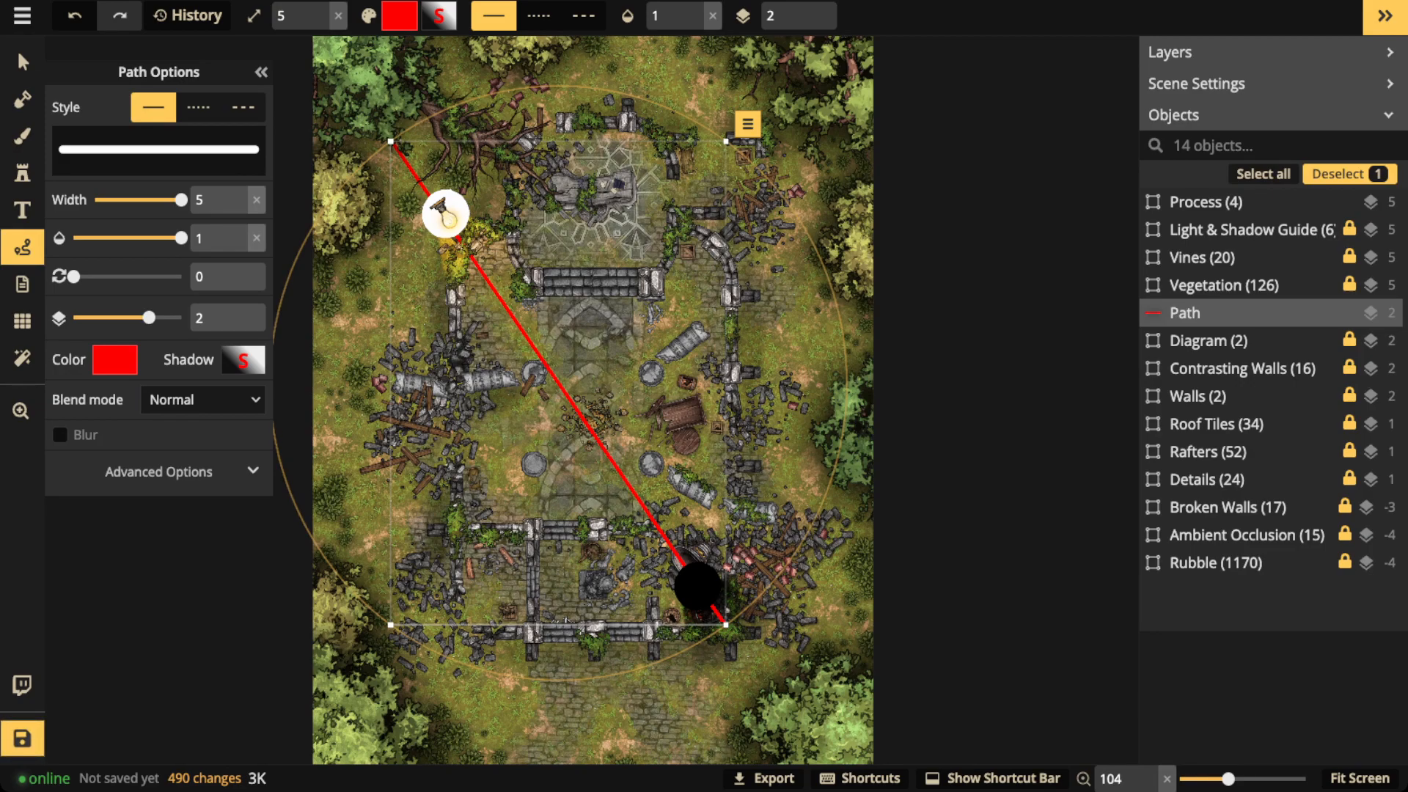
pyautogui.click(23, 62)
pyautogui.press('Delete')
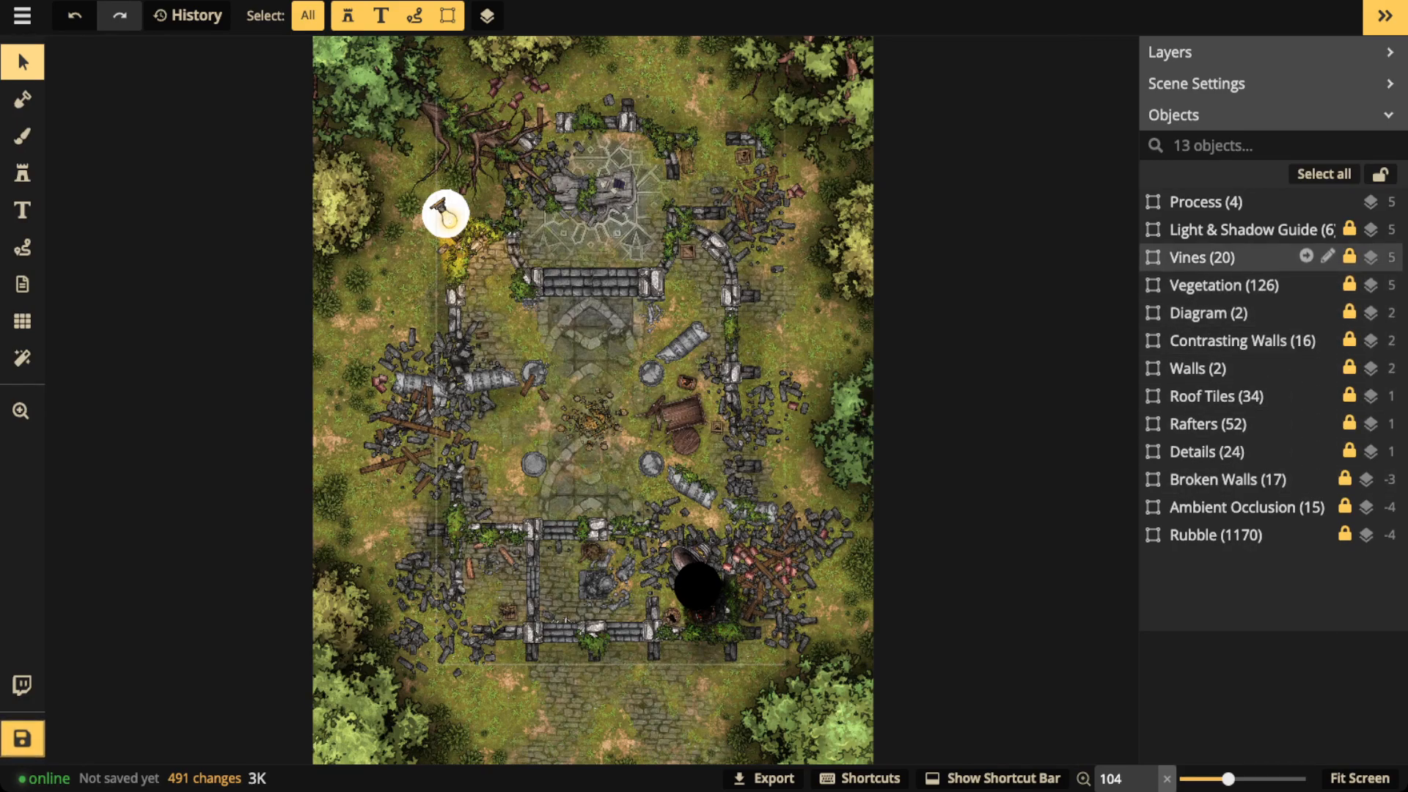
# - Rotate the Light & Shadow Guide group to 19 degrees and delete the group
pyautogui.click(1247, 230)
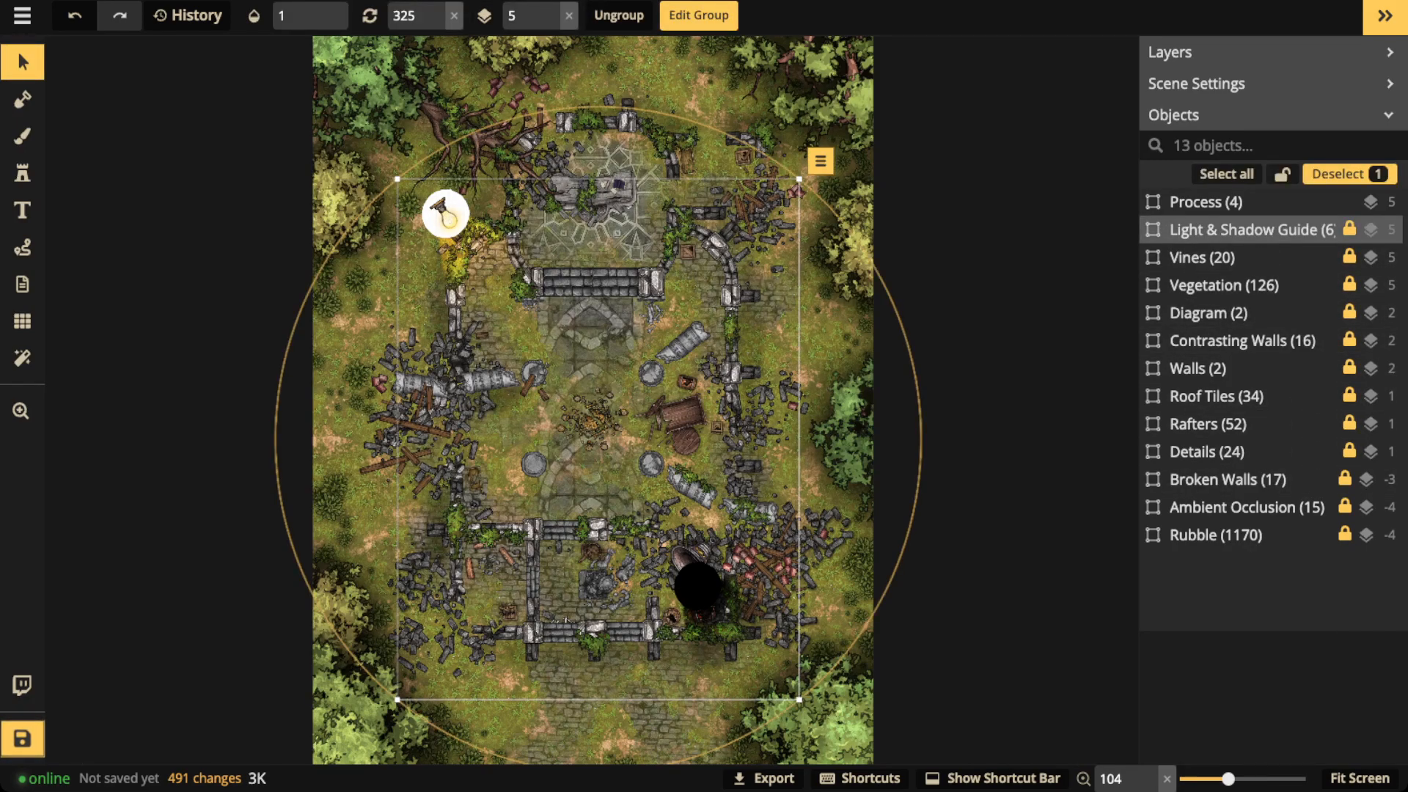
pyautogui.moveTo(904, 334); pyautogui.dragTo(887, 586)
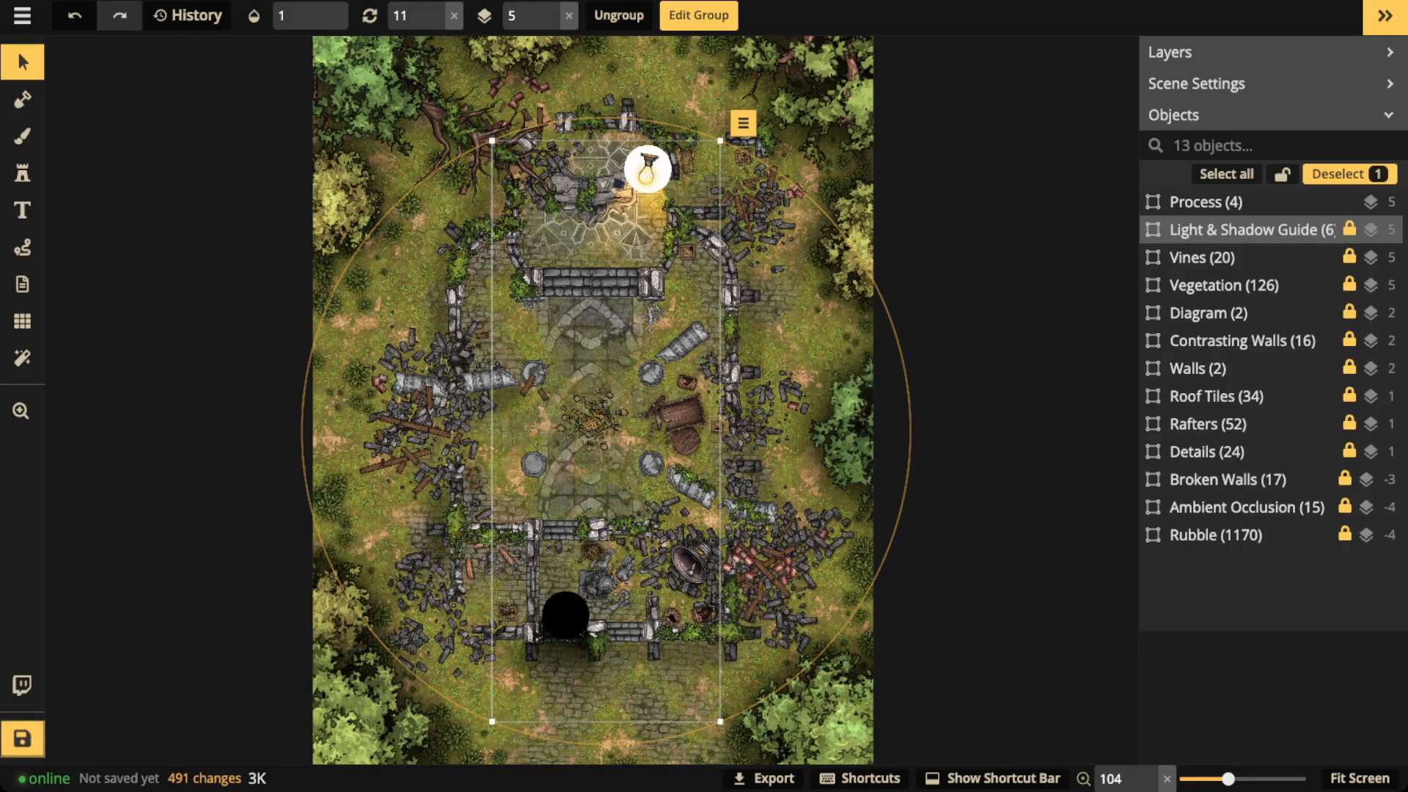
pyautogui.moveTo(872, 578); pyautogui.dragTo(849, 615)
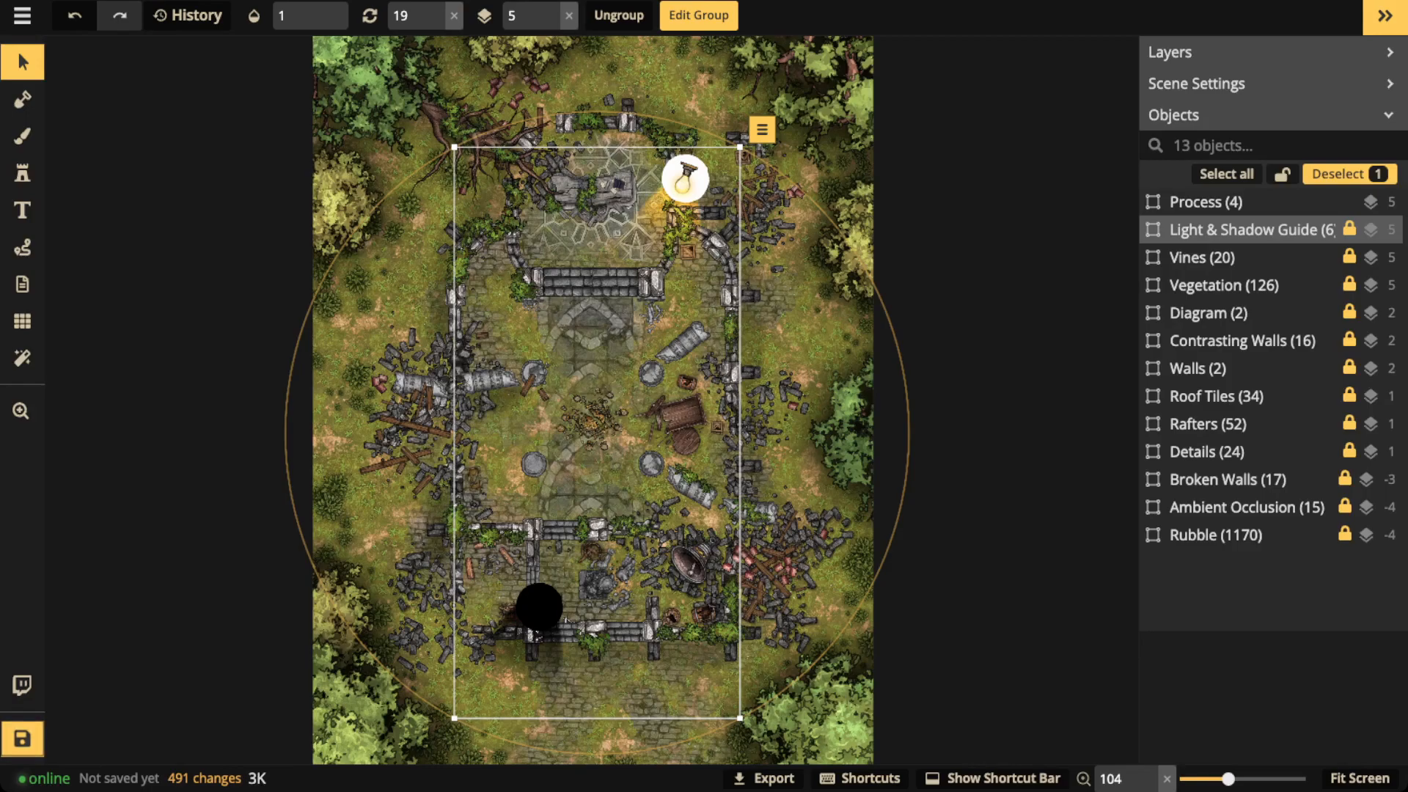
pyautogui.press('Delete')
# - Show the Ambient Occlusion group by resetting its opacity to 1, and deselect it
pyautogui.click(1228, 480)
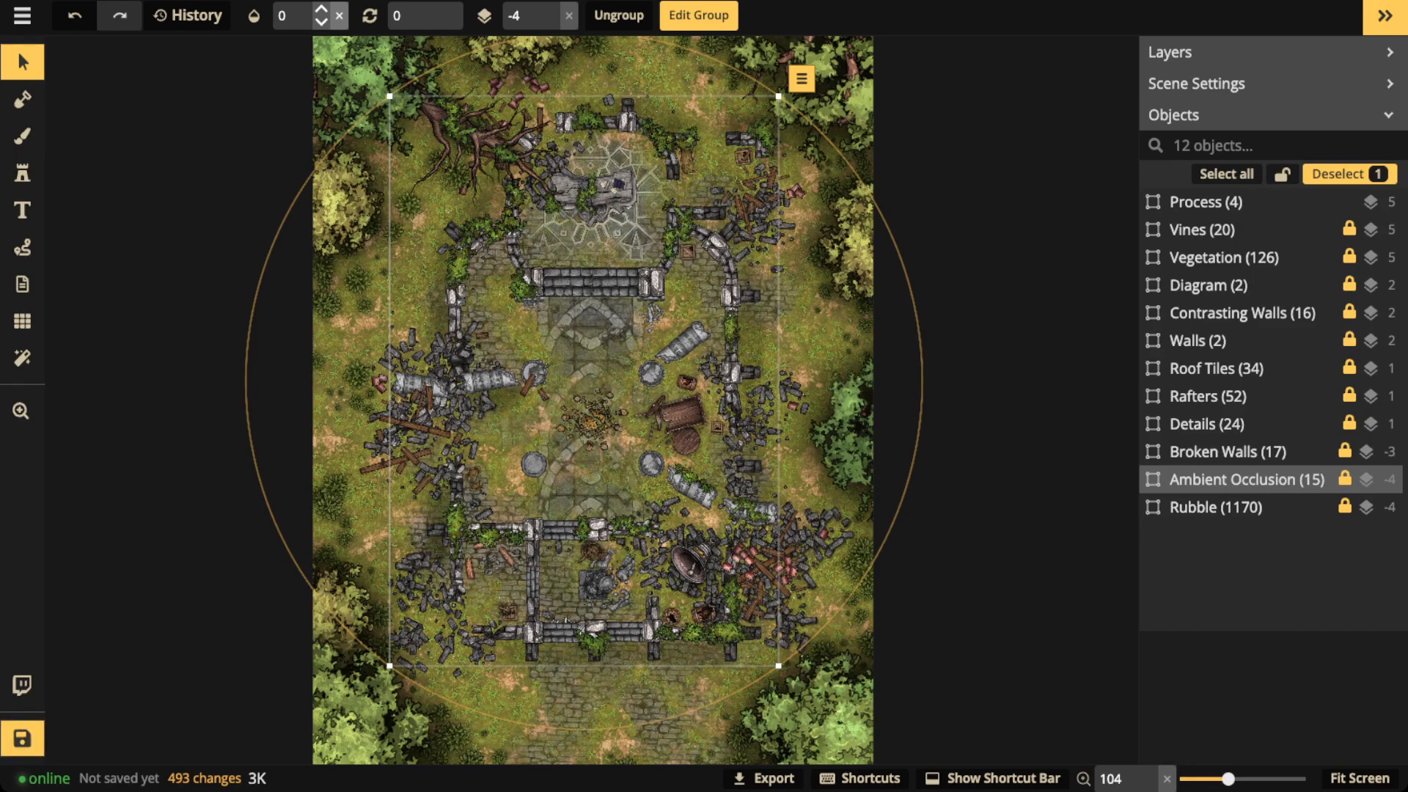
pyautogui.click(340, 16)
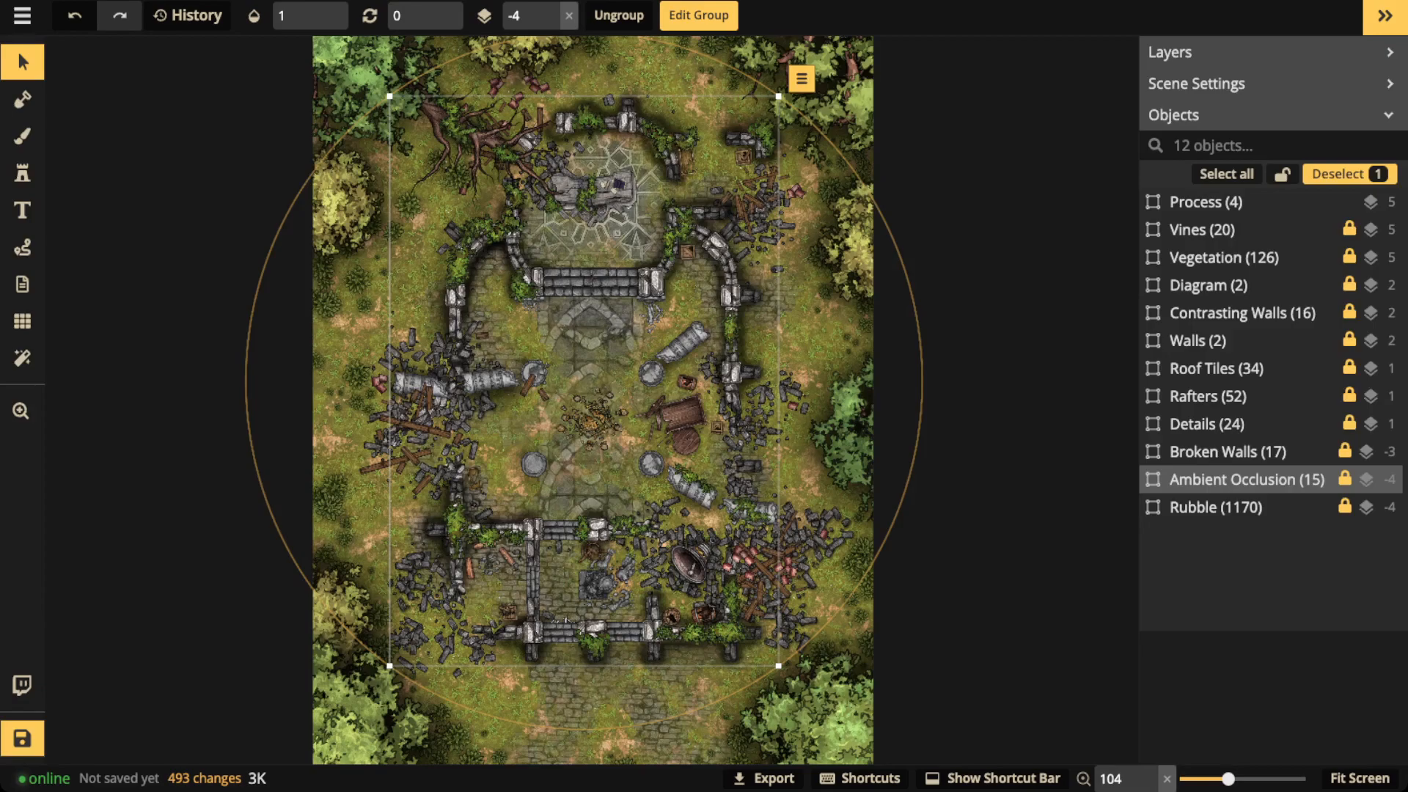
pyautogui.click(22, 62)
pyautogui.scroll(3, 538, 300)
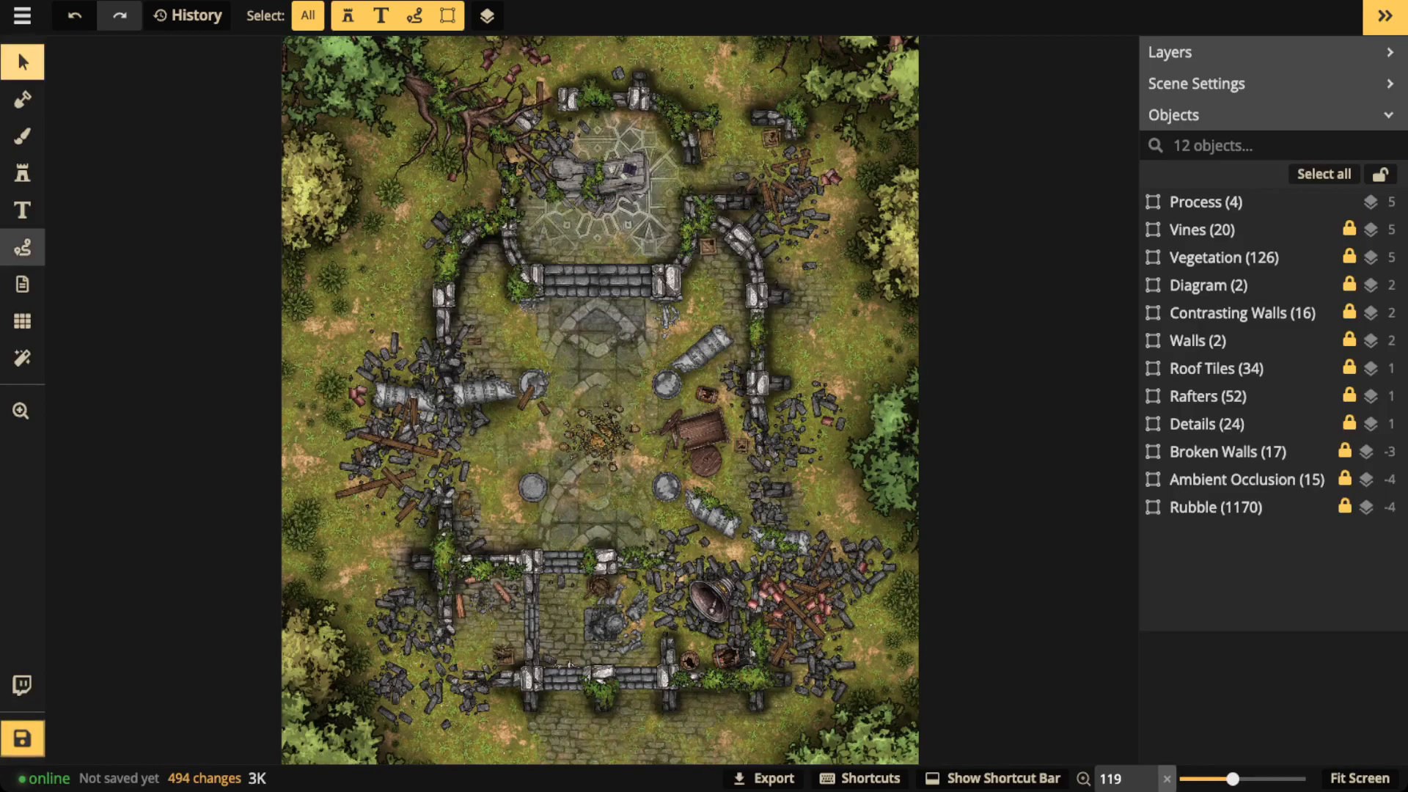
# - Set the path color to black (000000) and free-draw a short wavy path on the grass outside the upper-left wall
pyautogui.click(23, 247)
pyautogui.click(115, 361)
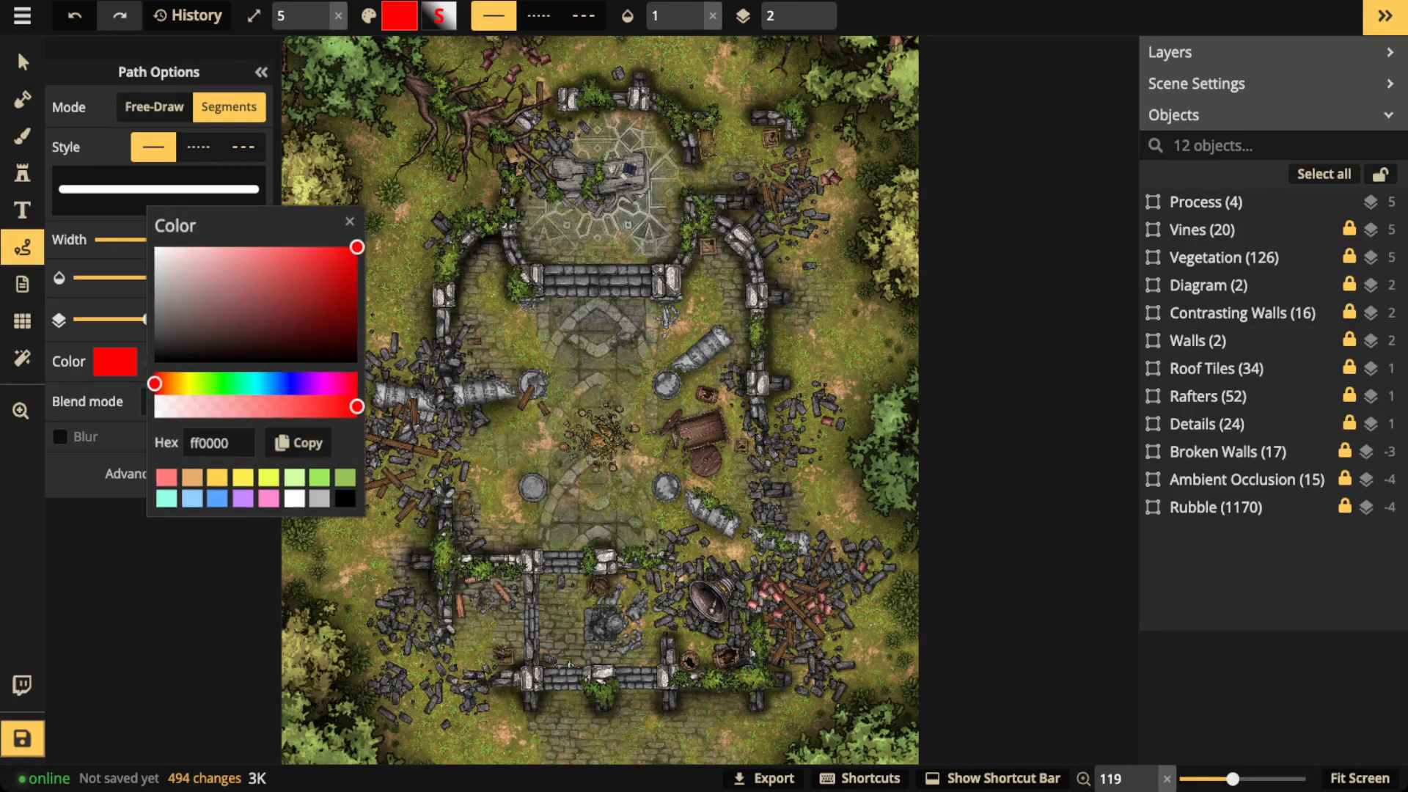
pyautogui.click(340, 495)
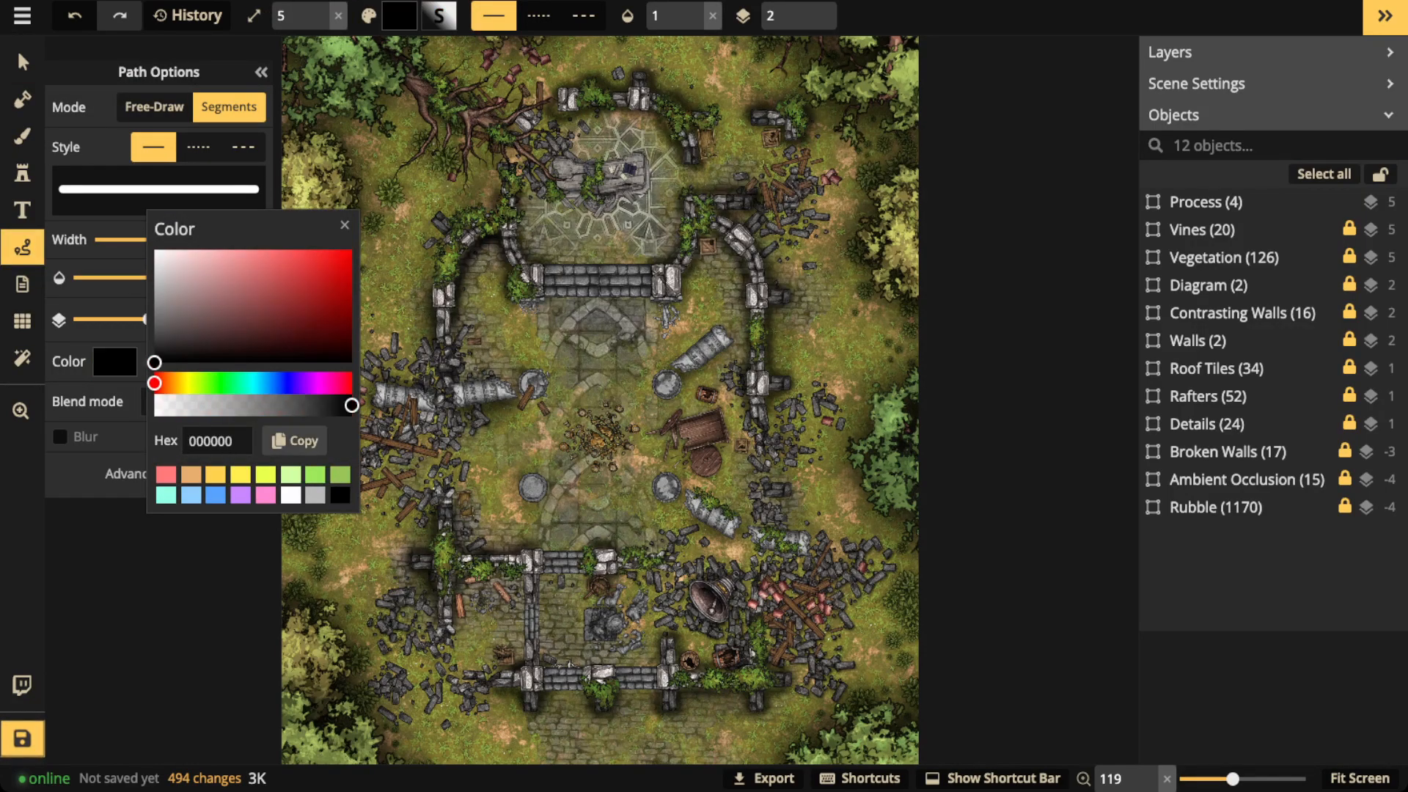
pyautogui.click(345, 226)
pyautogui.click(403, 251)
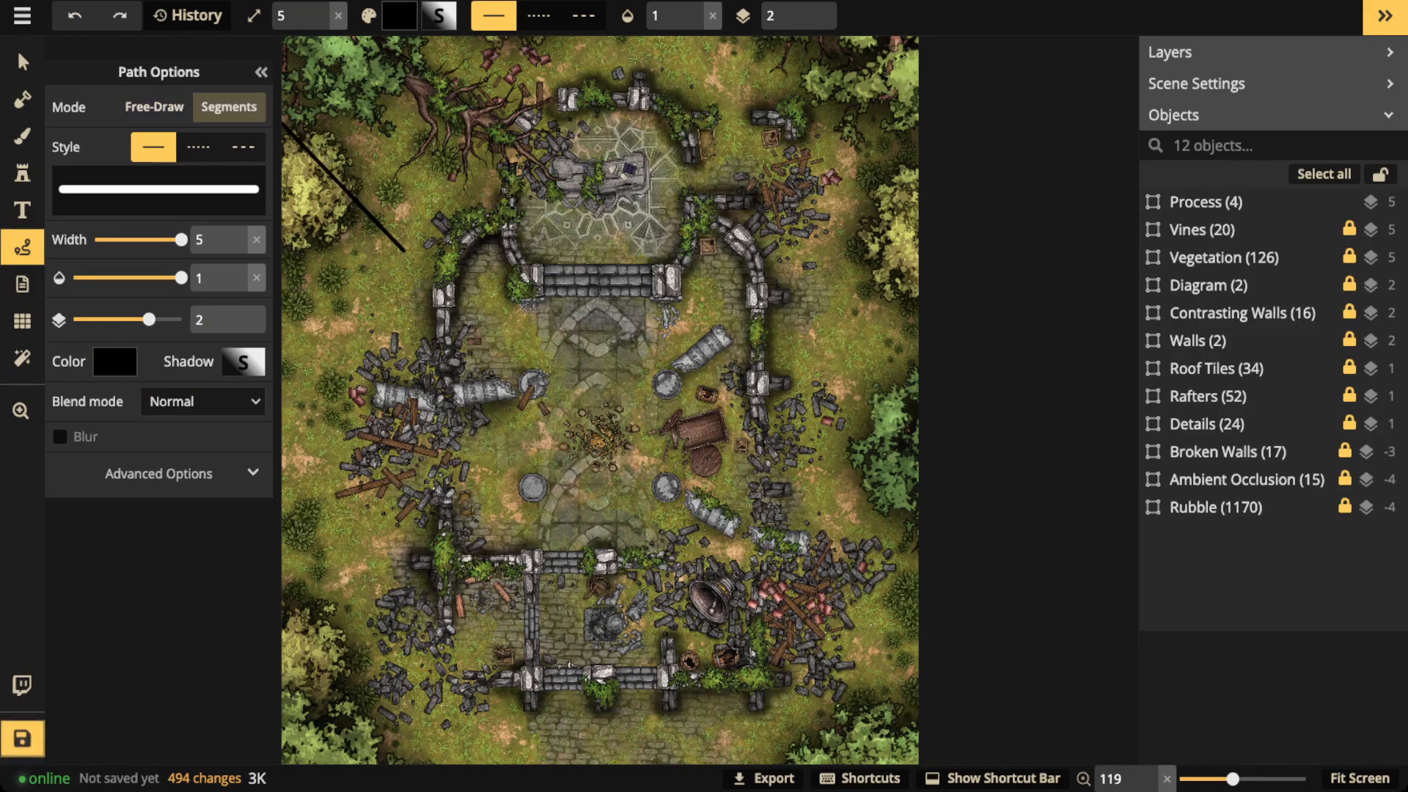
pyautogui.press('Escape')
pyautogui.click(155, 107)
pyautogui.moveTo(389, 258); pyautogui.dragTo(376, 303)
pyautogui.click(23, 62)
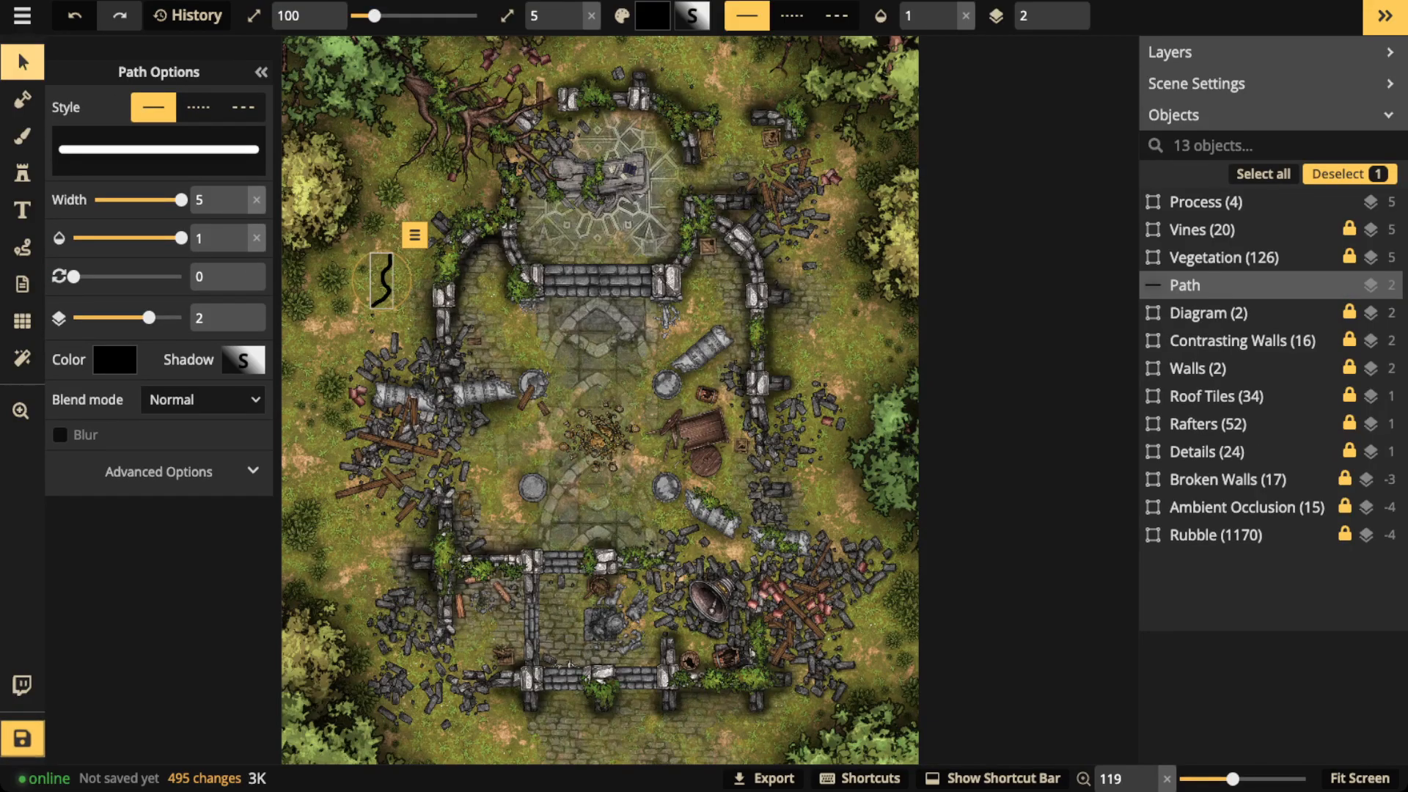
# - Blur the wavy black path with a radius of 30.5 and delete it
pyautogui.click(60, 435)
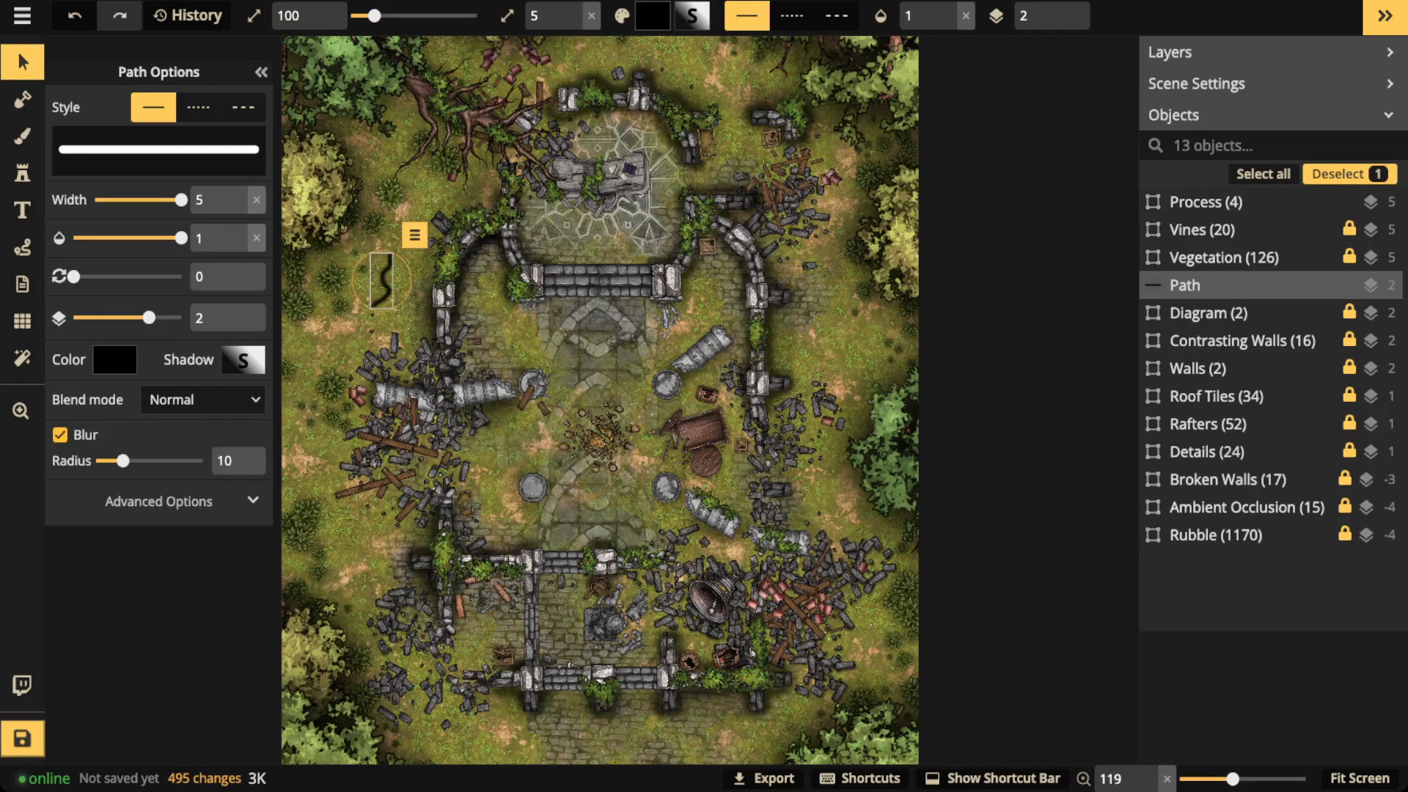
pyautogui.moveTo(123, 460); pyautogui.dragTo(177, 461)
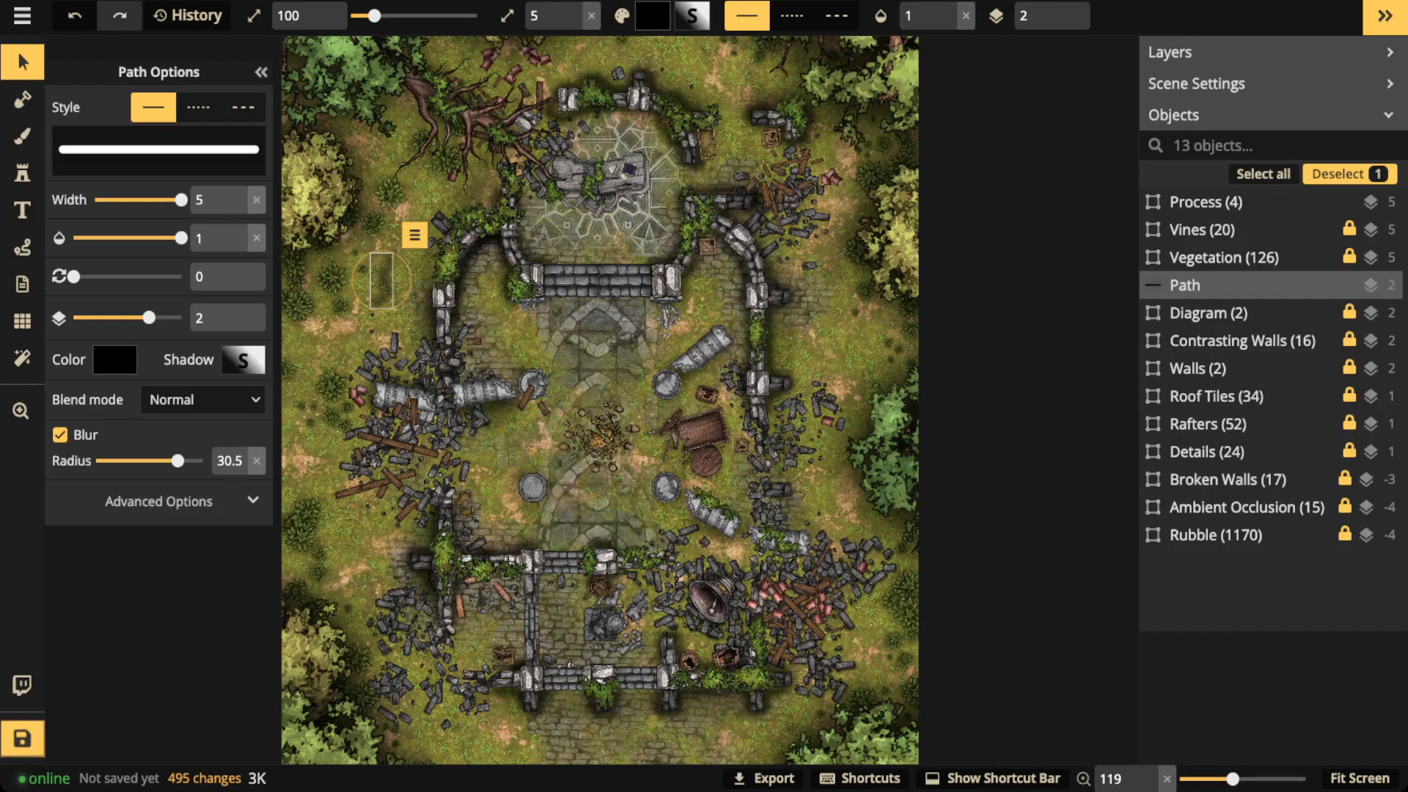
pyautogui.press('Delete')
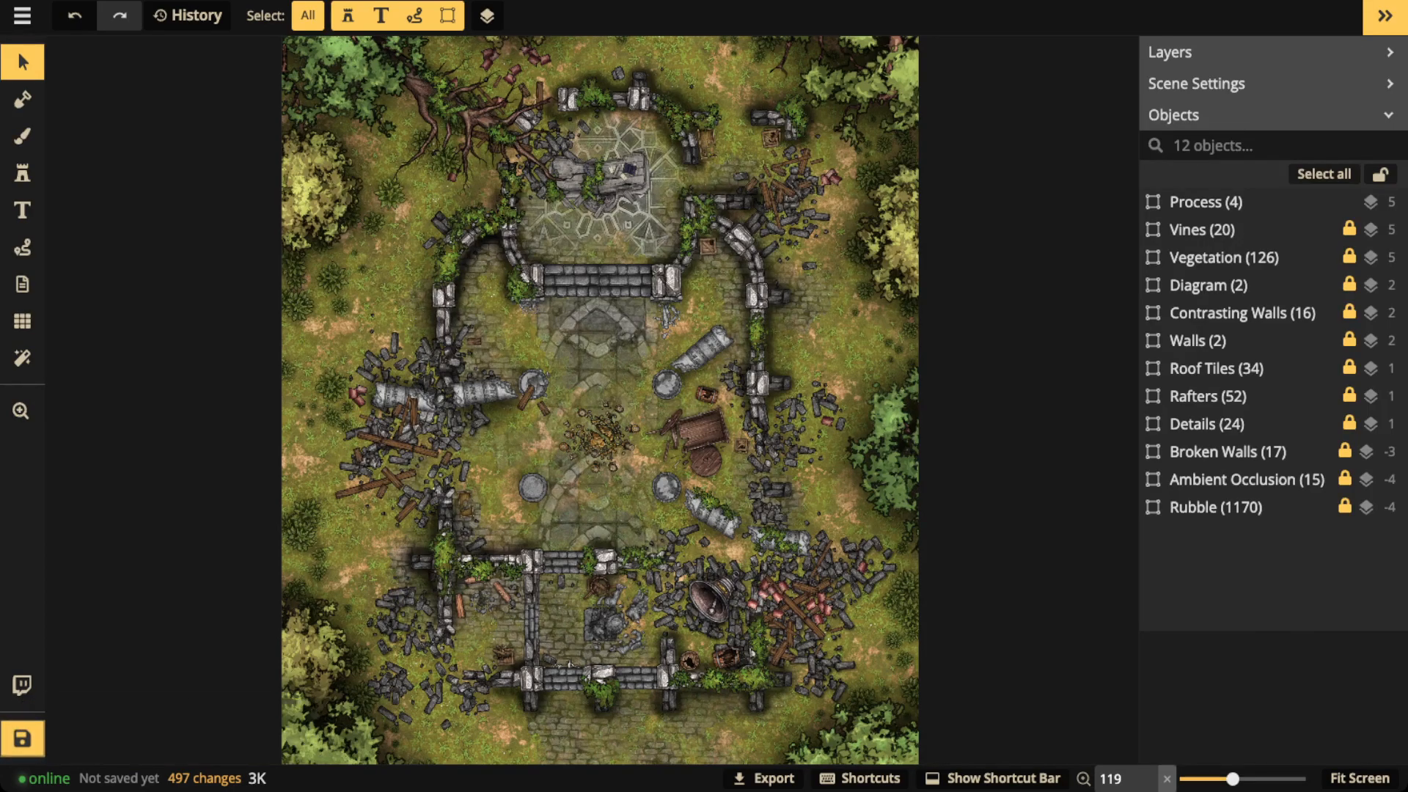
# - Free-draw blurred black paths around the upper-right fallen column and along the inside of the left wall, deleting each one
pyautogui.click(22, 248)
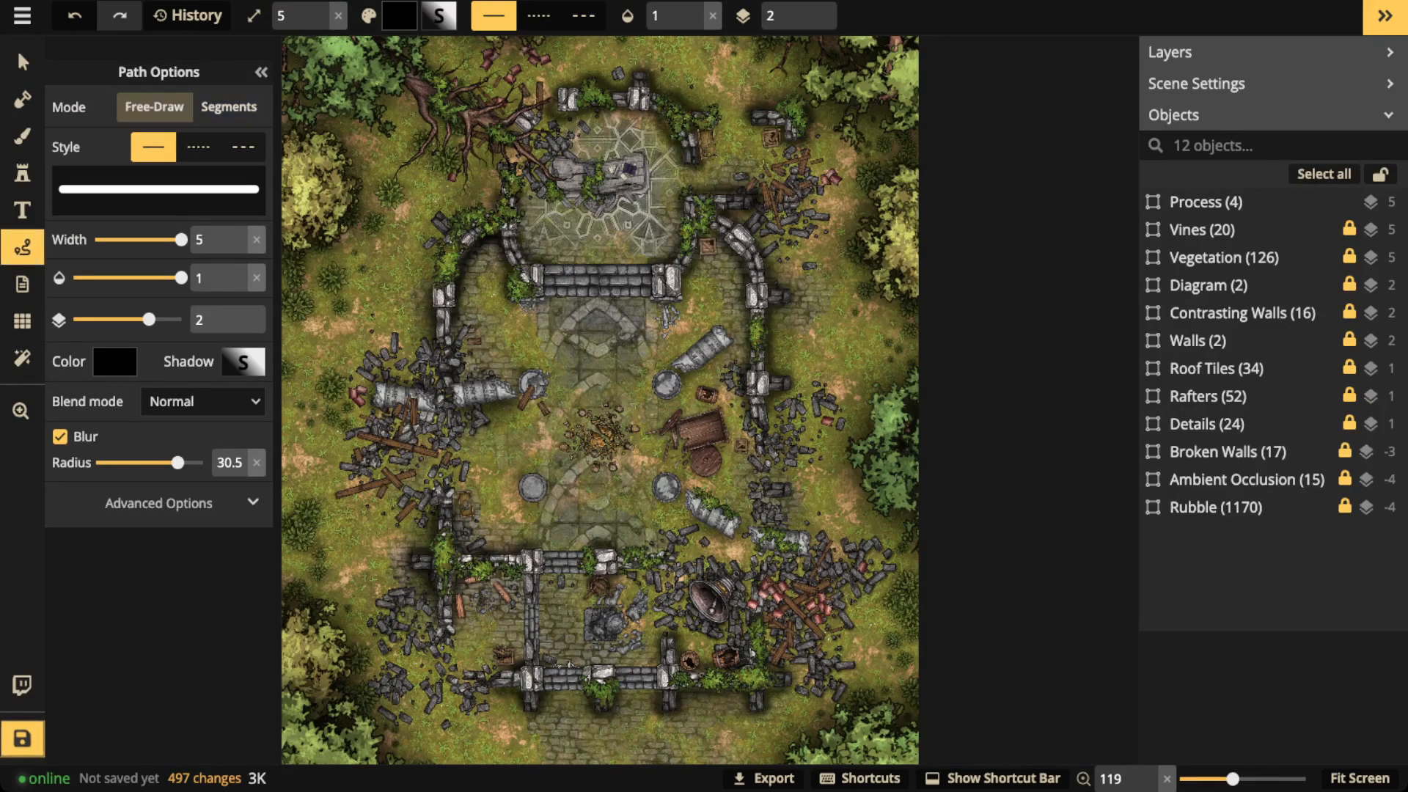
pyautogui.moveTo(708, 345); pyautogui.dragTo(725, 363)
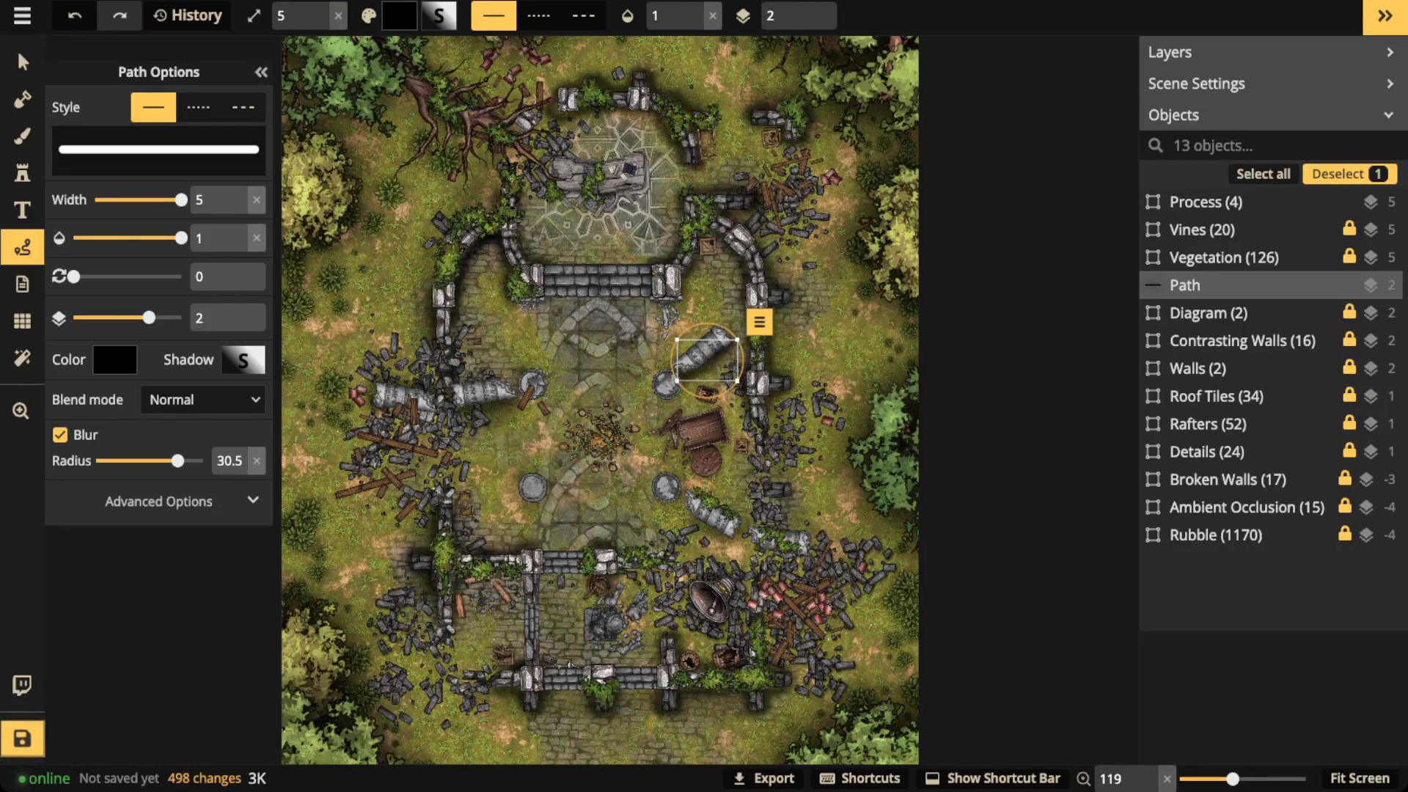
pyautogui.press('Delete')
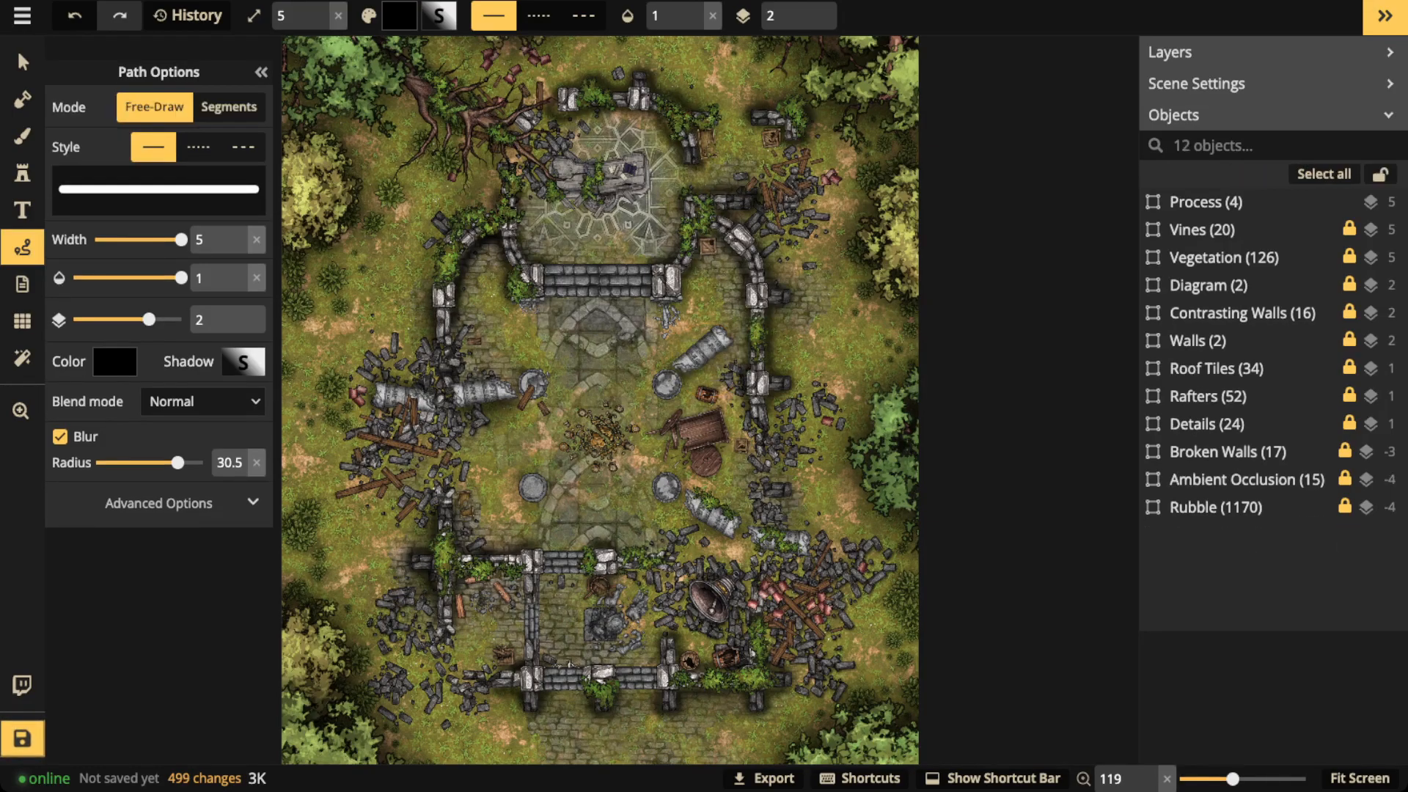
pyautogui.moveTo(498, 241)
pyautogui.mouseDown()
pyautogui.moveTo(454, 337)
pyautogui.moveTo(455, 504)
pyautogui.moveTo(459, 547)
pyautogui.moveTo(524, 559)
pyautogui.mouseUp()
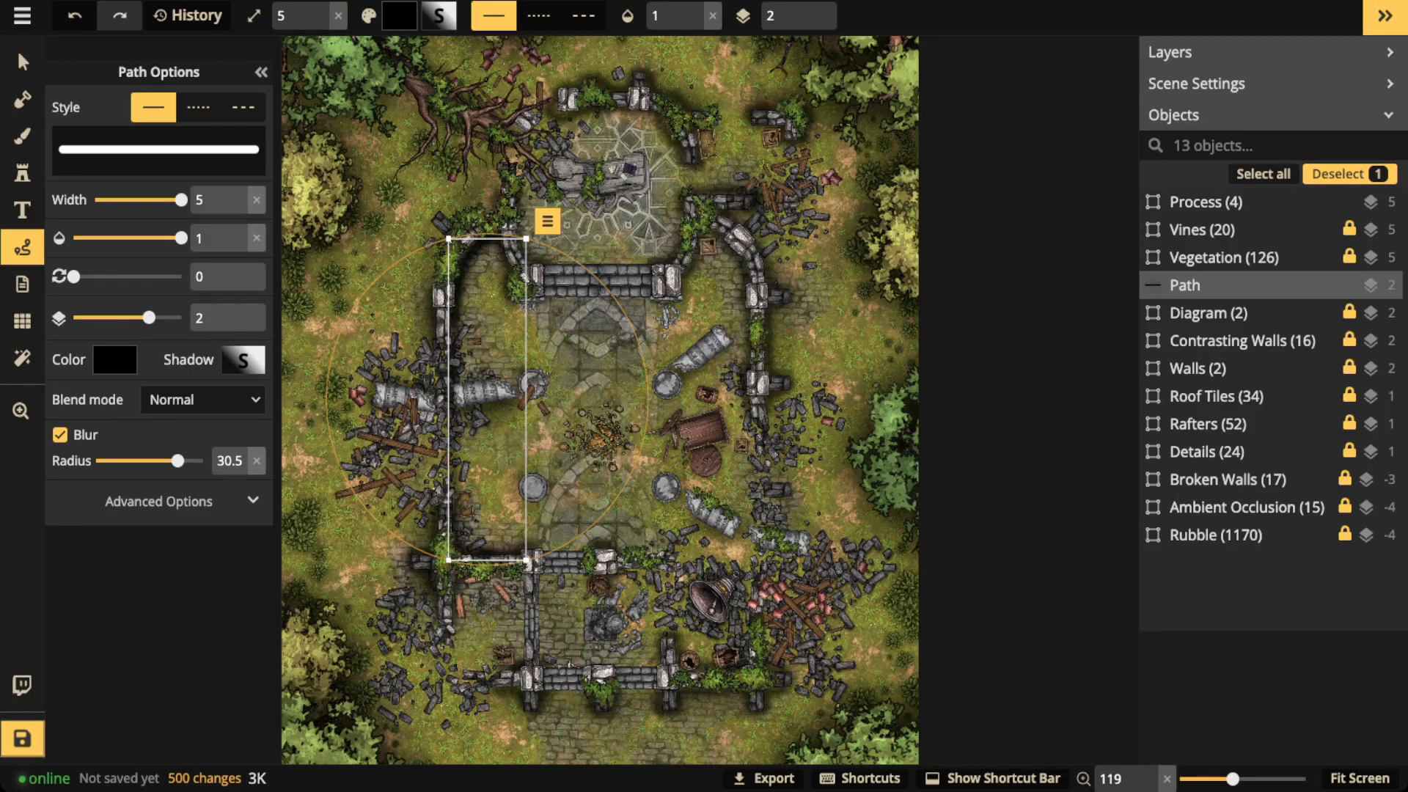
pyautogui.press('Delete')
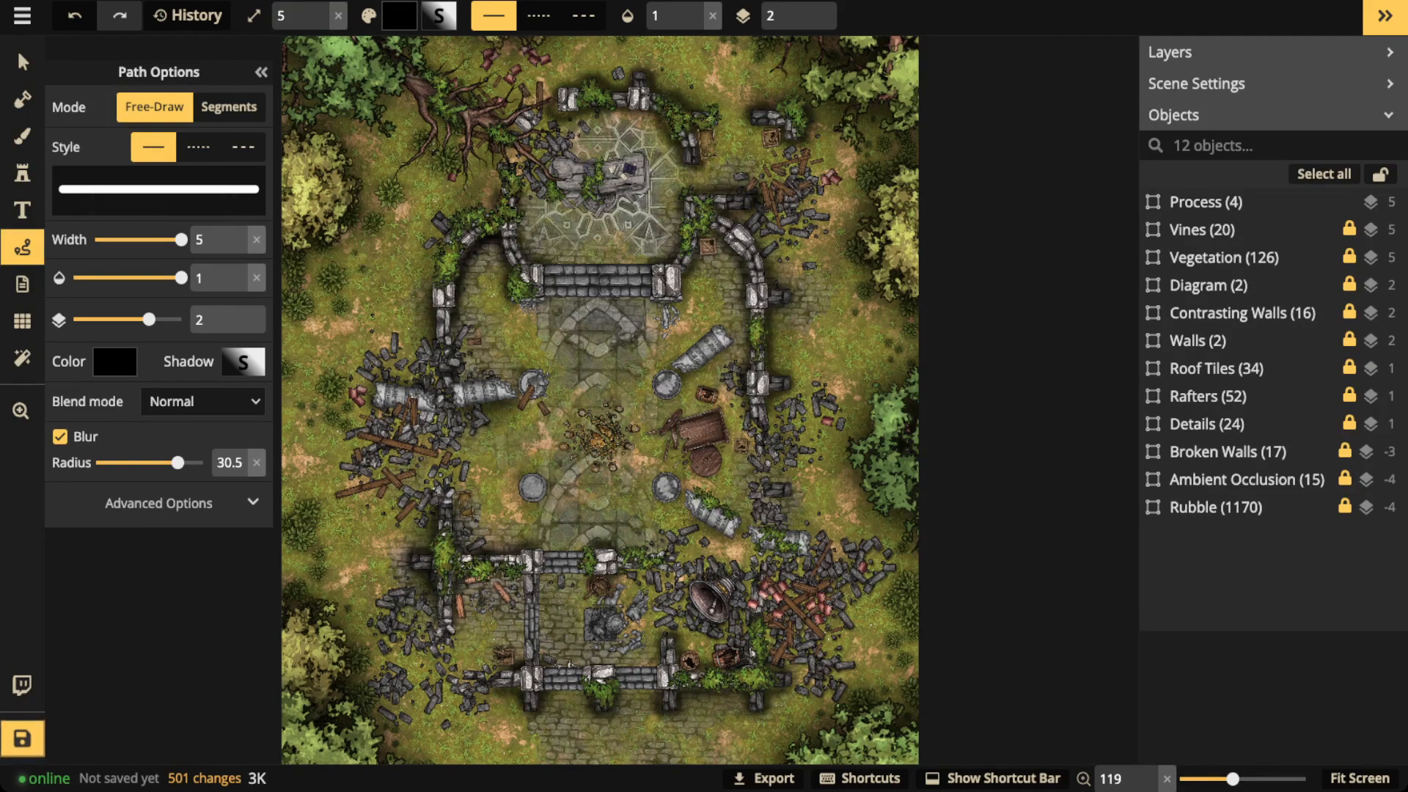
# - Turn off blur for new paths and set the path color to red
pyautogui.click(22, 247)
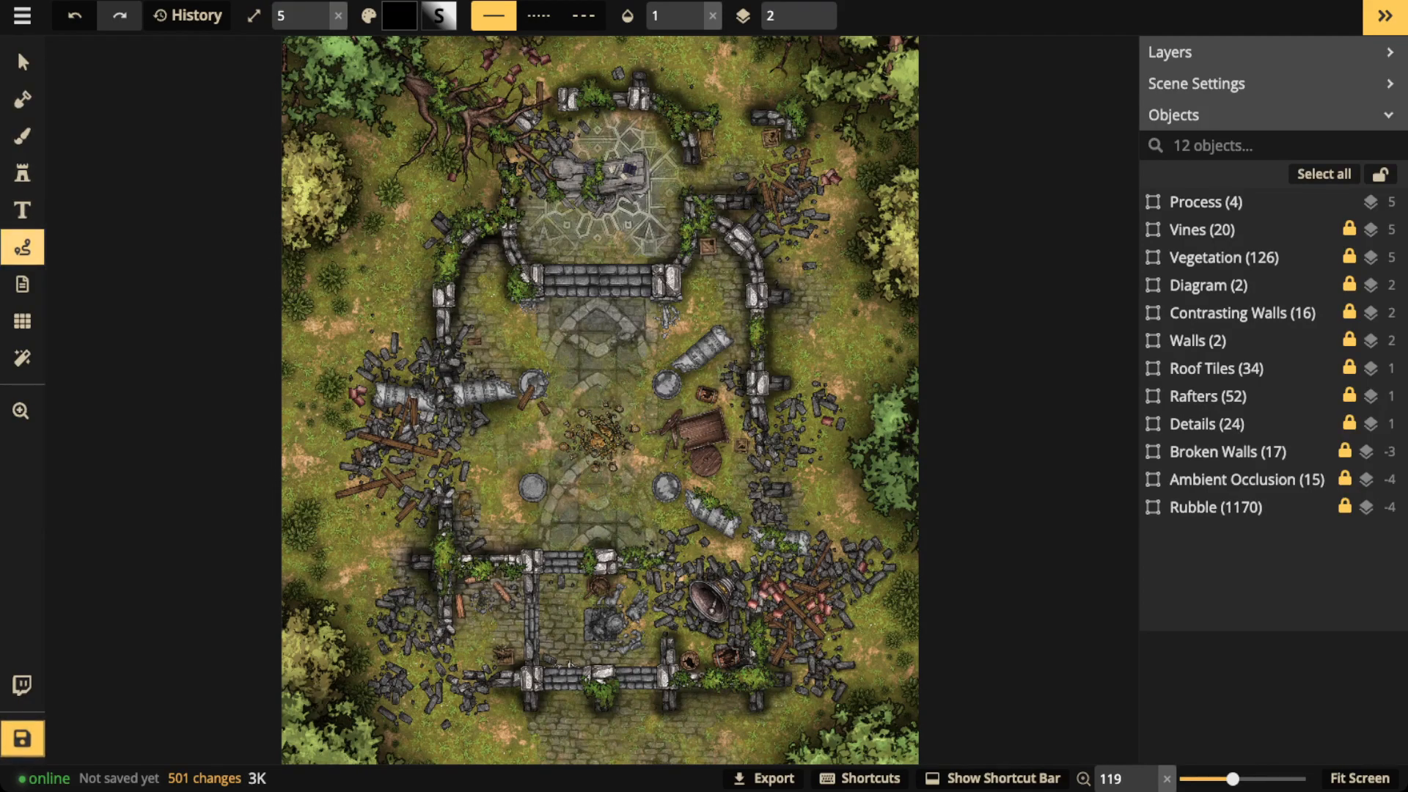
pyautogui.click(22, 247)
pyautogui.click(60, 437)
pyautogui.click(114, 361)
pyautogui.click(350, 251)
pyautogui.click(344, 225)
pyautogui.click(244, 362)
pyautogui.click(493, 195)
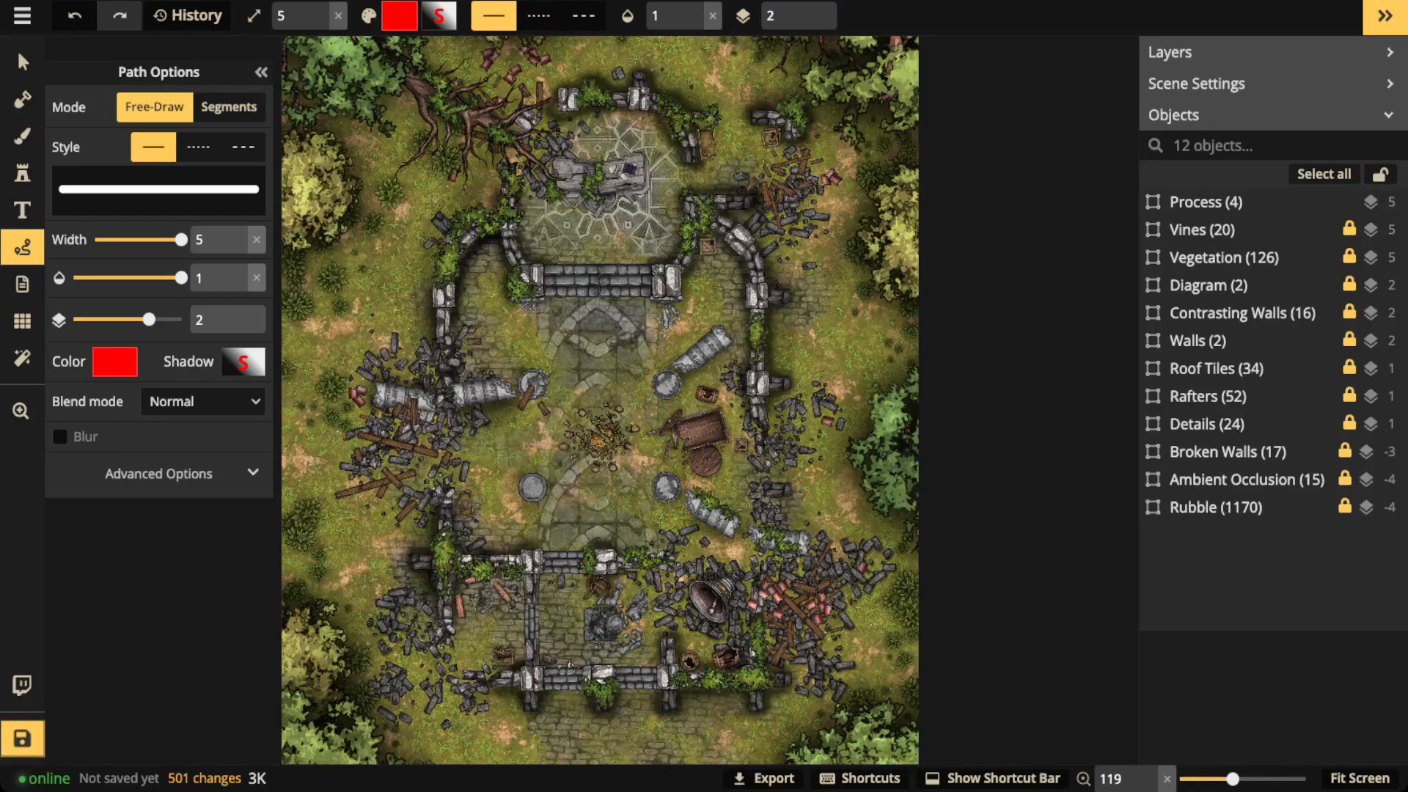
# - Free-draw a red circle around the rubble at the left wall gap and a red wavy line across the map, deleting each one
pyautogui.moveTo(436, 409)
pyautogui.mouseDown()
pyautogui.moveTo(412, 502)
pyautogui.moveTo(446, 508)
pyautogui.moveTo(440, 411)
pyautogui.mouseUp()
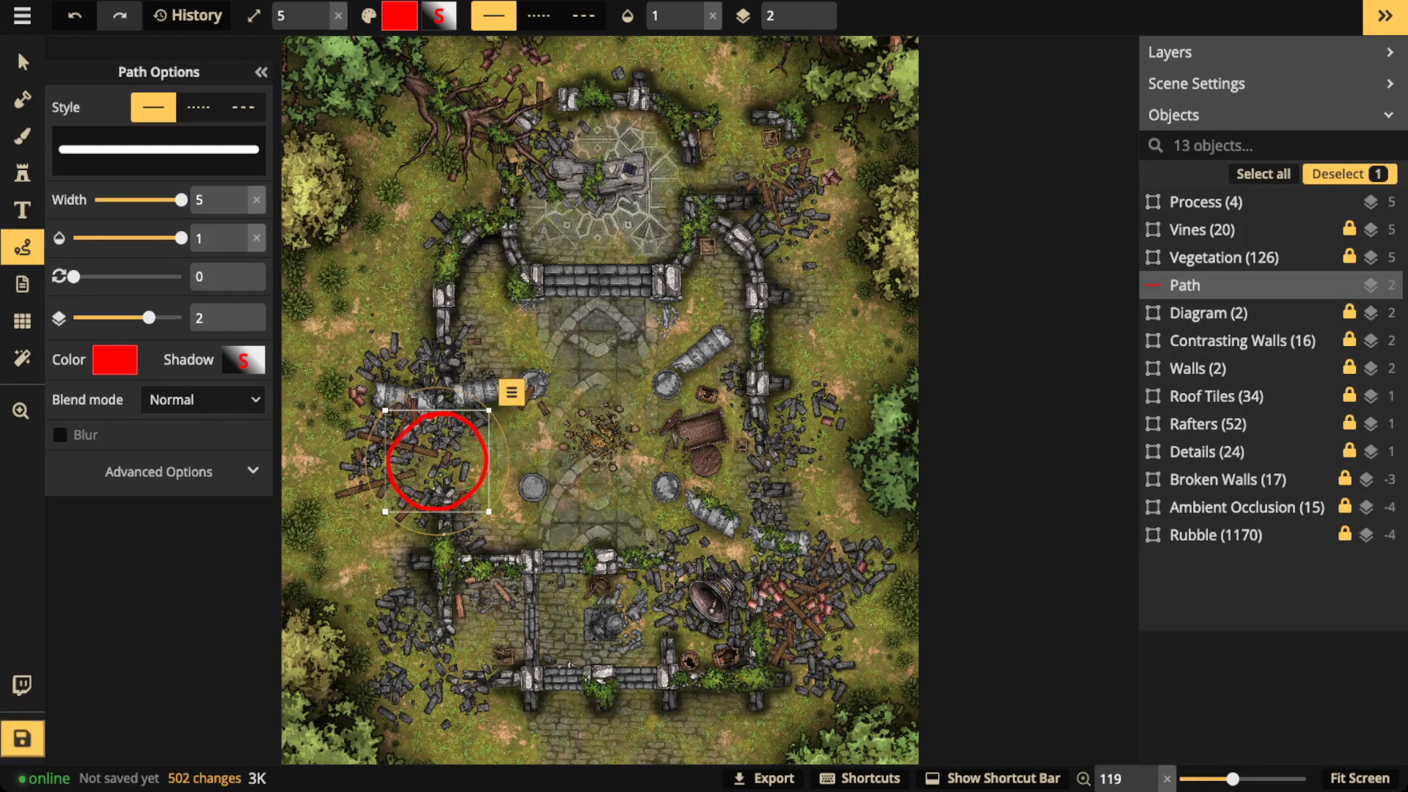
pyautogui.press('Delete')
pyautogui.moveTo(297, 460)
pyautogui.mouseDown()
pyautogui.moveTo(374, 480)
pyautogui.moveTo(507, 449)
pyautogui.moveTo(614, 484)
pyautogui.moveTo(781, 459)
pyautogui.moveTo(841, 362)
pyautogui.mouseUp()
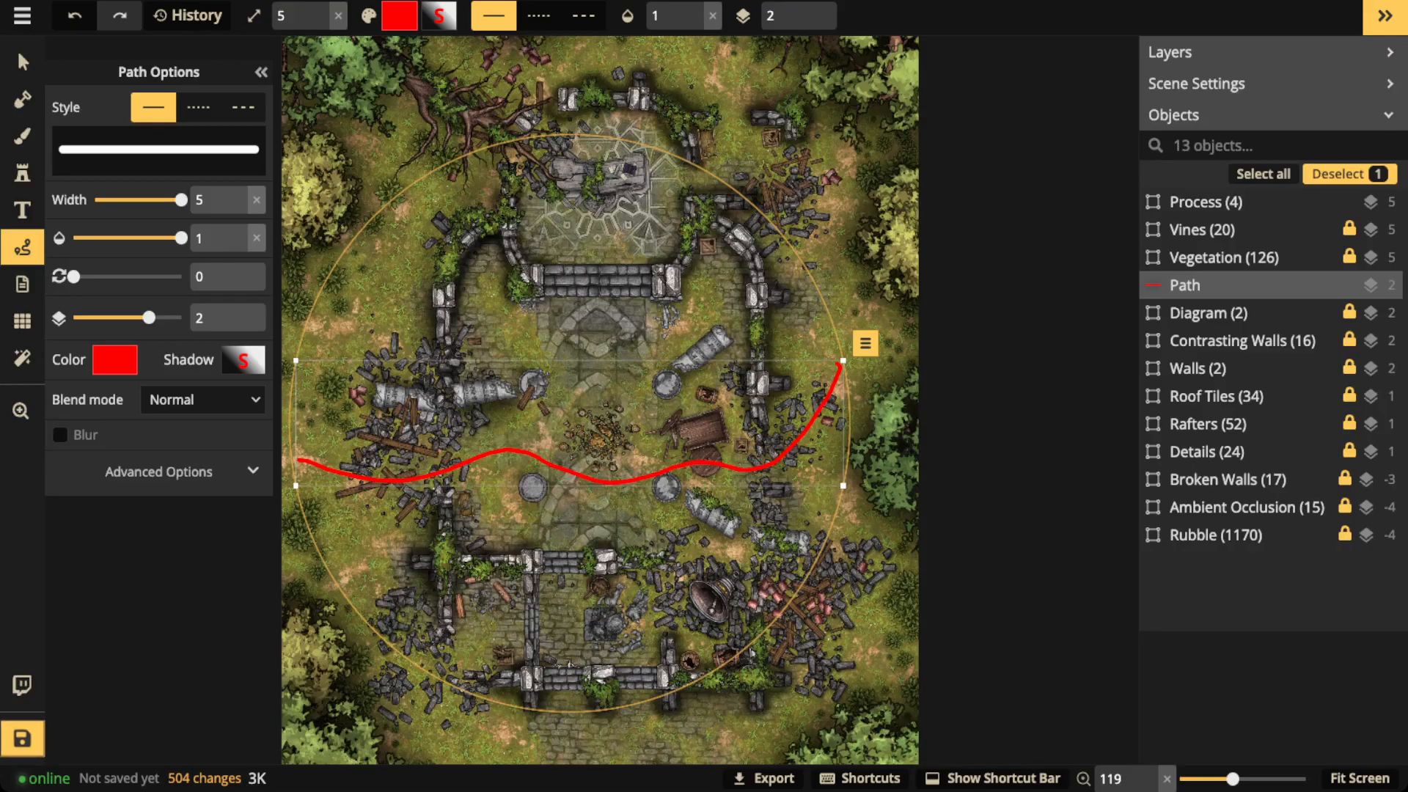
pyautogui.press('Delete')
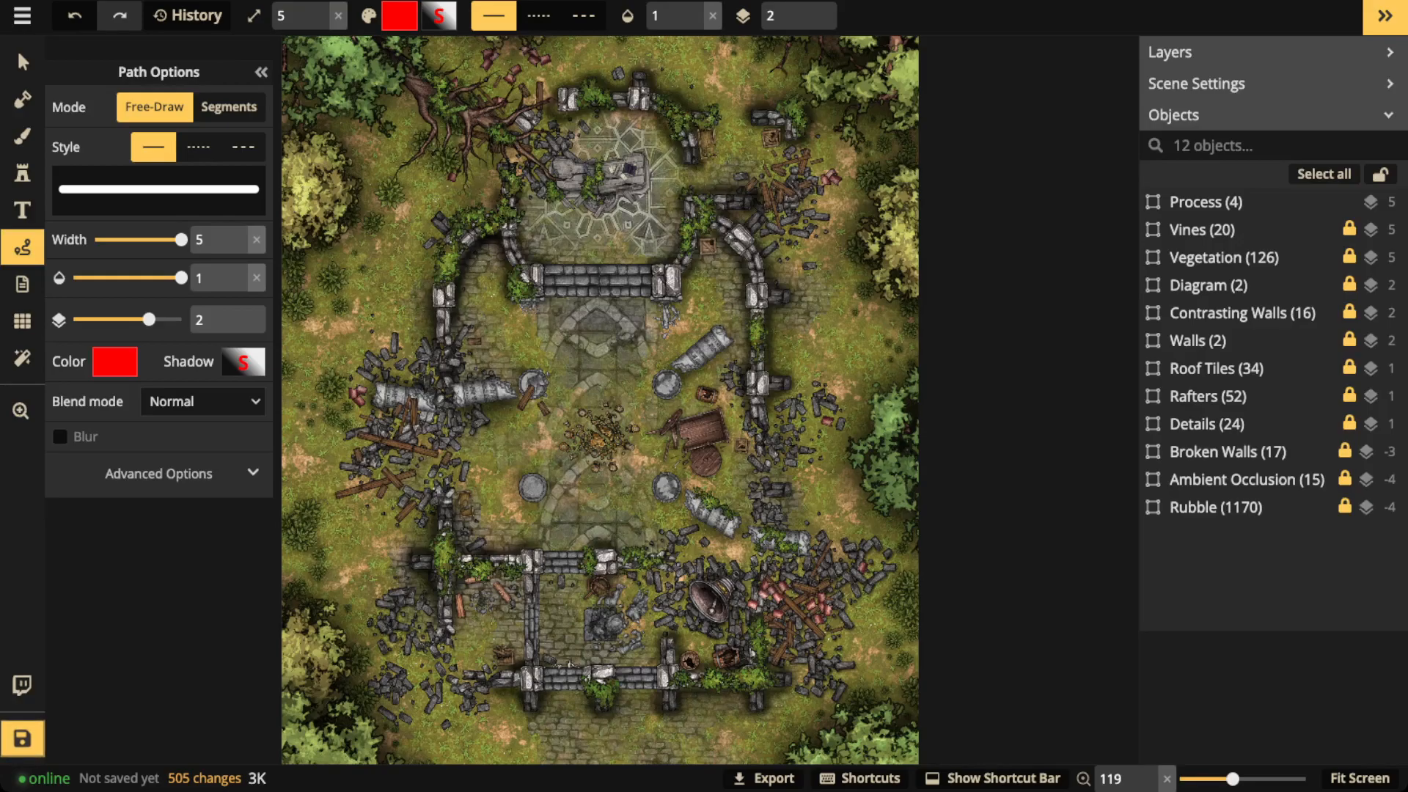
# - Switch the background brush from a texture to solid black (000000)
pyautogui.press('b')
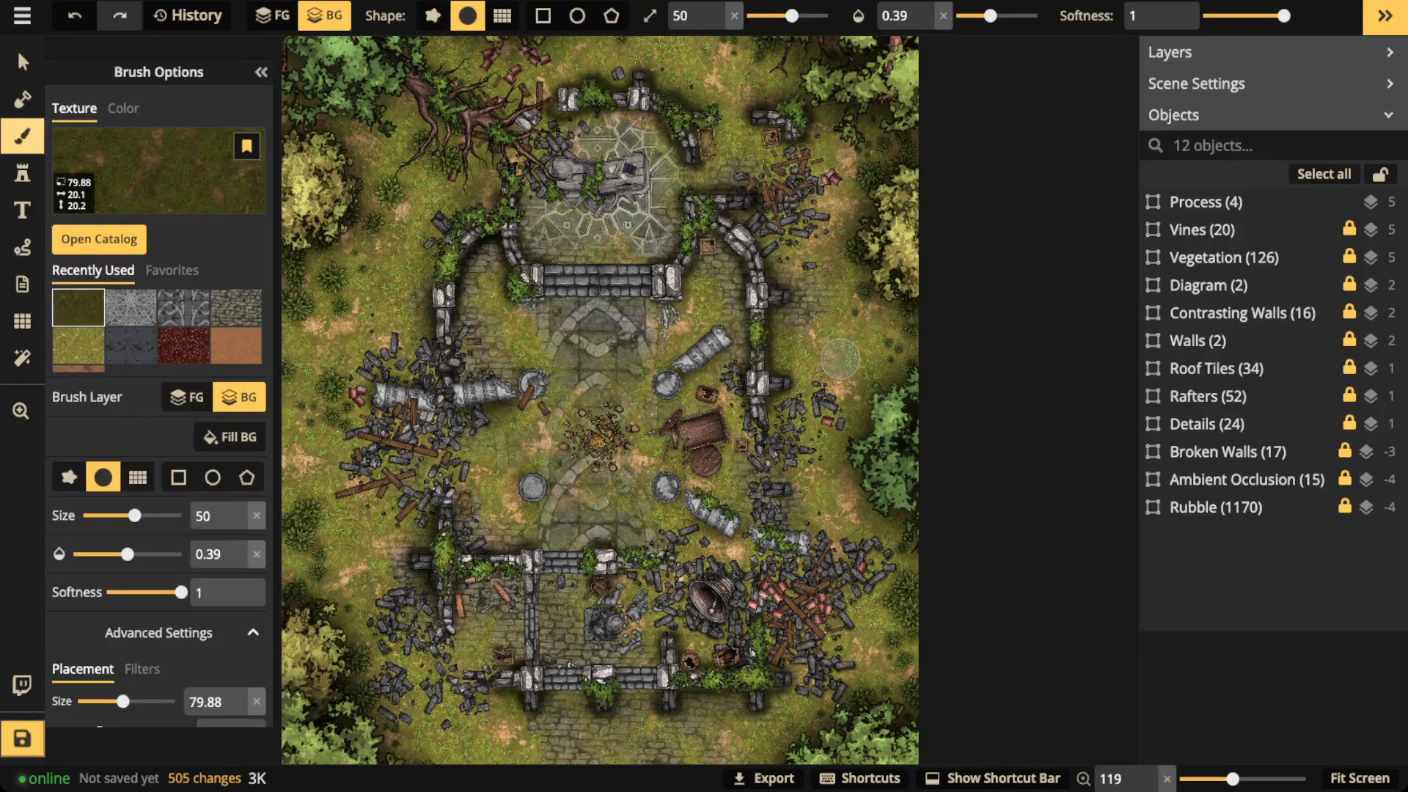
pyautogui.click(123, 108)
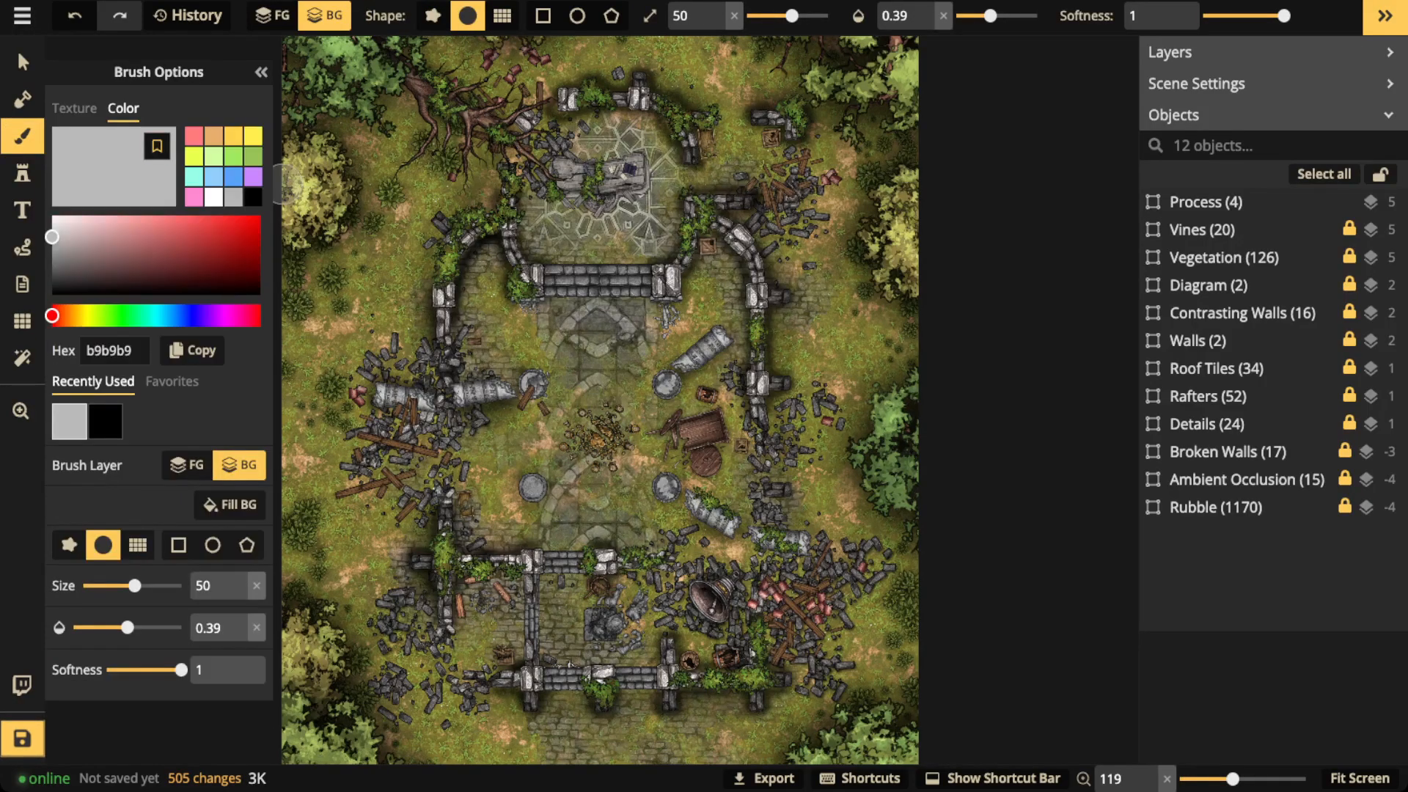
pyautogui.press('x')
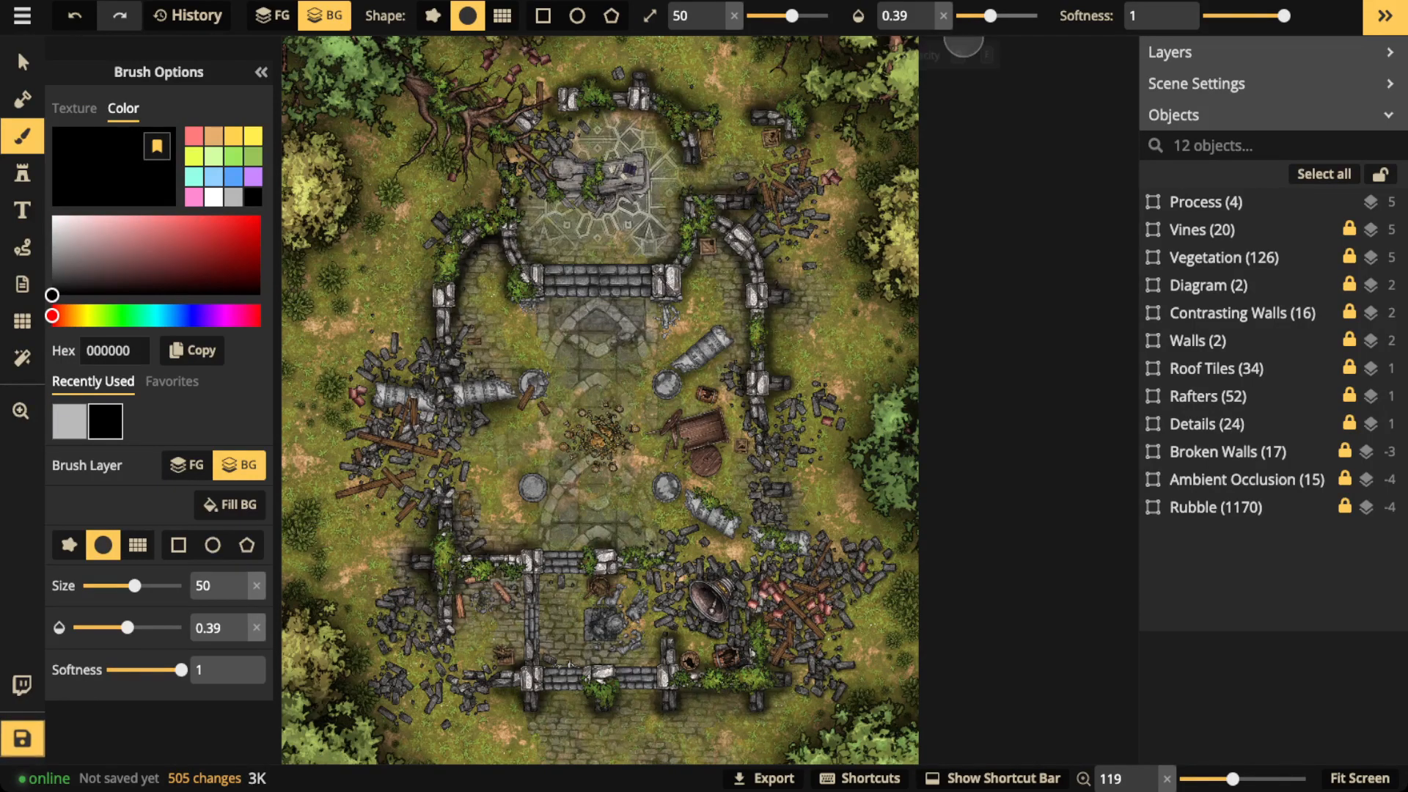
# - Paint a trial black stroke at opacity 1 inside the upper-left curved wall and undo it
pyautogui.click(944, 15)
pyautogui.moveTo(487, 260); pyautogui.dragTo(466, 322)
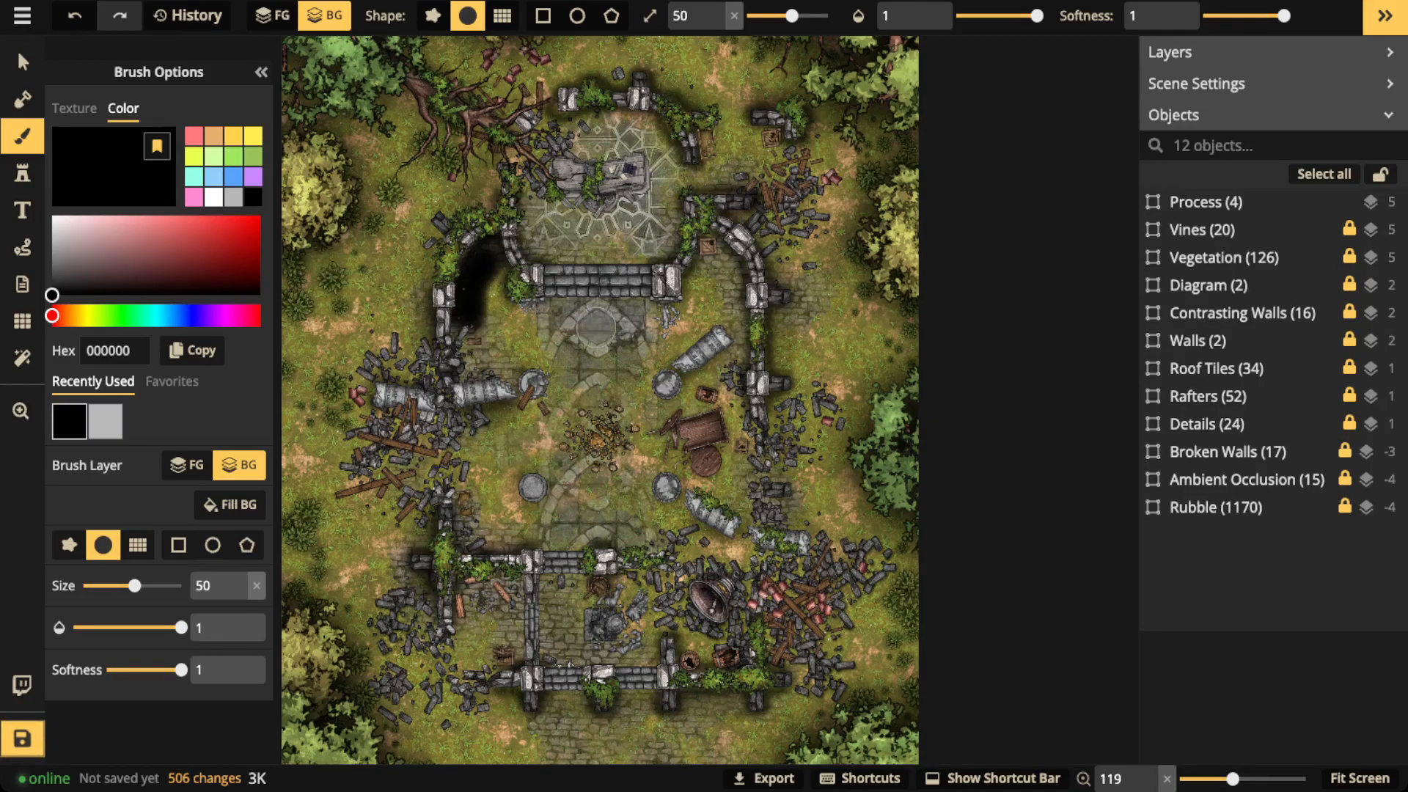
pyautogui.hotkey('ctrl', 'z')
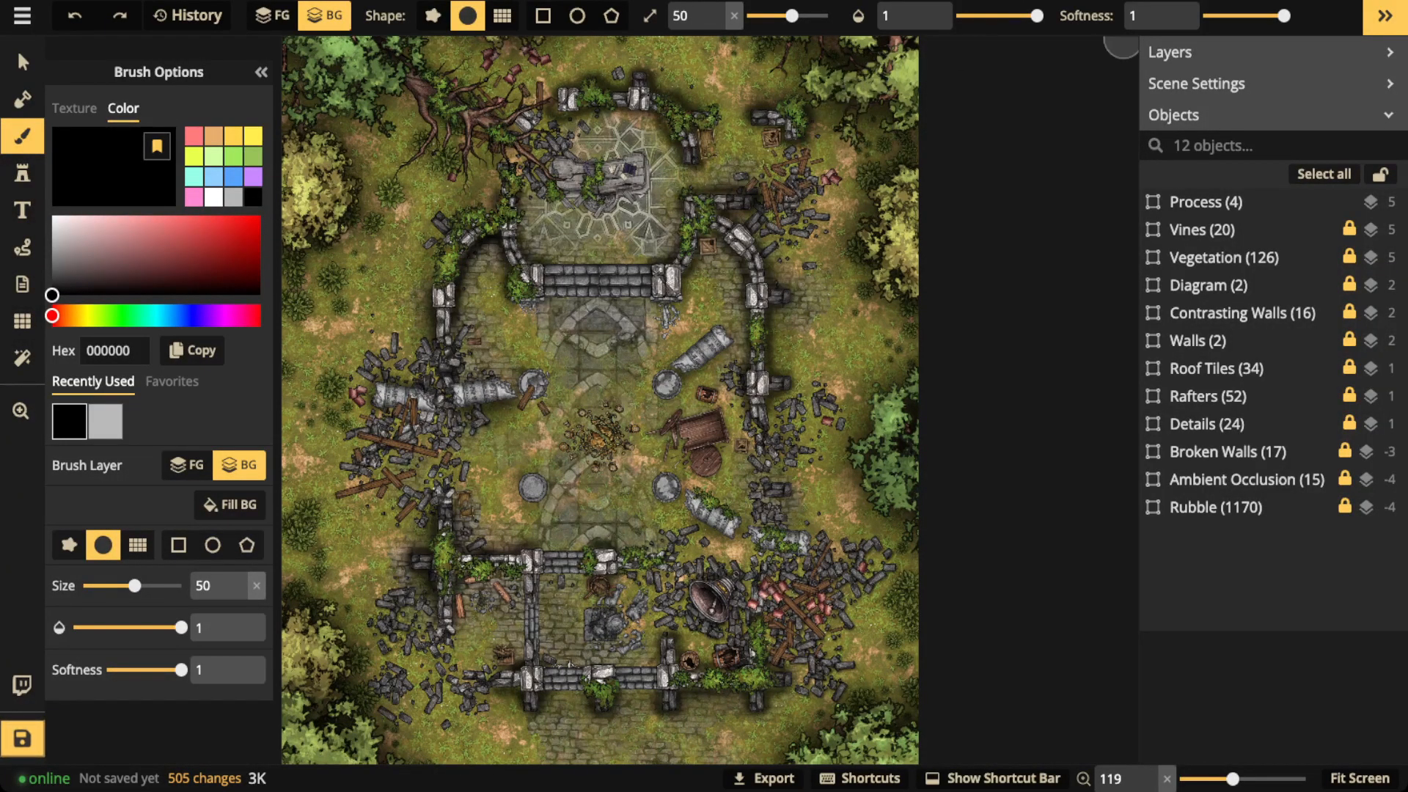
# - Set the brush opacity to 0.31 and paint soft black shading inside the upper-left curved wall and outside the right wall
pyautogui.moveTo(1037, 15); pyautogui.dragTo(981, 16)
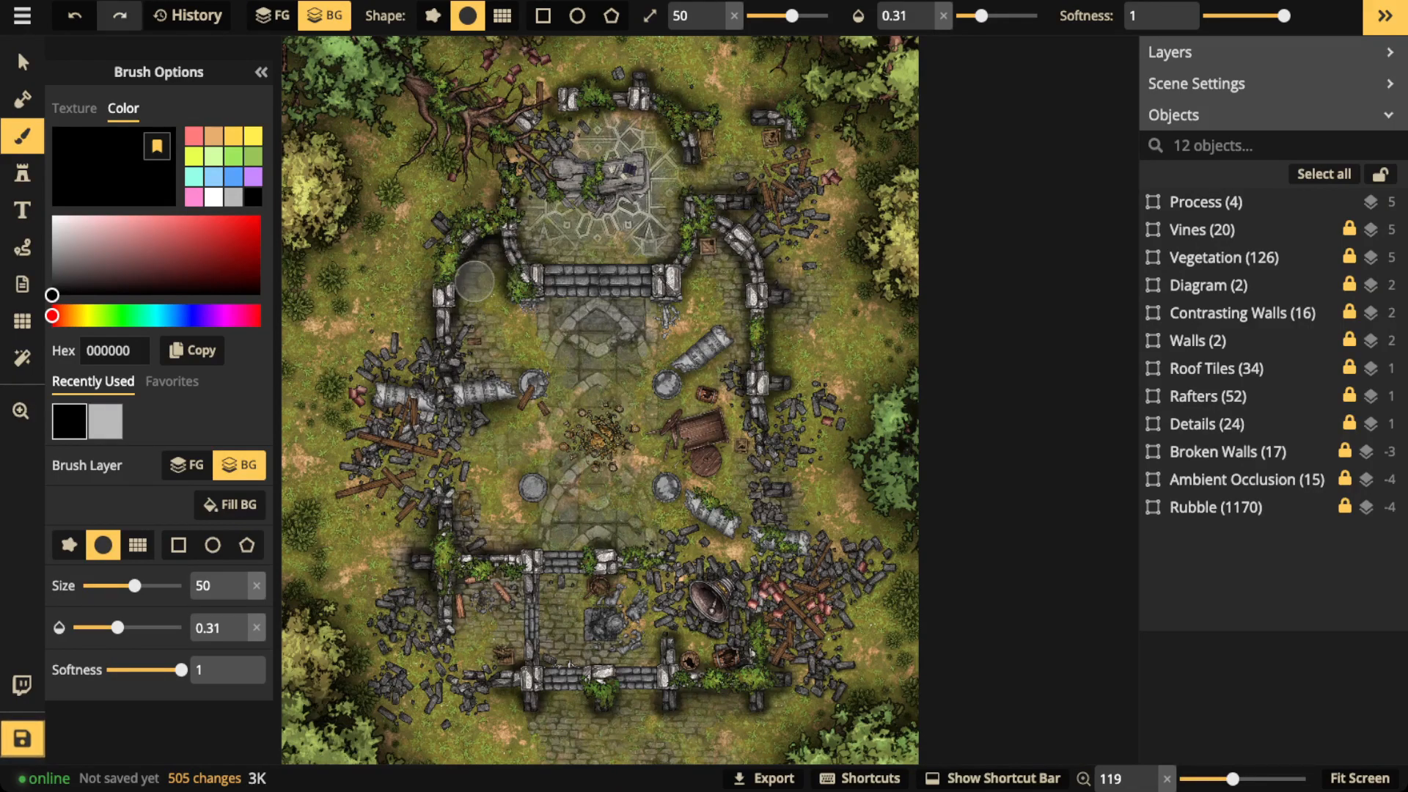
pyautogui.moveTo(478, 259); pyautogui.dragTo(509, 281)
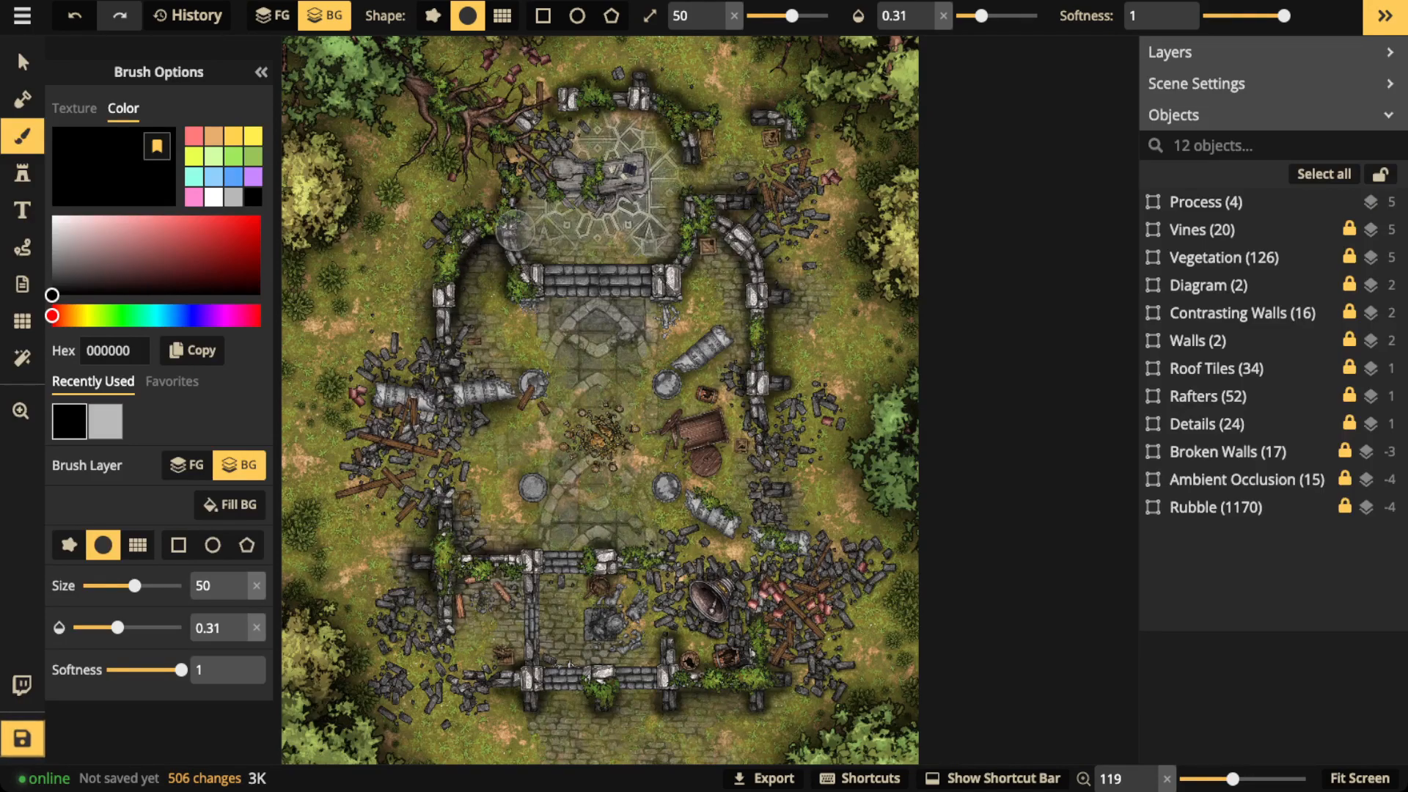
pyautogui.moveTo(493, 240); pyautogui.dragTo(448, 293)
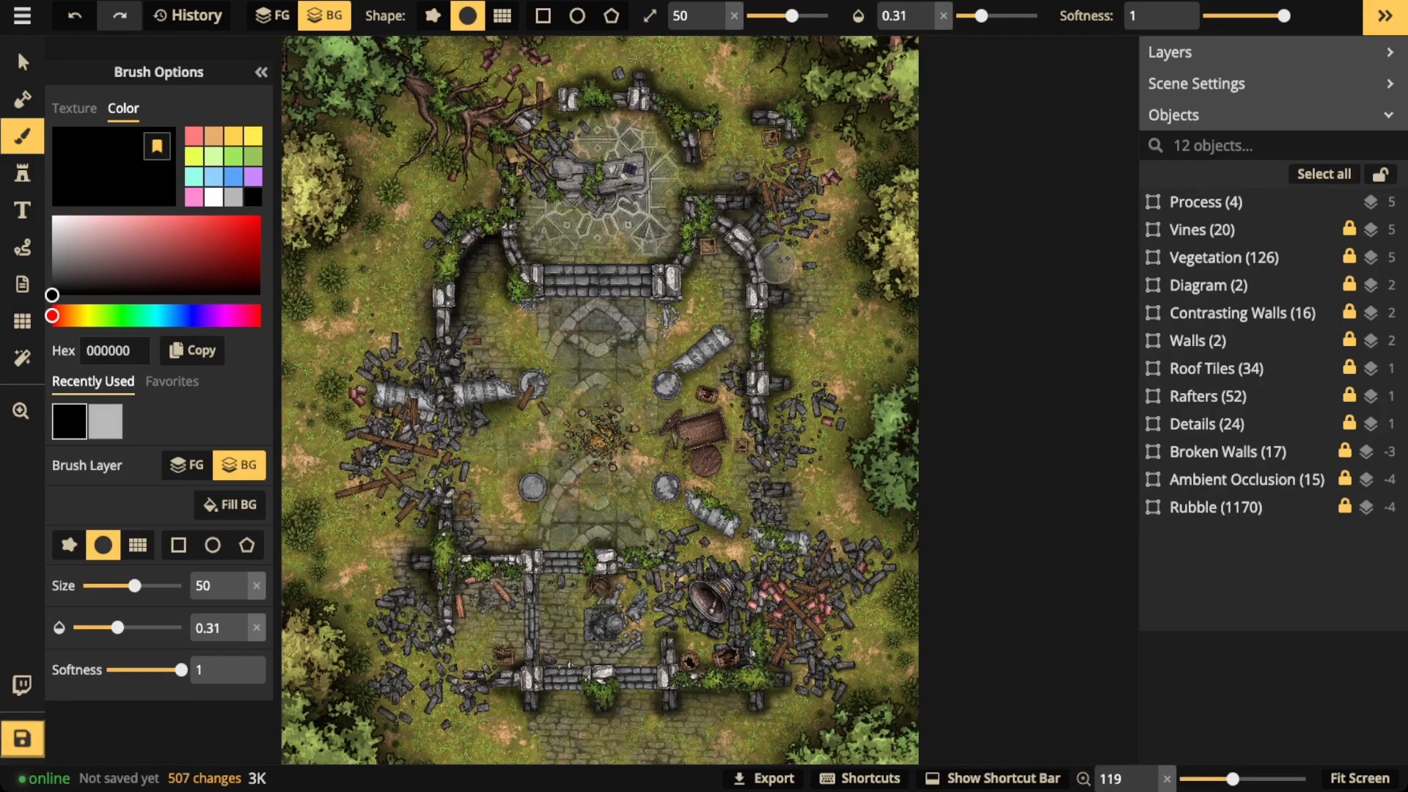
pyautogui.moveTo(784, 281)
pyautogui.mouseDown()
pyautogui.moveTo(789, 371)
pyautogui.moveTo(787, 352)
pyautogui.mouseUp()
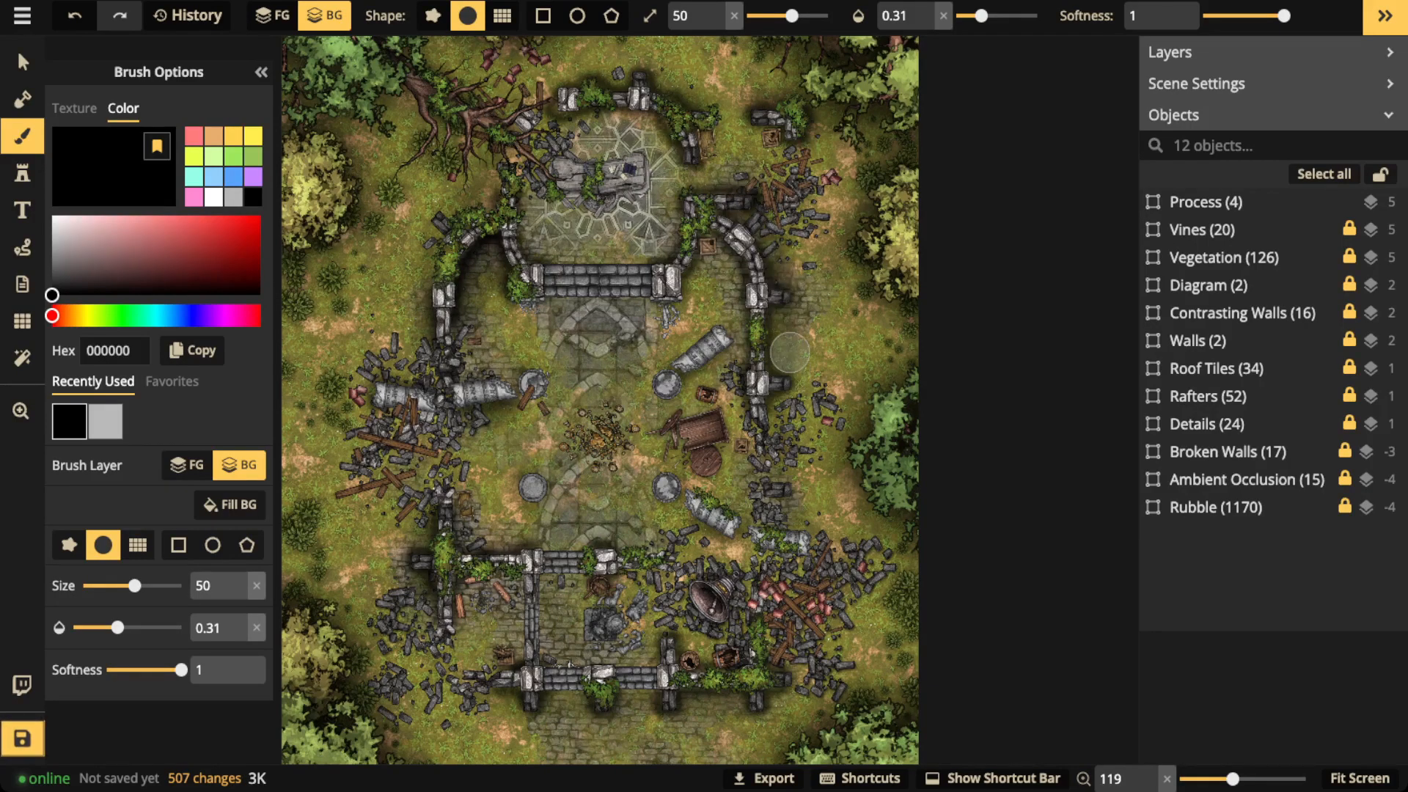
# - Paint soft black shading around the upper-right wall fragments and in the inner corner of the lower-left wall
pyautogui.moveTo(676, 89)
pyautogui.mouseDown()
pyautogui.moveTo(710, 115)
pyautogui.moveTo(716, 156)
pyautogui.moveTo(705, 110)
pyautogui.mouseUp()
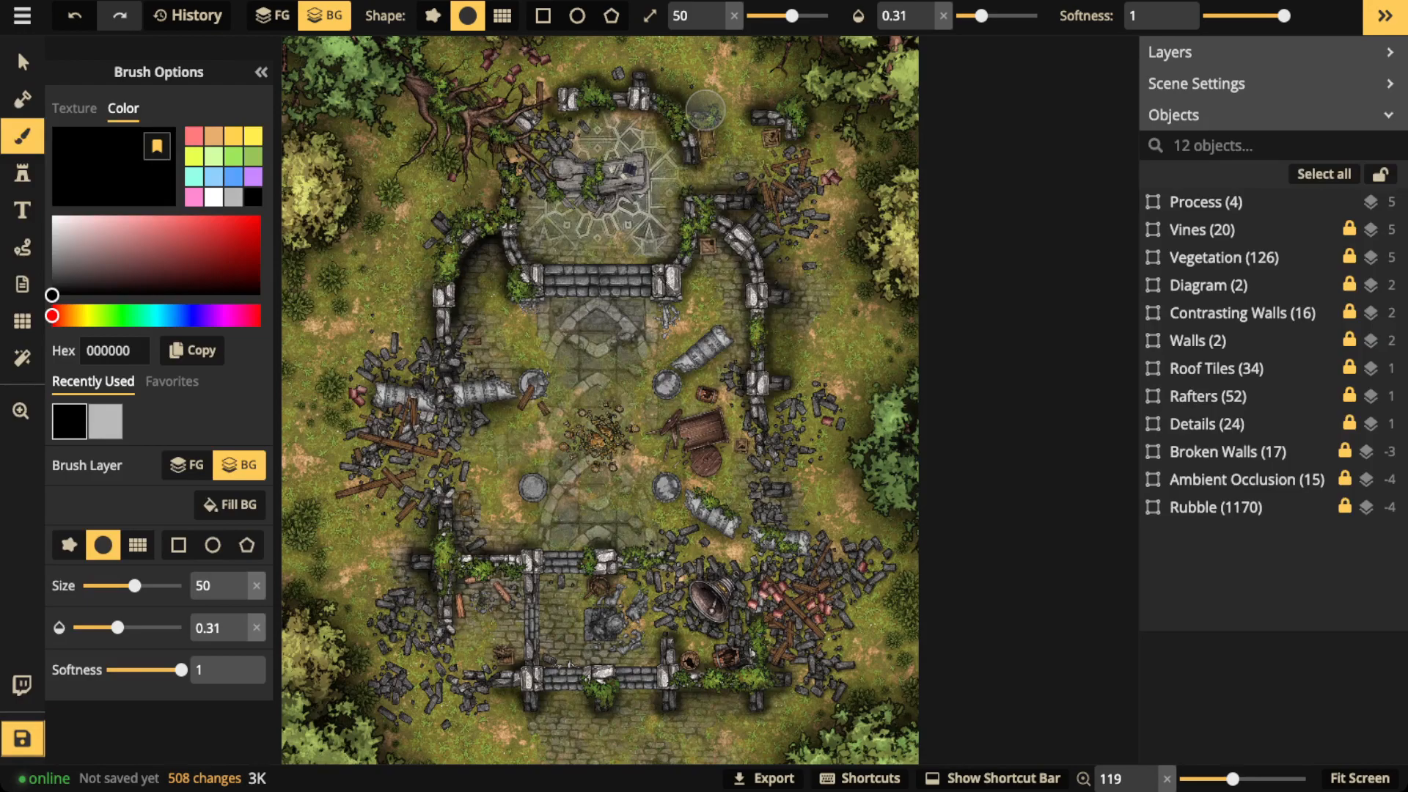
pyautogui.moveTo(816, 106)
pyautogui.mouseDown()
pyautogui.moveTo(820, 132)
pyautogui.moveTo(776, 79)
pyautogui.mouseUp()
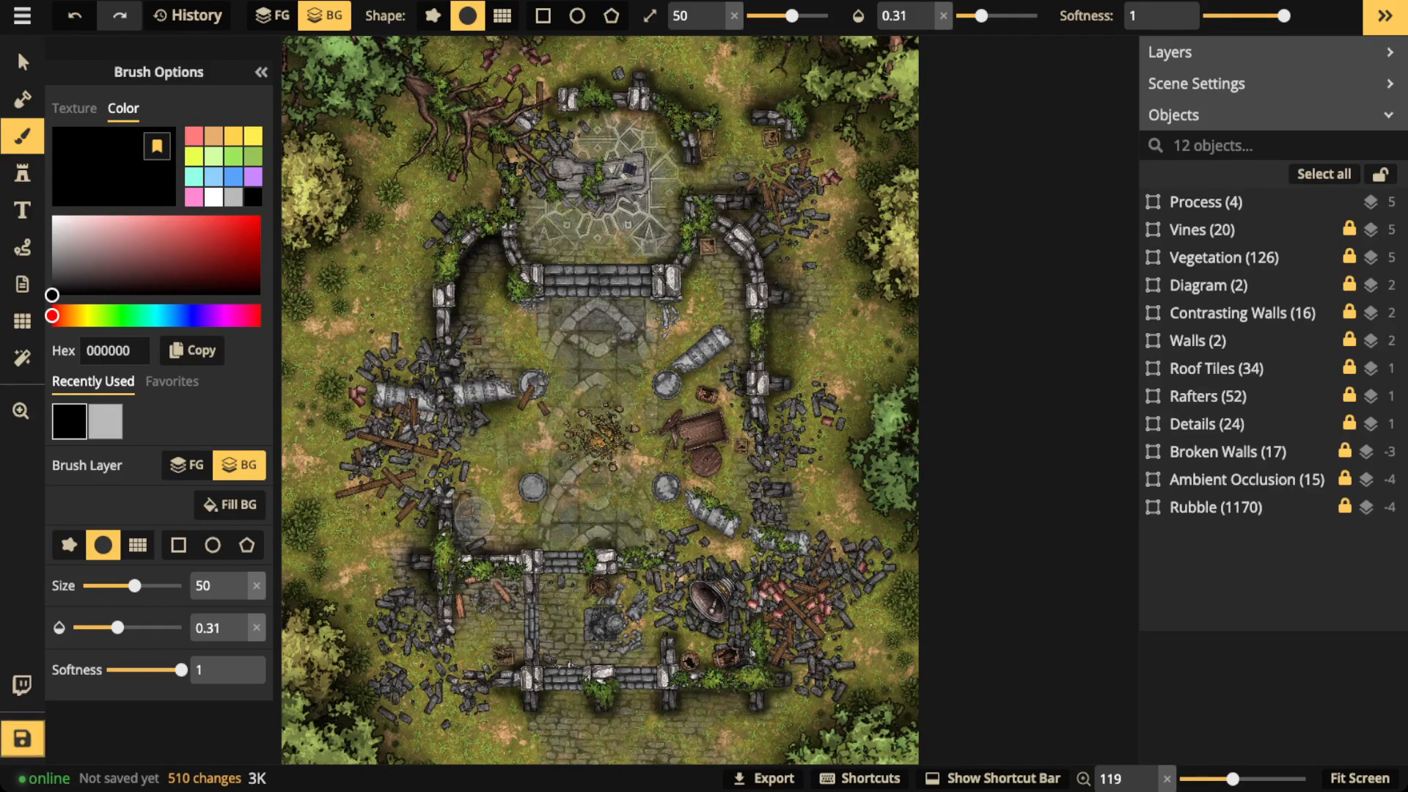
pyautogui.moveTo(474, 540); pyautogui.dragTo(452, 496)
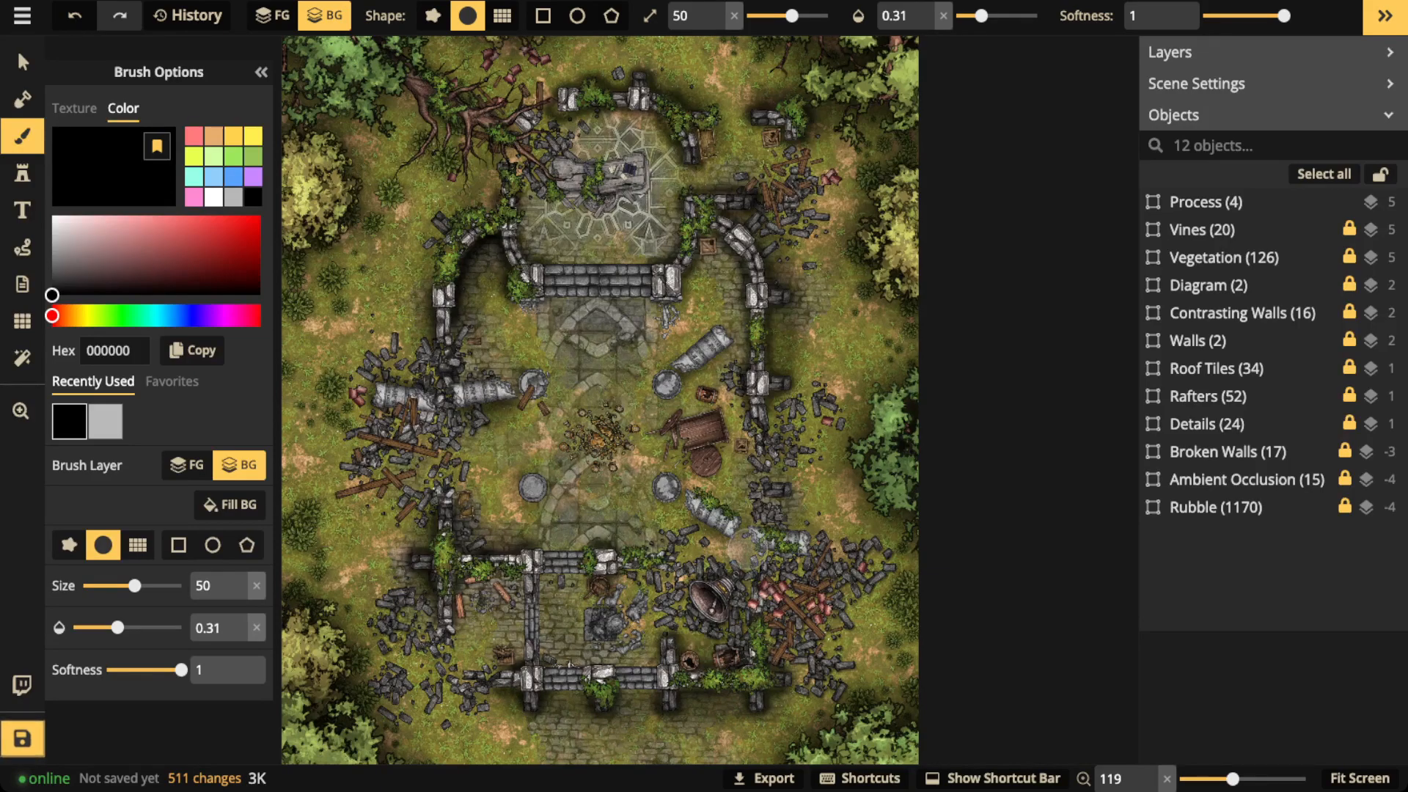
pyautogui.moveTo(464, 516); pyautogui.dragTo(480, 539)
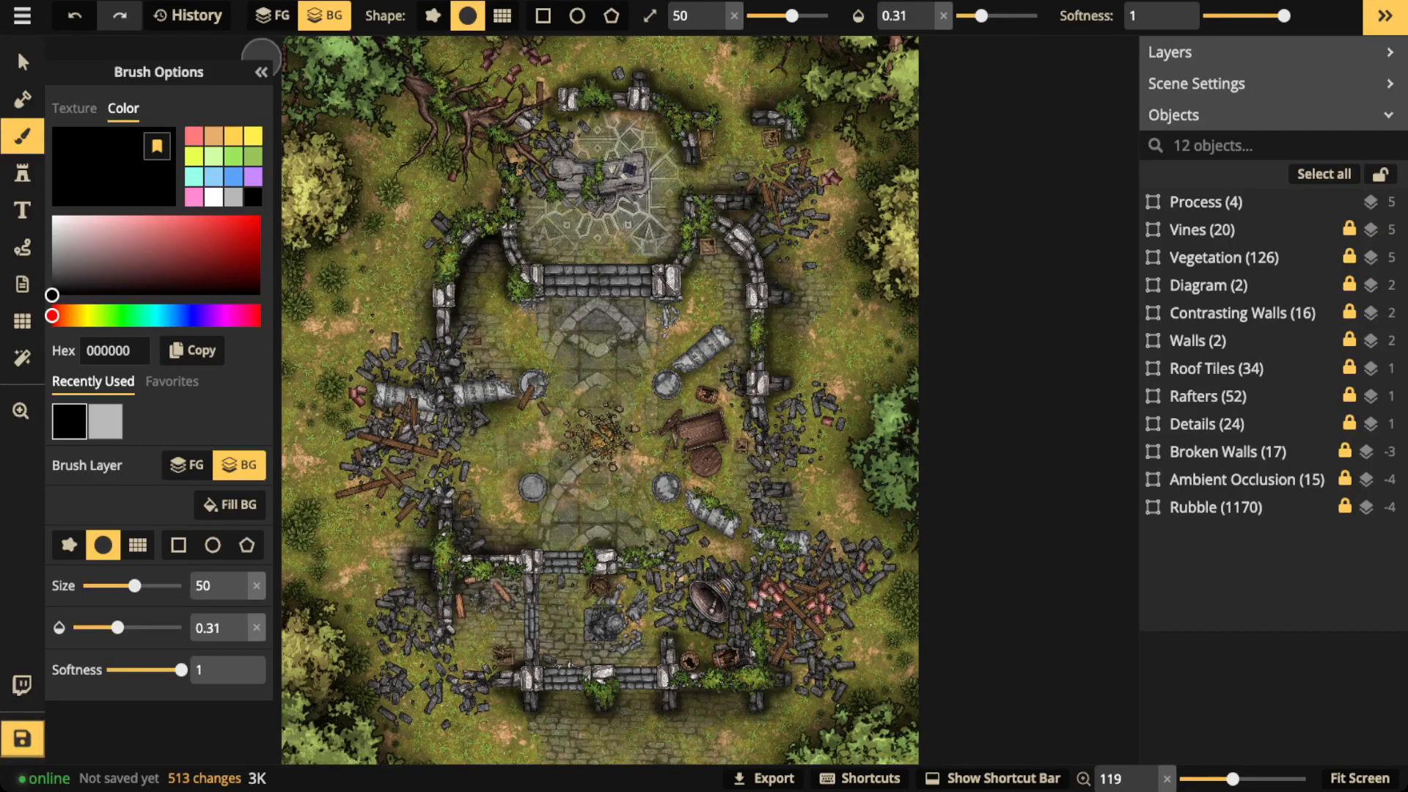
# - Examine the black shading around the lower-left walls and rubble up close
pyautogui.scroll(3, 460, 565)
pyautogui.scroll(3, 463, 592)
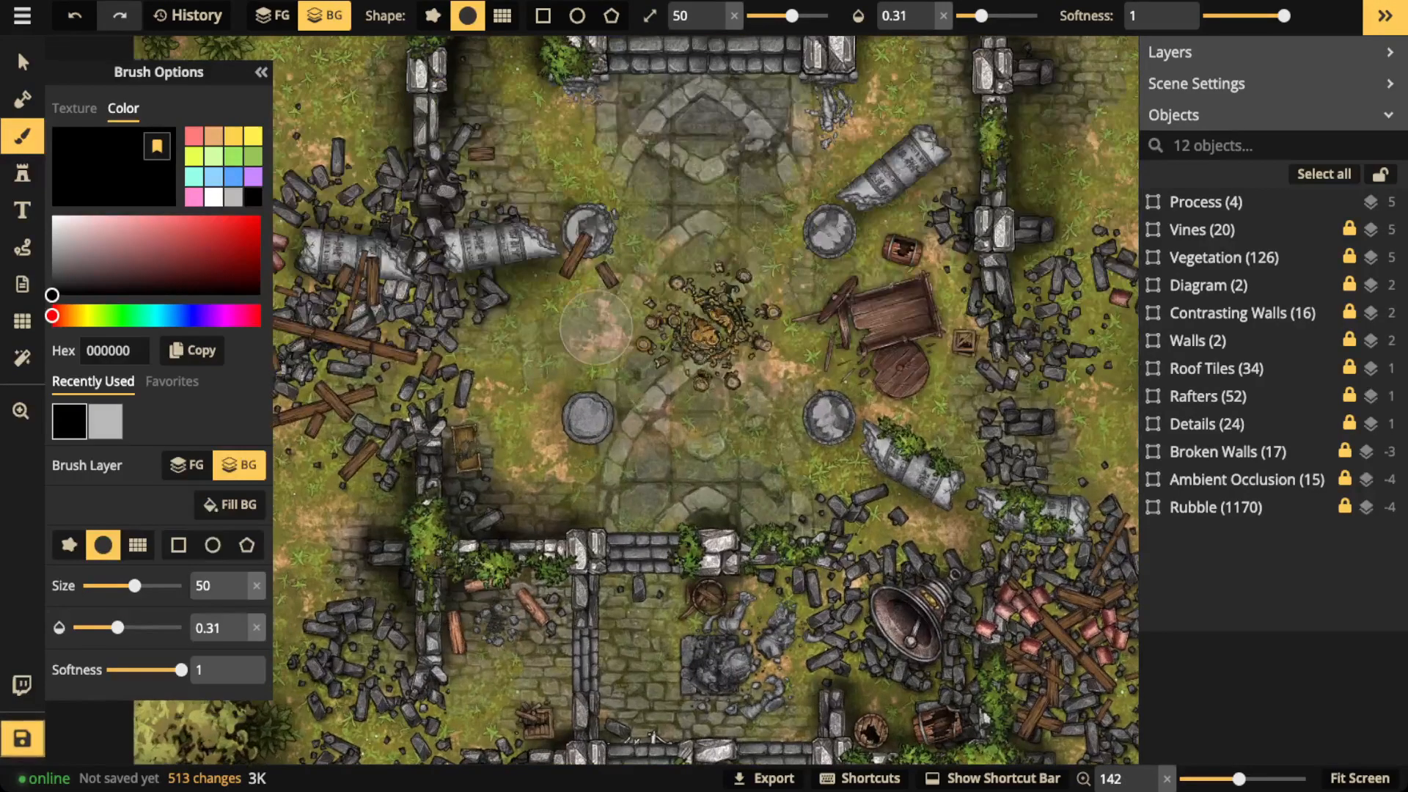
pyautogui.click(22, 62)
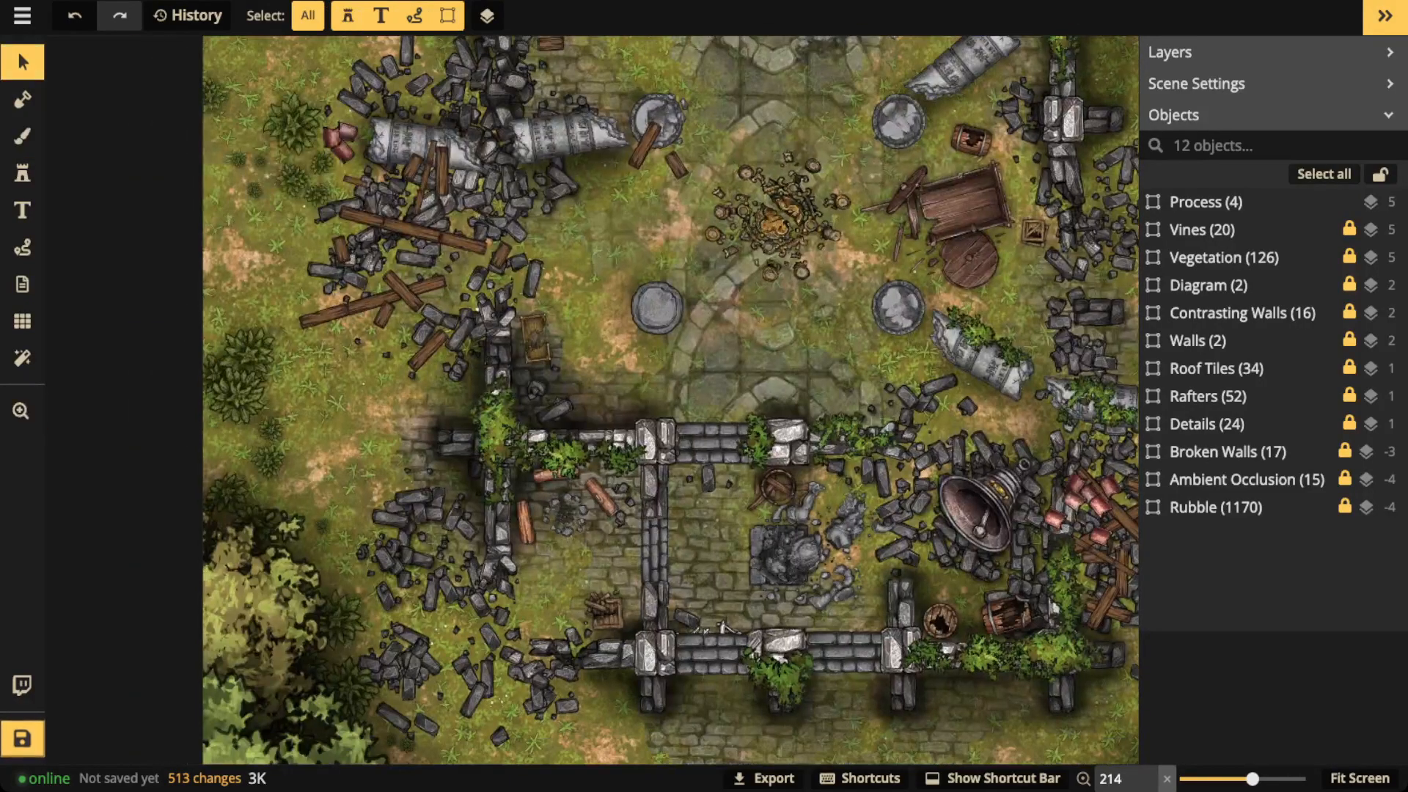
pyautogui.scroll(1, 532, 521)
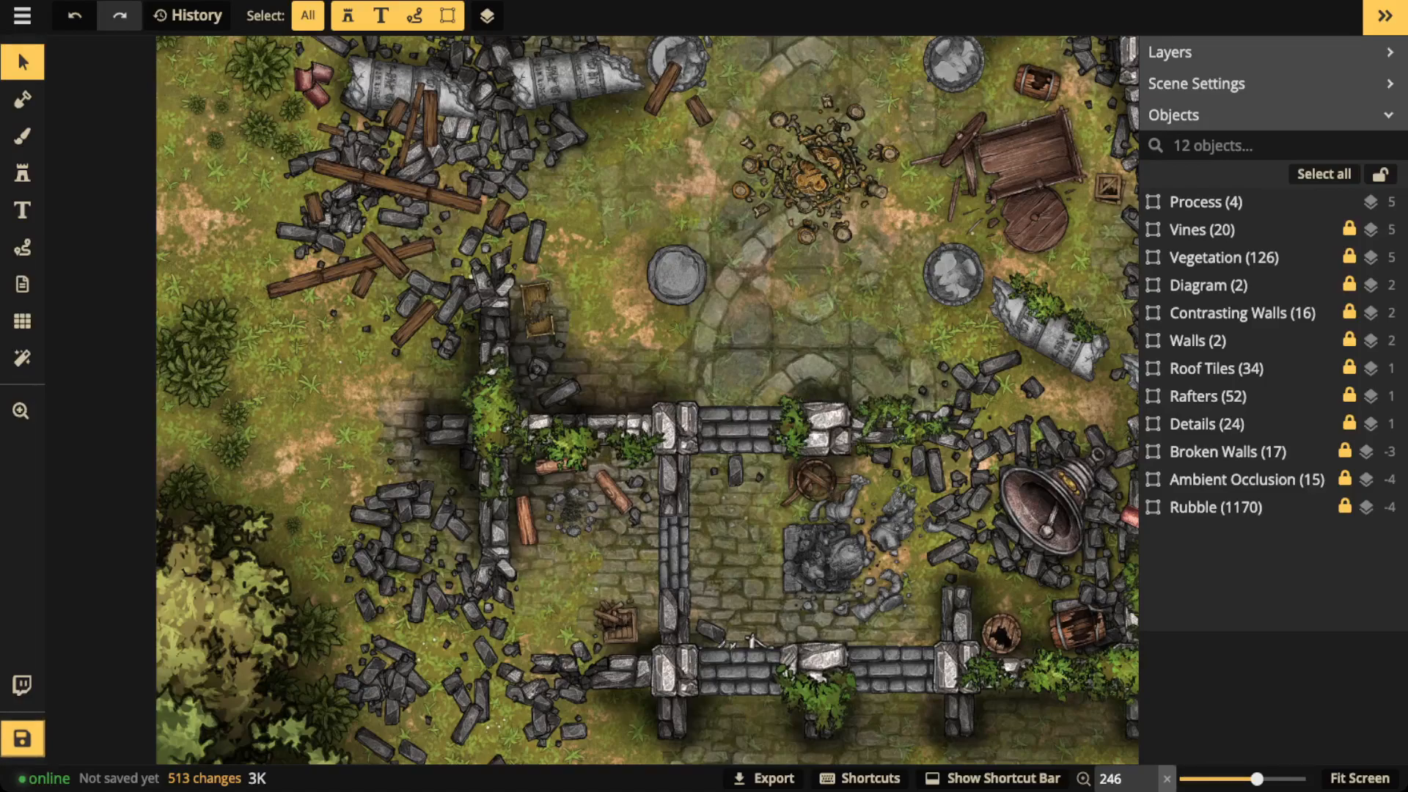
pyautogui.click(22, 248)
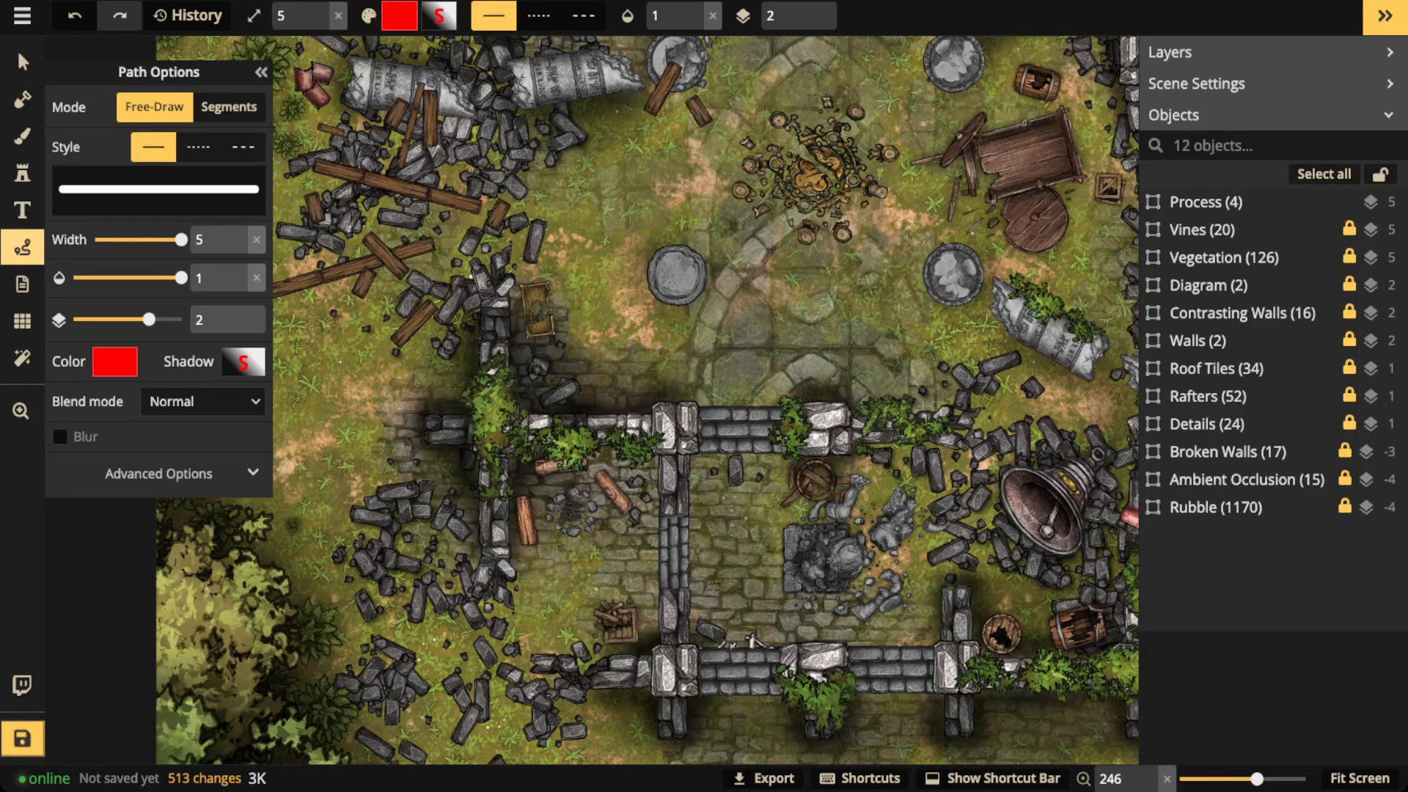
pyautogui.click(22, 62)
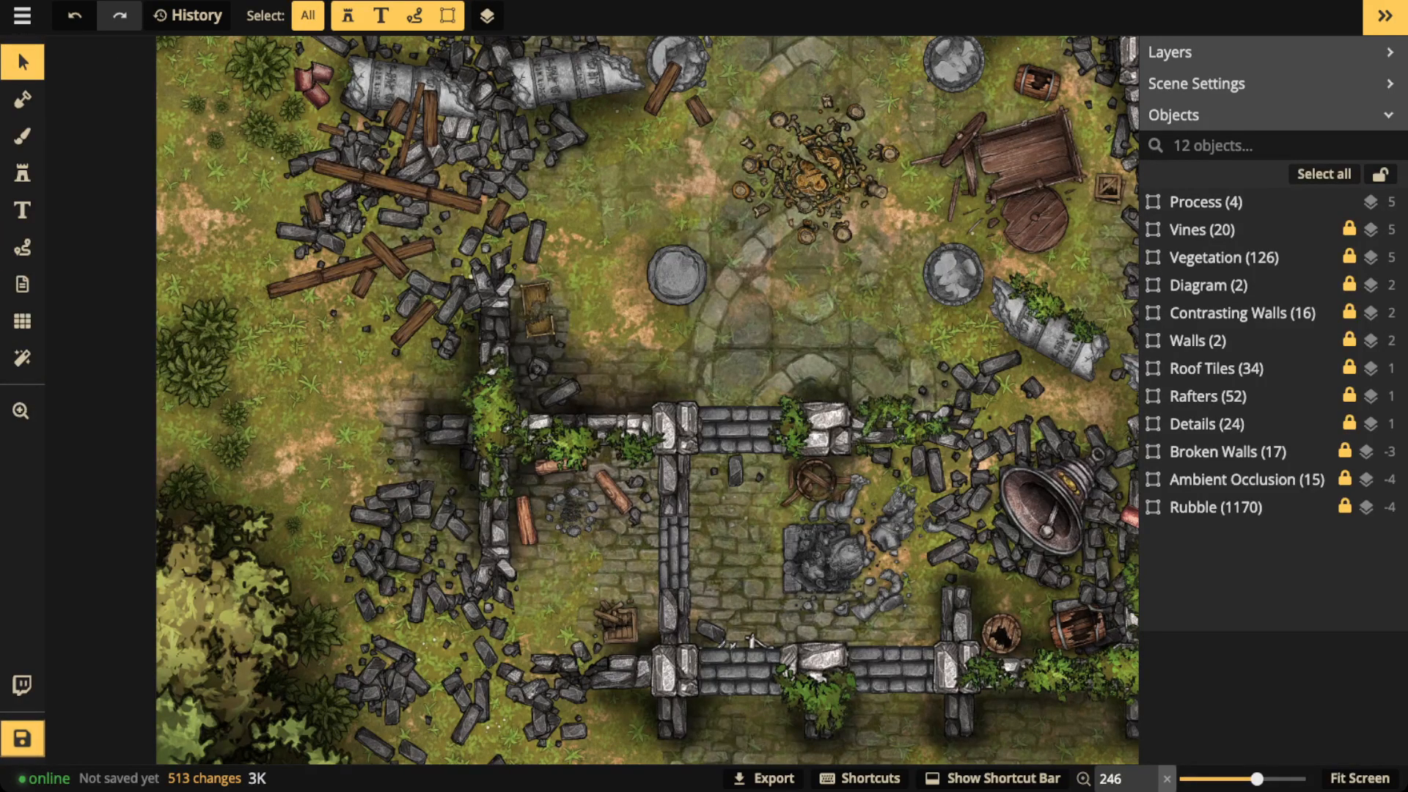
pyautogui.scroll(-5, 524, 485)
pyautogui.press('space')
pyautogui.moveTo(524, 485); pyautogui.dragTo(443, 549)
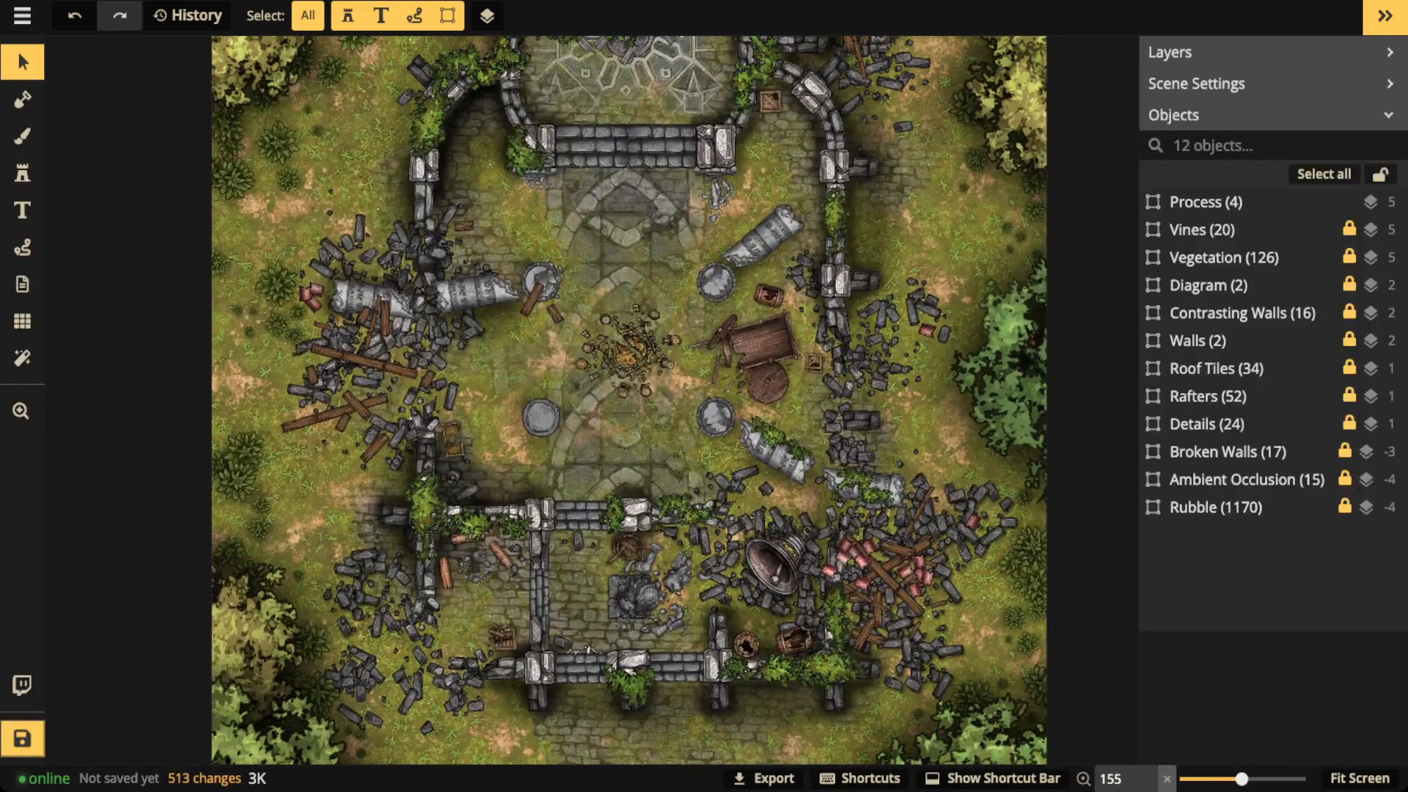
# - Set new paths to black with a blur radius of 30.5, then free-draw a test path over the lower-left rubble and delete it
pyautogui.click(22, 247)
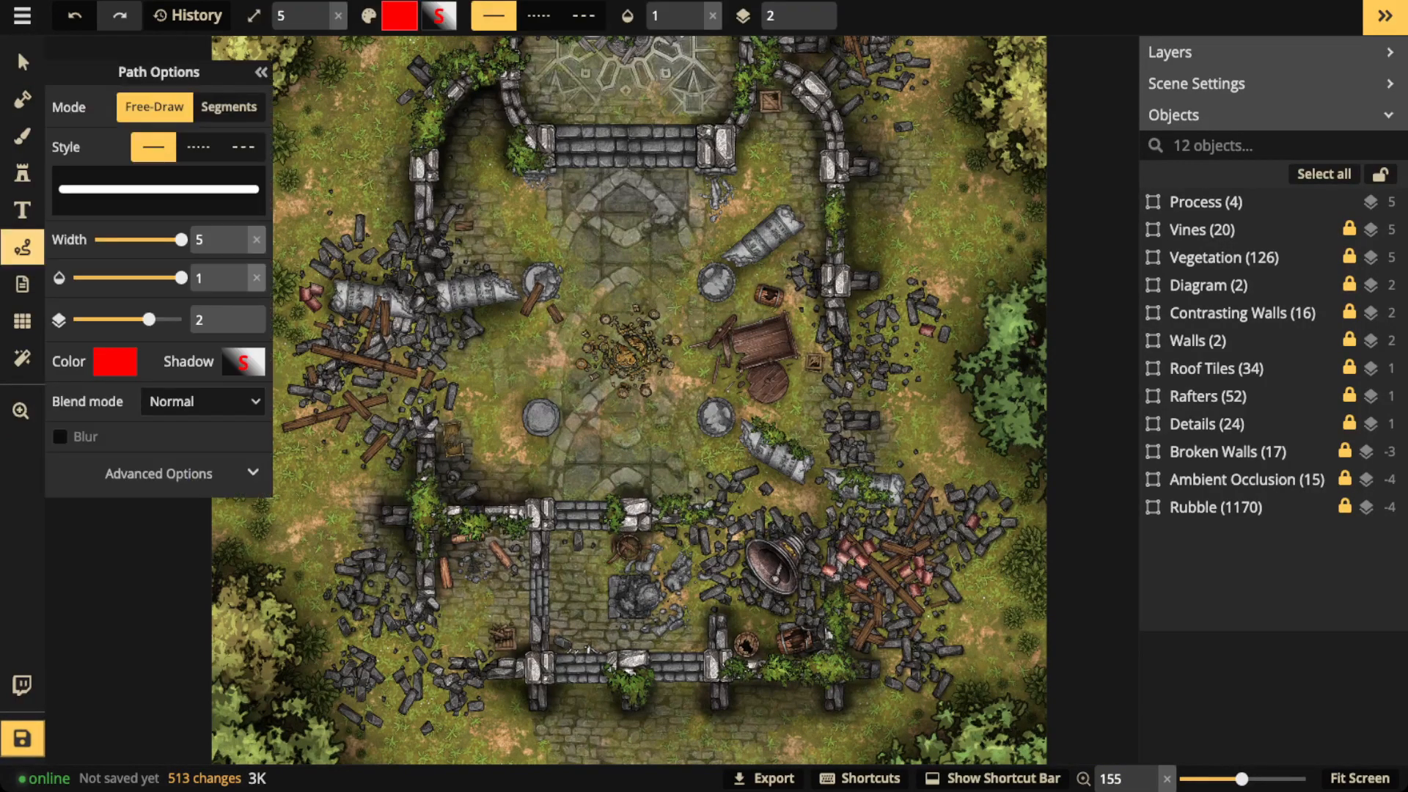
pyautogui.click(115, 361)
pyautogui.click(339, 496)
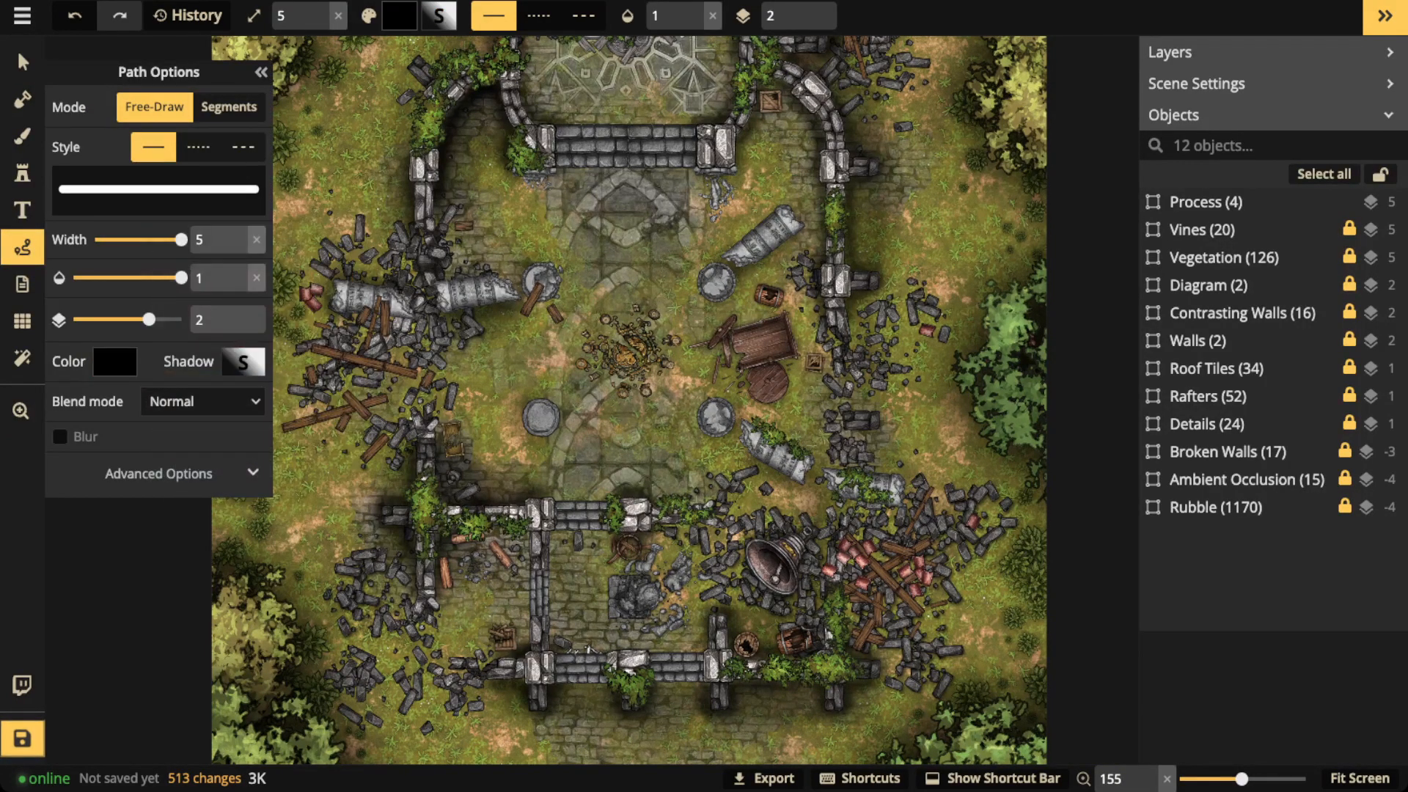
pyautogui.click(242, 361)
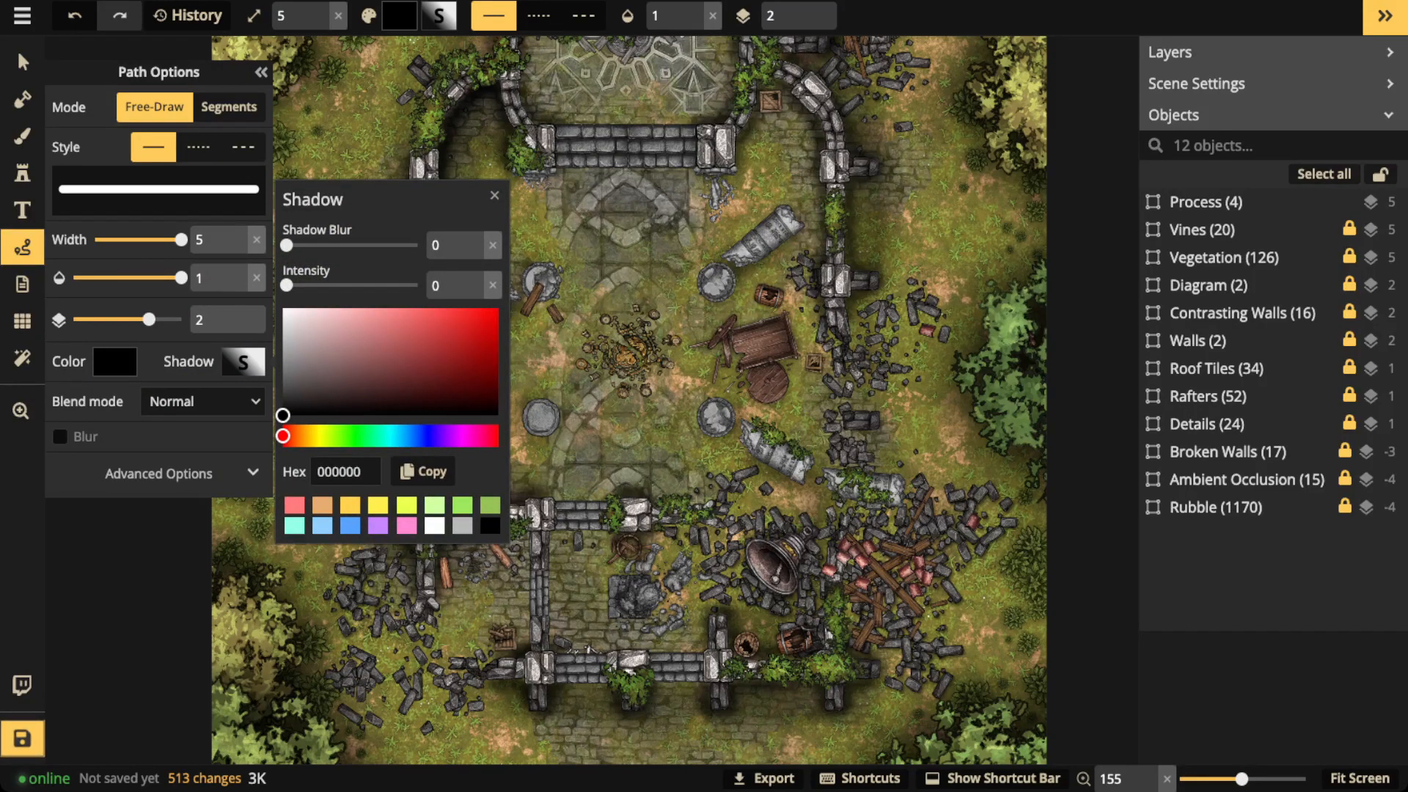
pyautogui.click(495, 196)
pyautogui.click(60, 437)
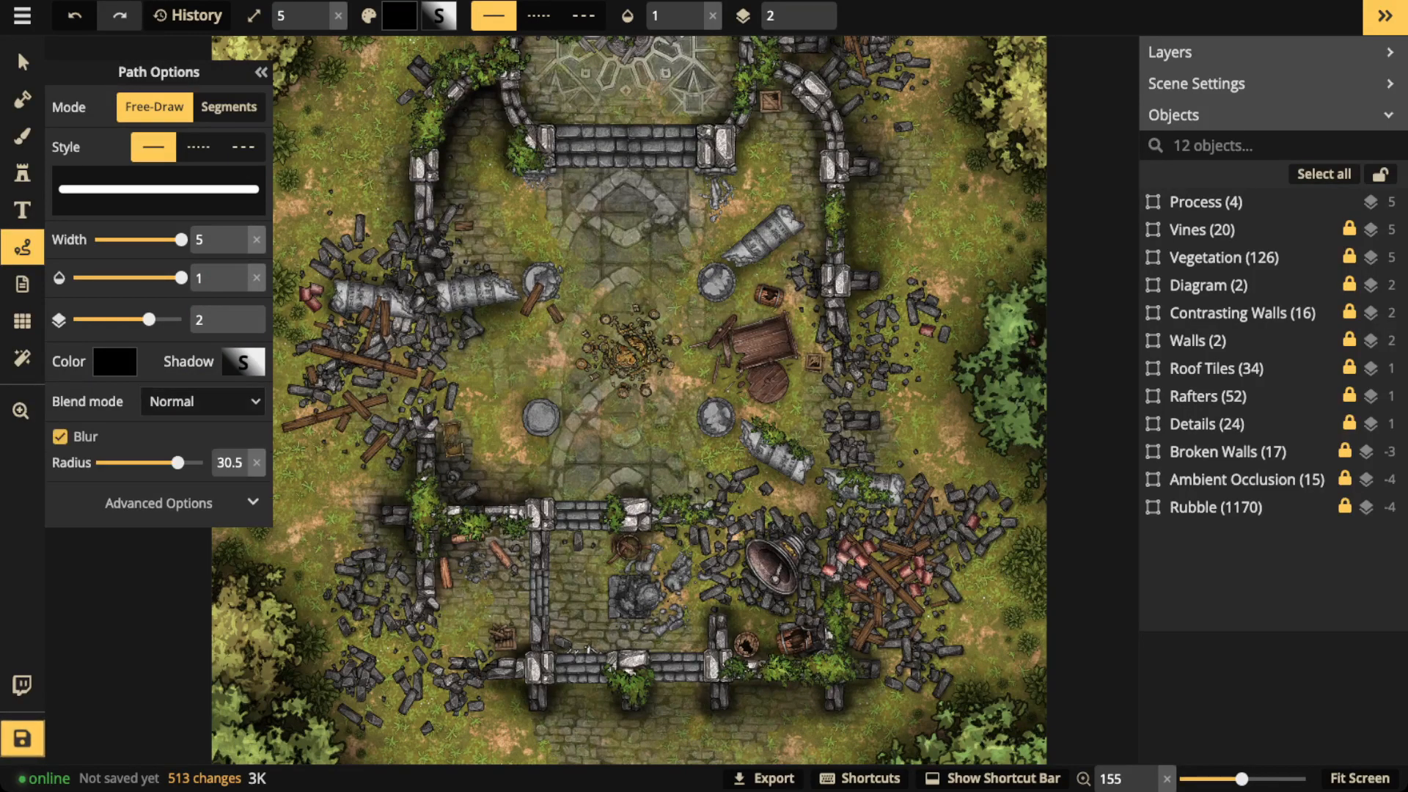
pyautogui.moveTo(347, 559); pyautogui.dragTo(308, 484)
pyautogui.press('Delete')
# - Set the path layer to 5 and free-draw blurred black paths over the lower-left wall, the bell and the underside of the upper-right fallen column
pyautogui.click(810, 8)
pyautogui.click(809, 7)
pyautogui.click(810, 7)
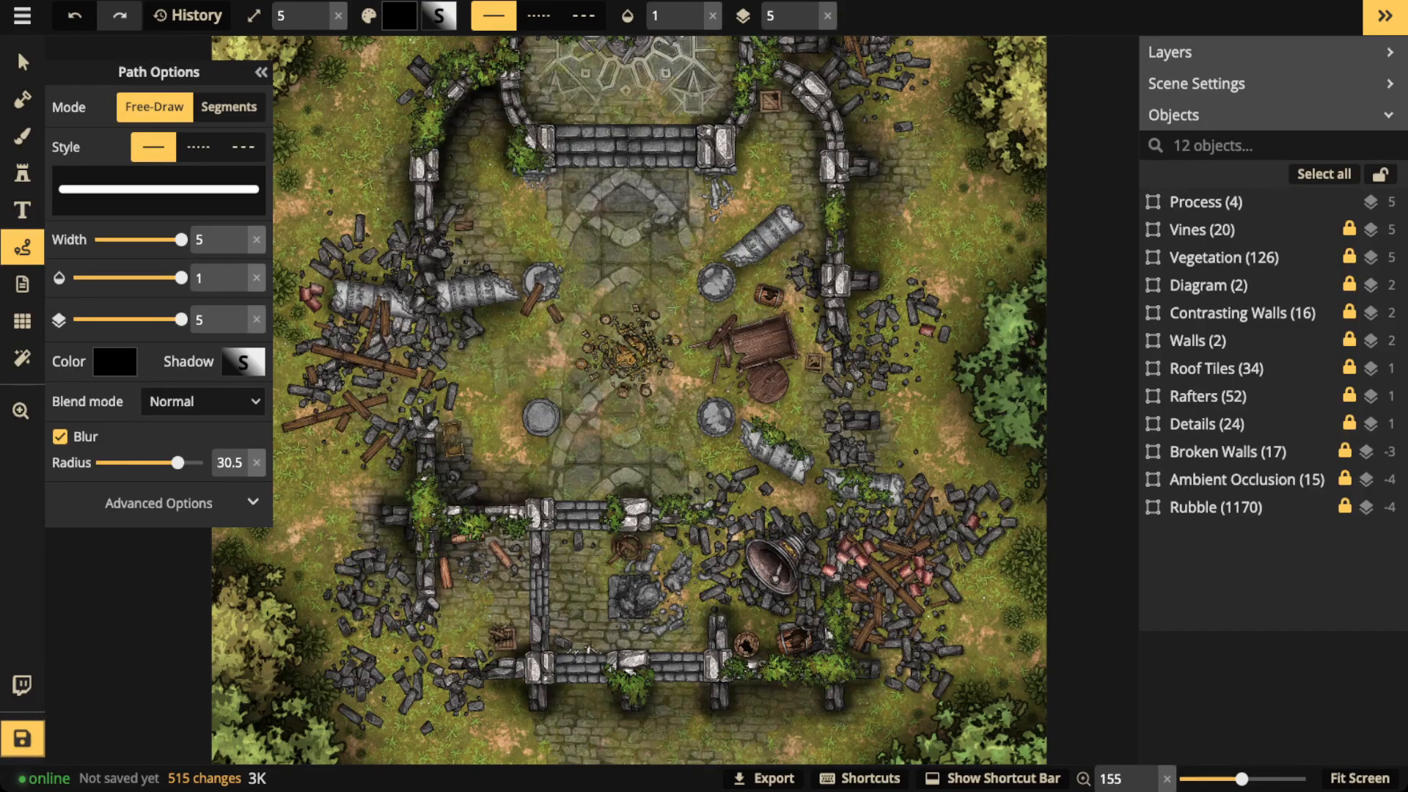
pyautogui.moveTo(446, 539)
pyautogui.mouseDown()
pyautogui.moveTo(445, 580)
pyautogui.moveTo(463, 538)
pyautogui.moveTo(501, 542)
pyautogui.moveTo(461, 535)
pyautogui.moveTo(444, 575)
pyautogui.mouseUp()
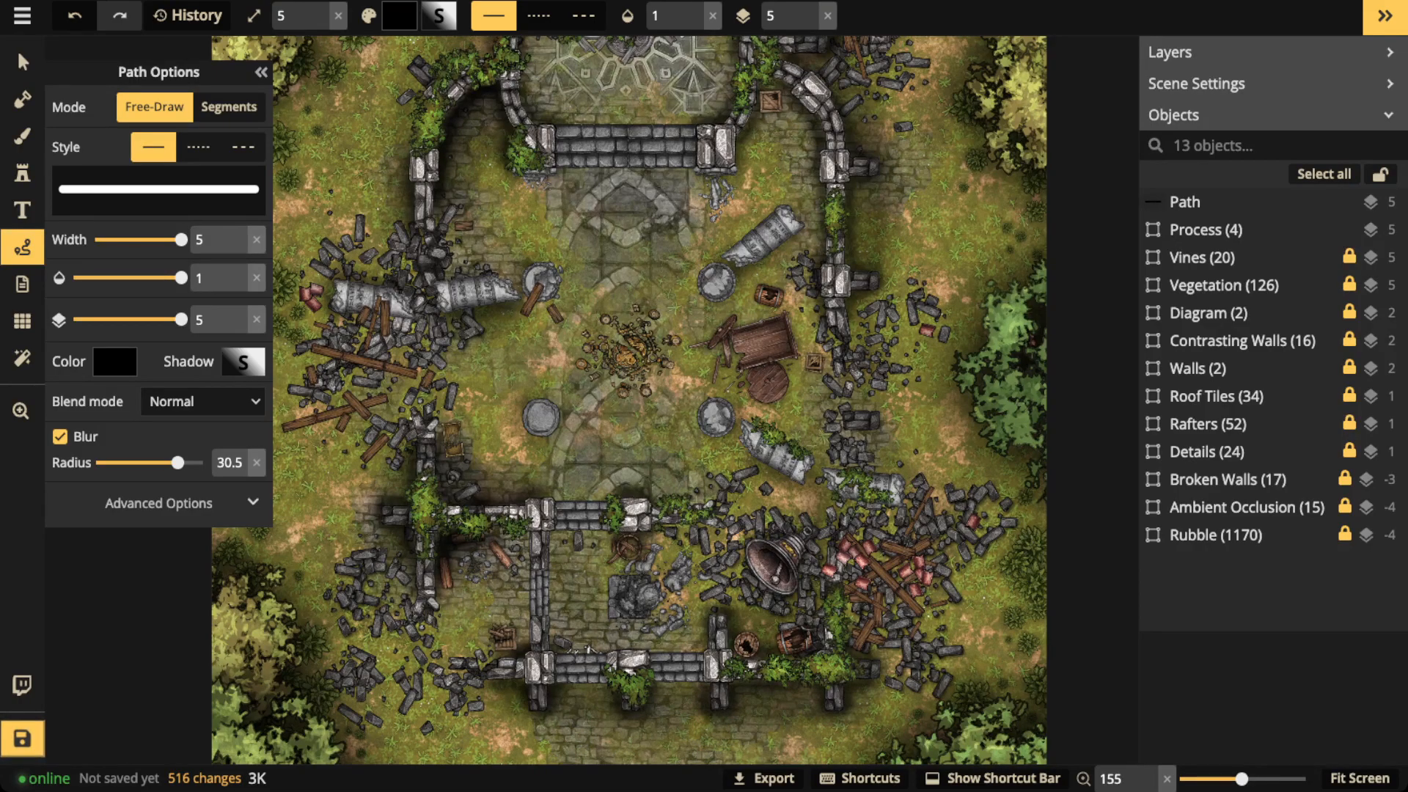
pyautogui.moveTo(810, 542)
pyautogui.mouseDown()
pyautogui.moveTo(802, 583)
pyautogui.moveTo(815, 547)
pyautogui.moveTo(769, 592)
pyautogui.mouseUp()
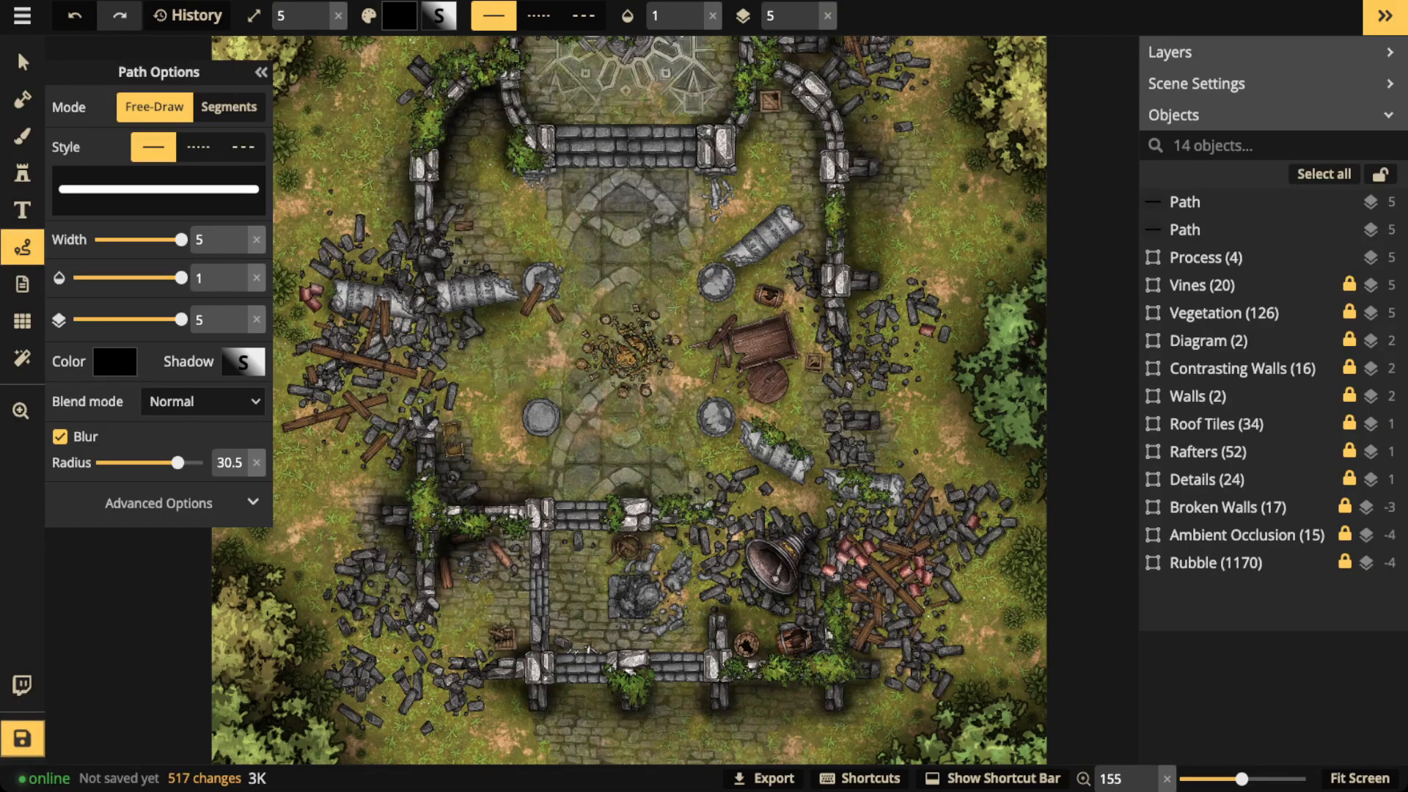
pyautogui.moveTo(742, 276); pyautogui.dragTo(796, 234)
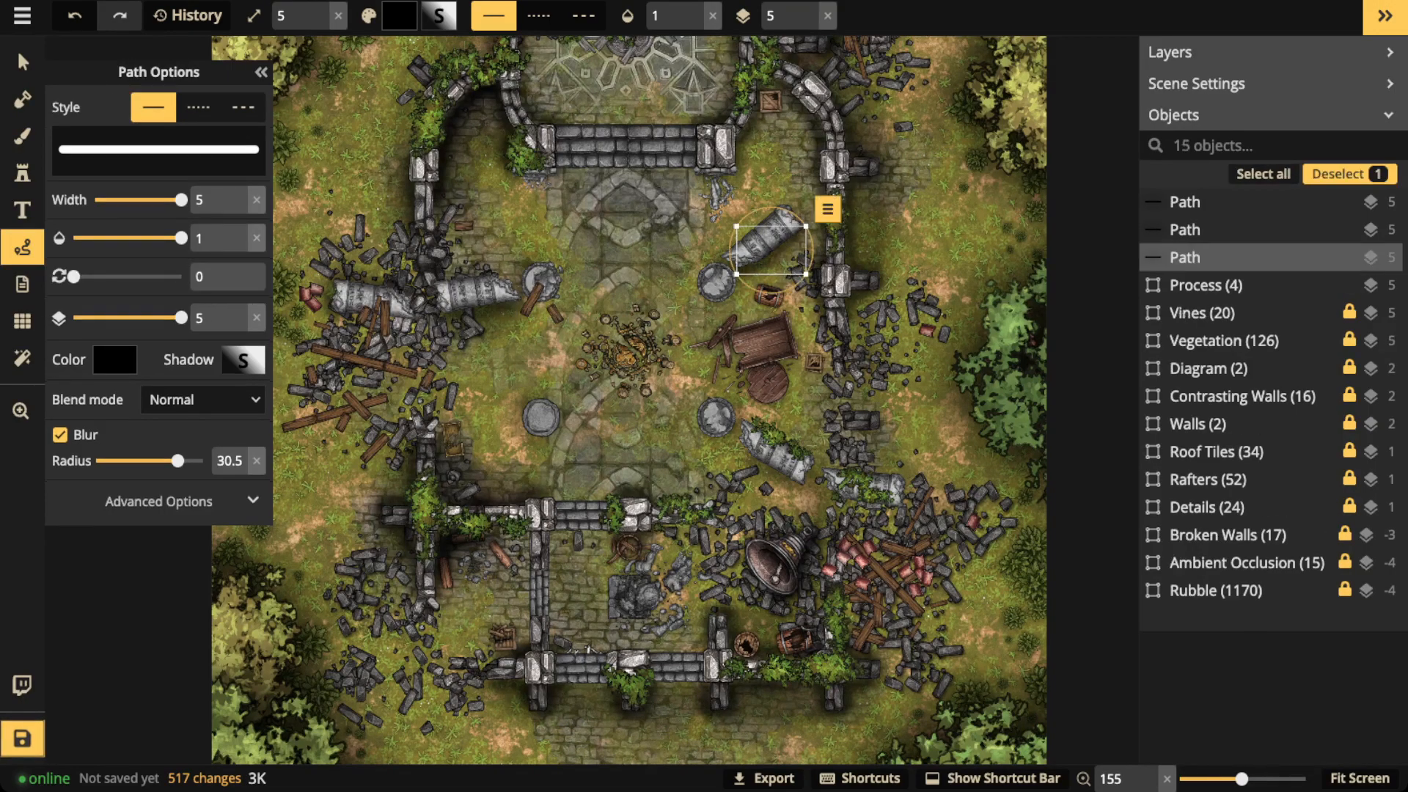
# - Examine the shading across the whole map and review its Red Sky, Vignette and Clarity filters
pyautogui.scroll(-3, 519, 150)
pyautogui.press('space')
pyautogui.moveTo(518, 151); pyautogui.dragTo(448, 272)
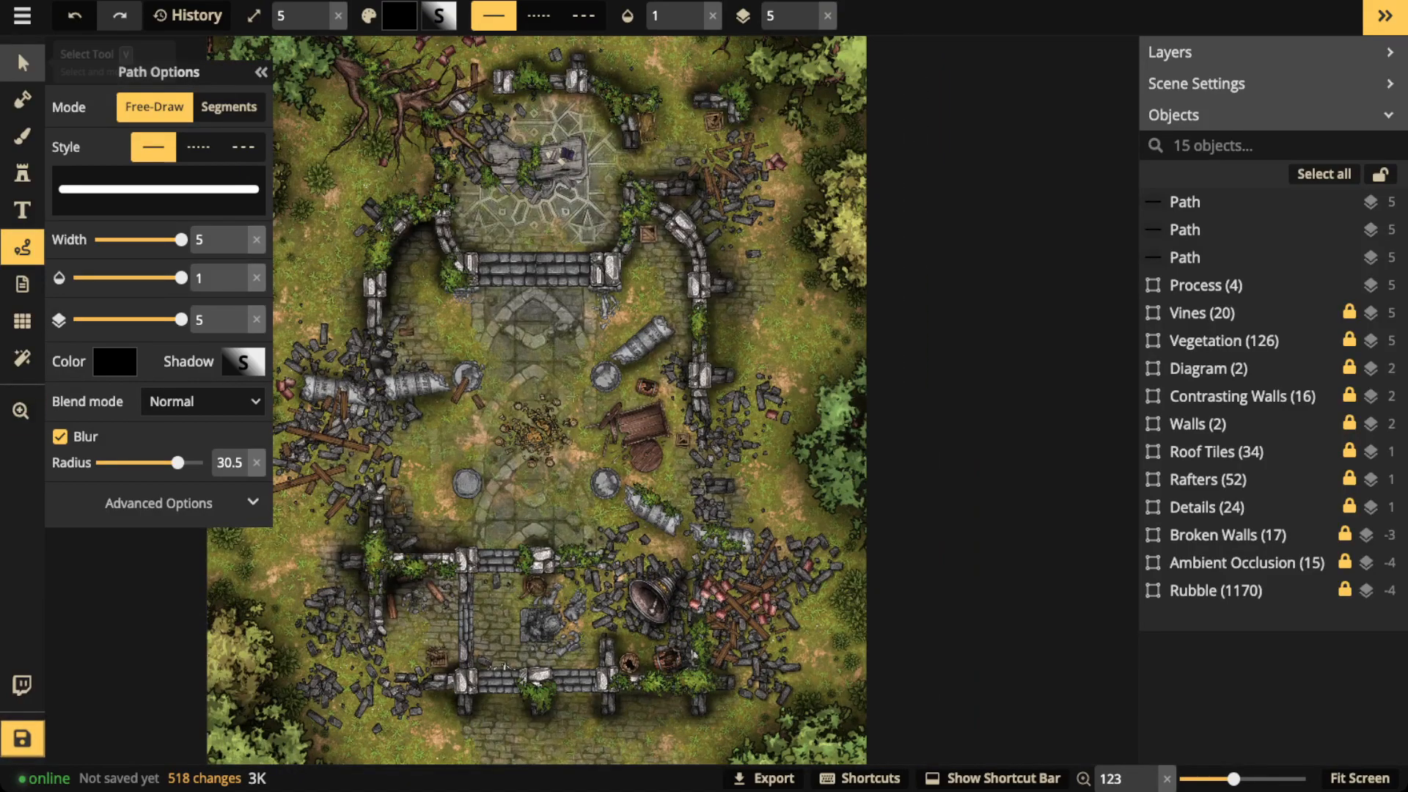
pyautogui.click(23, 62)
pyautogui.scroll(-4, 682, 317)
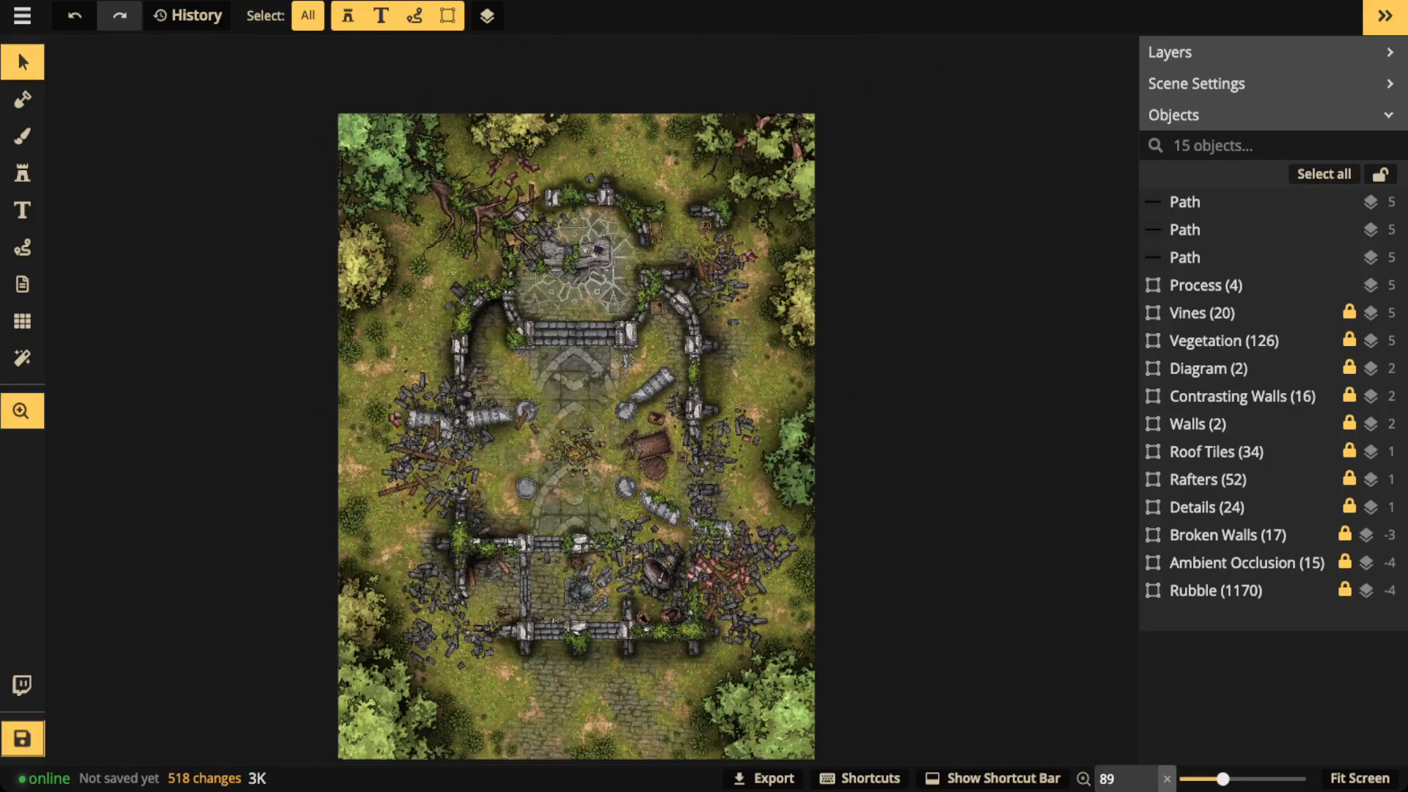
pyautogui.moveTo(682, 317); pyautogui.dragTo(674, 278)
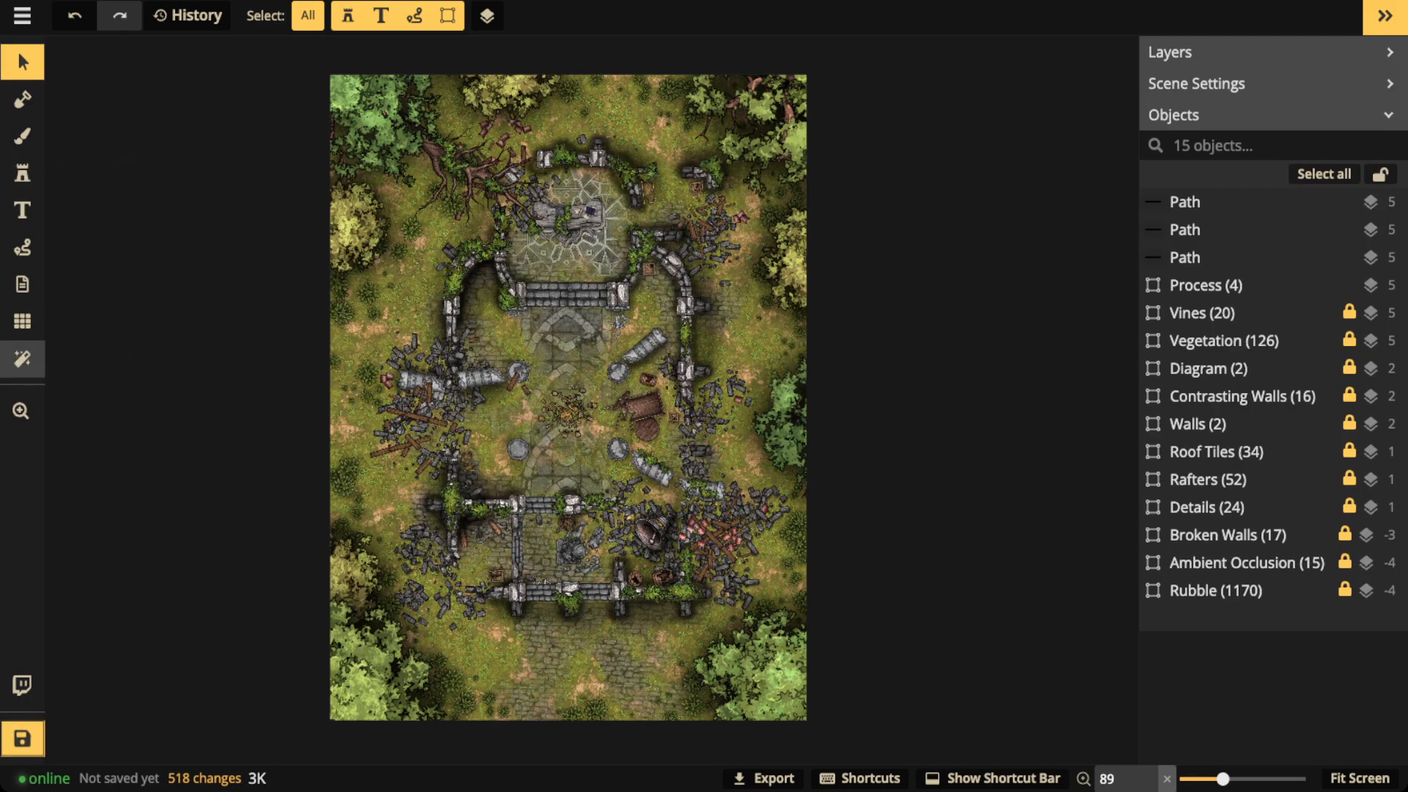
pyautogui.click(22, 359)
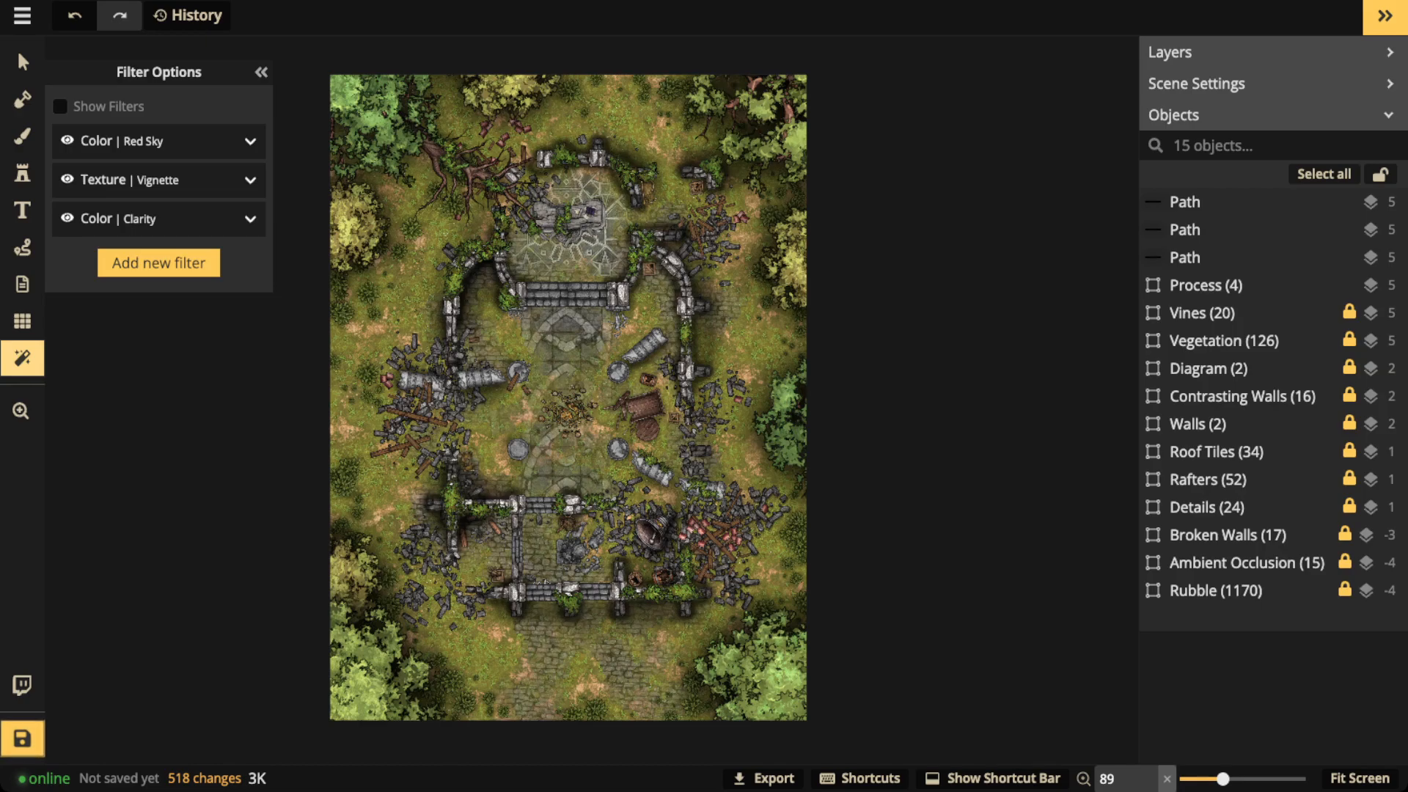
pyautogui.click(261, 71)
# - Place a warm Lights stamp at size 330 with Overlay blending on layer 5 over the centre of the temple floor
pyautogui.click(22, 174)
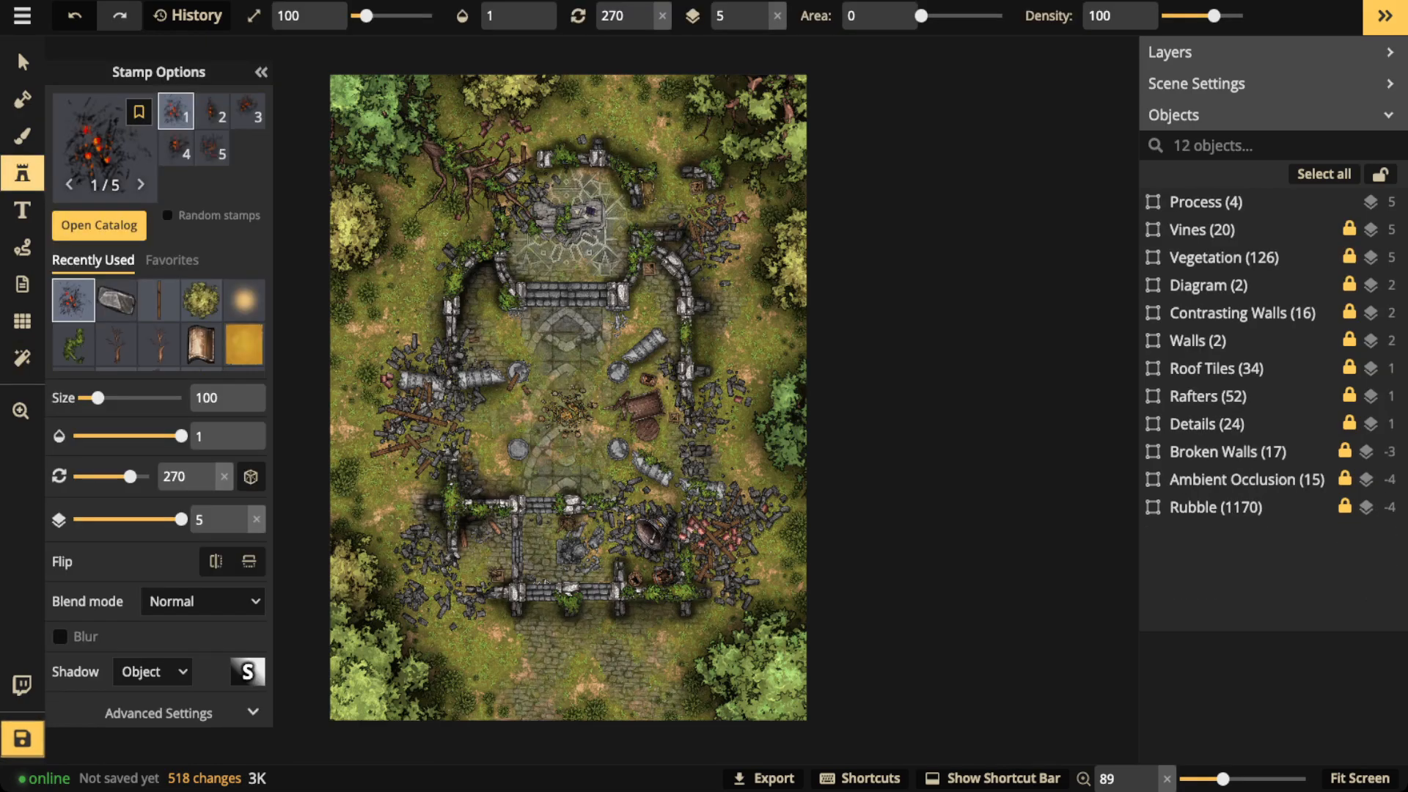
pyautogui.click(244, 300)
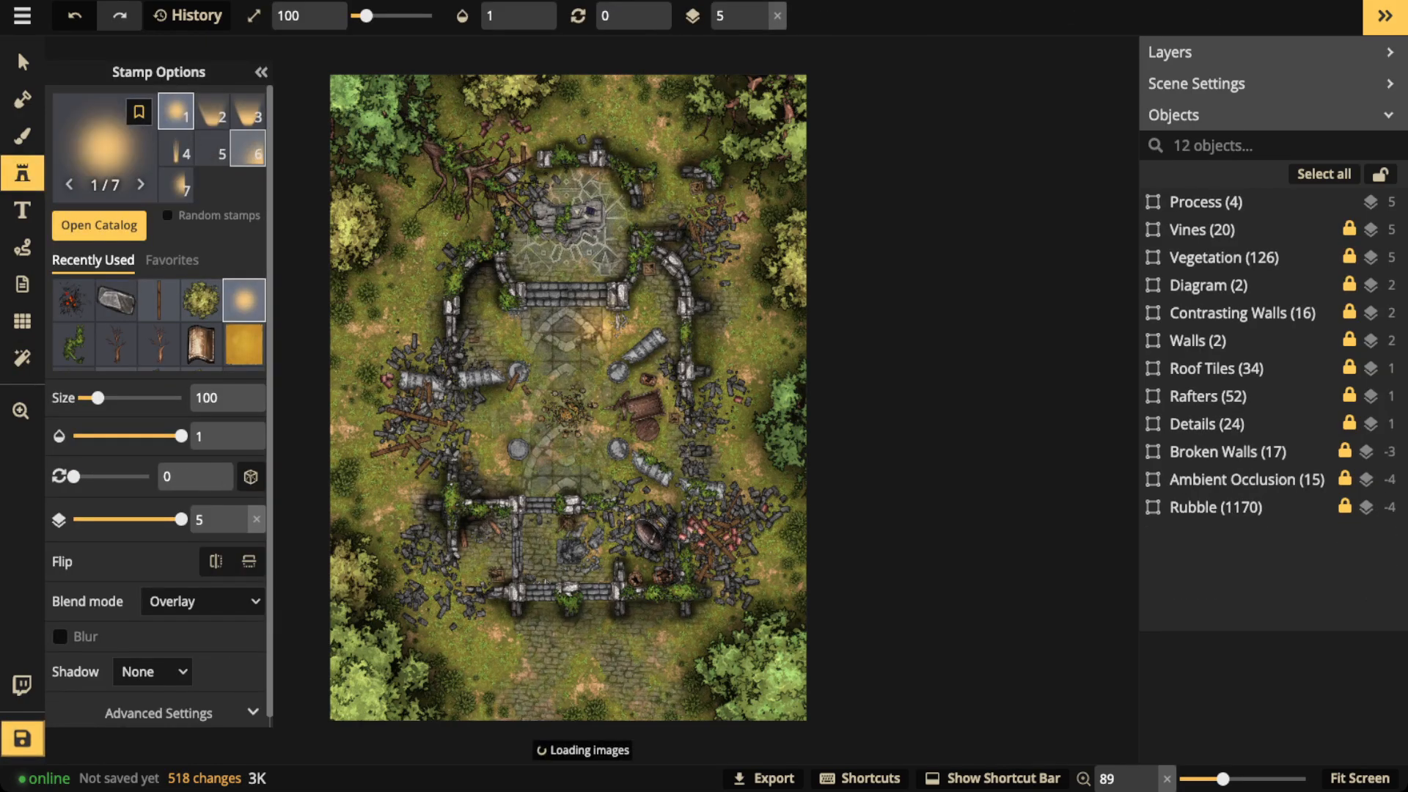
pyautogui.scroll(3, 567, 414)
pyautogui.scroll(20, 567, 414)
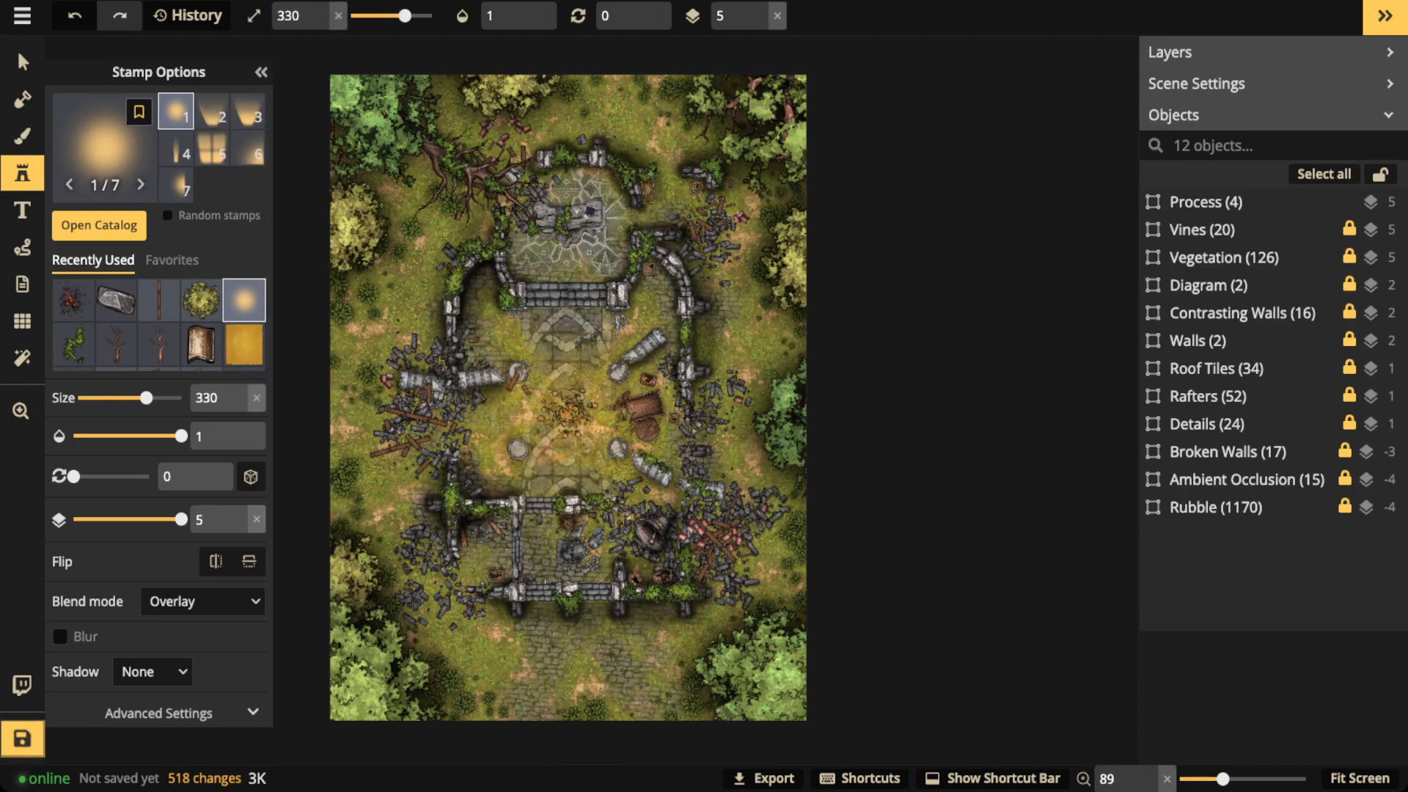
pyautogui.click(567, 420)
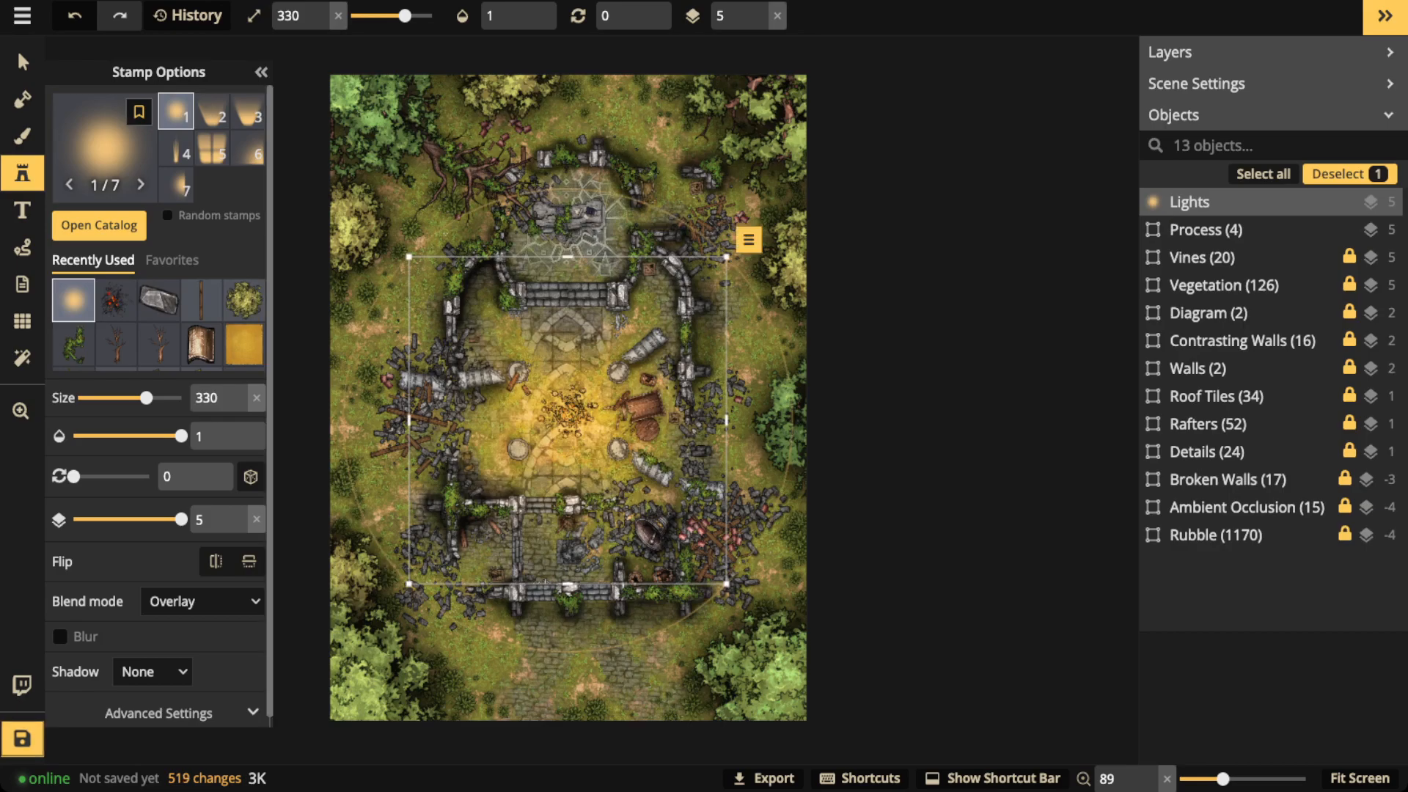
# - Set the placed light's opacity to 0.6, shift it slightly up the map and deselect it
pyautogui.click(22, 61)
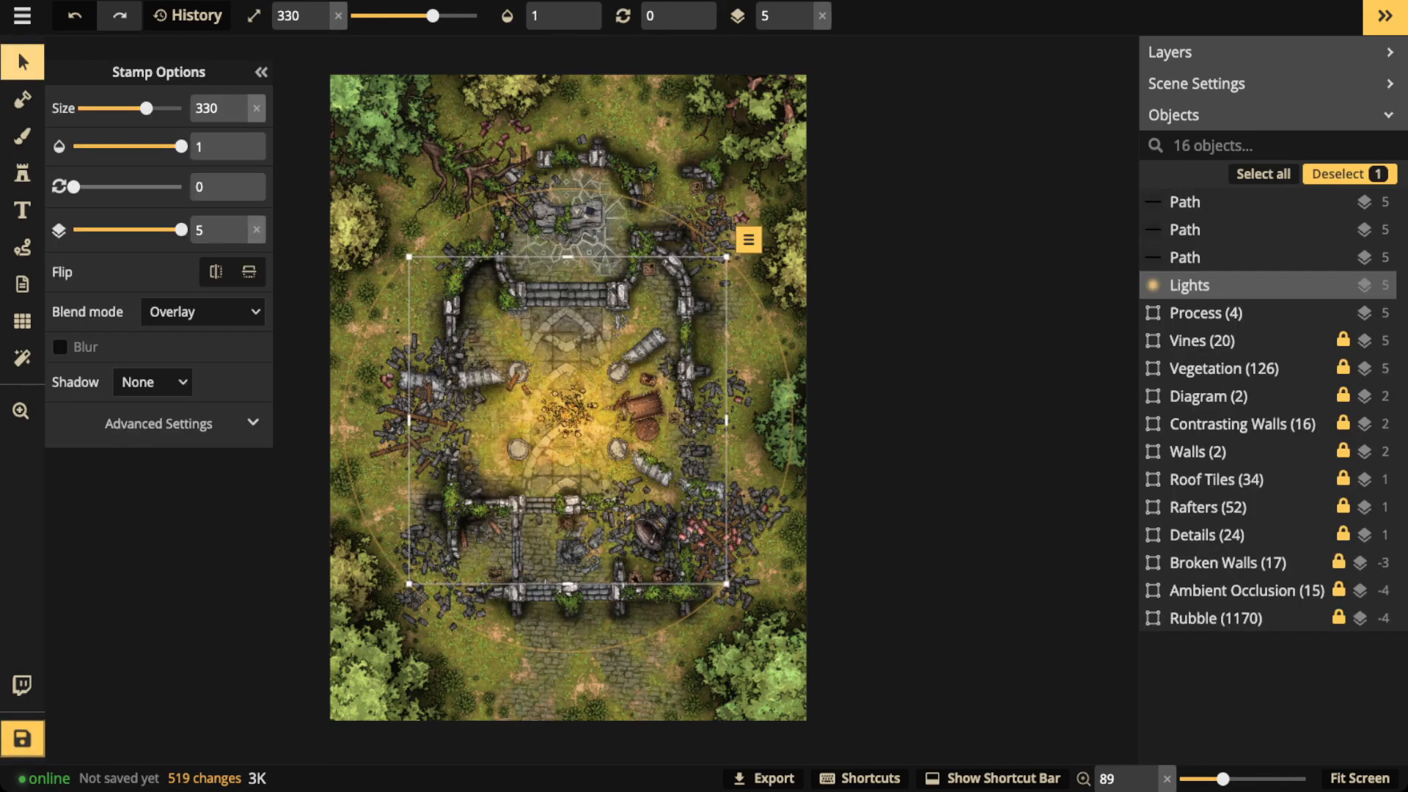
pyautogui.moveTo(181, 146); pyautogui.dragTo(138, 147)
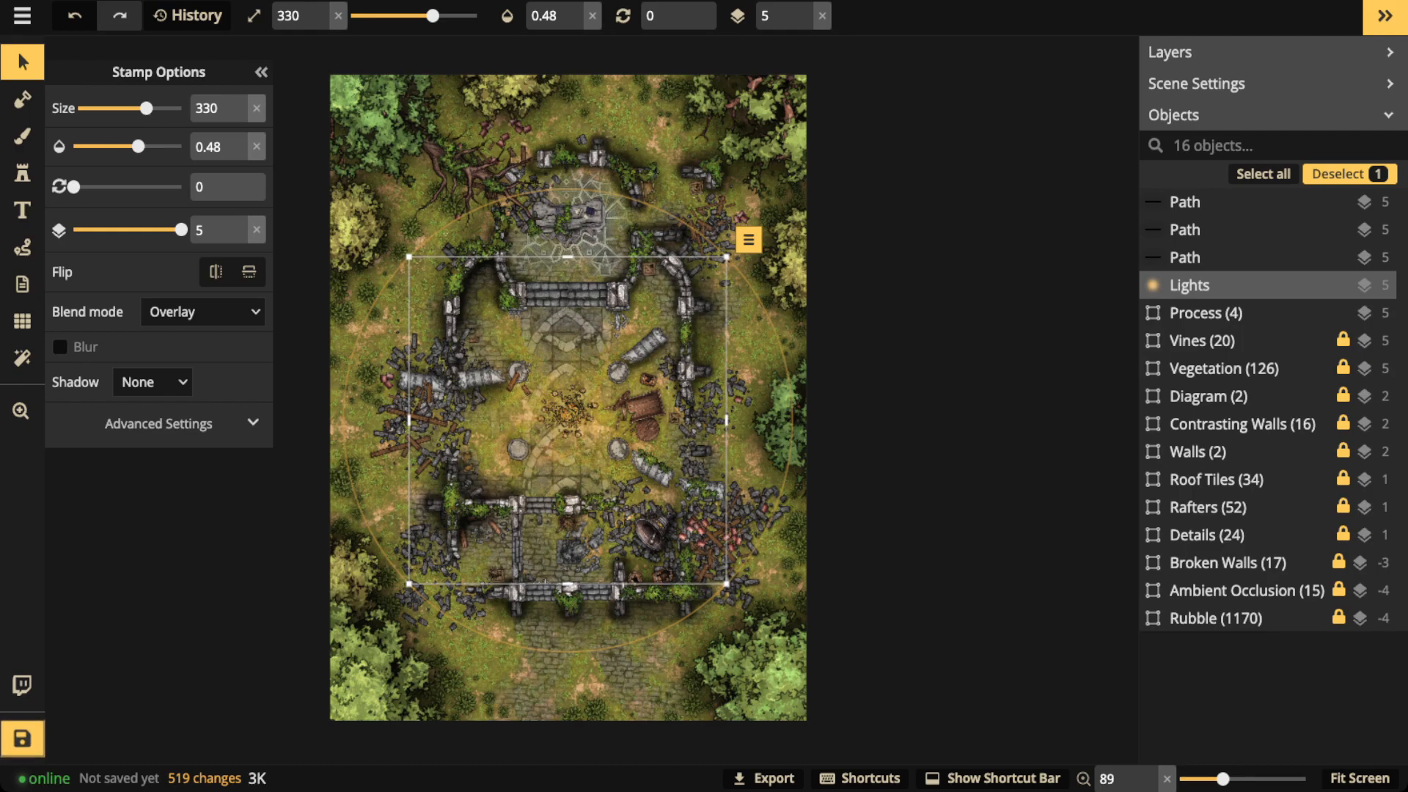
pyautogui.moveTo(137, 147); pyautogui.dragTo(150, 147)
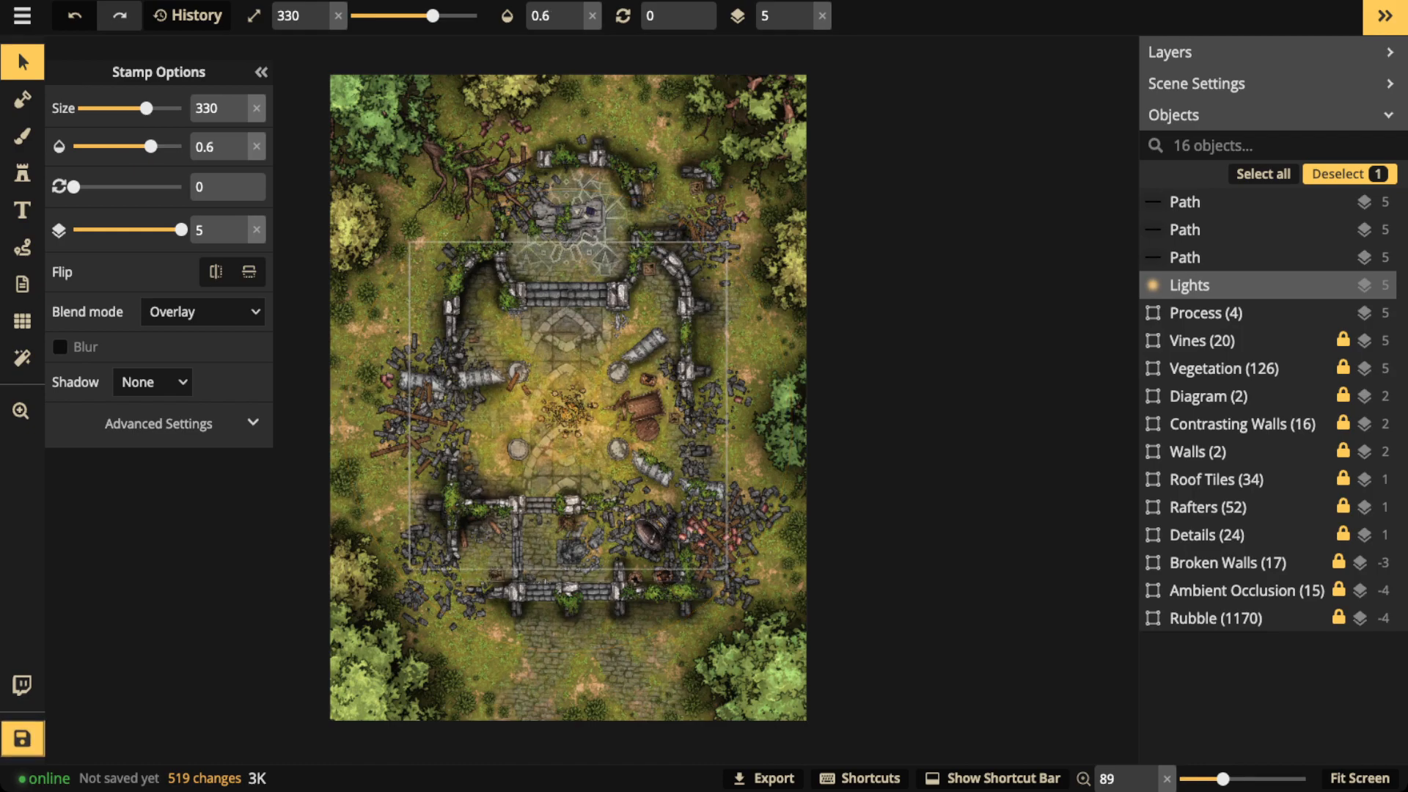
pyautogui.press('Escape')
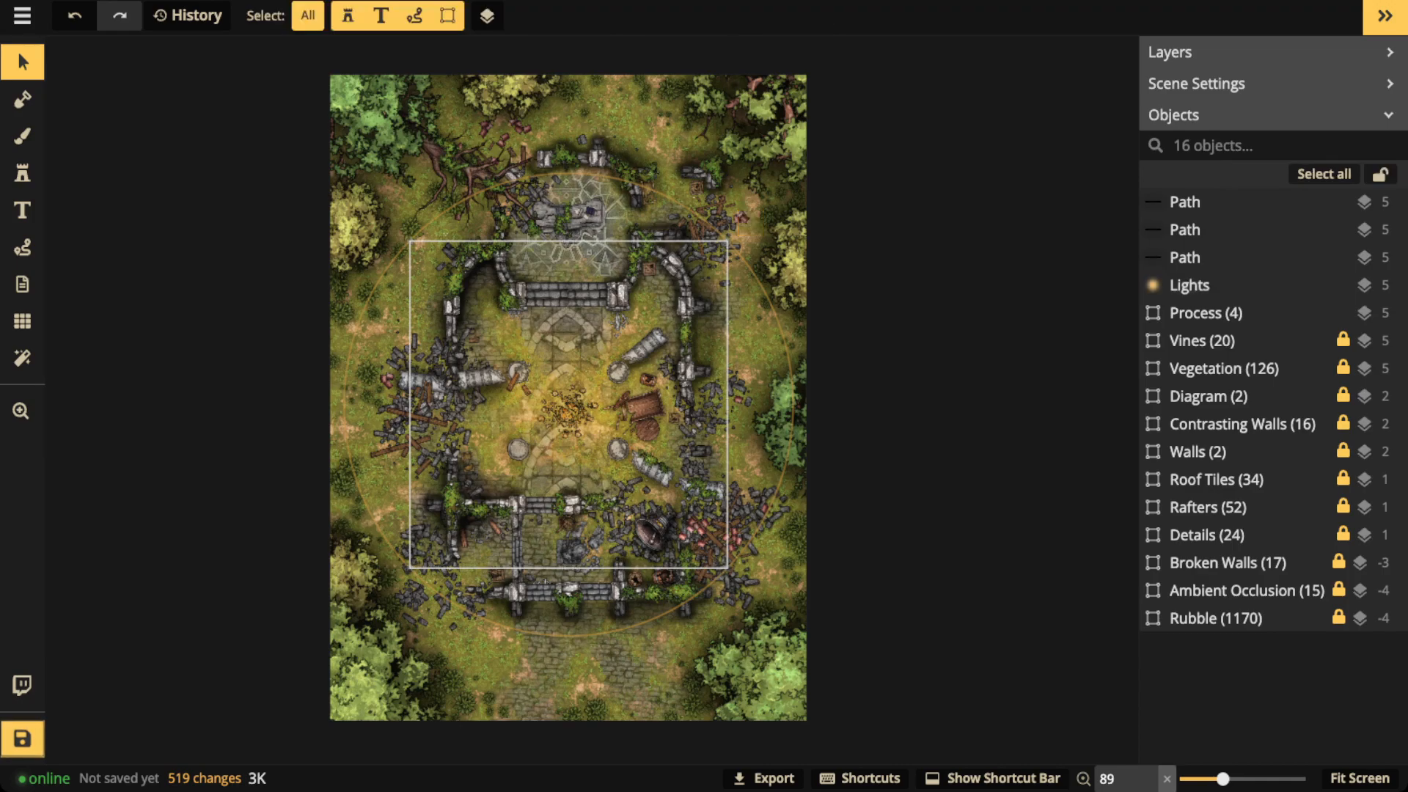
# - Examine the light's glow and extent over the temple floor and the surrounding ruins, up close and across the whole map
pyautogui.scroll(3, 489, 430)
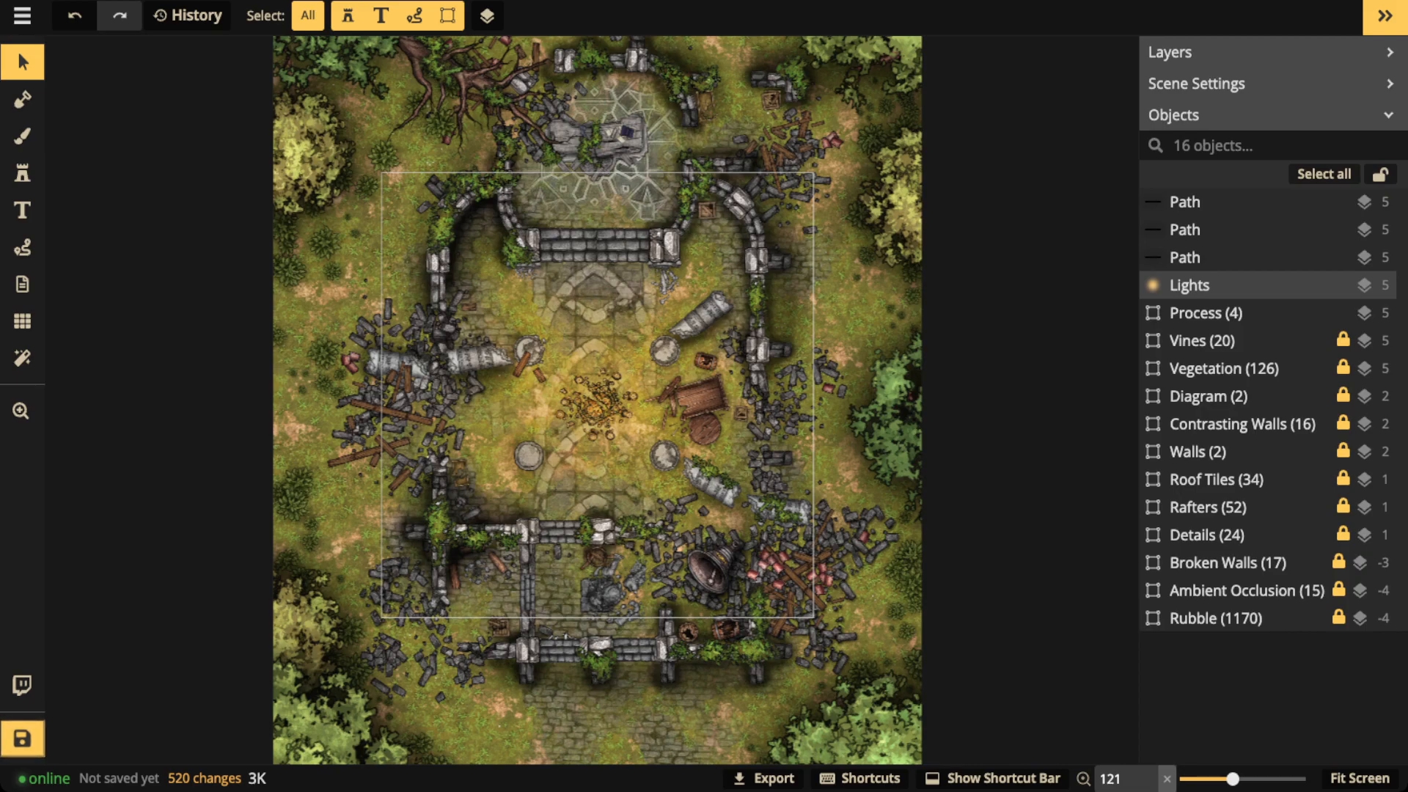
pyautogui.scroll(-5, 576, 309)
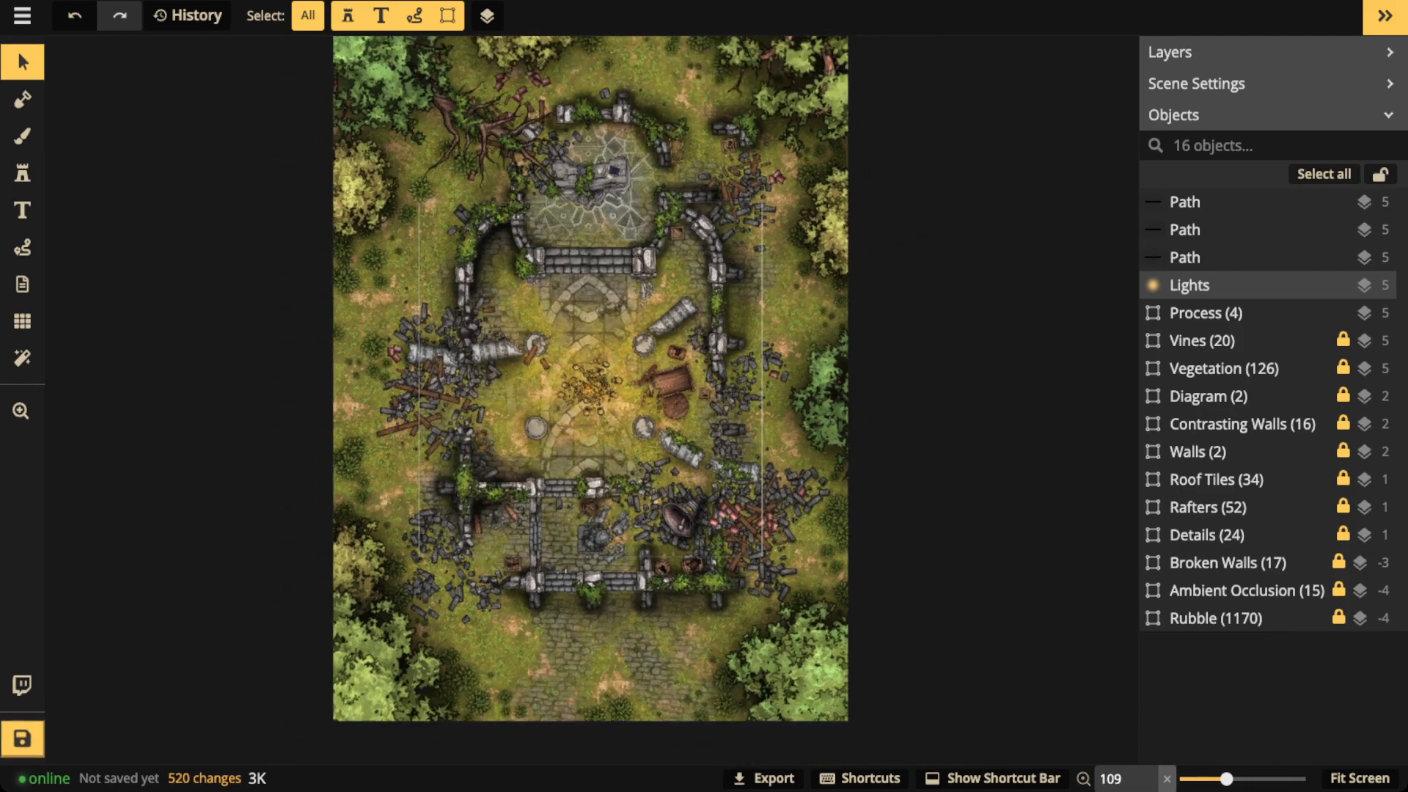
pyautogui.press('space')
pyautogui.moveTo(576, 309); pyautogui.dragTo(576, 326)
pyautogui.scroll(-3, 397, 209)
pyautogui.press('space')
pyautogui.moveTo(396, 209); pyautogui.dragTo(397, 303)
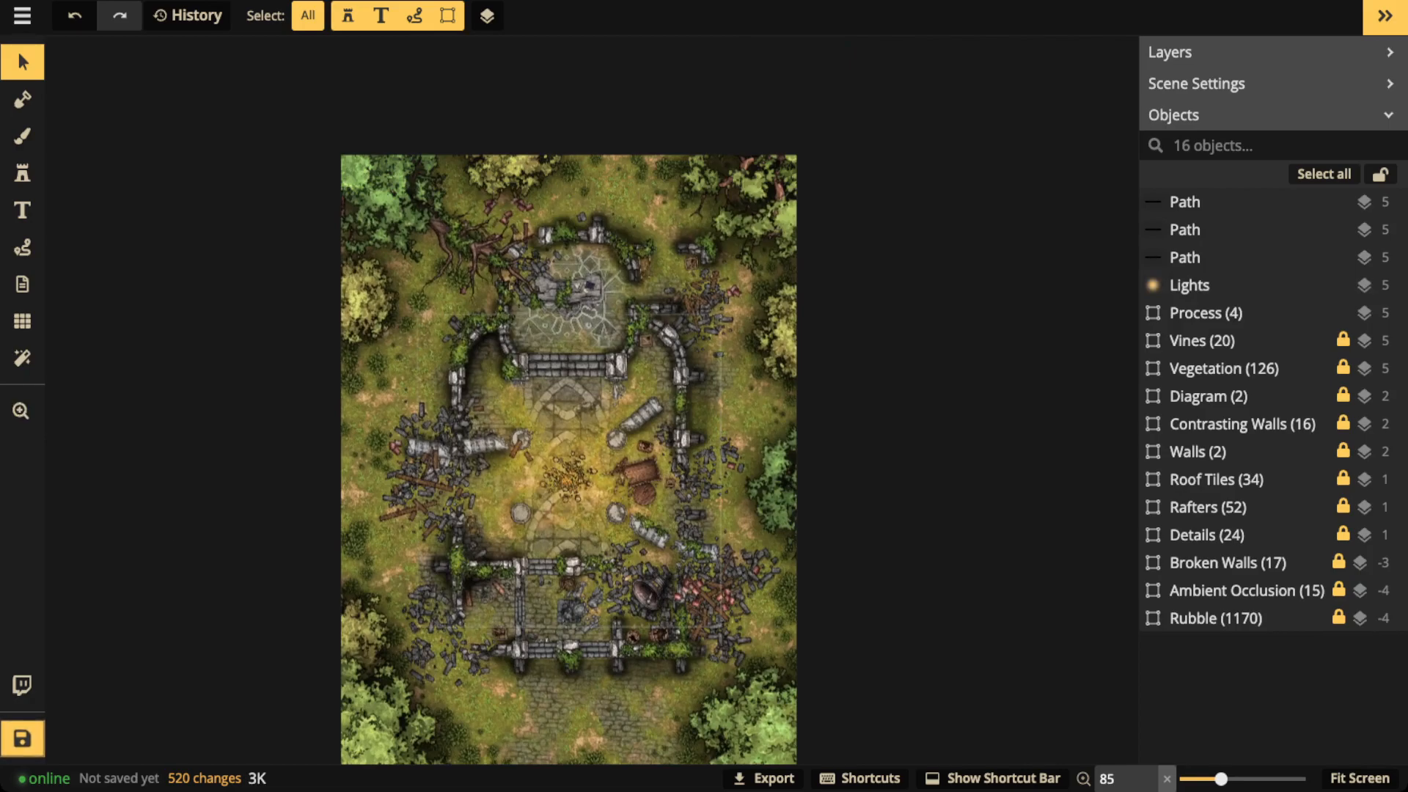
pyautogui.click(569, 470)
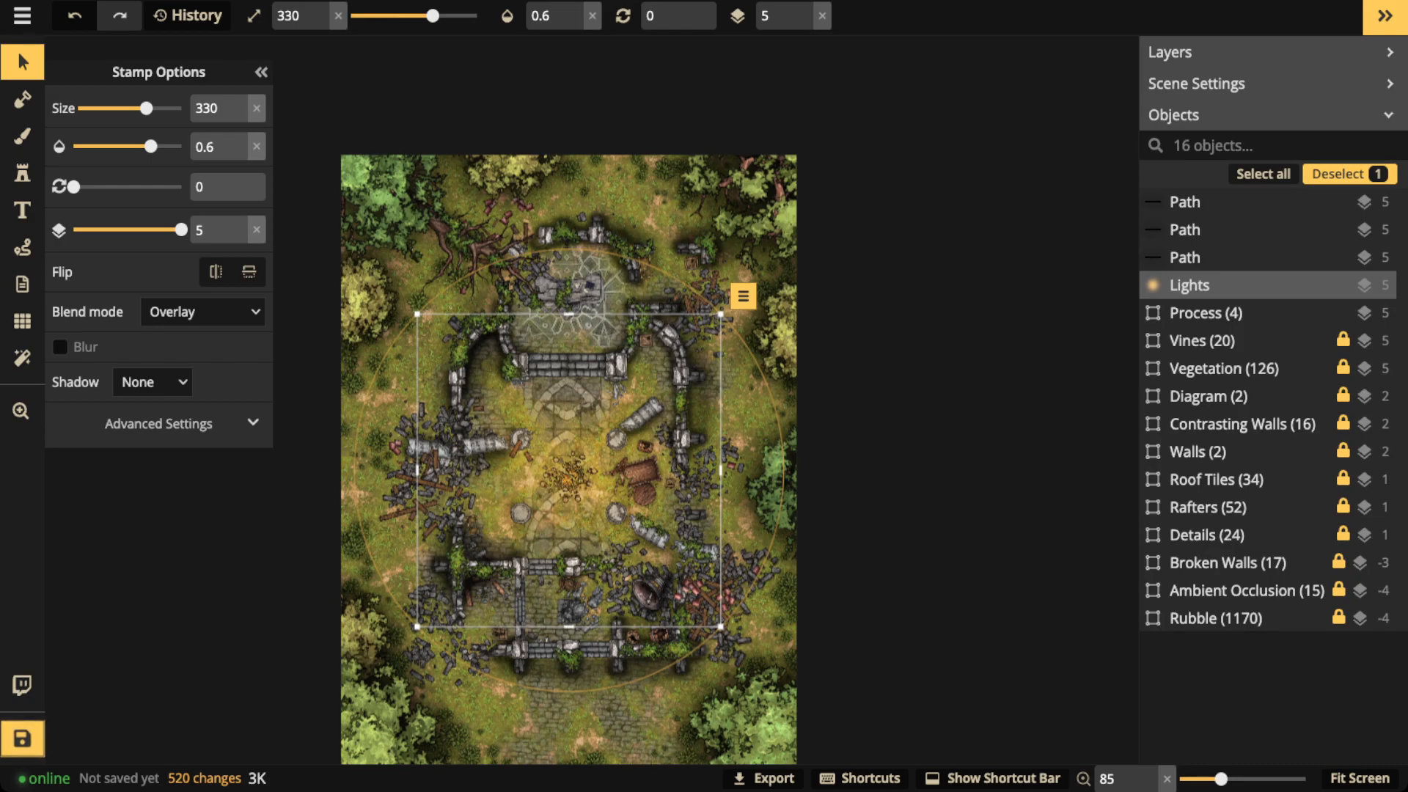
pyautogui.press('space')
pyautogui.moveTo(569, 471)
pyautogui.mouseDown()
pyautogui.moveTo(578, 356)
pyautogui.moveTo(580, 448)
pyautogui.mouseUp()
pyautogui.scroll(-2, 515, 330)
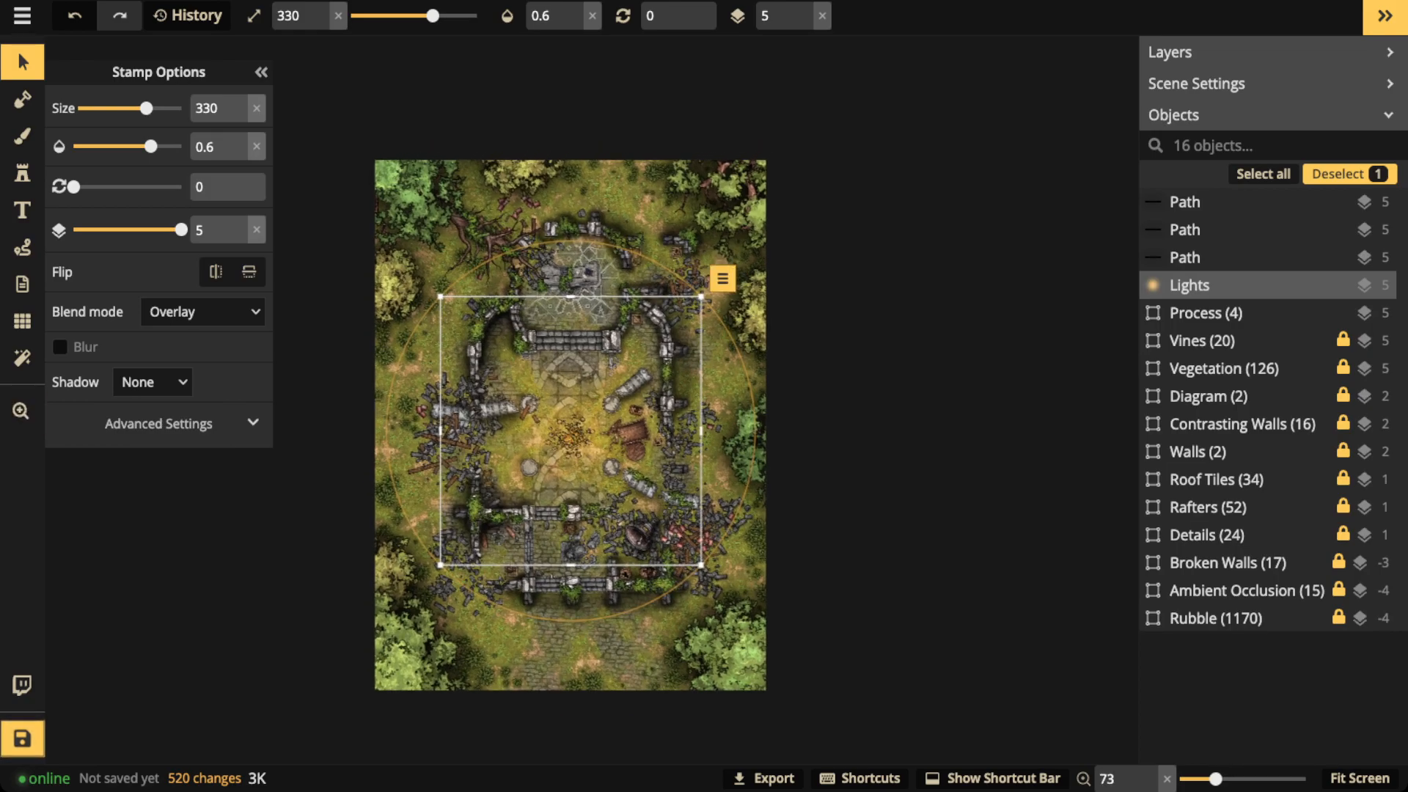
pyautogui.press('Escape')
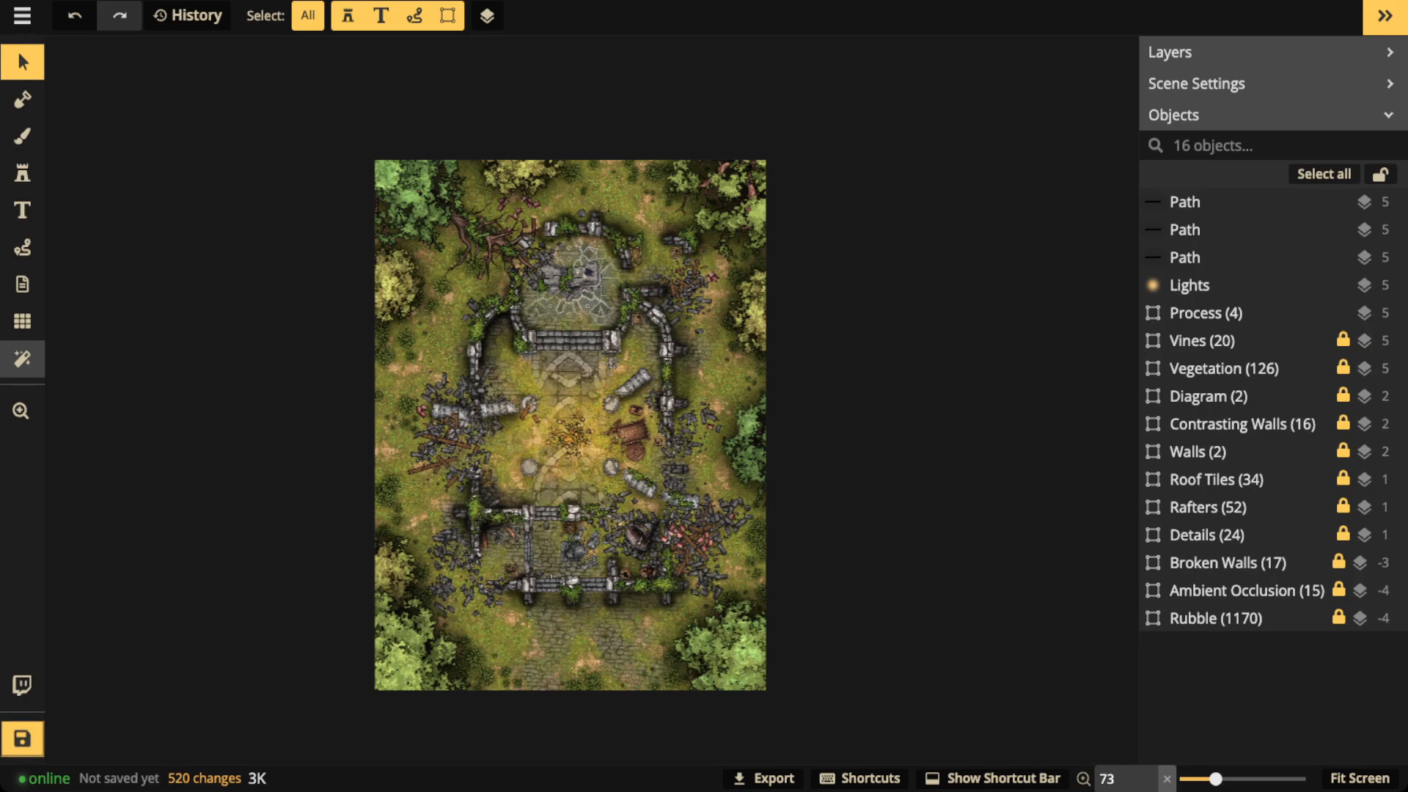
# - Enable filter display for the map, then hide the Red Sky, Vignette and Clarity filters individually
pyautogui.click(22, 359)
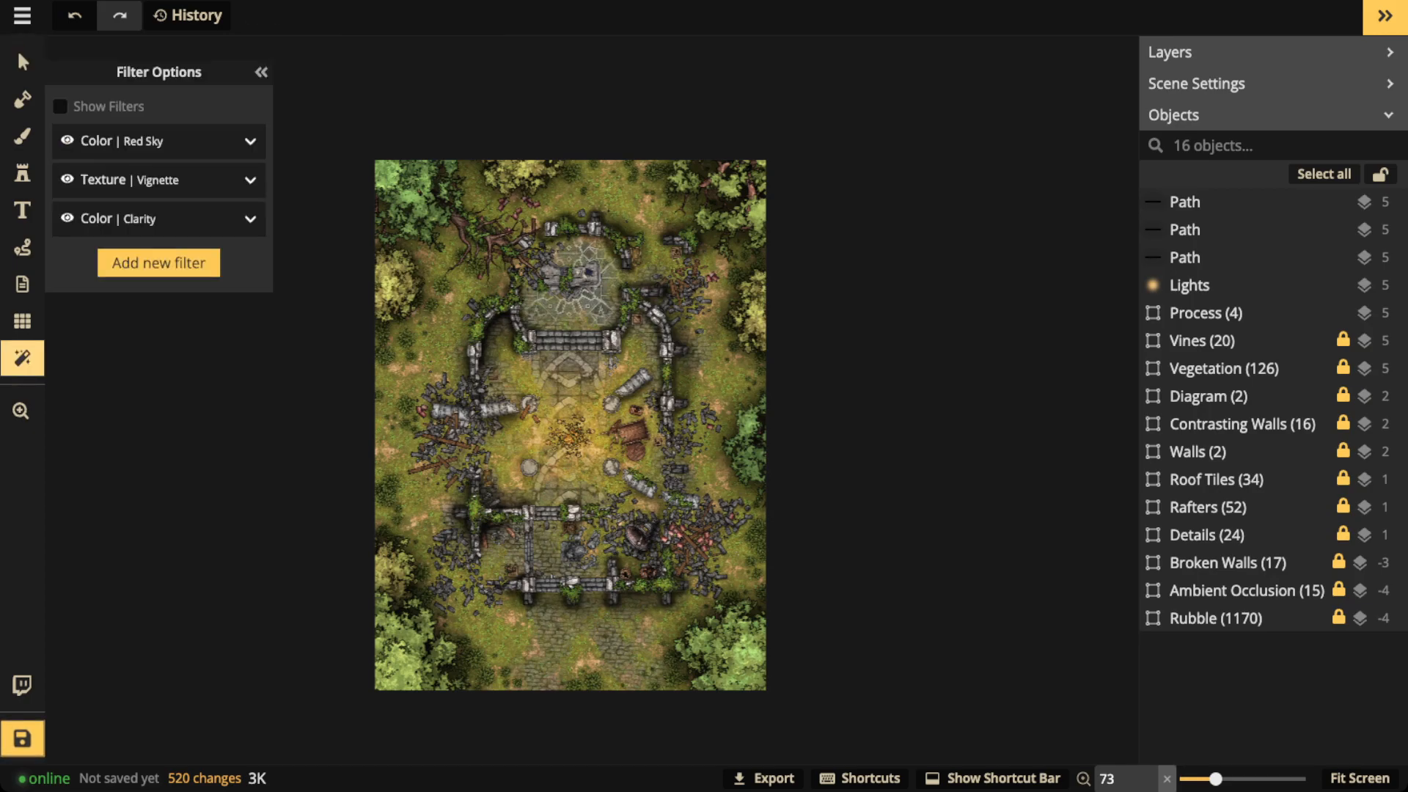
pyautogui.click(60, 106)
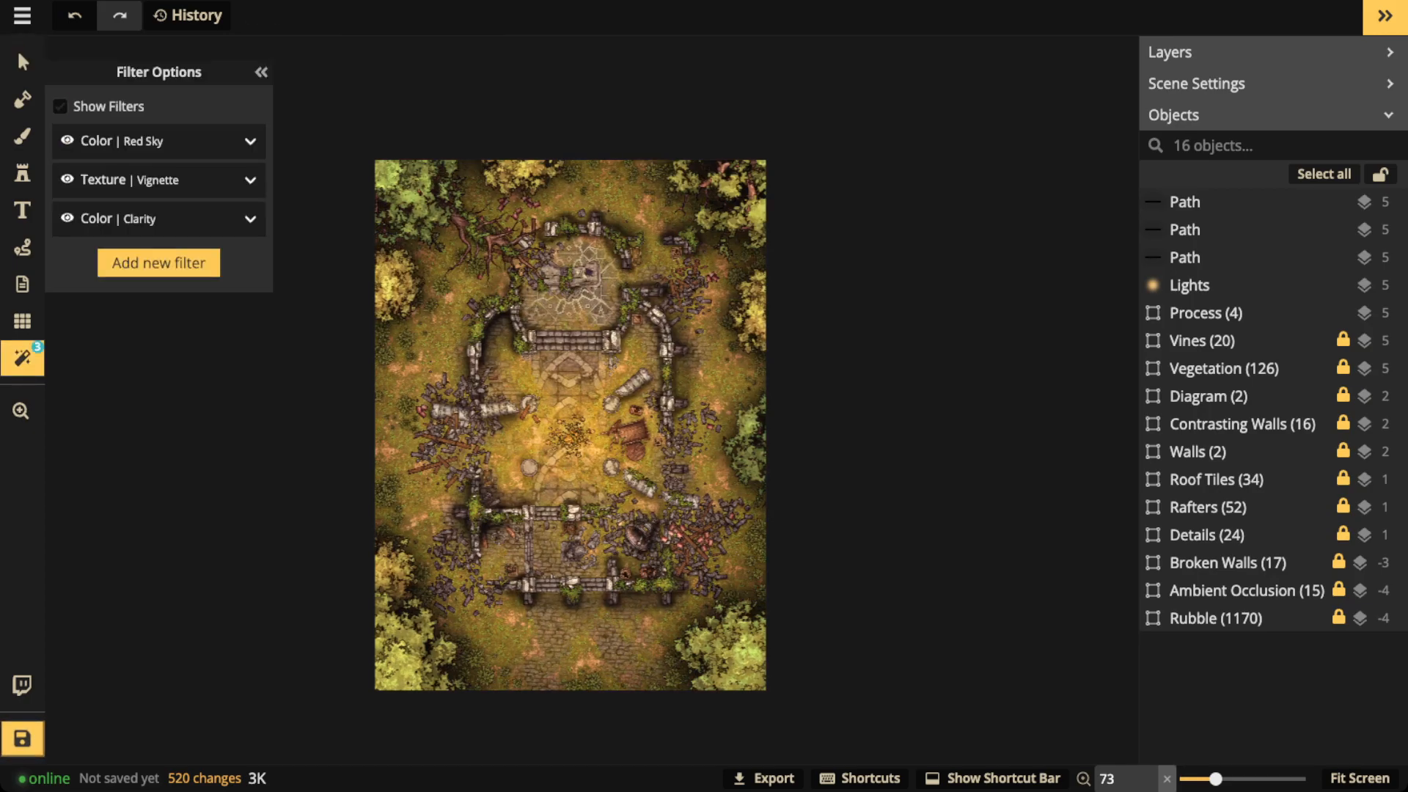
pyautogui.click(67, 140)
pyautogui.click(66, 179)
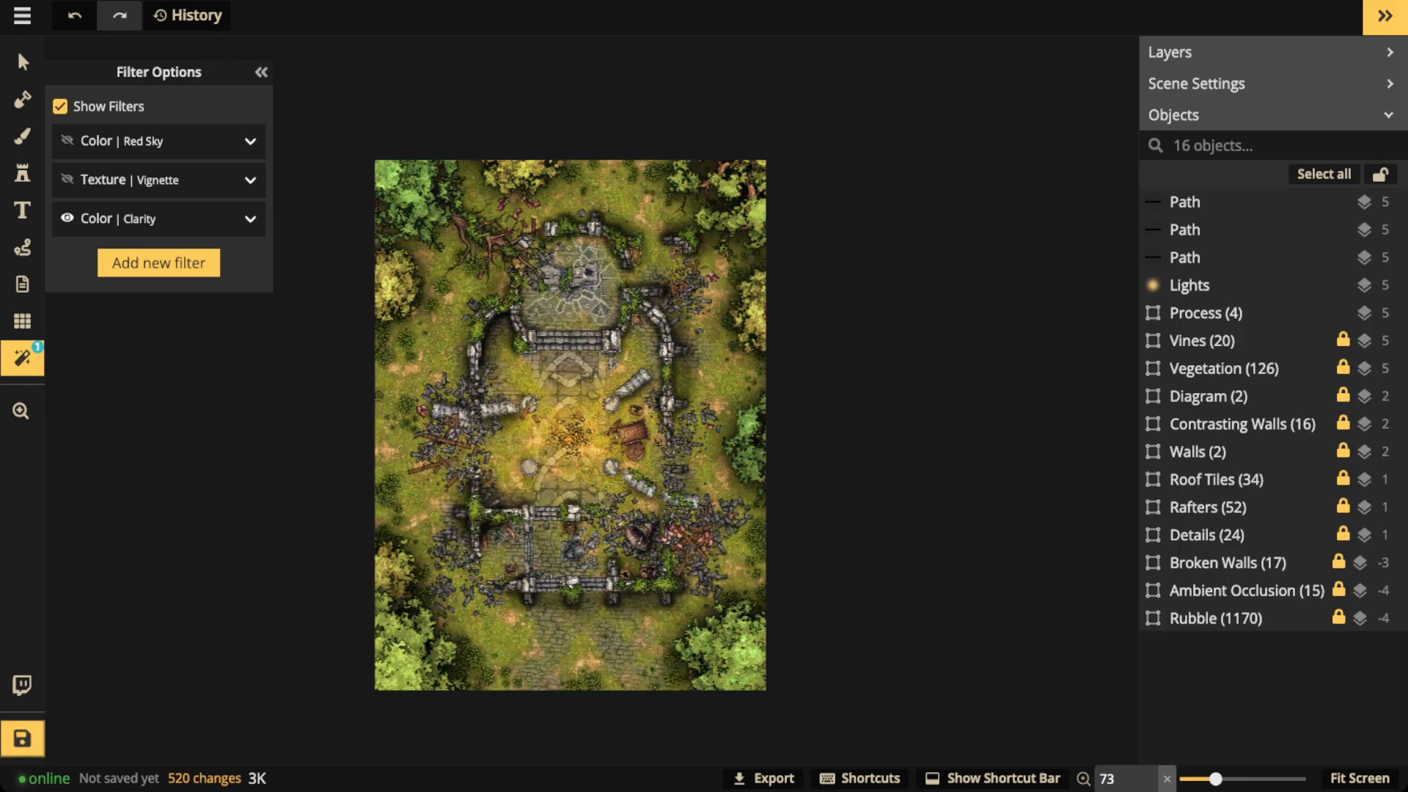
pyautogui.click(67, 218)
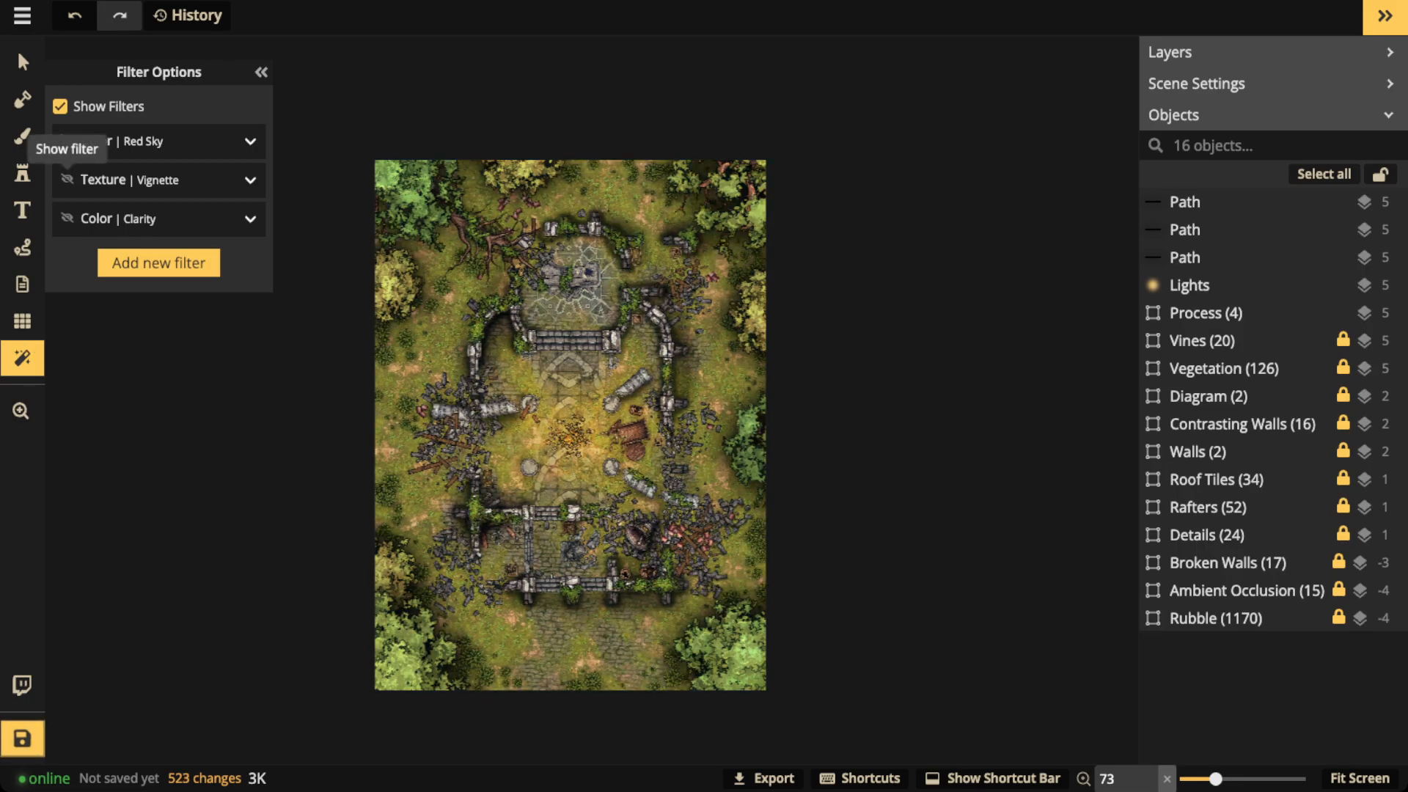
# - Show the Vignette filter and compare it on layers 5 and 4, leaving it on layer 4
pyautogui.click(67, 179)
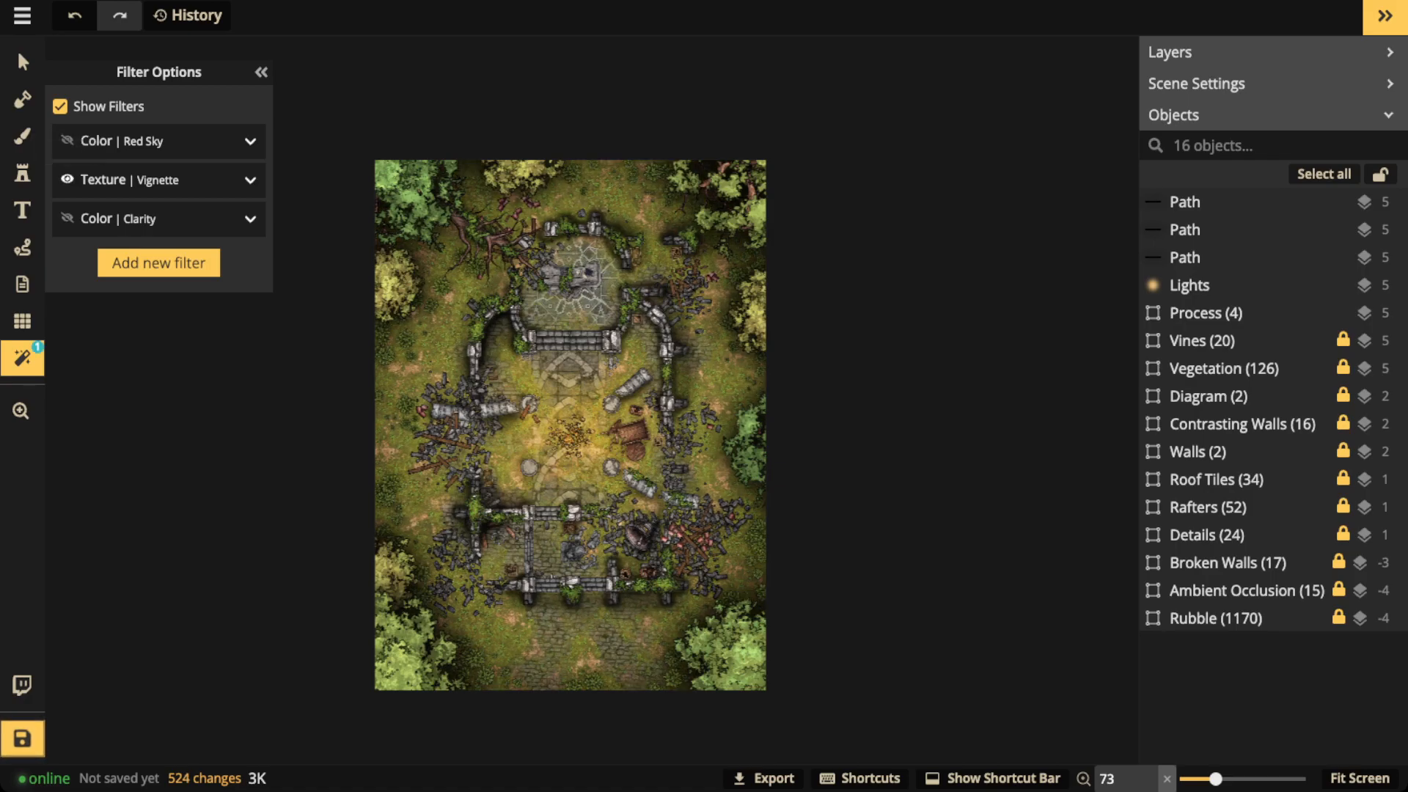
pyautogui.click(250, 180)
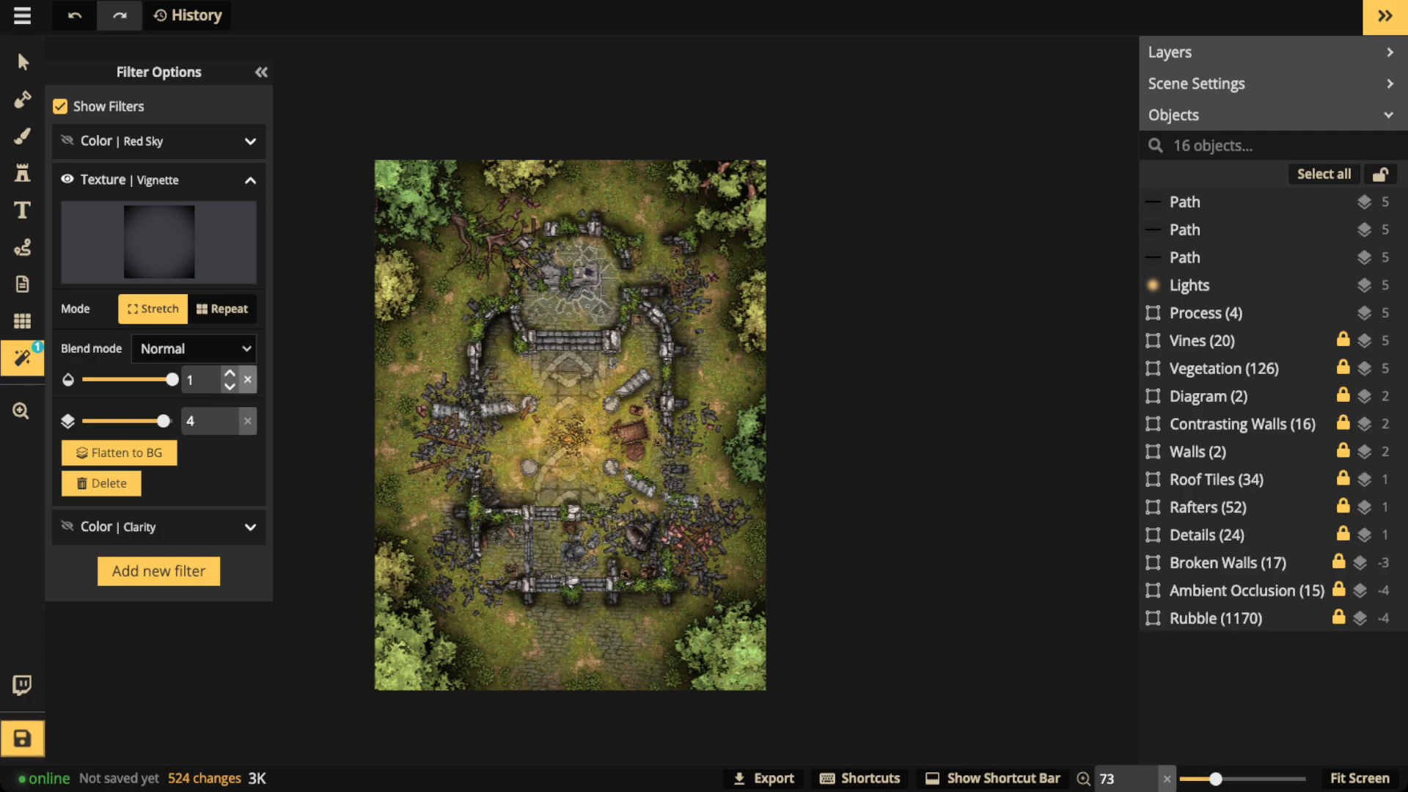
pyautogui.click(230, 412)
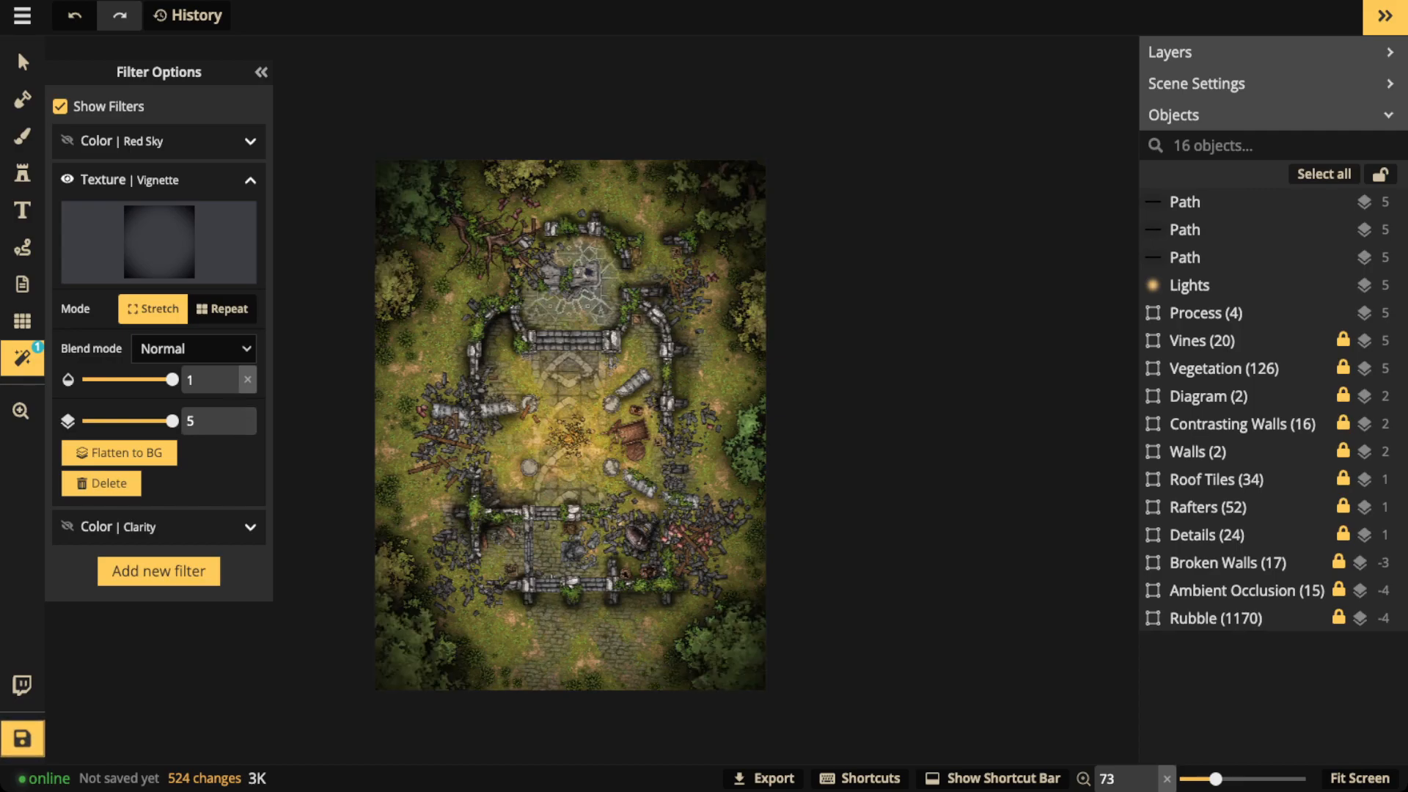
pyautogui.click(230, 428)
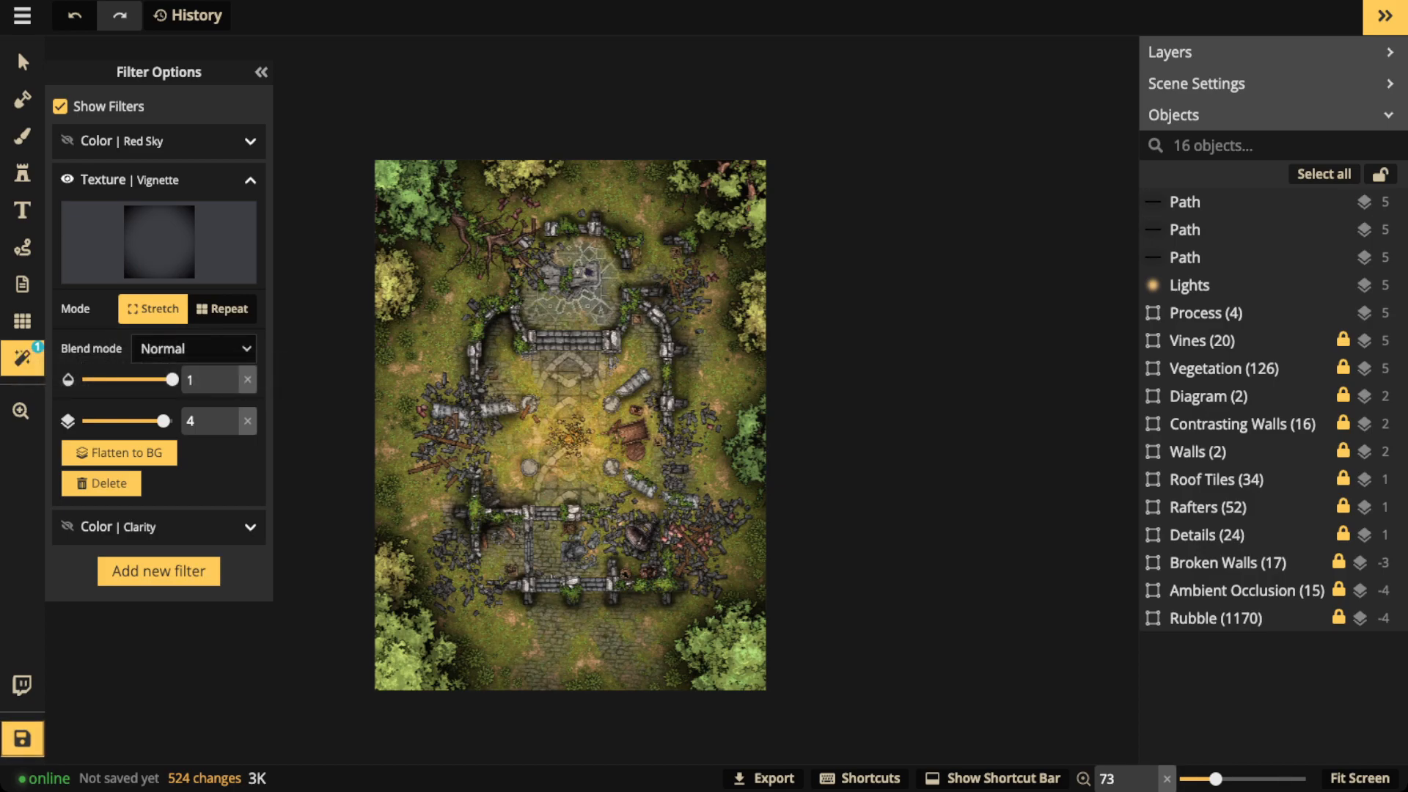
pyautogui.click(230, 415)
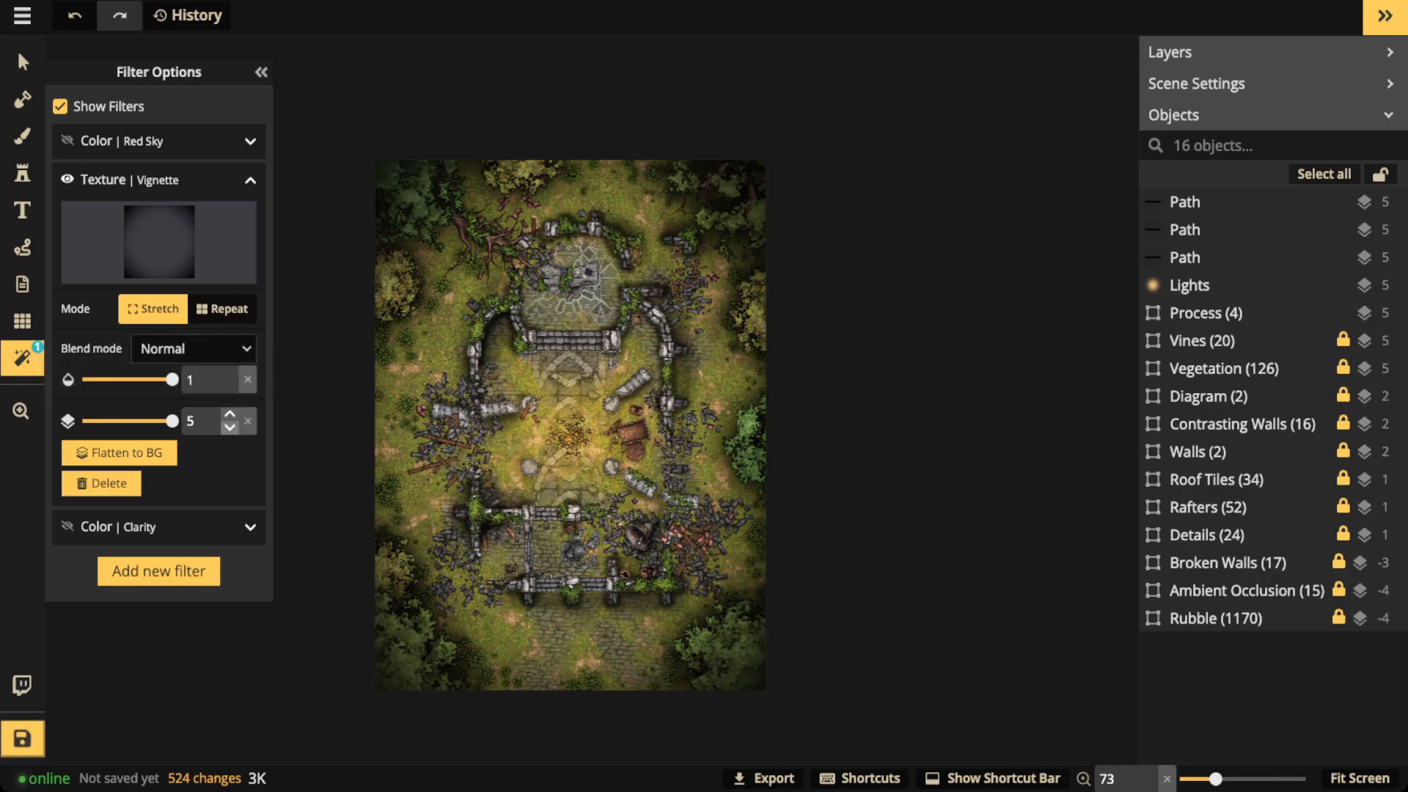
pyautogui.click(229, 429)
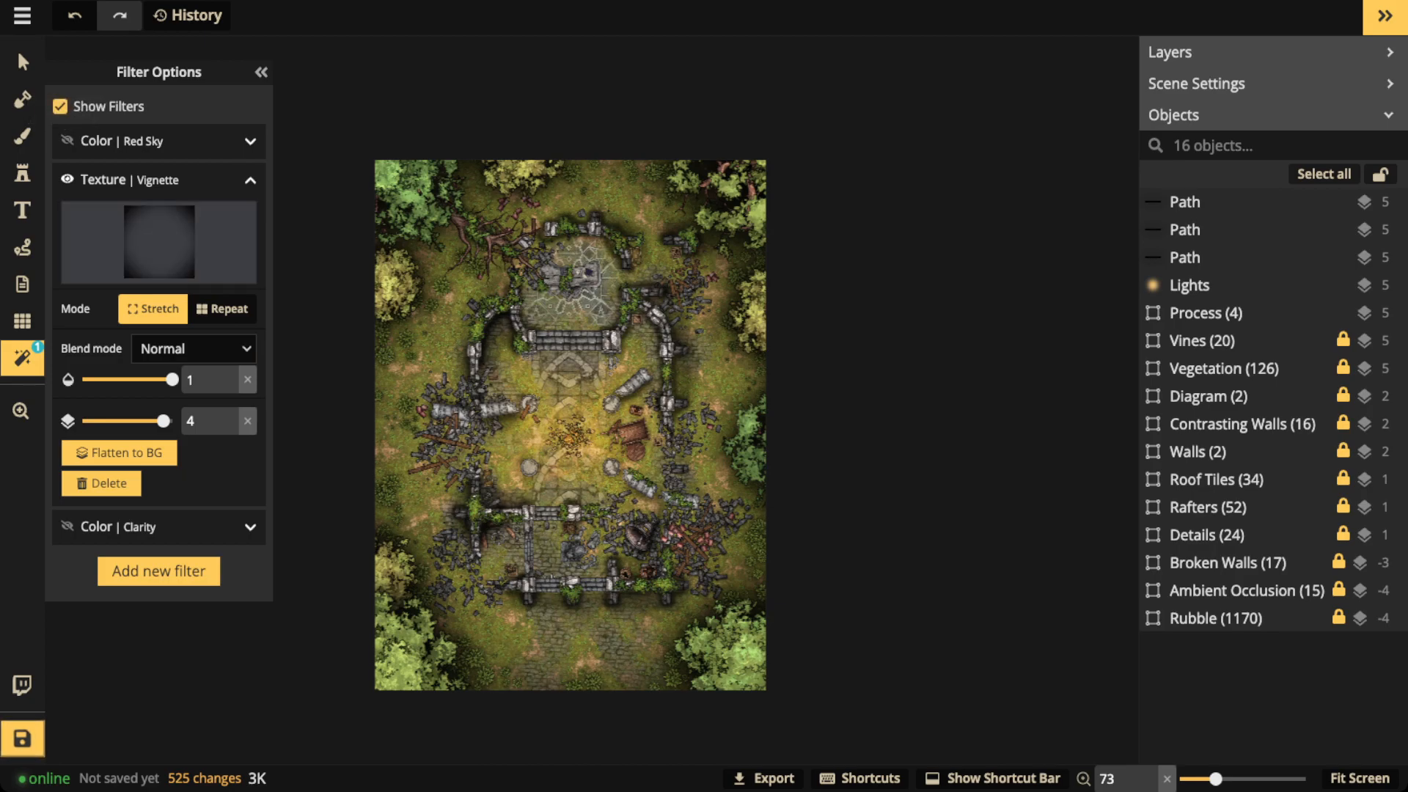
# - Show the Red Sky filter and inspect its tint on the temple floor, the bell area and the whole map
pyautogui.click(67, 140)
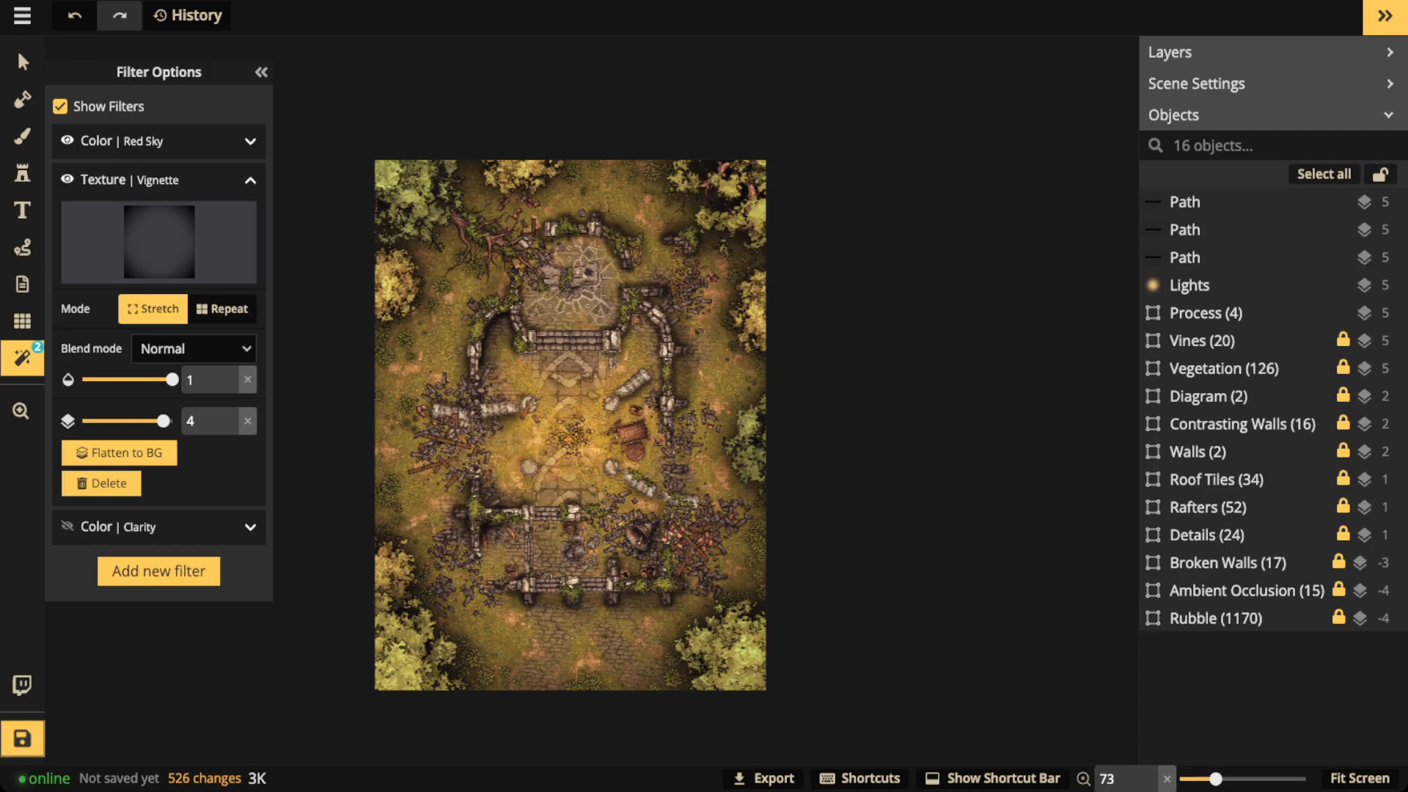
pyautogui.scroll(10, 582, 428)
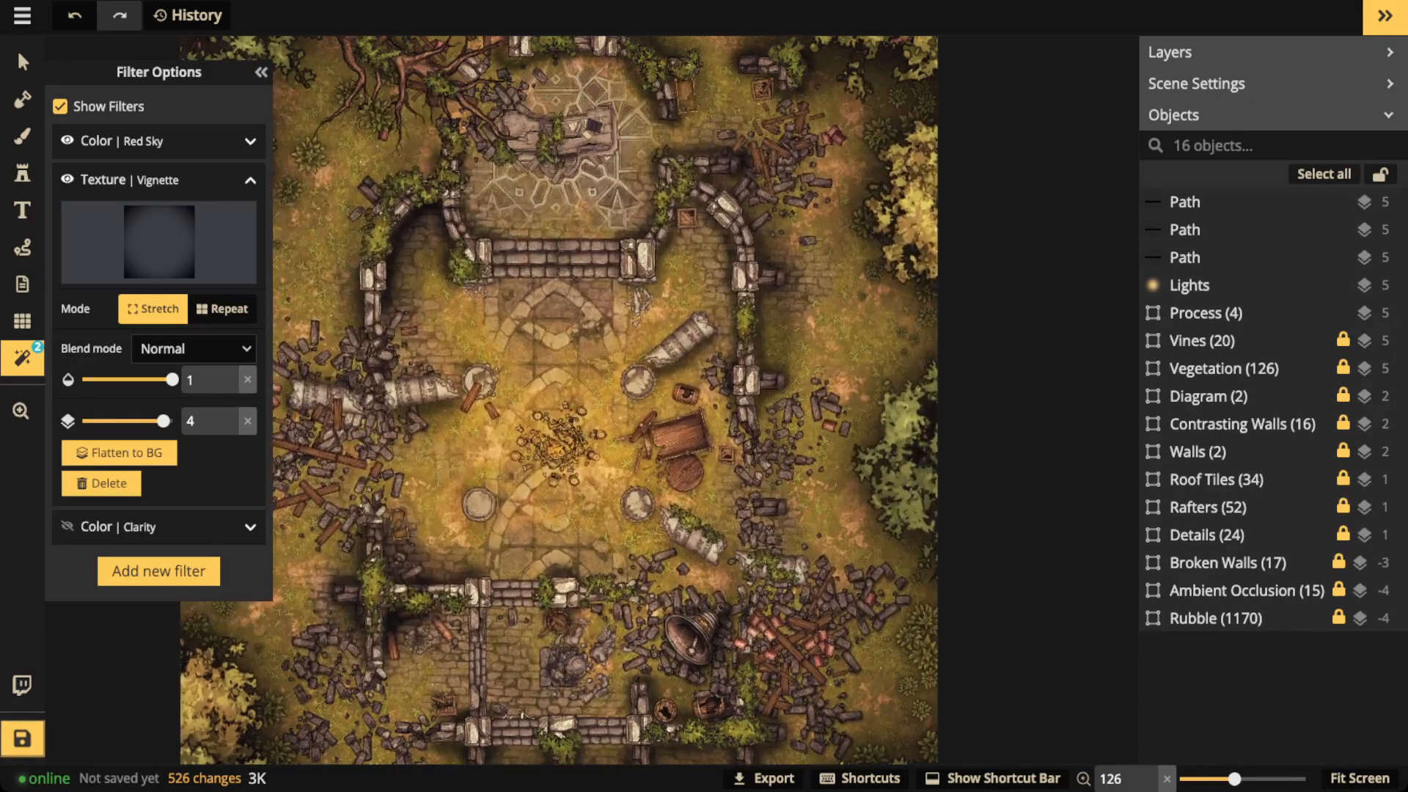
pyautogui.scroll(8, 583, 428)
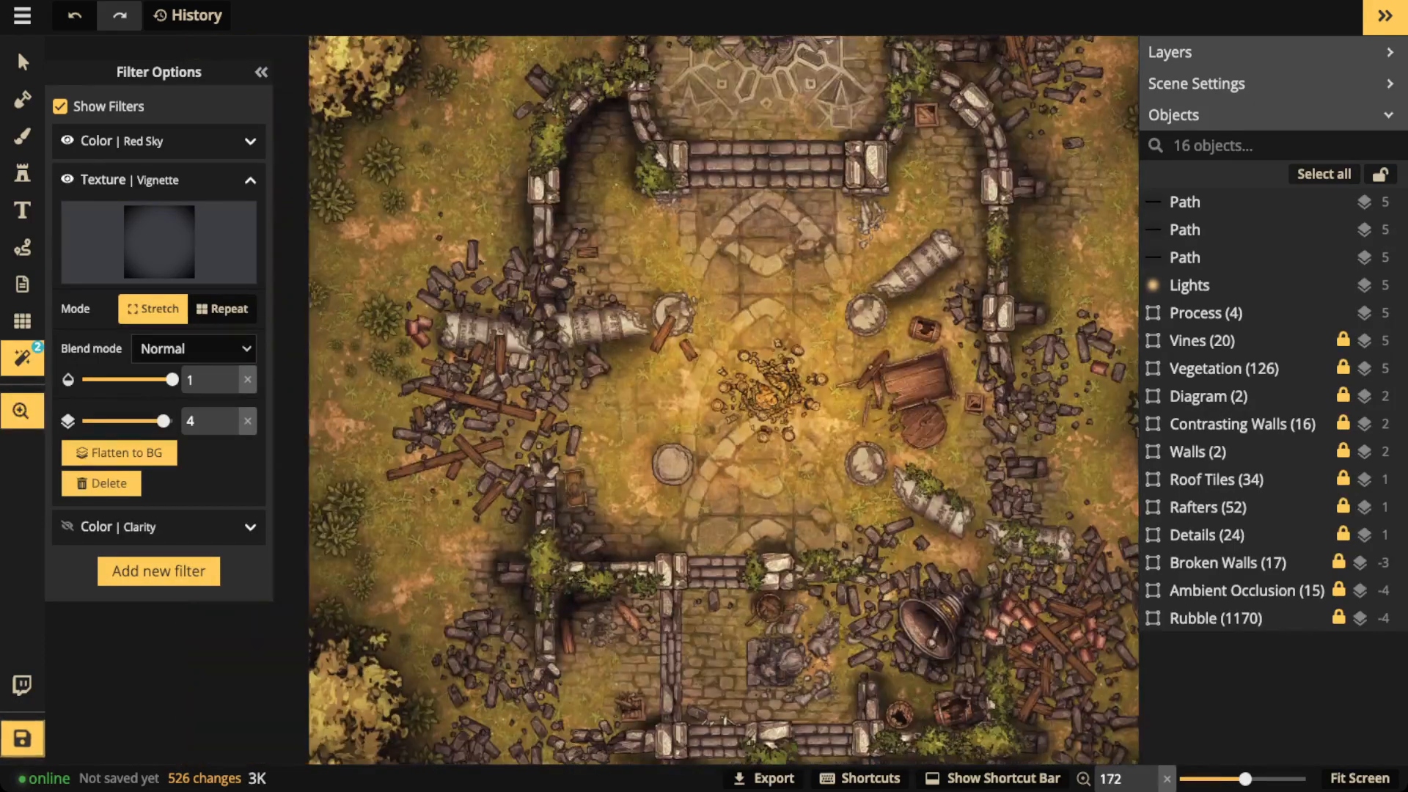
pyautogui.scroll(3, 861, 433)
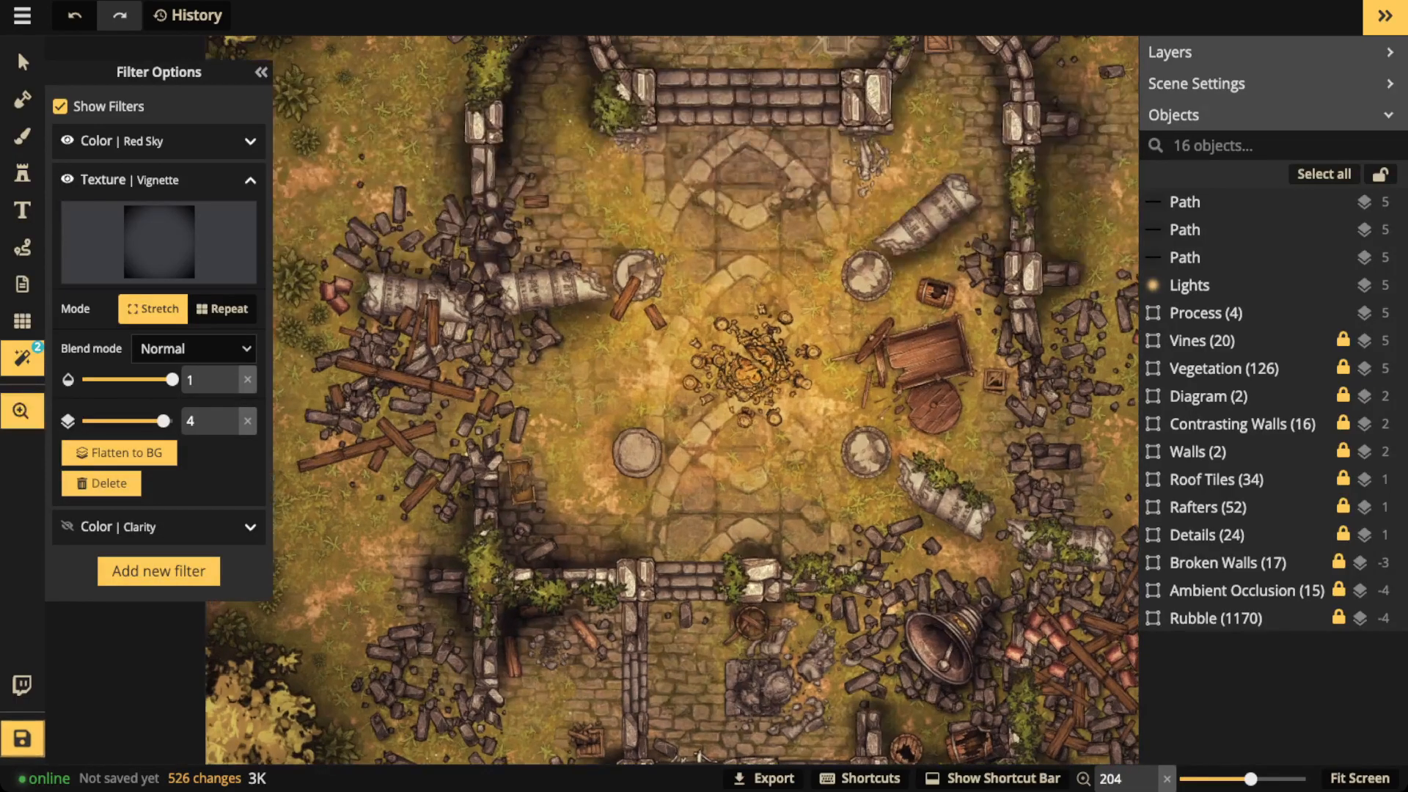
pyautogui.moveTo(861, 433); pyautogui.dragTo(561, 198)
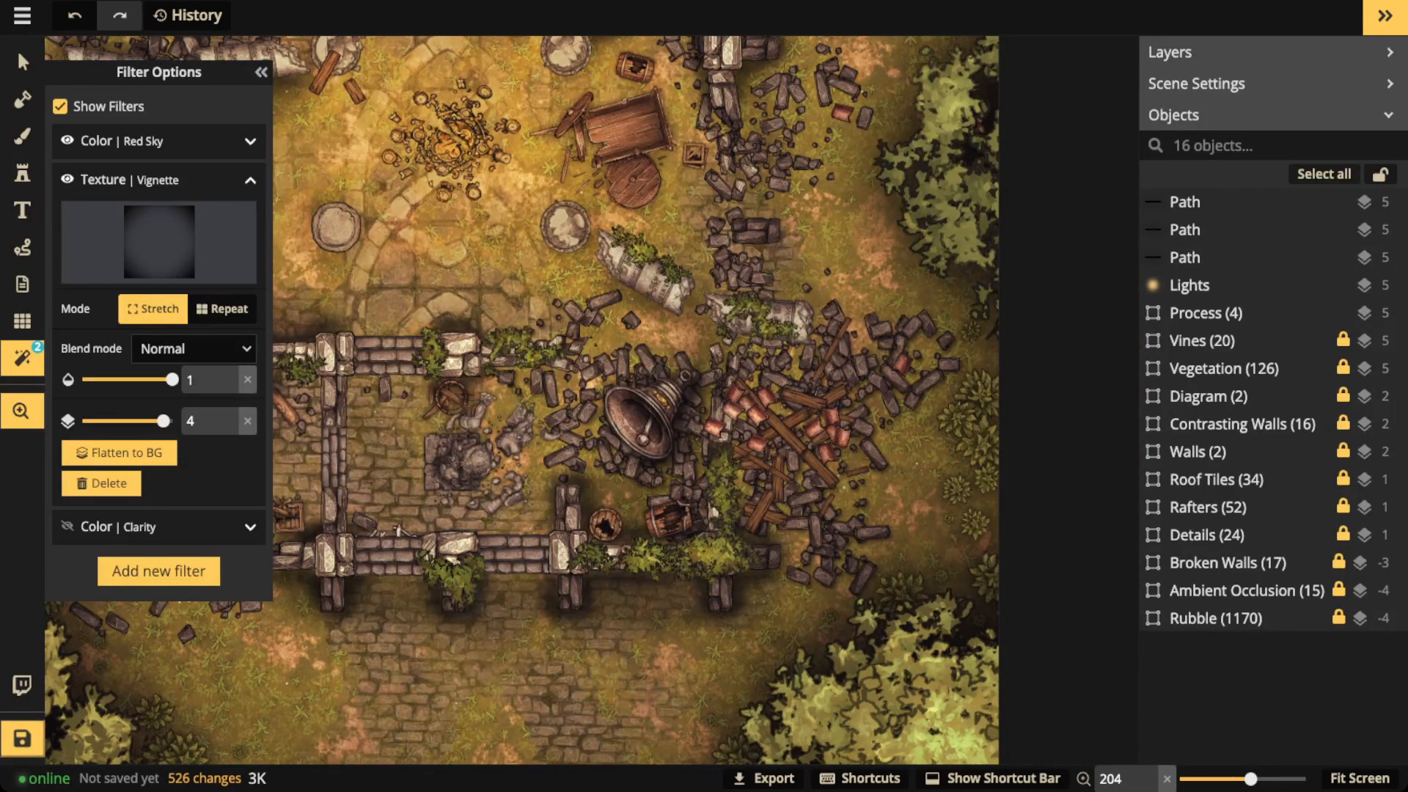
pyautogui.moveTo(587, 293); pyautogui.dragTo(631, 469)
pyautogui.scroll(-2, 553, 400)
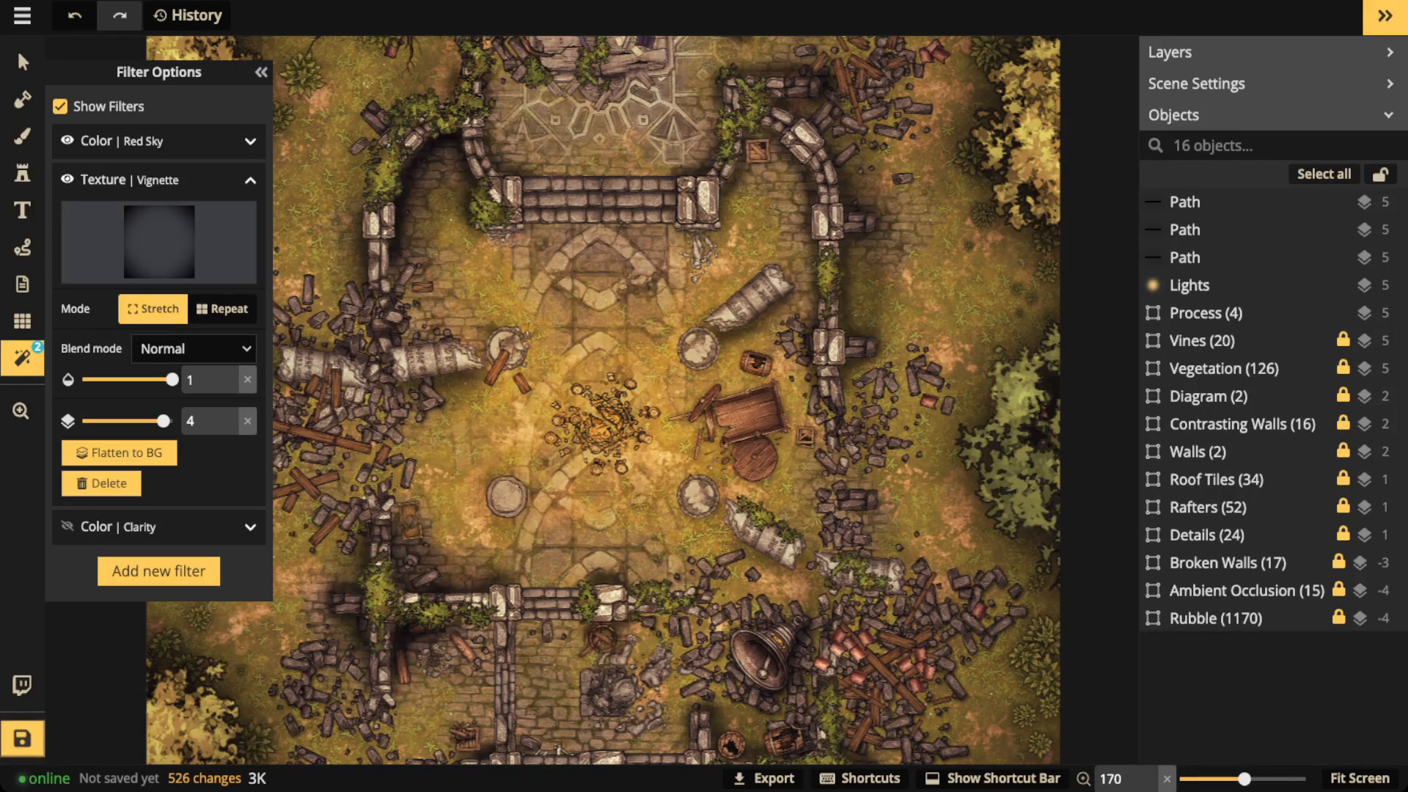
pyautogui.scroll(-2, 581, 399)
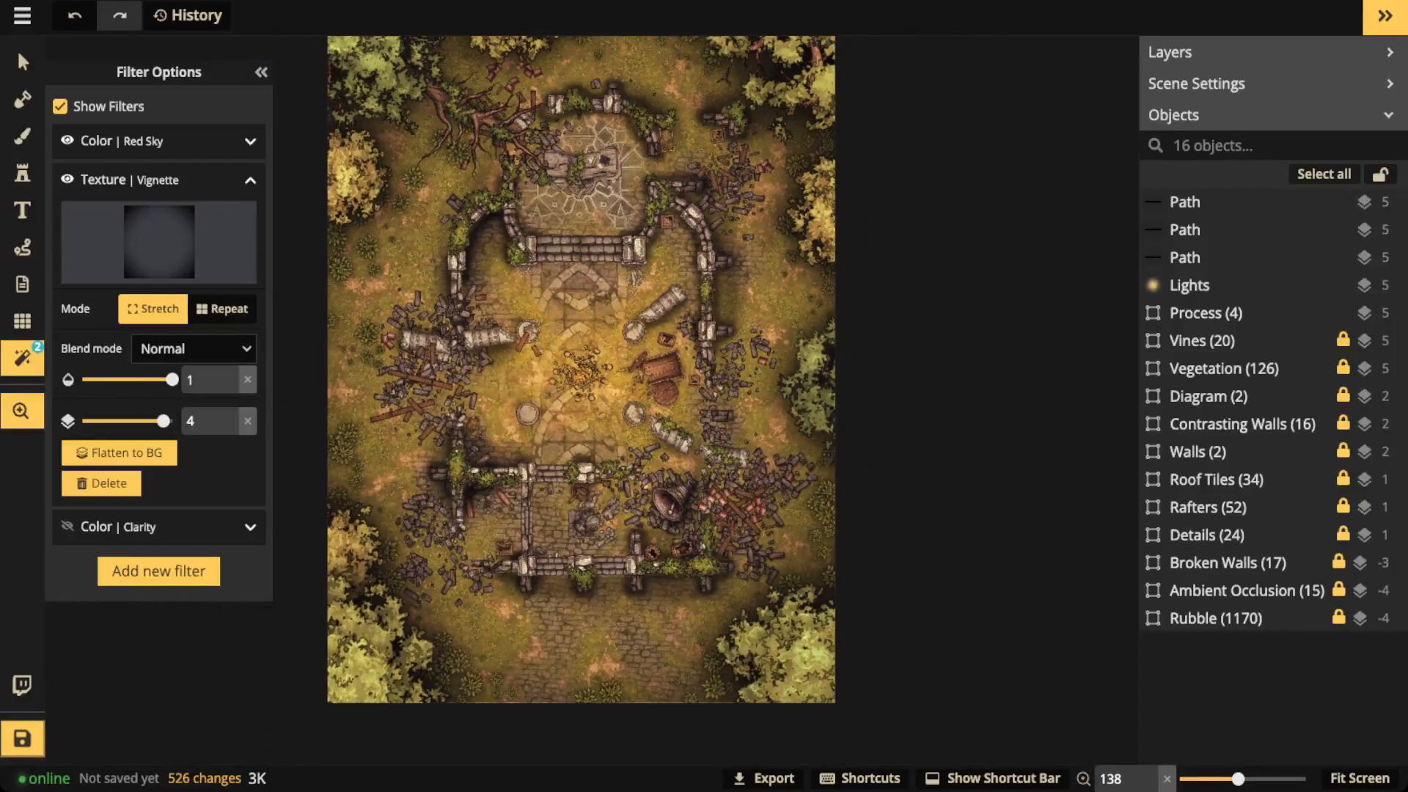
pyautogui.scroll(-2, 580, 400)
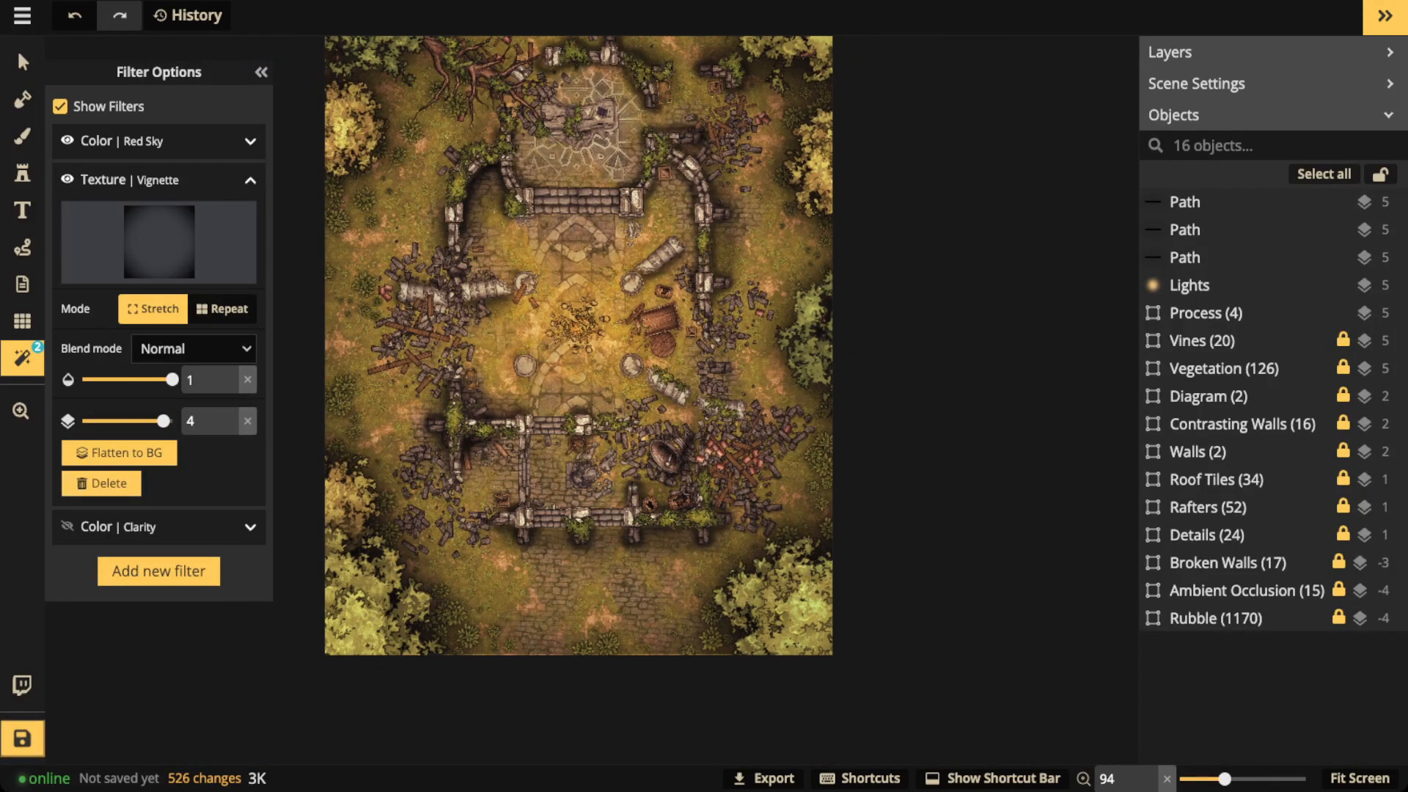
# - Show the Clarity filter and check the combined filters across the whole map
pyautogui.click(67, 527)
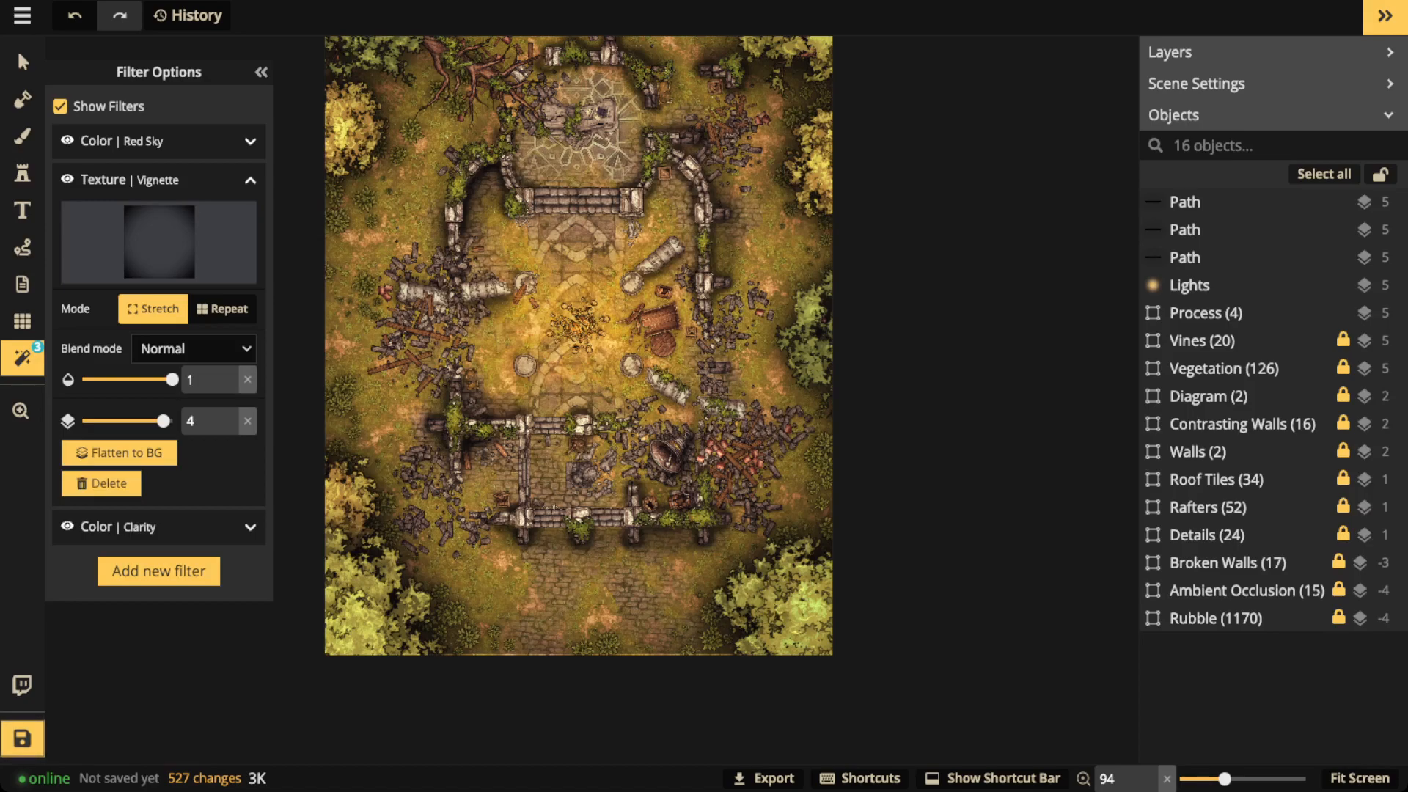
pyautogui.scroll(-3, 644, 289)
pyautogui.press('space')
pyautogui.moveTo(643, 290); pyautogui.dragTo(649, 347)
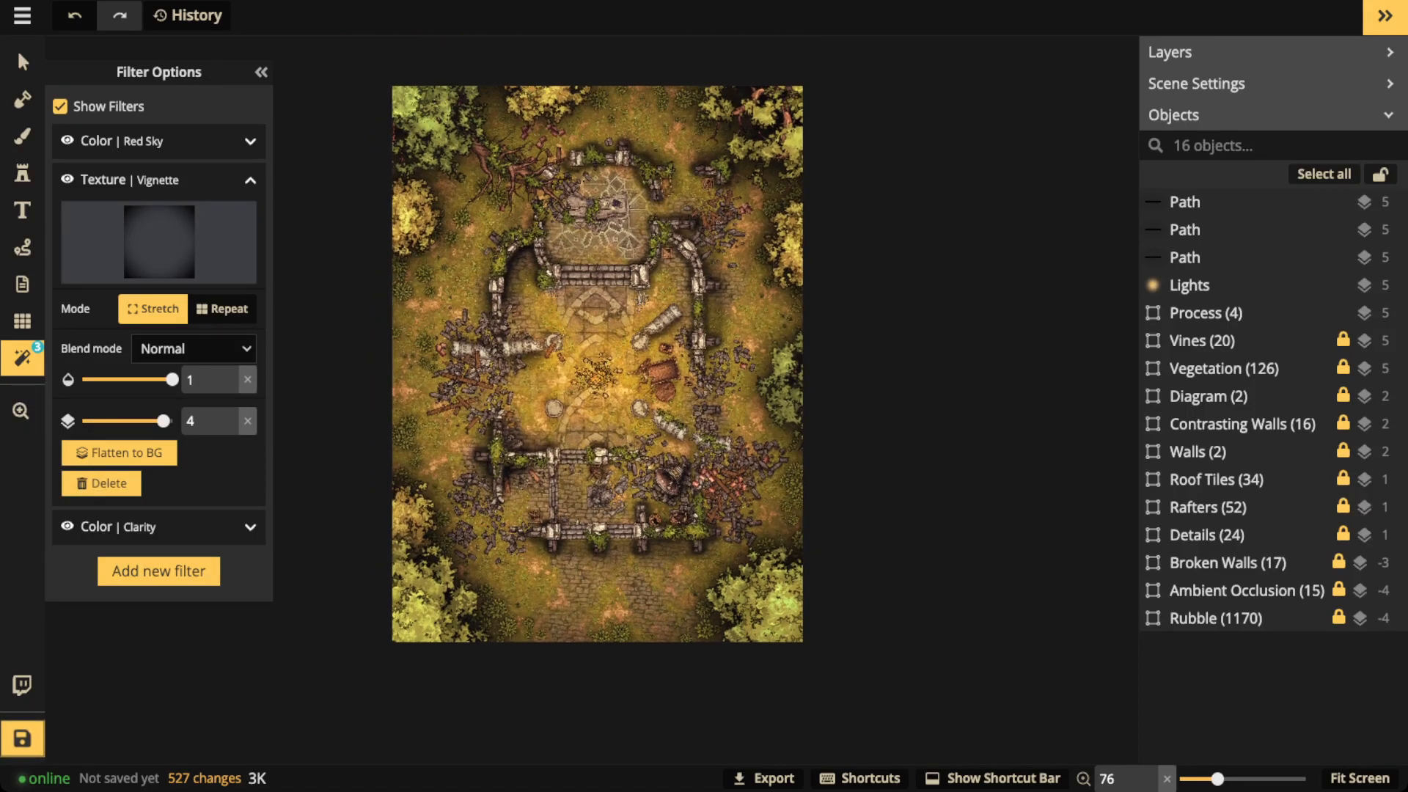
pyautogui.scroll(3, 626, 383)
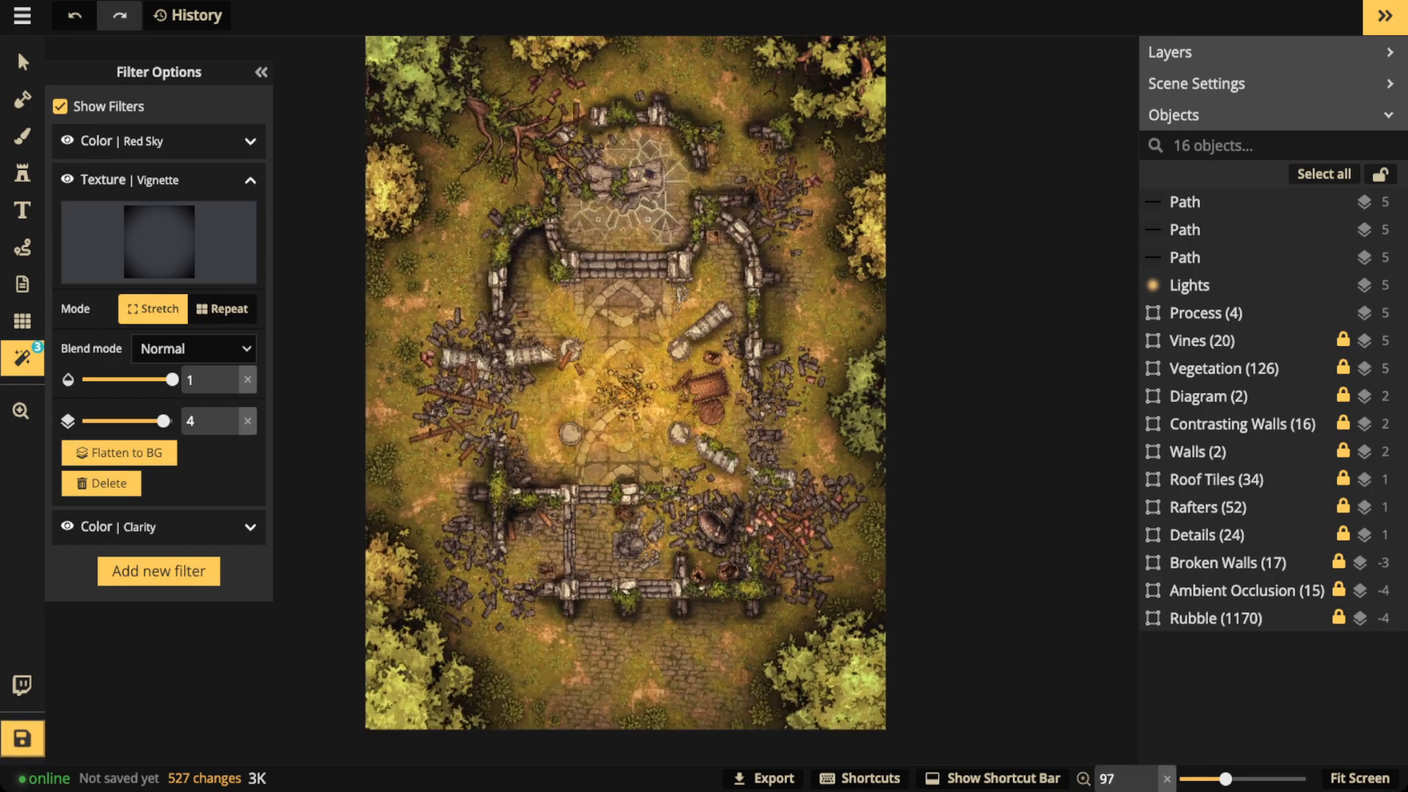
# - Set up a background texture brush with the recently used reddish-brown dirt, rough shape and opacity 0.2
pyautogui.click(22, 136)
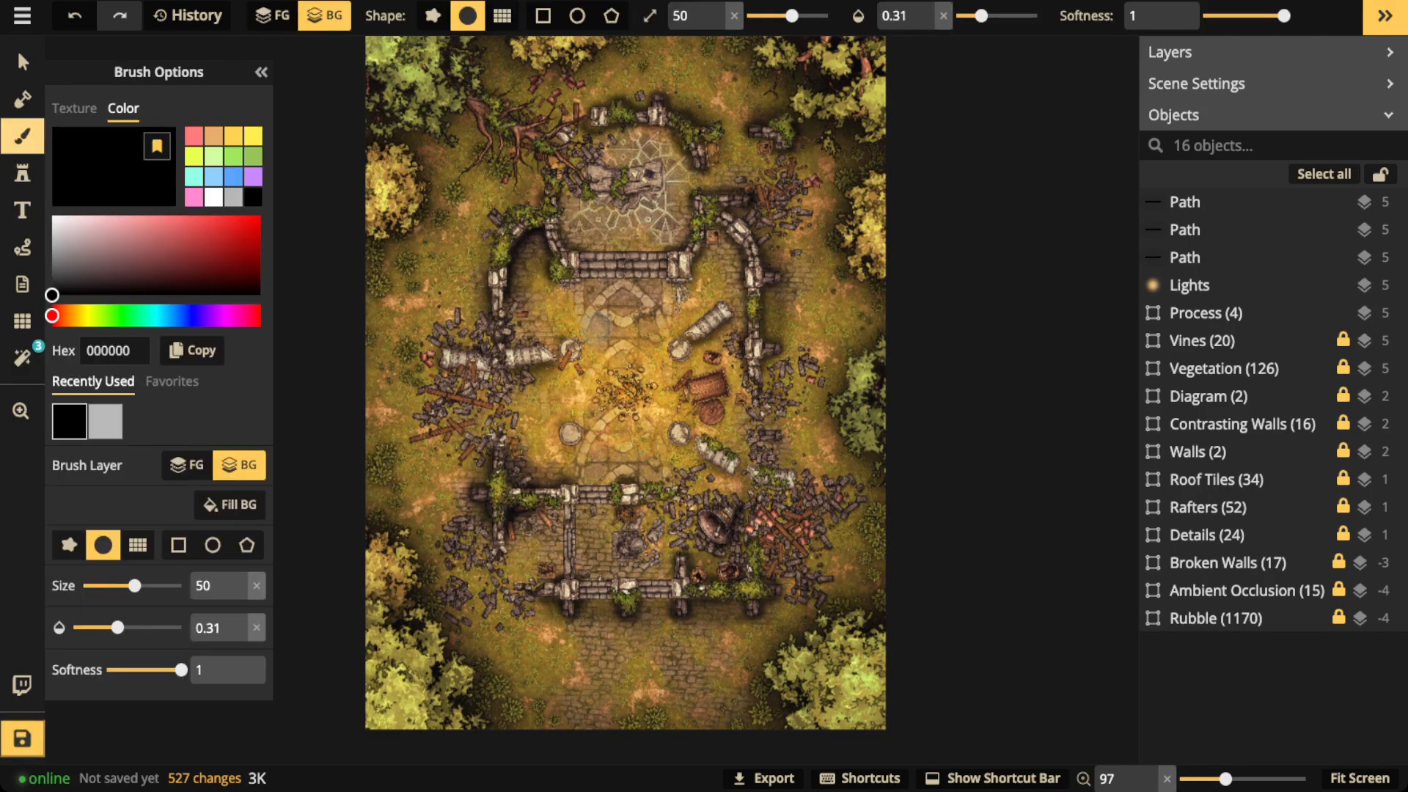
pyautogui.click(74, 109)
pyautogui.scroll(-2, 130, 321)
pyautogui.click(79, 354)
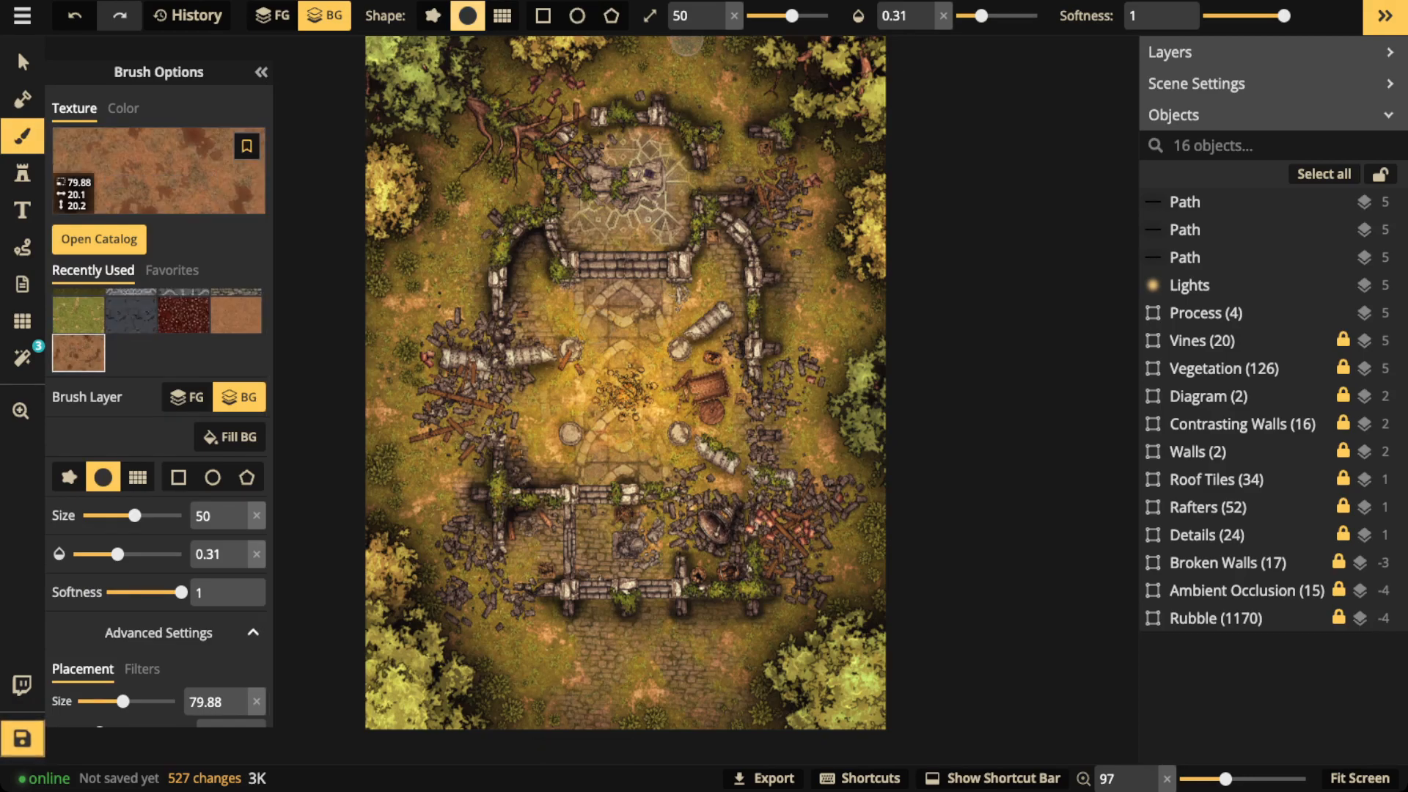
pyautogui.click(433, 15)
pyautogui.scroll(1, 486, 239)
pyautogui.moveTo(982, 15); pyautogui.dragTo(969, 16)
# - Set the brush size to 45 and dab faint dirt patches along the rubble outside the temple's east wall
pyautogui.press(']')
pyautogui.press(']')
pyautogui.press(']')
pyautogui.press(']')
pyautogui.press(']')
pyautogui.press(']')
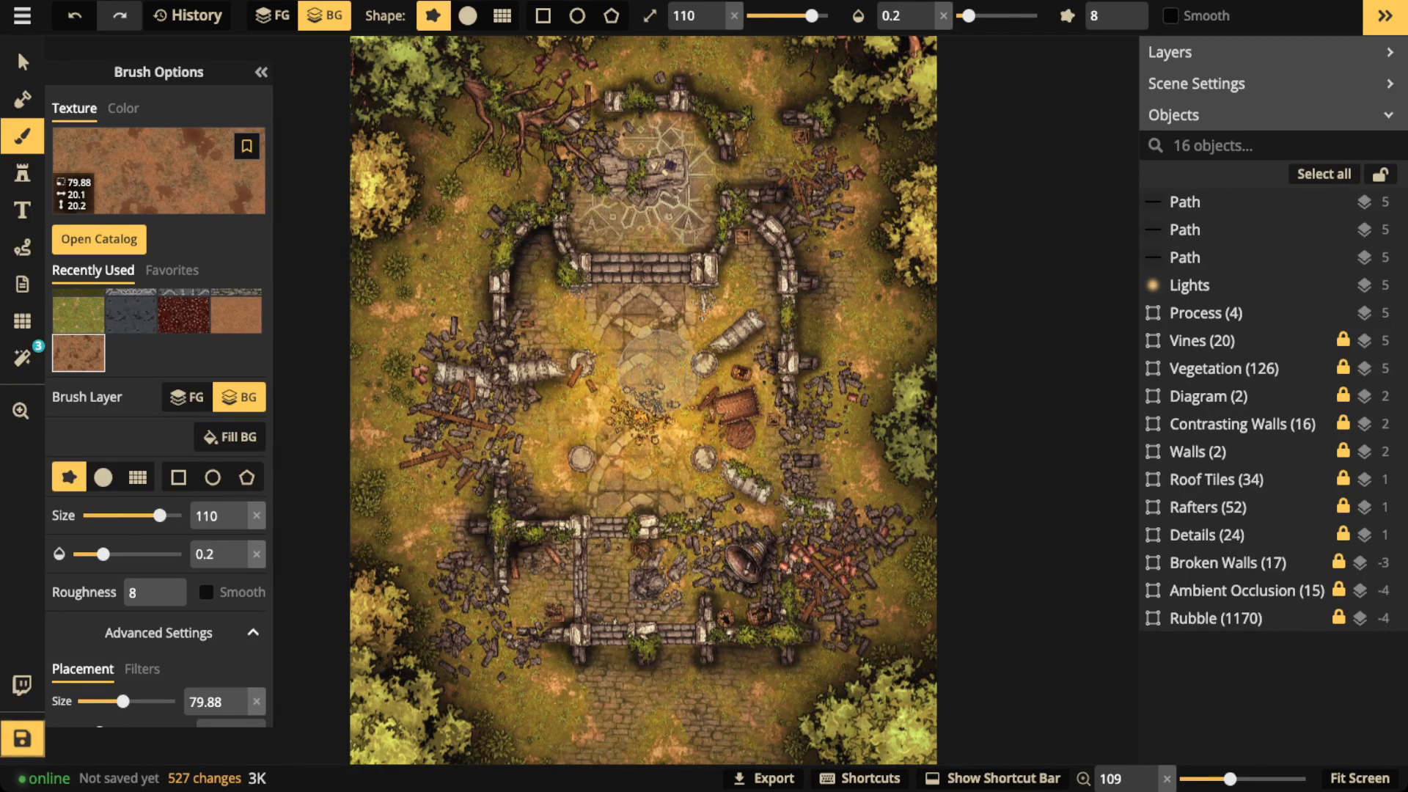
pyautogui.press('space')
pyautogui.moveTo(694, 581); pyautogui.dragTo(766, 557)
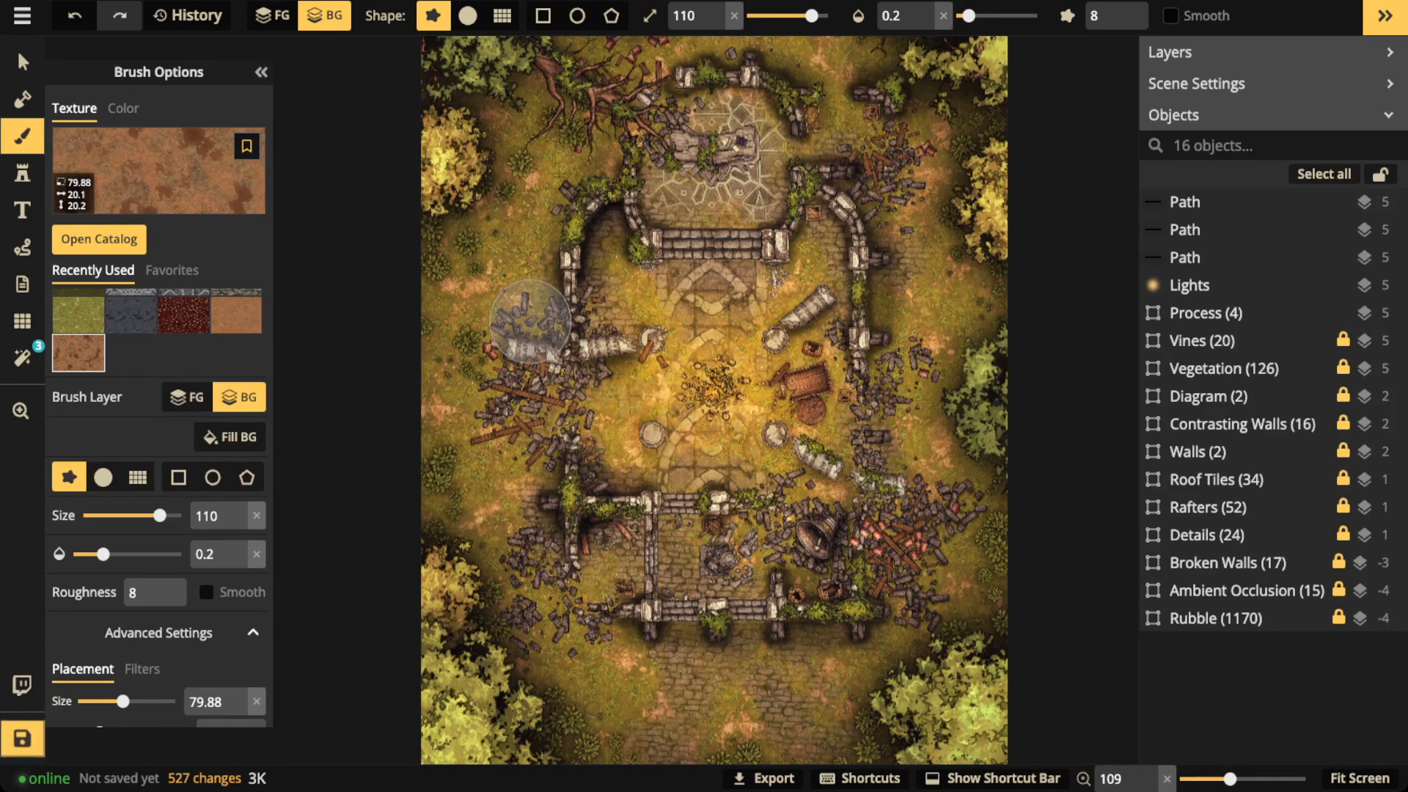
pyautogui.press('[')
pyautogui.press('[')
pyautogui.press('[')
pyautogui.press('[')
pyautogui.press('[')
pyautogui.press('[')
pyautogui.press('[')
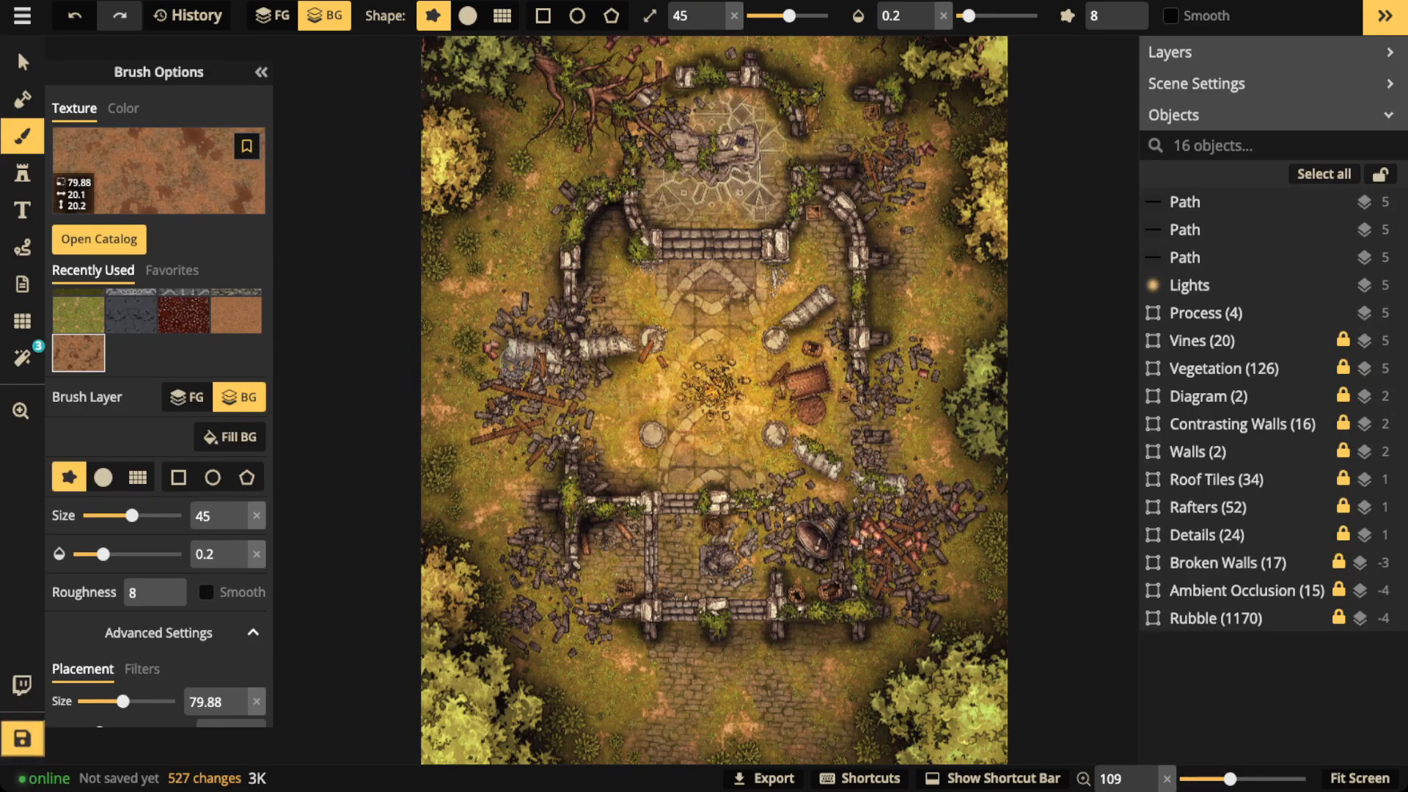
pyautogui.press('i')
pyautogui.press('i')
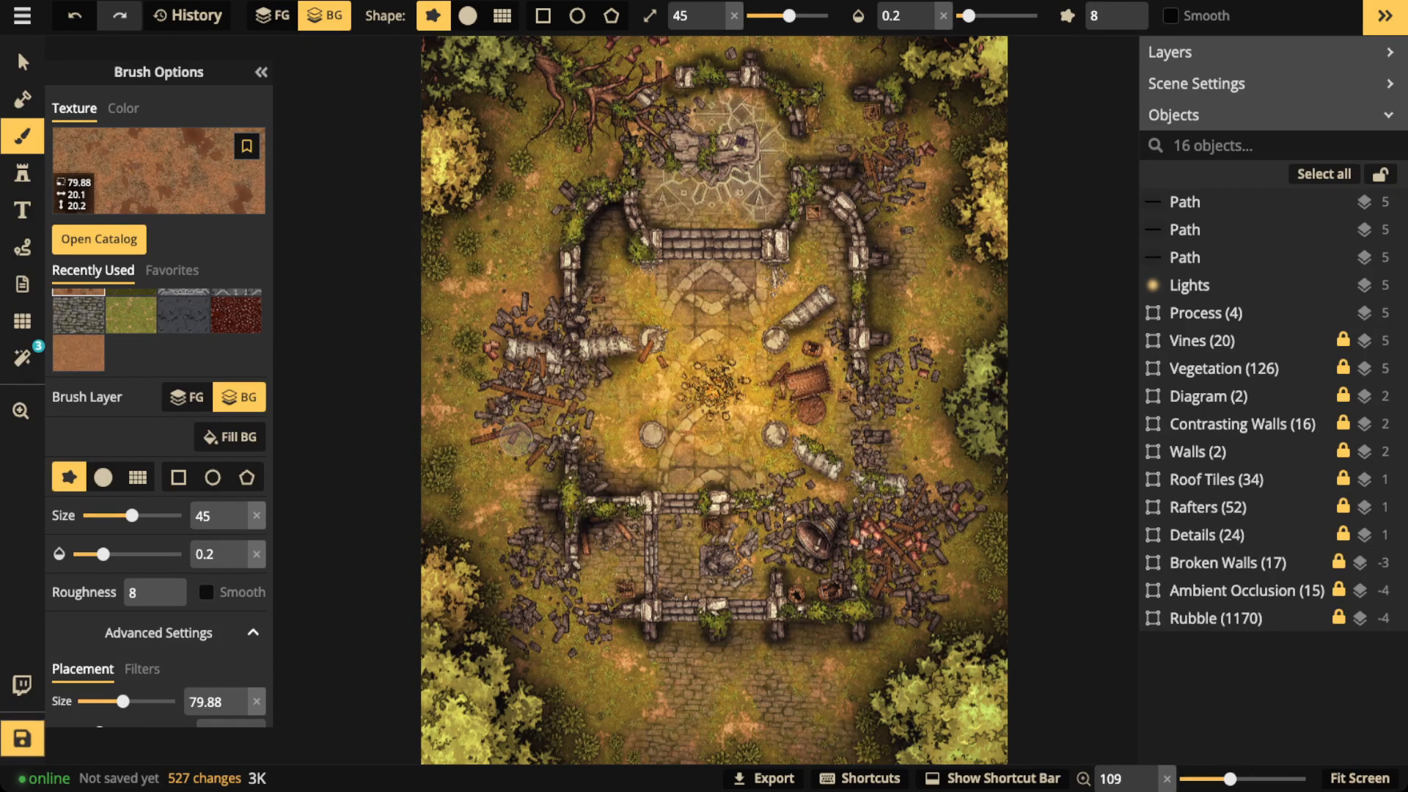
pyautogui.click(927, 391)
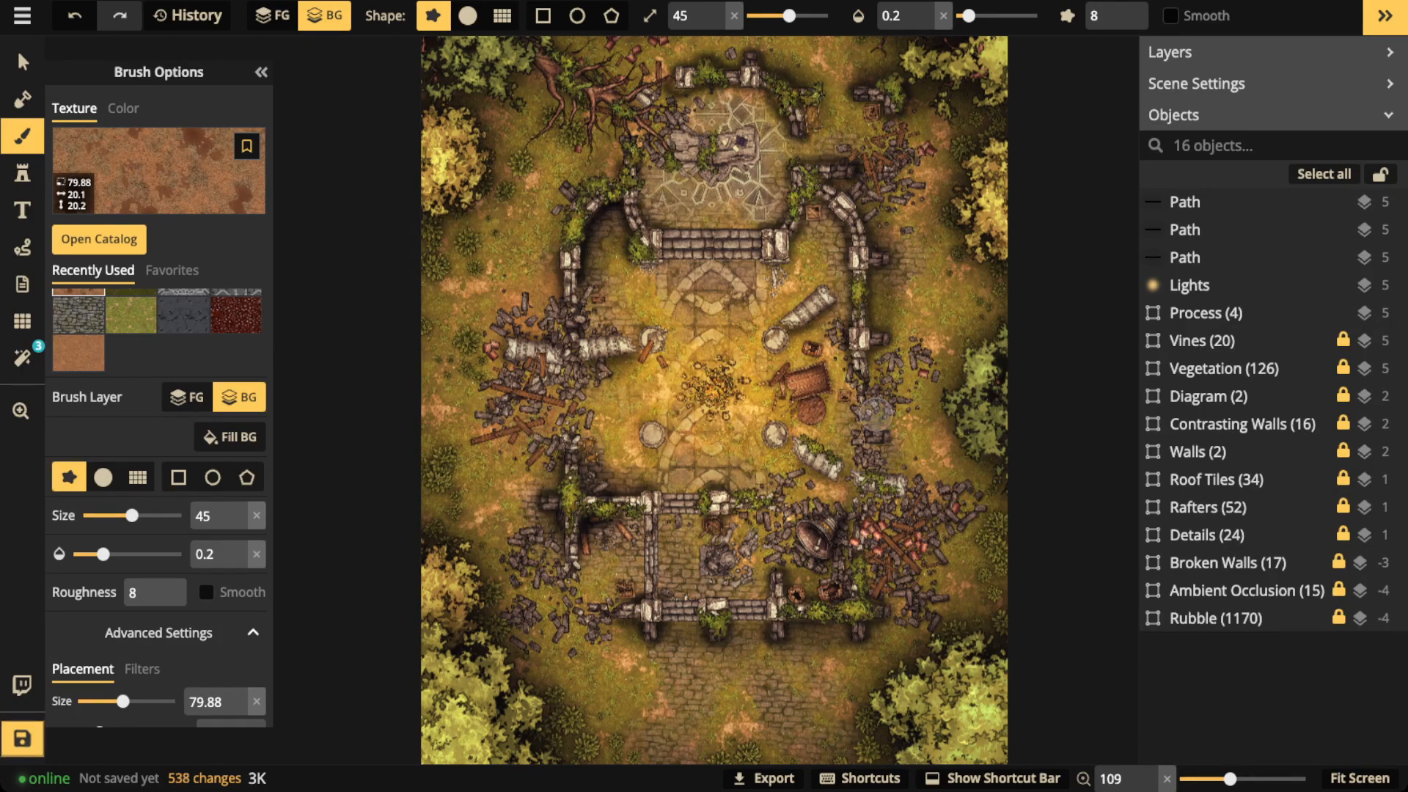
pyautogui.click(876, 344)
pyautogui.click(883, 218)
pyautogui.click(870, 169)
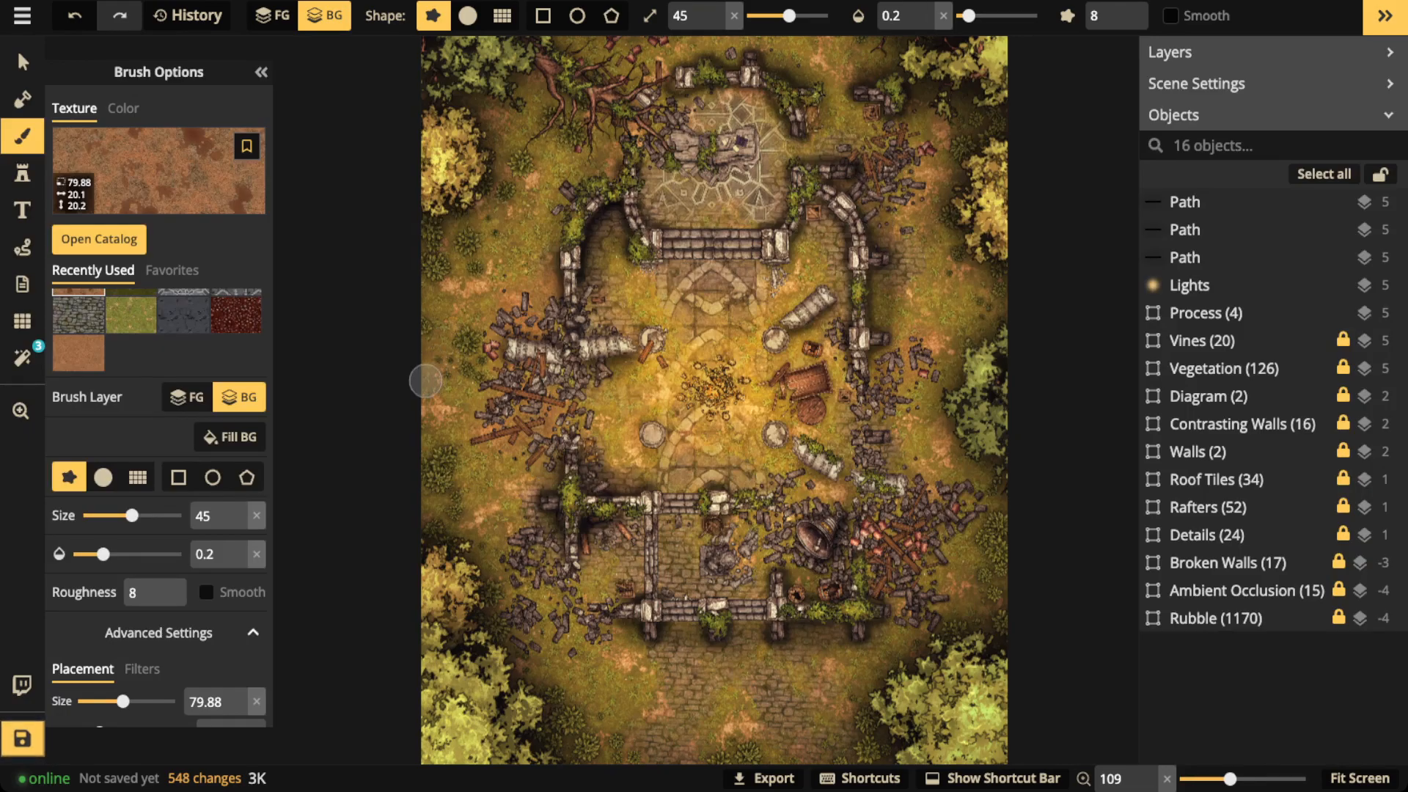
# - Paint faint dirt patches on the map's west edge, the ground south of the temple and the eastern clearing
pyautogui.click(425, 389)
pyautogui.click(492, 457)
pyautogui.moveTo(657, 659)
pyautogui.mouseDown()
pyautogui.moveTo(645, 460)
pyautogui.moveTo(606, 502)
pyautogui.moveTo(570, 473)
pyautogui.mouseUp()
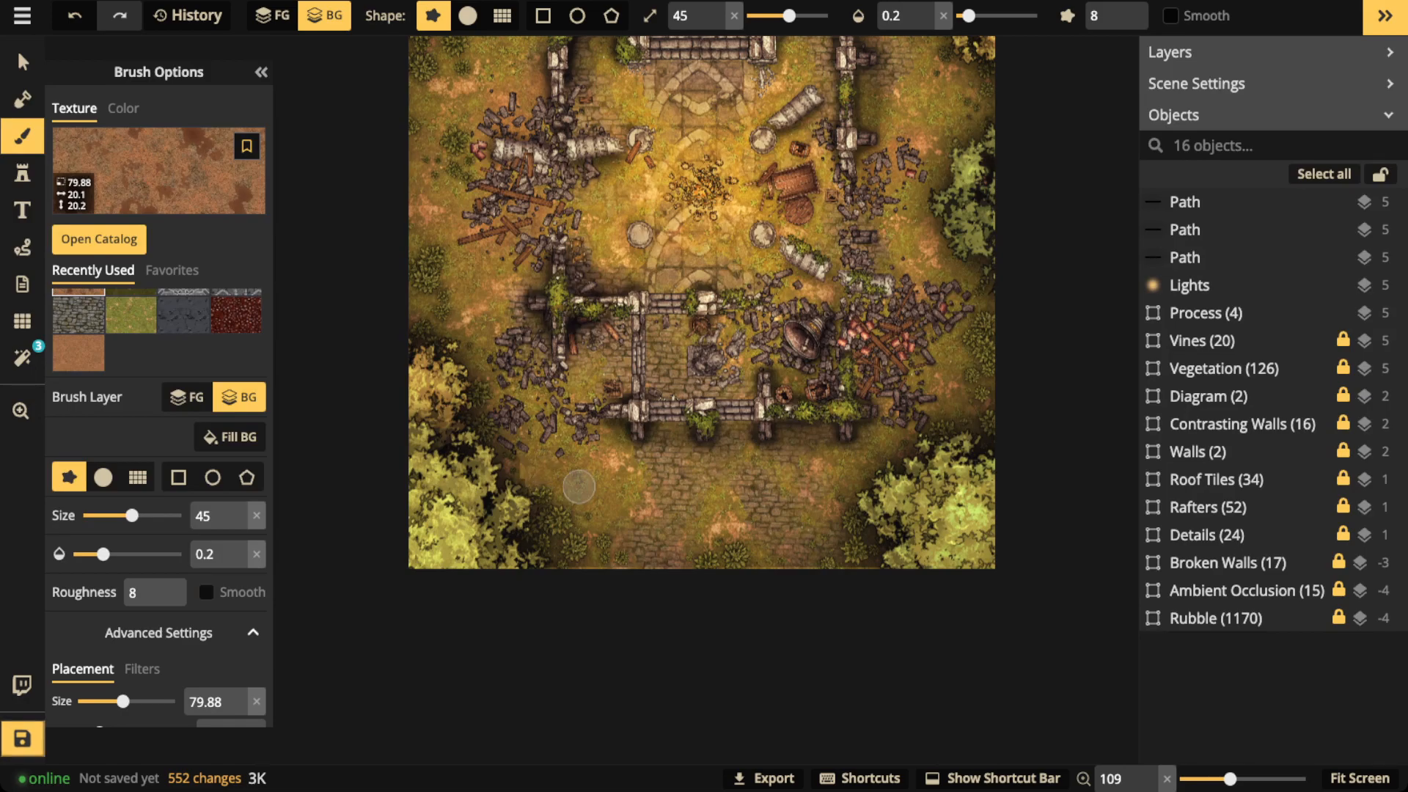
pyautogui.moveTo(571, 468); pyautogui.dragTo(601, 501)
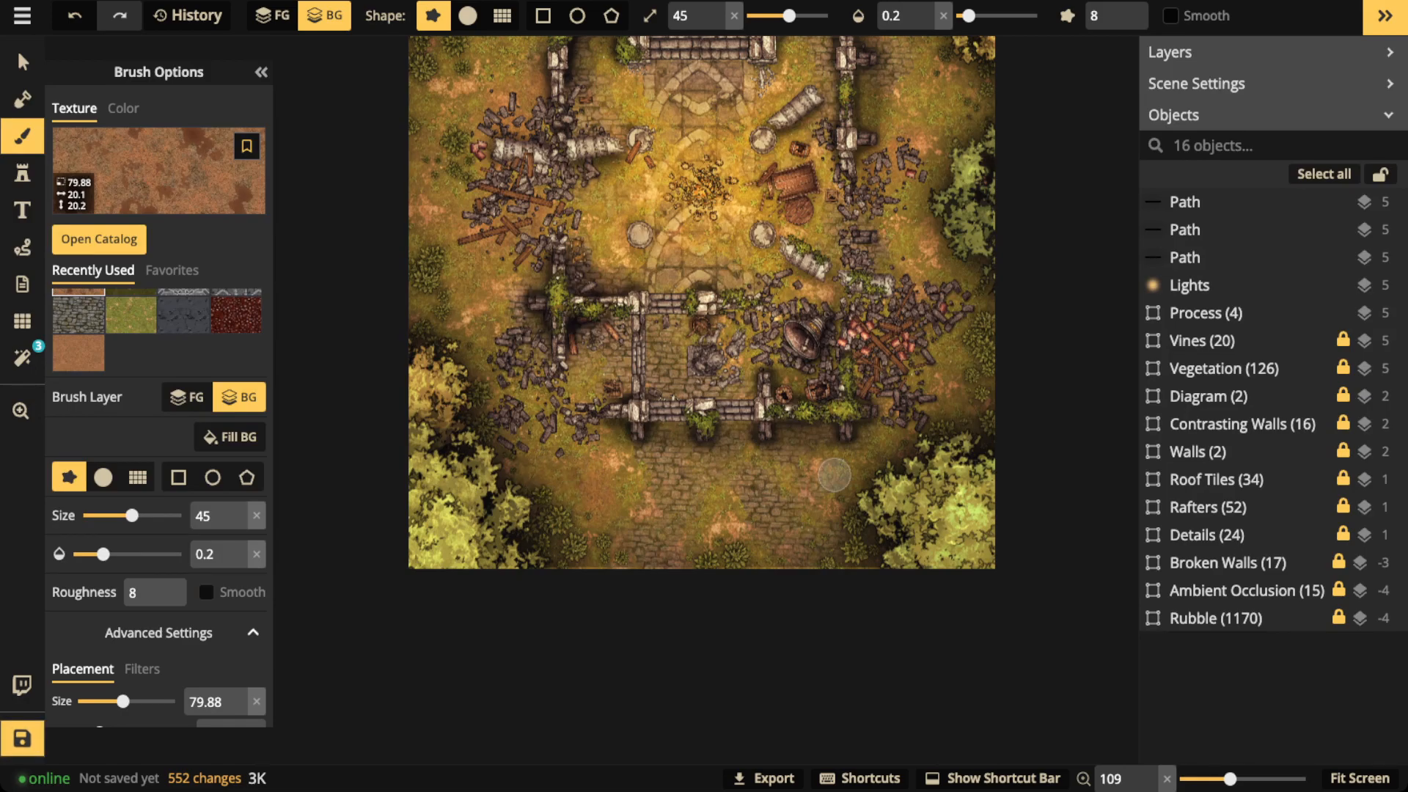
pyautogui.moveTo(835, 475); pyautogui.dragTo(827, 495)
pyautogui.moveTo(947, 383); pyautogui.dragTo(950, 373)
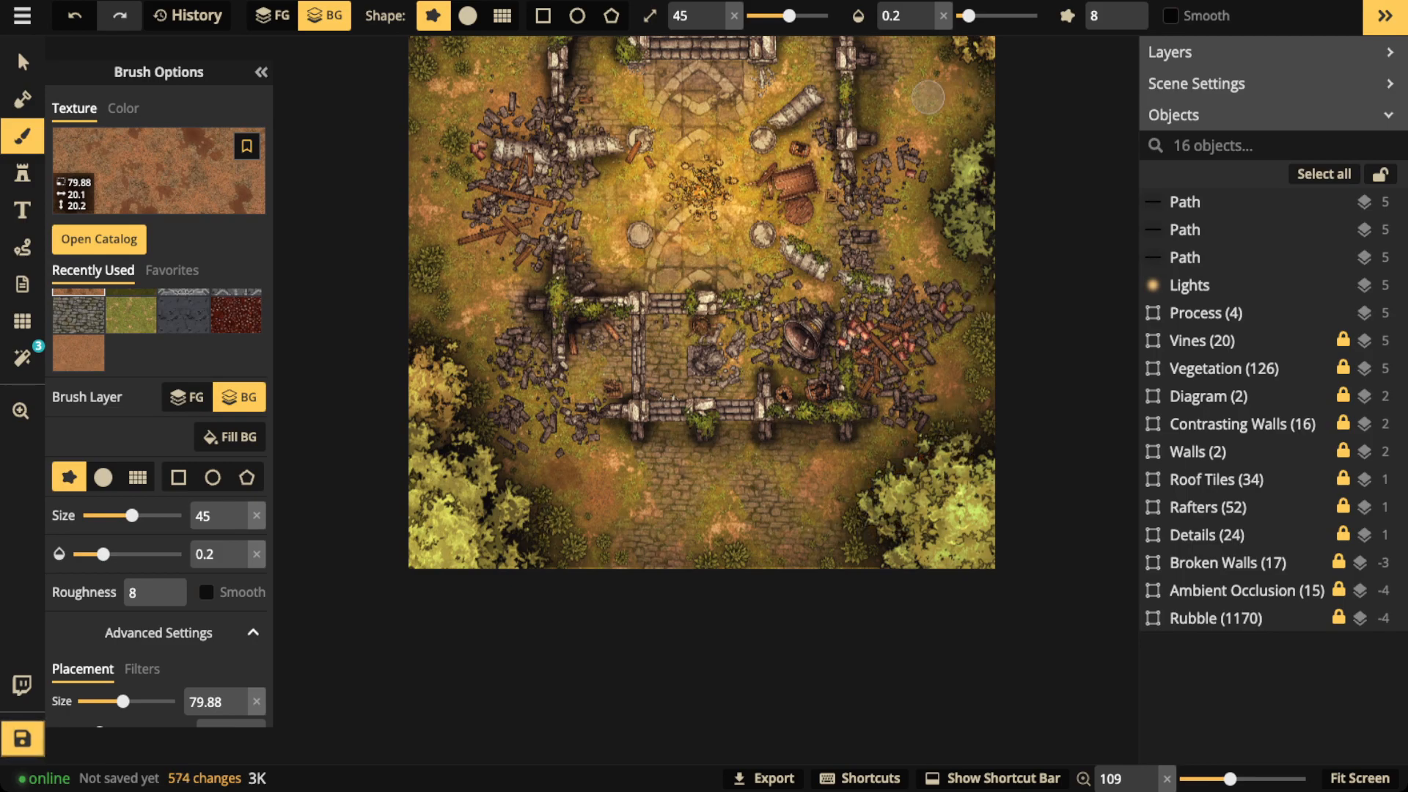
pyautogui.moveTo(913, 236); pyautogui.dragTo(936, 247)
# - Paint faint dirt patches on the ground north of the ruined temple, between the trees and the apse wall
pyautogui.scroll(-1, 1037, 78)
pyautogui.scroll(-2, 760, 111)
pyautogui.press('space')
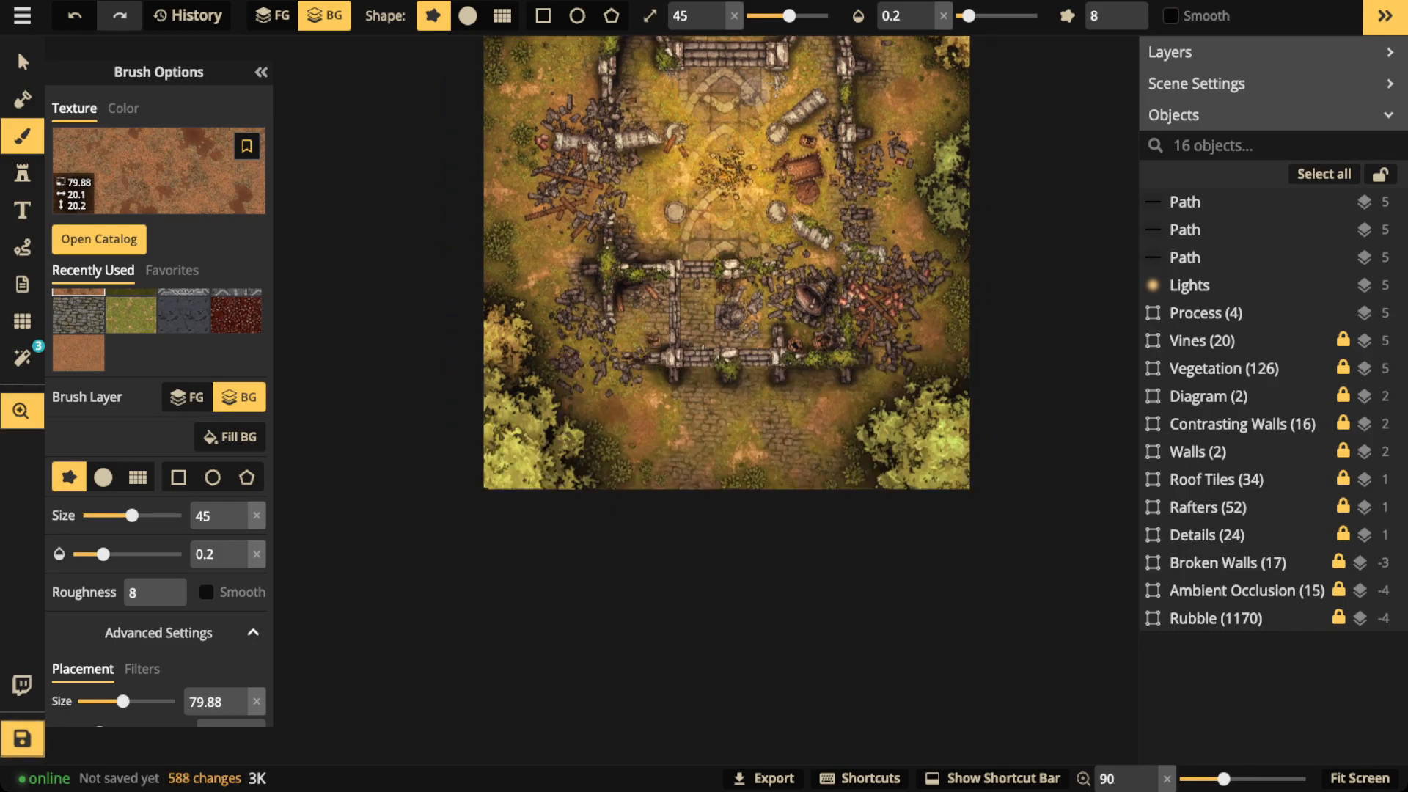
pyautogui.moveTo(754, 91); pyautogui.dragTo(724, 299)
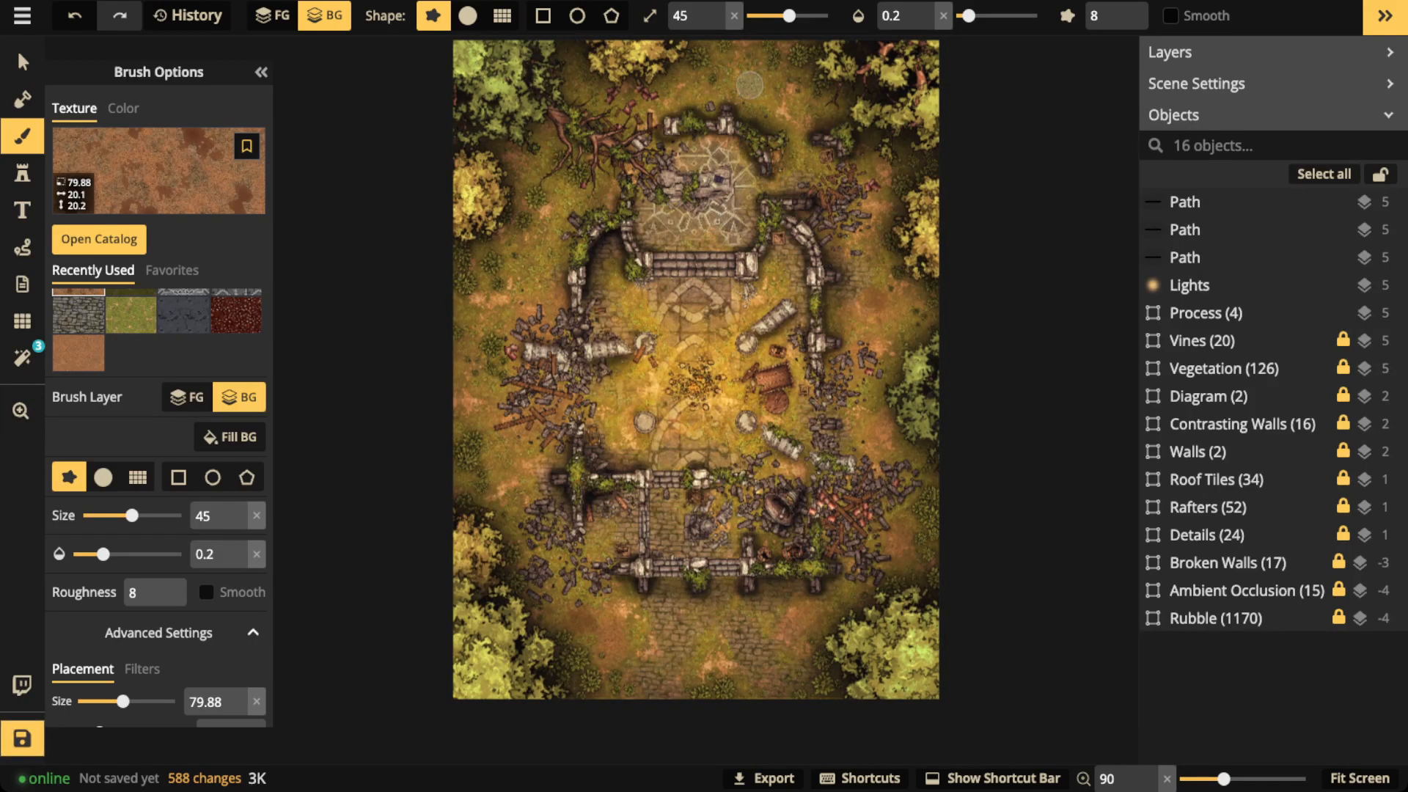
pyautogui.moveTo(751, 53)
pyautogui.mouseDown()
pyautogui.moveTo(748, 70)
pyautogui.moveTo(810, 104)
pyautogui.mouseUp()
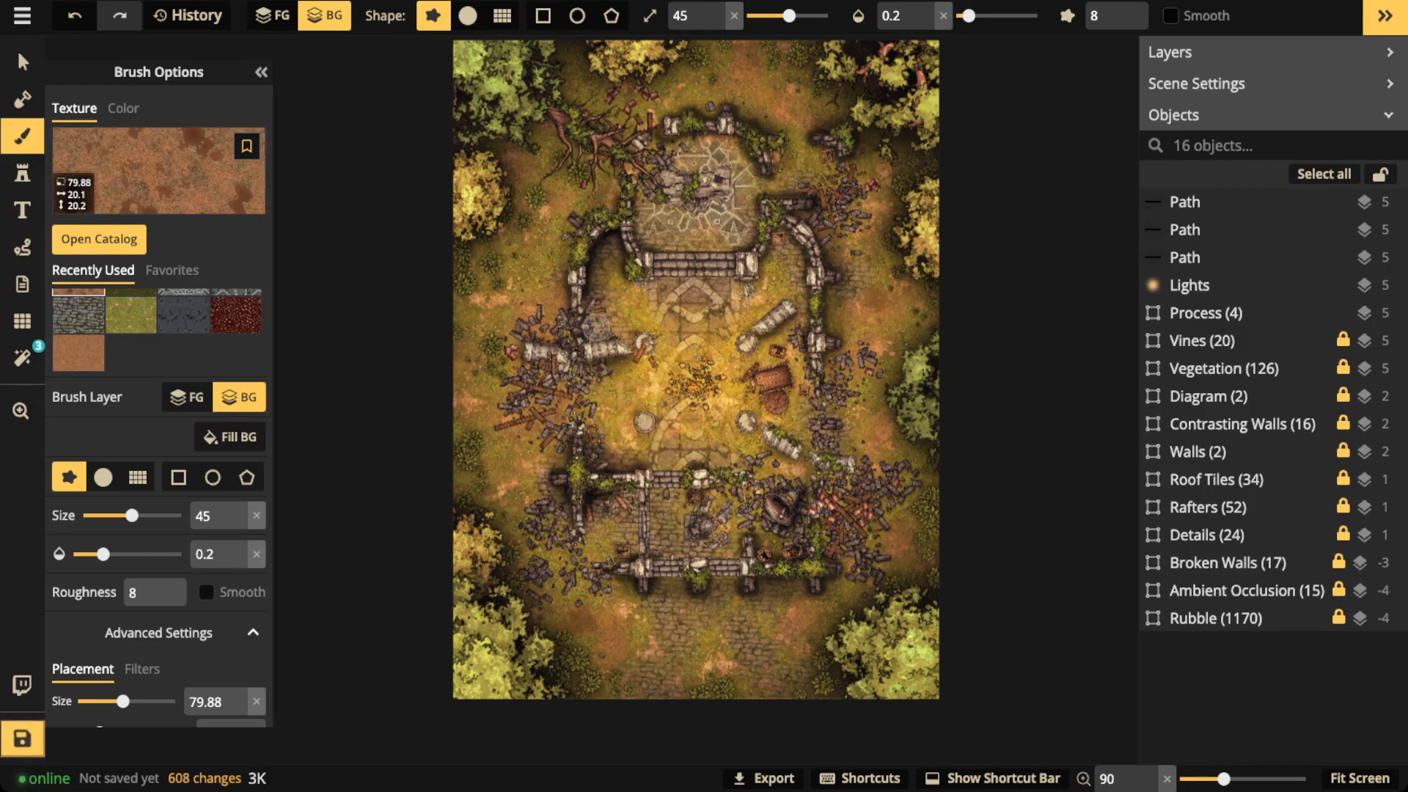
# - Move the Process checklist onto the map to review its ten stages, and return it to the area west of the map
pyautogui.click(22, 62)
pyautogui.scroll(-1, 520, 251)
pyautogui.scroll(-3, 557, 560)
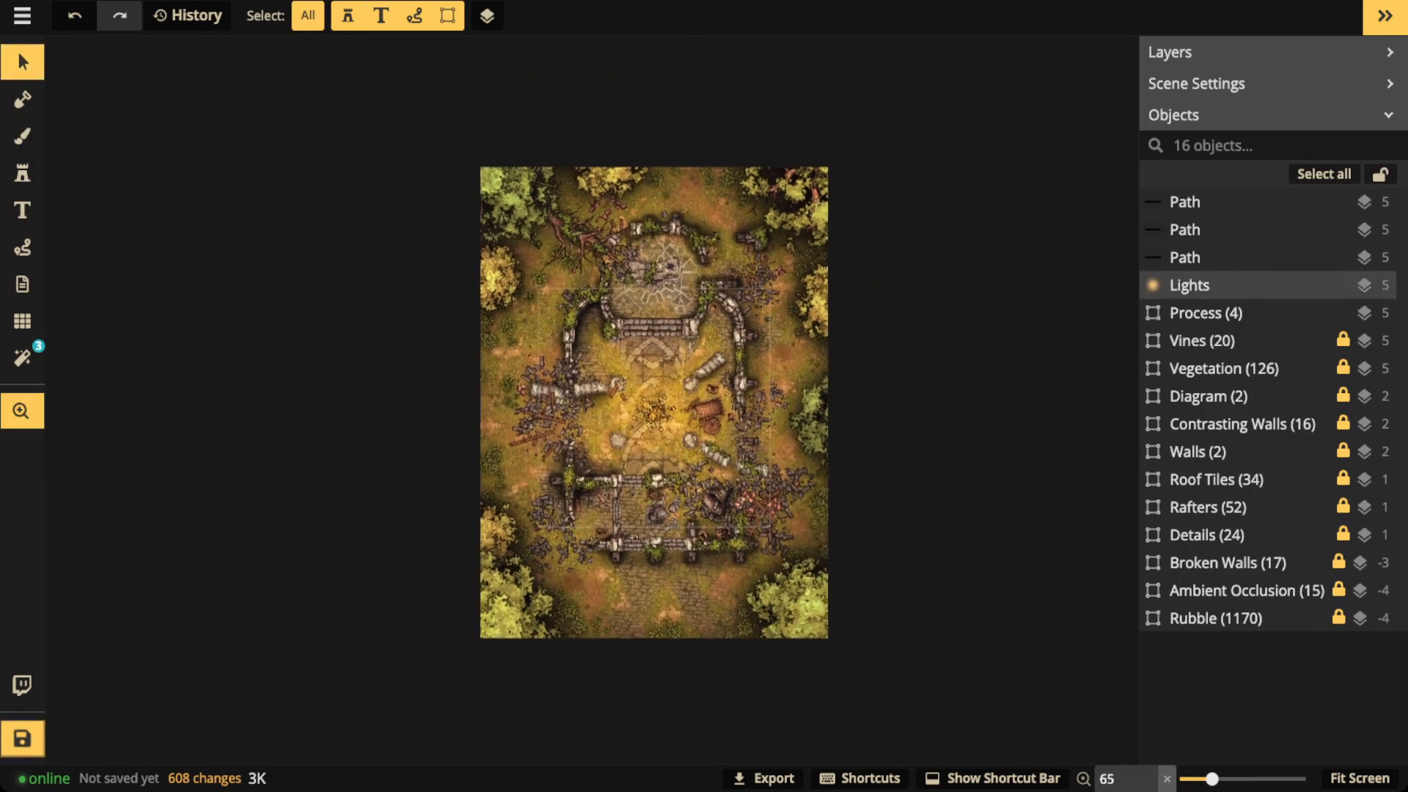
pyautogui.moveTo(652, 402); pyautogui.dragTo(605, 404)
pyautogui.moveTo(357, 367); pyautogui.dragTo(528, 359)
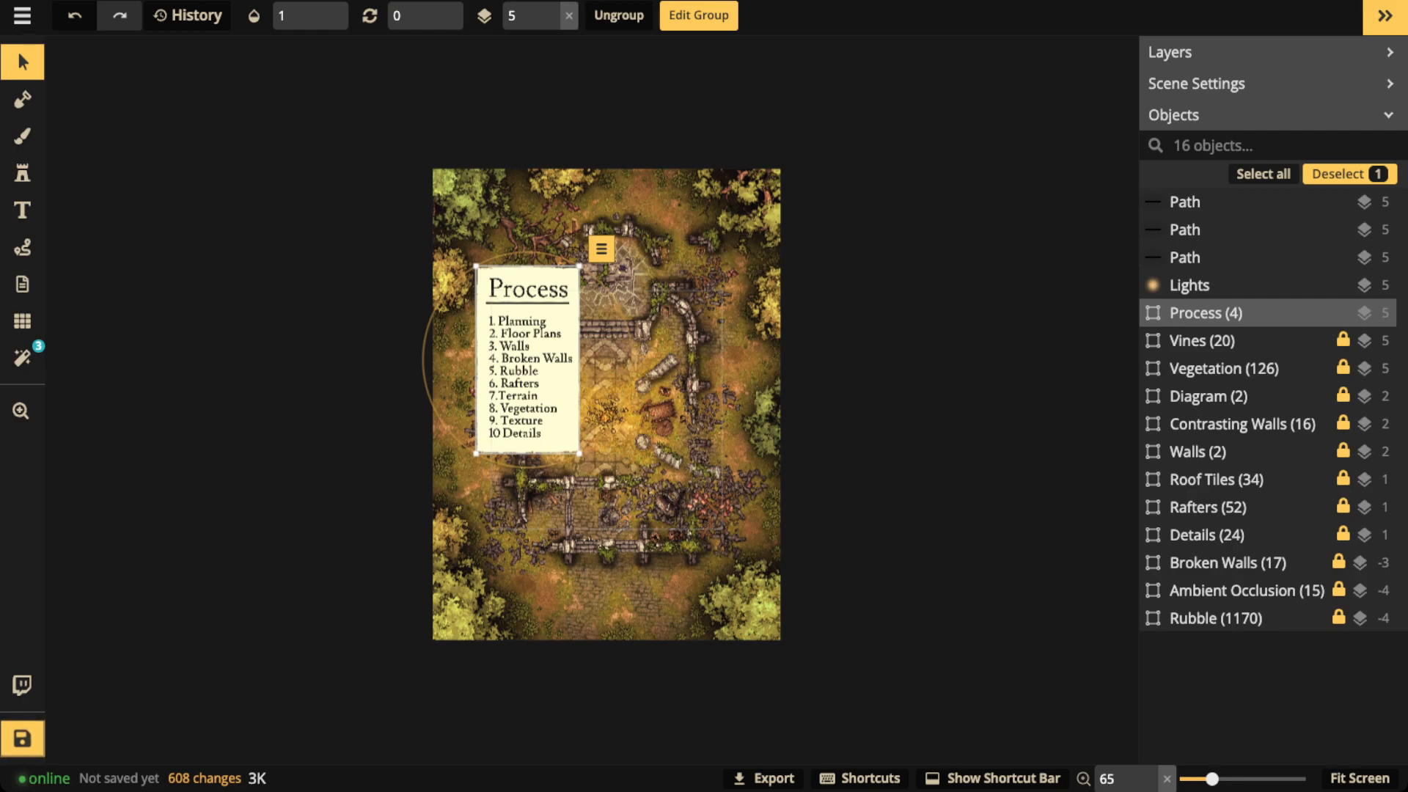
pyautogui.moveTo(529, 367); pyautogui.dragTo(380, 358)
# - Search the stamp catalog for "fern" and choose the green fern stamp from the Forest pack
pyautogui.scroll(4, 557, 433)
pyautogui.scroll(8, 594, 428)
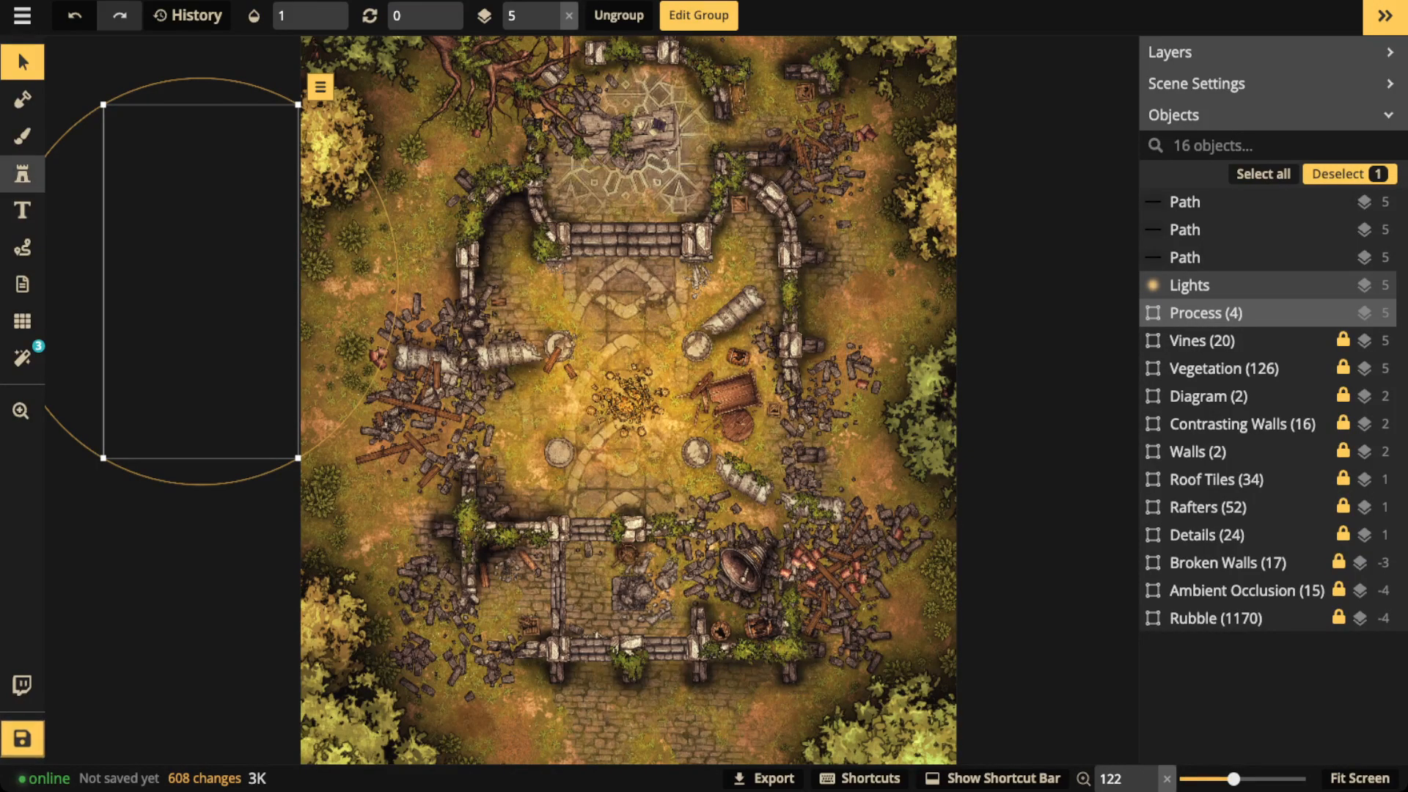
pyautogui.click(22, 173)
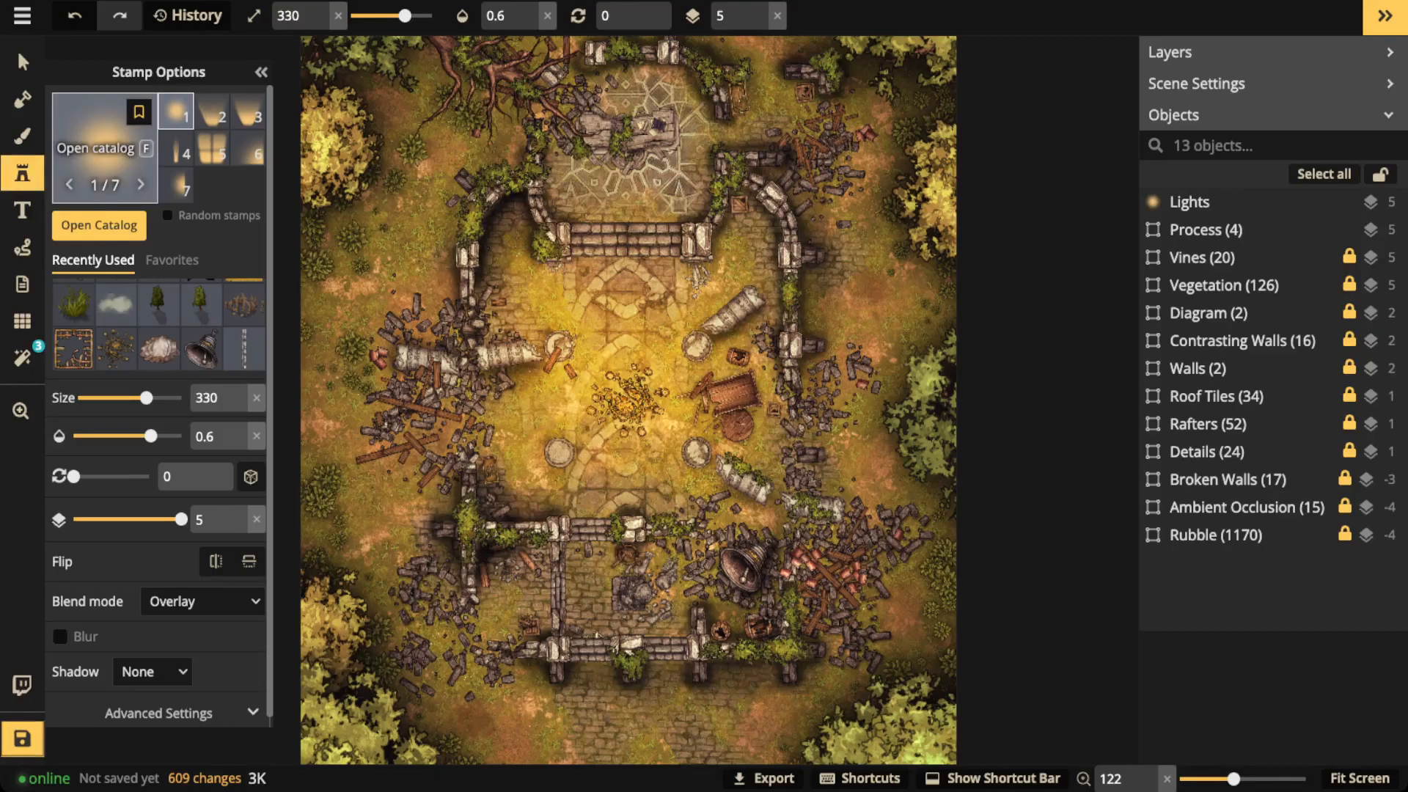
pyautogui.click(105, 148)
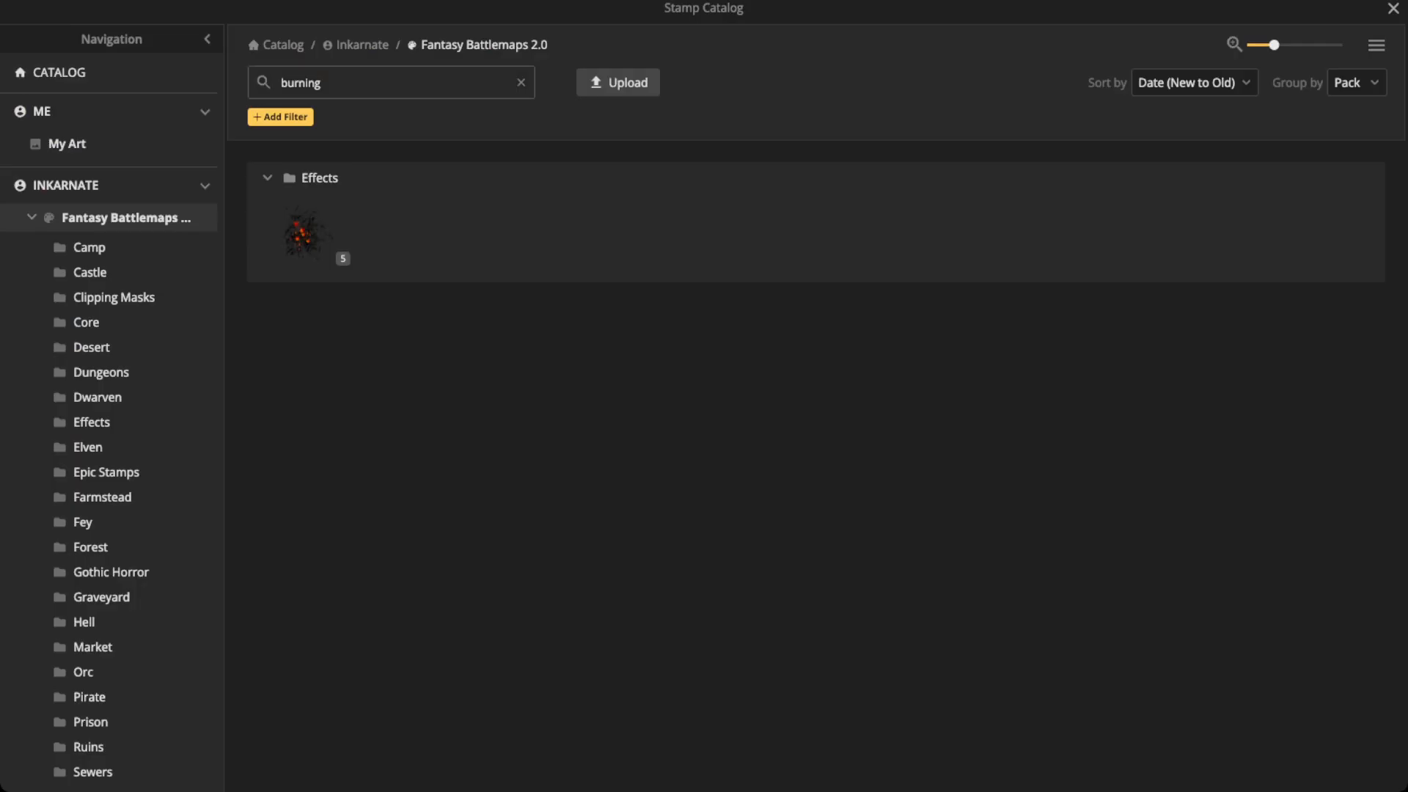
pyautogui.click(521, 82)
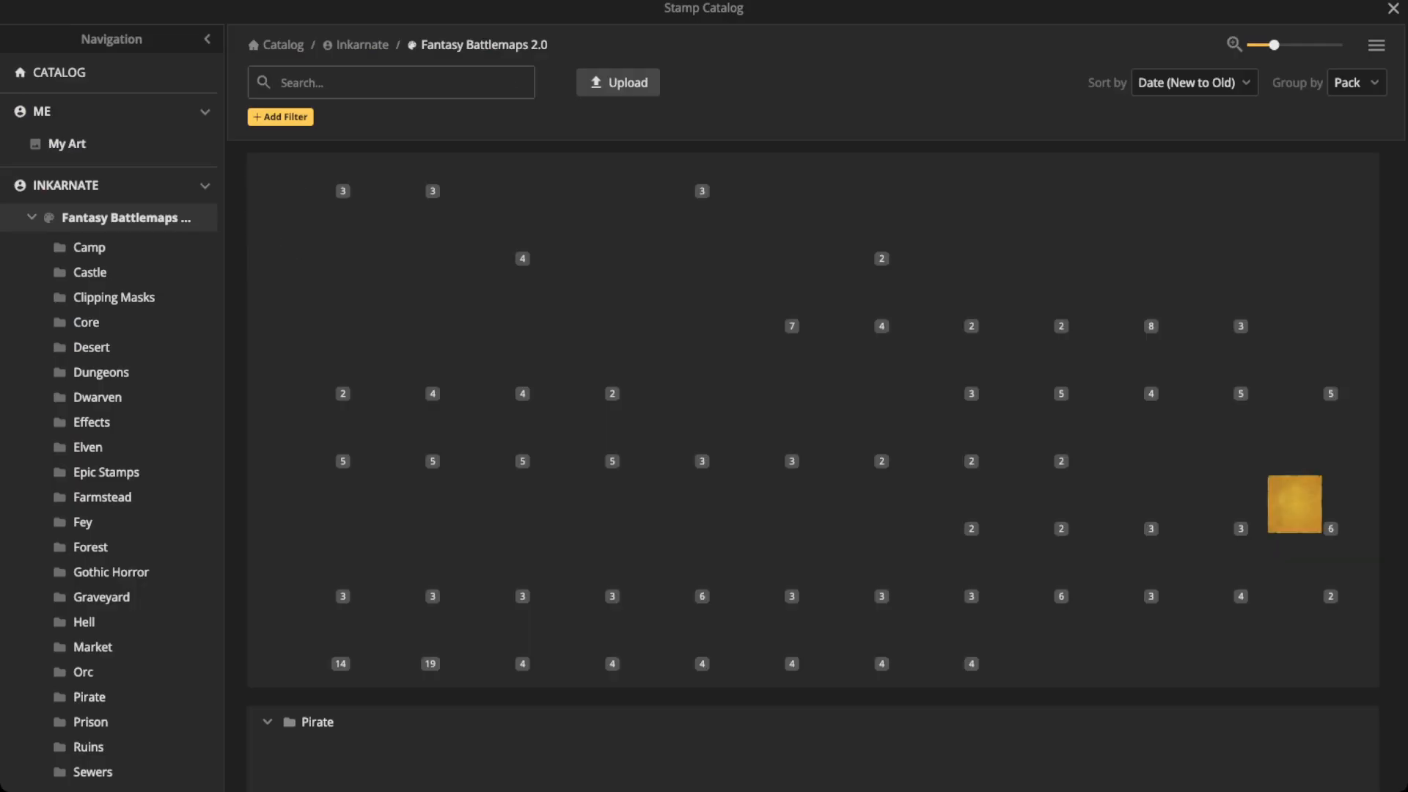
pyautogui.write('ern')
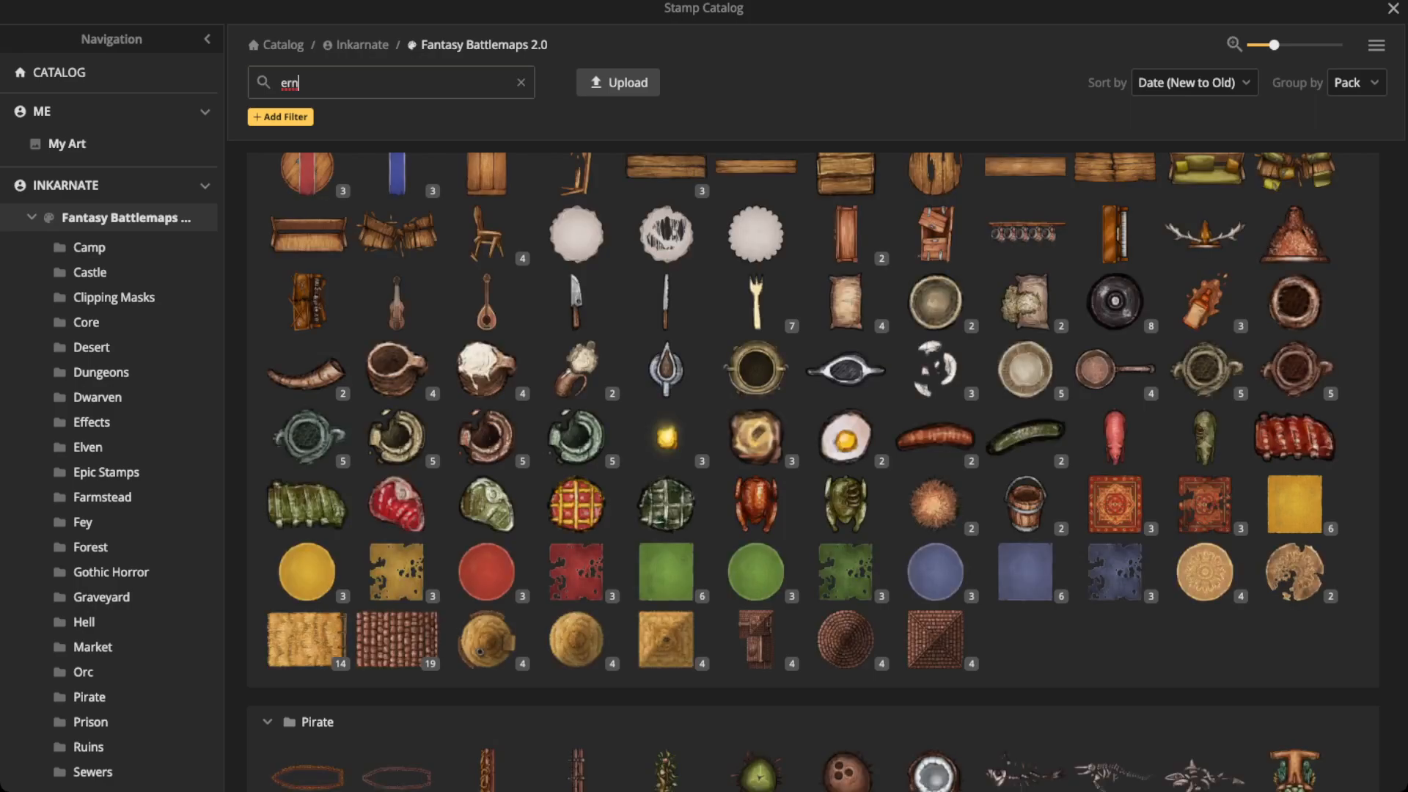
pyautogui.press('Home')
pyautogui.write('f')
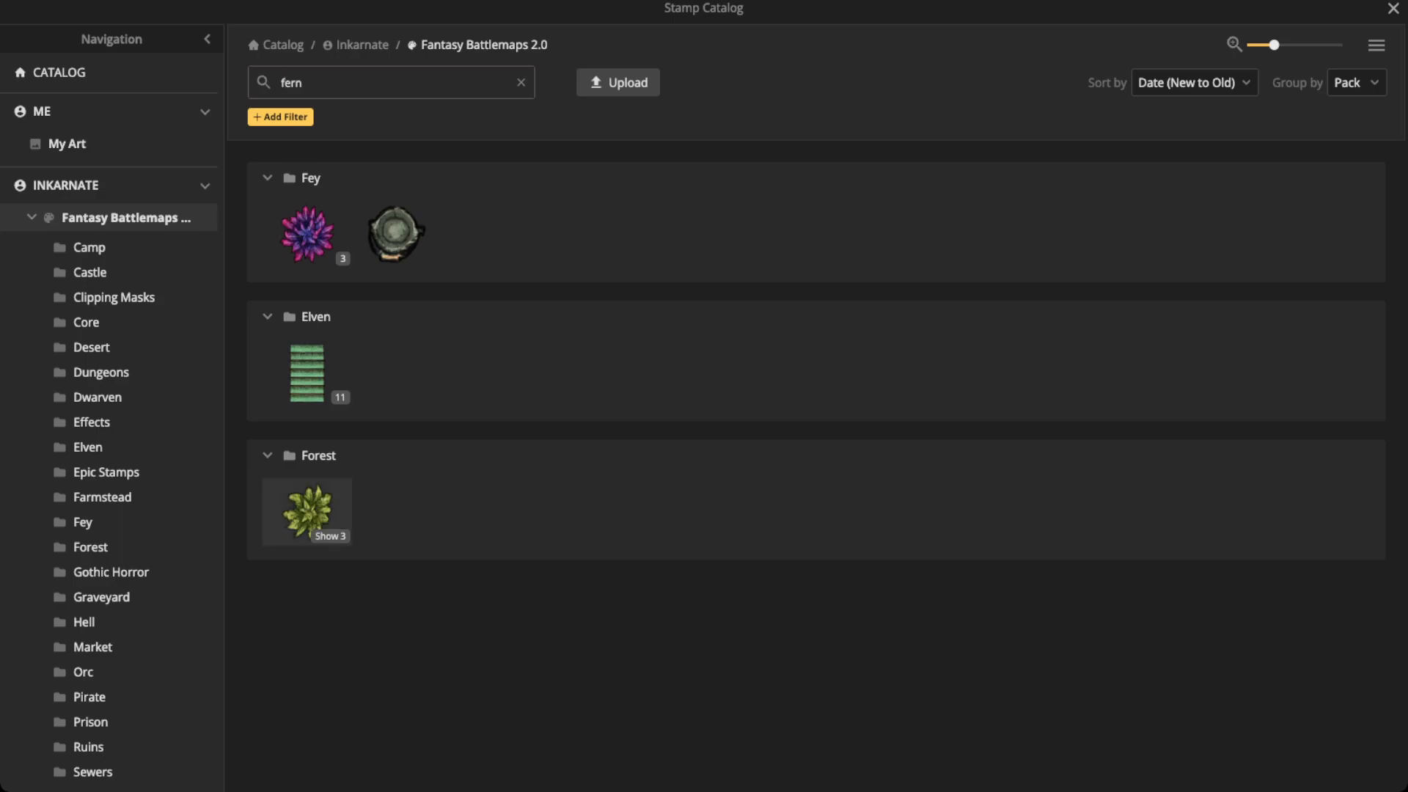
pyautogui.click(307, 512)
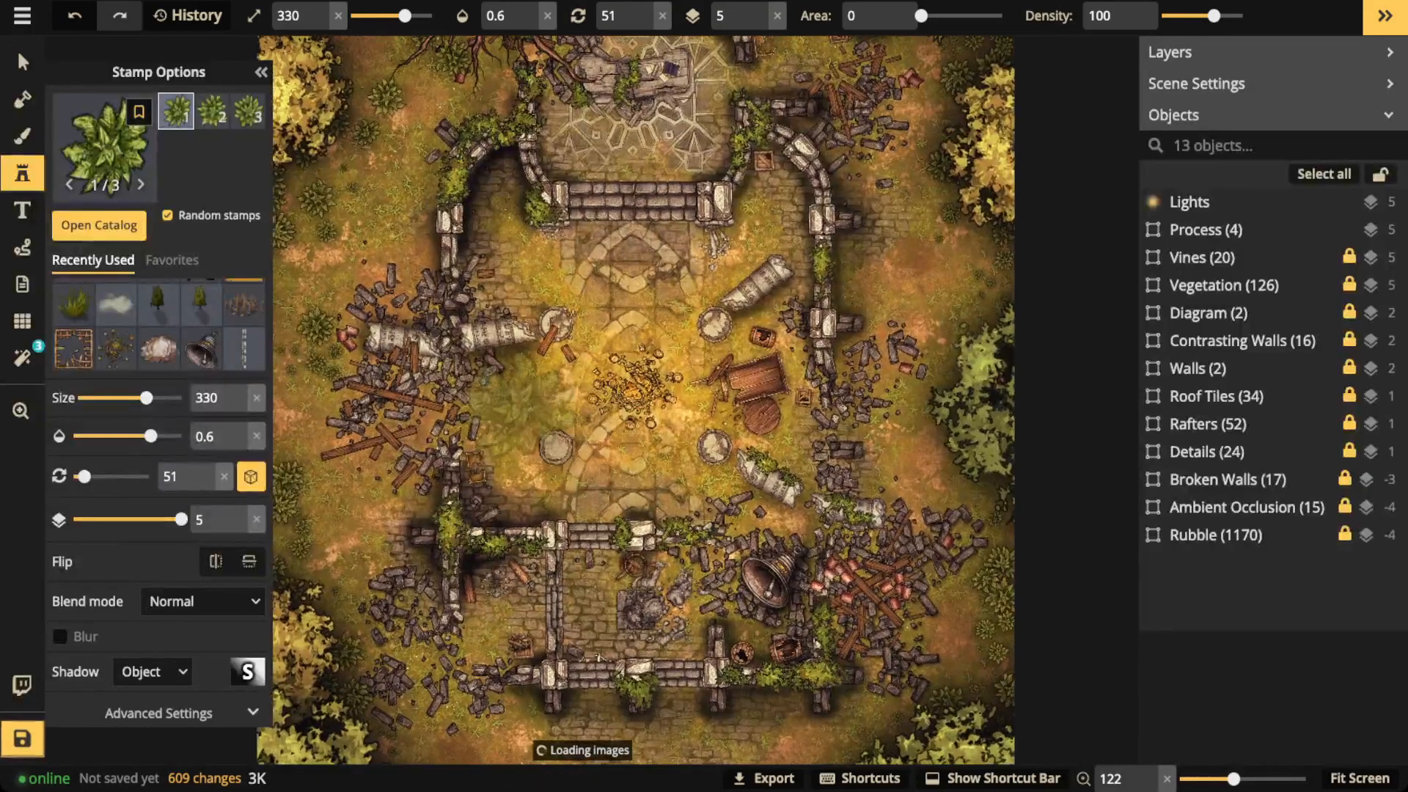
# - Set the fern stamp's opacity to 1 and reduce its size to 50
pyautogui.click(547, 16)
pyautogui.press('[')
pyautogui.press('[')
pyautogui.press('[')
pyautogui.press('[')
pyautogui.press('[')
pyautogui.press('[')
pyautogui.press('[')
pyautogui.press('[')
pyautogui.press('[')
pyautogui.press('[')
pyautogui.press('[')
pyautogui.press('[')
pyautogui.press('[')
pyautogui.press('[')
pyautogui.press('[')
pyautogui.press('[')
pyautogui.press('[')
pyautogui.press('[')
pyautogui.scroll(8, 528, 253)
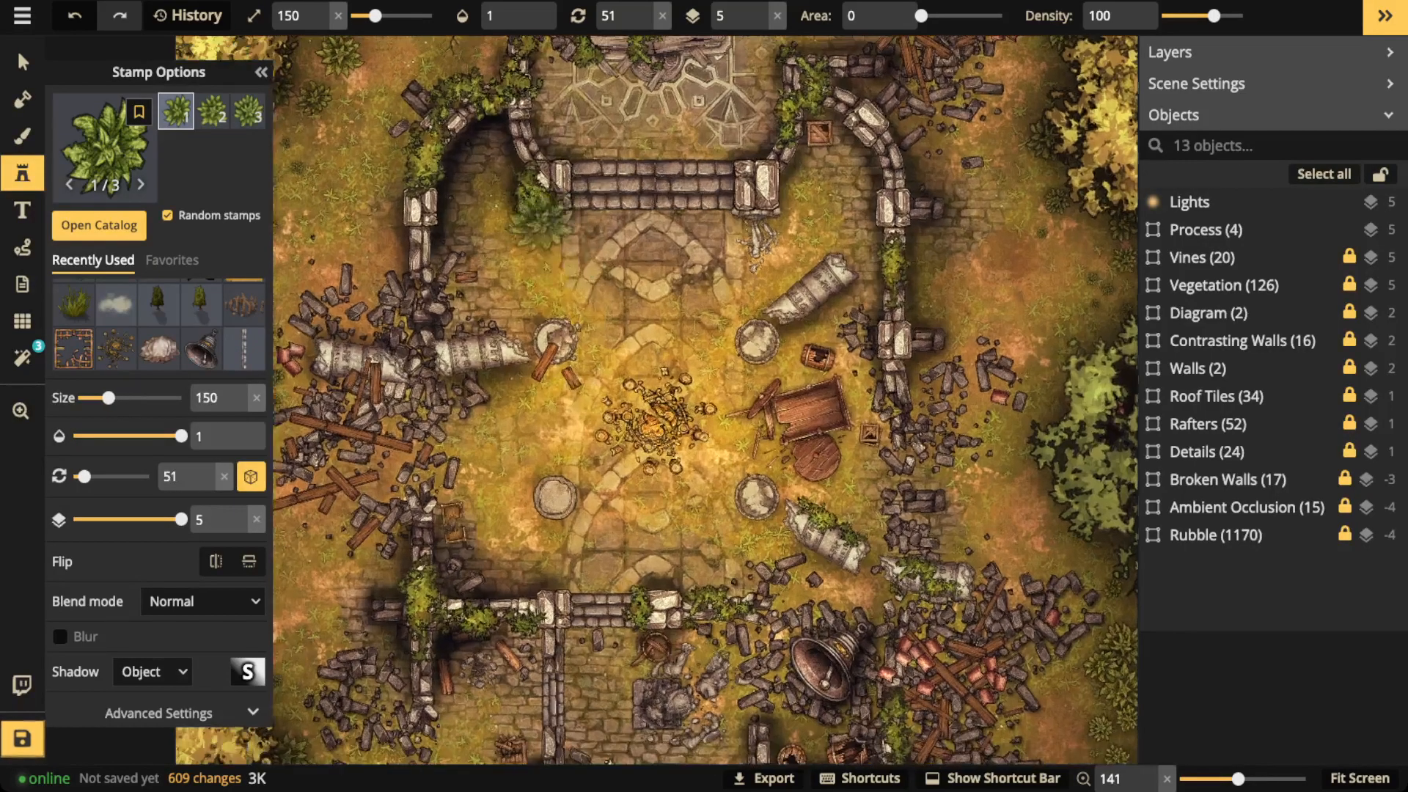
pyautogui.scroll(2, 521, 259)
pyautogui.press('[')
pyautogui.press('[')
pyautogui.press('[')
pyautogui.press('[')
pyautogui.press('[')
pyautogui.press('[')
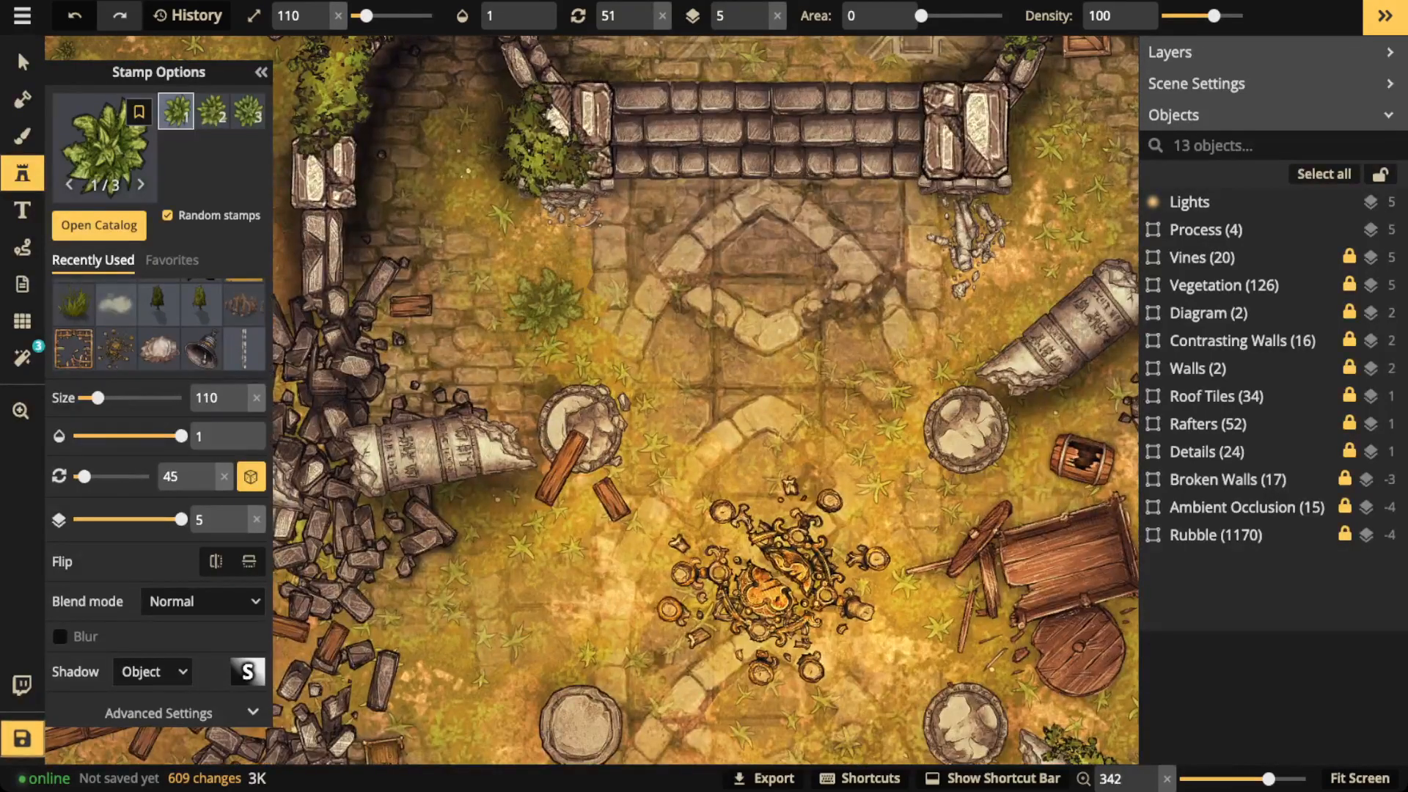
pyautogui.press('.')
pyautogui.press('.')
pyautogui.press('.')
pyautogui.press('.')
pyautogui.press('.')
pyautogui.press('[')
pyautogui.press('[')
pyautogui.press('[')
pyautogui.press('[')
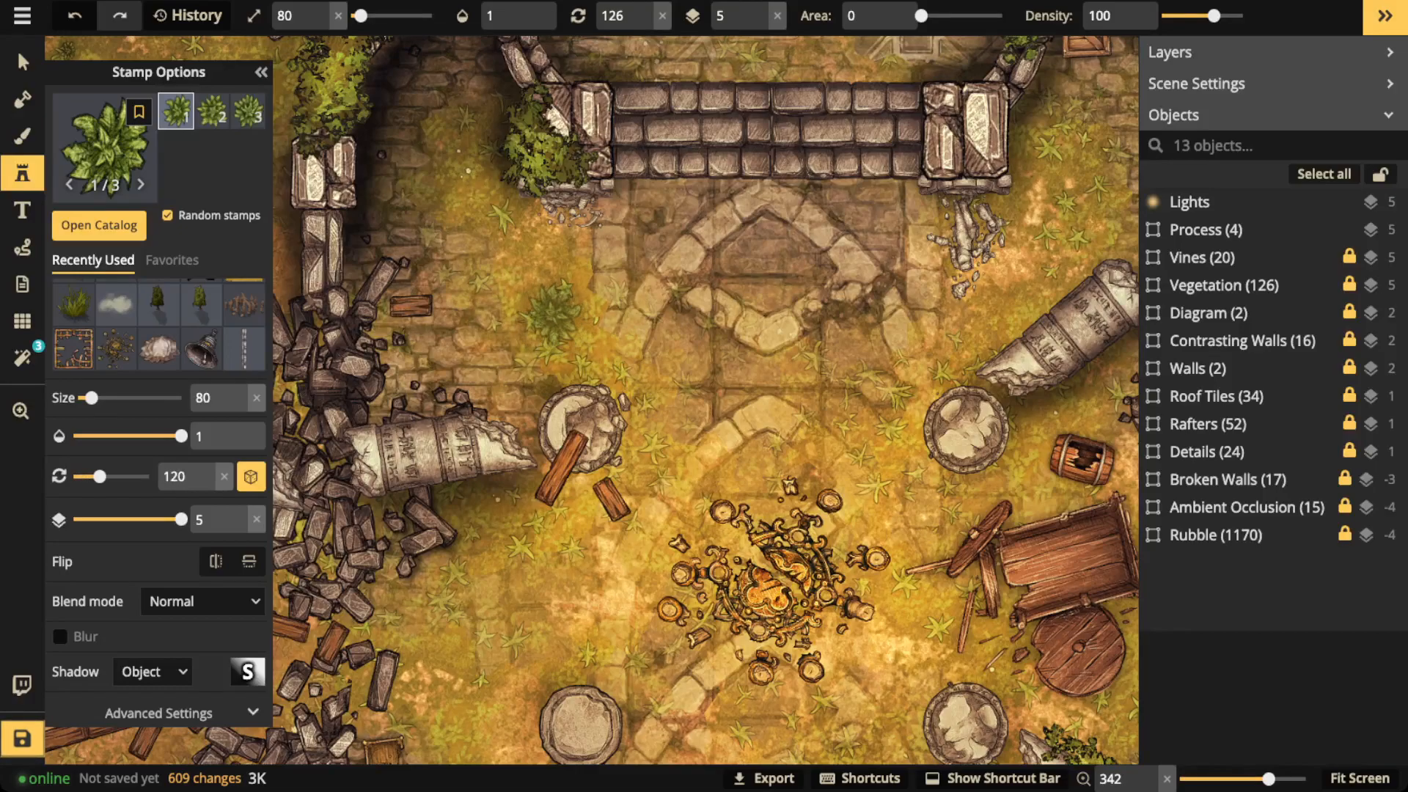
# - Place three small ferns in the temple's main hall, two southwest of the stone steps and one to their southeast
pyautogui.click(539, 252)
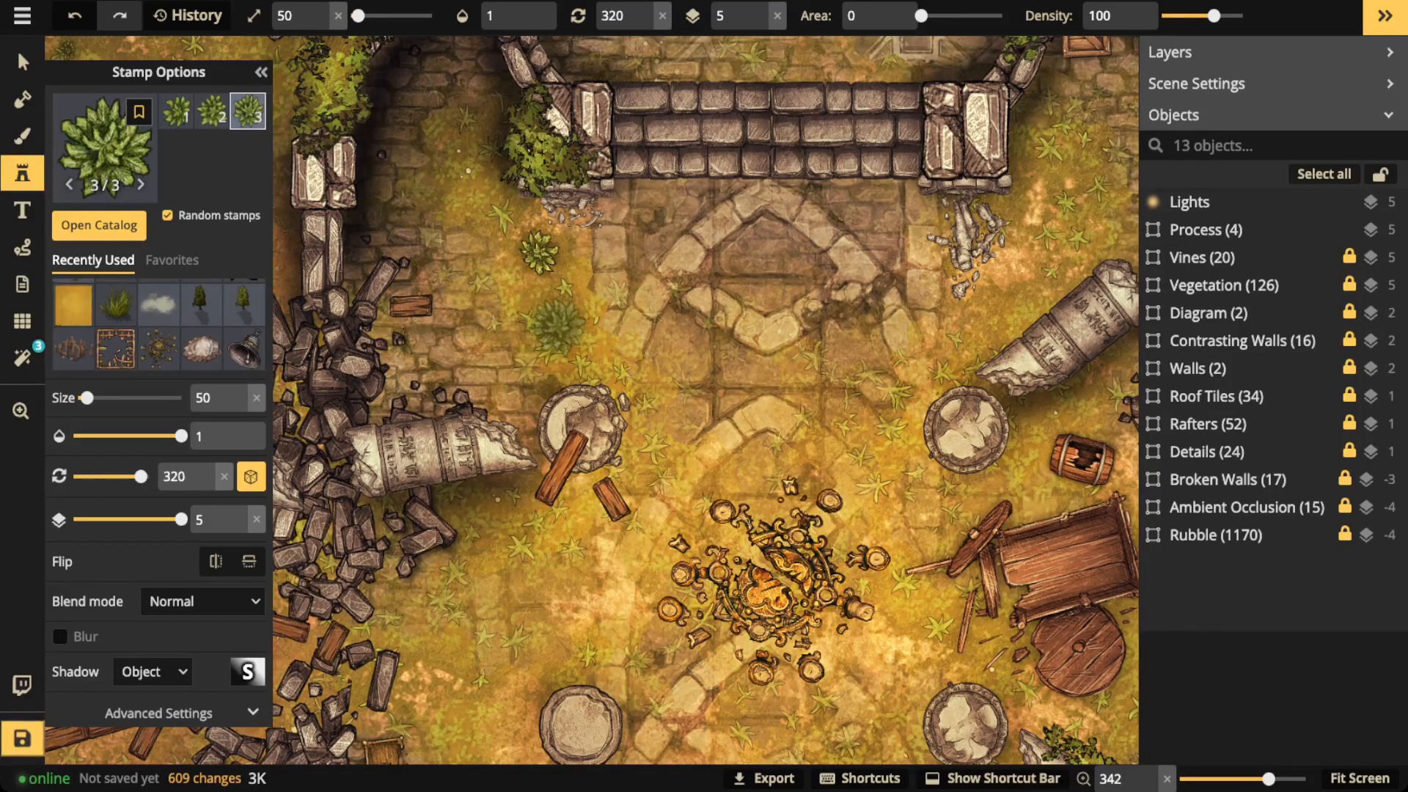
pyautogui.click(557, 325)
pyautogui.click(1077, 210)
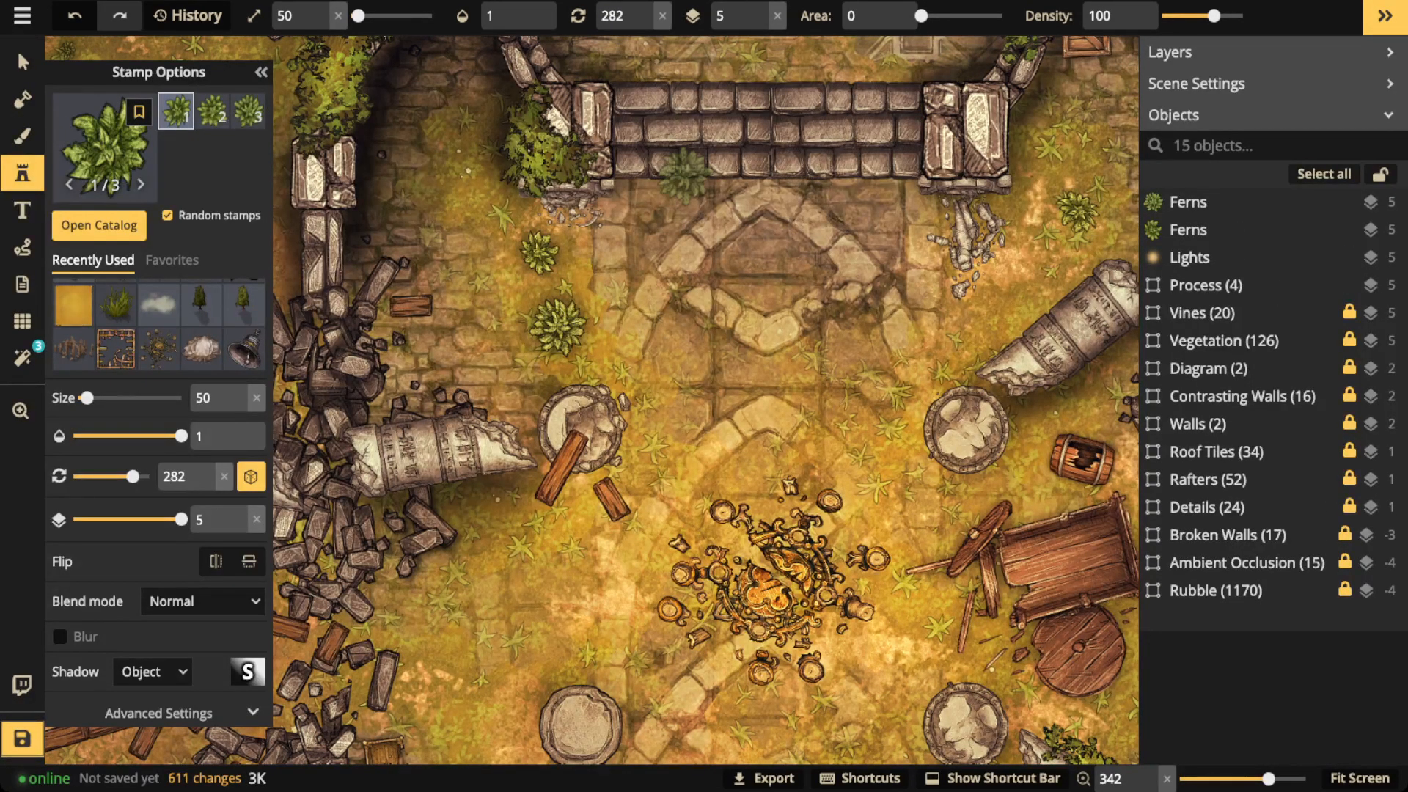
# - Place a small fern in the temple's southwest room, beside the broken crate
pyautogui.scroll(-2, 653, 186)
pyautogui.moveTo(520, 694); pyautogui.dragTo(594, 408)
pyautogui.moveTo(705, 541); pyautogui.dragTo(869, 282)
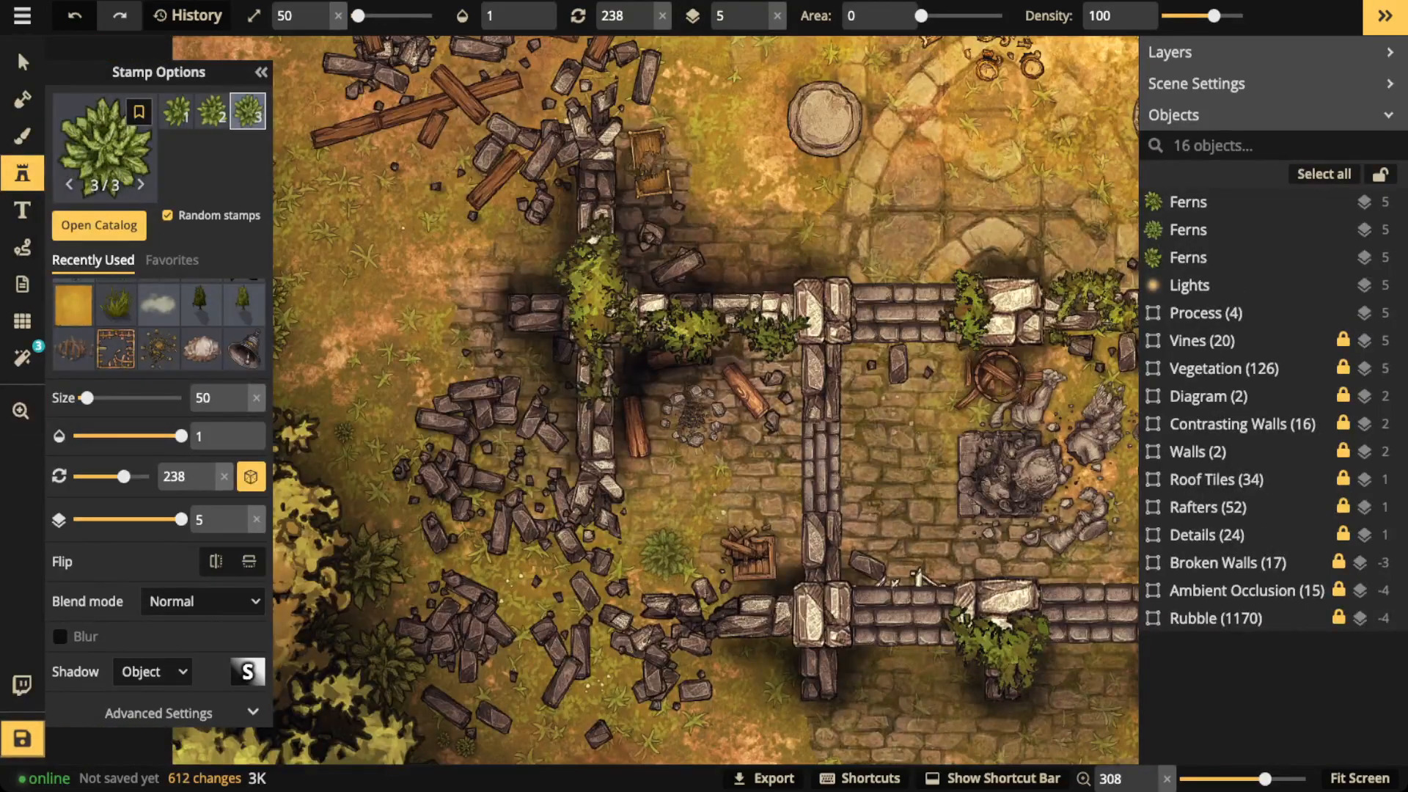
pyautogui.click(661, 555)
# - Delete the three ferns from the temple's main hall
pyautogui.scroll(-1, 646, 535)
pyautogui.scroll(-4, 771, 397)
pyautogui.moveTo(821, 158); pyautogui.dragTo(584, 368)
pyautogui.scroll(-3, 756, 220)
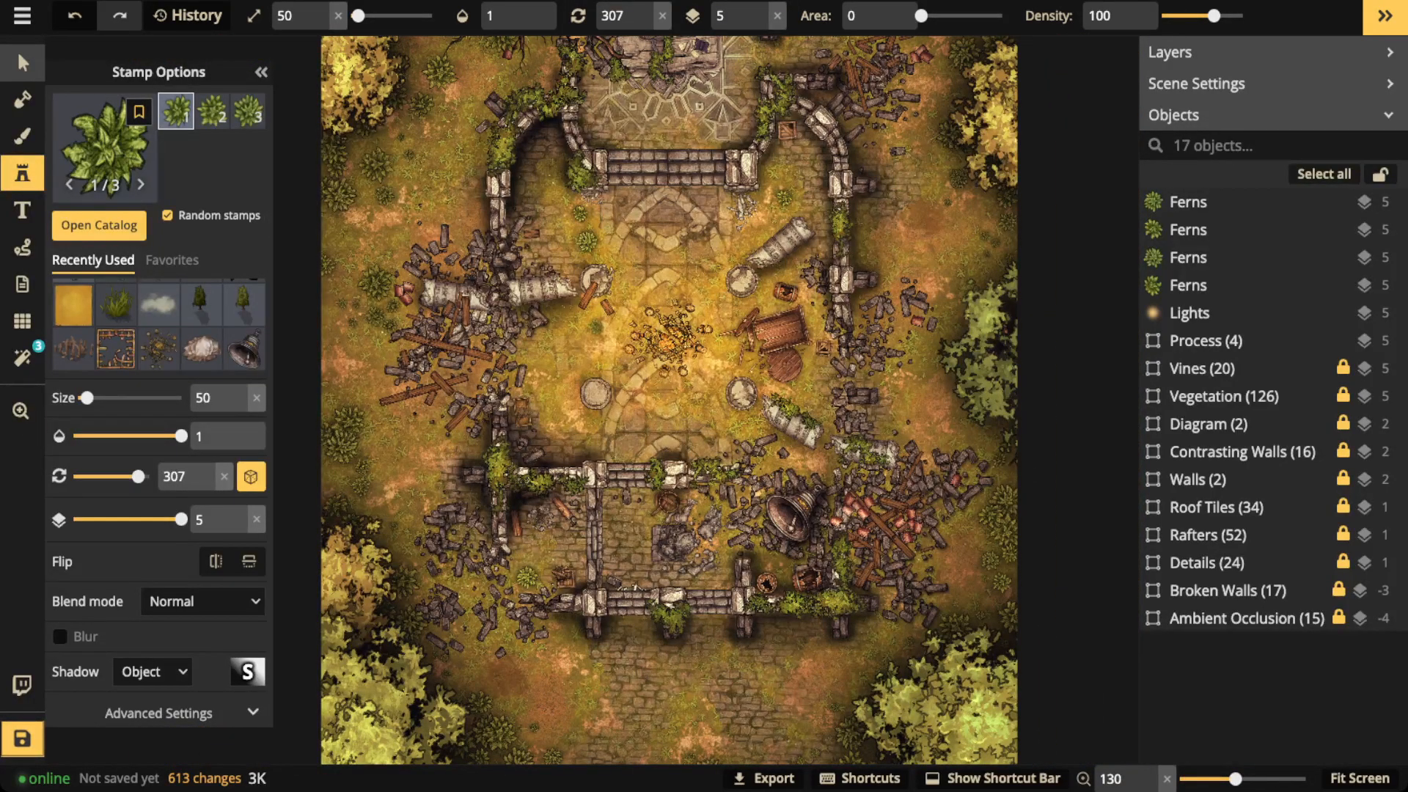
pyautogui.click(22, 63)
pyautogui.click(587, 242)
pyautogui.press('Delete')
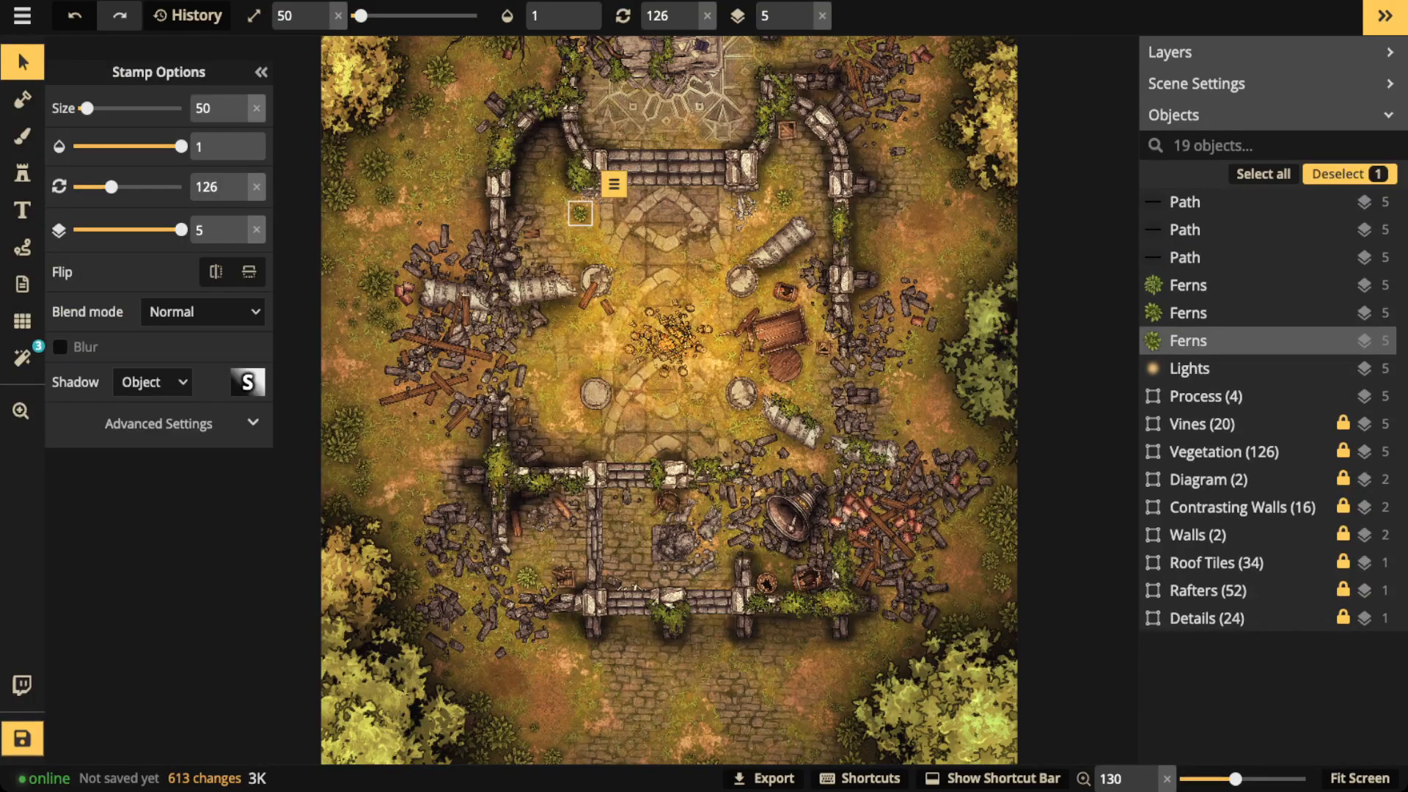
pyautogui.press('Delete')
pyautogui.press('Delete')
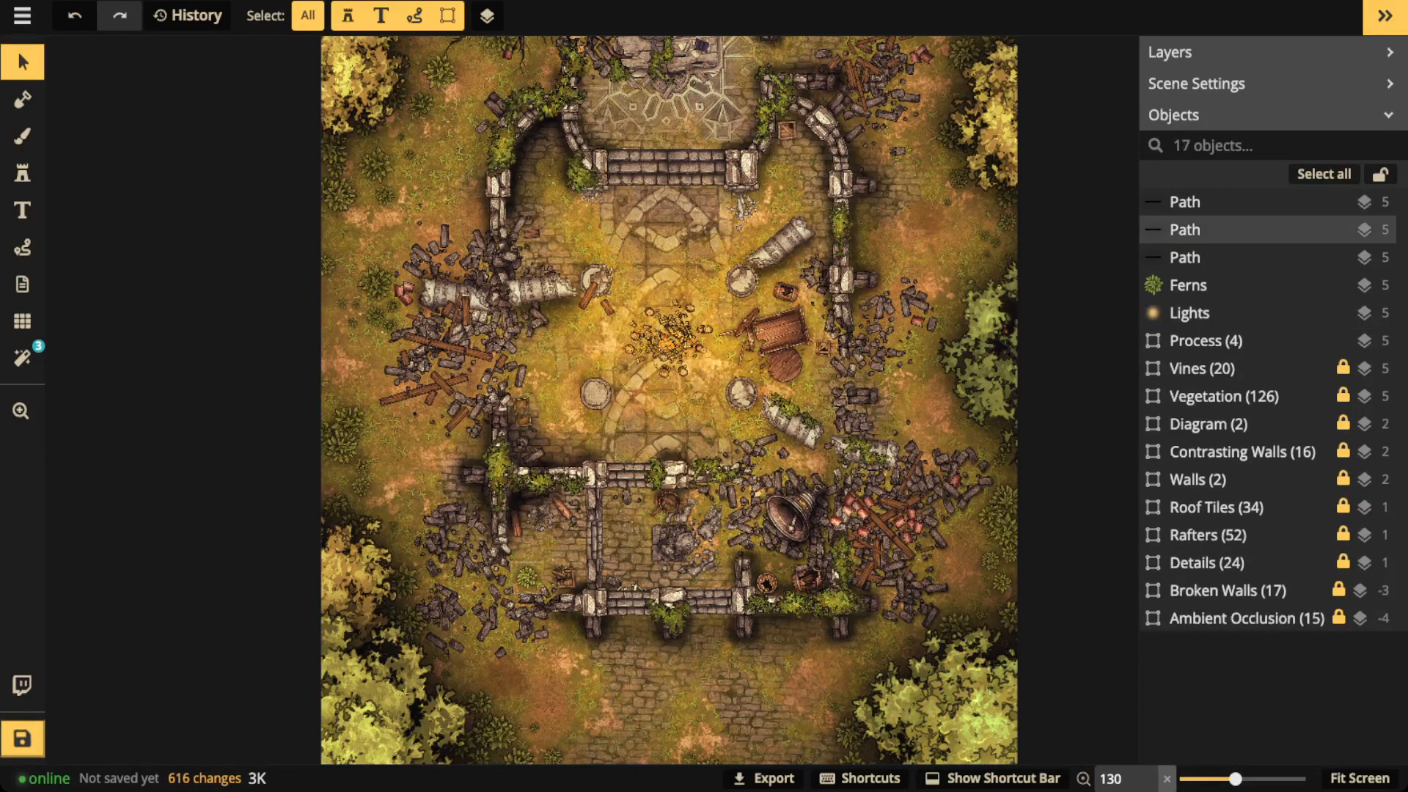
# - Check the fern in the southwest room, clear the selection and save the map
pyautogui.click(526, 578)
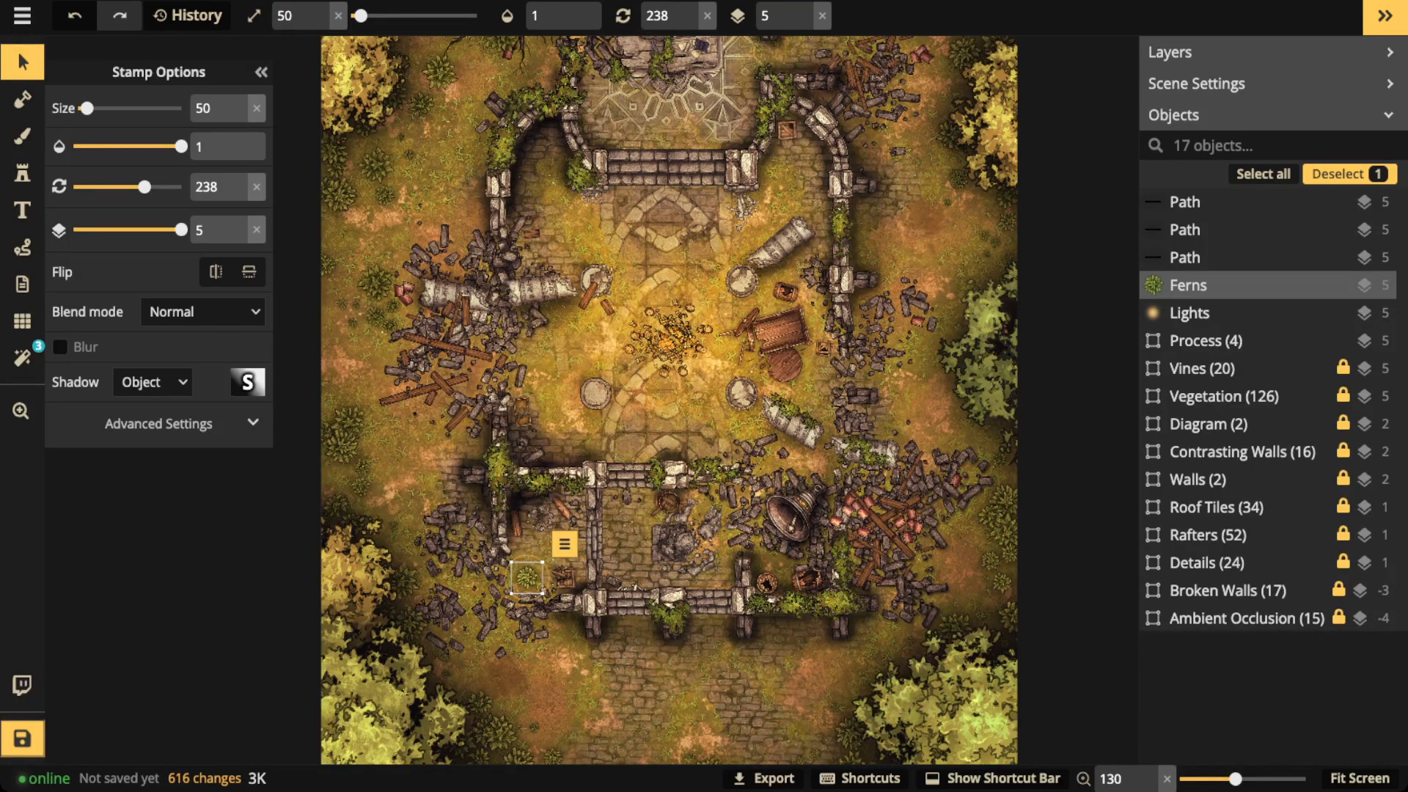
pyautogui.click(23, 62)
pyautogui.scroll(-3, 591, 311)
pyautogui.press('space')
pyautogui.moveTo(591, 311); pyautogui.dragTo(524, 399)
pyautogui.scroll(-2, 583, 401)
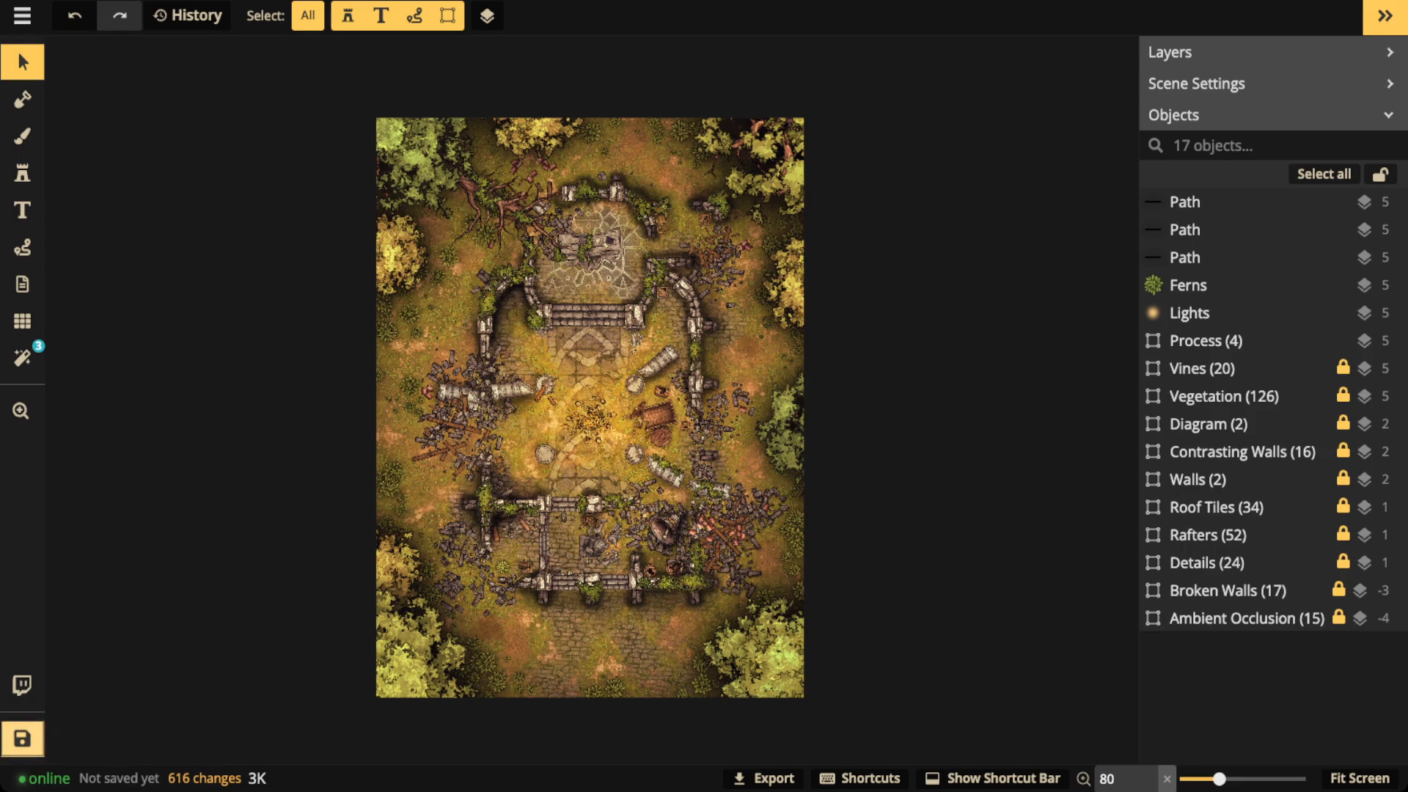
pyautogui.click(22, 738)
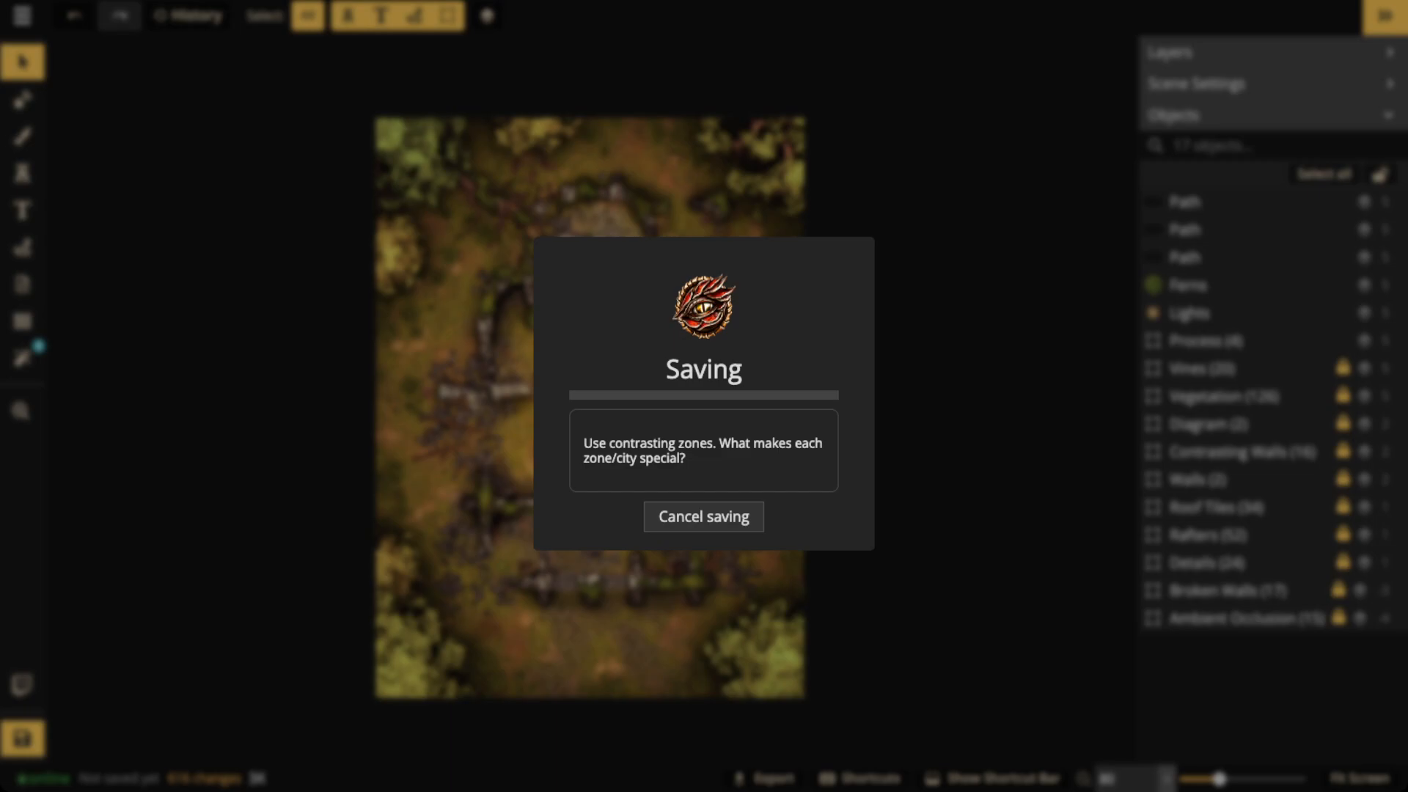